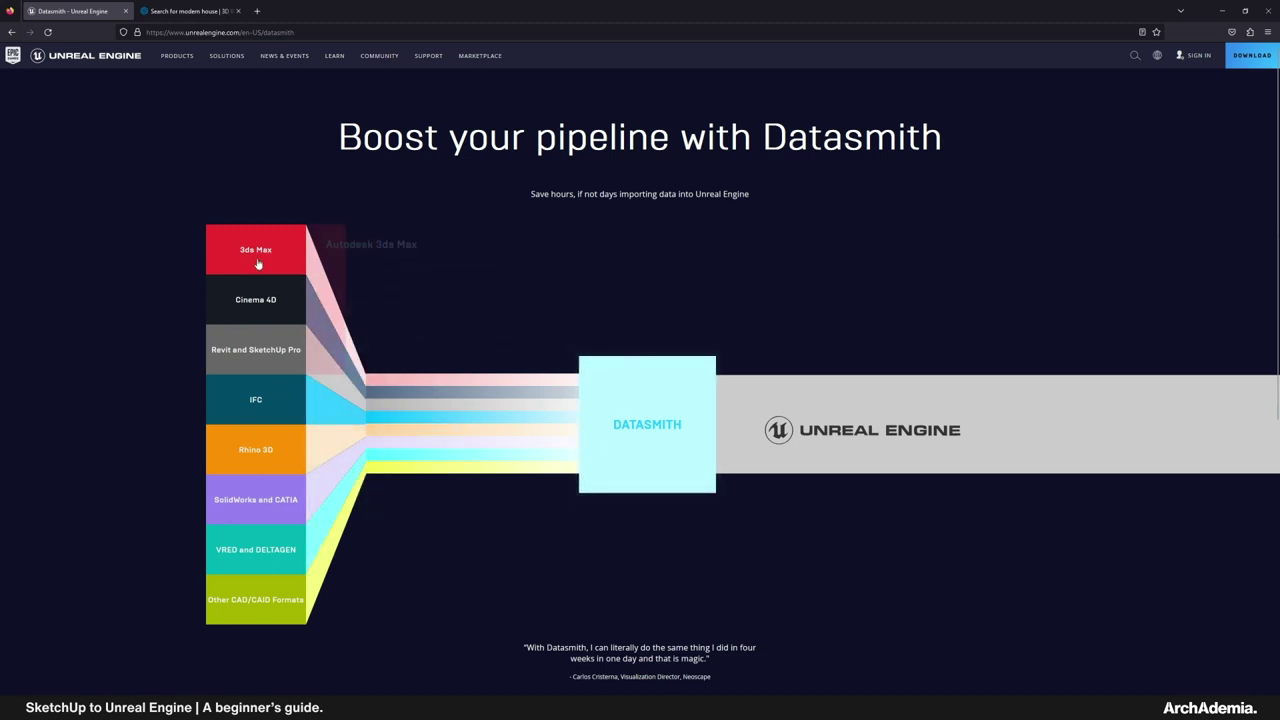
Review the system requirements and installation instructions on the Unreal Engine download page, and return to the Datasmith page.
mouse_move(275, 241)
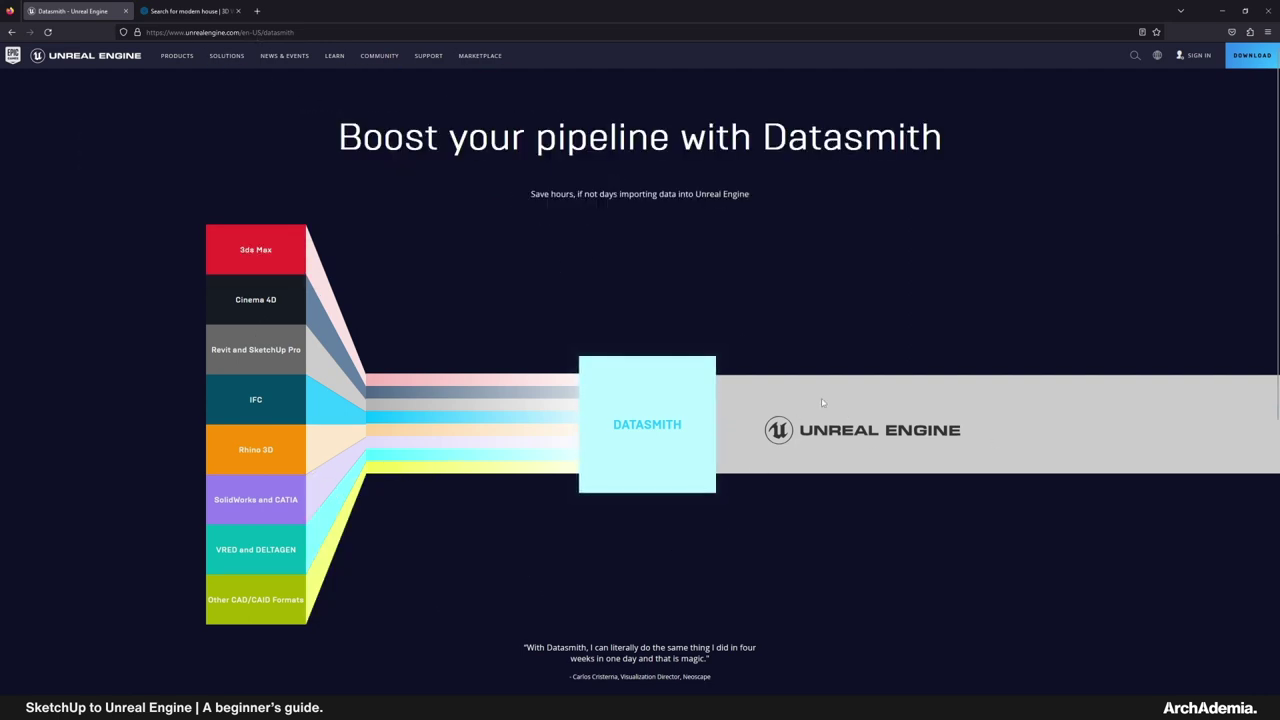
left_click(1250, 57)
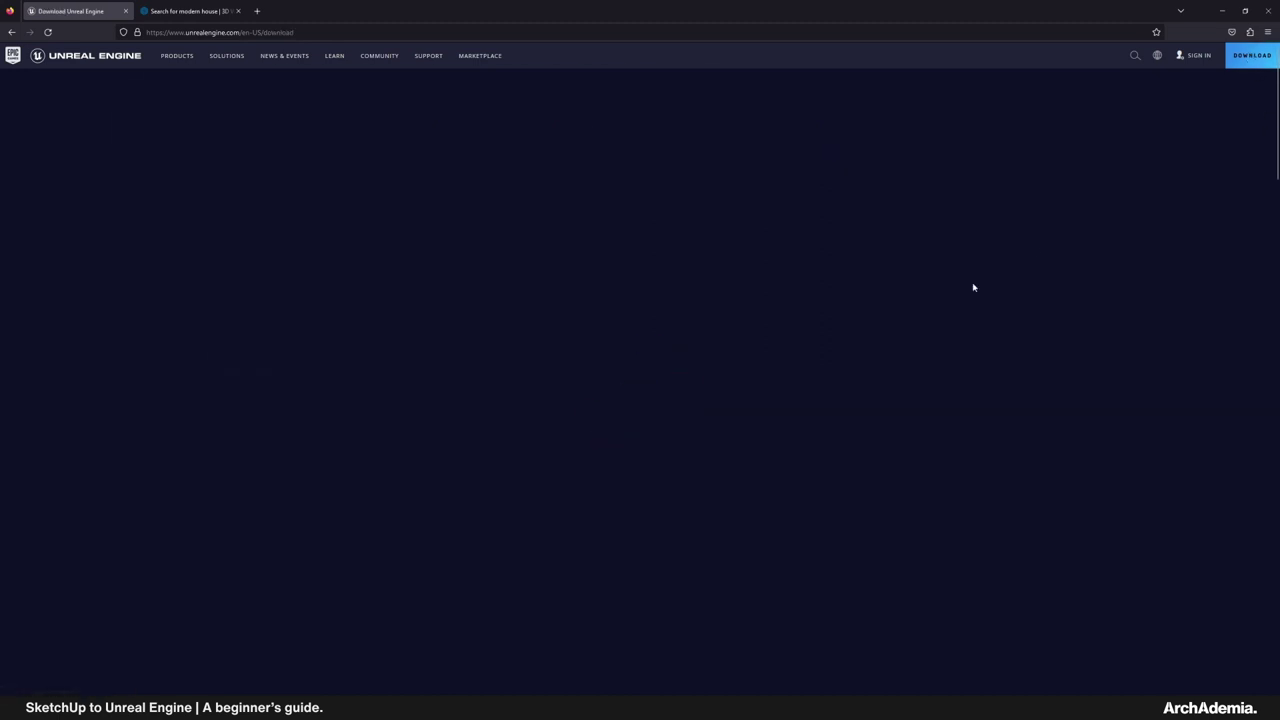
scroll(395, 368, "down", 3)
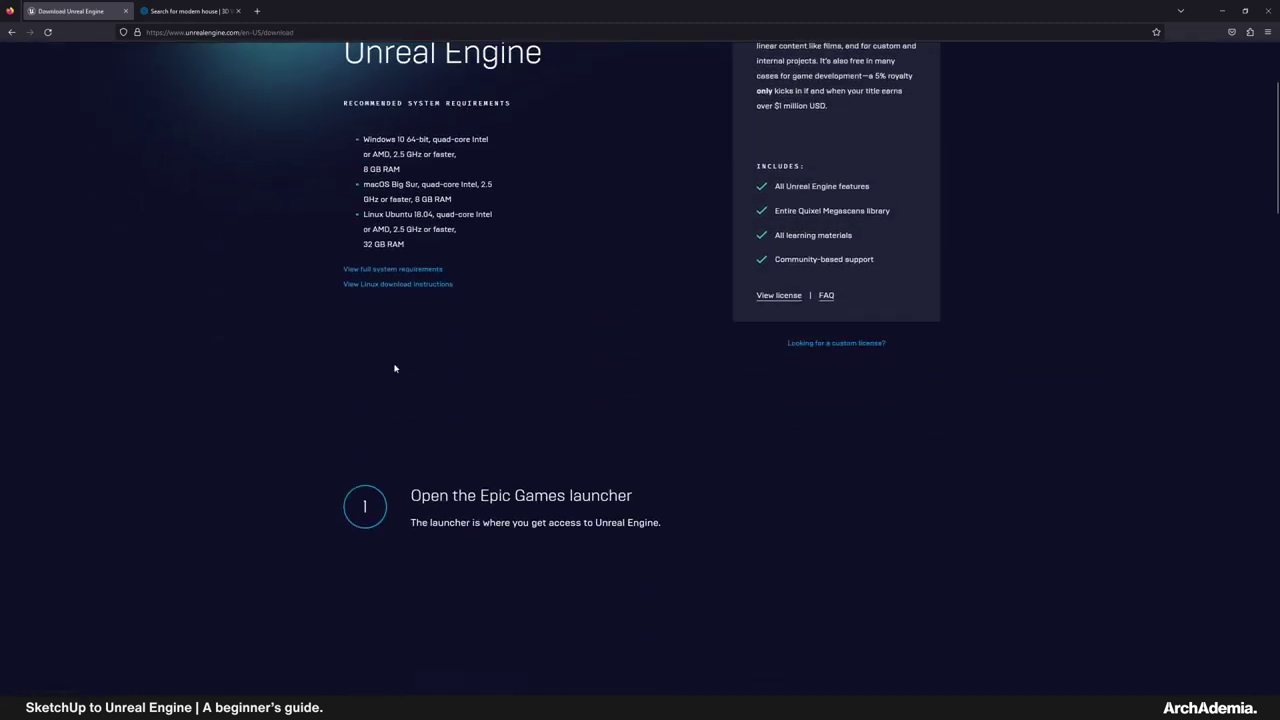
scroll(286, 403, "down", 4)
scroll(277, 434, "down", 2)
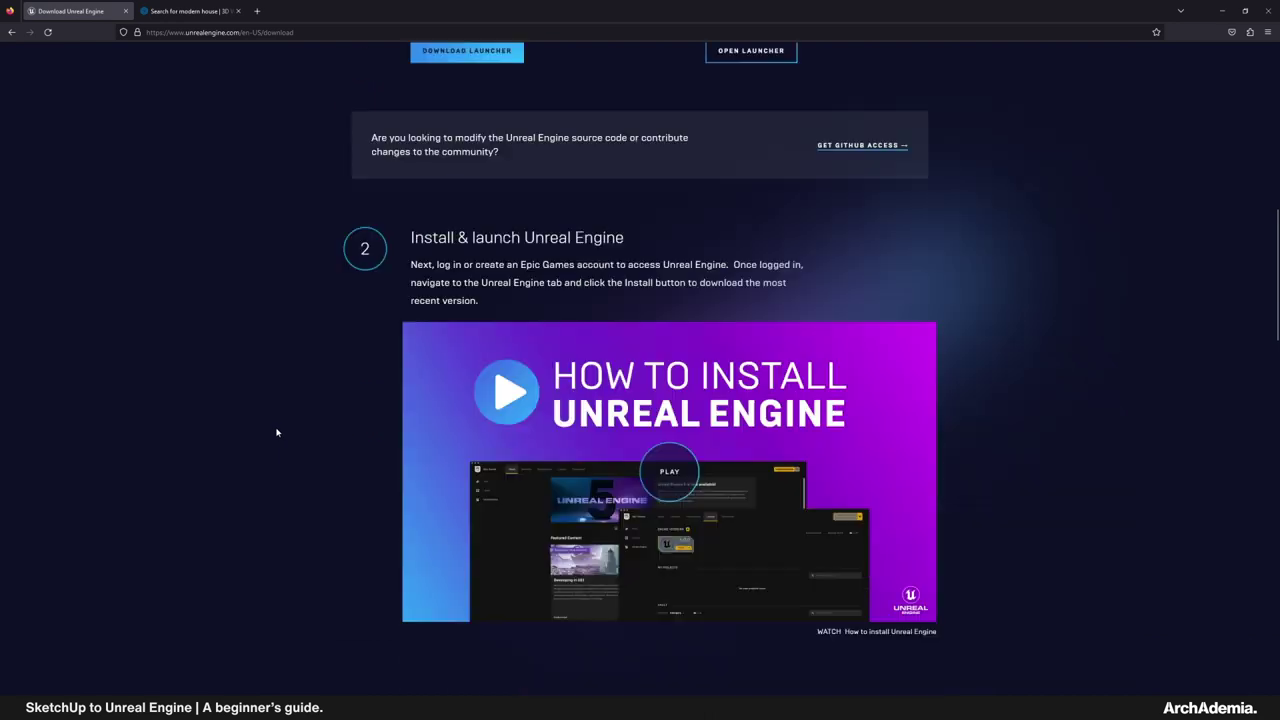
scroll(277, 433, "down", 4)
scroll(275, 434, "up", 10)
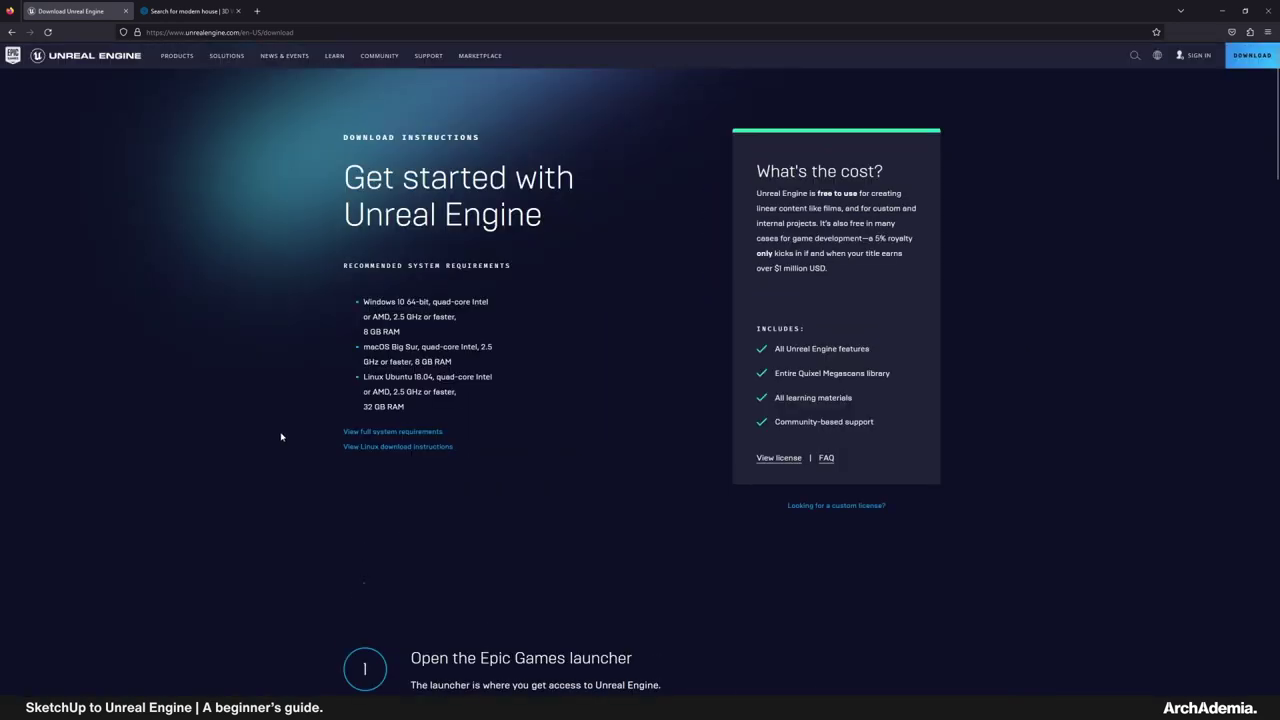
left_click(10, 33)
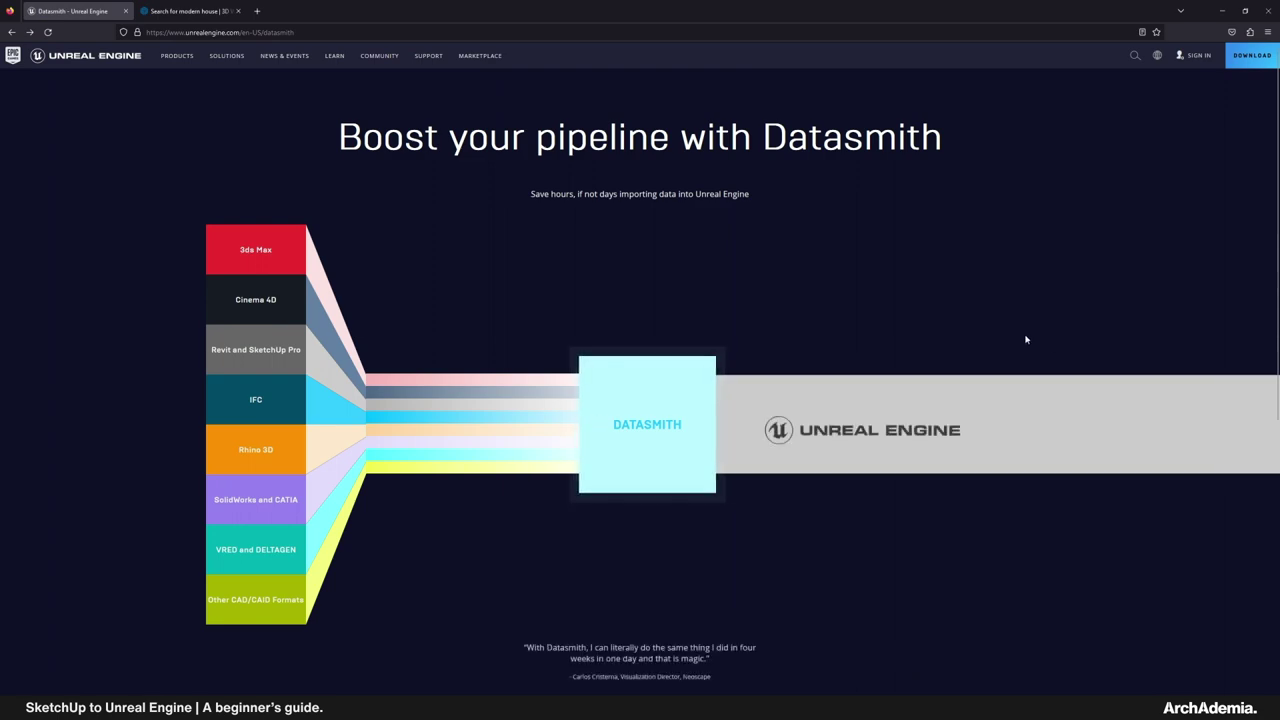
Open the Datasmith export plugins page and locate the SketchUp Pro Exporter.
scroll(1026, 337, "down", 3)
left_click(689, 442)
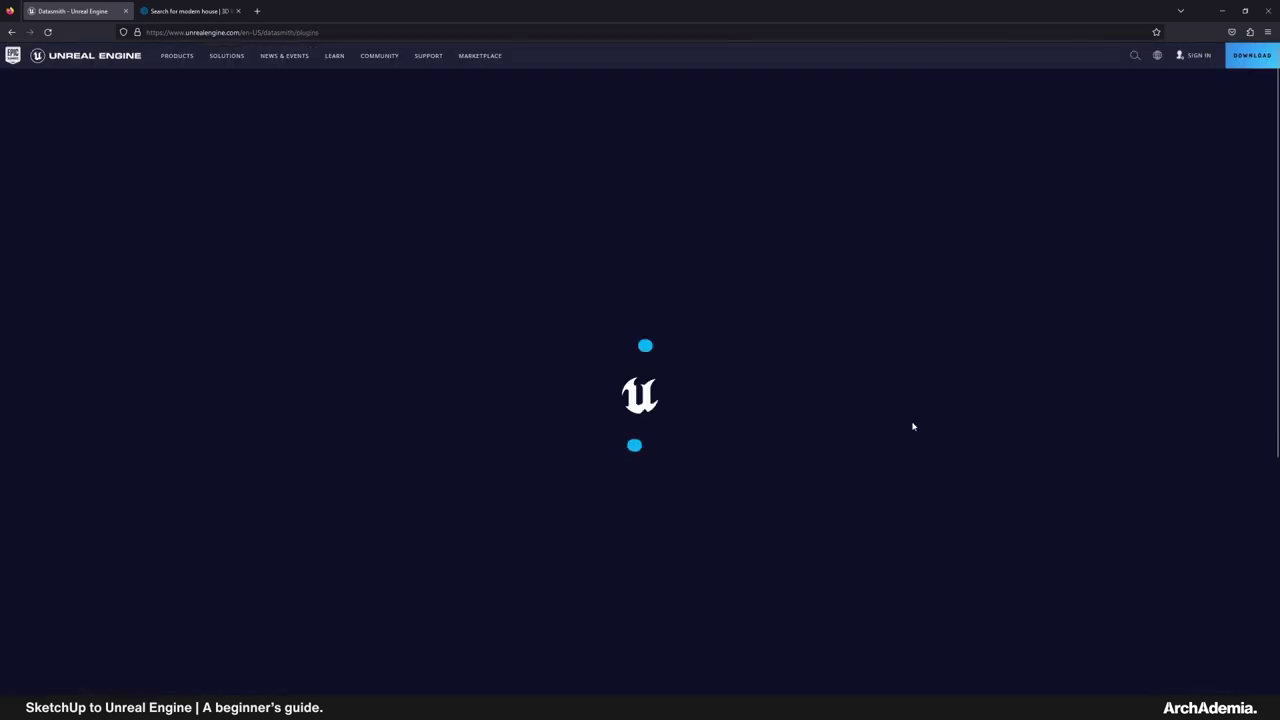
scroll(238, 441, "down", 2)
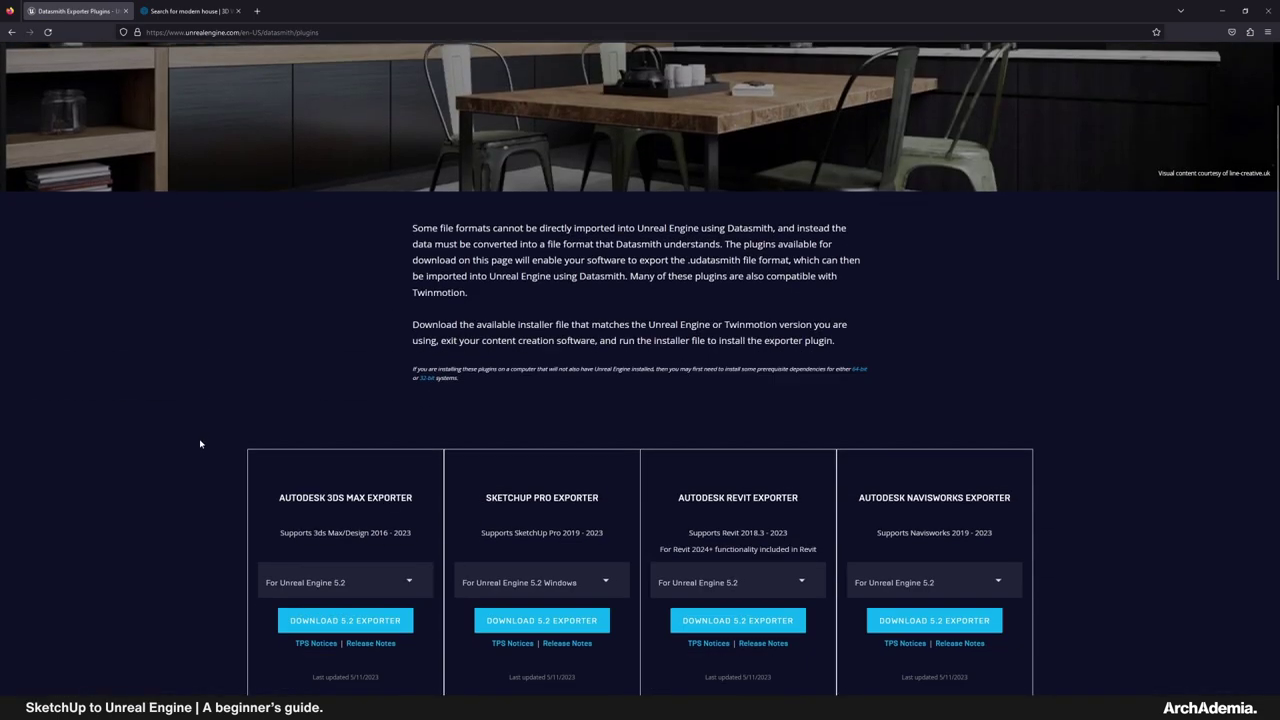
scroll(205, 438, "down", 2)
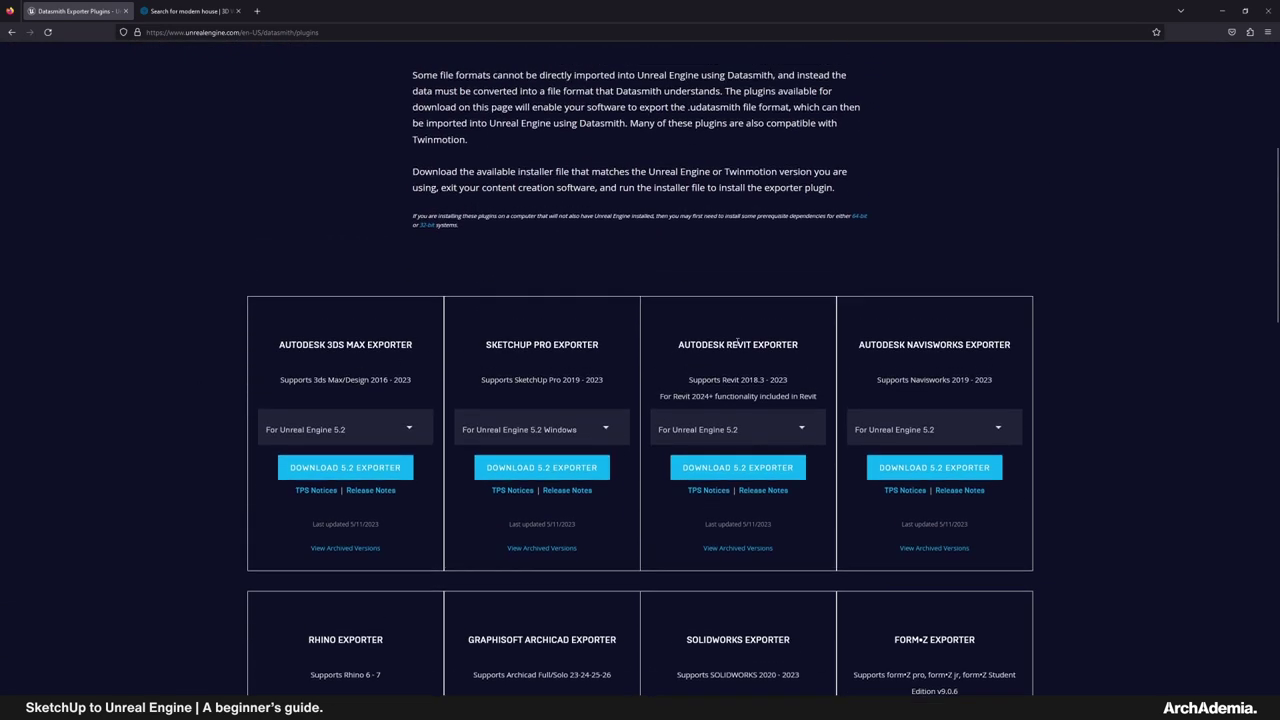
Look through the exporters available for other design programs and the installation notes on the Datasmith export plugins page.
scroll(1093, 373, "down", 5)
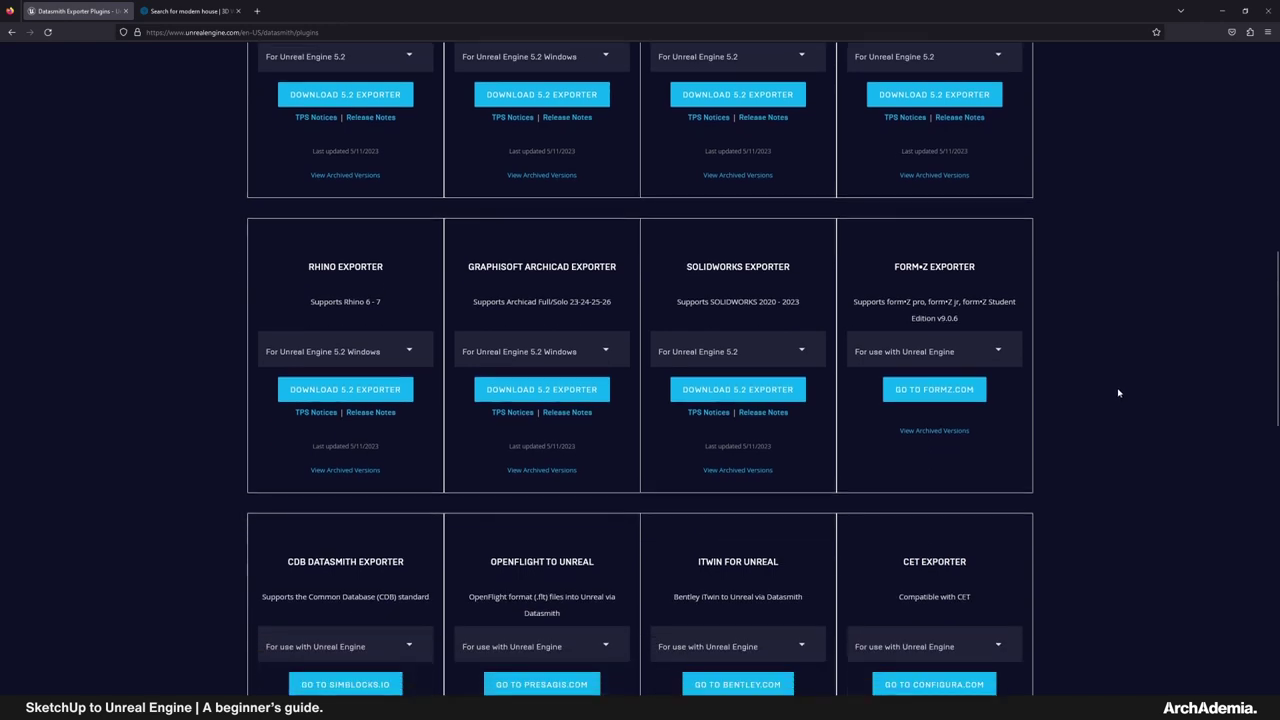
scroll(1116, 404, "down", 2)
scroll(1116, 404, "up", 1)
scroll(1116, 405, "down", 4)
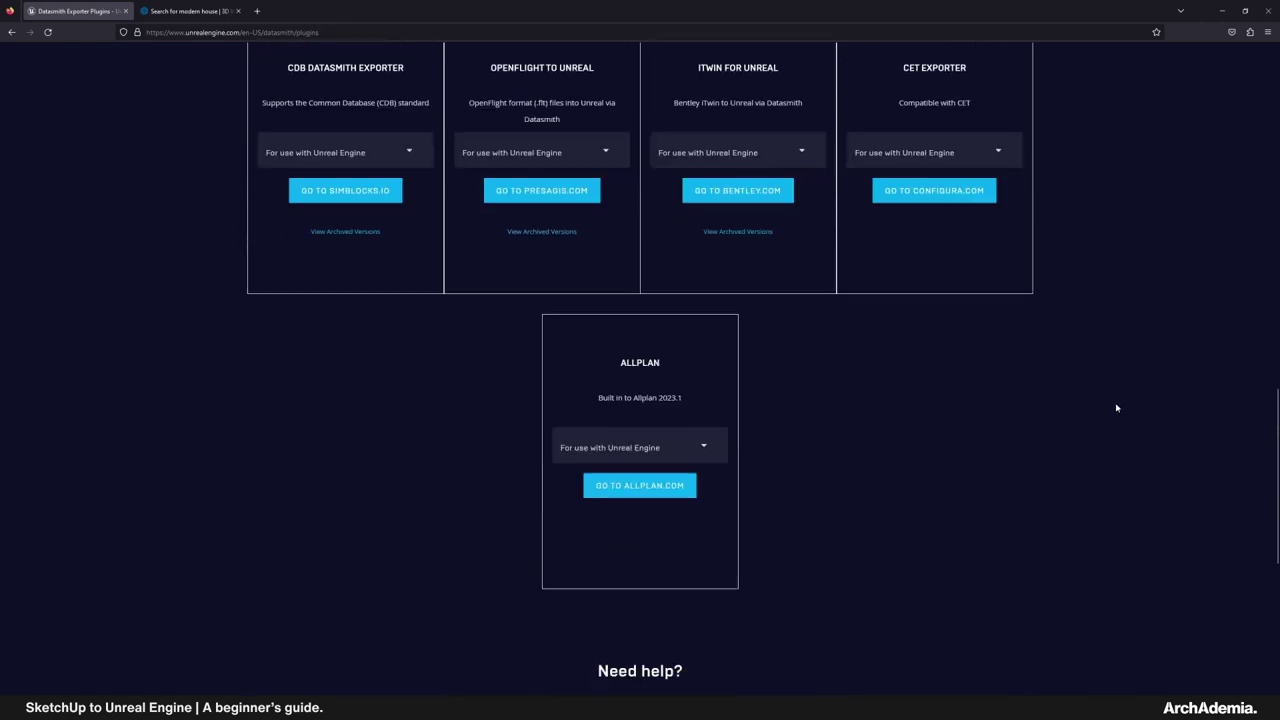
scroll(1117, 407, "up", 5)
scroll(1116, 407, "up", 4)
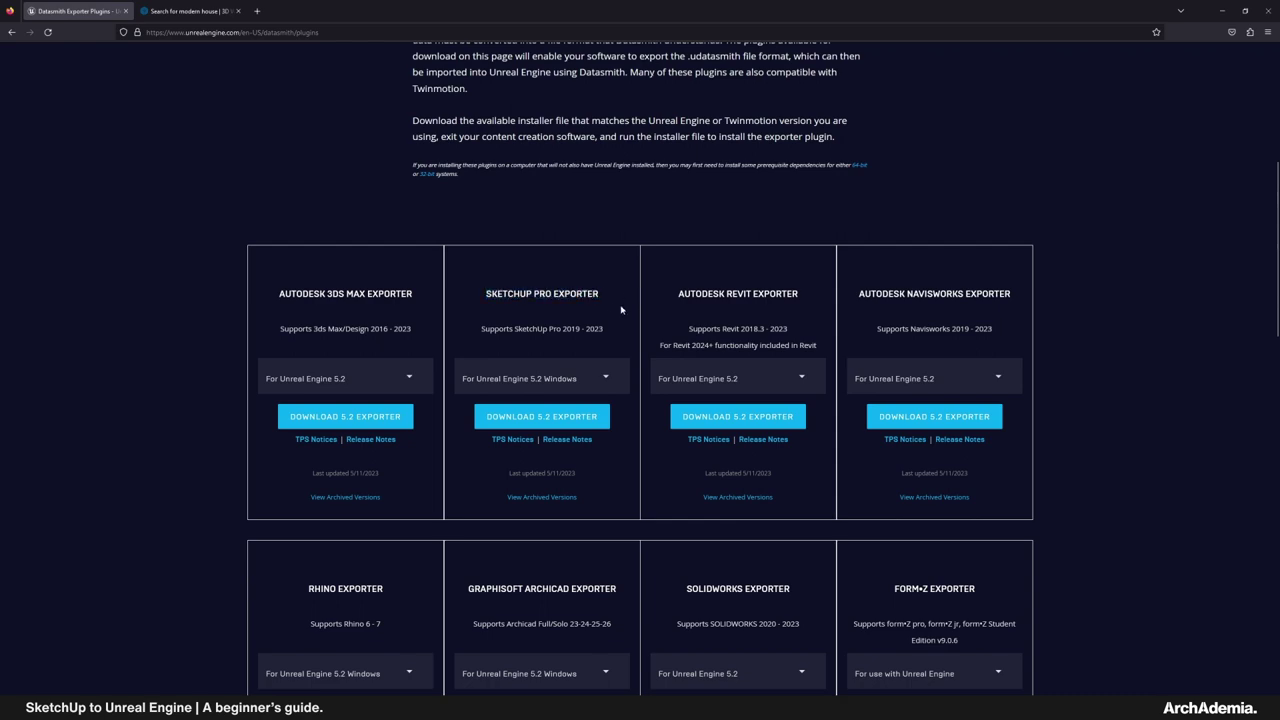
scroll(537, 327, "up", 1)
scroll(770, 364, "down", 5)
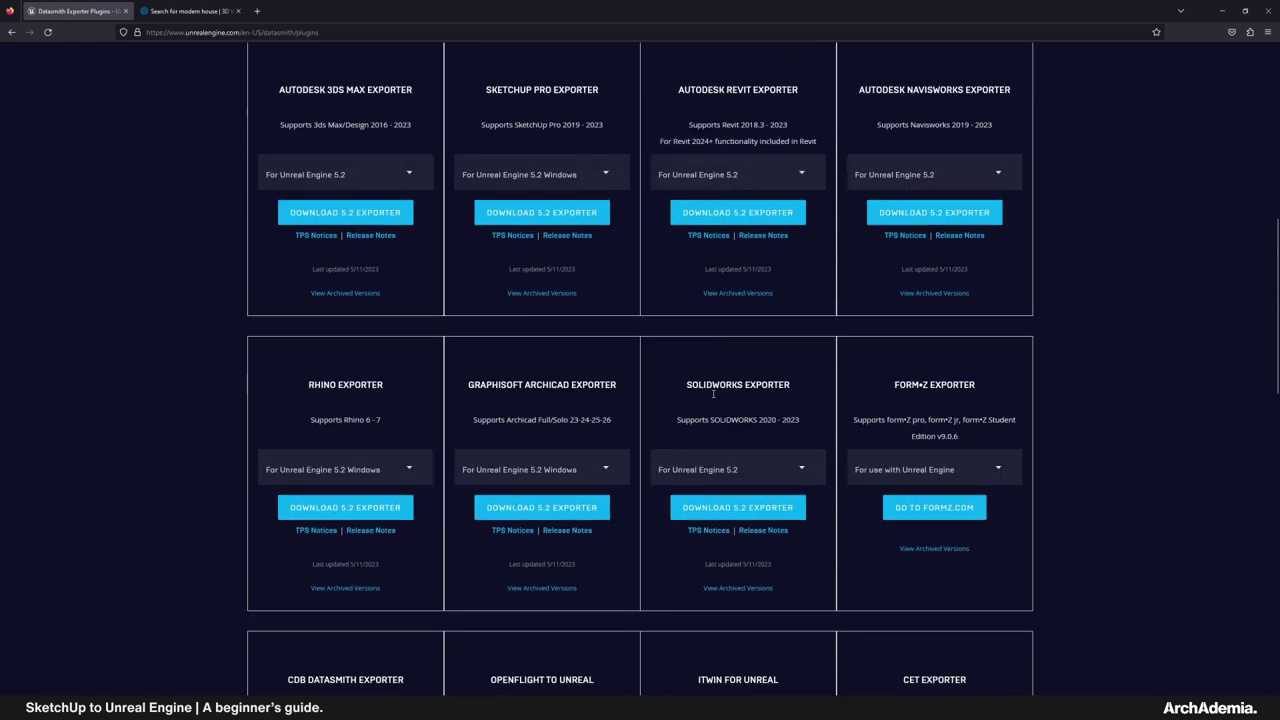
scroll(739, 451, "up", 5)
scroll(739, 451, "up", 3)
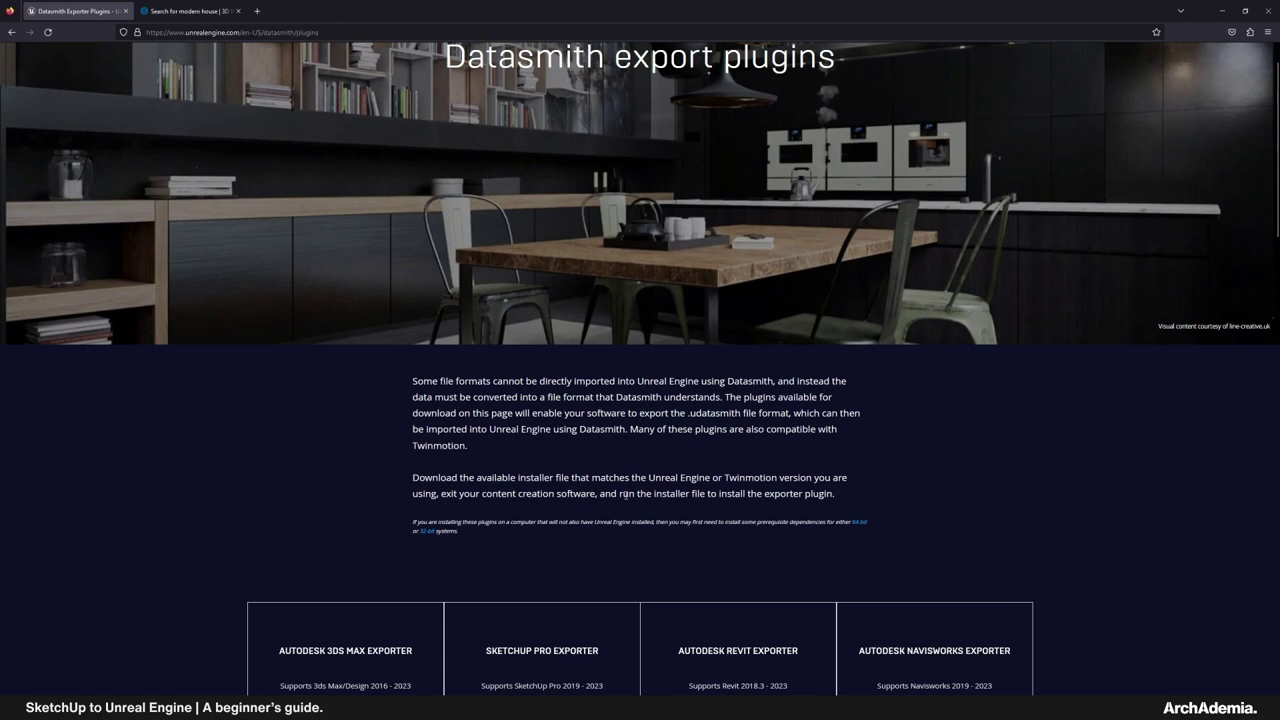
scroll(591, 483, "up", 1)
scroll(590, 481, "down", 5)
scroll(581, 491, "up", 5)
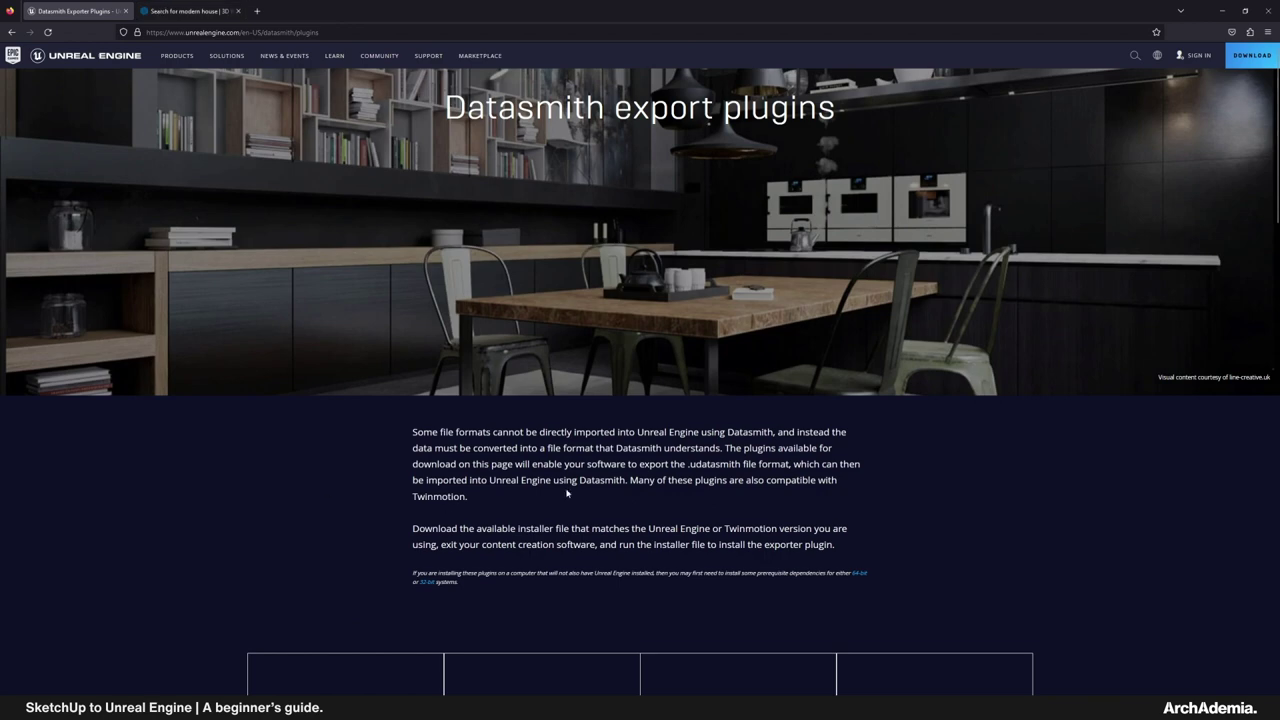
Switch to the 3D Warehouse search for modern house models.
left_click(200, 11)
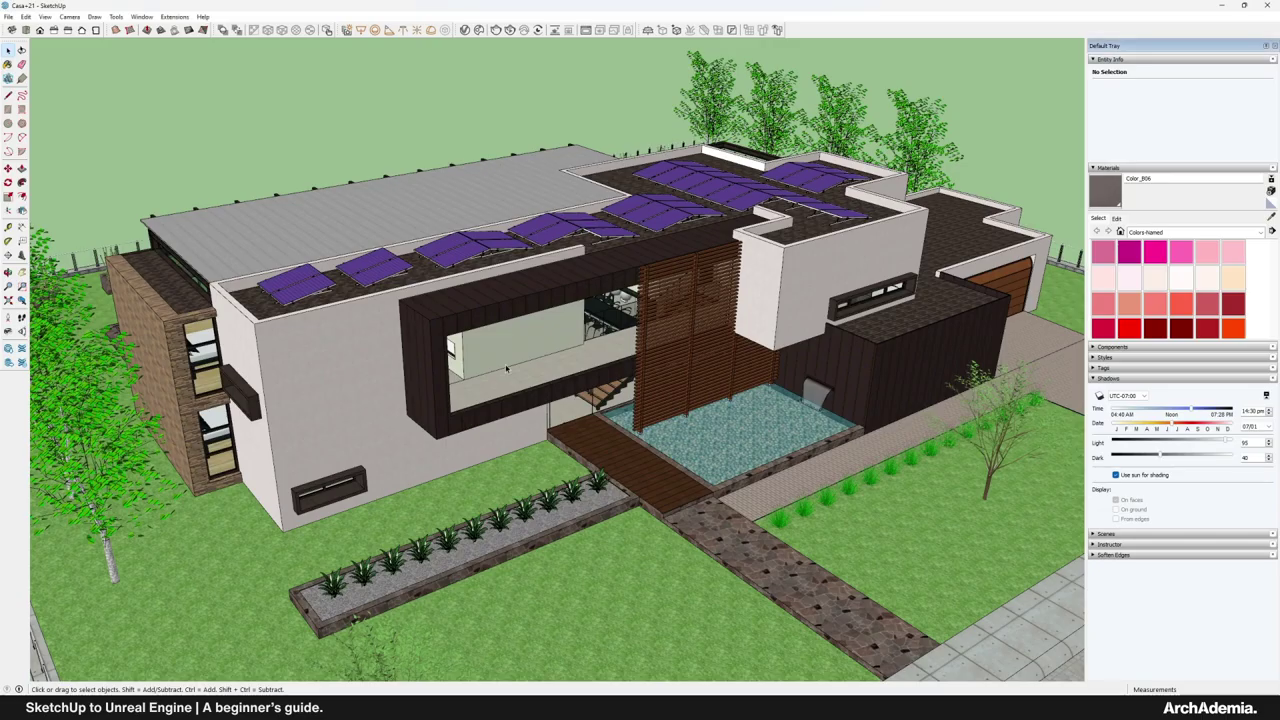
In the SketchUp house model, delete the aspen trees beside the brick end of the house.
scroll(506, 369, "down", 6)
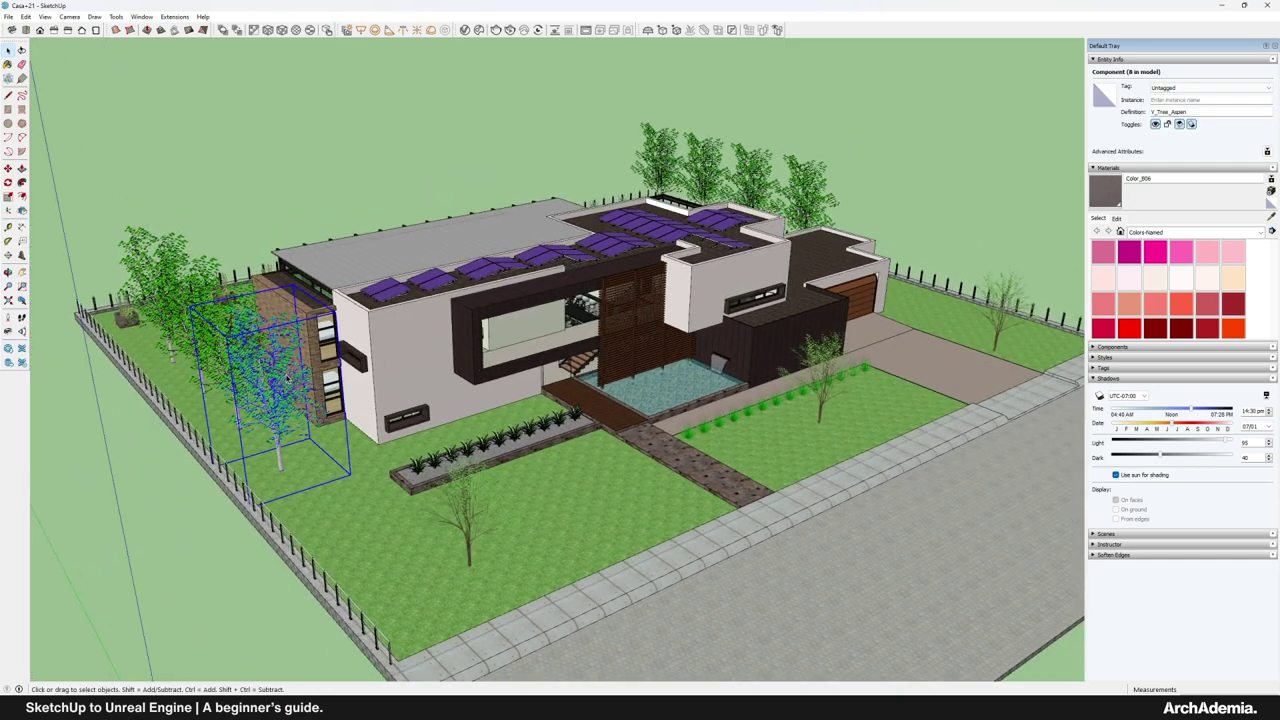
scroll(245, 340, "up", 2)
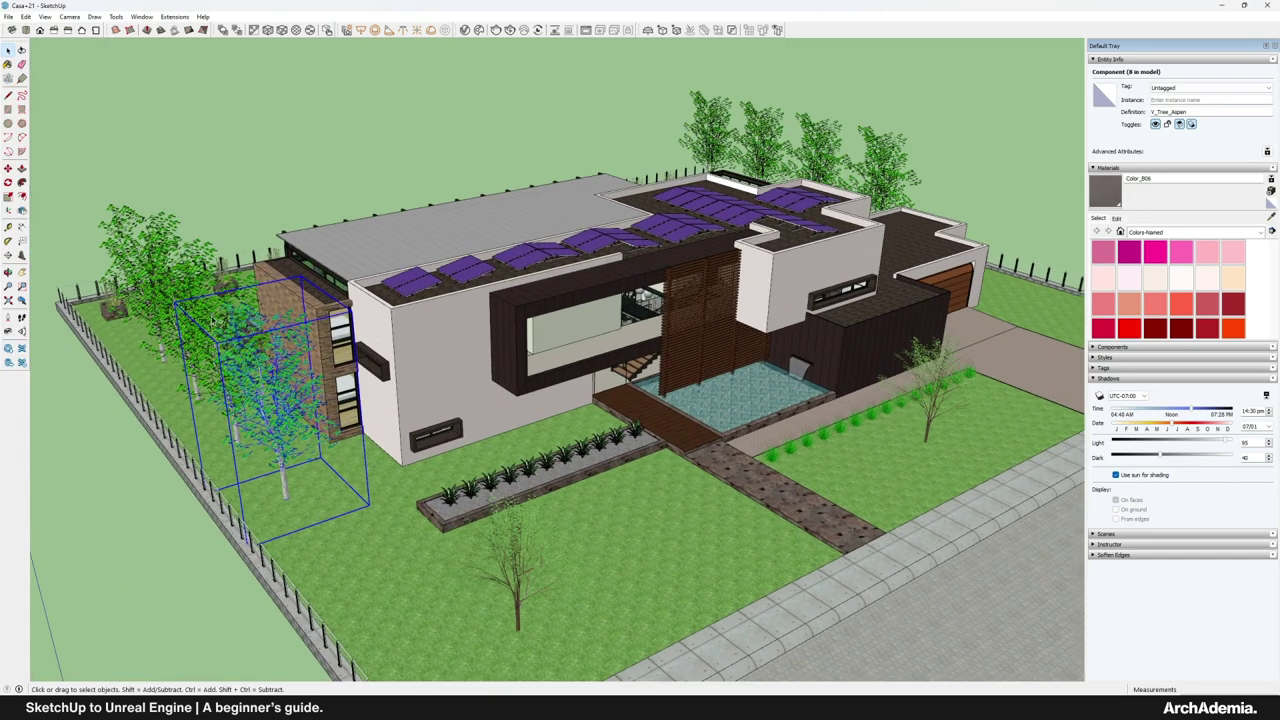
mouse_move(205, 318)
middle_mouse_down()
mouse_move(330, 352)
mouse_move(335, 367)
mouse_move(305, 375)
mouse_move(413, 164)
middle_mouse_up()
key("Delete")
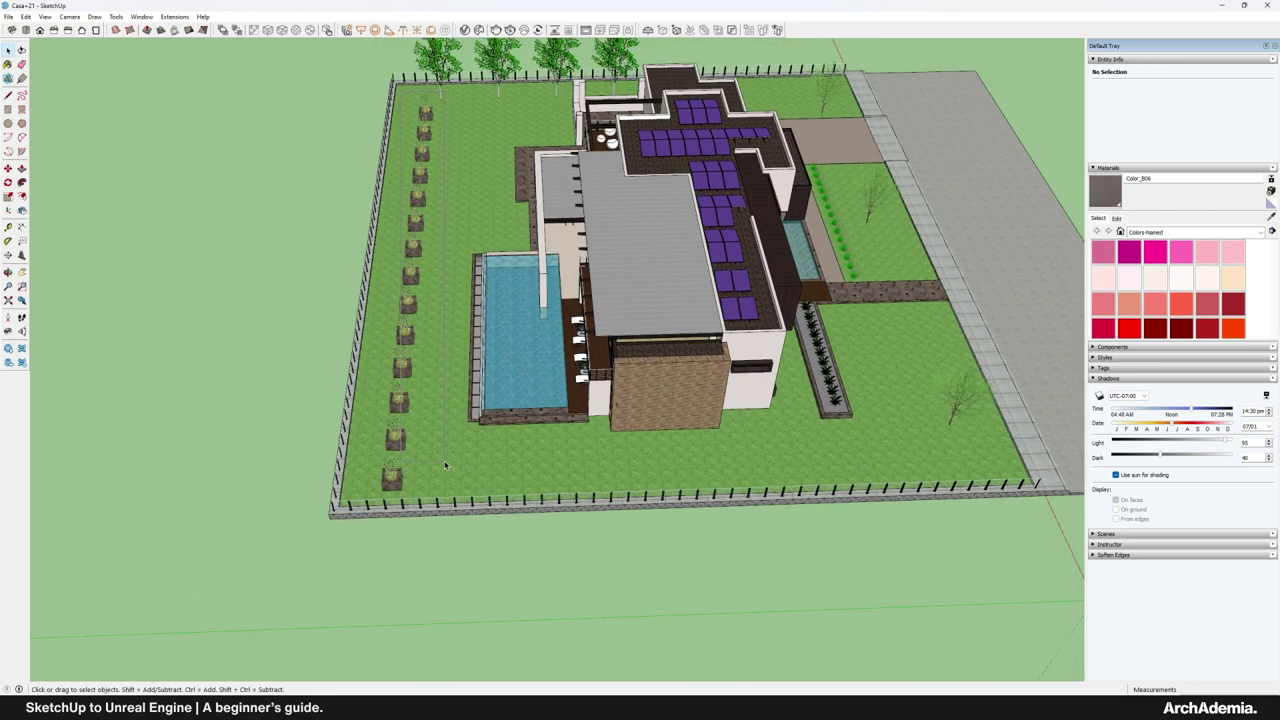
Delete the row of potted shrubs along the fence on the pool side of the garden.
left_click_drag(445, 465, 446, 466)
middle_click_drag(415, 396, 423, 406)
key("Delete")
Delete the bare trees and the row of grass clumps from the lawns on the street side.
middle_click_drag(940, 403, 615, 411, "shift")
scroll(615, 411, "up", 2)
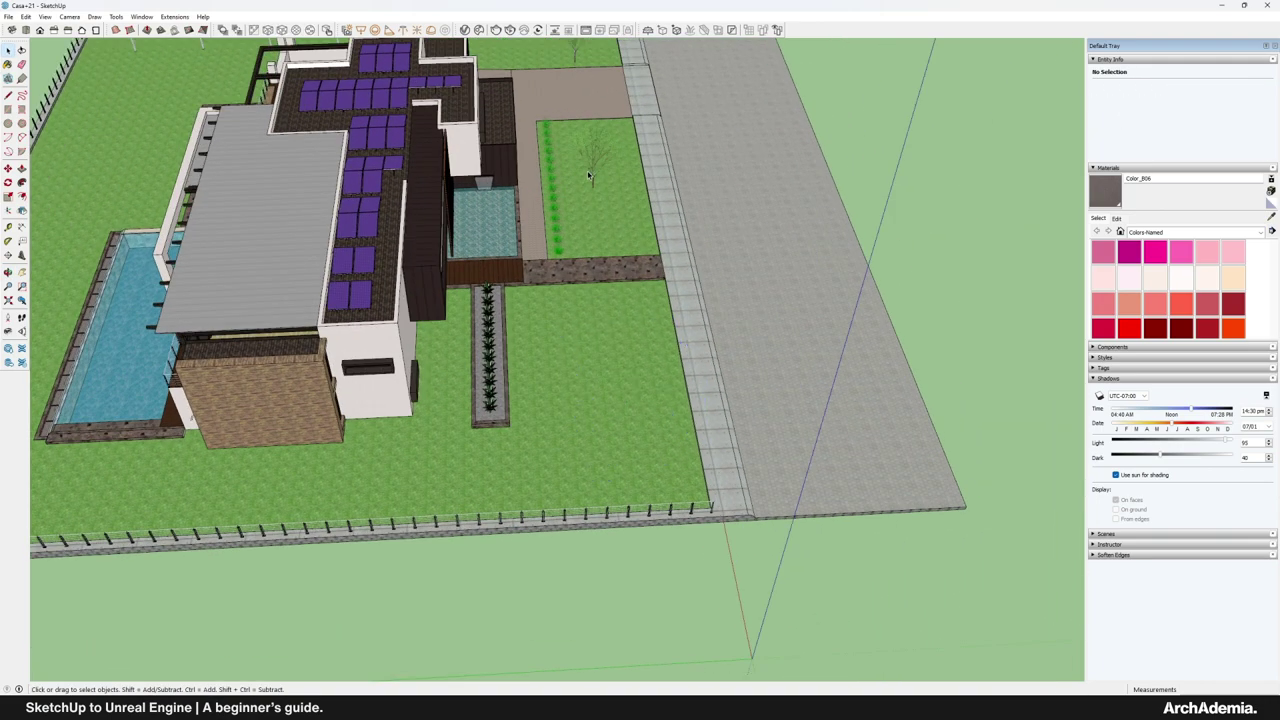
scroll(590, 157, "up", 5)
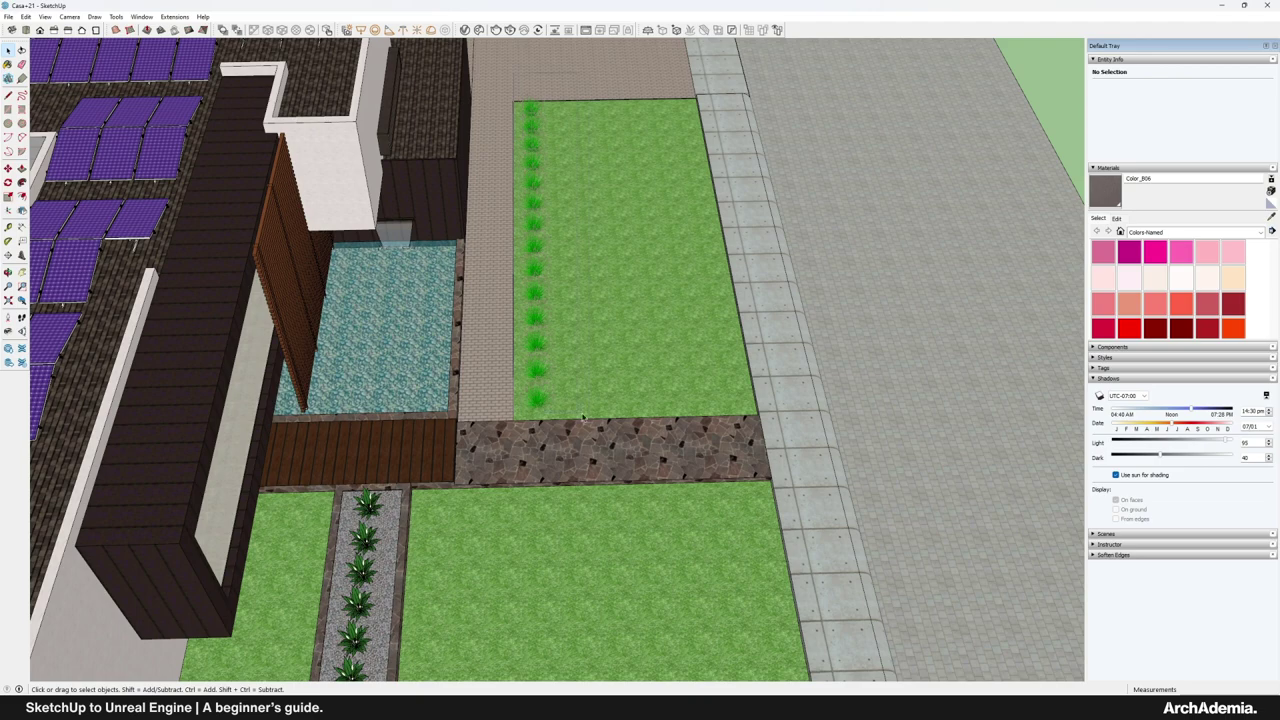
left_click_drag(583, 416, 588, 434)
key("Delete")
Delete the row of spiky plants from the gravel planter bed in the front garden.
scroll(588, 436, "down", 3)
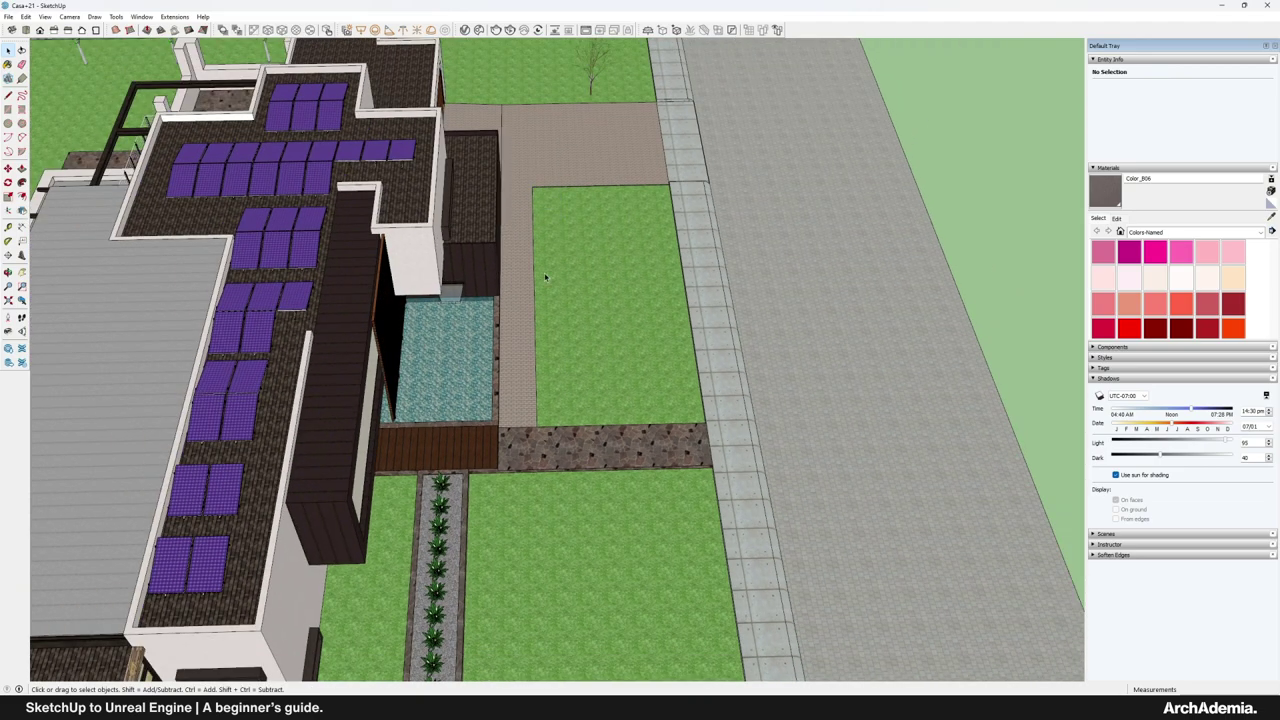
middle_click_drag(447, 437, 516, 250, "shift")
scroll(516, 490, "up", 3)
key("Delete")
scroll(614, 481, "up", 2)
middle_click_drag(614, 481, 510, 372)
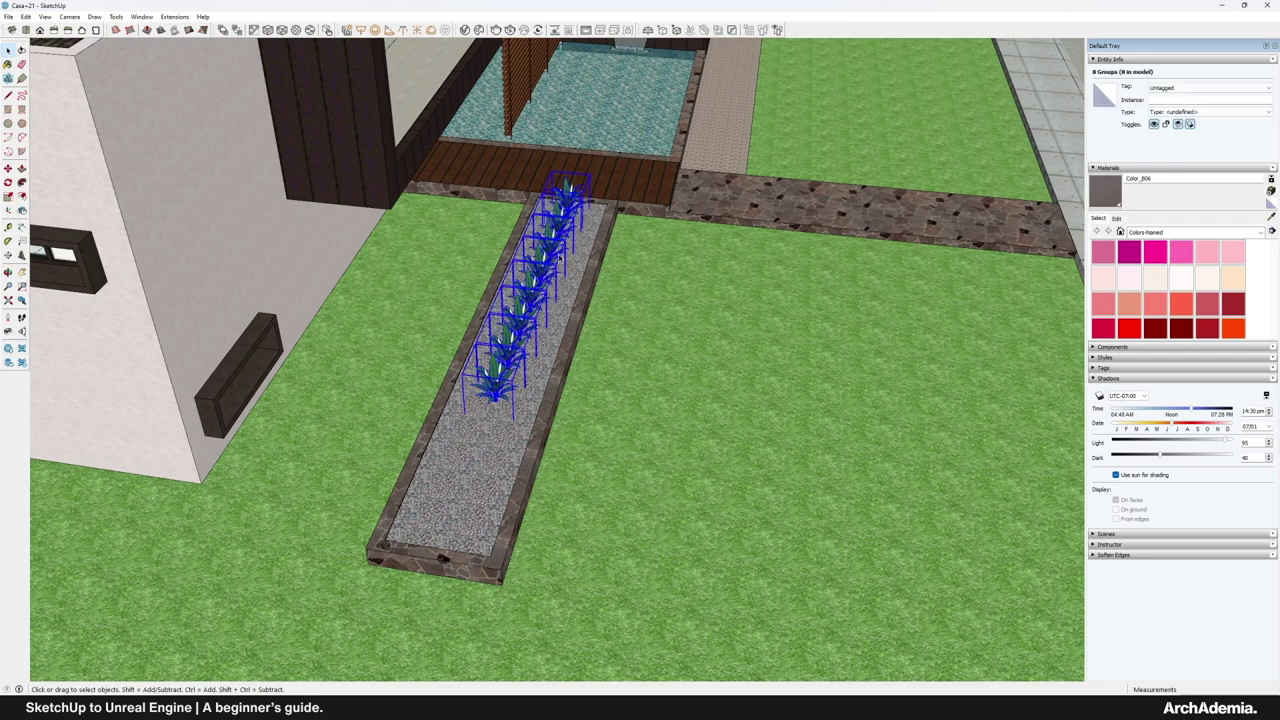
key("Delete")
Delete the four aspen trees along the fence behind the house.
scroll(562, 280, "down", 2)
middle_click_drag(780, 150, 543, 566, "shift")
middle_click_drag(765, 262, 552, 246)
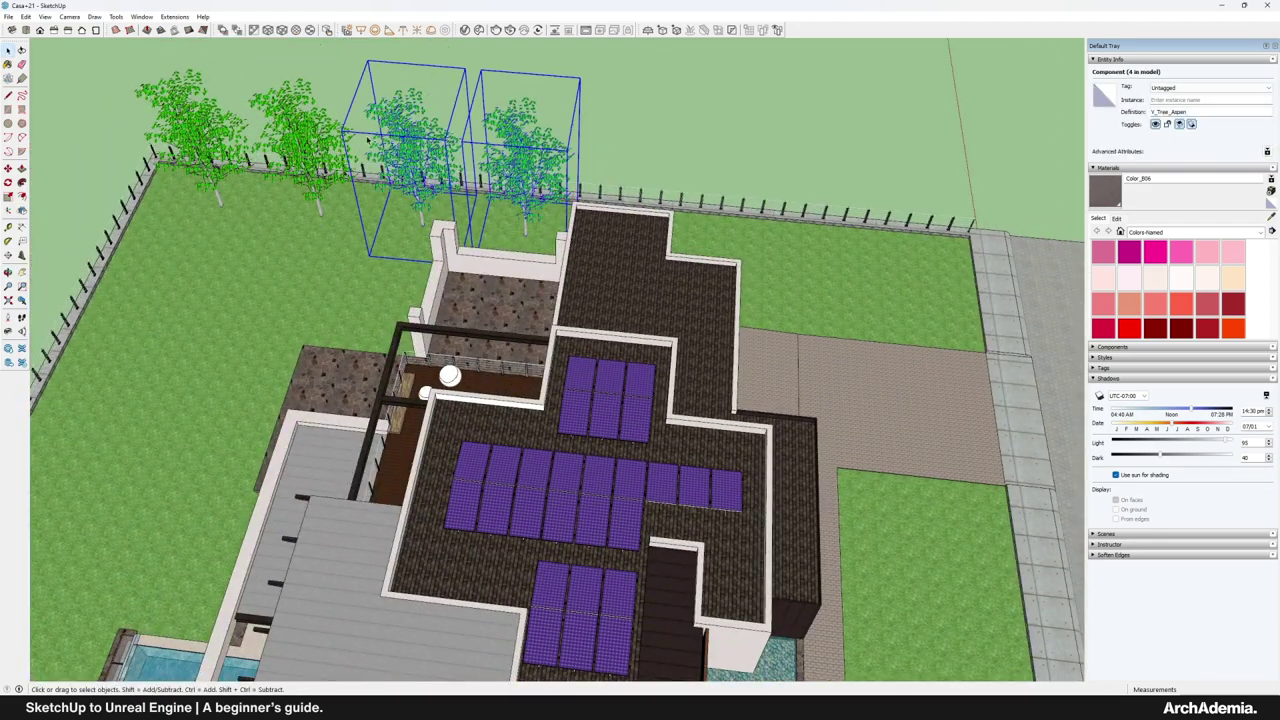
key("Delete")
Select the yucca planter inside the living area near the staircase and inspect it from several angles.
scroll(470, 265, "down", 3)
middle_click_drag(515, 420, 712, 315)
scroll(553, 522, "up", 4)
middle_click_drag(552, 522, 538, 372)
scroll(538, 372, "up", 8)
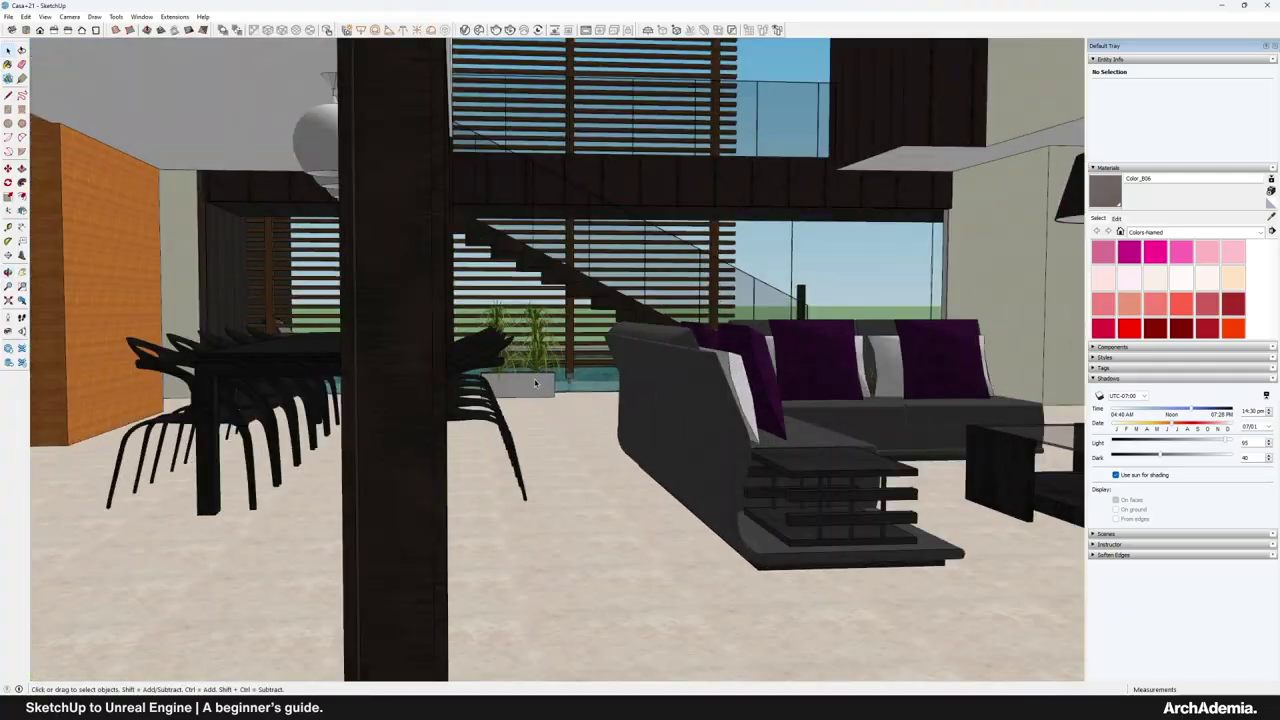
left_click(535, 383)
scroll(535, 383, "up", 9)
middle_click_drag(755, 382, 620, 360)
scroll(590, 348, "down", 8)
middle_click_drag(450, 490, 579, 383, "shift")
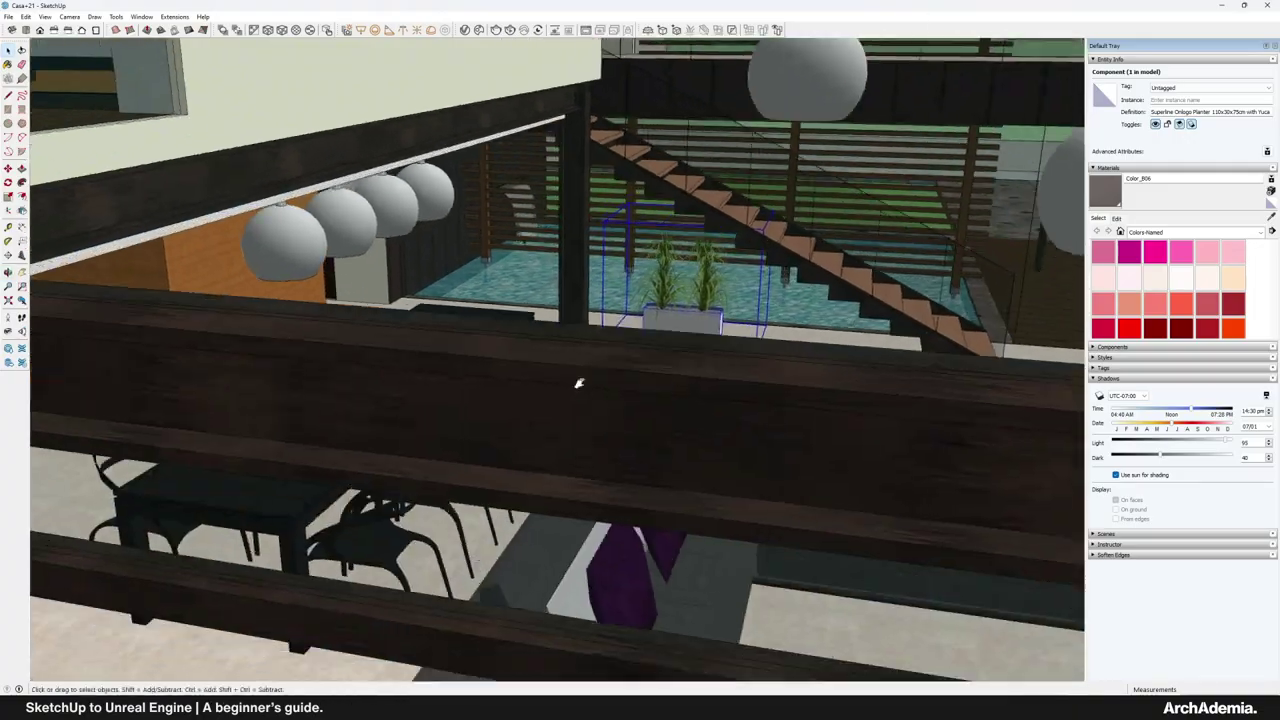
scroll(578, 383, "up", 10)
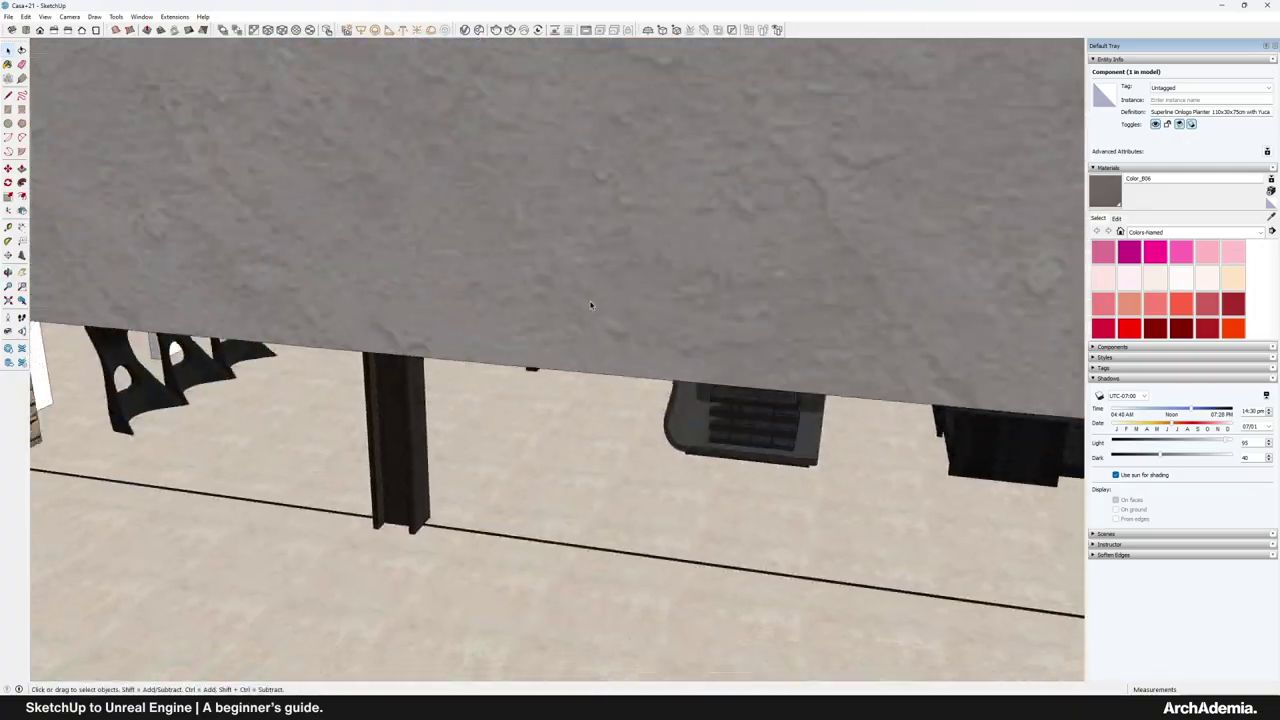
scroll(590, 305, "down", 12)
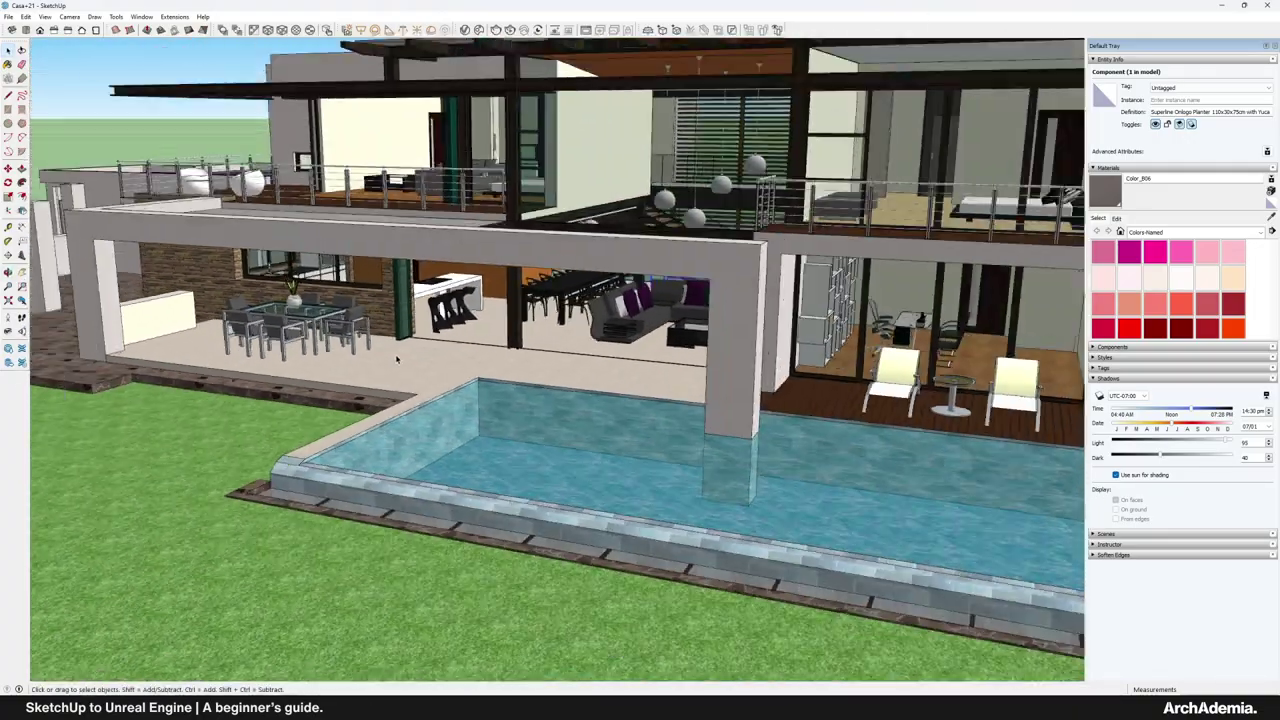
Inspect the white wall and dark cladding faces around the front facade, checking which faces are ungrouped.
middle_click_drag(397, 359, 934, 480)
left_click(541, 358)
middle_click_drag(335, 248, 670, 255)
left_click(531, 263)
middle_click_drag(440, 268, 883, 303)
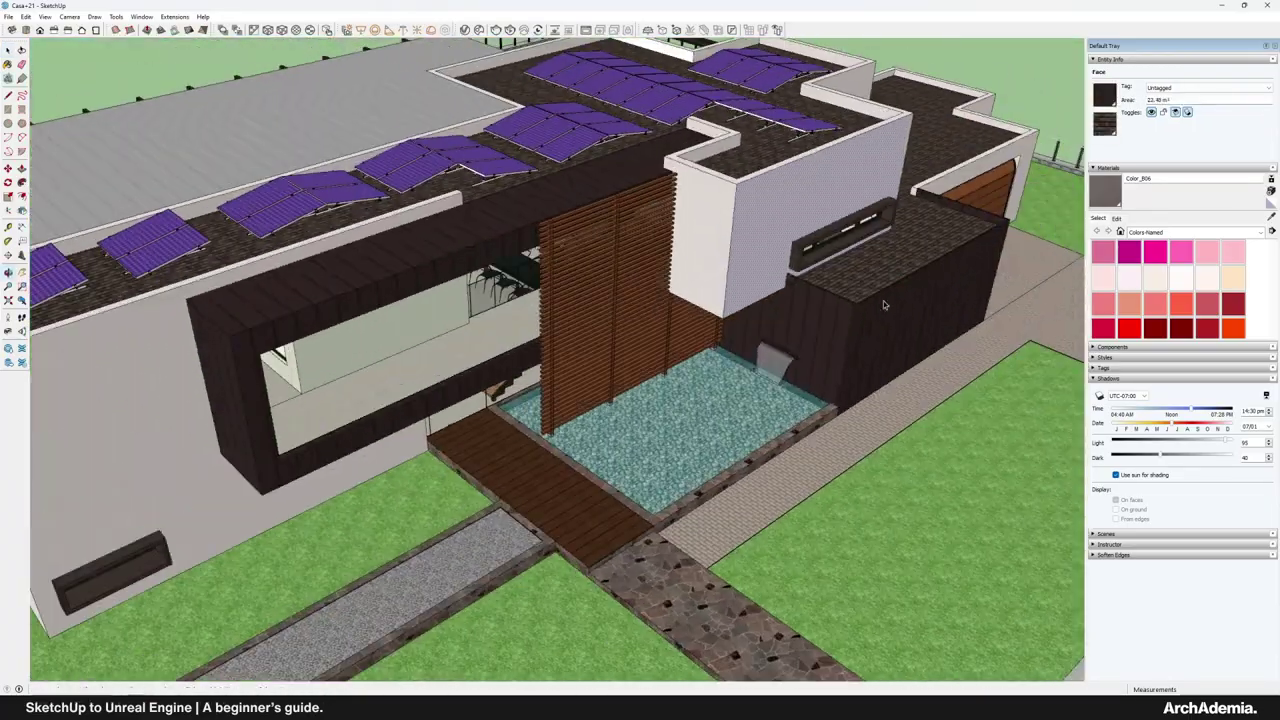
scroll(446, 256, "down", 4)
left_click(329, 386)
scroll(277, 374, "up", 3)
middle_click_drag(277, 374, 446, 314)
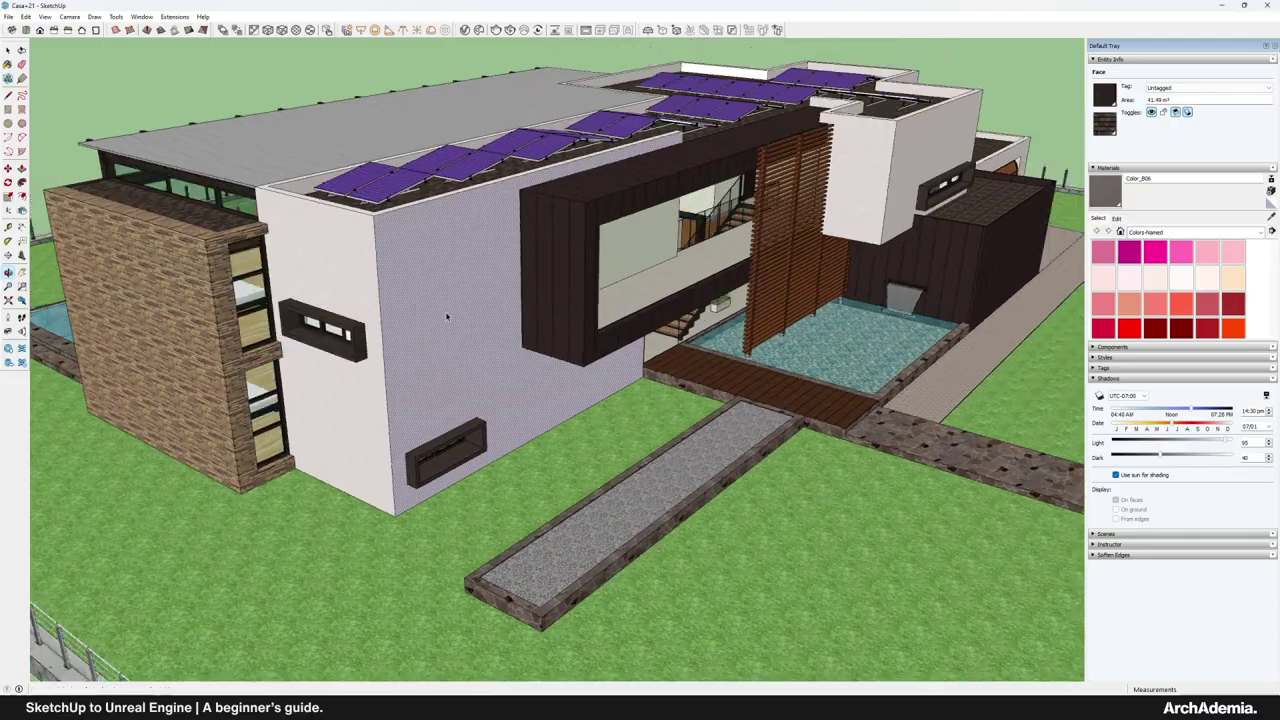
scroll(491, 433, "down", 1)
middle_click_drag(491, 432, 375, 396)
scroll(551, 360, "up", 5)
left_click(517, 386)
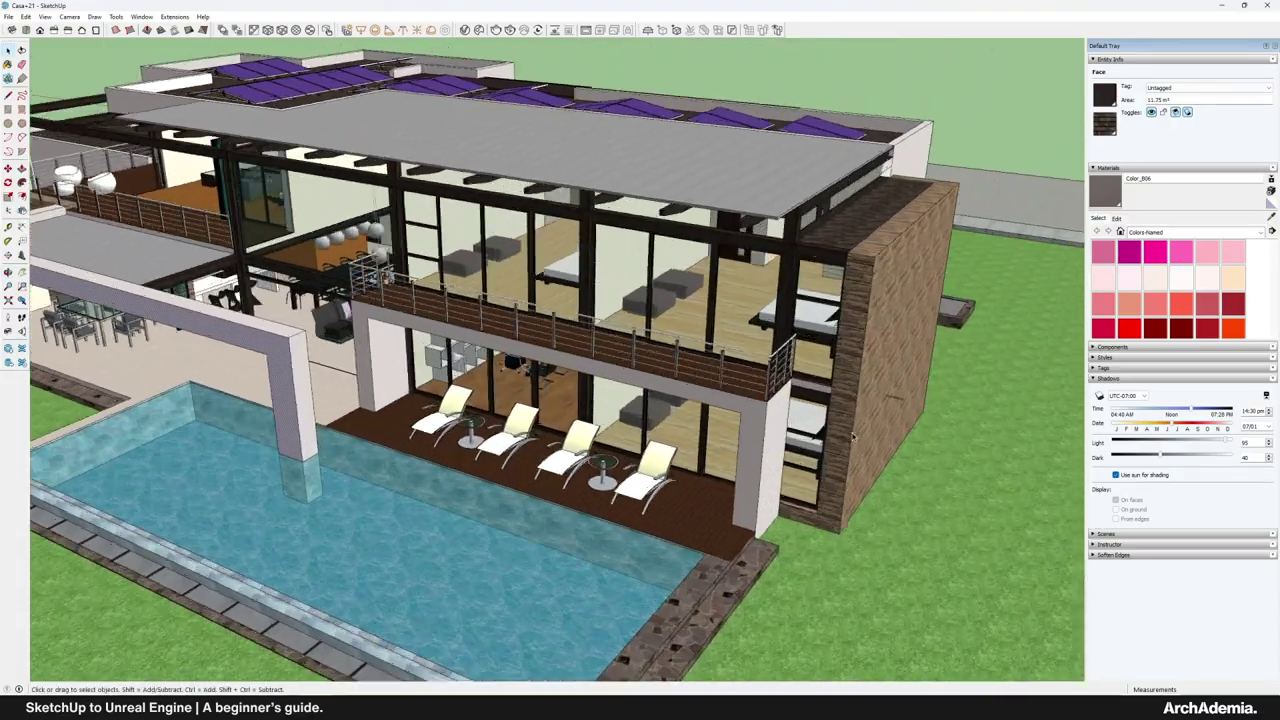
Examine the wall and frame faces around the pool terrace and the brick end wall.
scroll(786, 434, "up", 3)
scroll(786, 434, "up", 2)
middle_click_drag(786, 434, 520, 386)
scroll(551, 375, "down", 1)
left_click(551, 375)
left_click(768, 276)
scroll(606, 417, "down", 2)
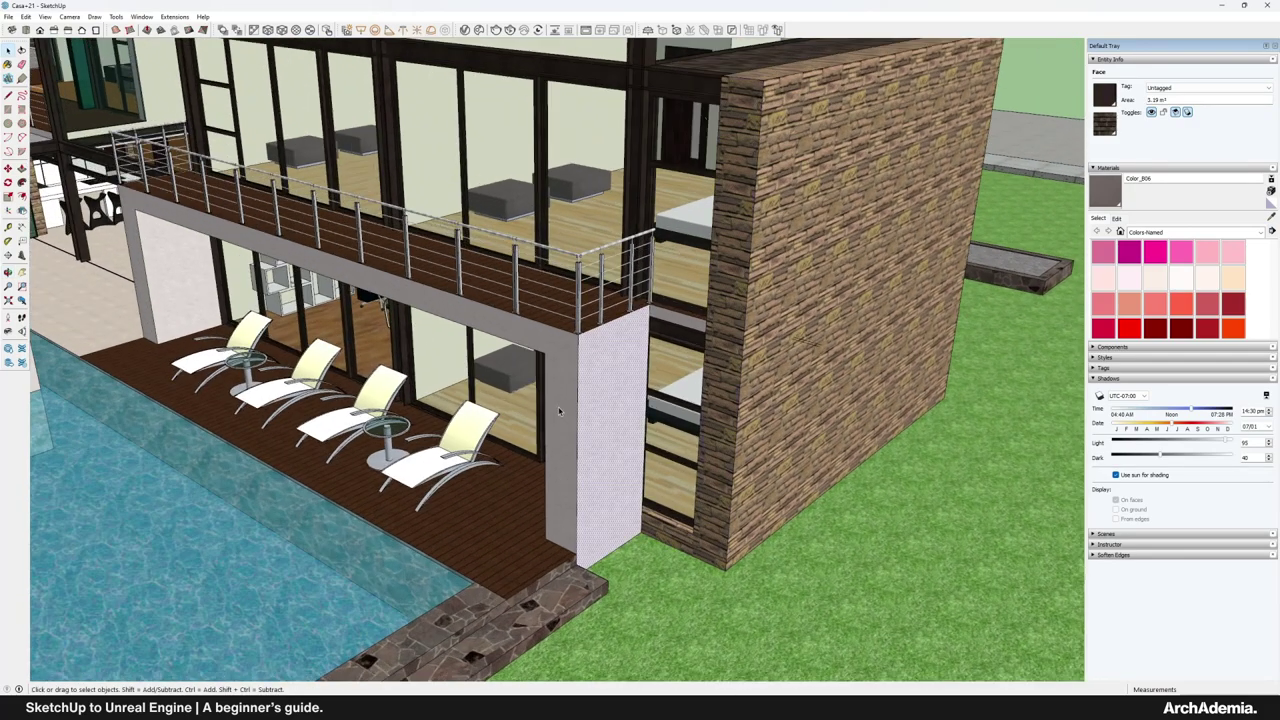
scroll(624, 316, "down", 3)
scroll(430, 432, "up", 2)
Group all faces sharing the white terrace column's material and open the new group for editing.
left_click(484, 450)
scroll(600, 410, "up", 1)
left_click(596, 404)
right_click(596, 388)
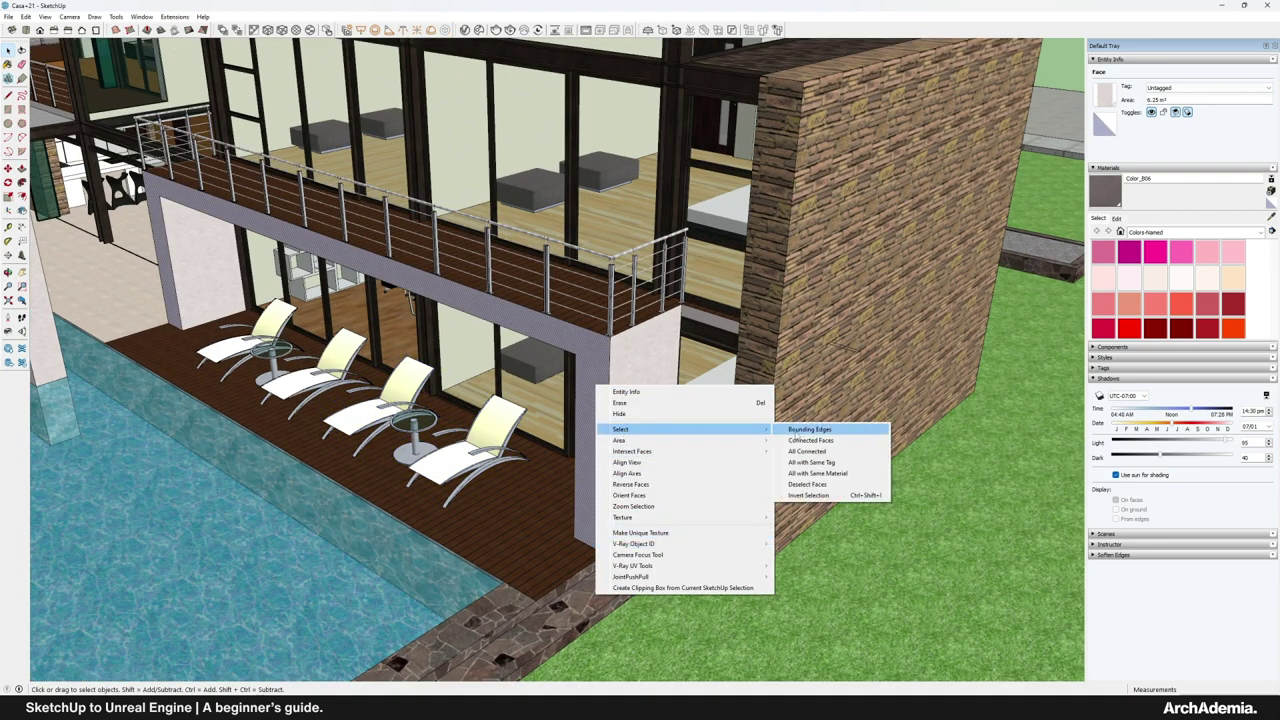
left_click(792, 484)
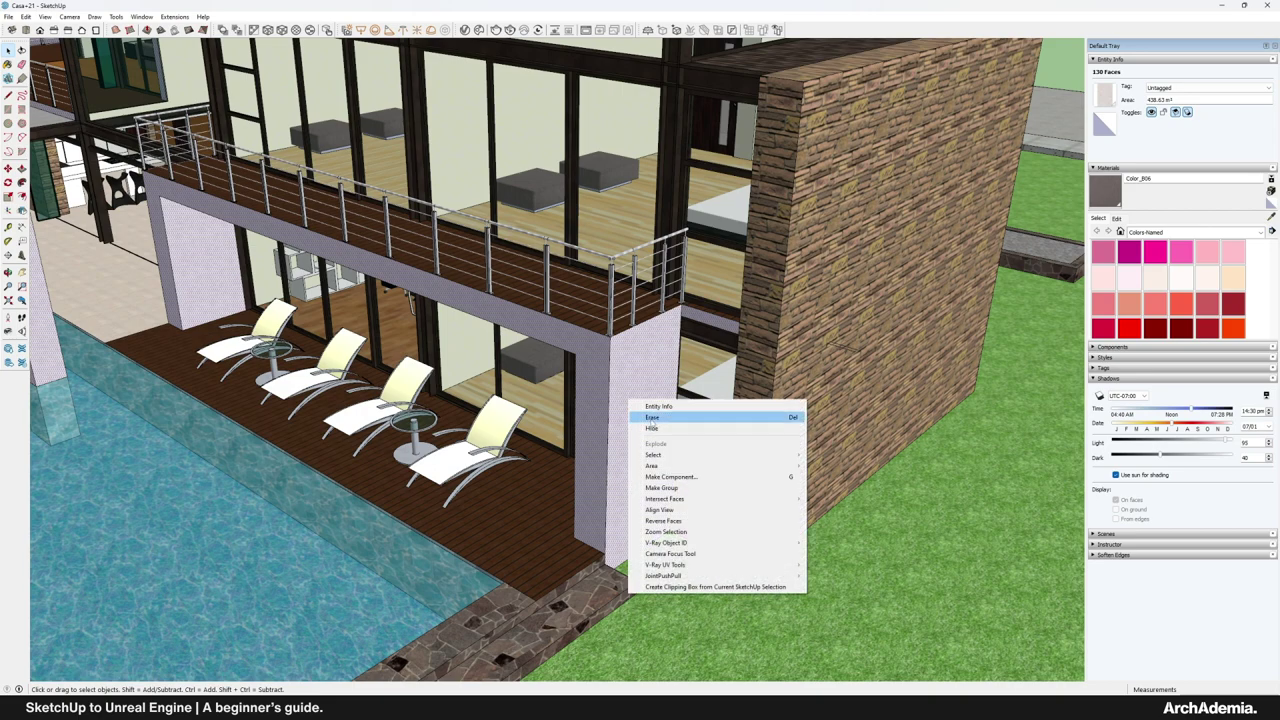
left_click(655, 489)
scroll(624, 453, "down", 4)
double_click(620, 448)
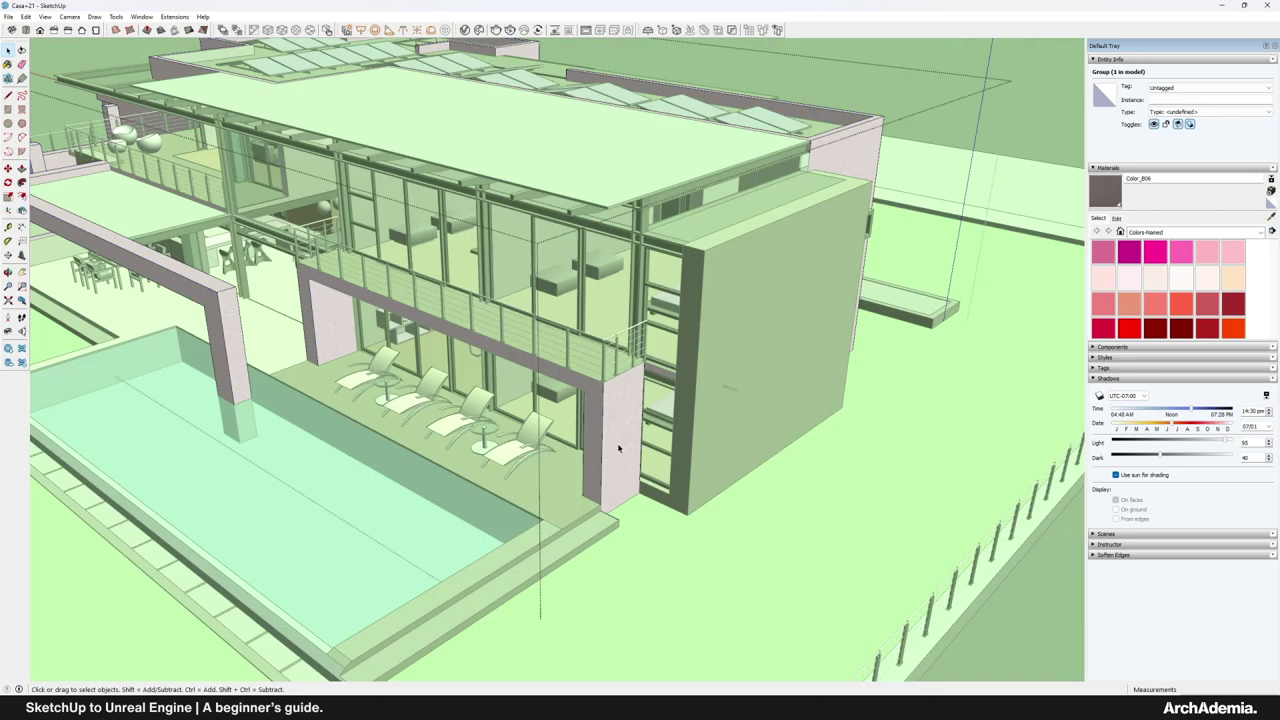
Hide the new group holding the white terrace columns and walls.
scroll(619, 448, "down", 2)
key("alt+x")
right_click(609, 432)
left_click(631, 458)
middle_click_drag(631, 458, 538, 389)
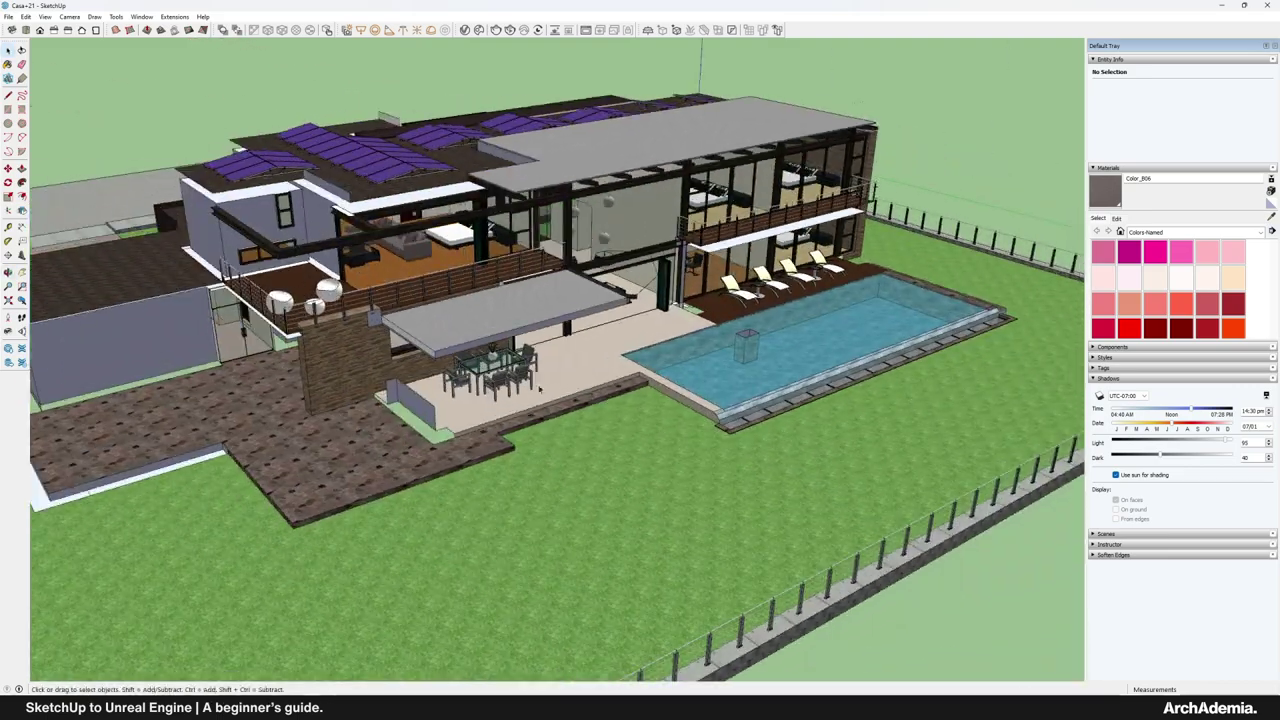
Delete the leftover piece beside the terrace canopy near the living area.
scroll(538, 389, "up", 6)
left_click(586, 309)
scroll(586, 309, "up", 3)
scroll(568, 301, "up", 1)
middle_click_drag(568, 301, 440, 245, "shift")
key("Delete")
Group all faces sharing the stone cladding material of the wall beside the entrance courtyard.
scroll(470, 340, "up", 2)
left_click(458, 338)
scroll(455, 290, "down", 3)
middle_click_drag(462, 340, 519, 371)
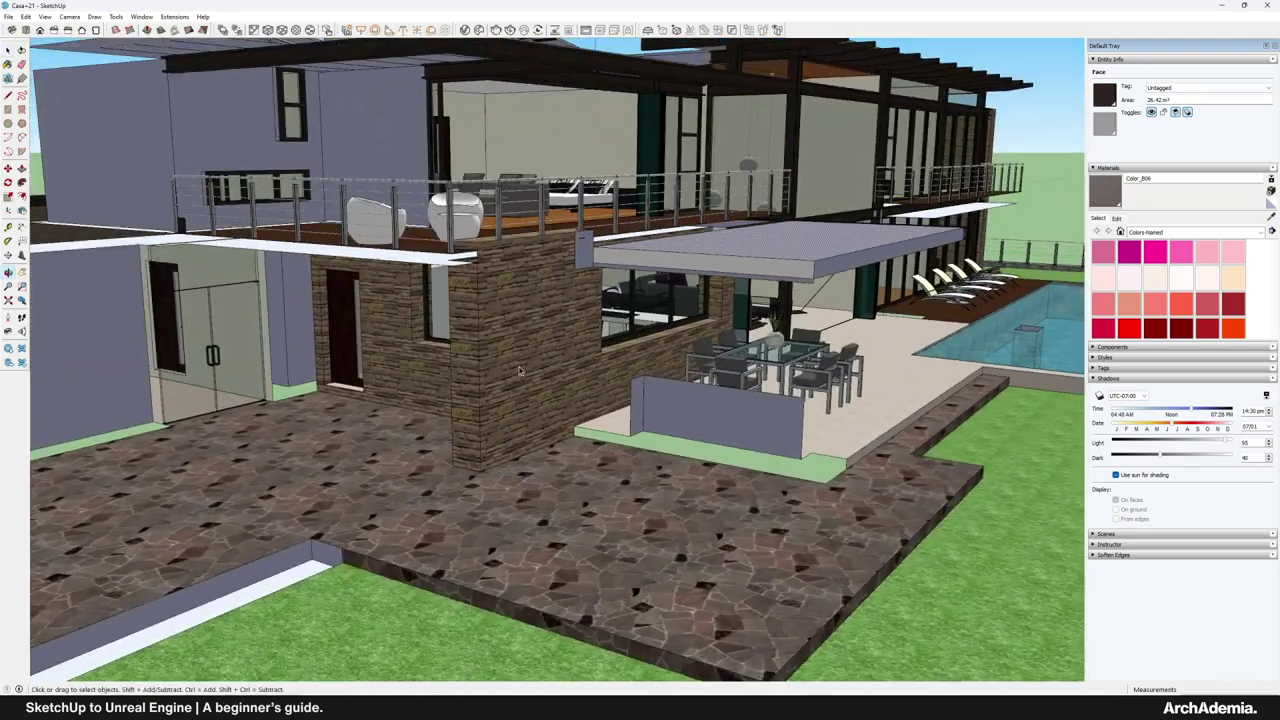
right_click(514, 311)
mouse_move(541, 351)
left_click(714, 393)
middle_click_drag(506, 342, 491, 371)
right_click(491, 371)
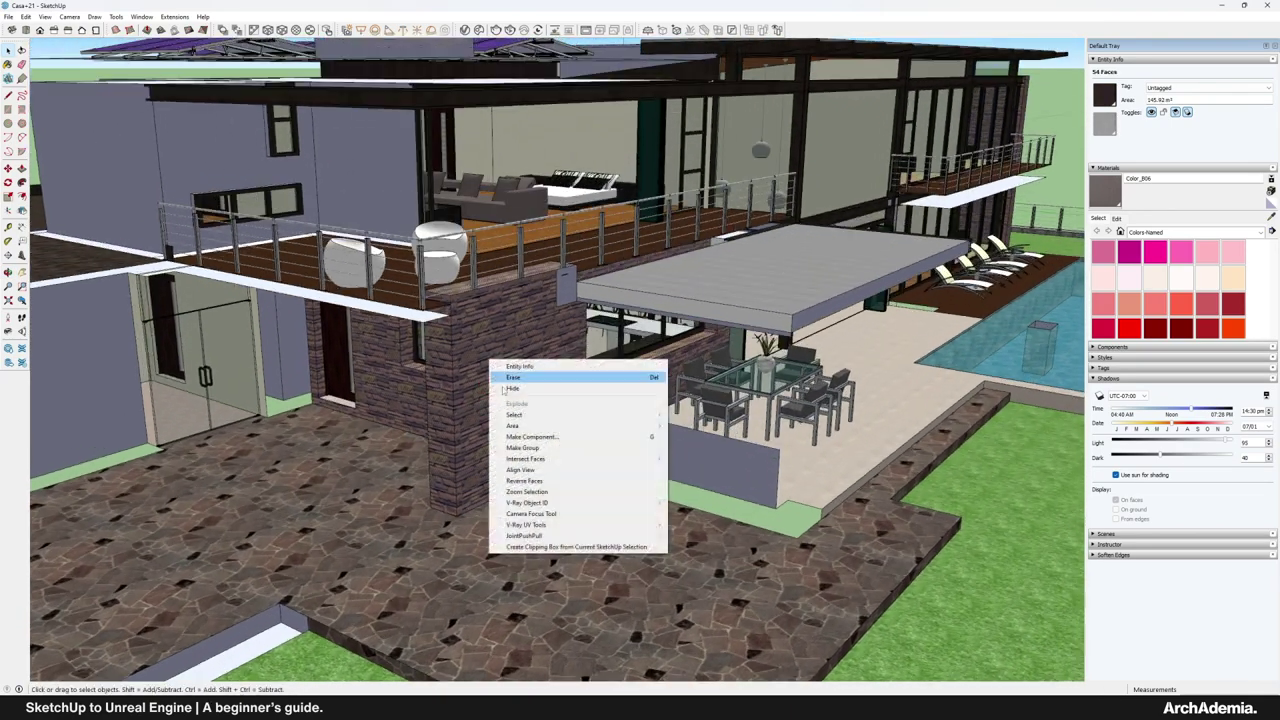
left_click(506, 449)
middle_click_drag(506, 449, 581, 435)
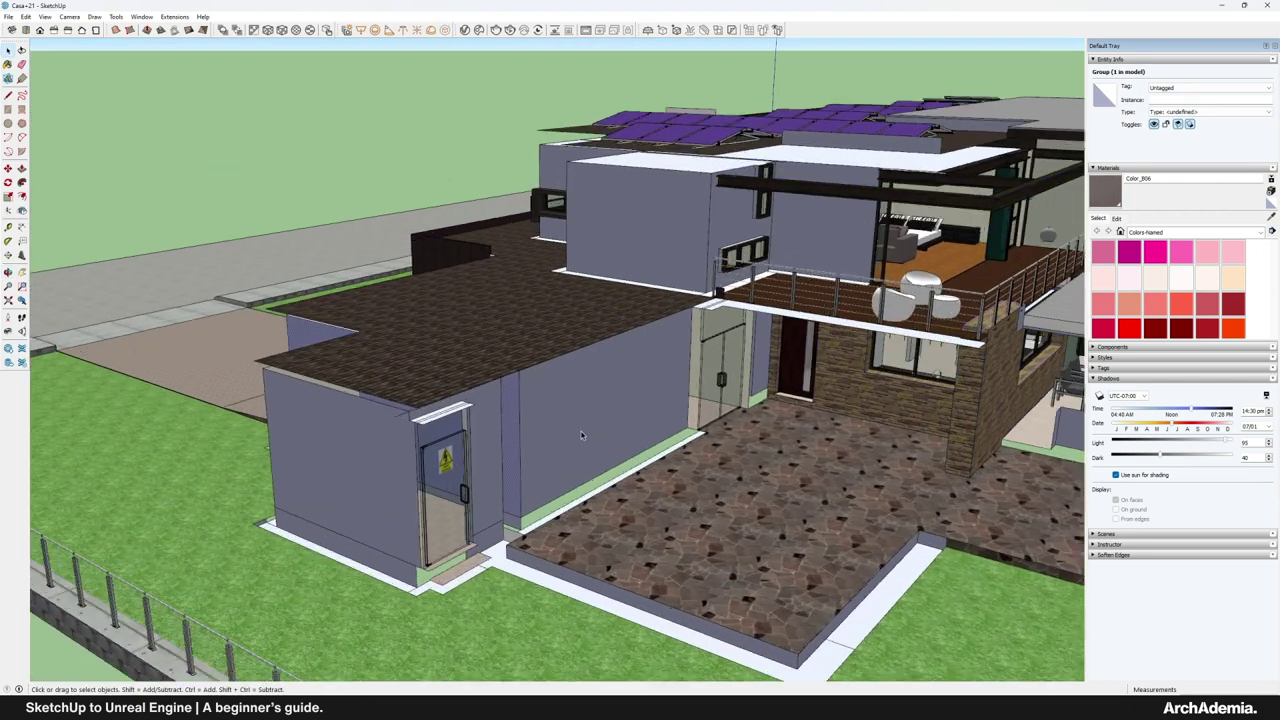
Check which faces share the material of the service wing wall and the upper-floor wall above it.
scroll(581, 435, "up", 3)
right_click(561, 394)
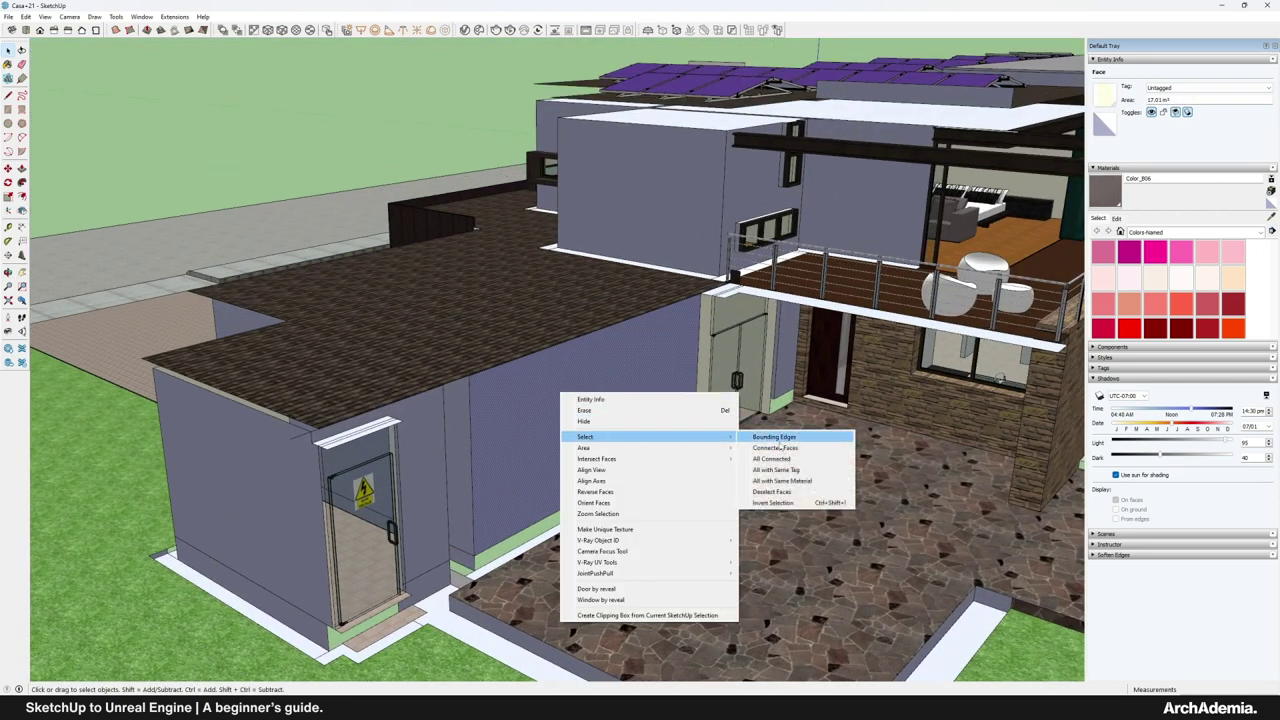
left_click(780, 481)
middle_click_drag(566, 442, 496, 450)
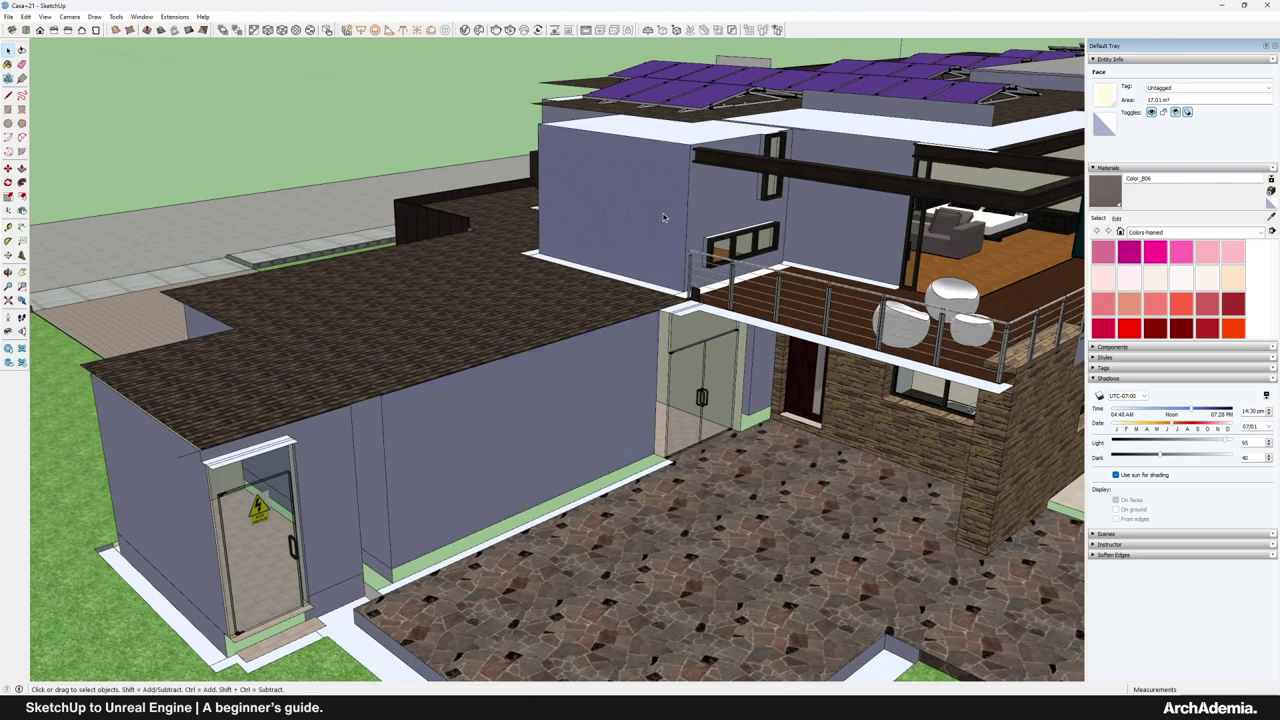
right_click(636, 210)
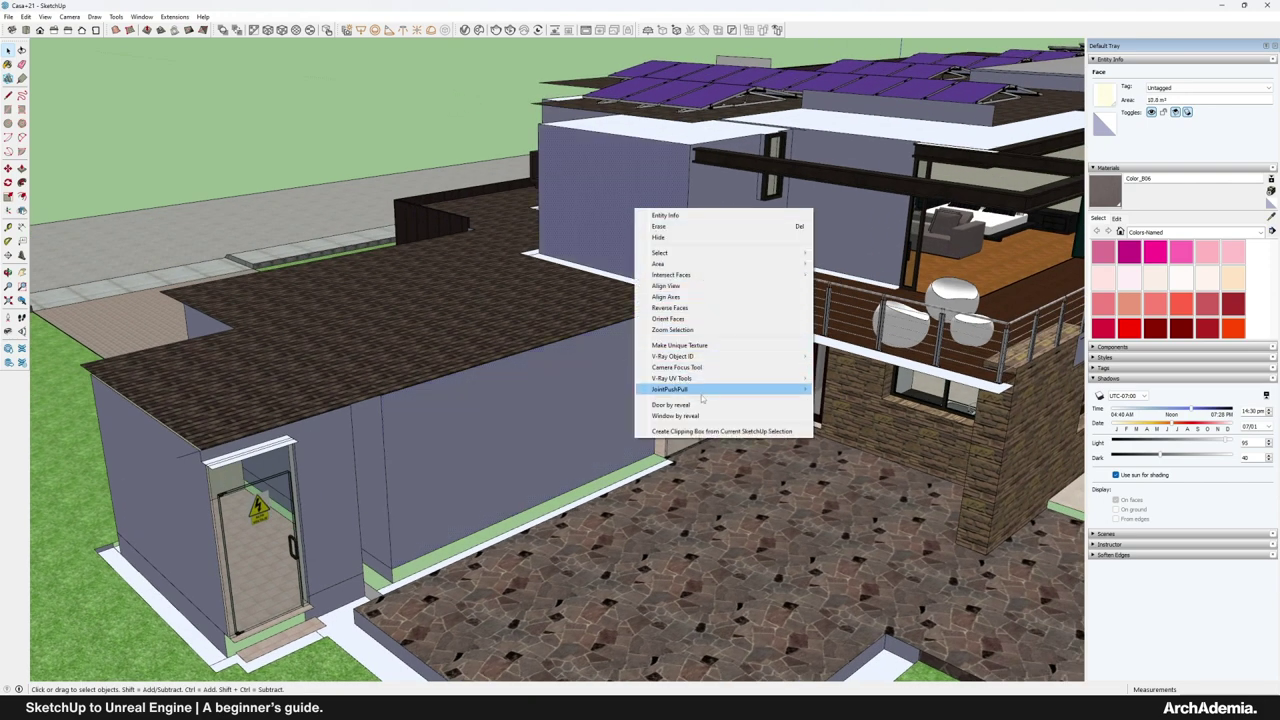
mouse_move(805, 259)
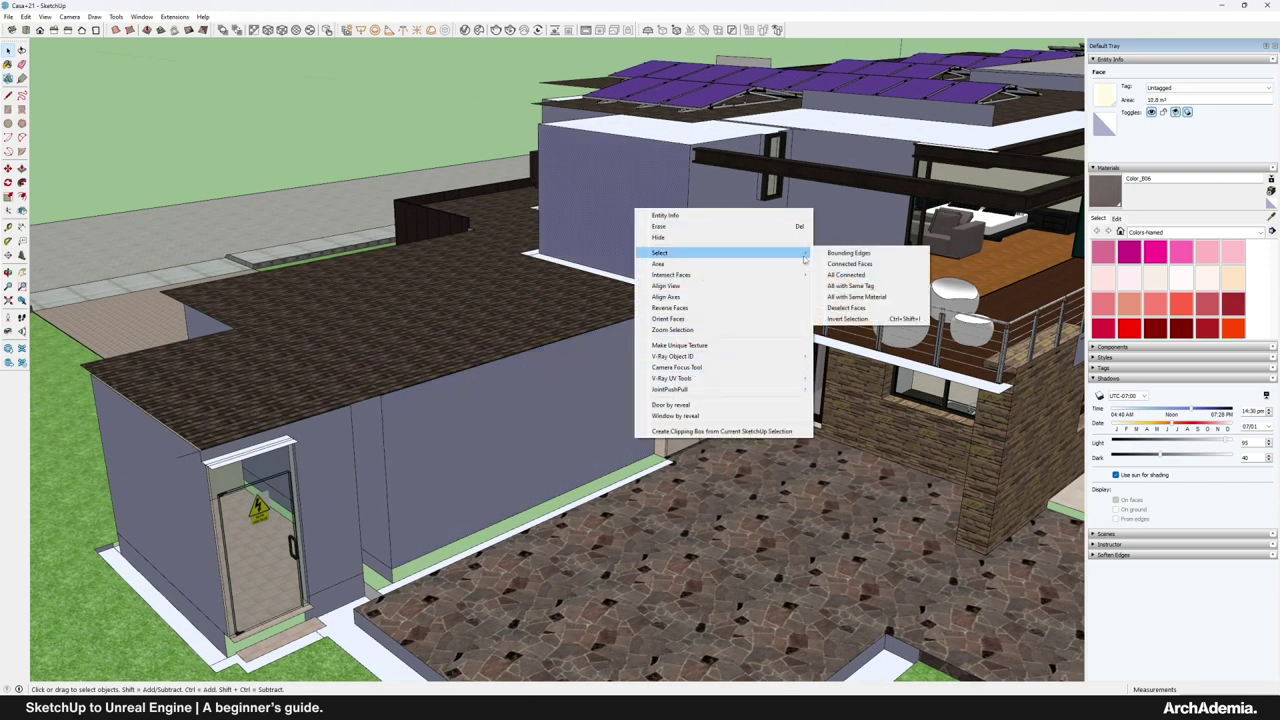
left_click(850, 298)
Group all faces sharing the dark vertical cladding material beside the reflecting pond and hide the group.
scroll(740, 230, "down", 3)
middle_click_drag(600, 250, 936, 278)
scroll(663, 232, "up", 4)
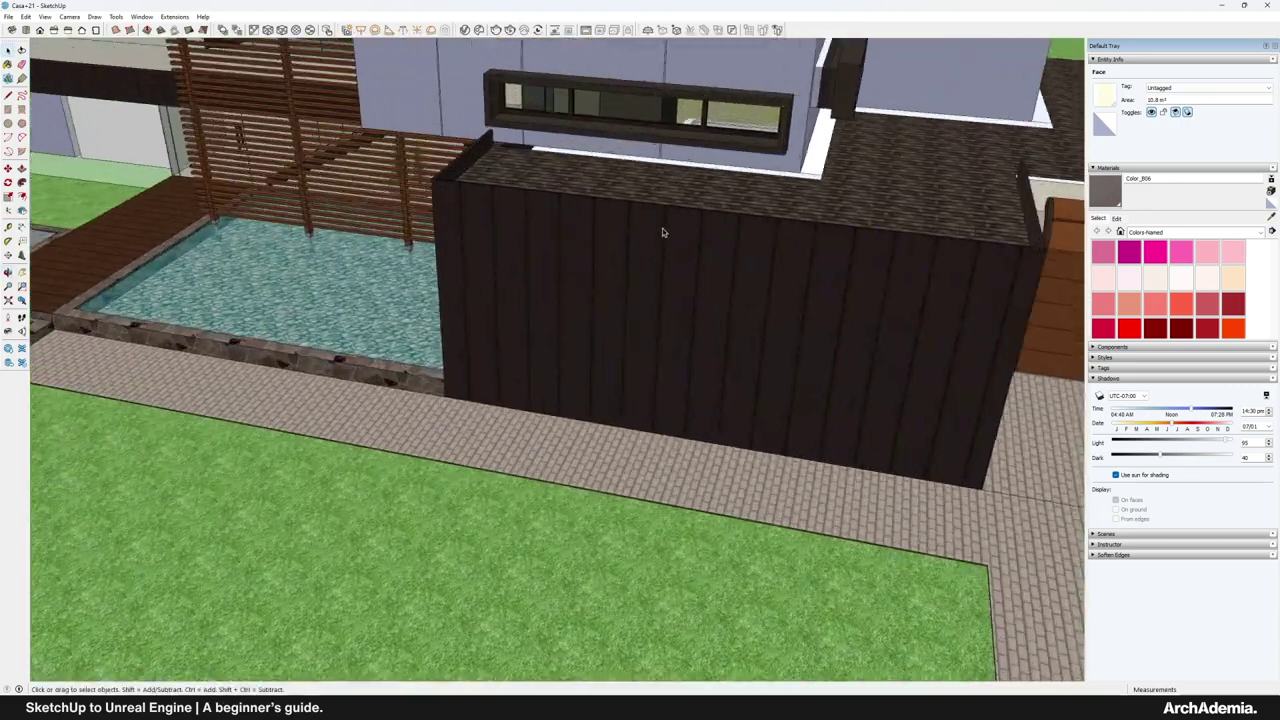
middle_click_drag(662, 232, 474, 303)
right_click(474, 303)
mouse_move(529, 350)
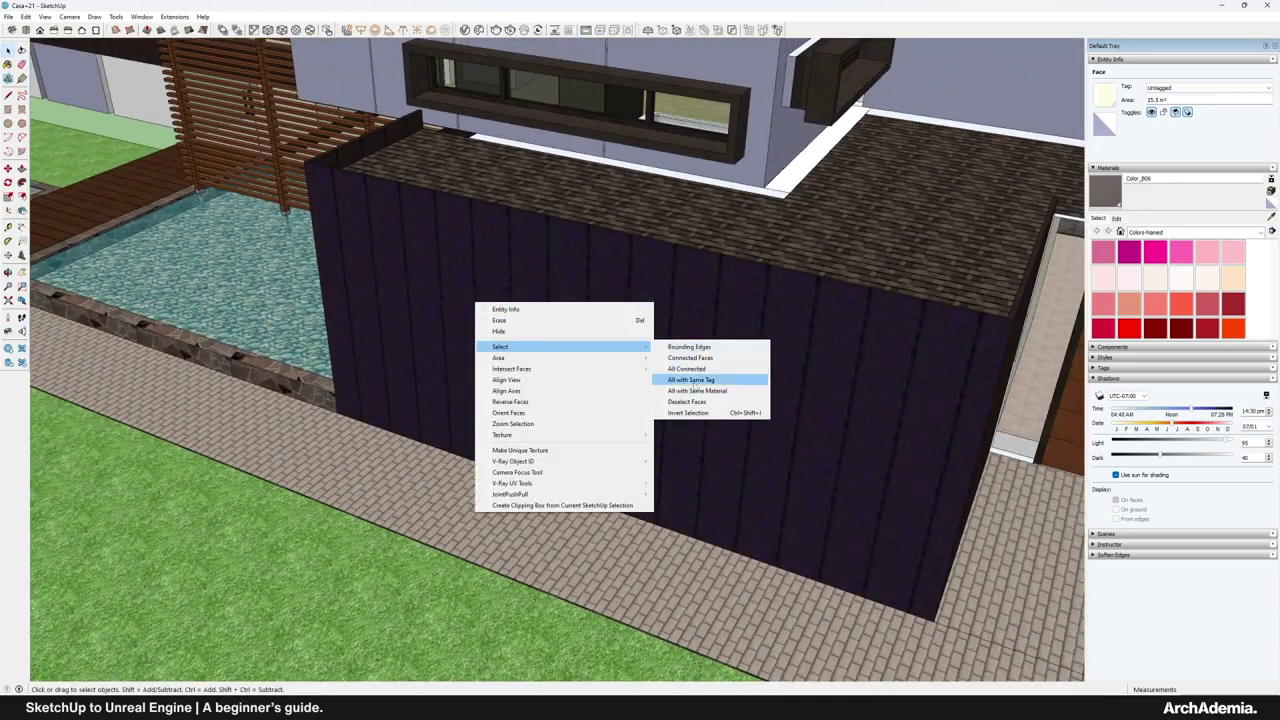
left_click(690, 391)
scroll(383, 337, "down", 3)
middle_click_drag(640, 348, 577, 354)
right_click(563, 350)
left_click(597, 449)
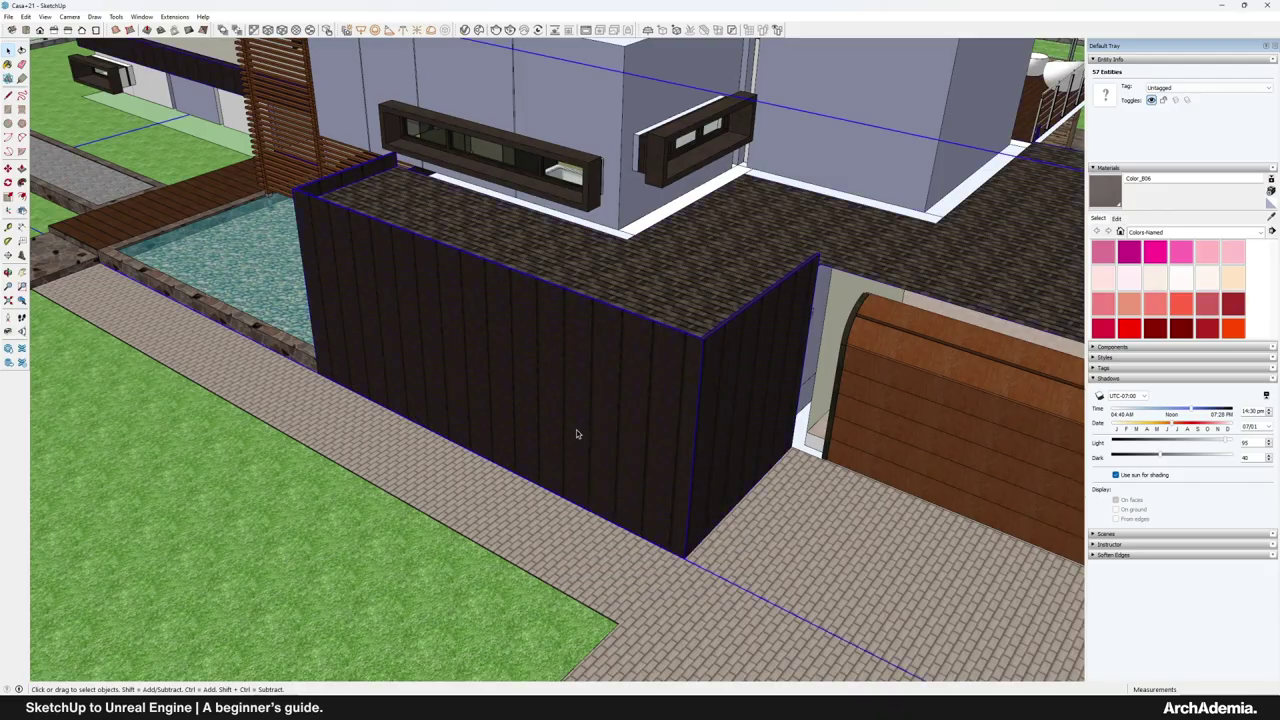
right_click(535, 358)
left_click(557, 389)
Group the faces of the wooden slat screen standing in the pebble pond.
scroll(537, 394, "down", 6)
middle_click_drag(537, 394, 715, 380)
scroll(490, 285, "up", 7)
middle_click_drag(490, 284, 549, 306)
left_click(549, 306)
scroll(510, 306, "up", 6)
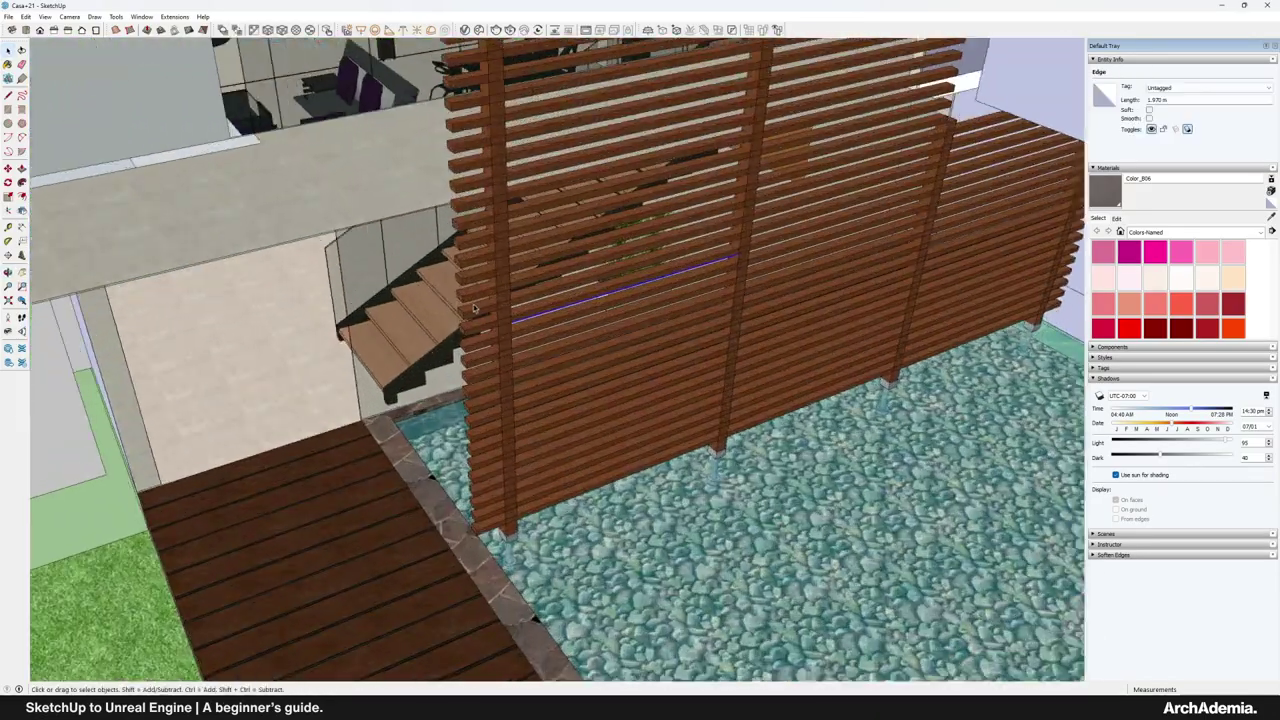
right_click(466, 306)
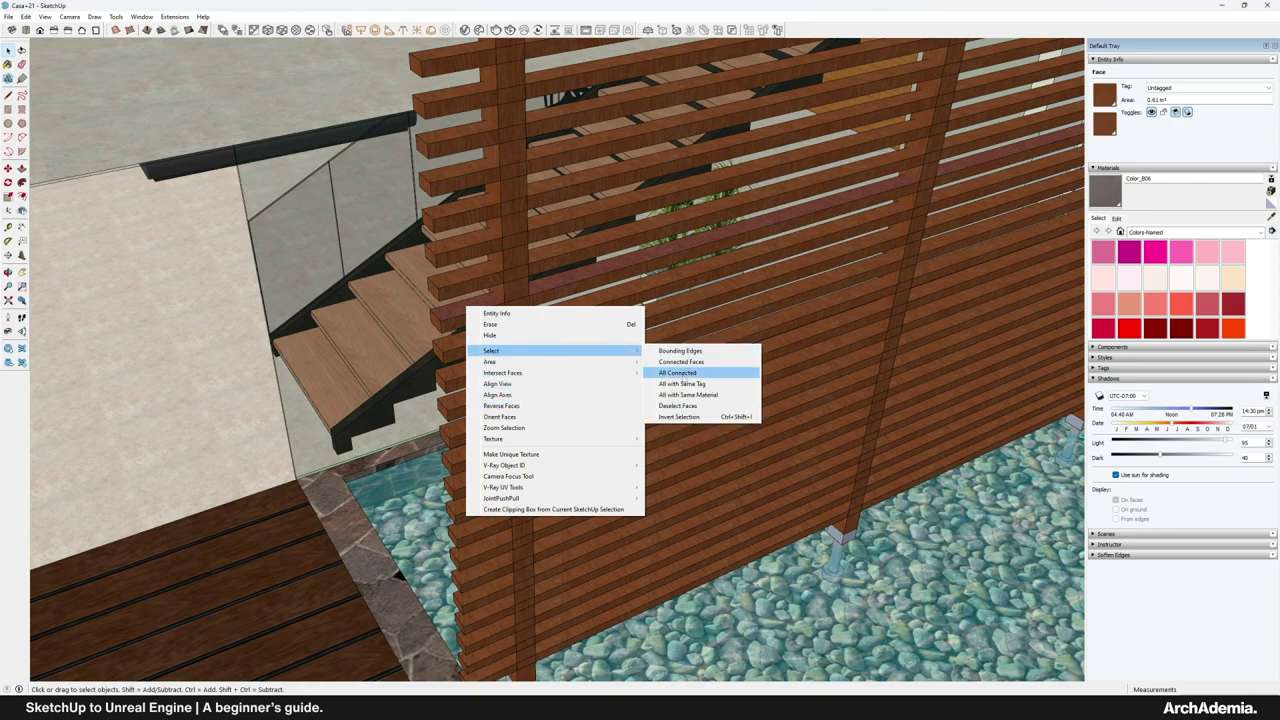
left_click(677, 372)
right_click(466, 311)
left_click(490, 398)
scroll(490, 398, "down", 3)
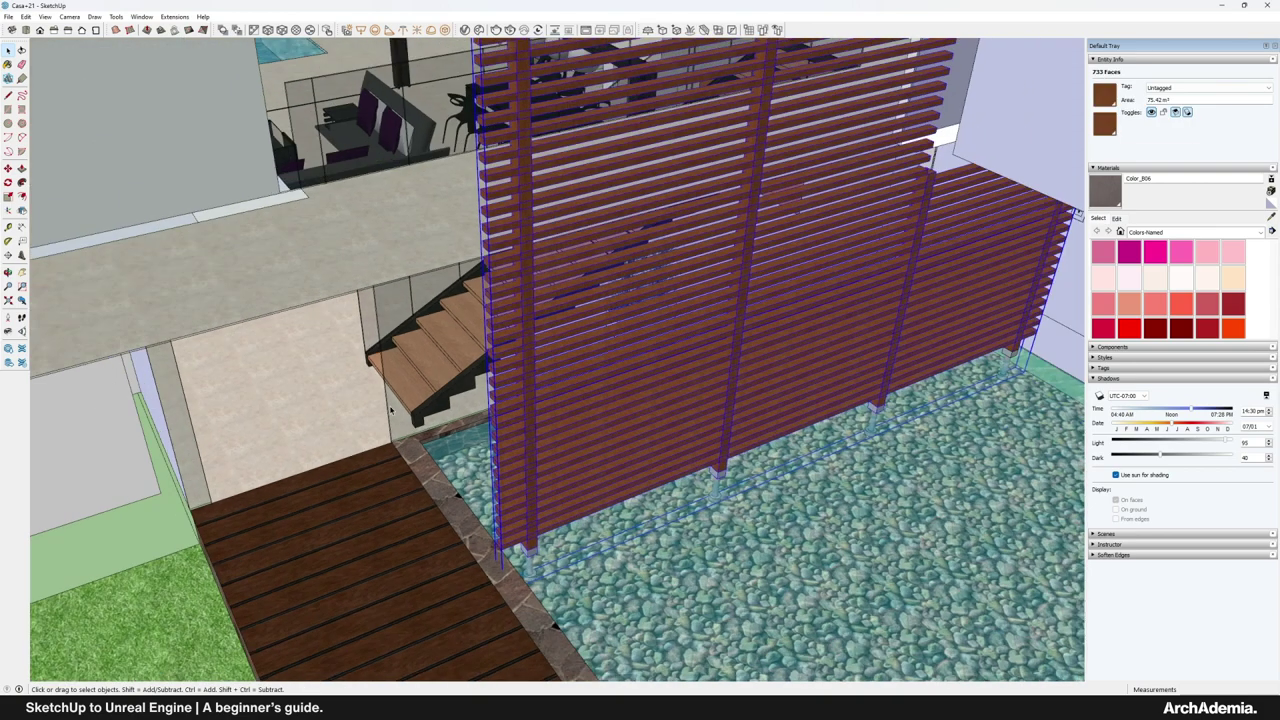
Group all faces sharing the material of the glass panel beside the staircase.
middle_click_drag(490, 398, 540, 375)
left_click(462, 350)
middle_click_drag(462, 350, 508, 312)
scroll(506, 298, "up", 4)
right_click(505, 296)
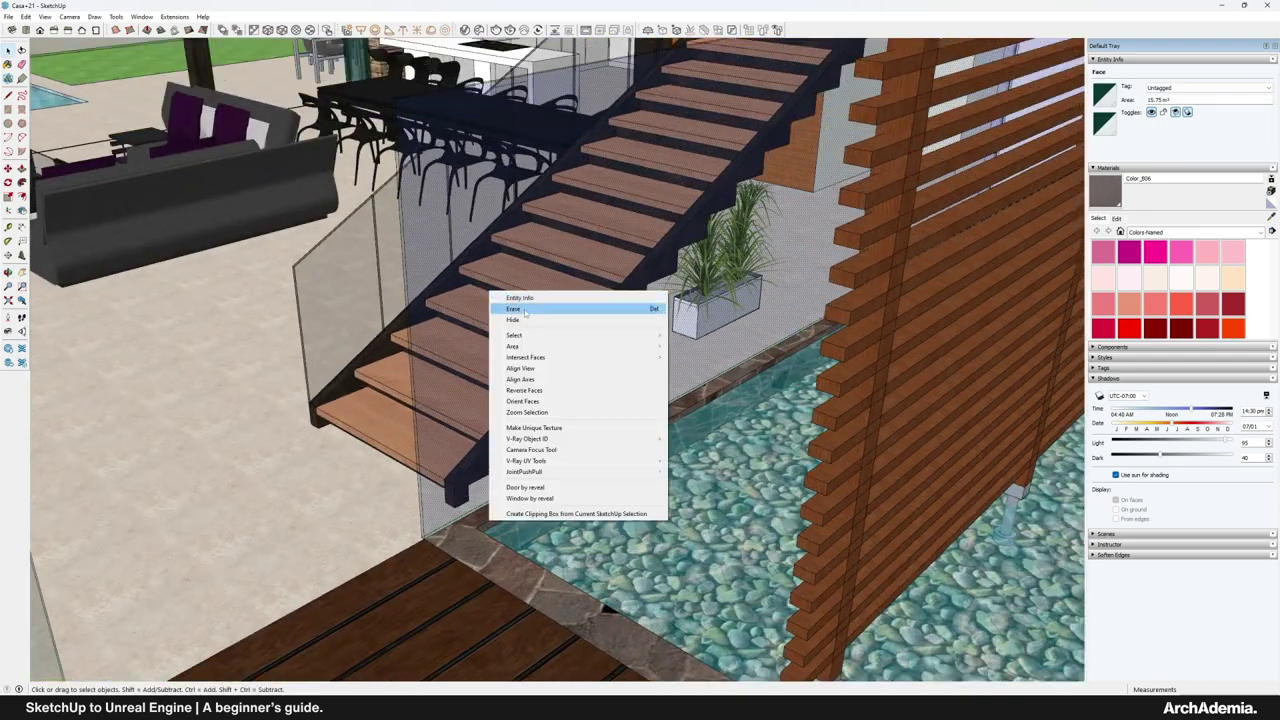
left_click(700, 390)
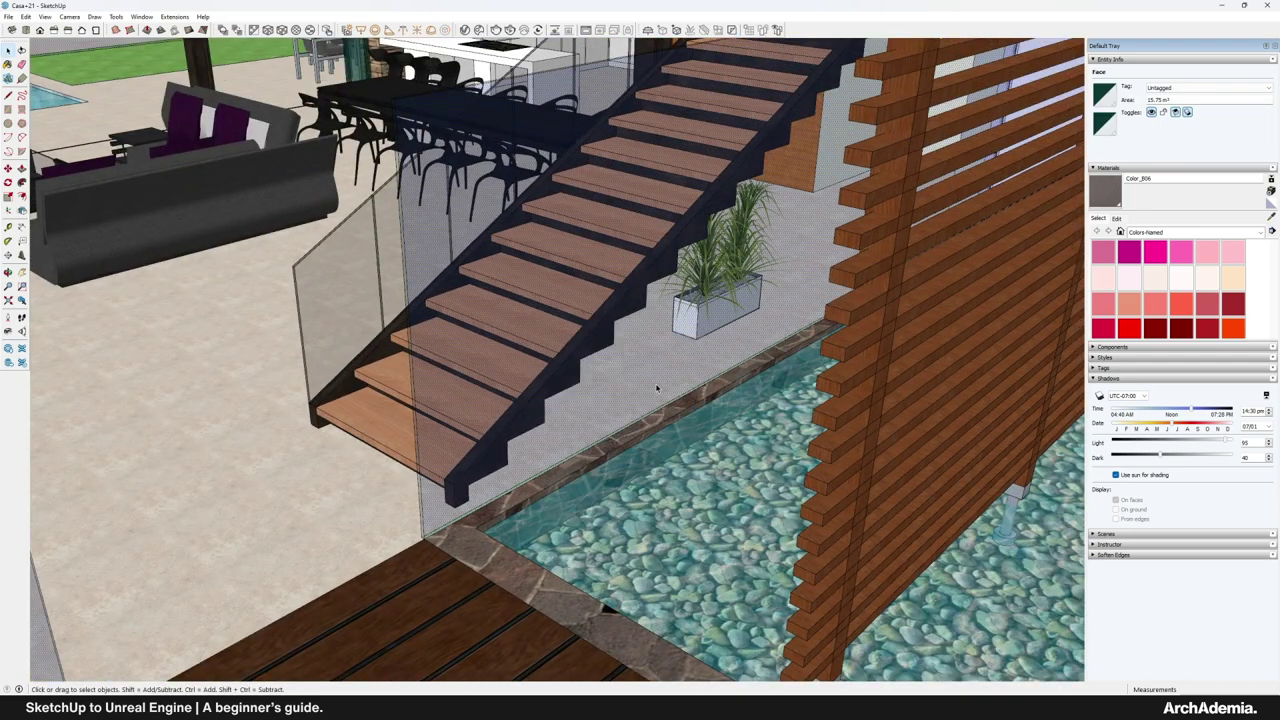
right_click(478, 311)
left_click(508, 397)
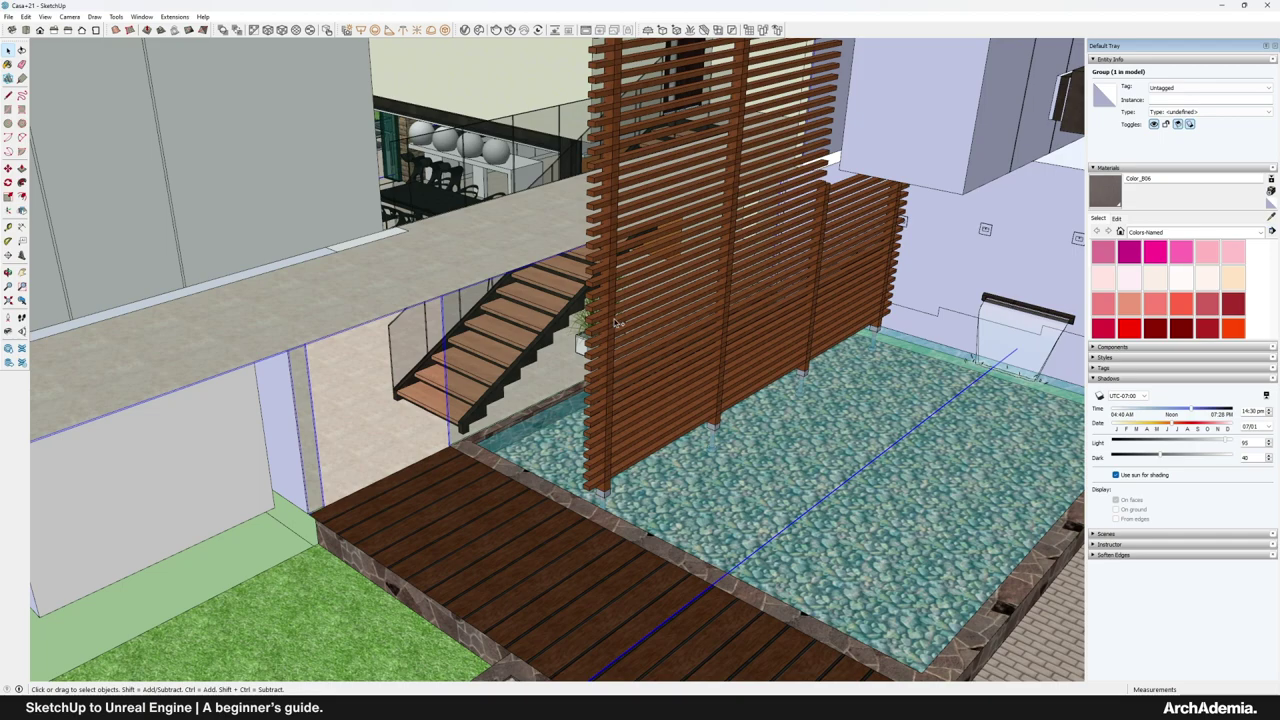
Hide the wooden slat screen group in front of the staircase.
right_click(618, 322)
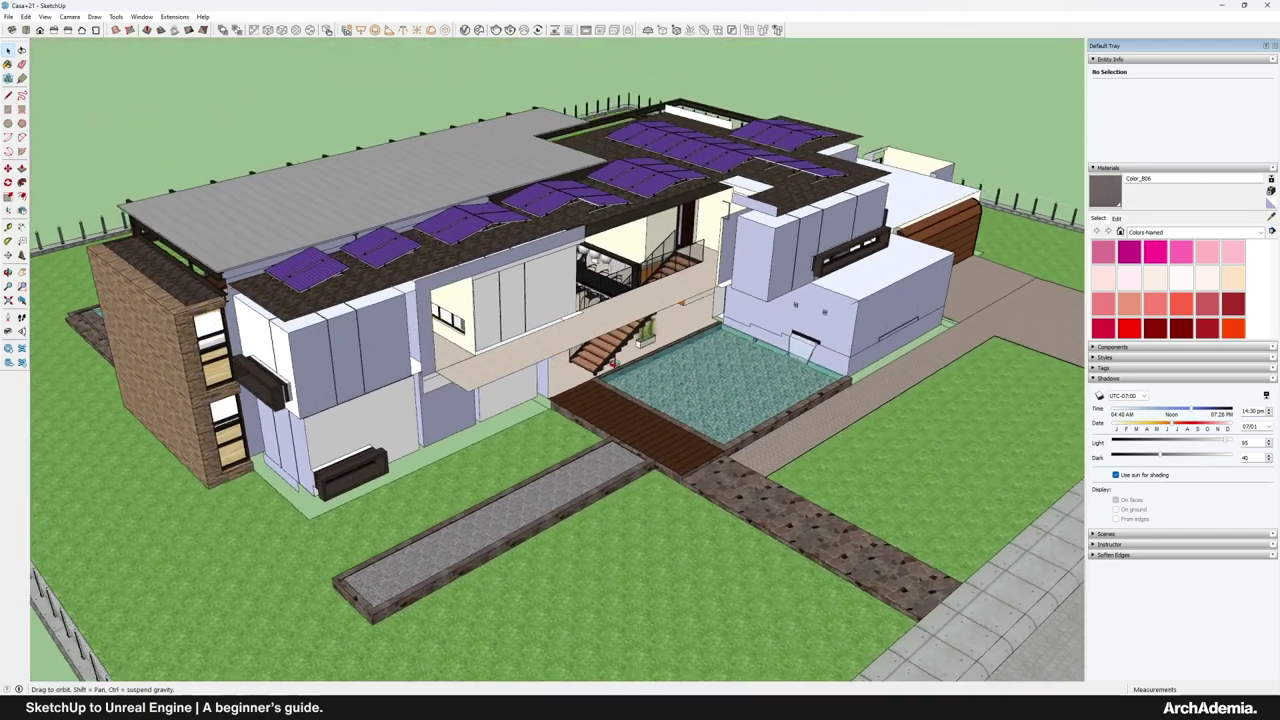
scroll(556, 360, "up", 2)
middle_click_drag(556, 360, 524, 350)
scroll(528, 350, "down", 3)
scroll(524, 350, "up", 2)
scroll(524, 350, "down", 2)
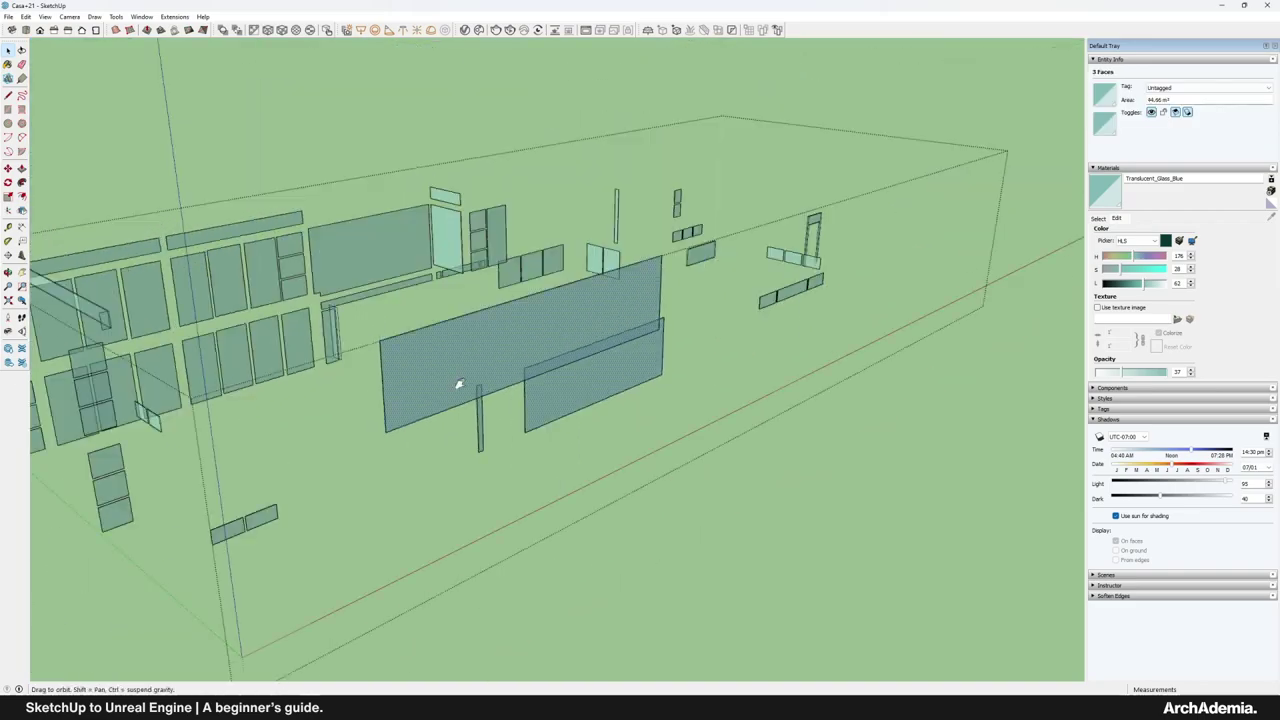
Examine the isolated glass panes and the faces of the white wall group.
middle_click_drag(457, 380, 566, 300)
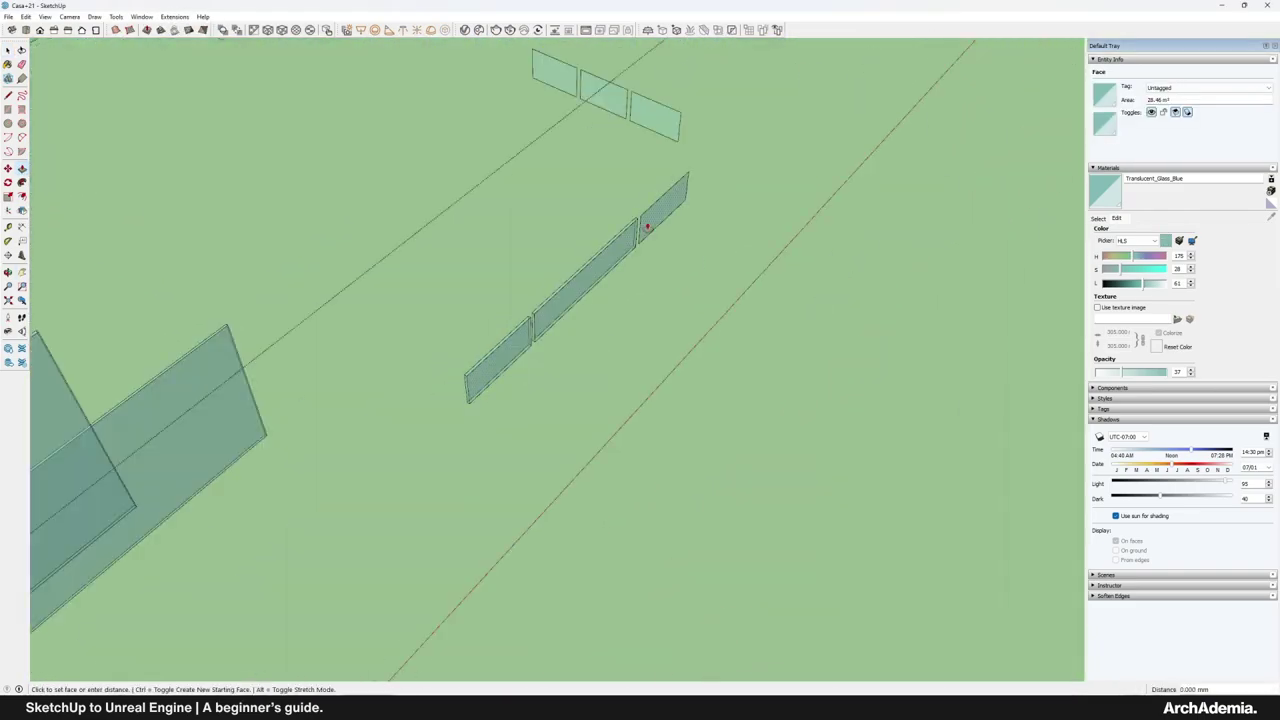
middle_click_drag(646, 220, 370, 377)
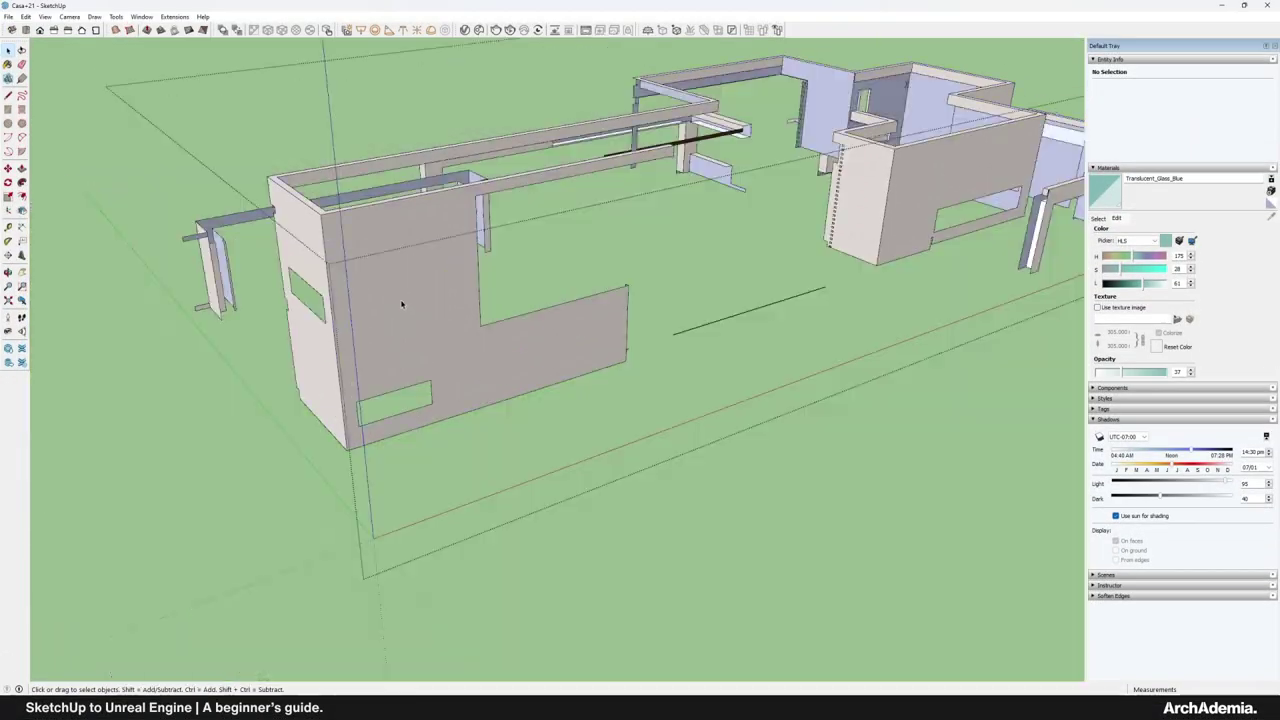
left_click(402, 304)
middle_click_drag(402, 304, 345, 262)
scroll(321, 150, "down", 3)
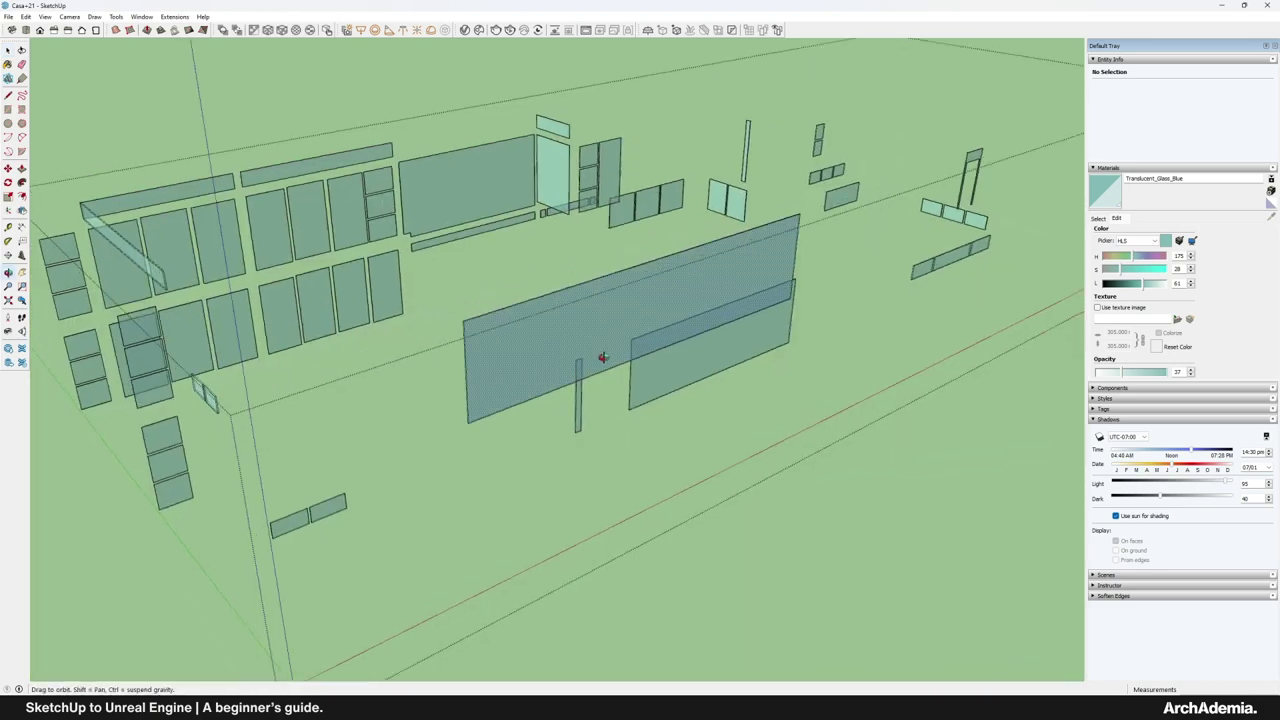
Examine the edges and thickness of the large glass pane and the smaller panes behind it.
scroll(470, 323, "up", 7)
middle_click_drag(468, 322, 477, 369)
scroll(480, 369, "down", 9)
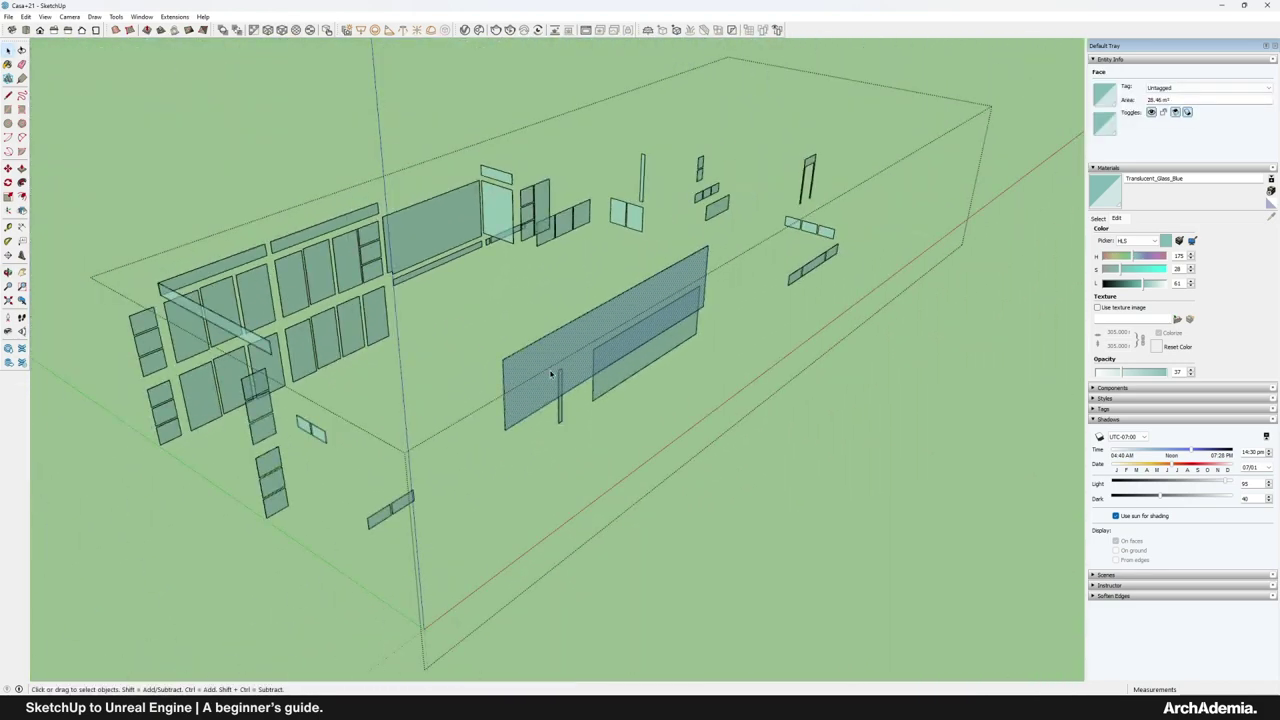
scroll(530, 368, "up", 10)
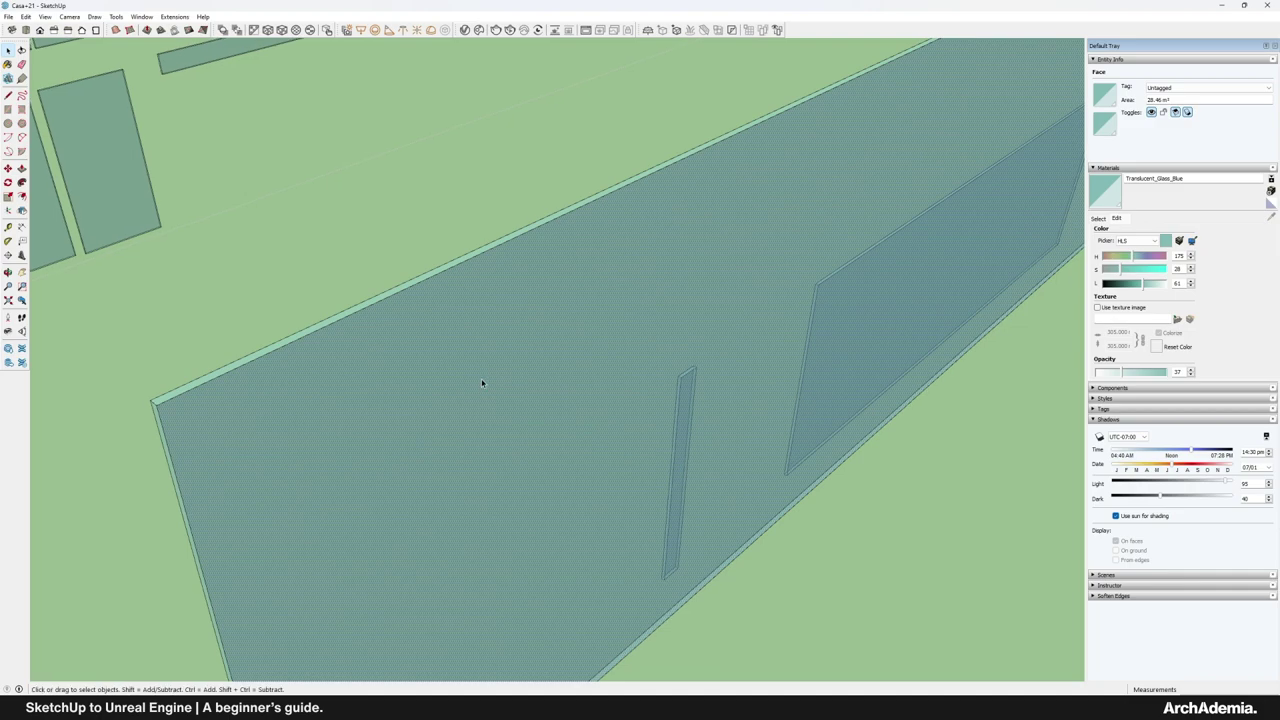
scroll(481, 382, "down", 5)
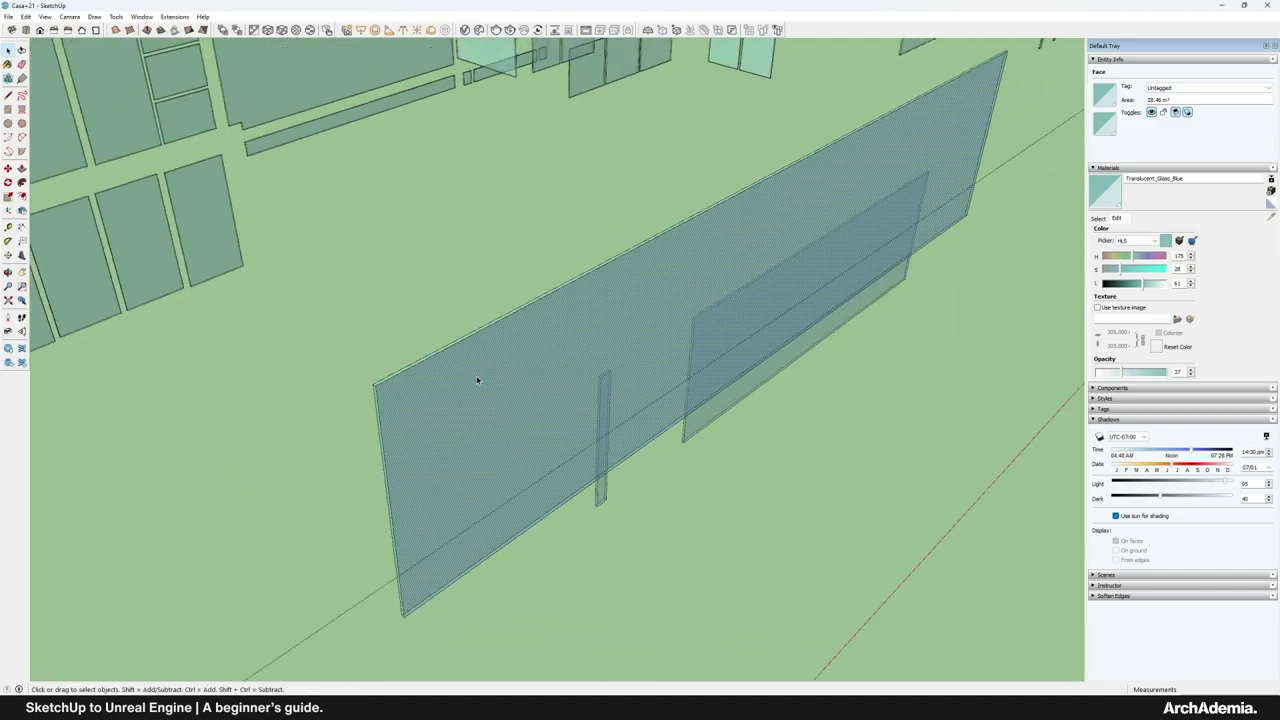
scroll(470, 383, "down", 3)
scroll(468, 398, "up", 2)
scroll(450, 415, "down", 3)
scroll(430, 432, "up", 6)
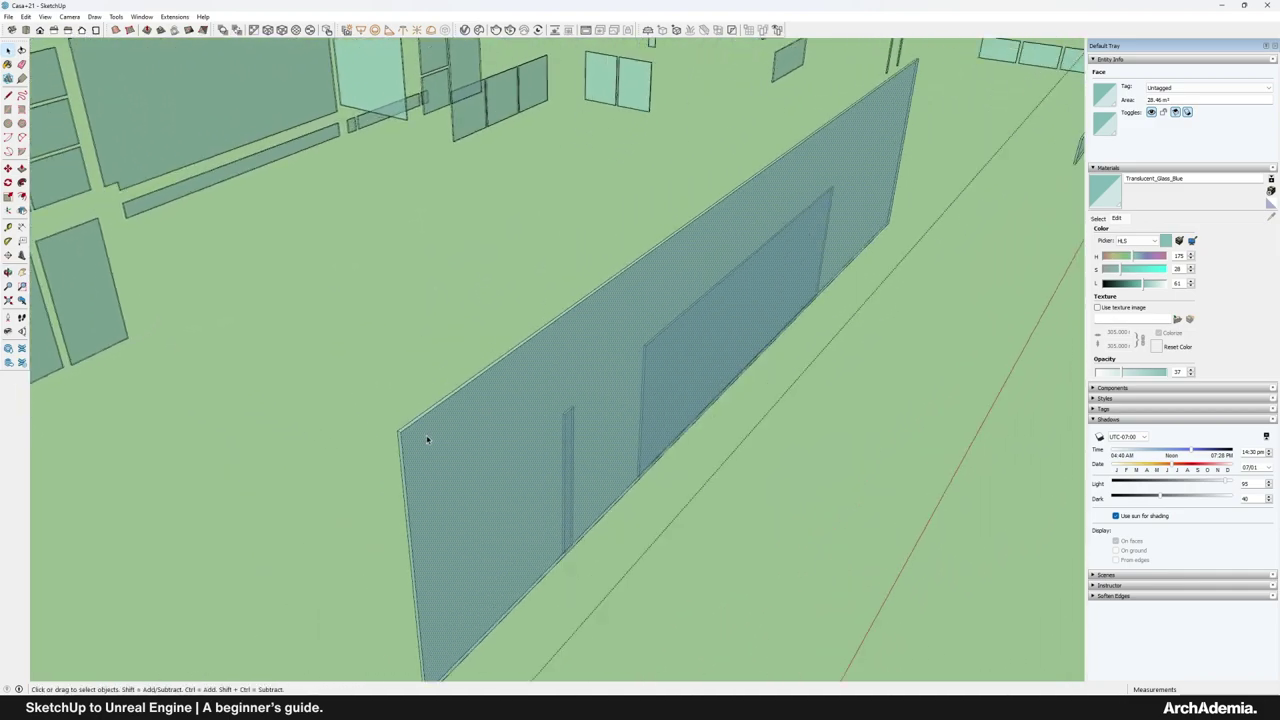
scroll(425, 442, "up", 4)
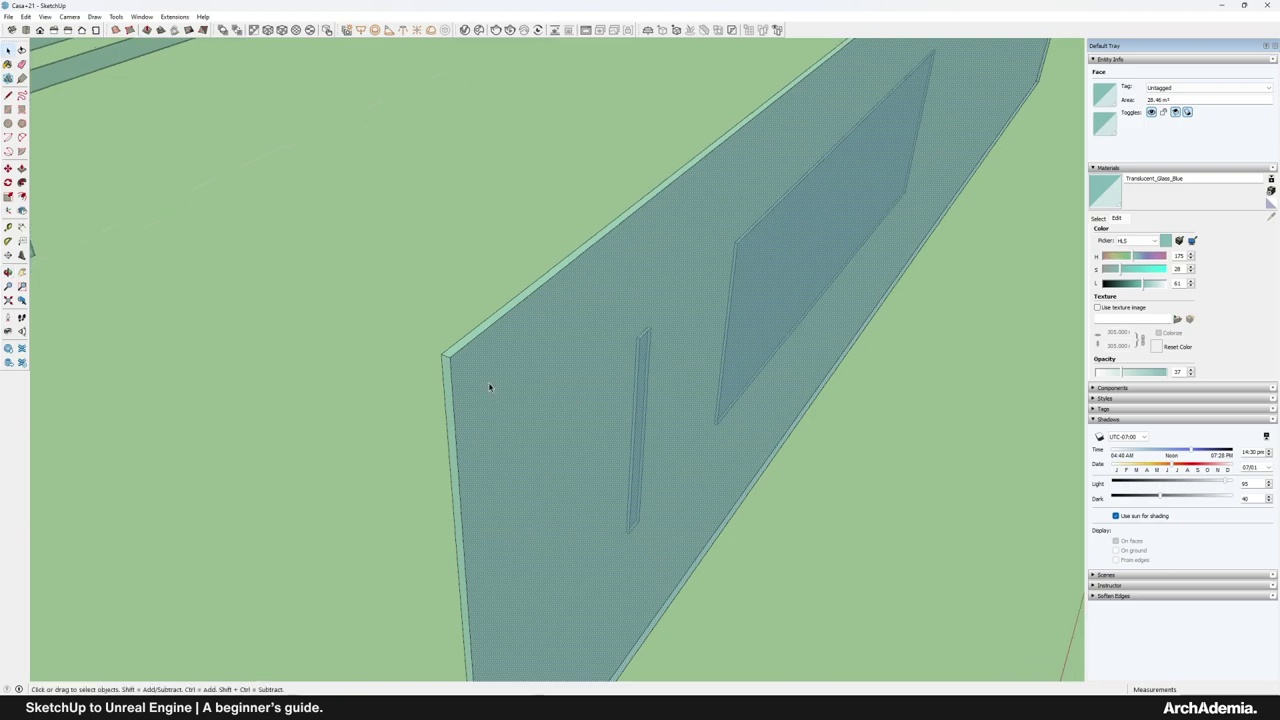
scroll(489, 390, "down", 5)
Close the glass group to return to the full house model.
right_click(353, 307)
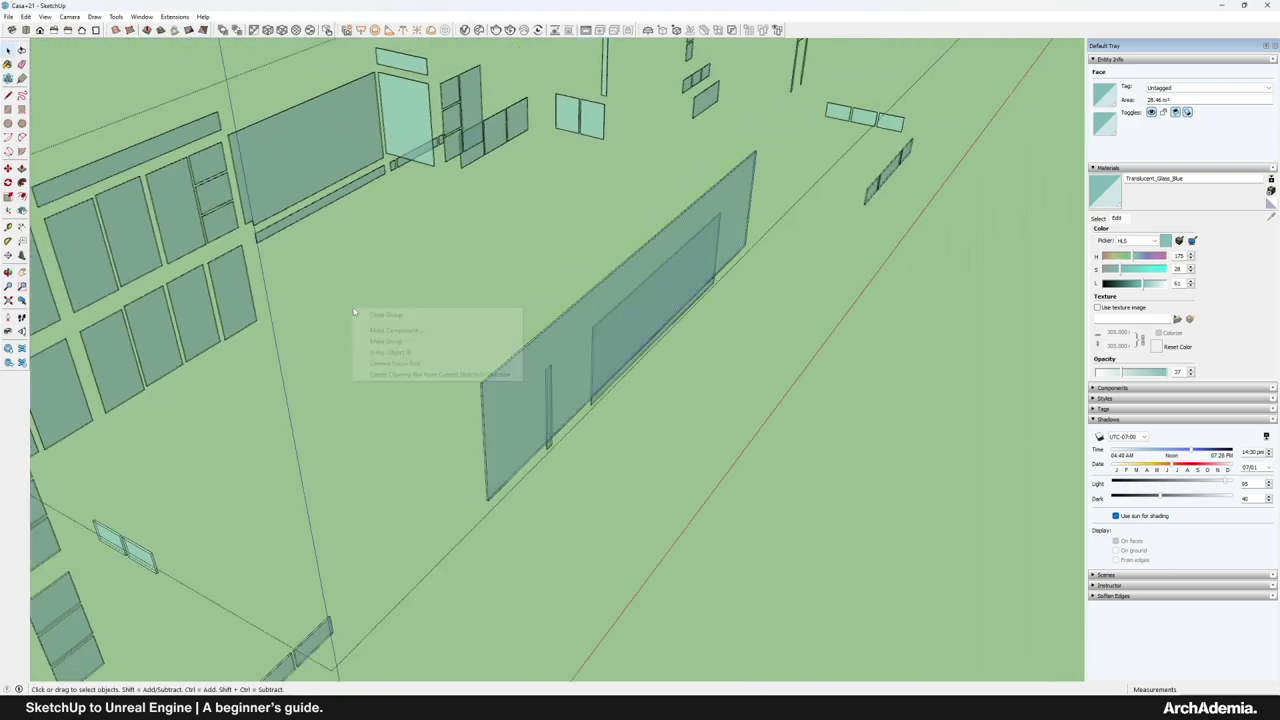
left_click(384, 316)
scroll(430, 325, "down", 5)
mouse_move(482, 326)
middle_mouse_down()
mouse_move(421, 336)
mouse_move(789, 157)
mouse_move(480, 295)
mouse_move(611, 332)
mouse_move(494, 435)
middle_mouse_up()
scroll(497, 305, "up", 4)
scroll(500, 308, "down", 4)
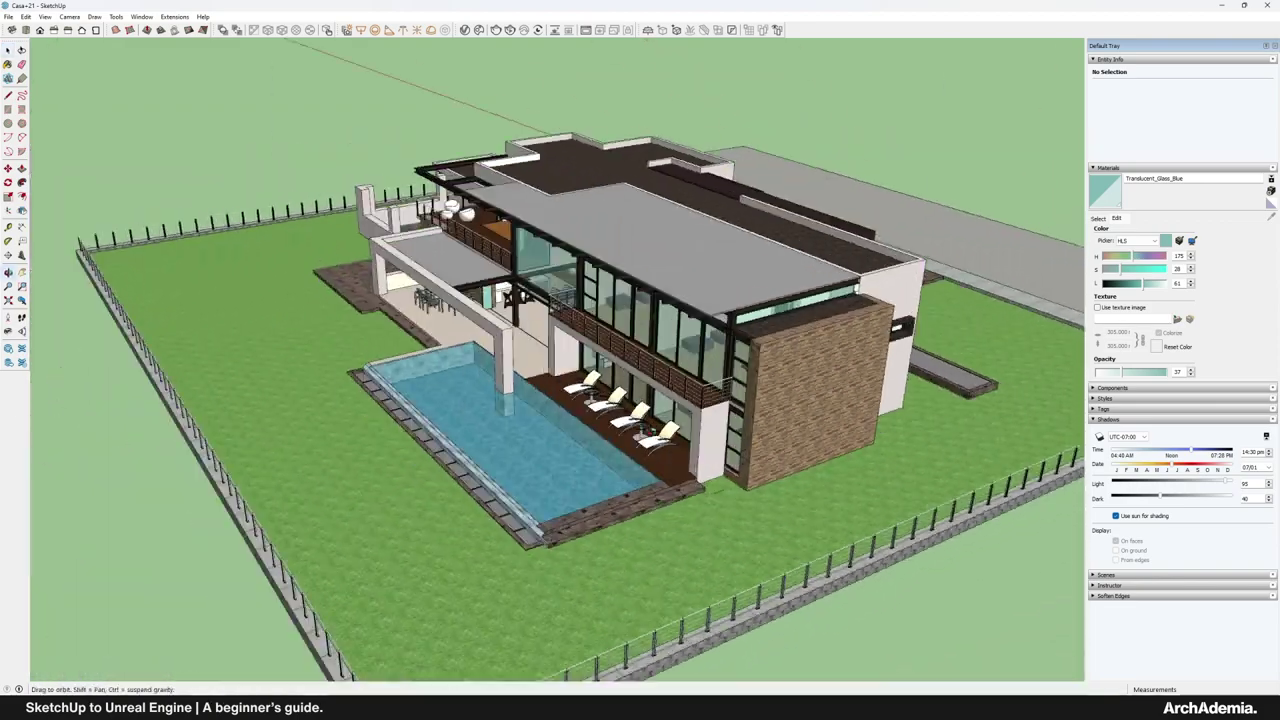
Open the house group for editing and group the swimming pool's connected blue surfaces.
scroll(494, 435, "up", 6)
left_click(435, 397)
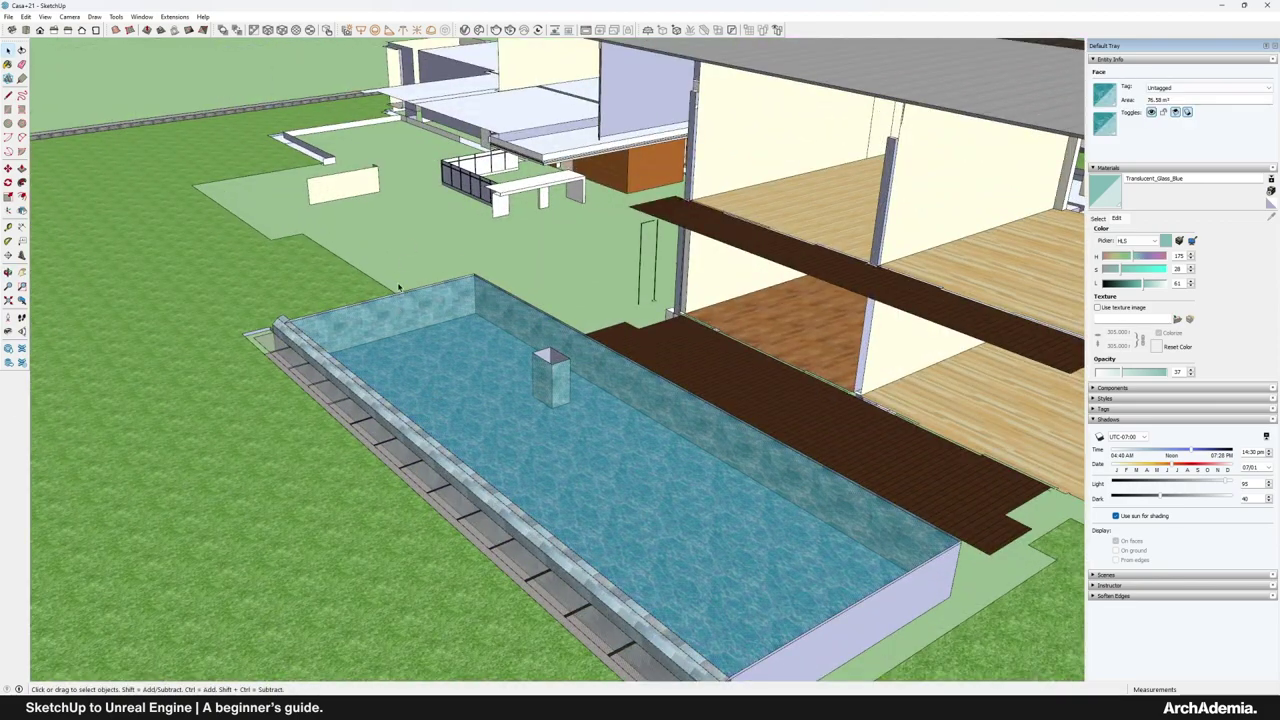
scroll(432, 390, "up", 1)
scroll(436, 386, "up", 3)
scroll(438, 385, "up", 1)
triple_click(367, 355)
right_click(367, 355)
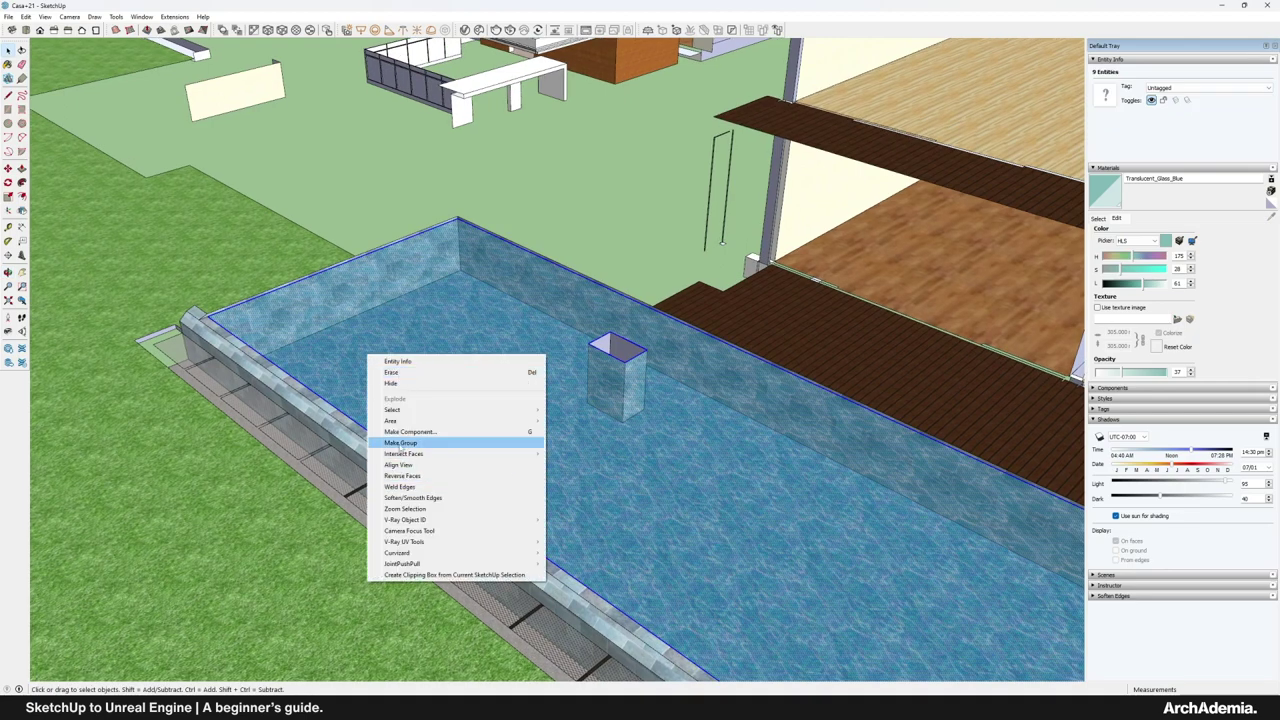
left_click(400, 443)
scroll(437, 366, "down", 3)
middle_click_drag(437, 366, 480, 457)
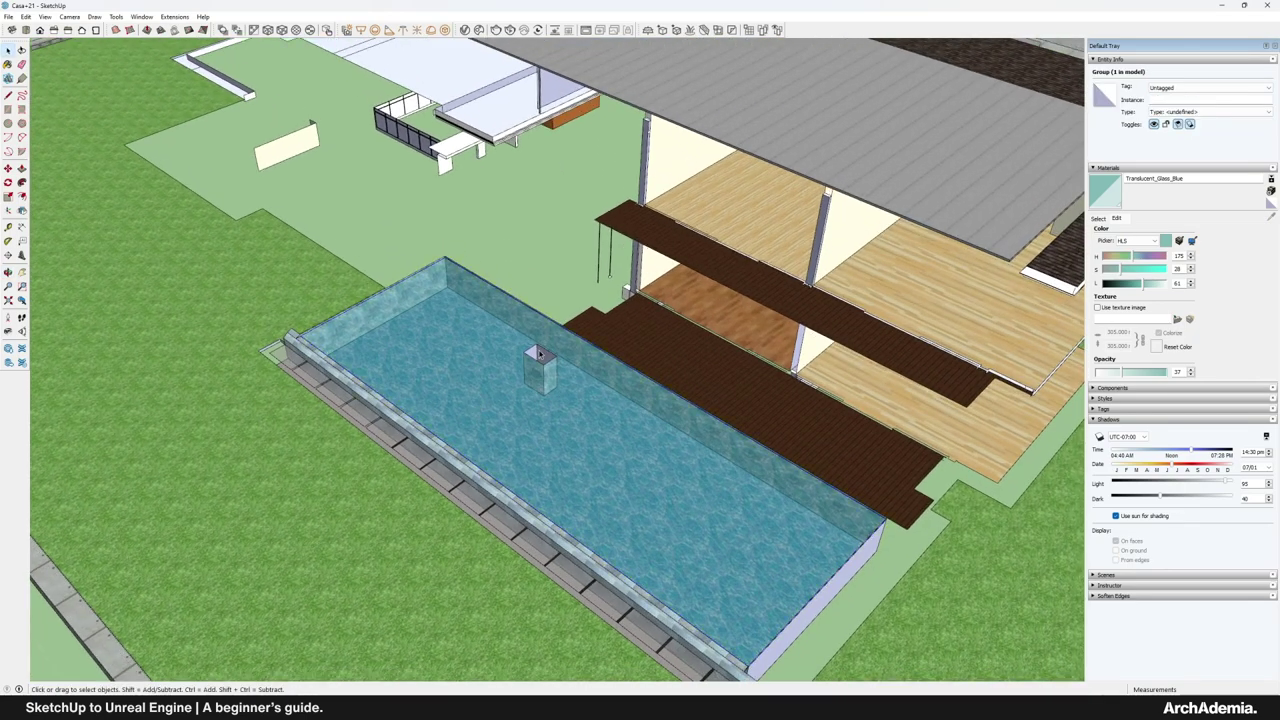
Close the open house group to return to the complete model.
scroll(540, 353, "down", 5)
mouse_move(622, 372)
middle_mouse_down()
mouse_move(528, 350)
mouse_move(305, 171)
middle_mouse_up()
middle_click_drag(560, 369, 465, 361, "shift")
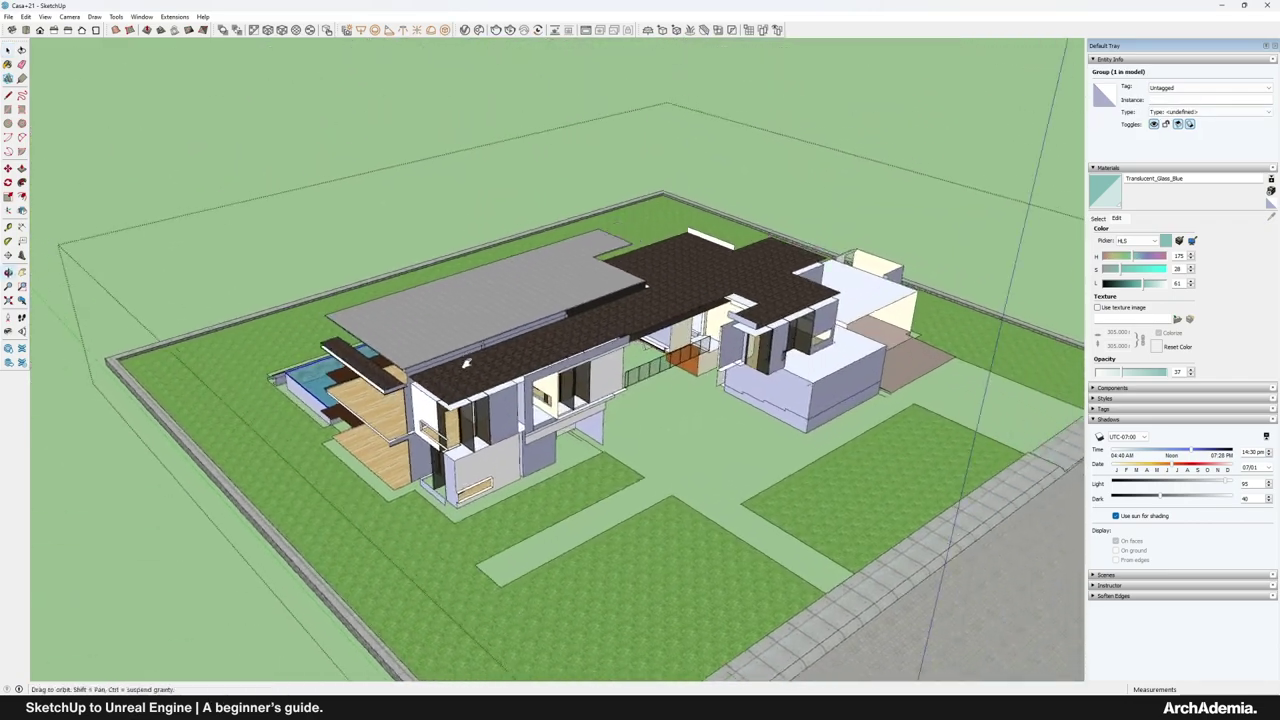
left_click(314, 149)
middle_click_drag(350, 385, 565, 387)
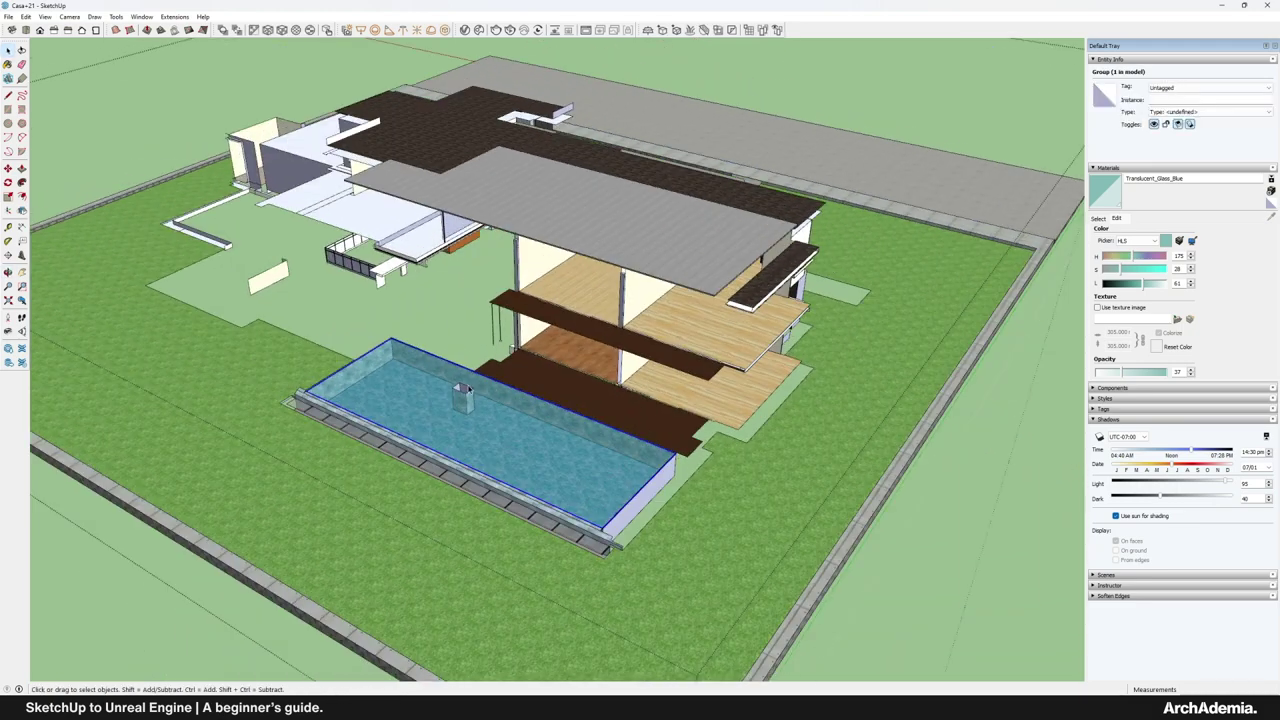
right_click(176, 108)
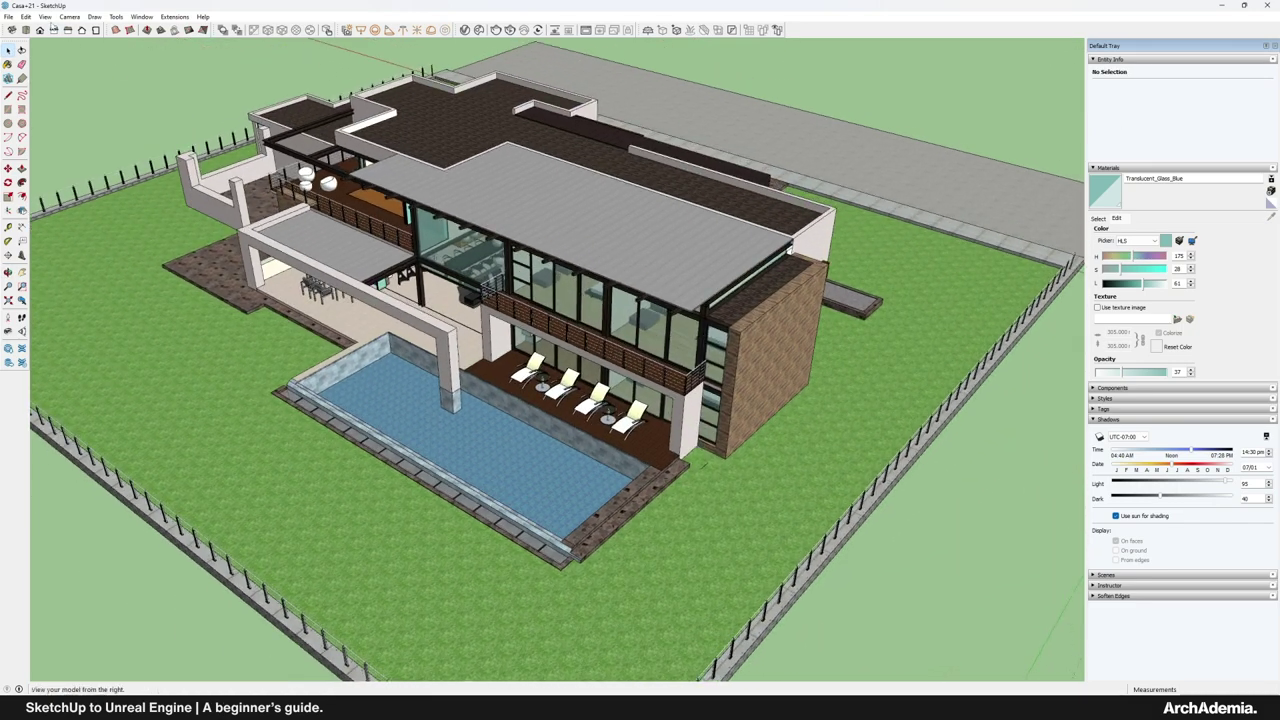
left_click(25, 17)
left_click(560, 430)
left_click(534, 376)
middle_click_drag(680, 362, 480, 335)
left_click(516, 312)
scroll(516, 318, "down", 3)
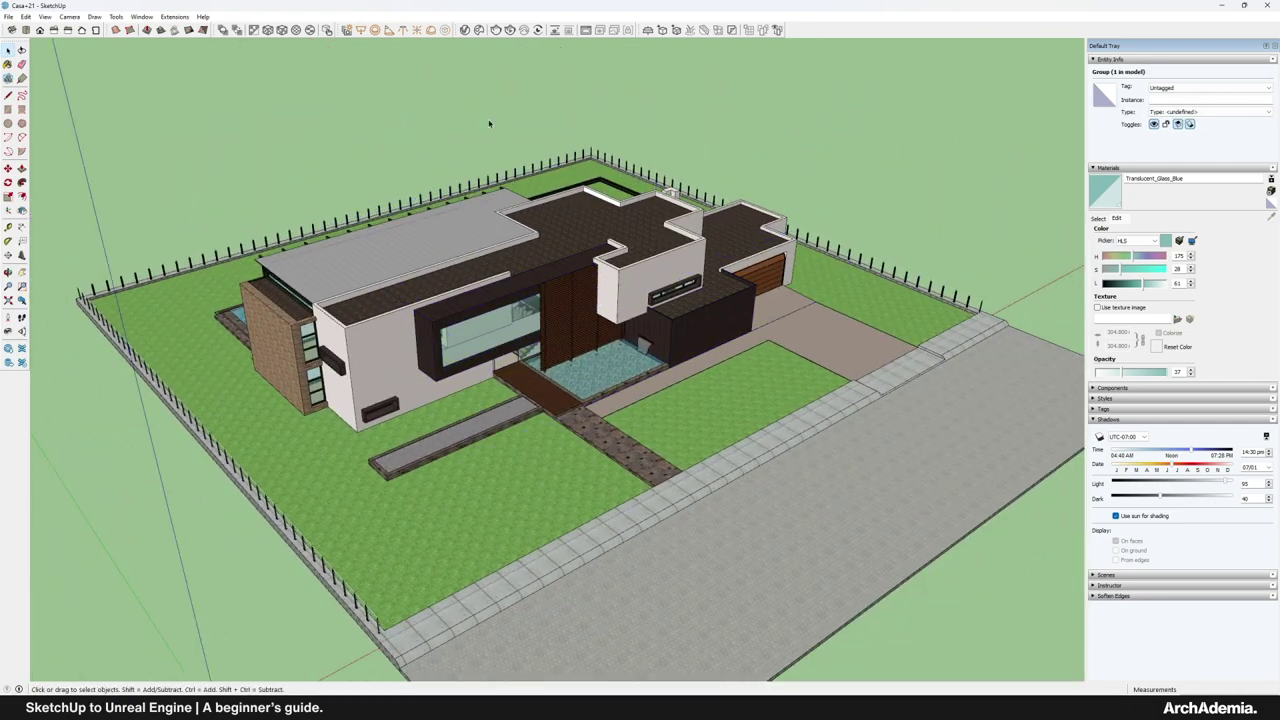
Export the house model through Datasmith to the Desktop as Casa+21.udatasmith.
left_click(175, 17)
mouse_move(221, 68)
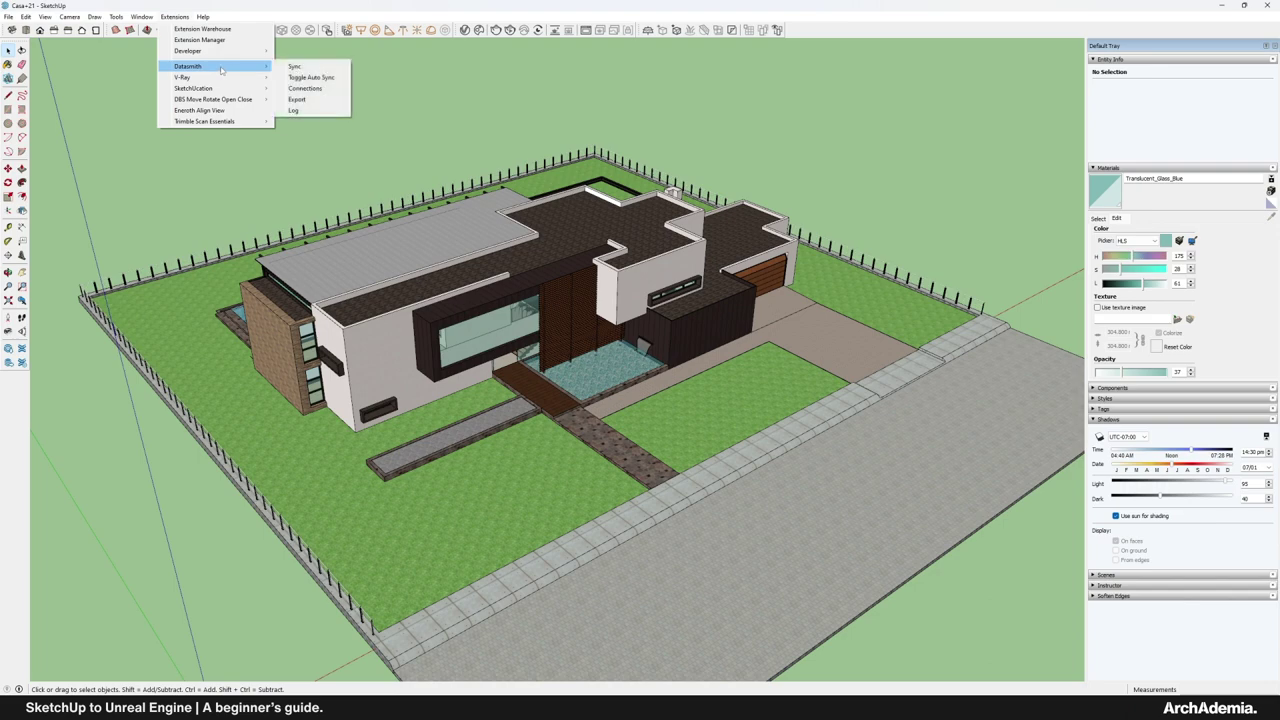
left_click(296, 100)
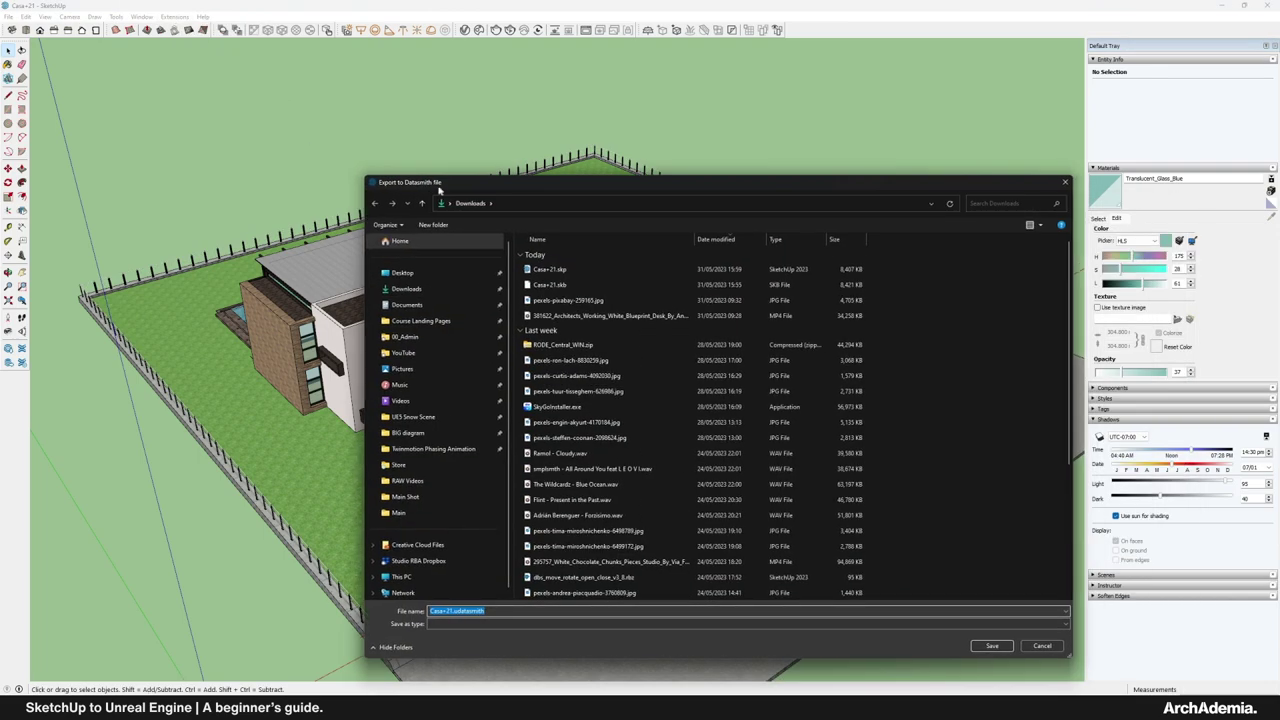
left_click(404, 270)
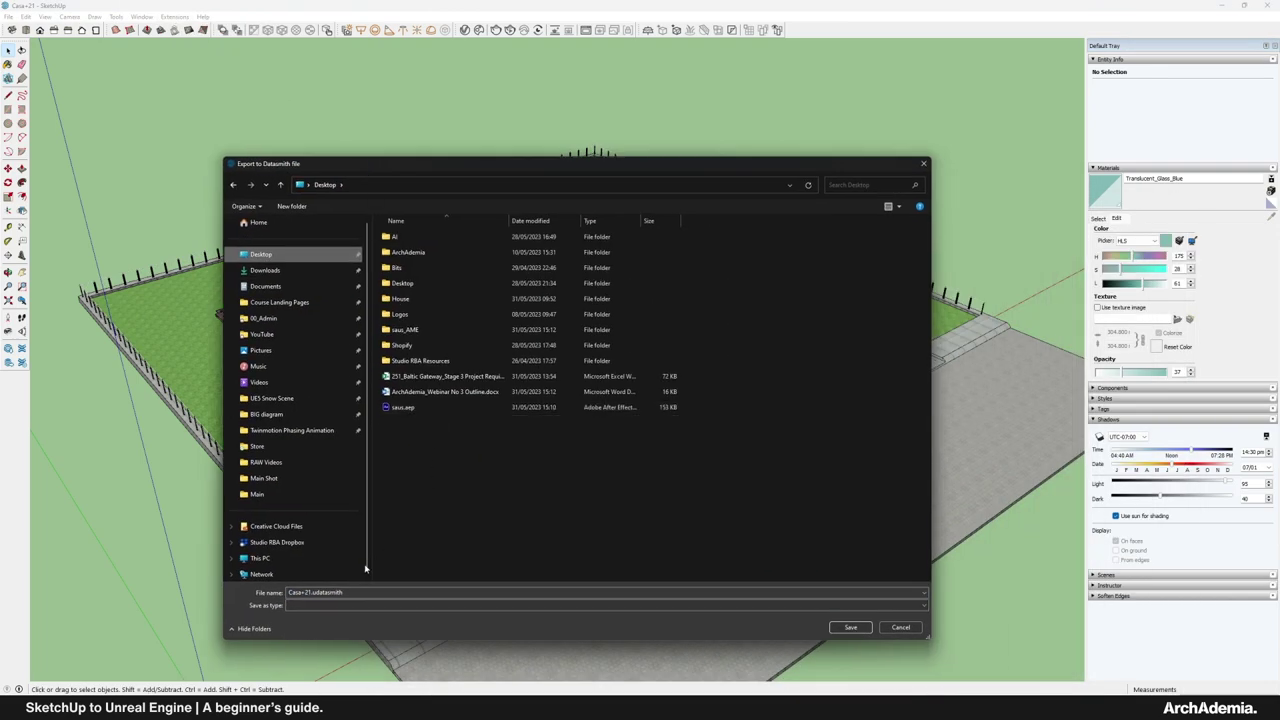
left_click(342, 592)
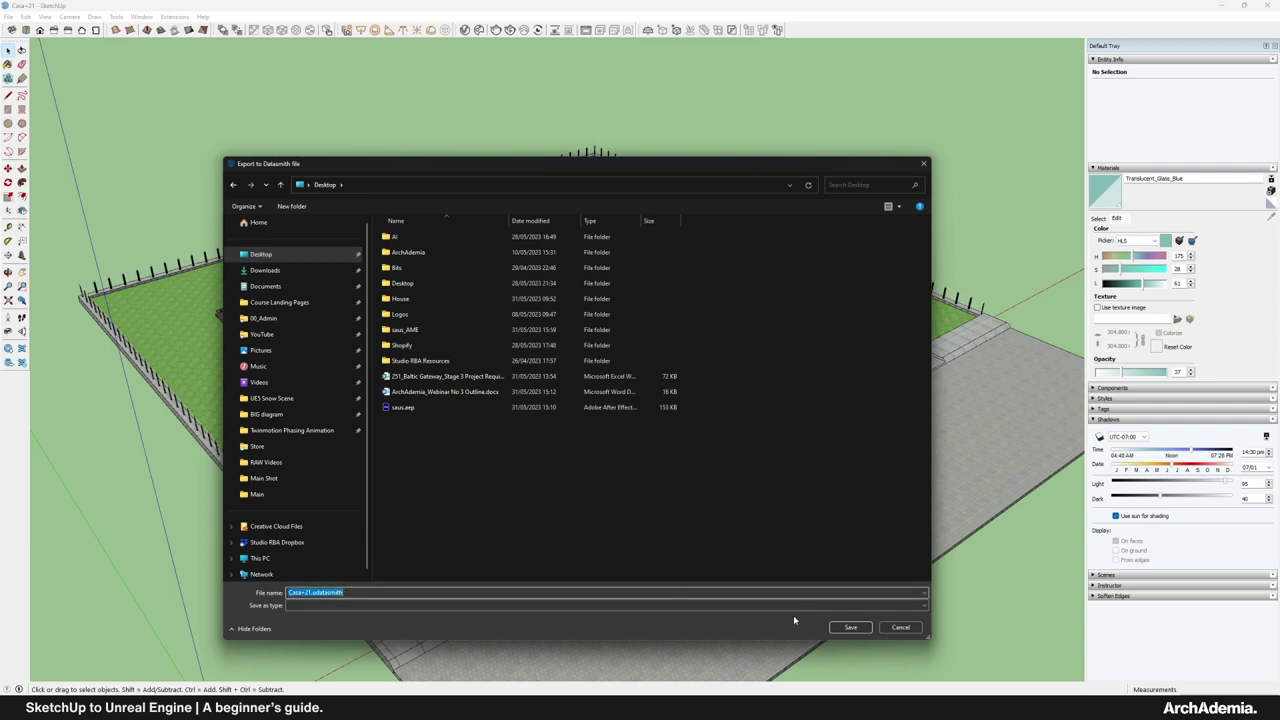
left_click(842, 626)
middle_click_drag(574, 486, 423, 312)
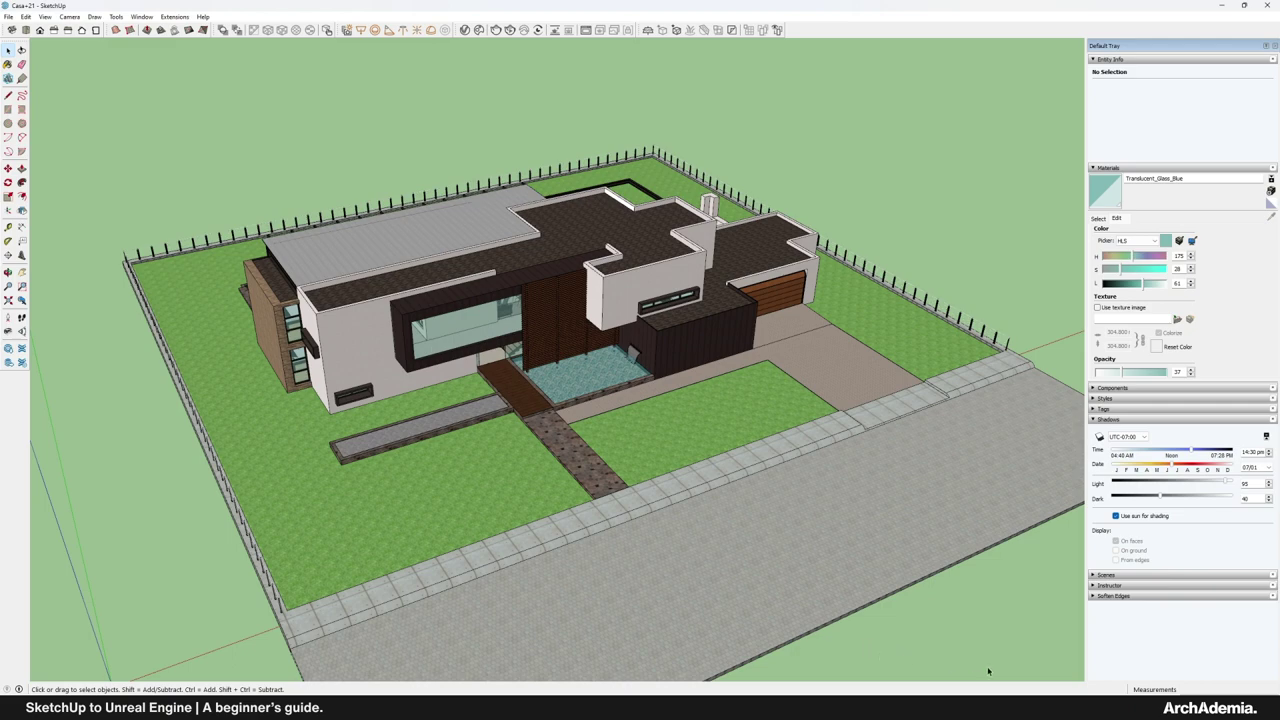
Switch to the Epic Games Launcher's Unreal Engine library, launch version 5.2.0 and close the launcher window.
left_click(836, 706)
left_click_drag(440, 94, 358, 96)
left_click(406, 110)
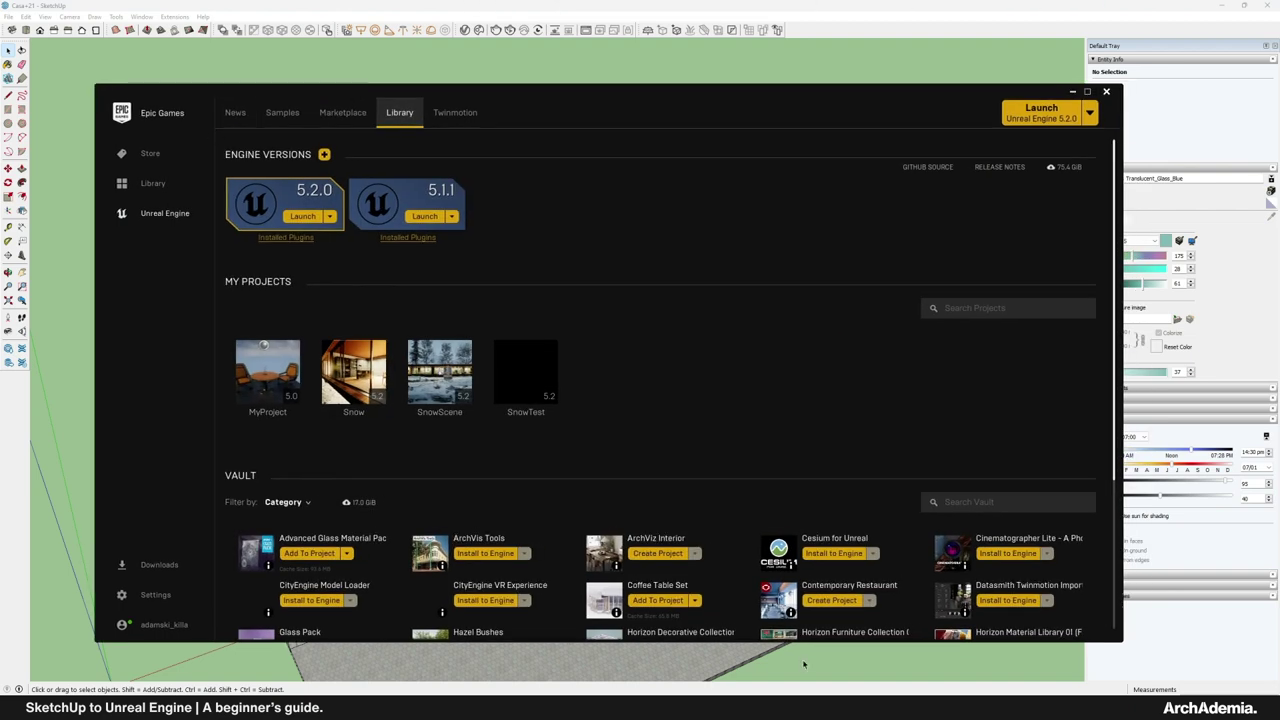
mouse_move(817, 706)
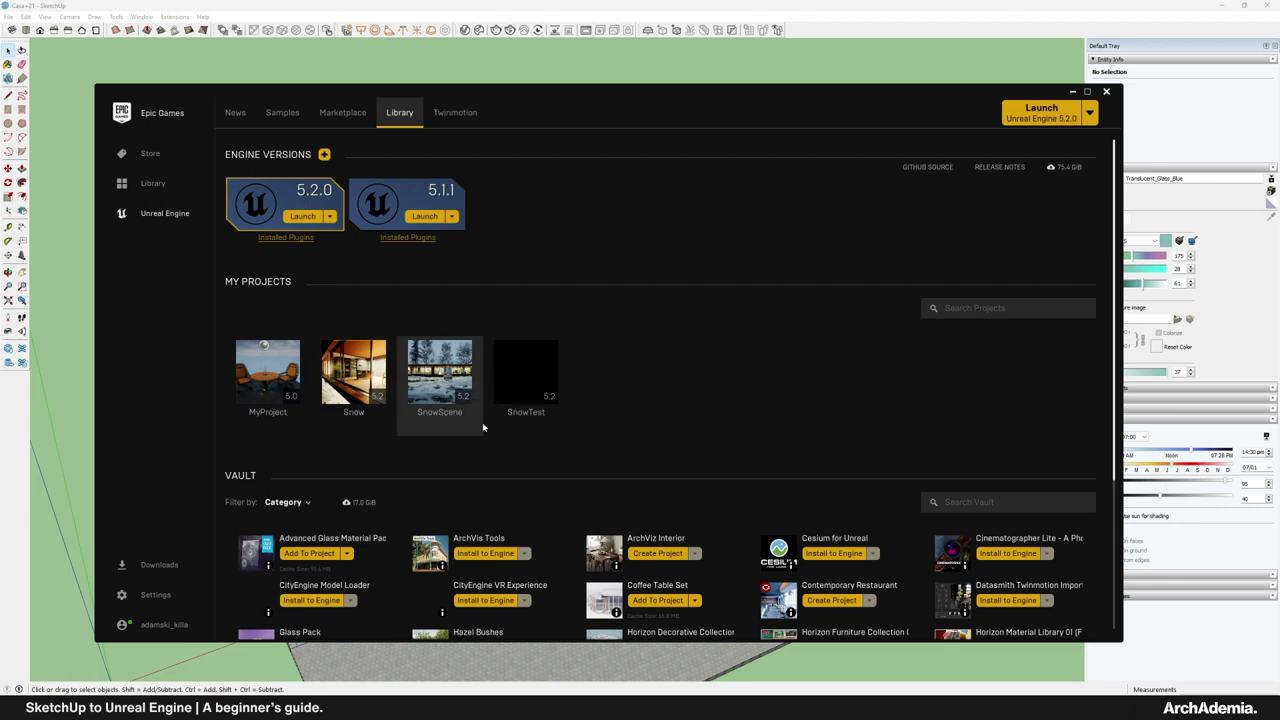
mouse_move(445, 392)
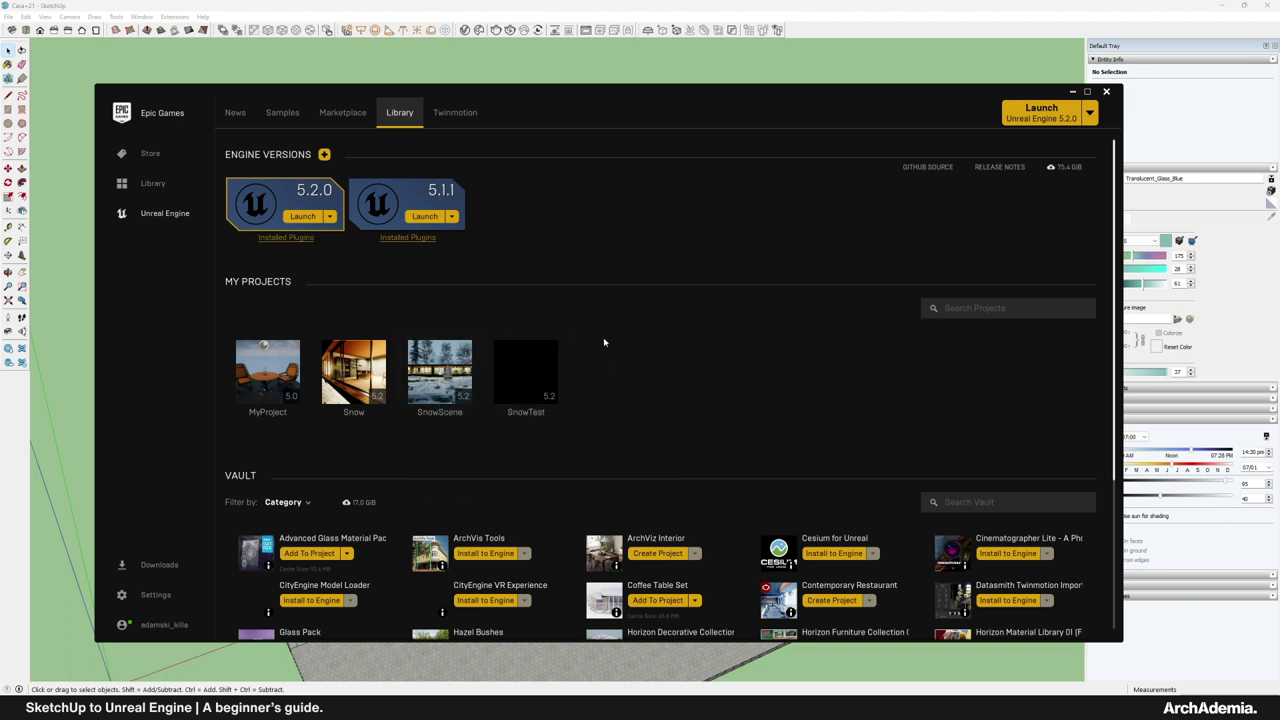
left_click_drag(576, 92, 563, 92)
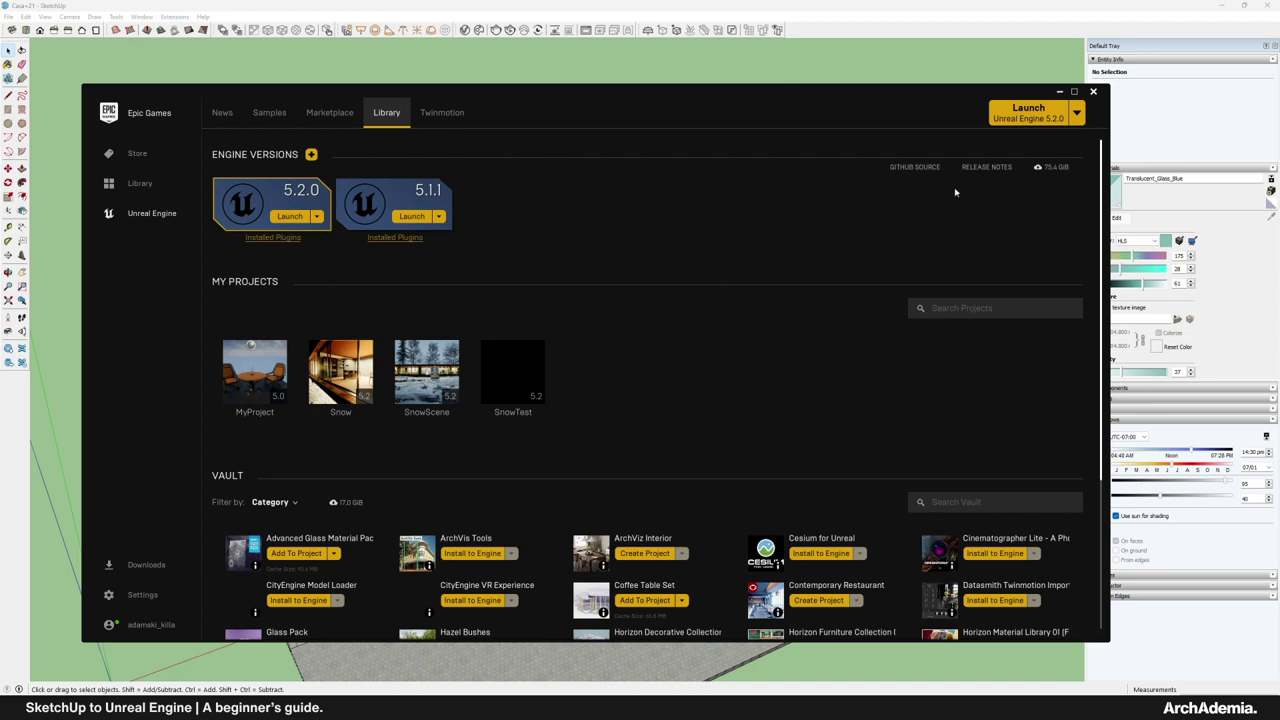
left_click(1093, 91)
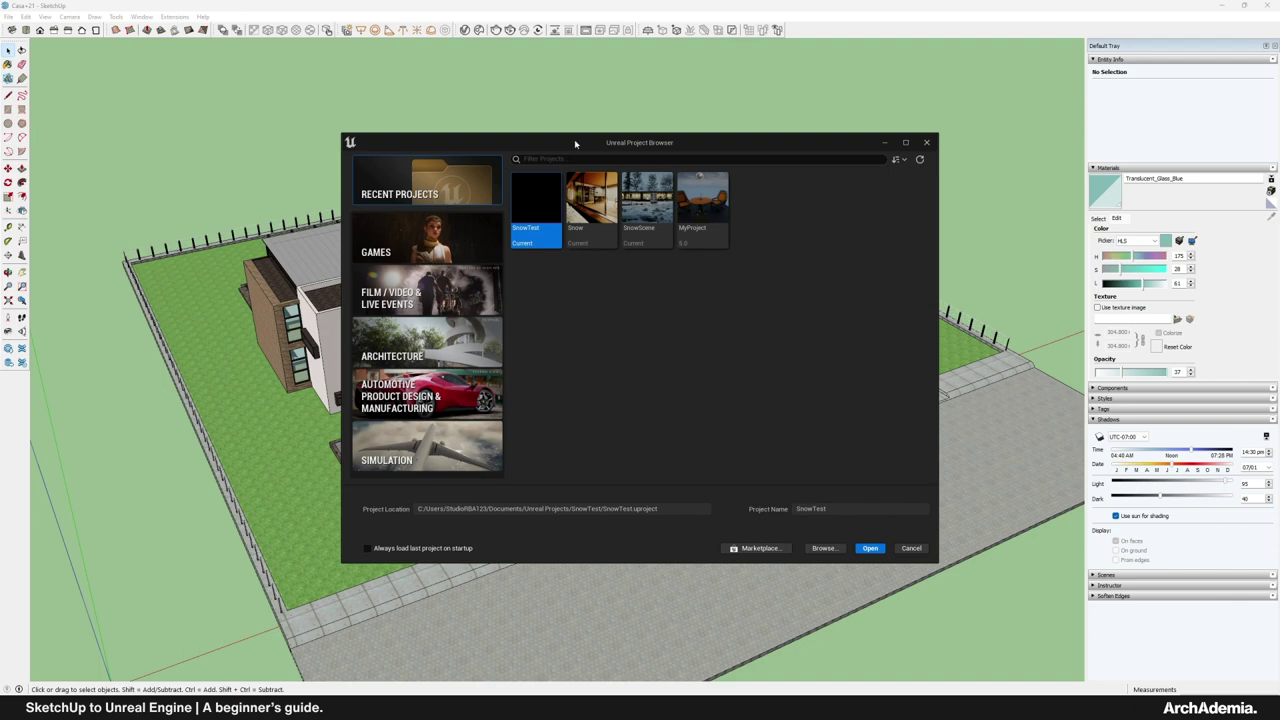
Choose the Blank template in the Architecture category and set the project location to a new Desktop folder named example.
left_click(383, 360)
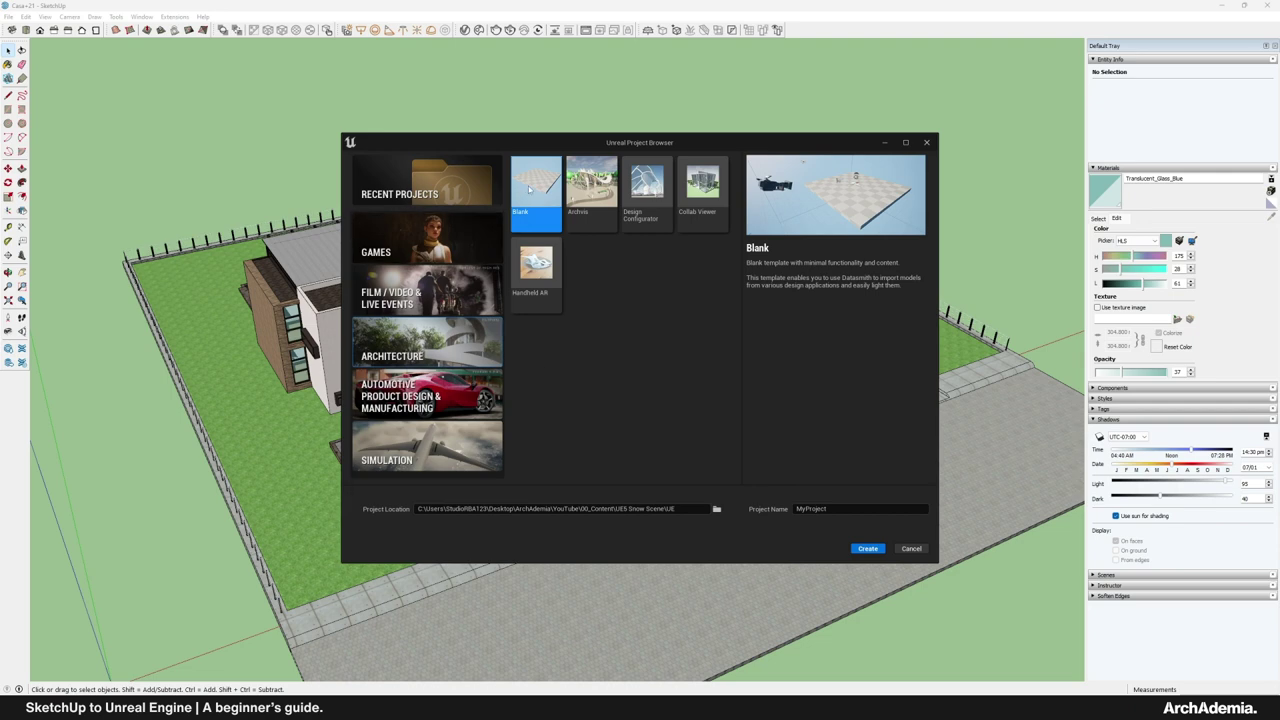
left_click(718, 510)
left_click(406, 233)
left_click_drag(543, 140, 412, 142)
right_click(490, 384)
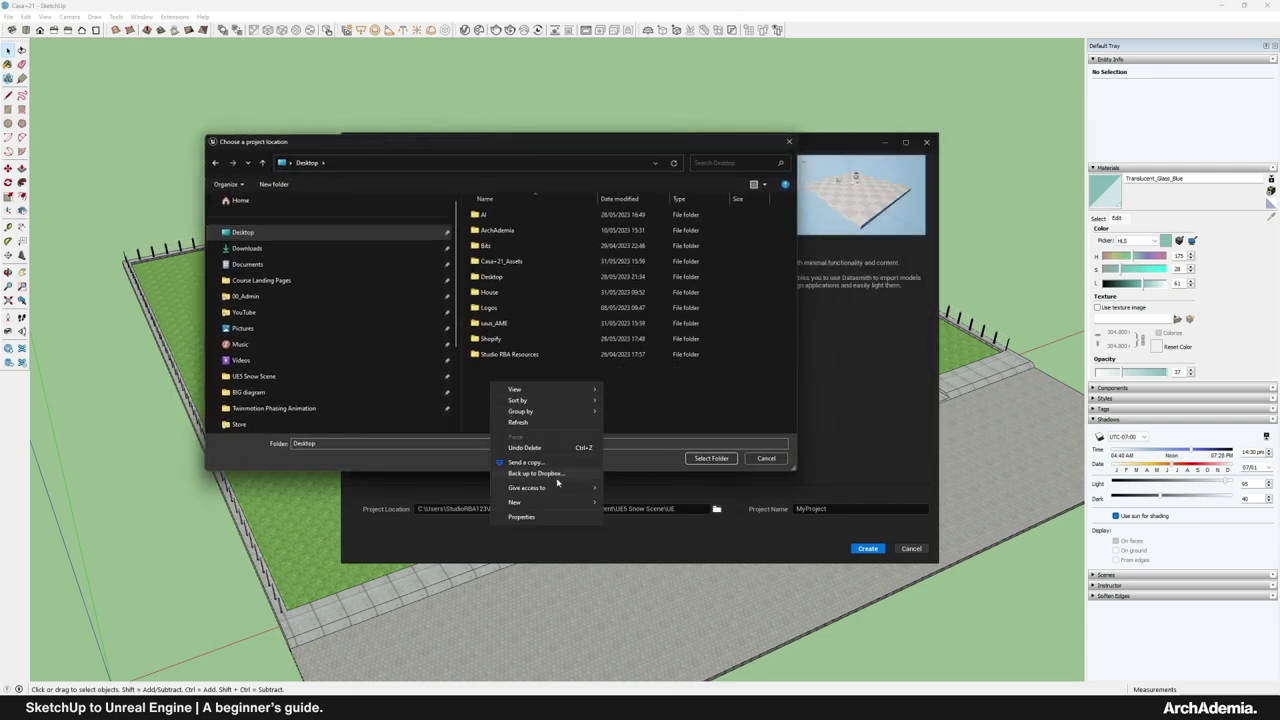
mouse_move(562, 504)
left_click(622, 505)
type("exampol")
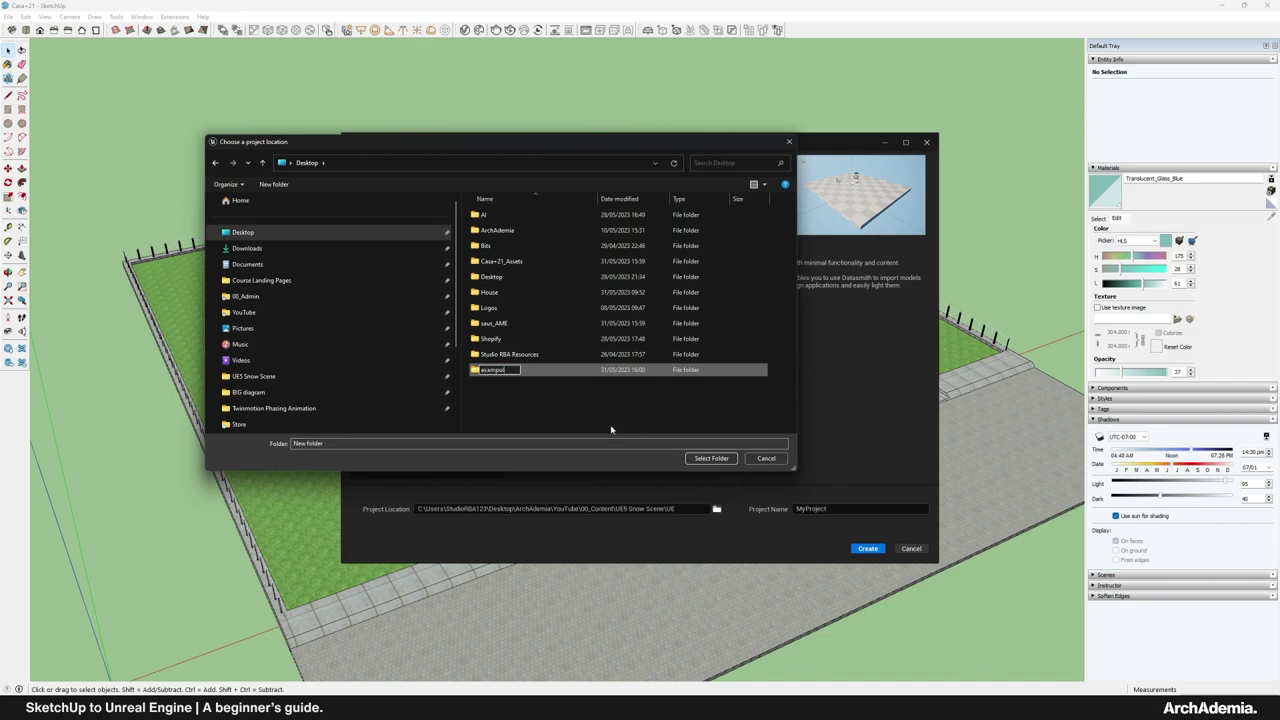
type("e")
key("Return")
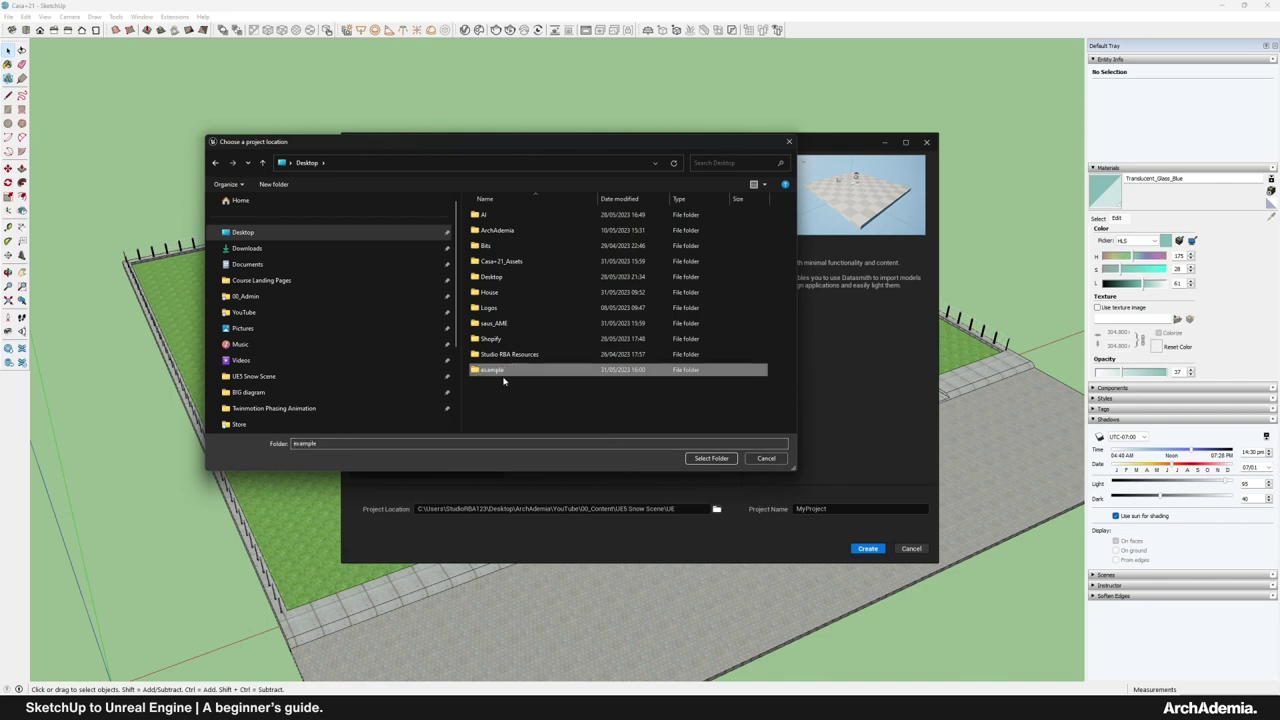
double_click(503, 379)
left_click(700, 458)
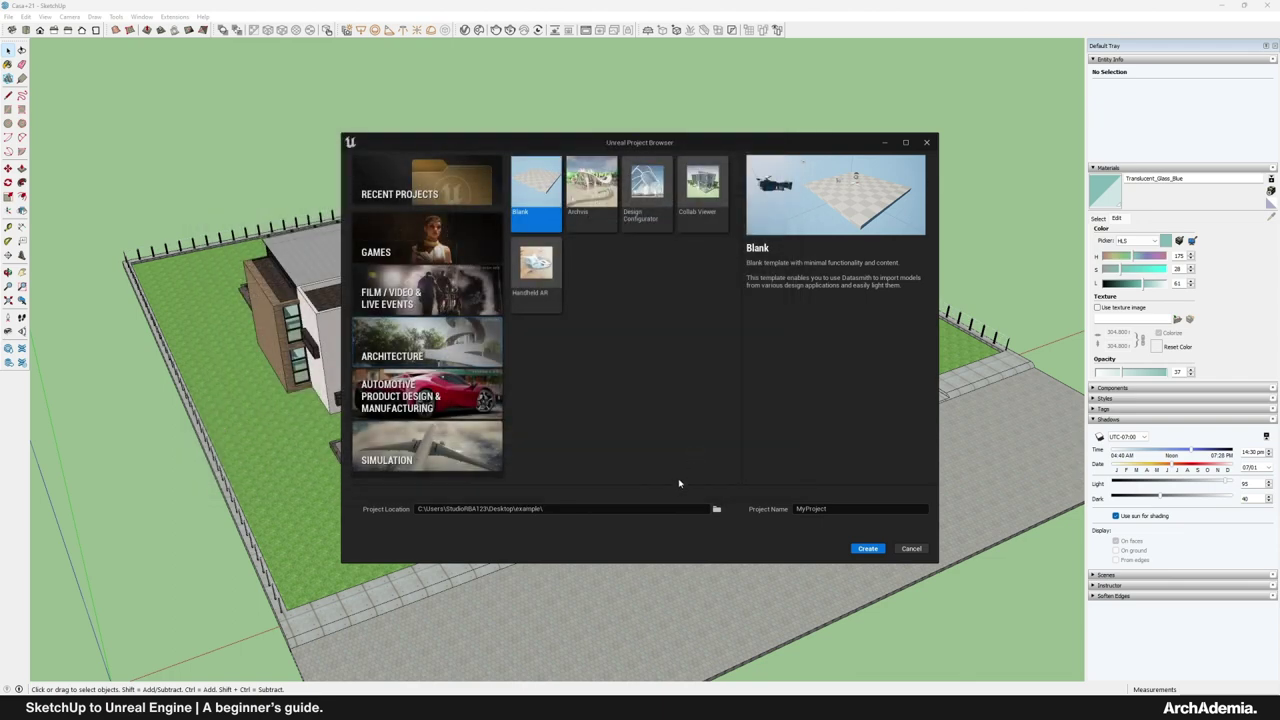
Name the project Sample_Project, create it and dismiss the new plugins notification.
left_click_drag(829, 509, 727, 510)
type("Sample")
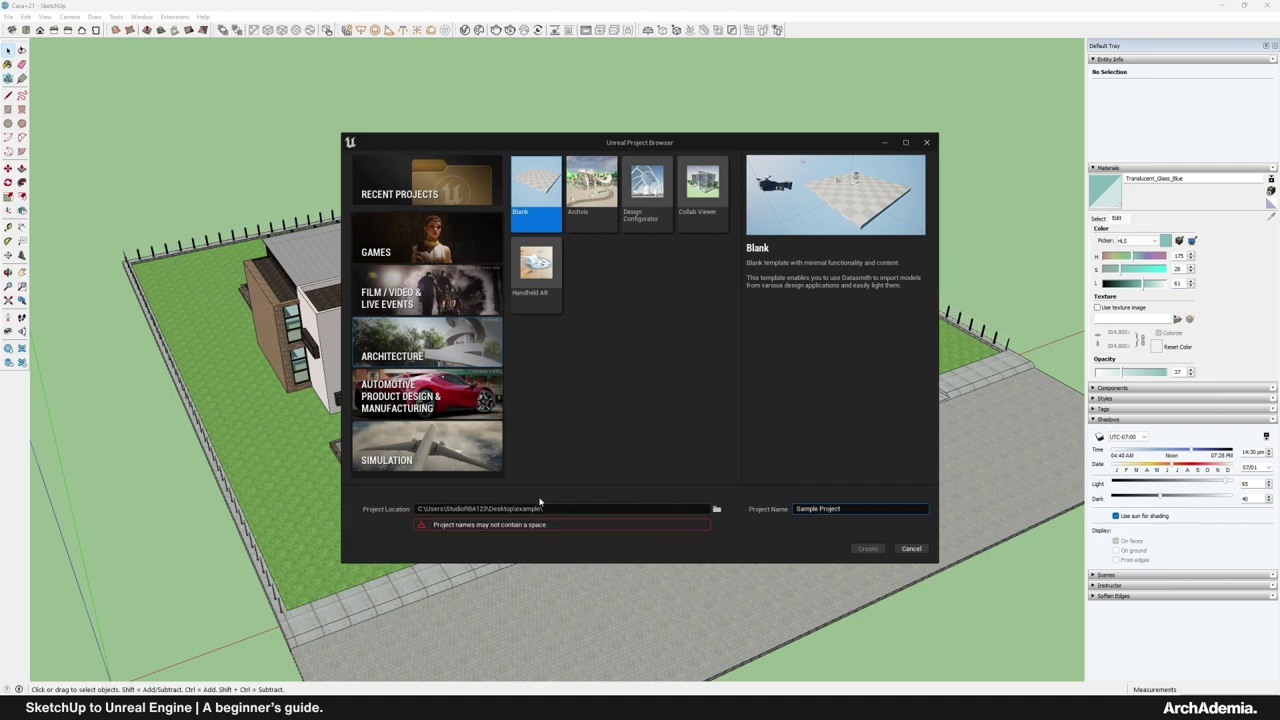
key("BackSpace")
type("_")
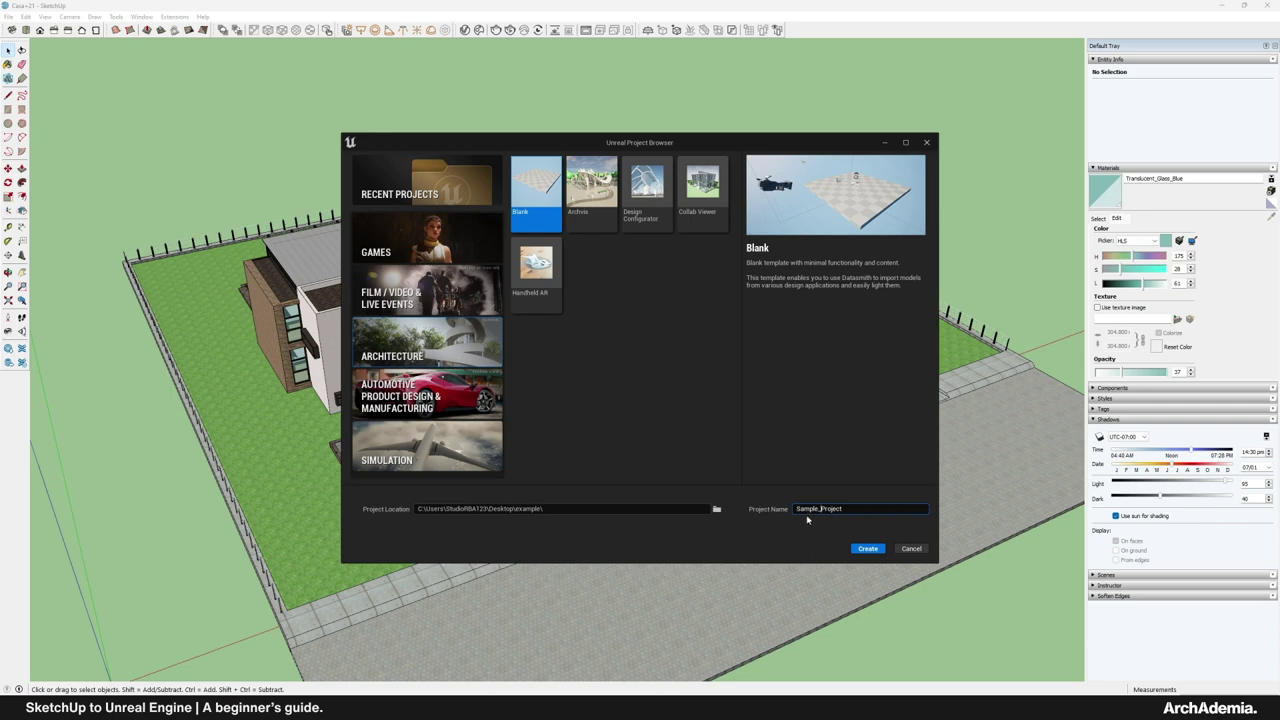
left_click(867, 549)
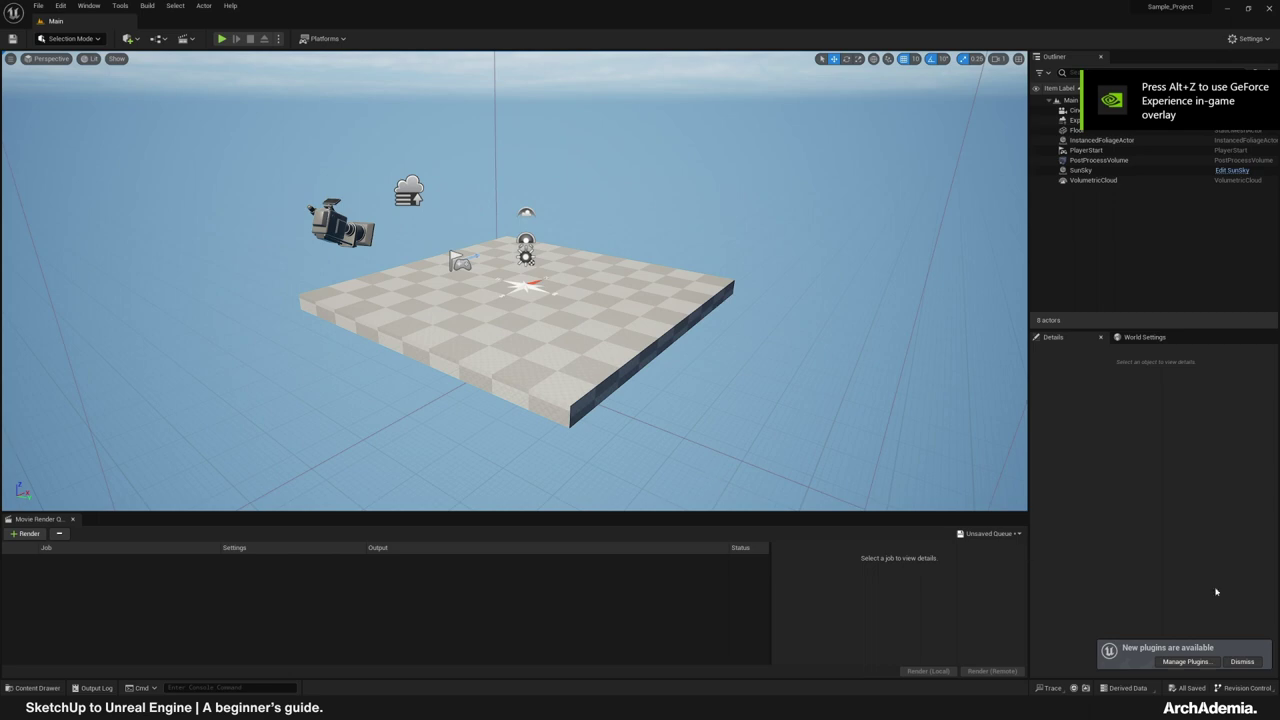
left_click(1242, 662)
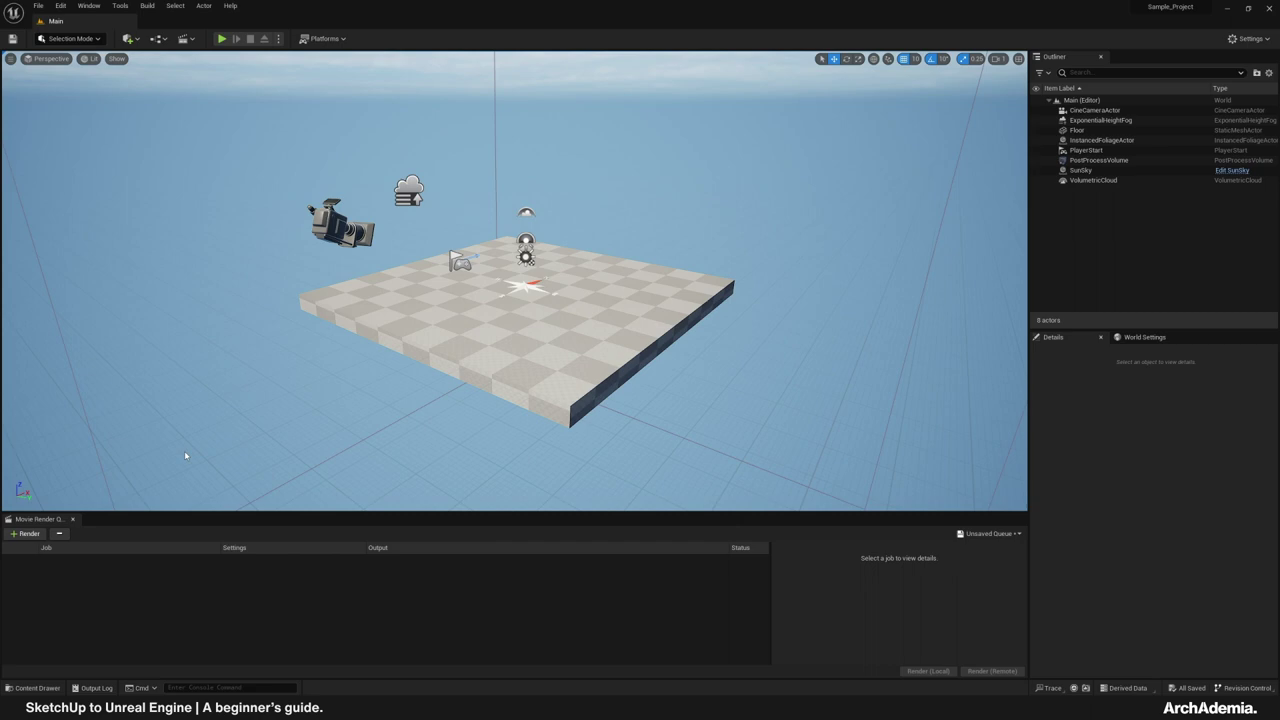
Close the Movie Render Queue panel to enlarge the viewport.
middle_click_drag(515, 281, 522, 313)
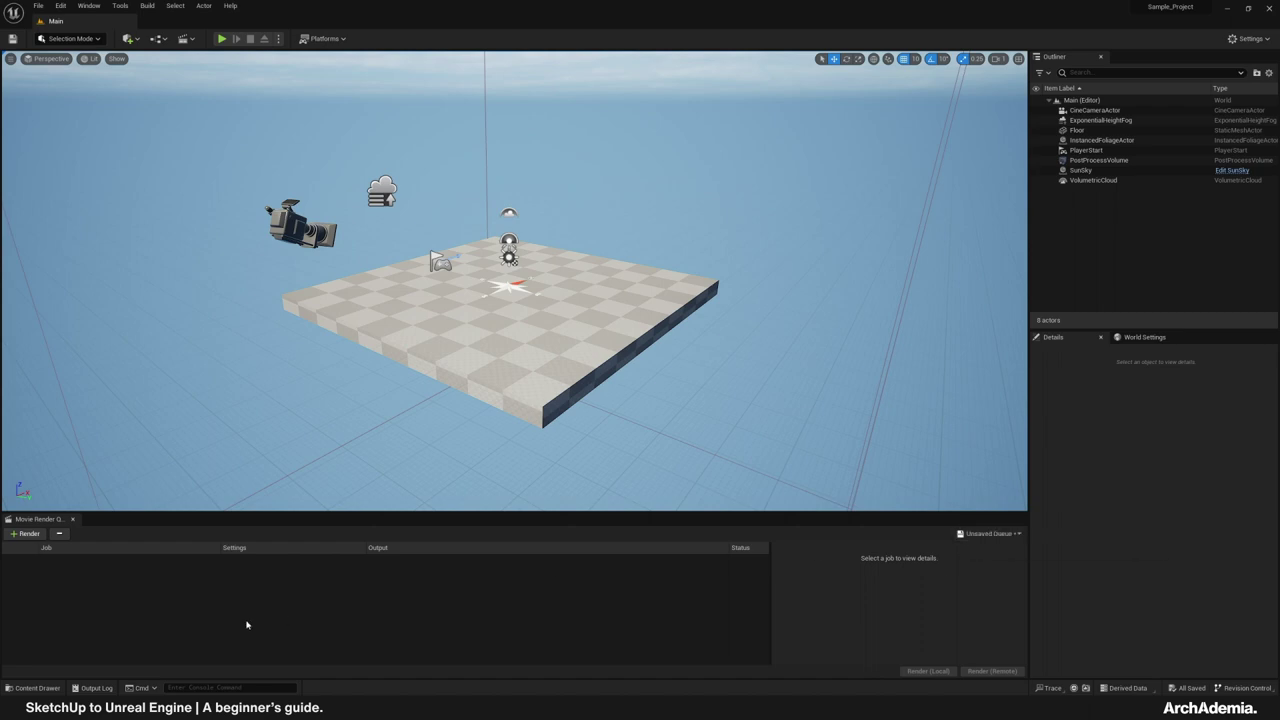
left_click(30, 688)
left_click(327, 467)
left_click(72, 519)
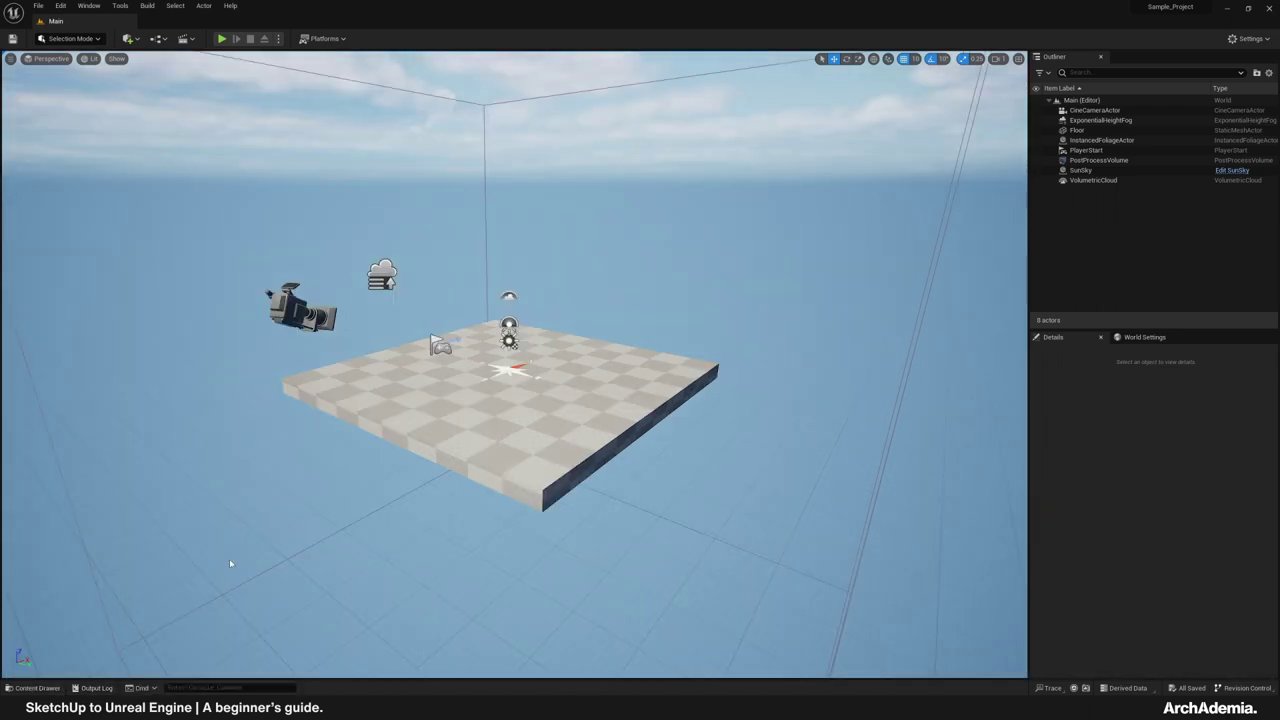
Bring up the Content Drawer and show the project's Content folder.
left_click(35, 688)
left_click(35, 688)
left_click(34, 688)
left_click(35, 688)
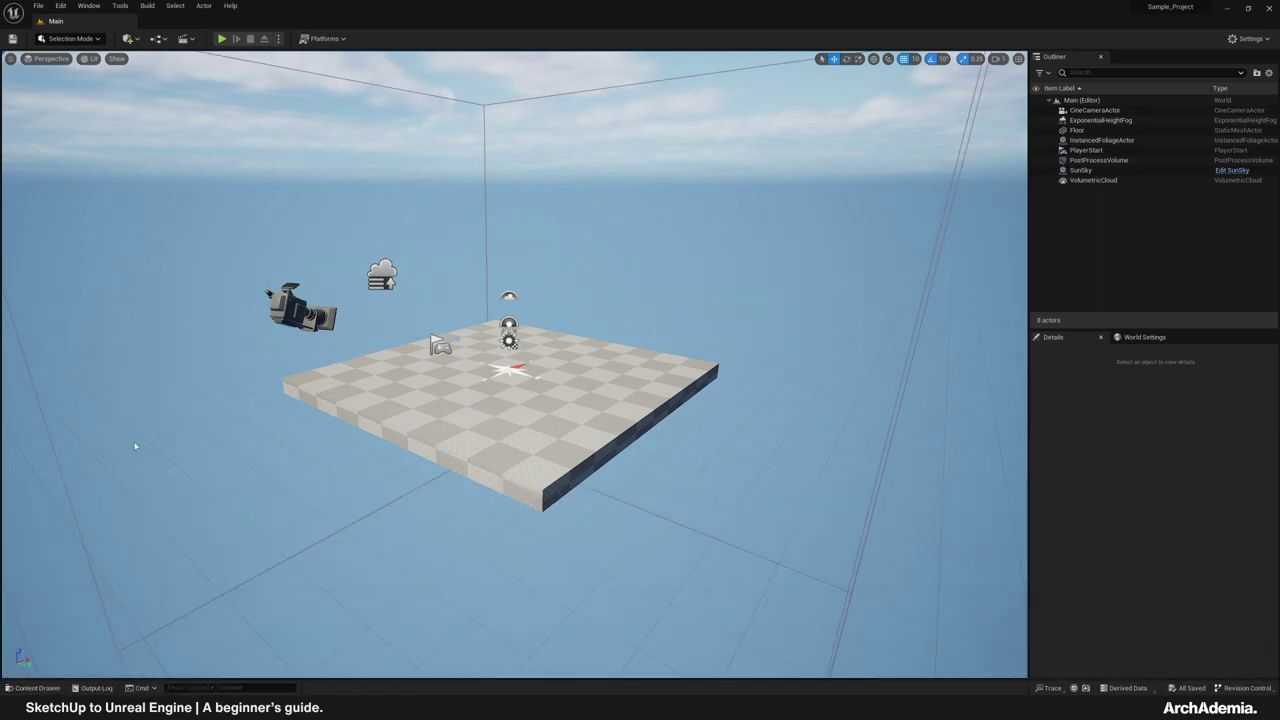
left_click(36, 688)
left_click(36, 688)
left_click(36, 688)
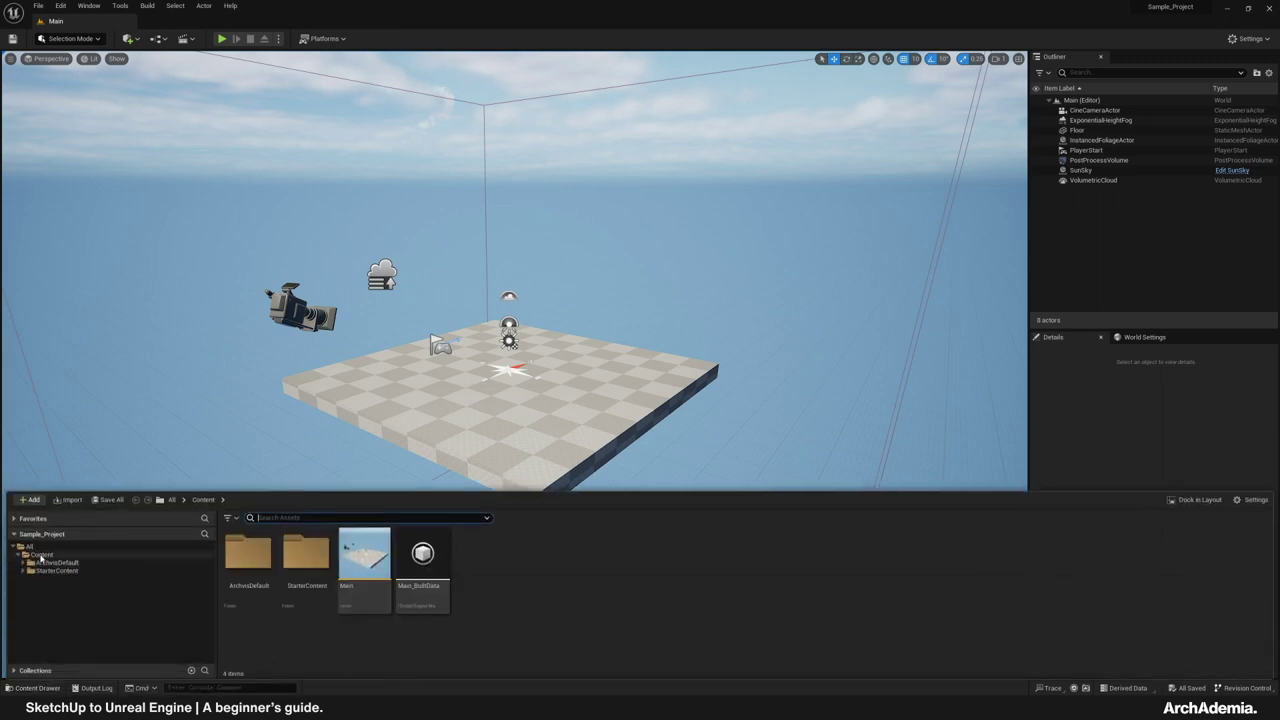
left_click(42, 554)
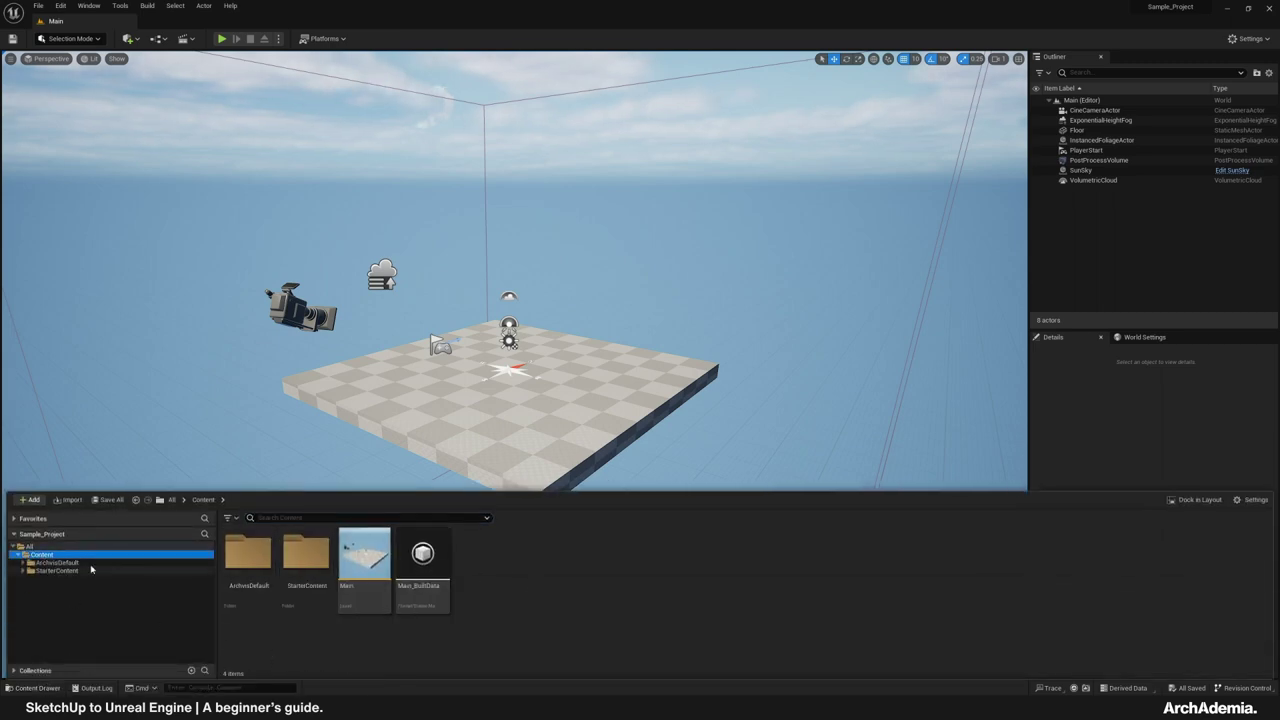
Create a new folder named Datasmith in the Content folder.
right_click(509, 572)
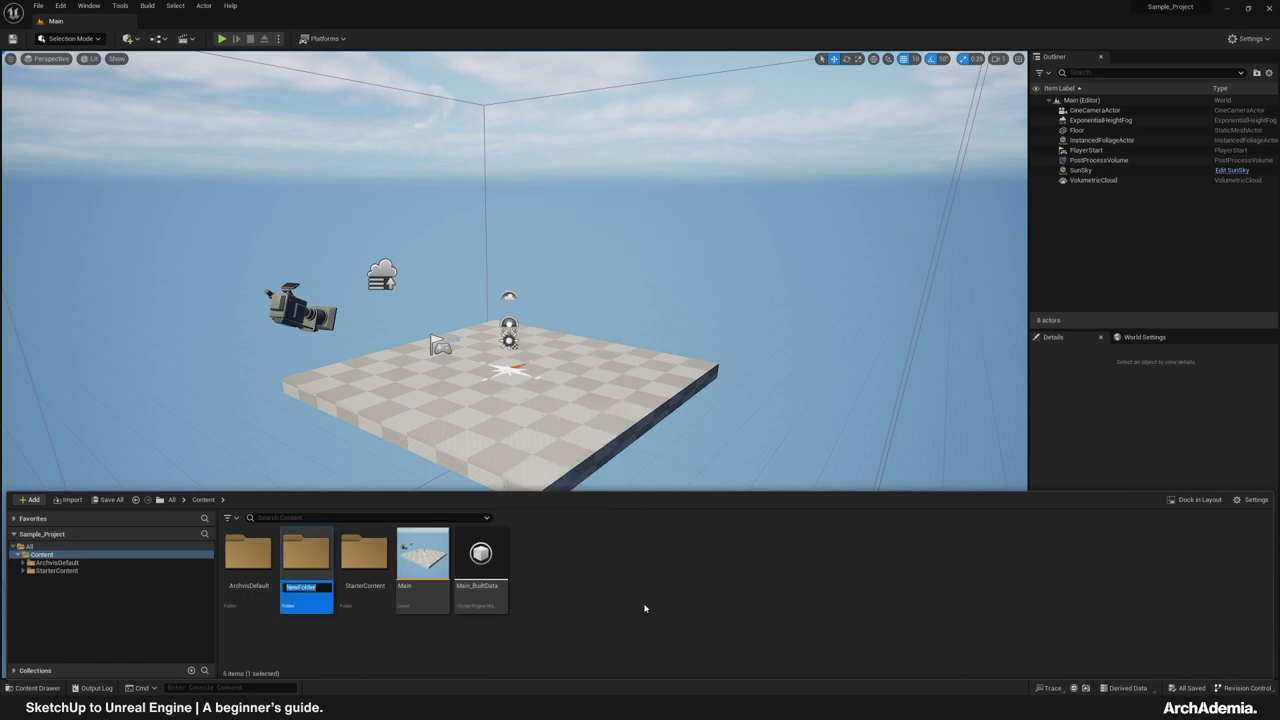
type("D")
key("Return")
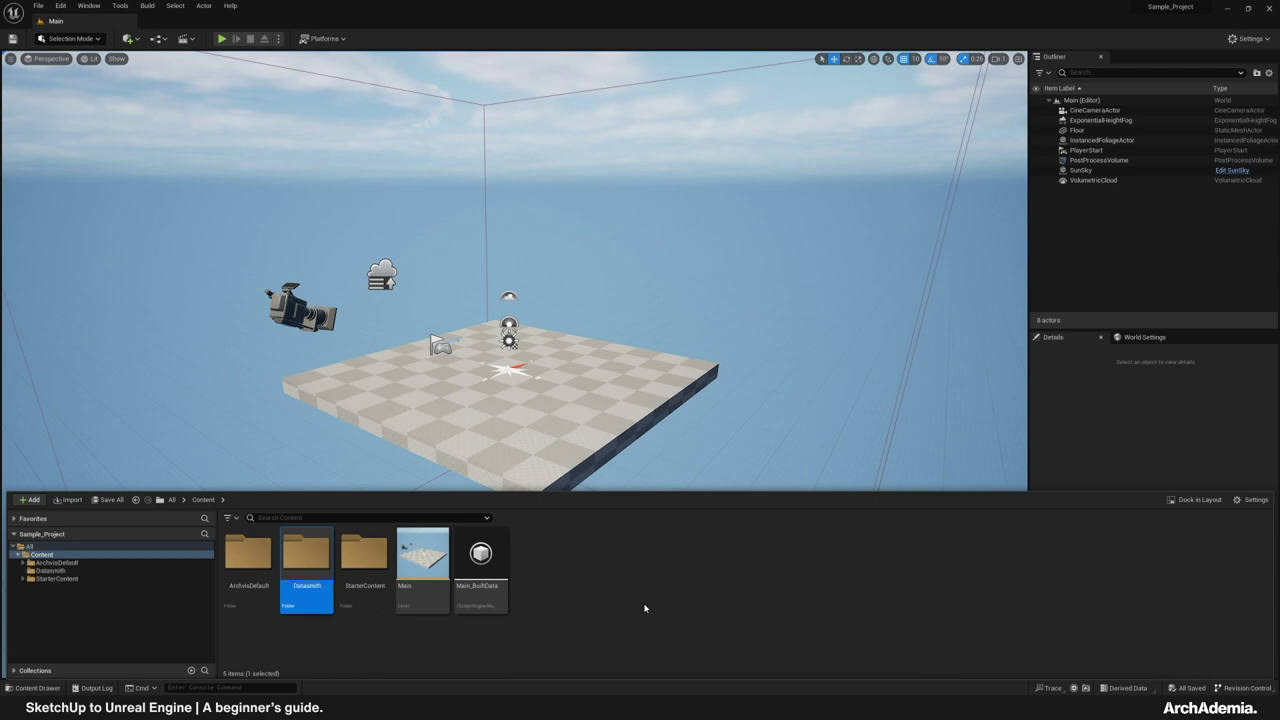
left_click(644, 608)
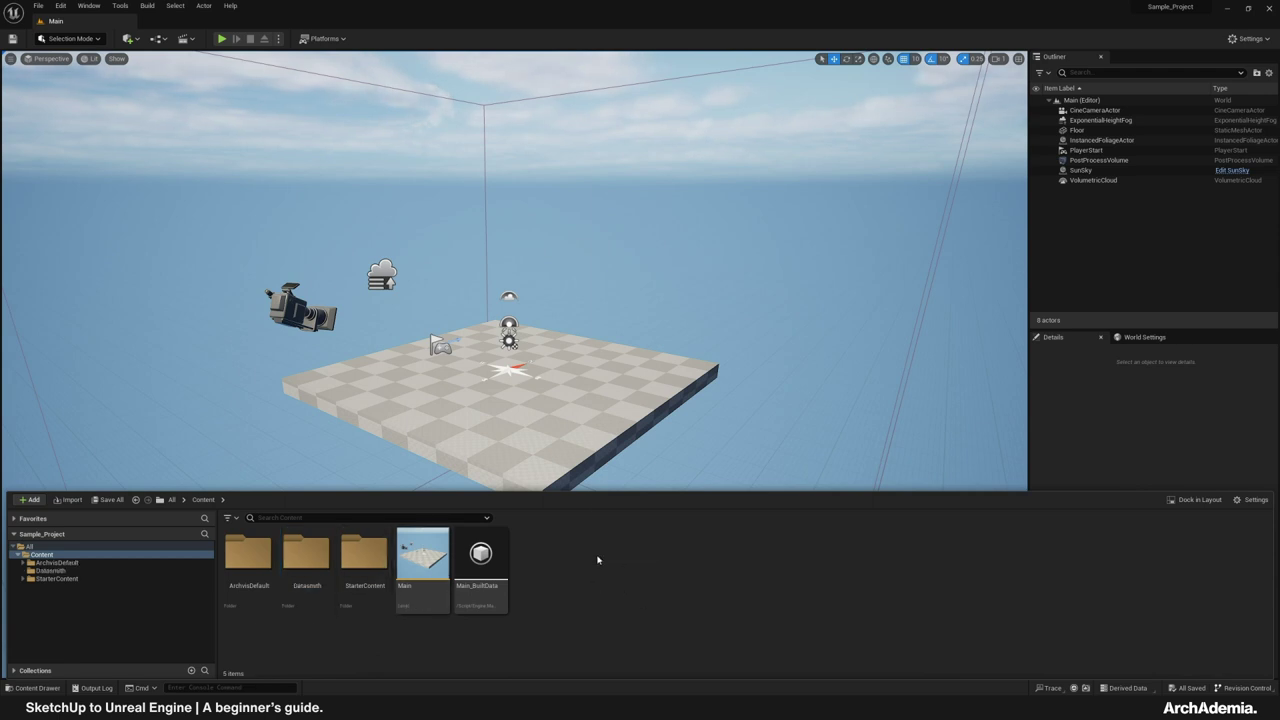
Add a second new folder named Levels to the Content folder.
right_click(597, 560)
left_click(630, 222)
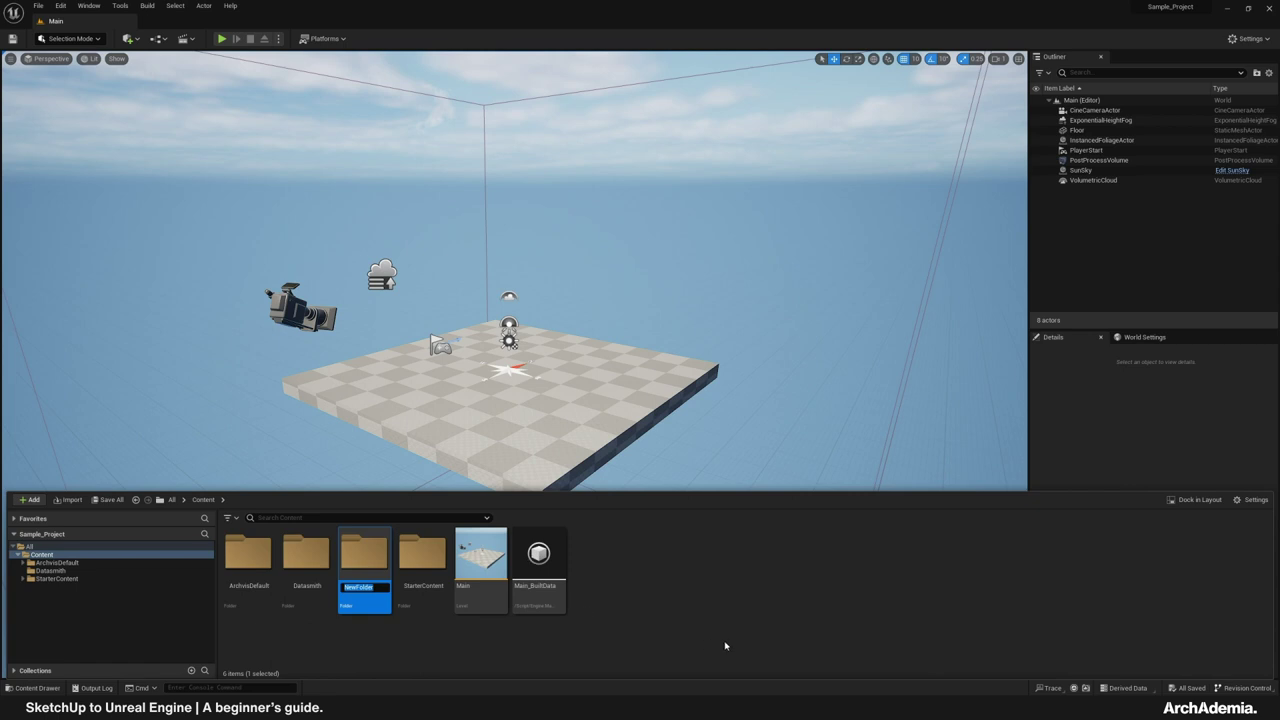
type("Levels")
key("Return")
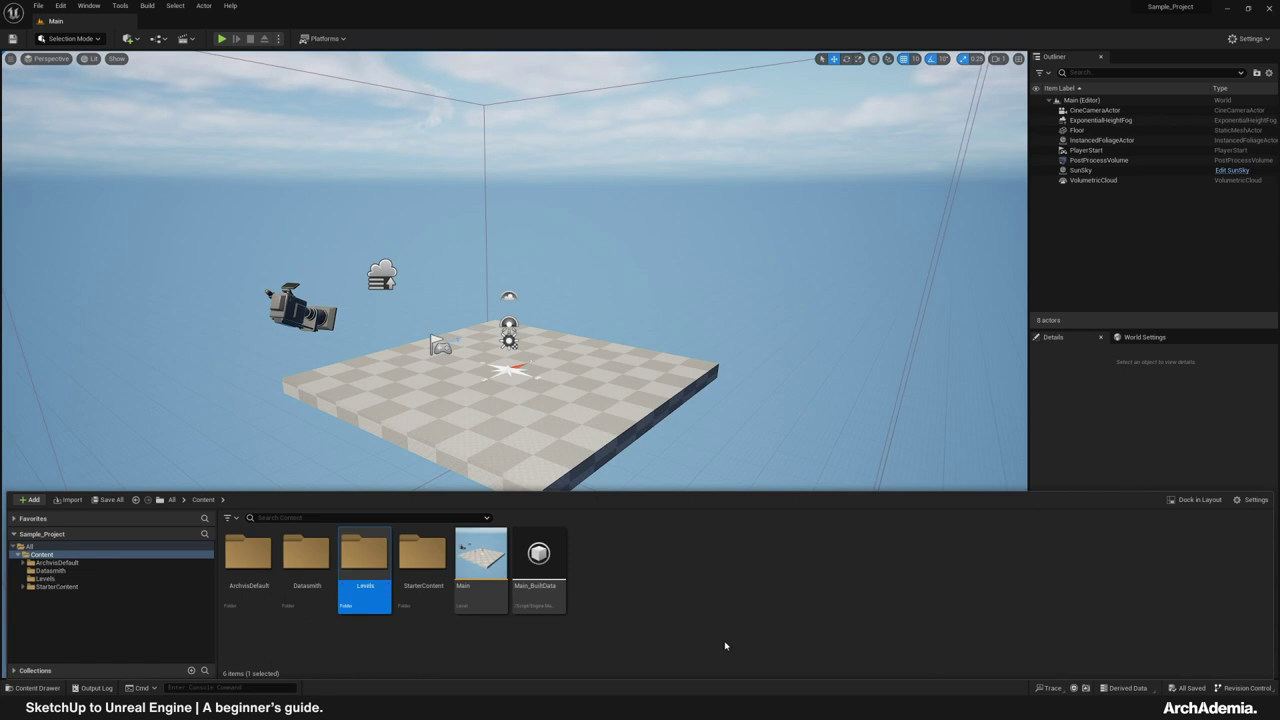
left_click(725, 645)
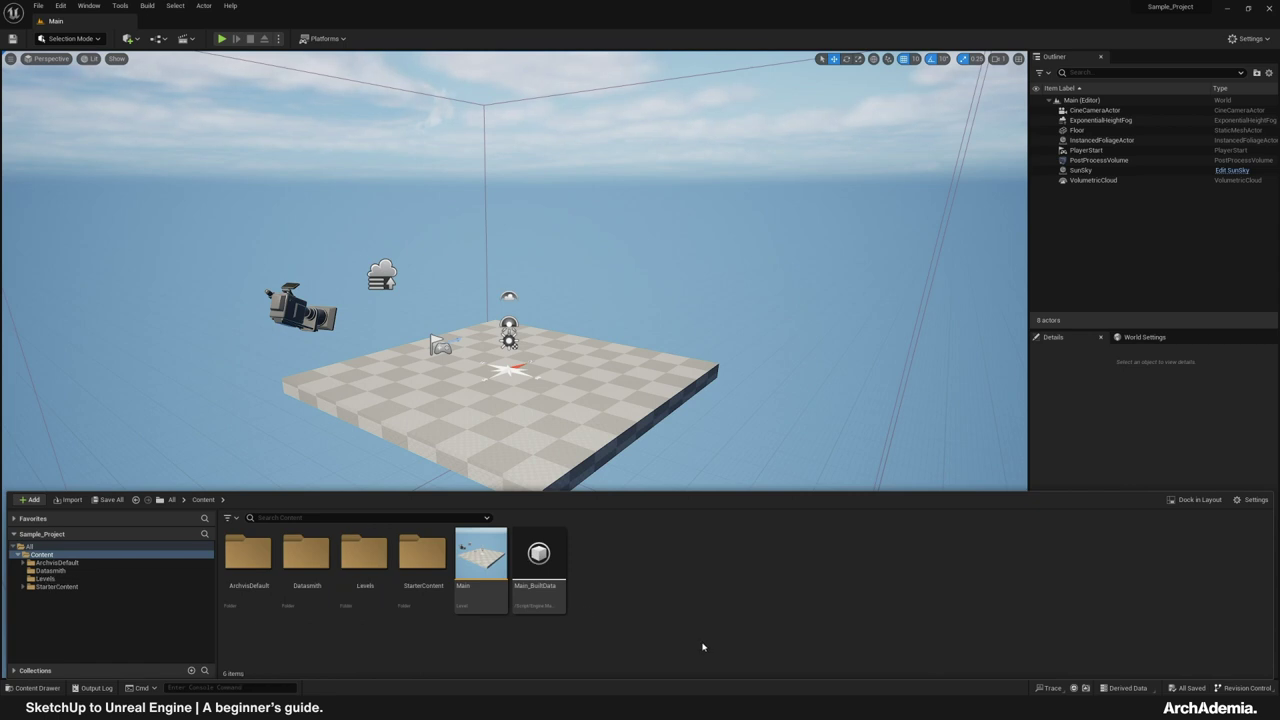
Add another new folder named Materials to the Content folder.
right_click(620, 572)
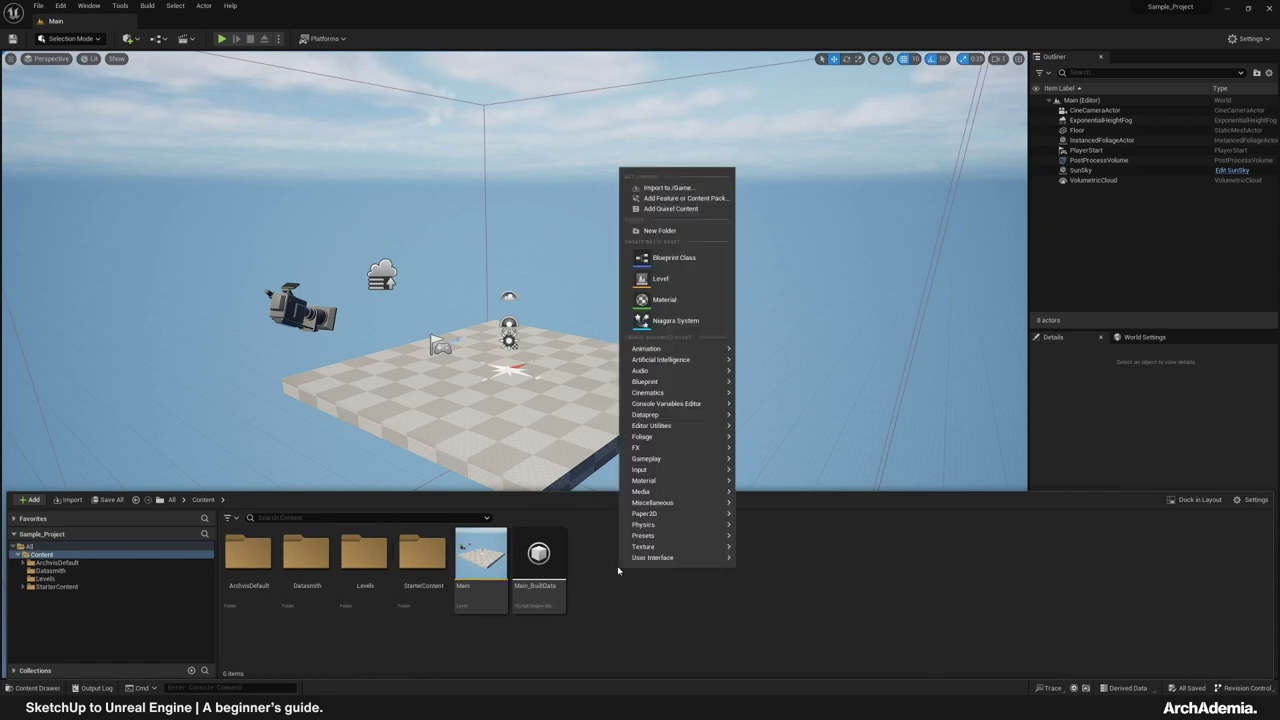
left_click(645, 237)
type("Materials")
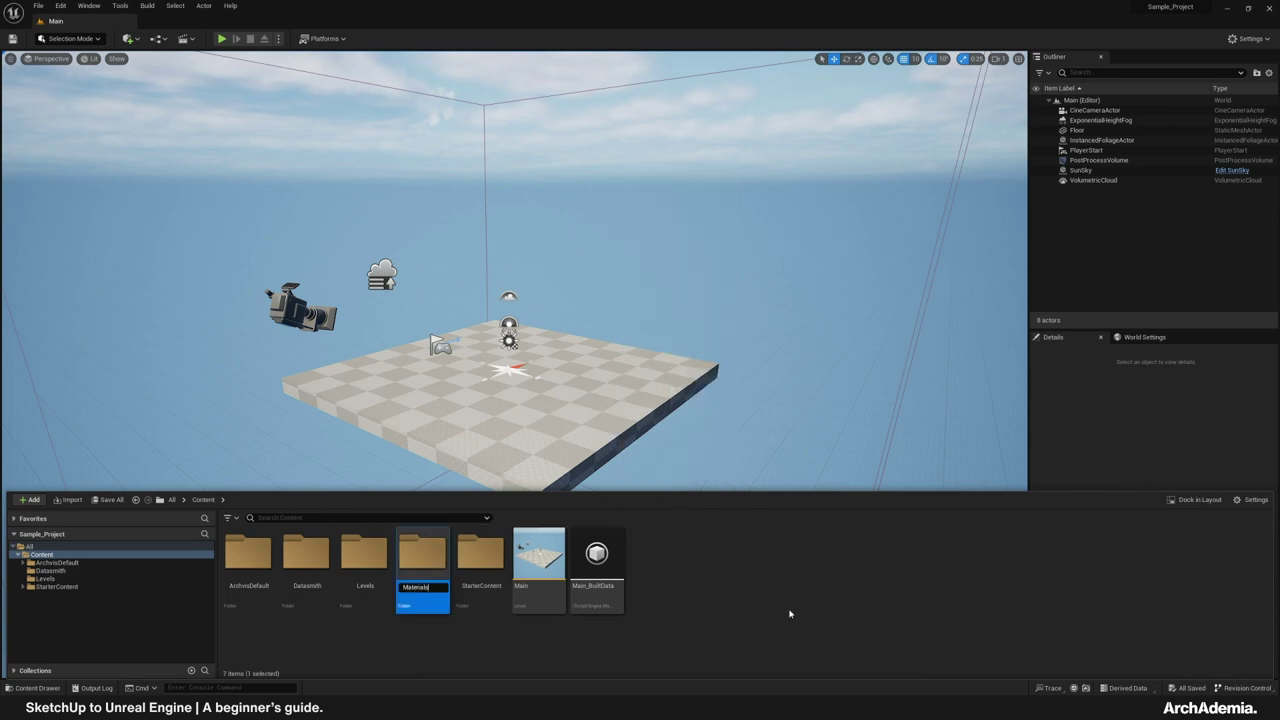
key("Return")
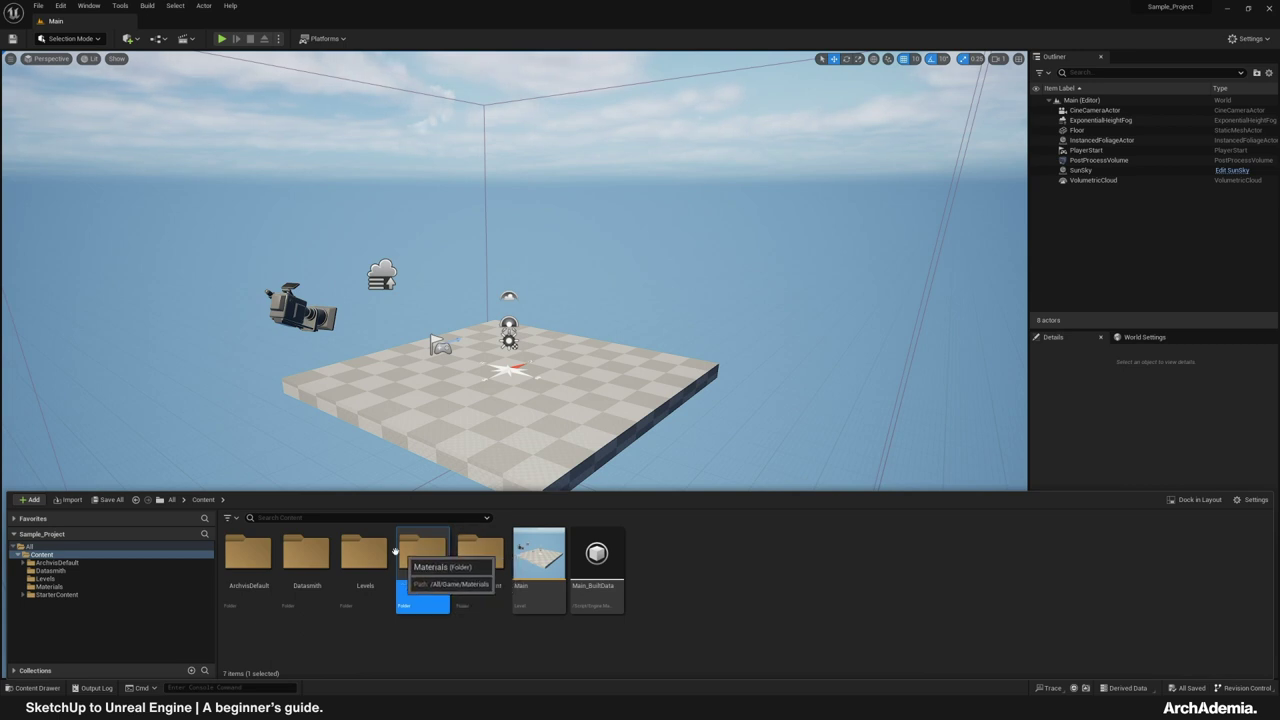
Create a new level named SampleScene inside the Levels folder.
left_click(356, 558)
double_click(356, 558)
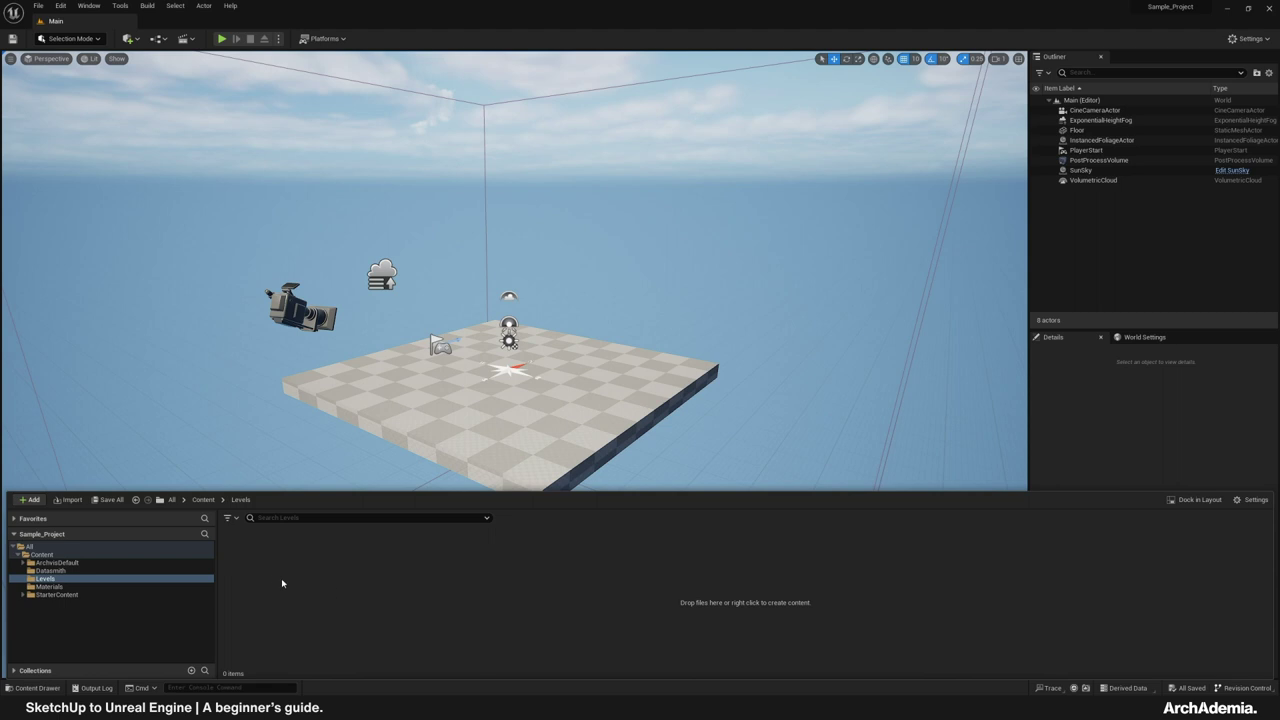
right_click(264, 570)
left_click(306, 282)
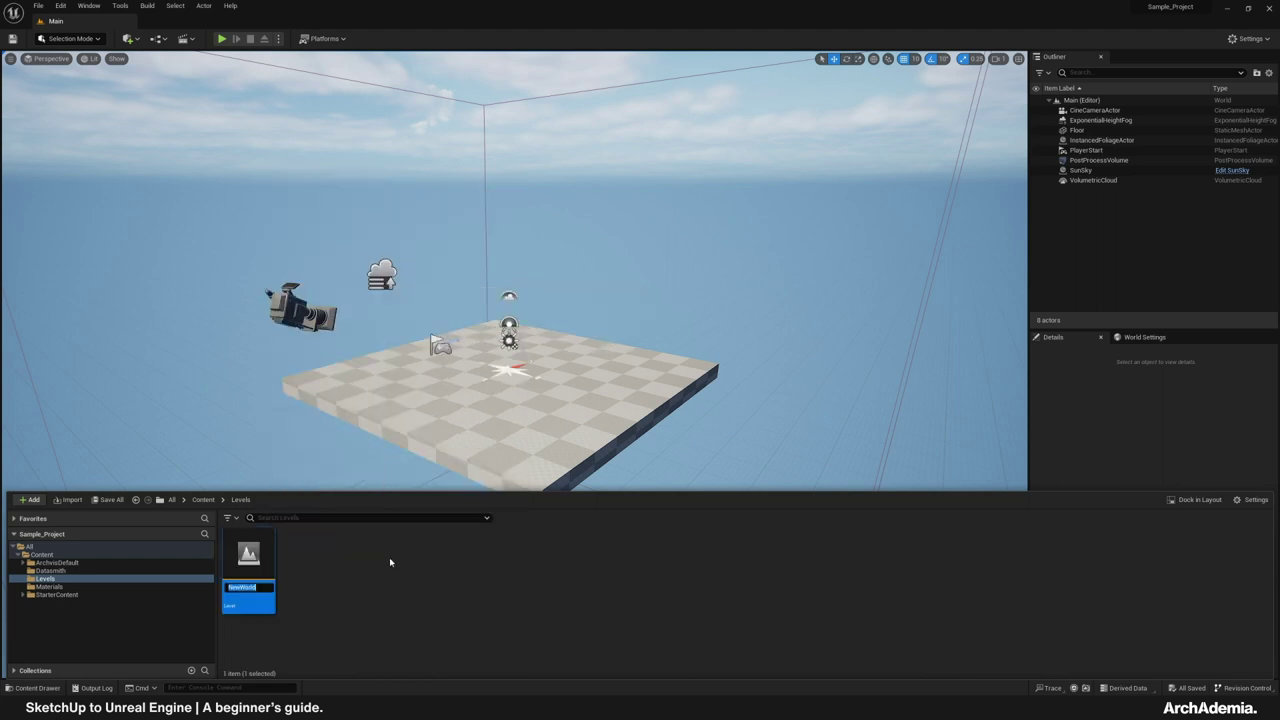
type("Ne")
key("BackSpace")
key("BackSpace")
type("SampleSce")
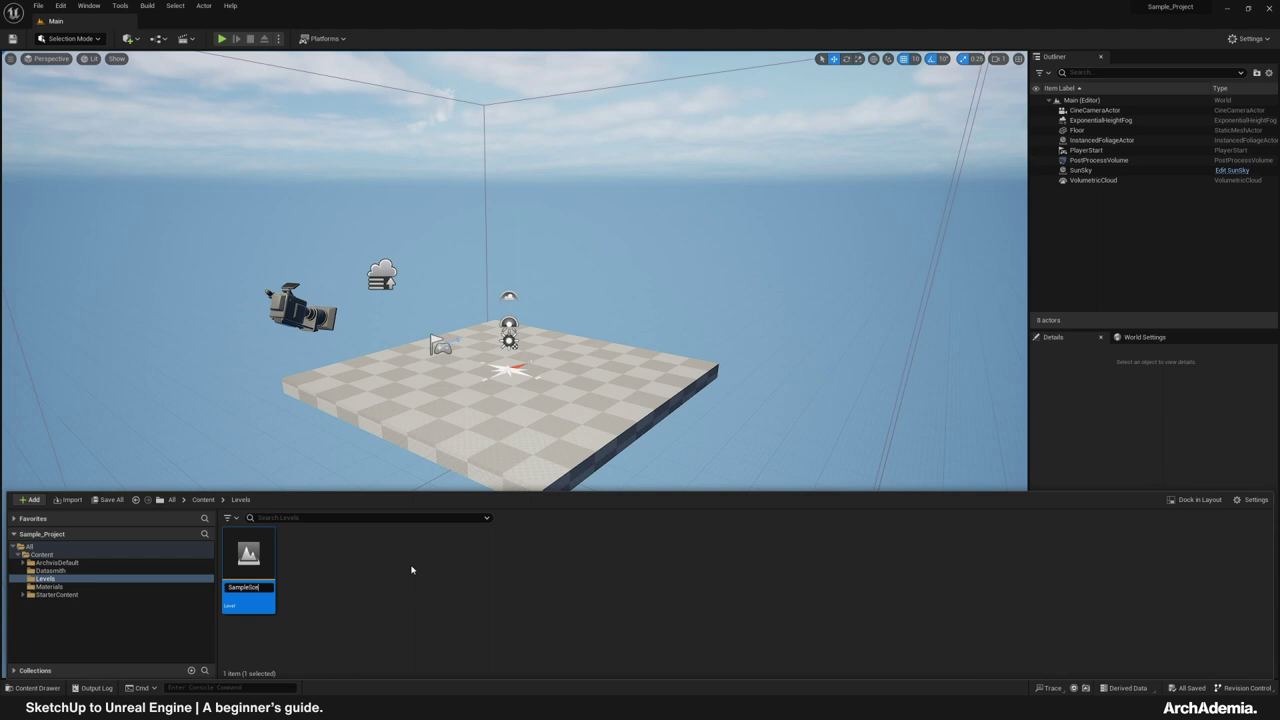
type("ne")
key("Return")
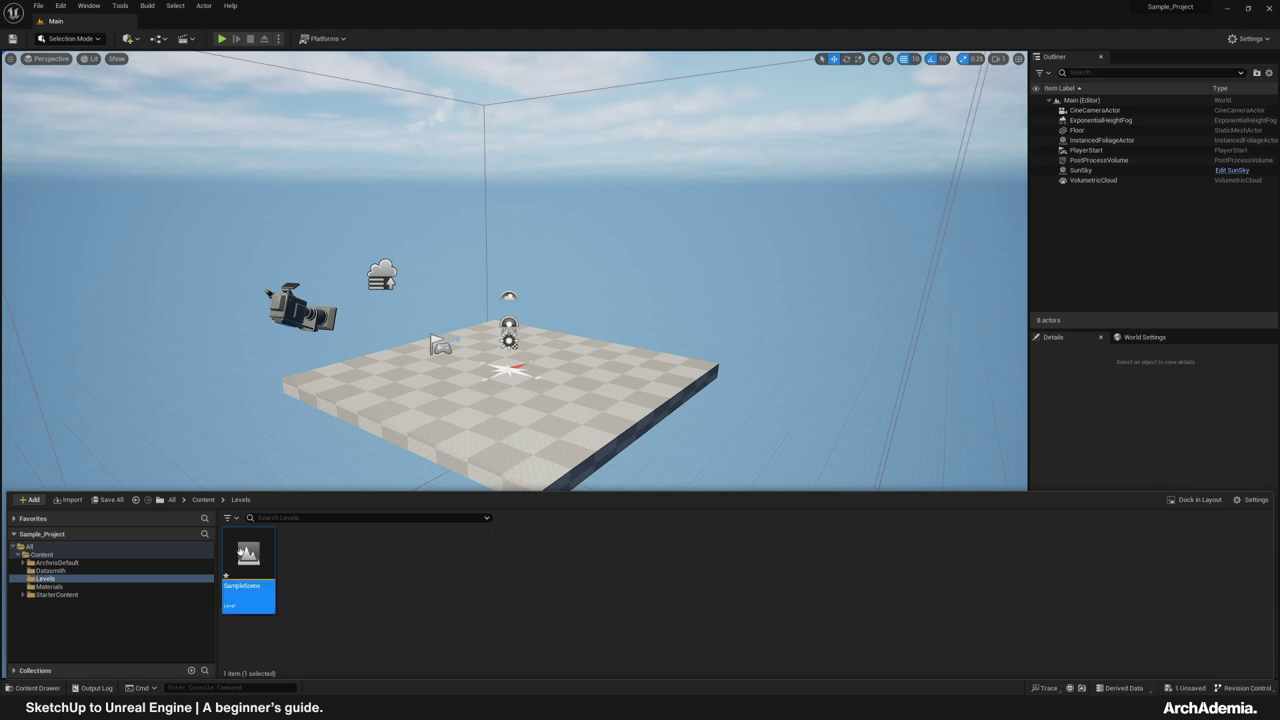
Open the SampleScene level for editing and set its viewport to the Unlit view mode.
double_click(242, 556)
left_click(667, 466)
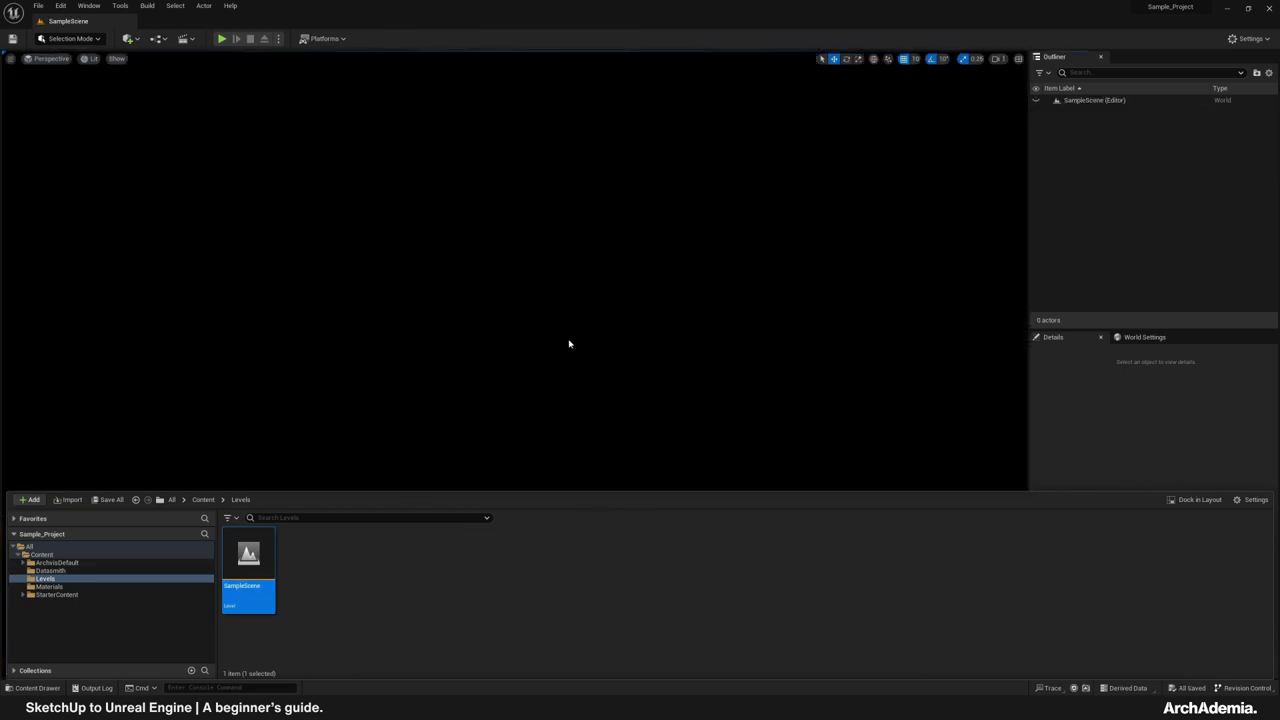
left_click(511, 334)
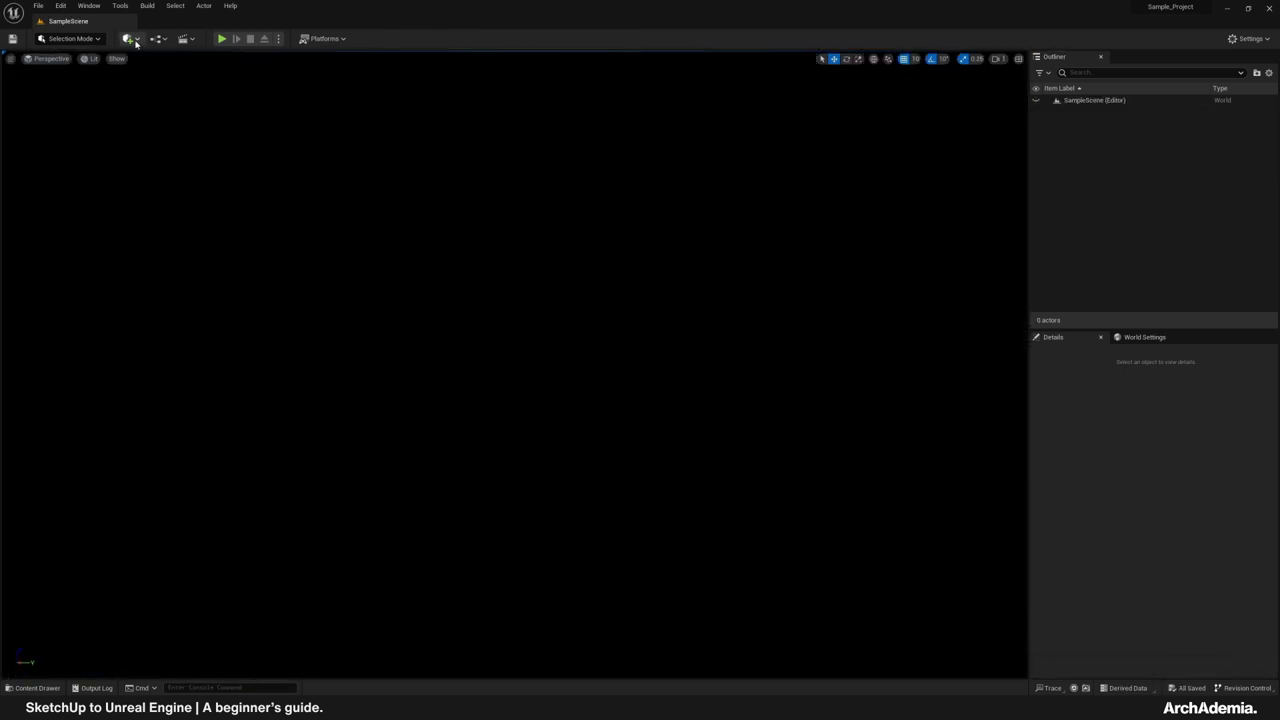
left_click(90, 58)
left_click(100, 93)
Start a Datasmith file import and choose Casa+21.udatasmith from the Desktop.
left_click(130, 39)
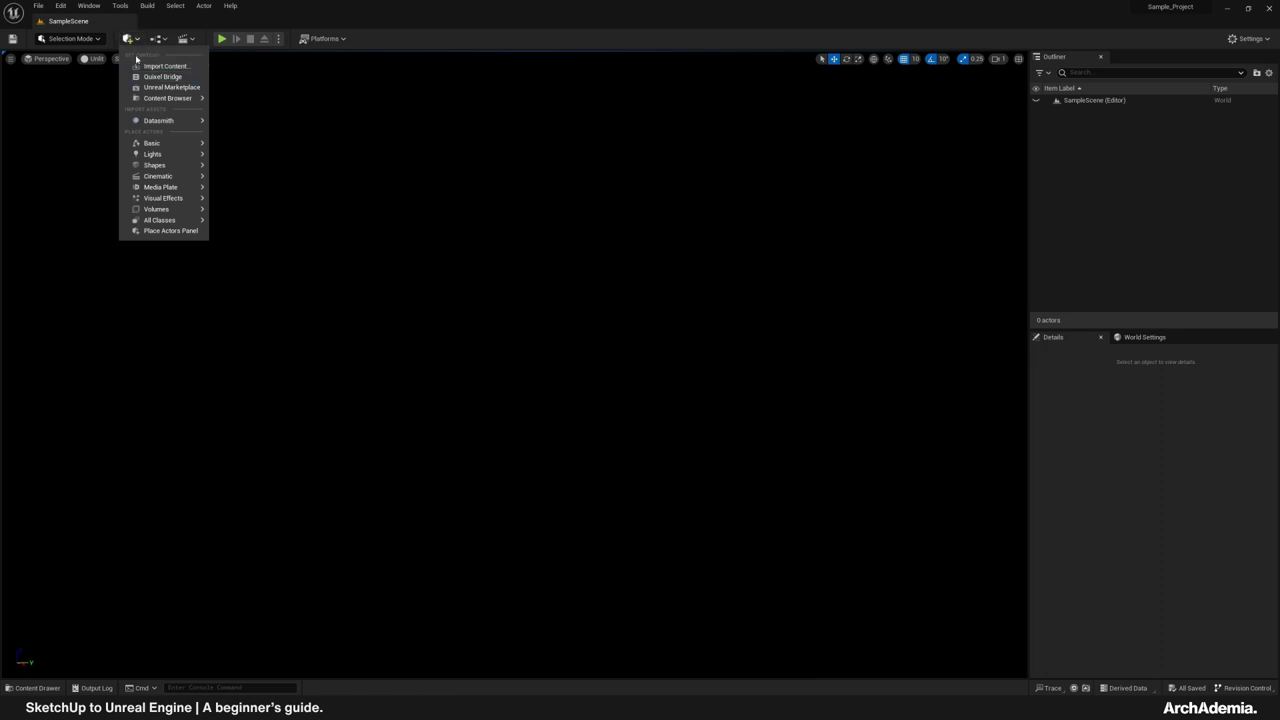
mouse_move(155, 122)
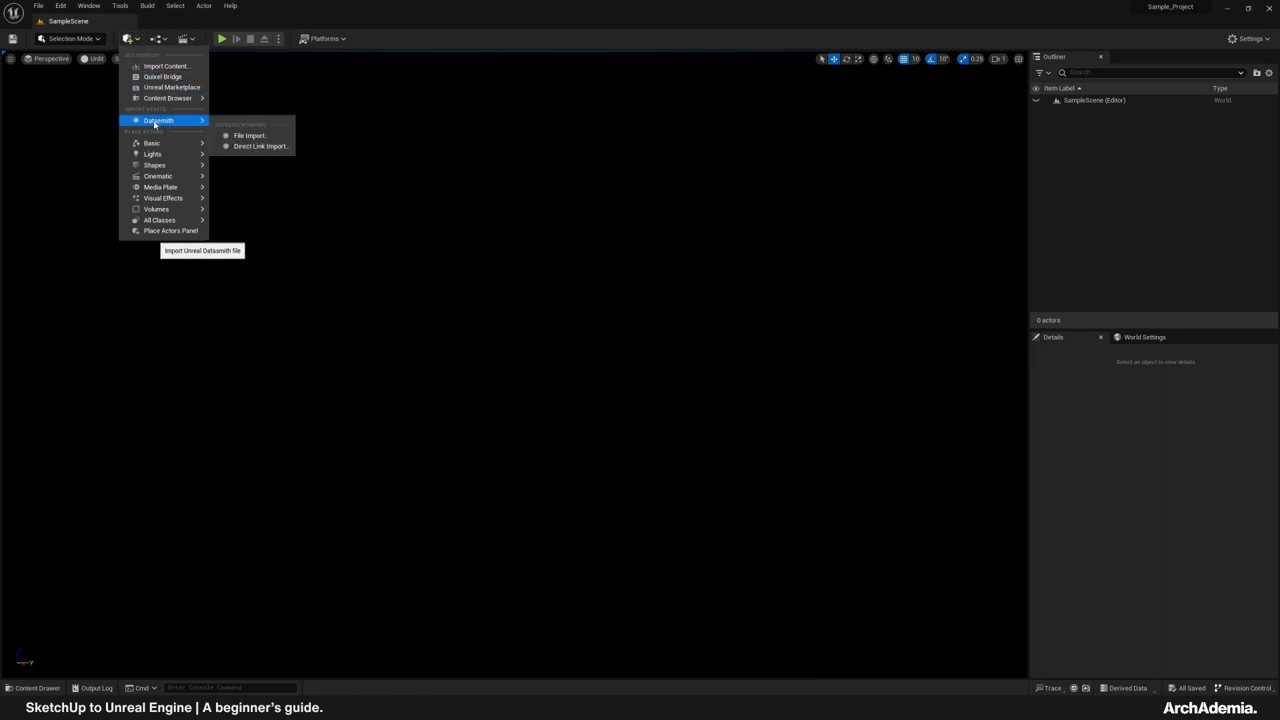
left_click(232, 135)
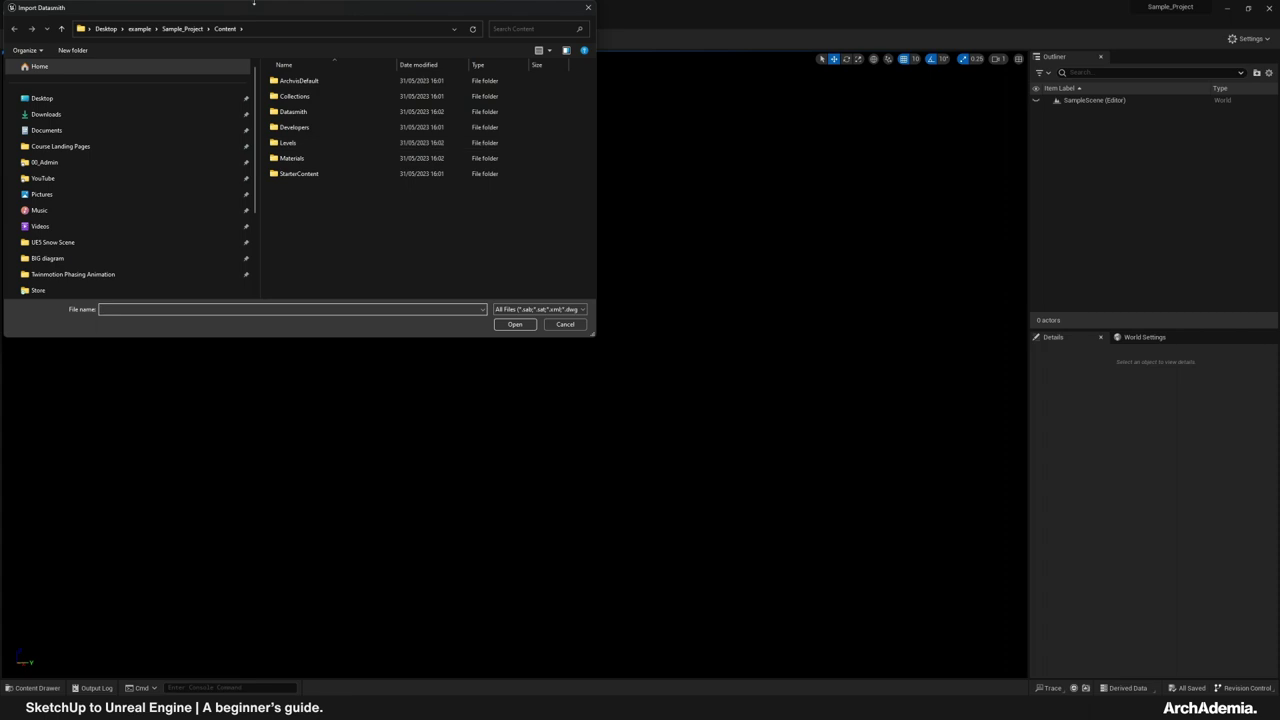
left_click(133, 167)
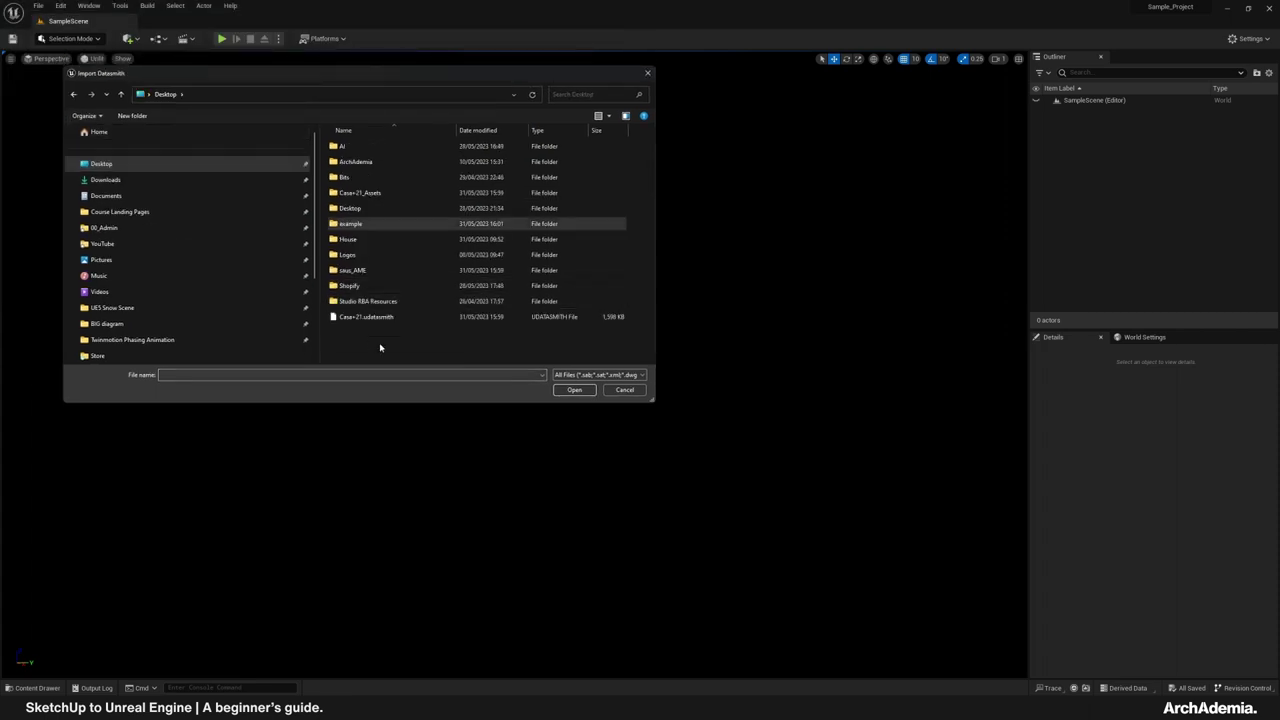
left_click(358, 320)
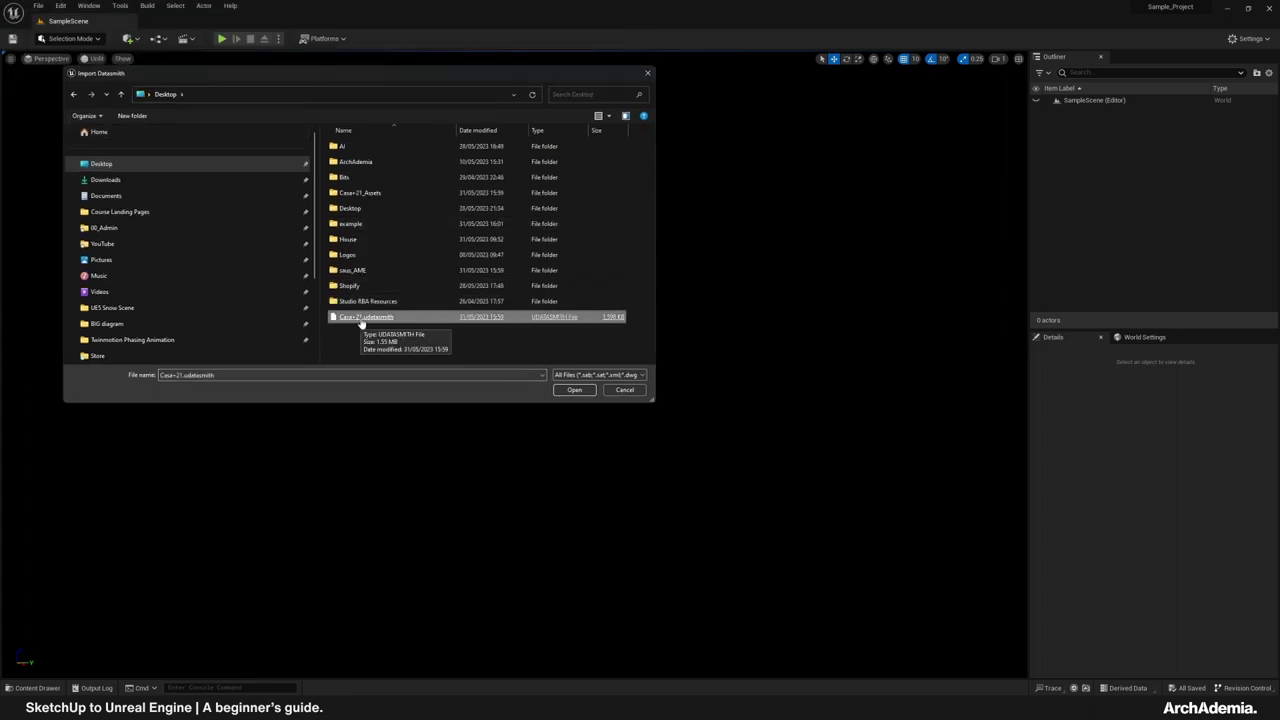
double_click(358, 320)
Import the Datasmith content into the Datasmith folder with Geometry and Materials & Textures included.
left_click(573, 312)
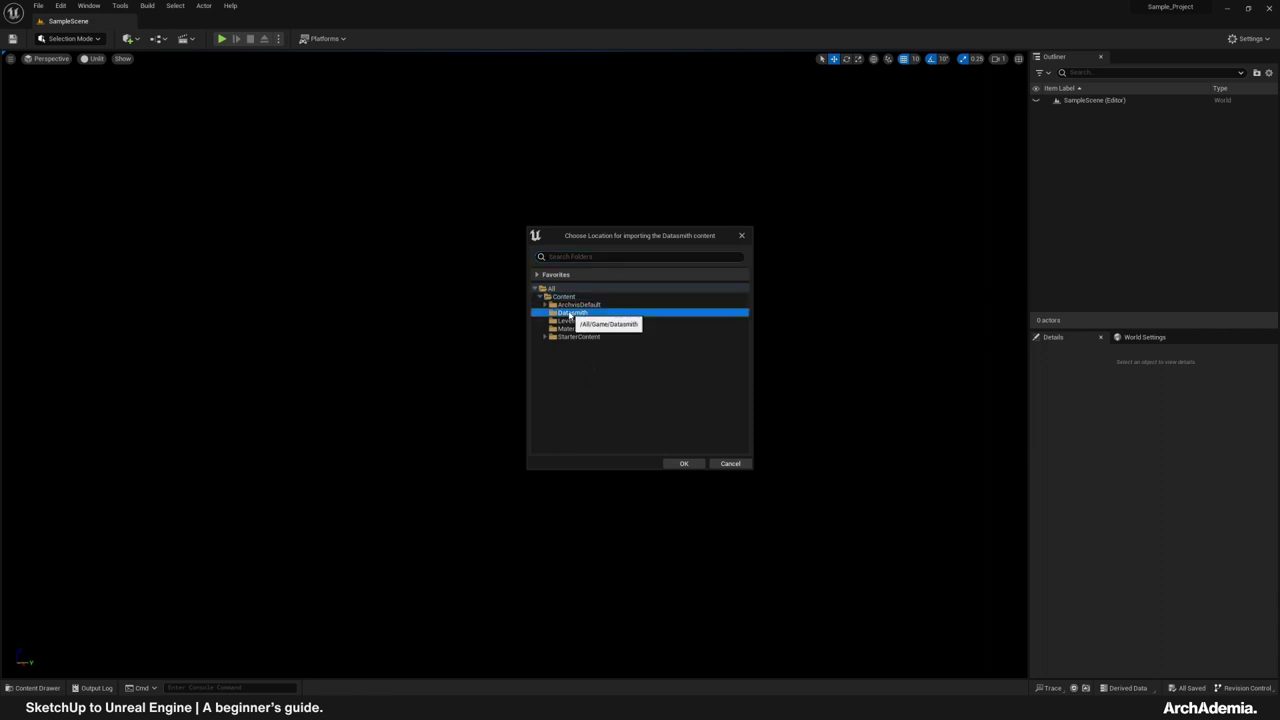
left_click(684, 463)
left_click(535, 359)
left_click(535, 372)
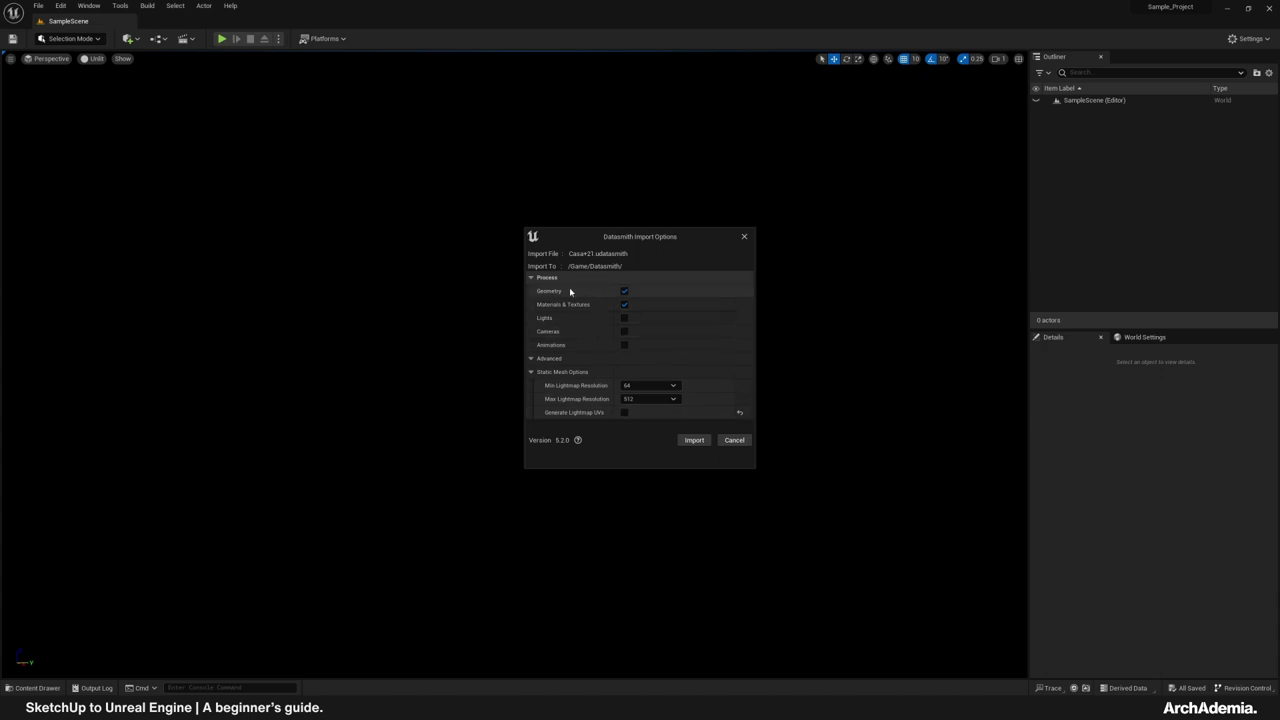
left_click(692, 440)
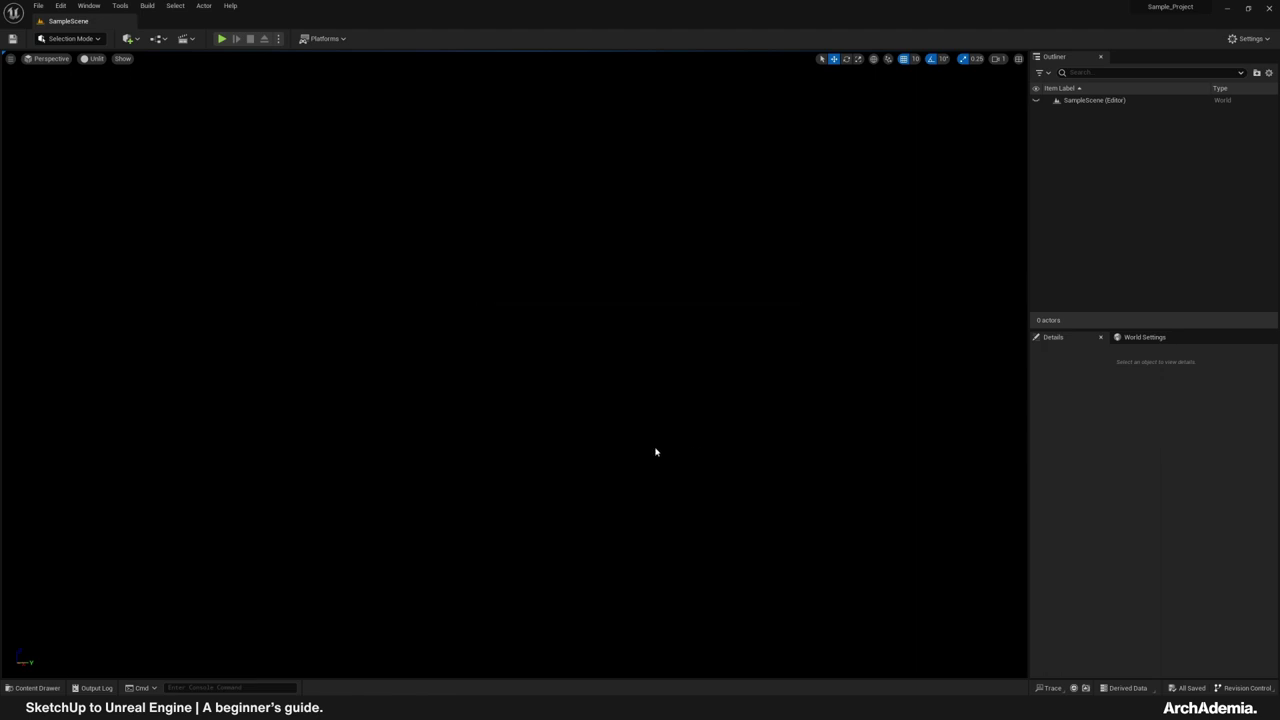
Examine the imported house and grounds from several sides, comparing them with the original SketchUp model.
middle_click_drag(514, 367, 511, 400)
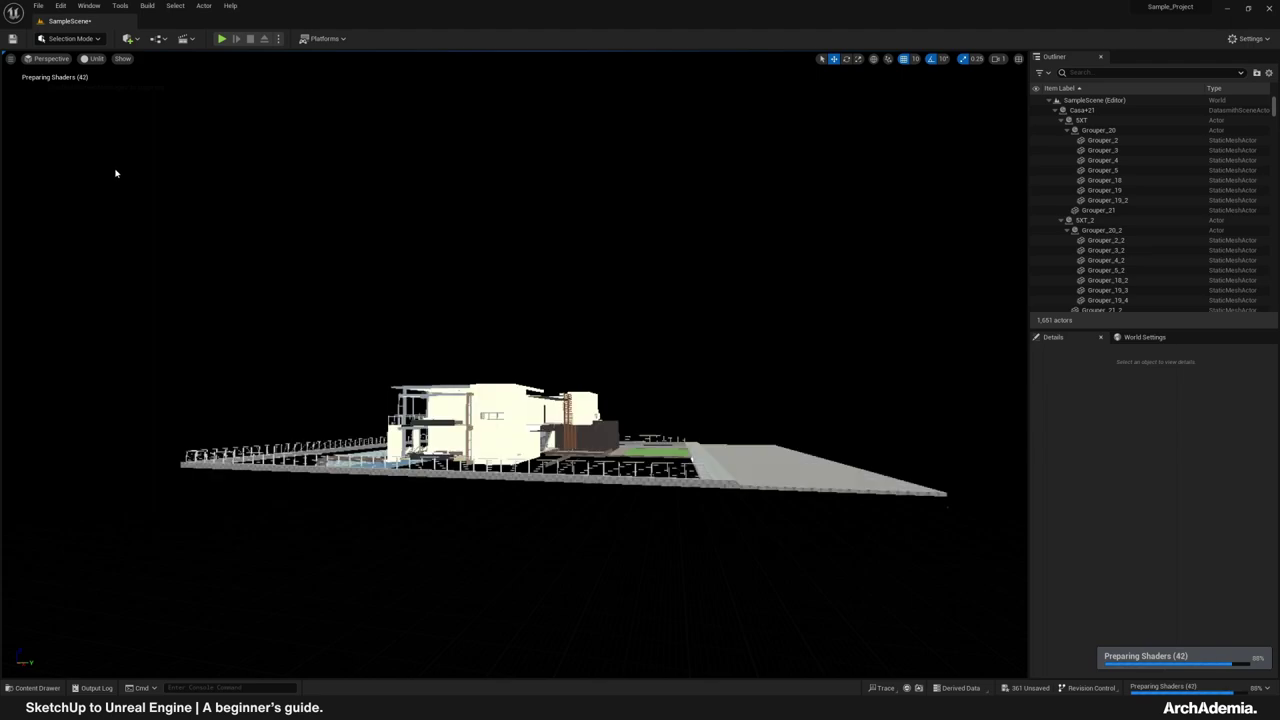
scroll(489, 464, "up", 7)
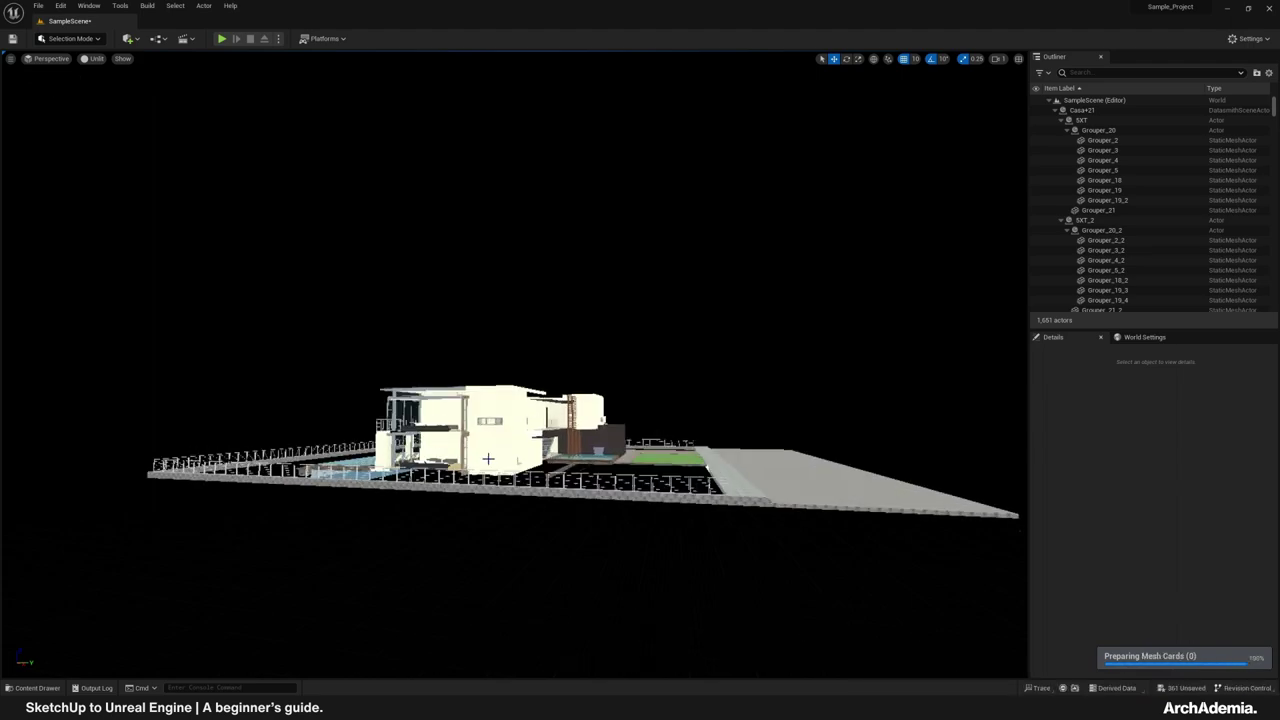
scroll(489, 464, "up", 4)
right_click_drag(664, 401, 678, 510)
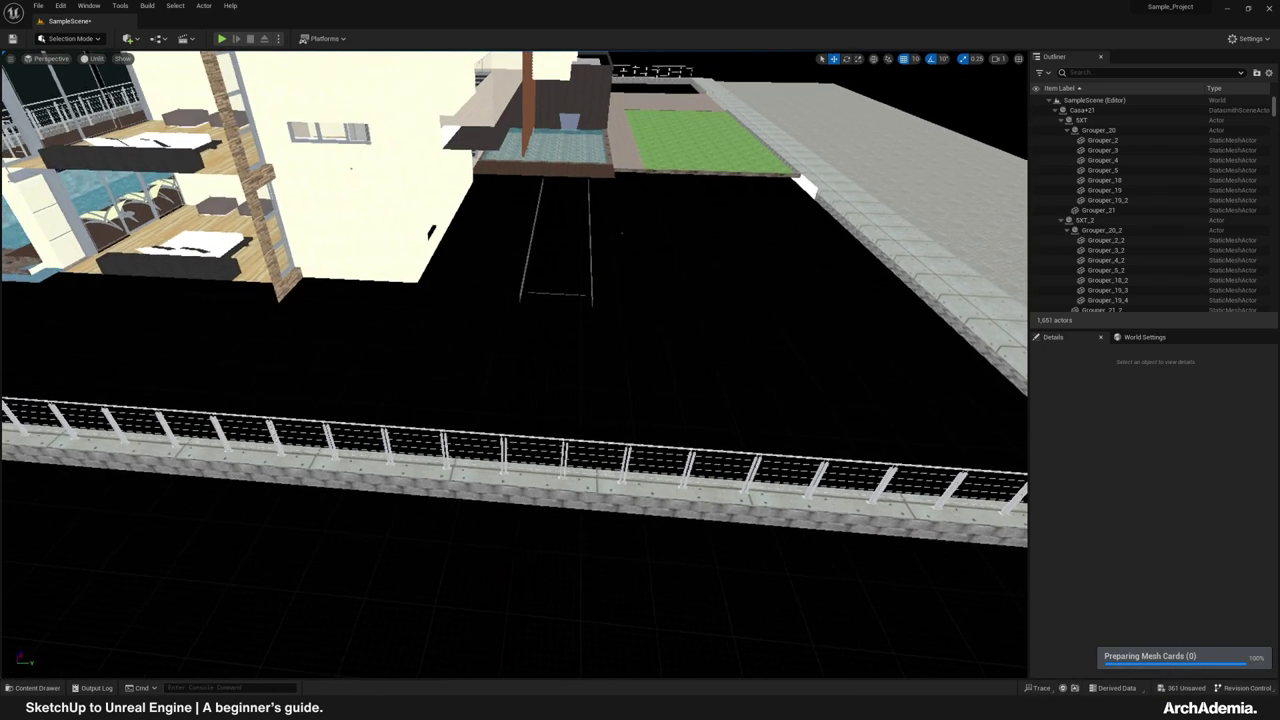
middle_click_drag(664, 397, 630, 395)
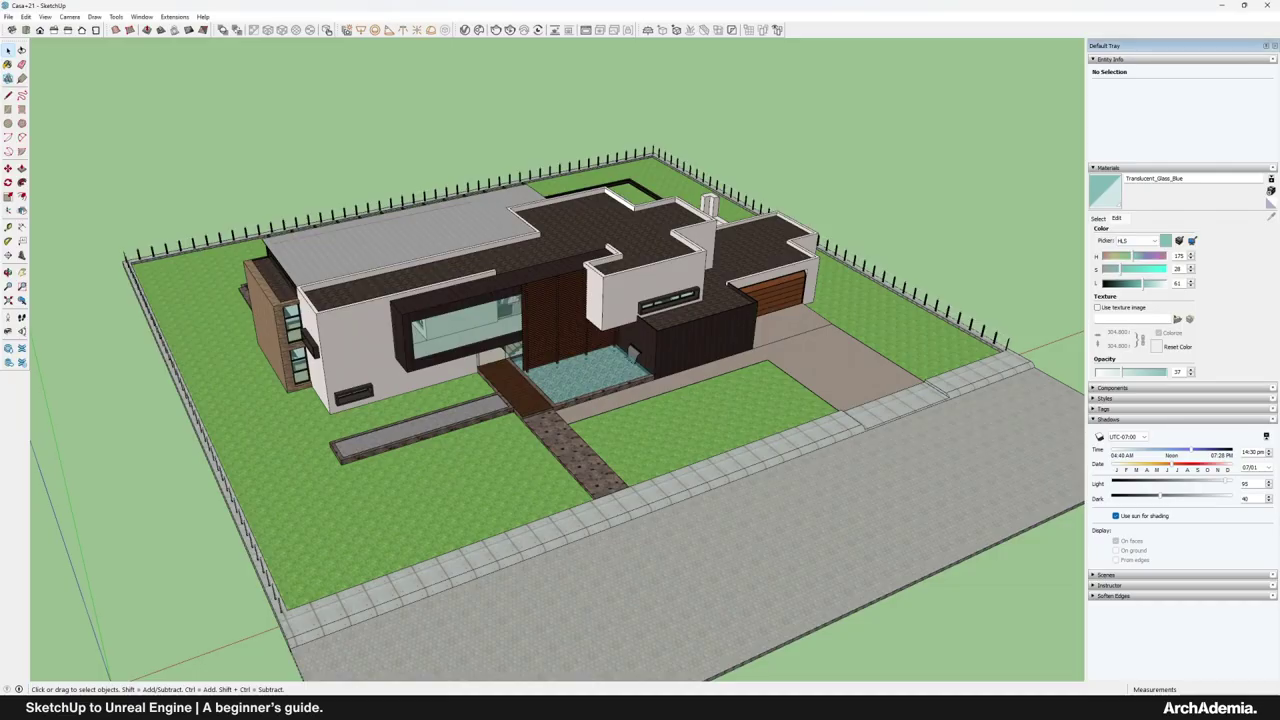
left_click(317, 491)
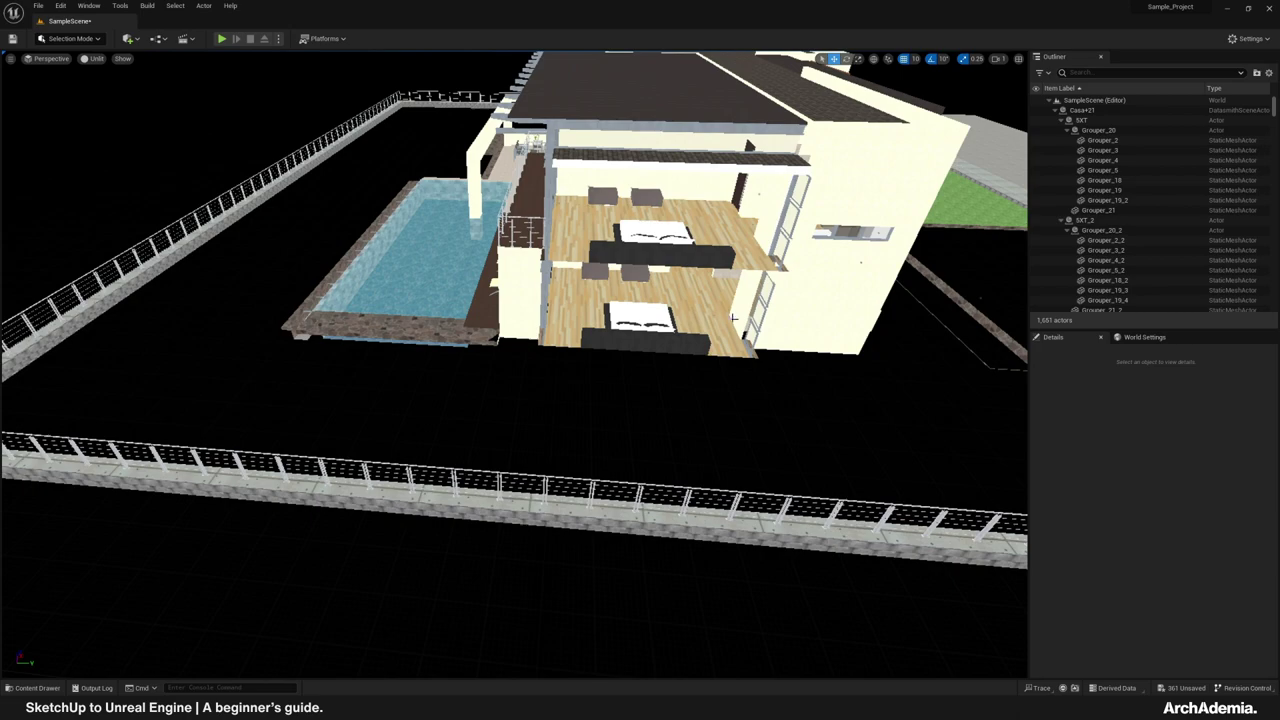
middle_click_drag(733, 318, 744, 420)
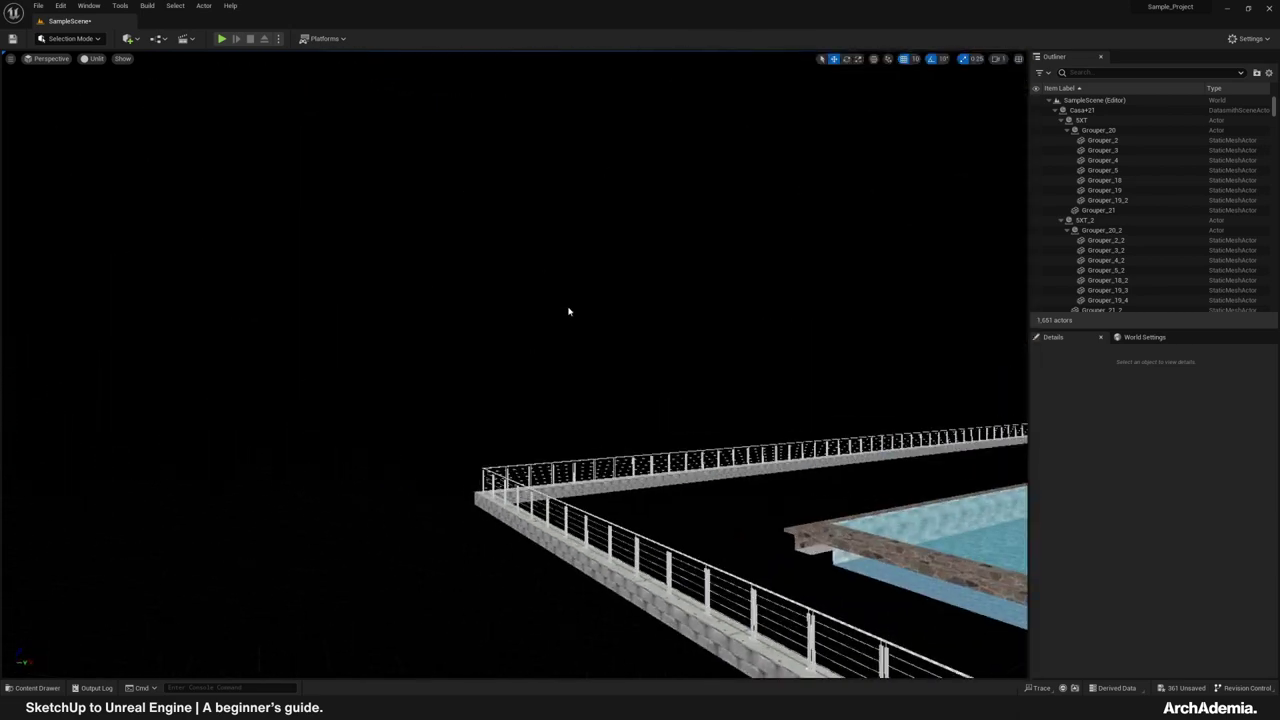
middle_click_drag(569, 309, 638, 300)
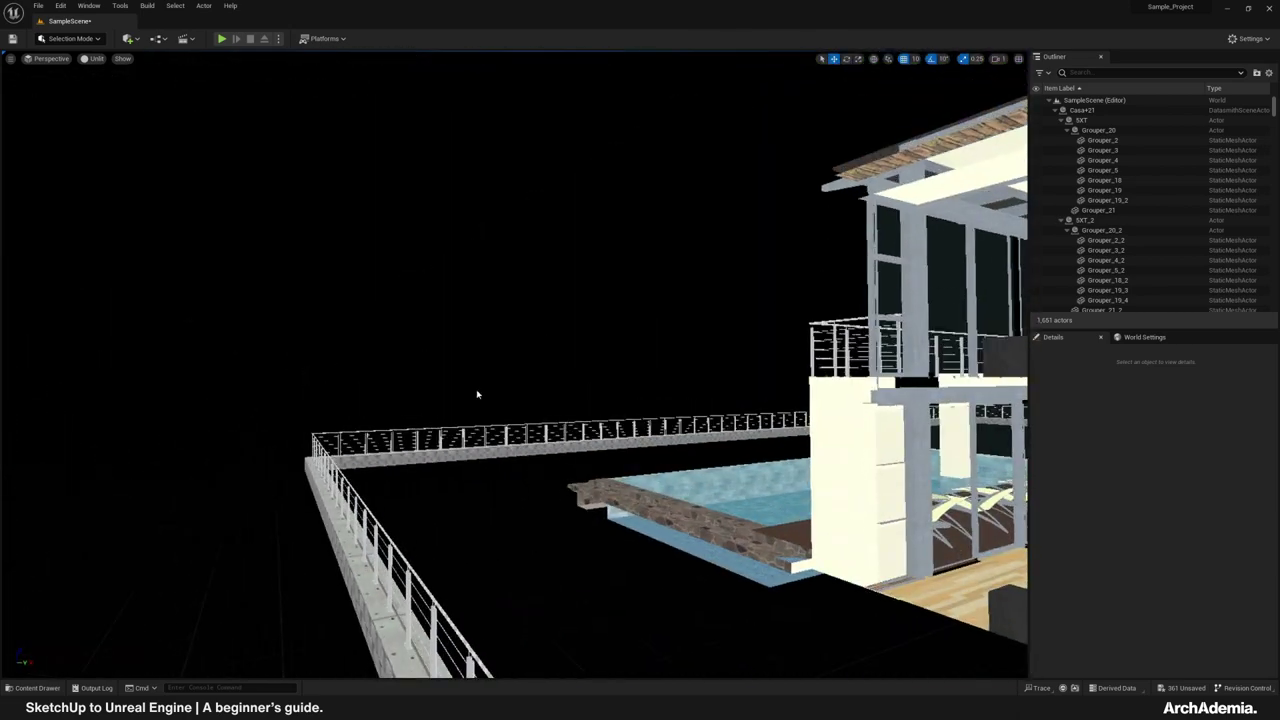
right_click_drag(477, 394, 570, 470)
middle_click_drag(494, 388, 700, 358)
scroll(573, 441, "down", 8)
right_click_drag(550, 403, 470, 350)
middle_click_drag(456, 387, 622, 381)
right_click_drag(326, 421, 560, 424)
middle_click_drag(574, 426, 346, 419)
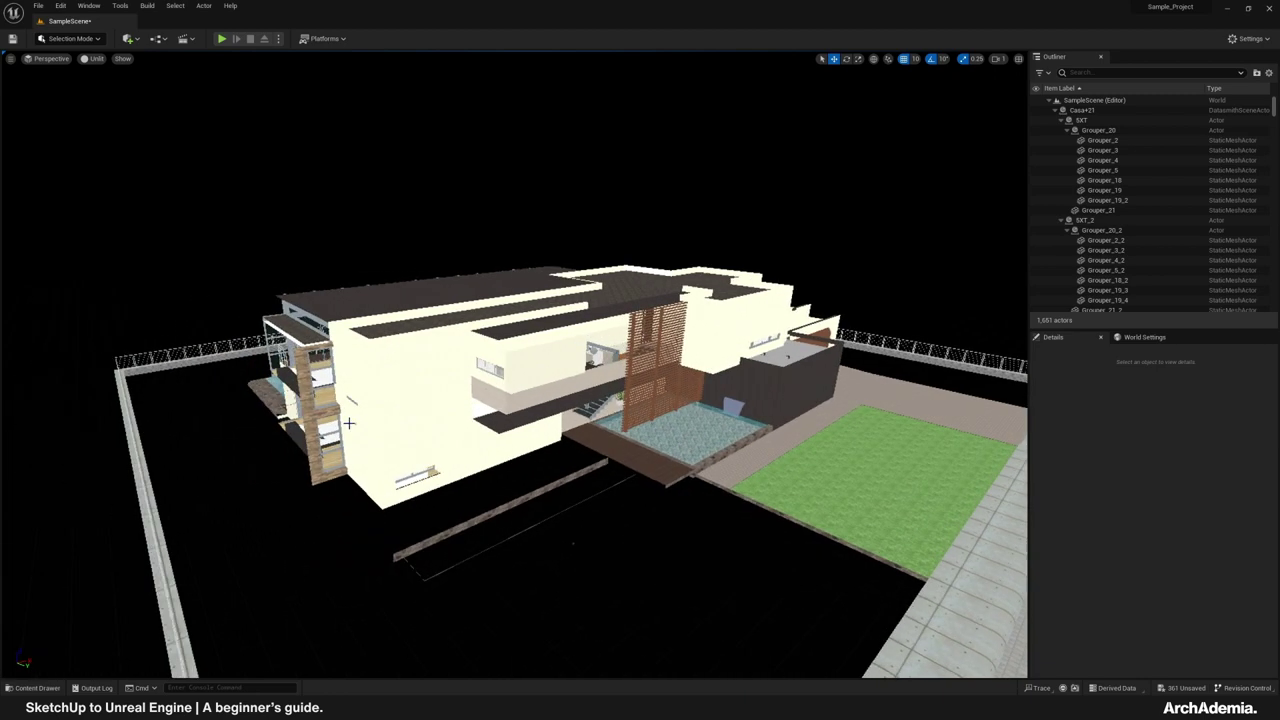
Check how the house looks in the Lit view mode and return the viewport to Unlit.
left_click(90, 59)
left_click(110, 88)
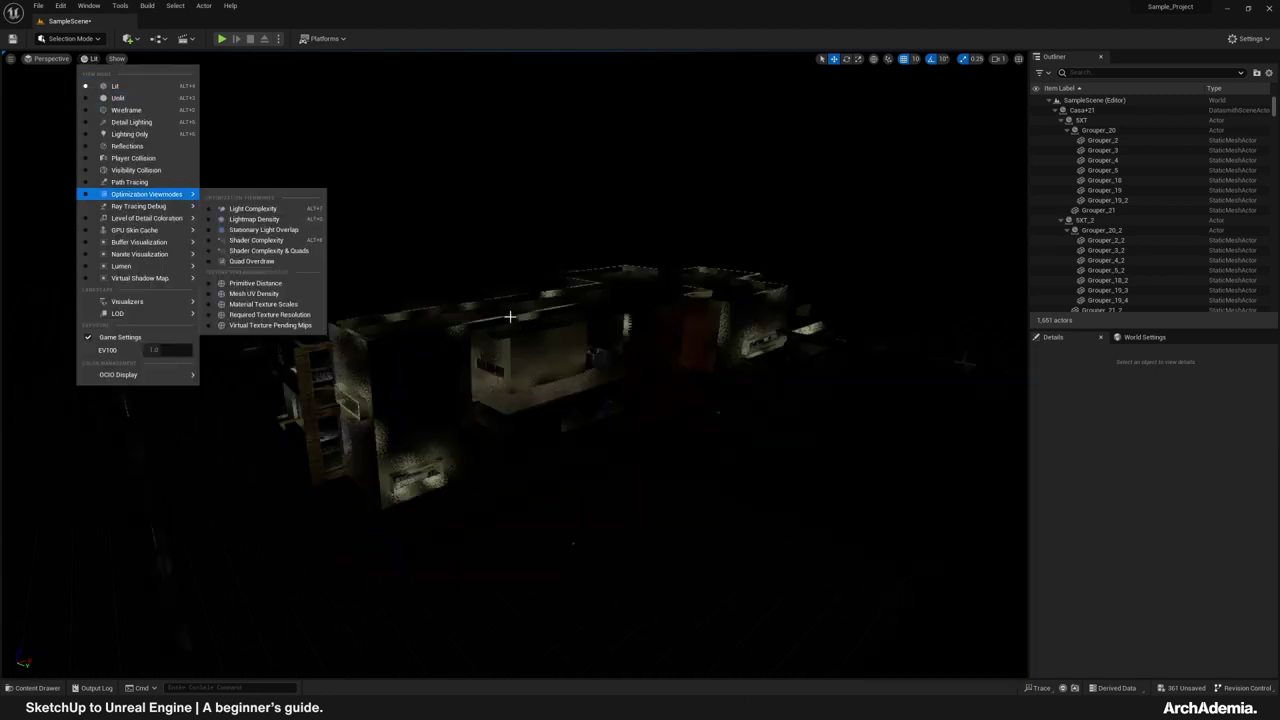
left_click(499, 396)
left_click(90, 59)
left_click(110, 98)
right_click_drag(600, 420, 611, 370)
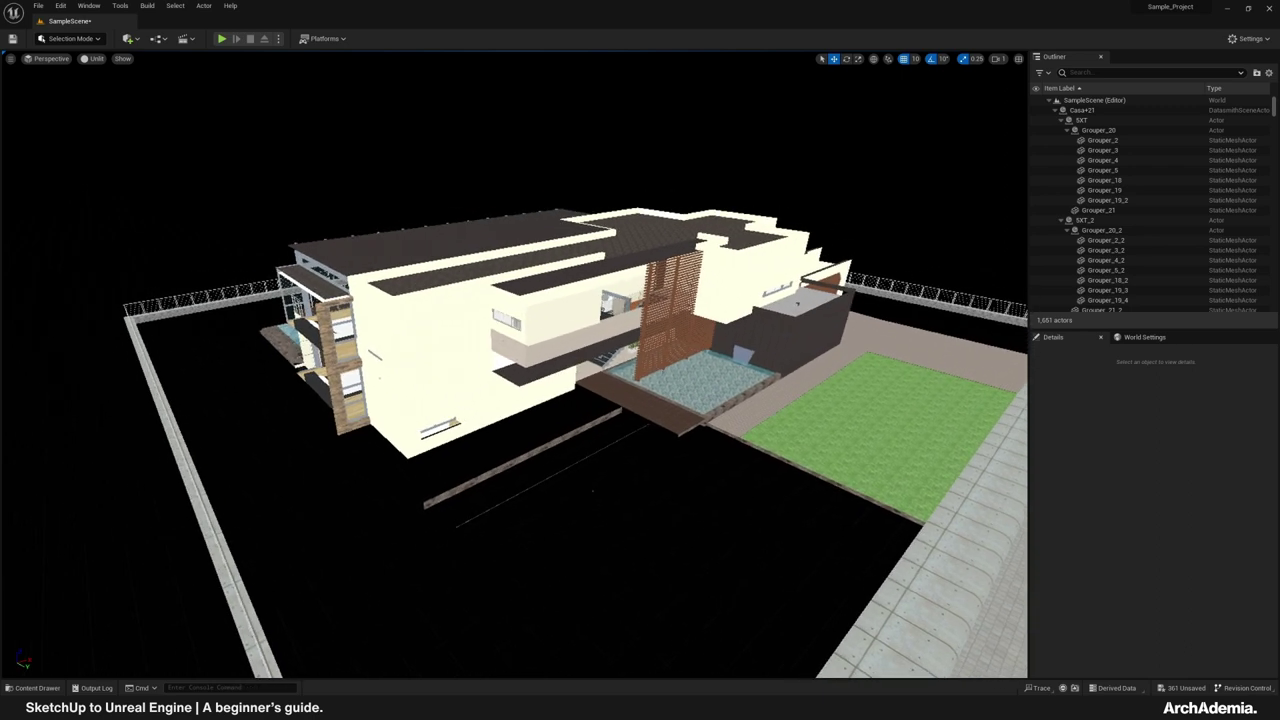
Open the Env. Light Mixer in a window over the viewport and collapse the SampleScene hierarchy in the Outliner.
left_click(128, 38)
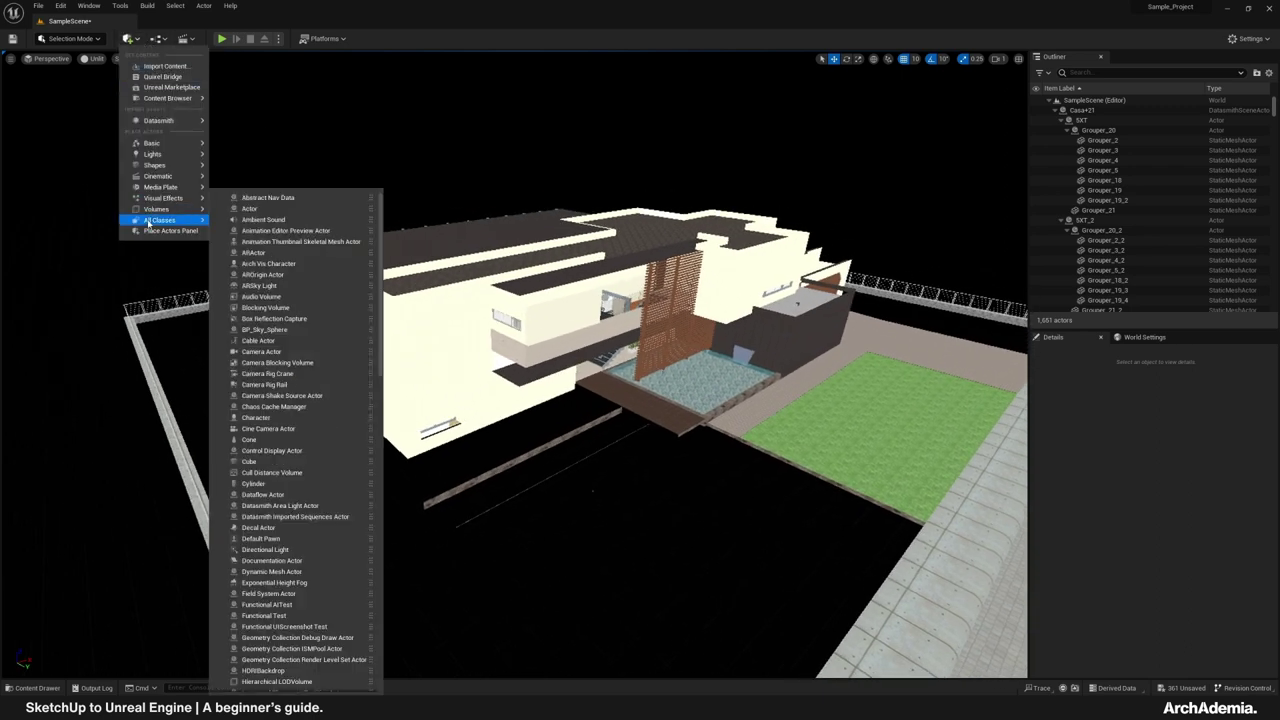
mouse_move(161, 155)
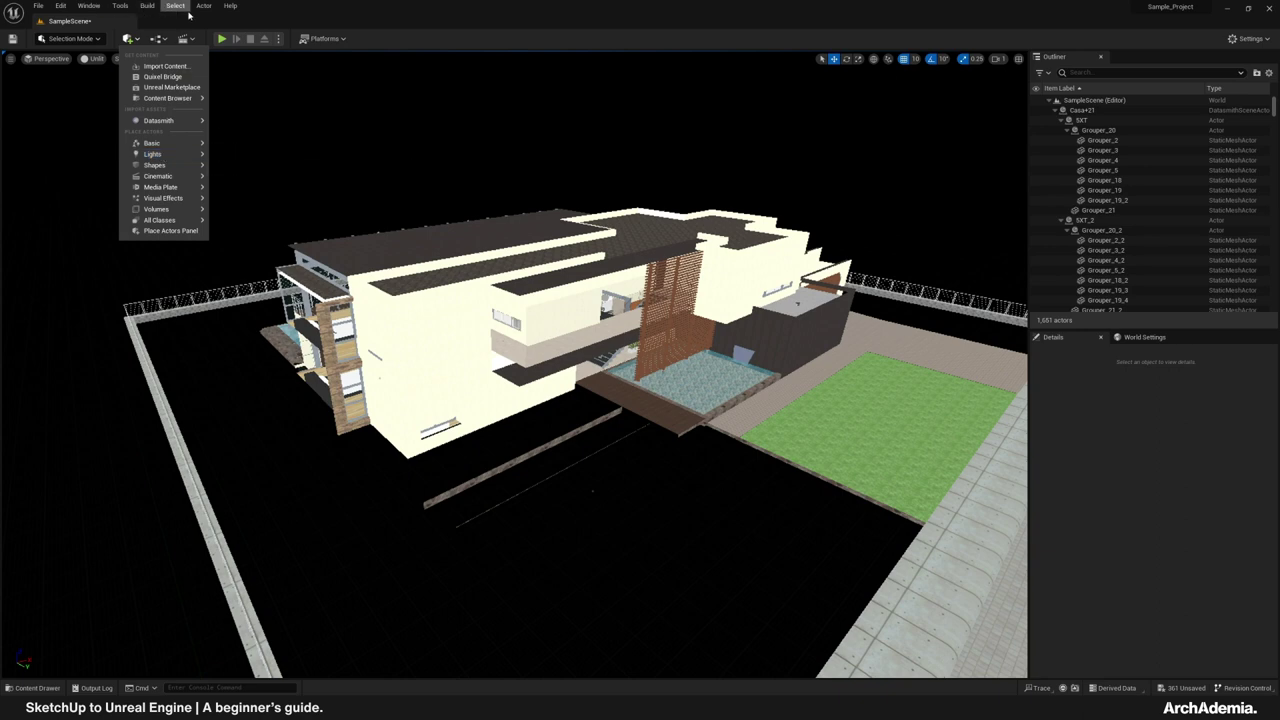
left_click(93, 8)
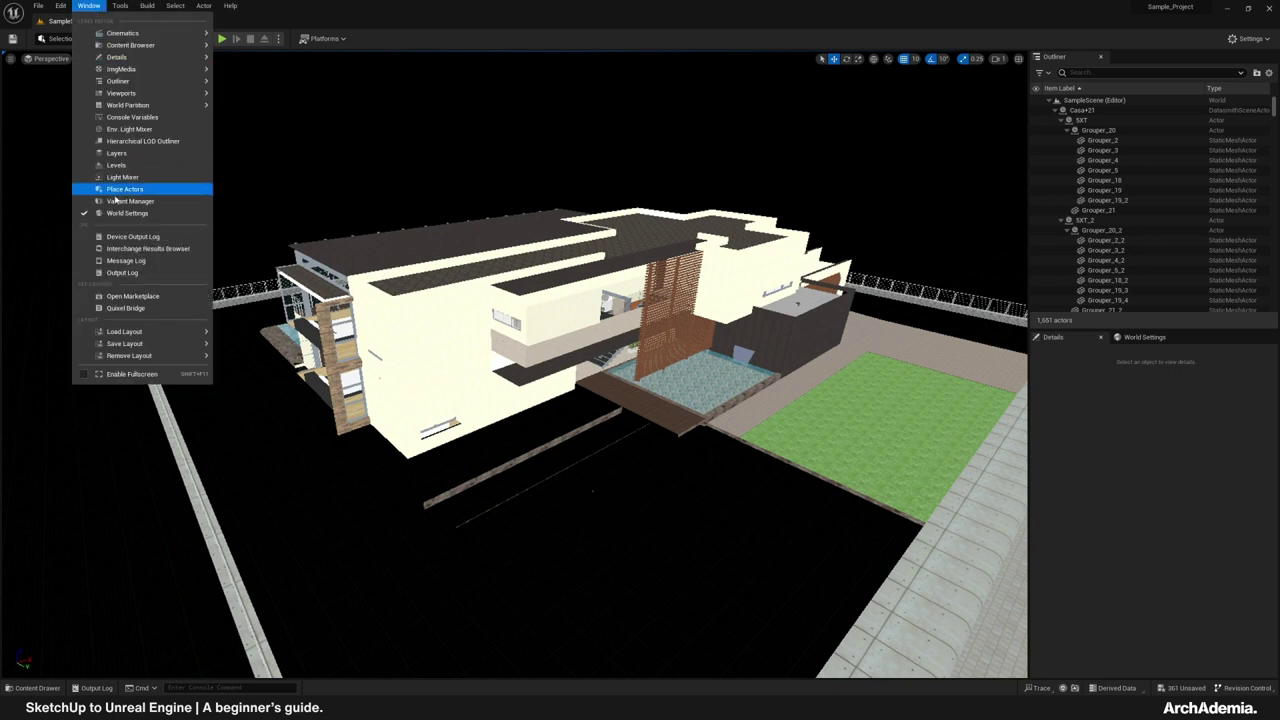
left_click(126, 130)
left_click_drag(462, 214, 541, 215)
left_click_drag(443, 362, 221, 358)
left_click_drag(398, 218, 317, 263)
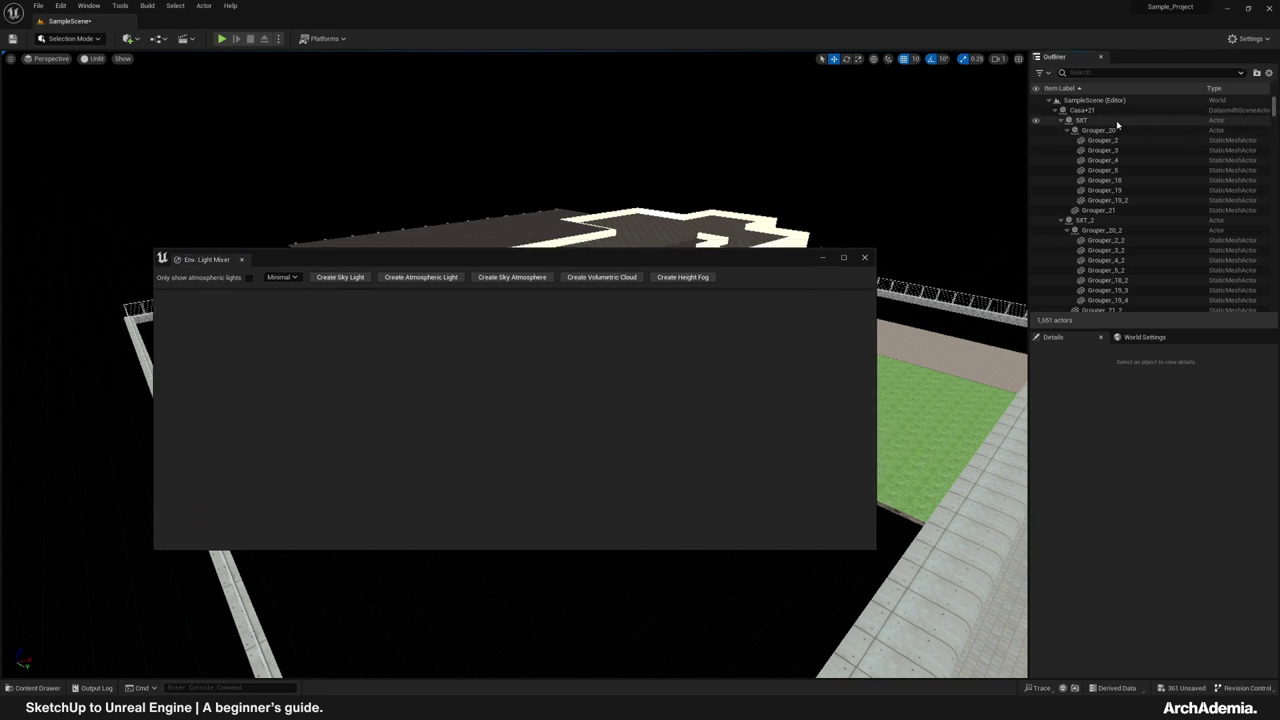
left_click(1048, 100)
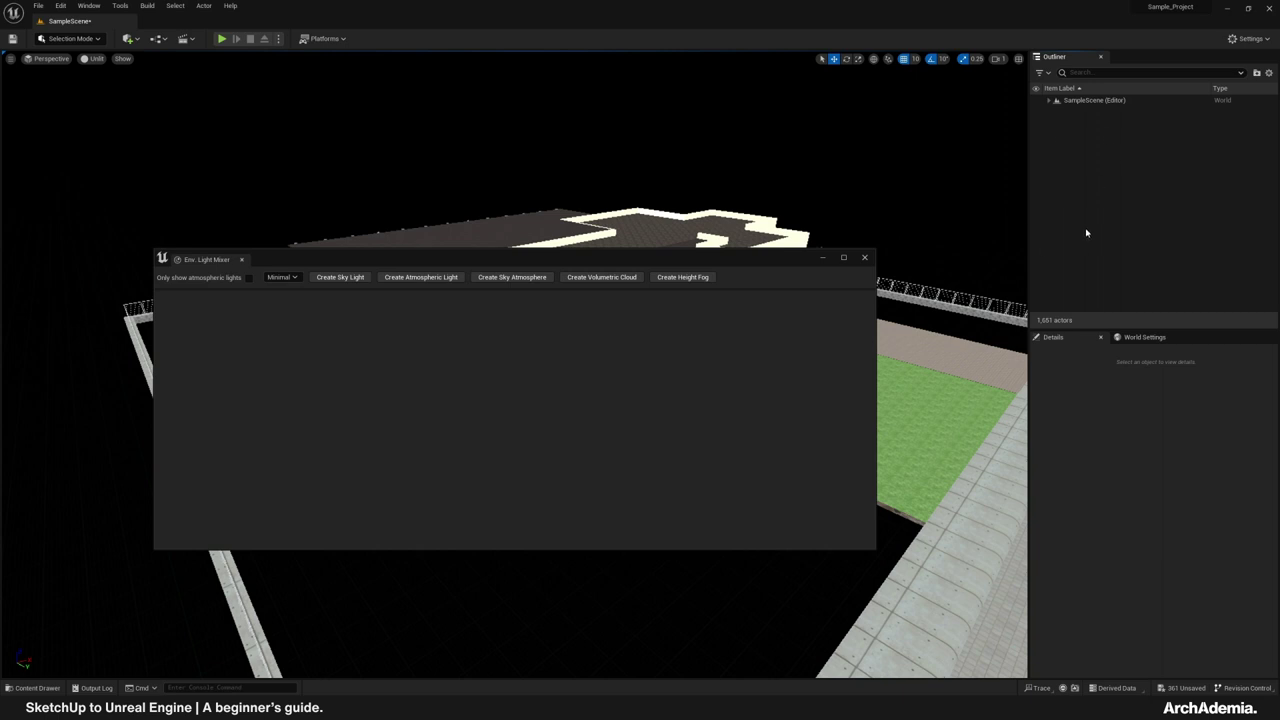
Create a sky light, sky atmosphere, atmospheric light, volumetric cloud and height fog with the Env. Light Mixer, and close it.
left_click(332, 279)
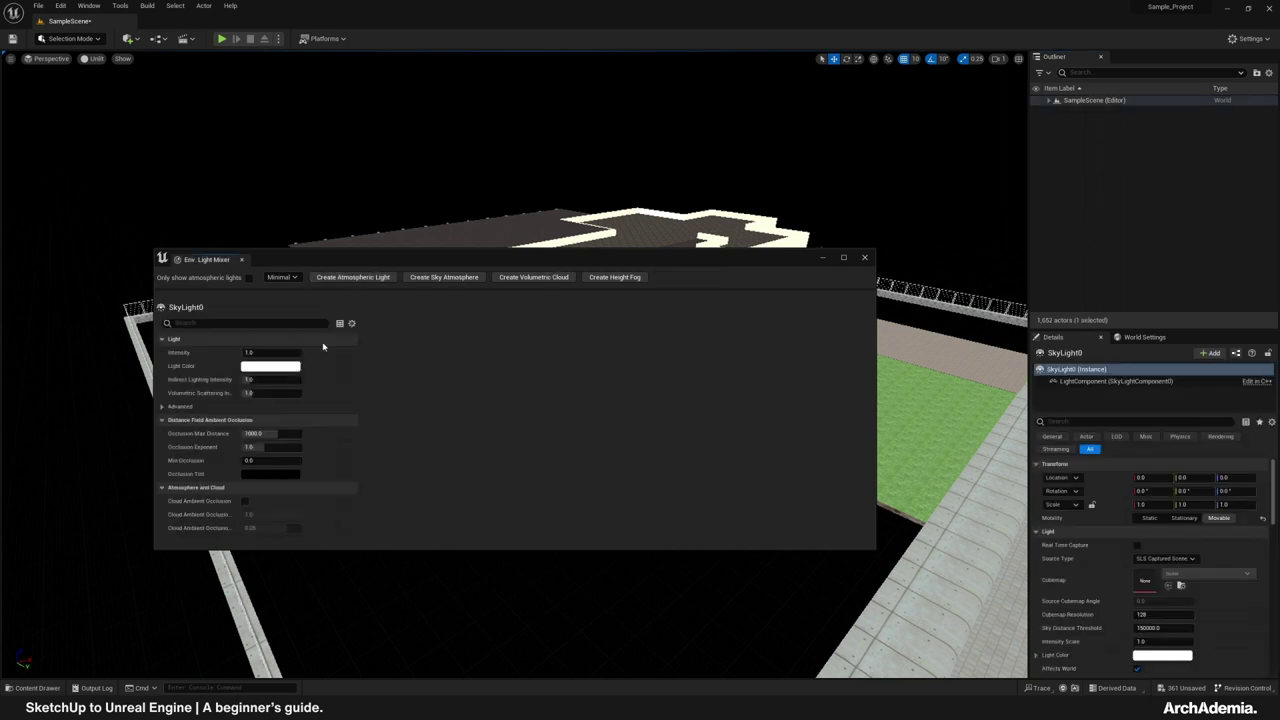
left_click(436, 277)
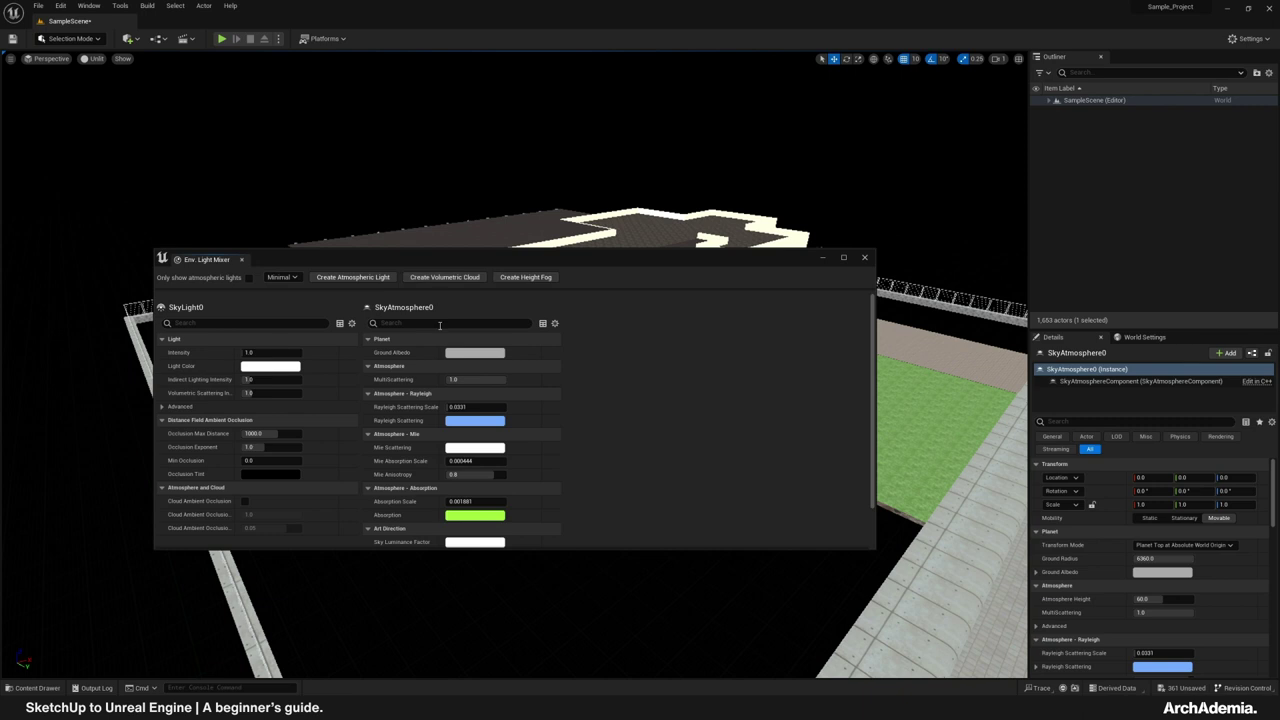
left_click(364, 280)
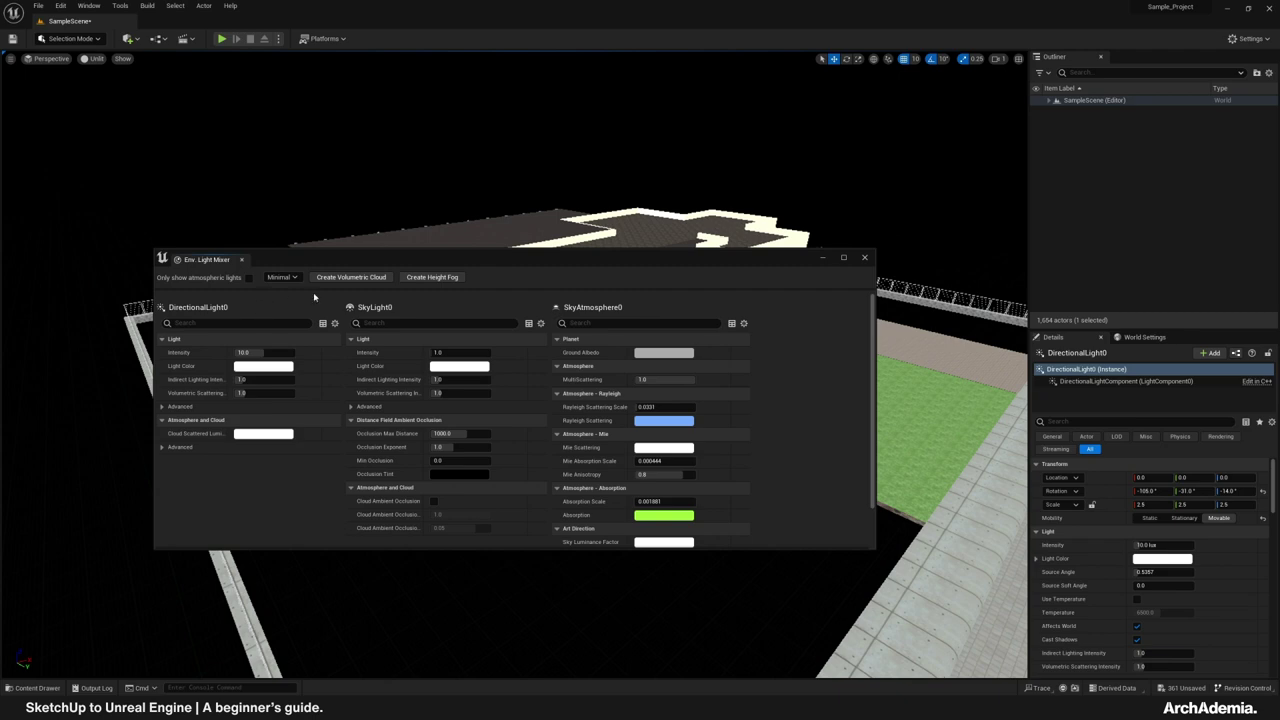
left_click(335, 278)
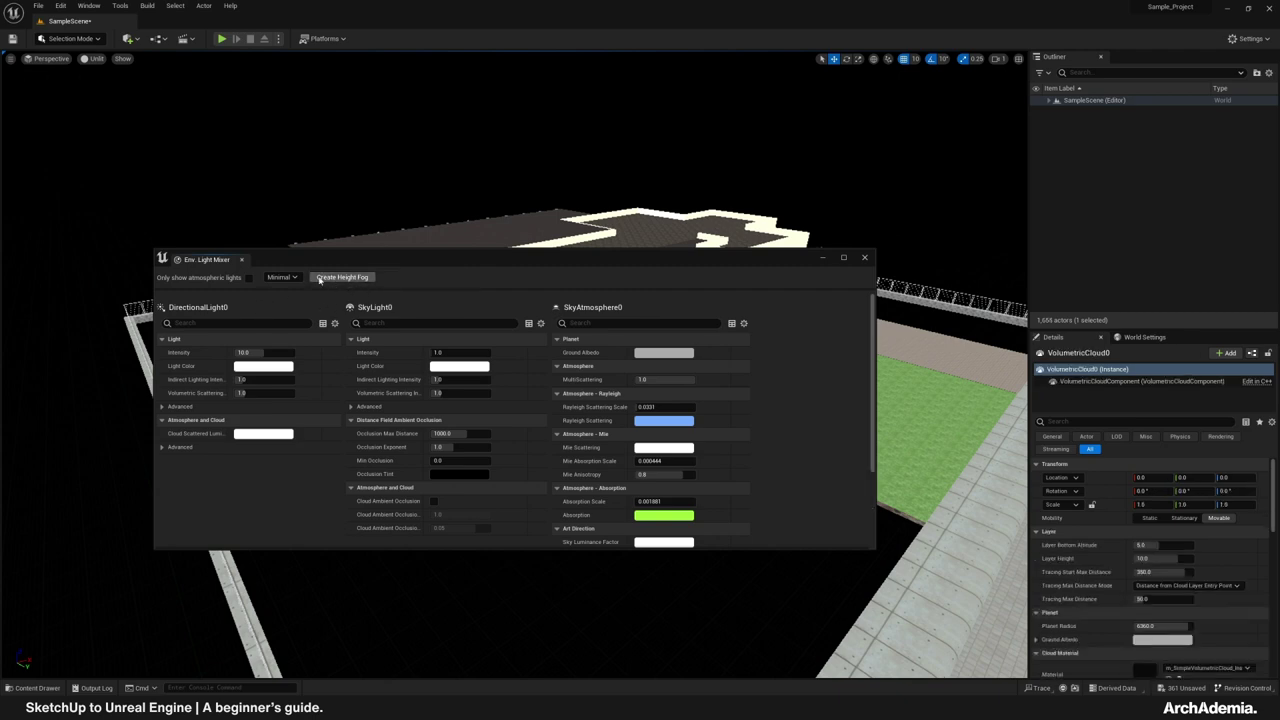
left_click(342, 278)
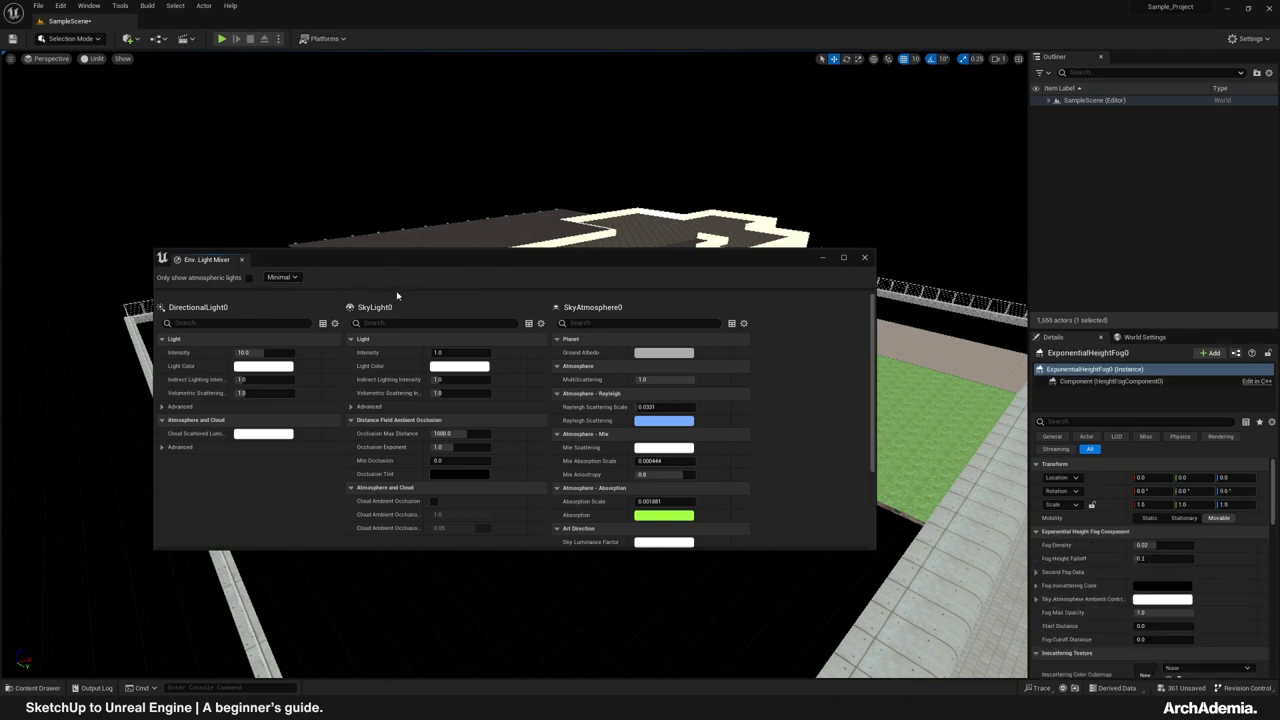
left_click(865, 258)
Switch the viewport to the Lit view mode and look over the house under the new sky environment.
left_click(88, 59)
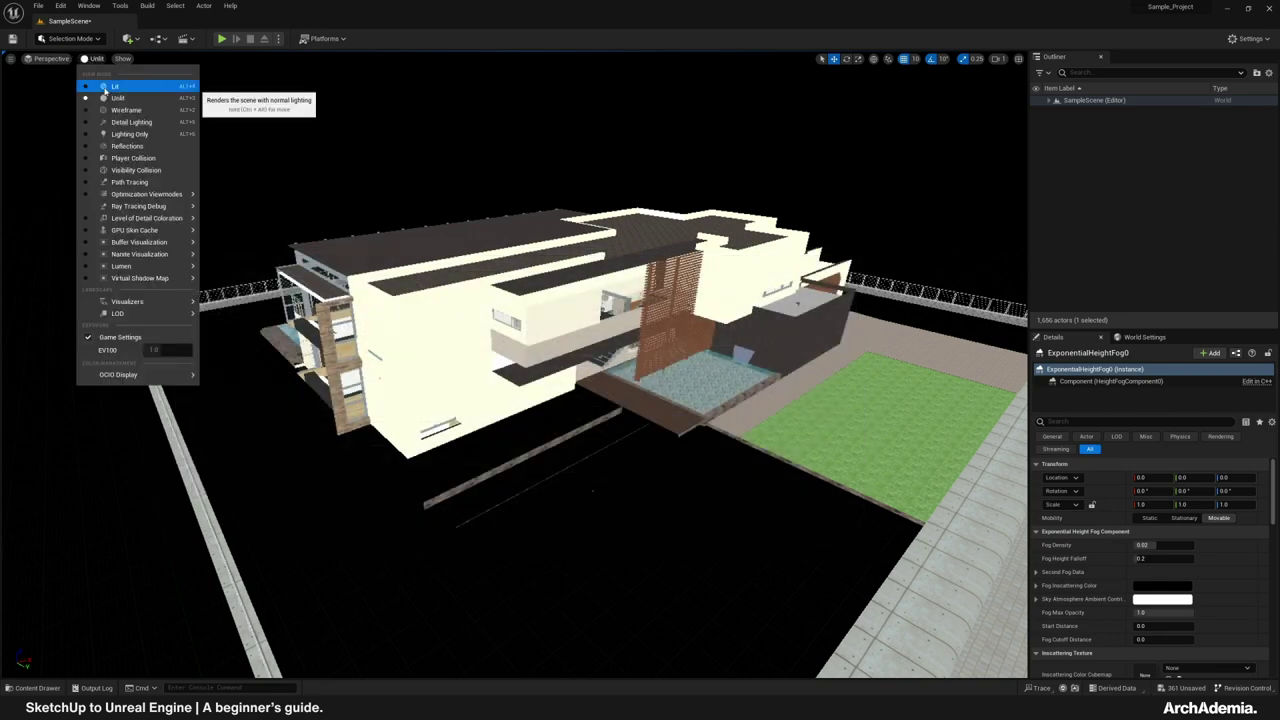
left_click(106, 87)
middle_click_drag(583, 347, 590, 398)
right_click_drag(583, 347, 390, 250)
right_click_drag(590, 349, 630, 450)
mouse_move(496, 334)
right_mouse_down()
mouse_move(680, 345)
mouse_move(550, 380)
mouse_move(496, 334)
right_mouse_up()
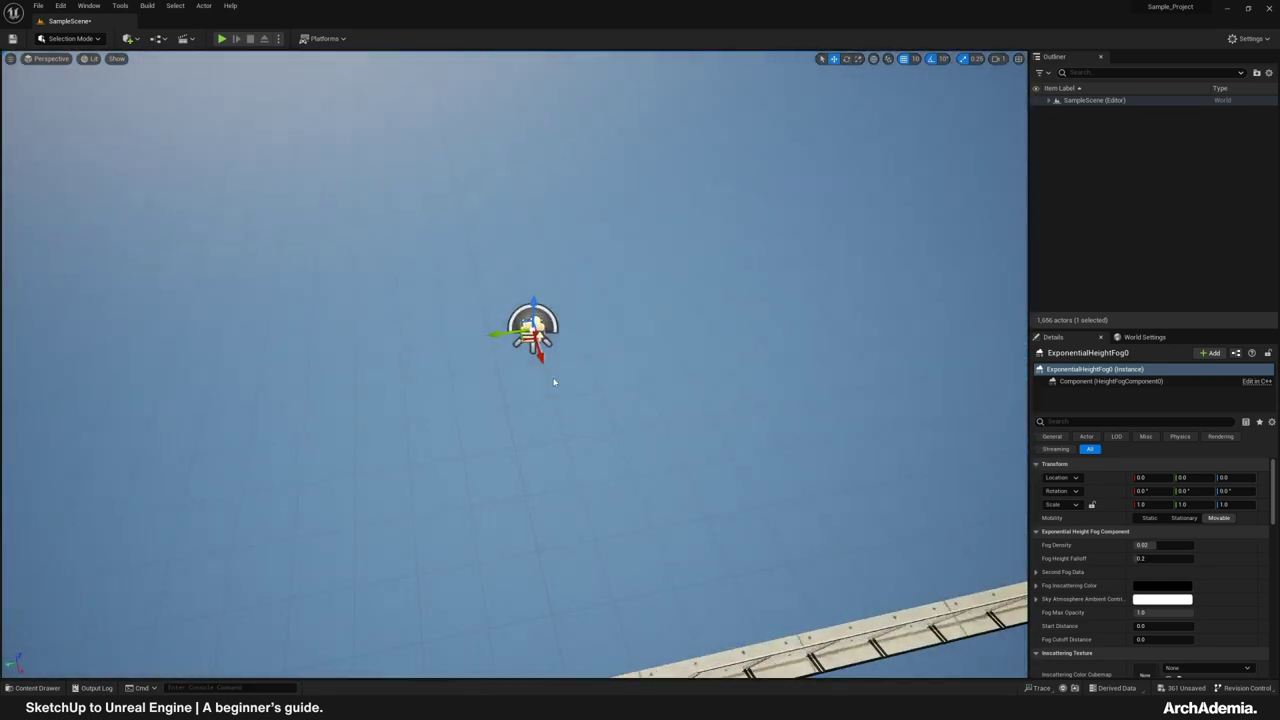
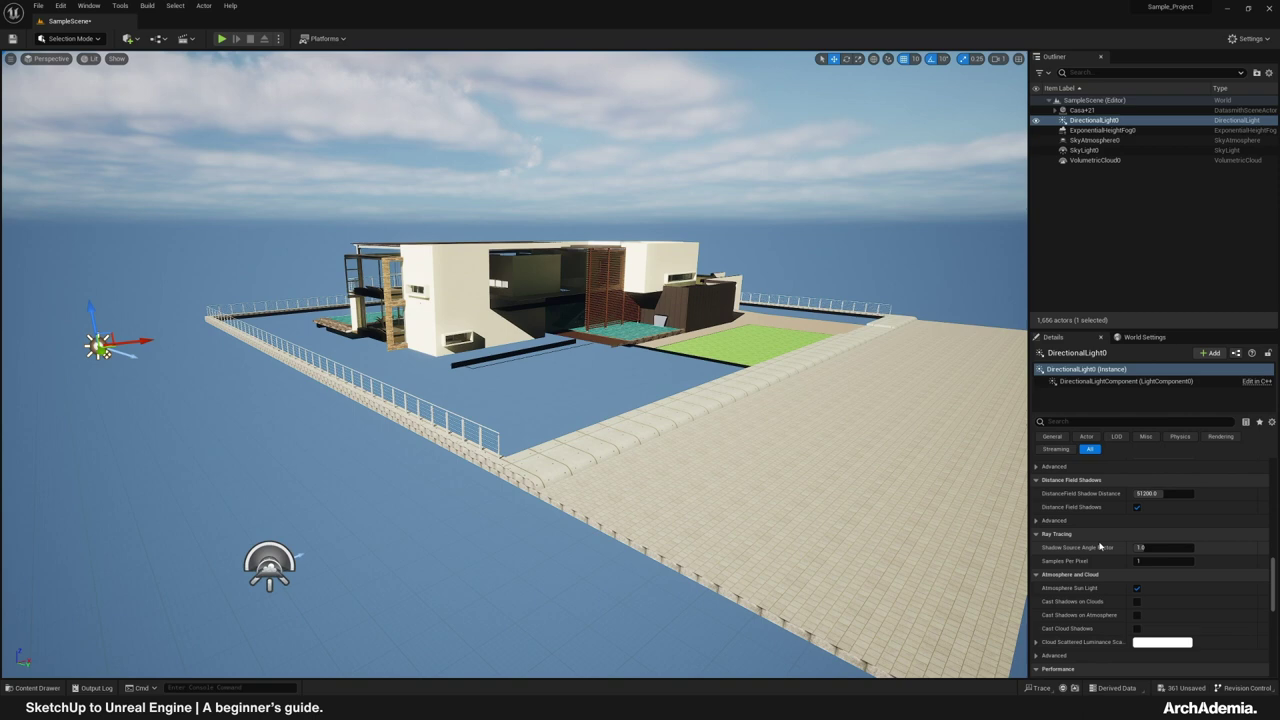
Set the directional light's Y rotation to -10° to give a low sun.
scroll(1065, 596, "down", 1)
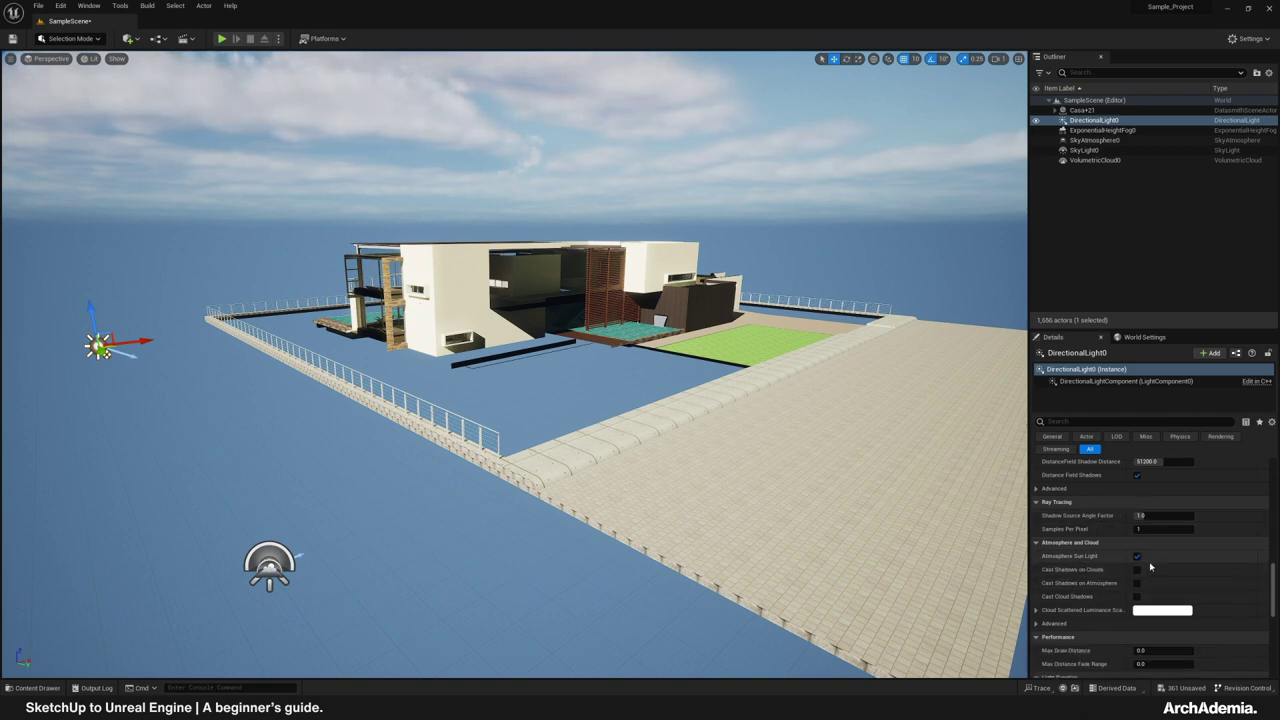
left_click_drag(1273, 594, 1268, 482)
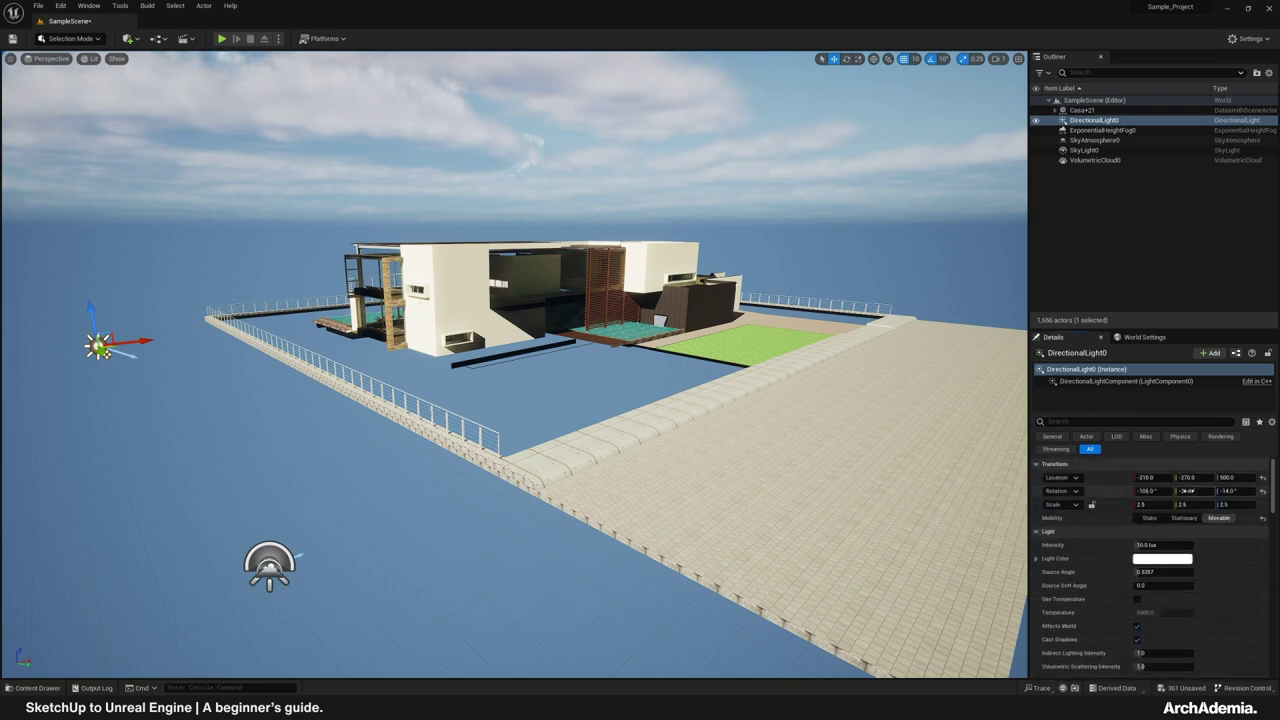
left_click_drag(1185, 490, 1232, 490)
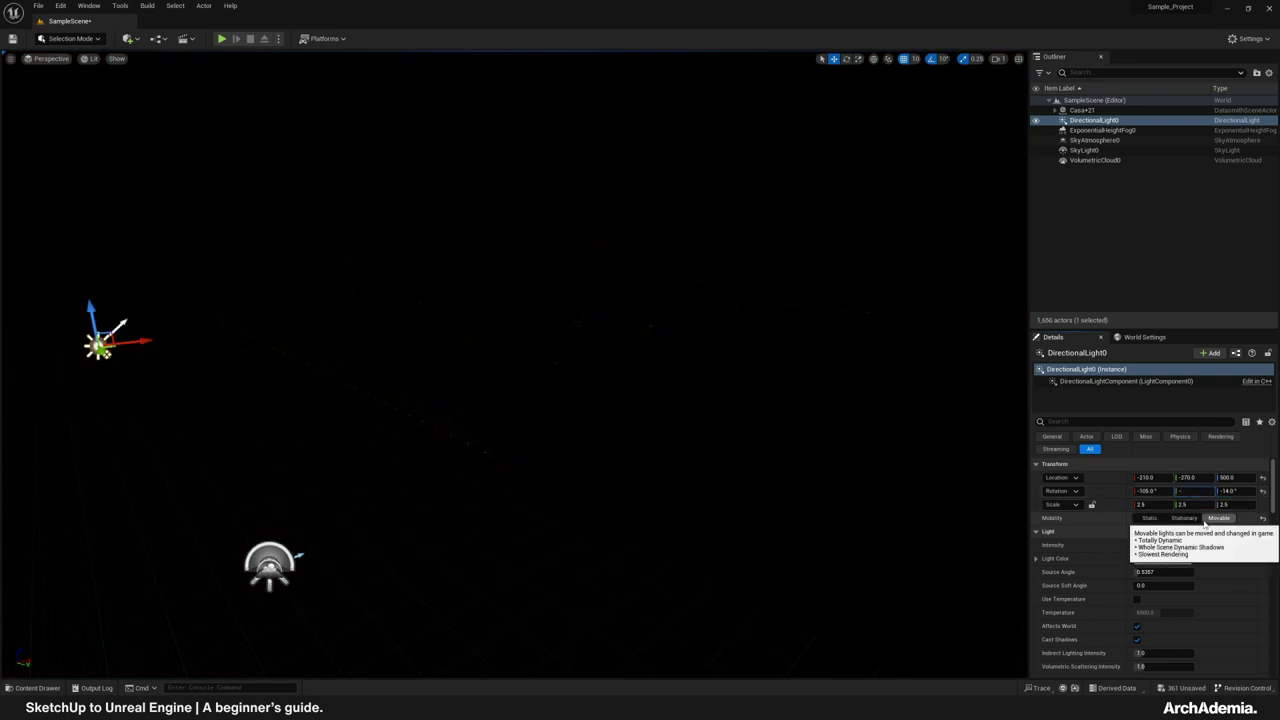
key("Return")
type("-10")
key("Return")
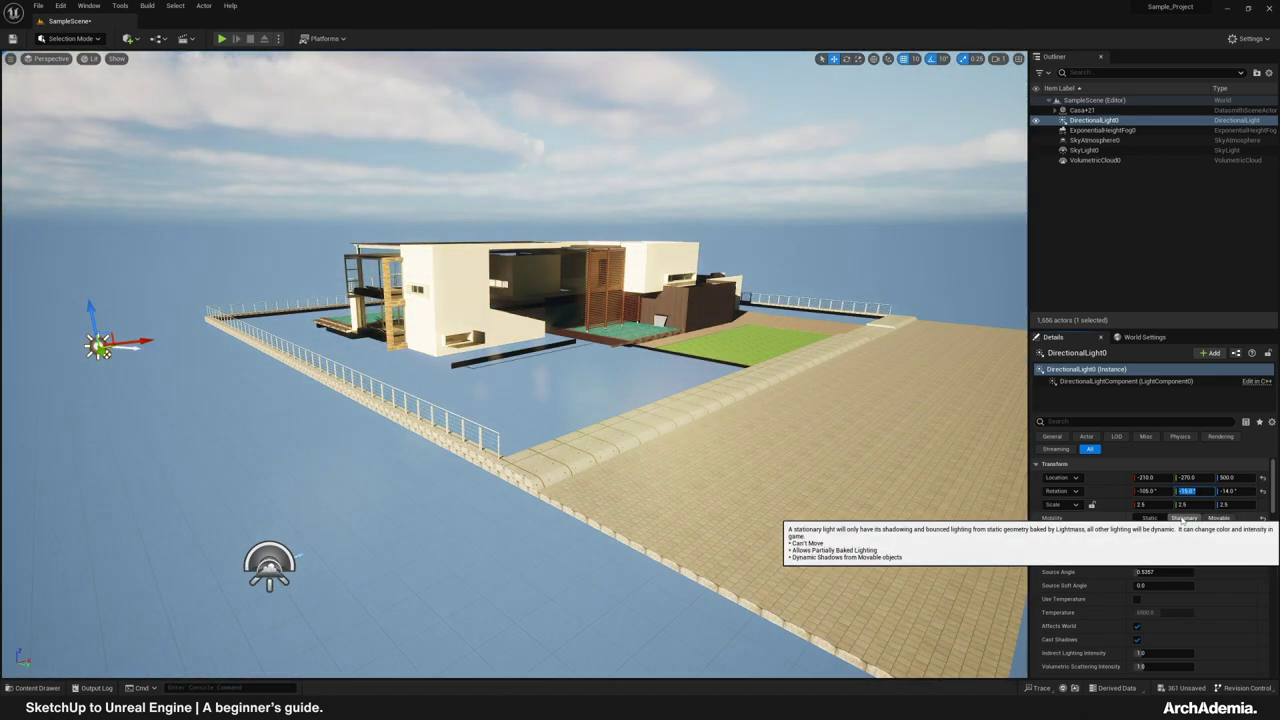
type("10.0 lux")
key("Return")
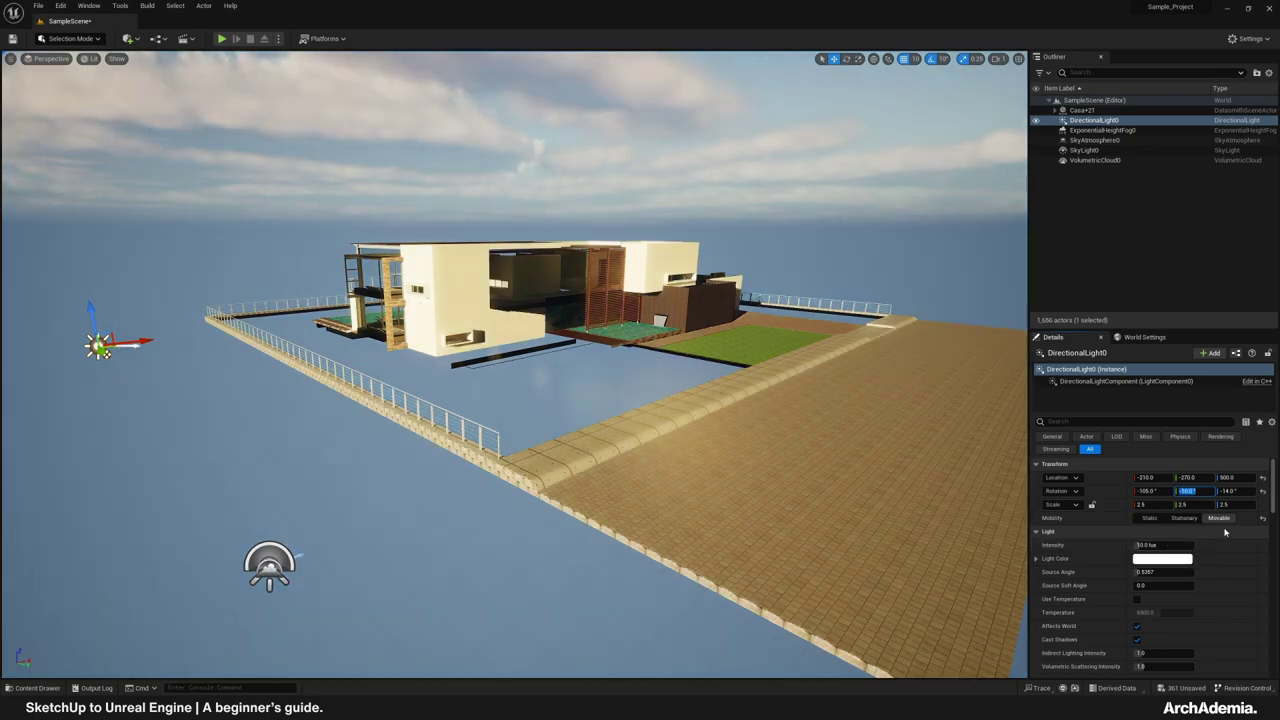
Rotate the directional light about its vertical axis to a Z rotation of about -144°.
mouse_move(538, 454)
right_mouse_down()
mouse_move(510, 310)
mouse_move(490, 400)
mouse_move(538, 454)
mouse_move(515, 320)
mouse_move(545, 457)
right_mouse_up()
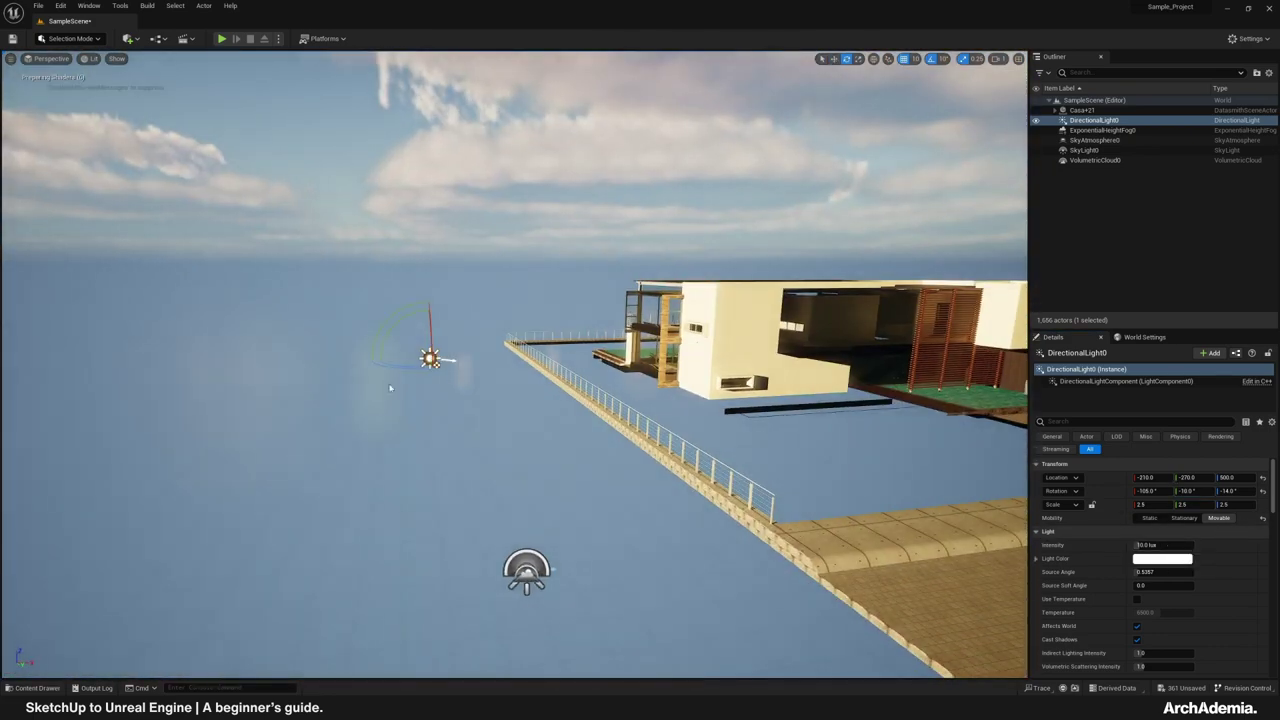
left_click_drag(398, 366, 386, 419)
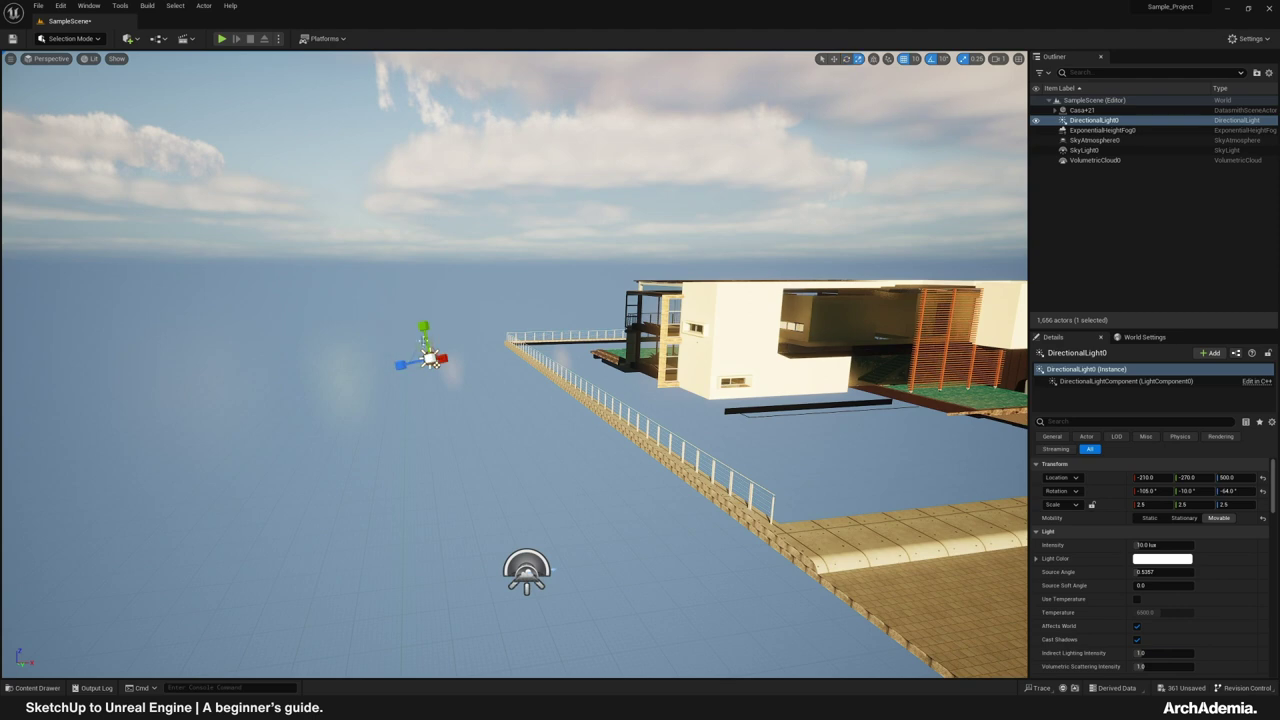
key("e")
right_click_drag(411, 340, 528, 455)
mouse_move(457, 421)
left_mouse_down()
mouse_move(446, 402)
mouse_move(544, 404)
mouse_move(447, 405)
left_mouse_up()
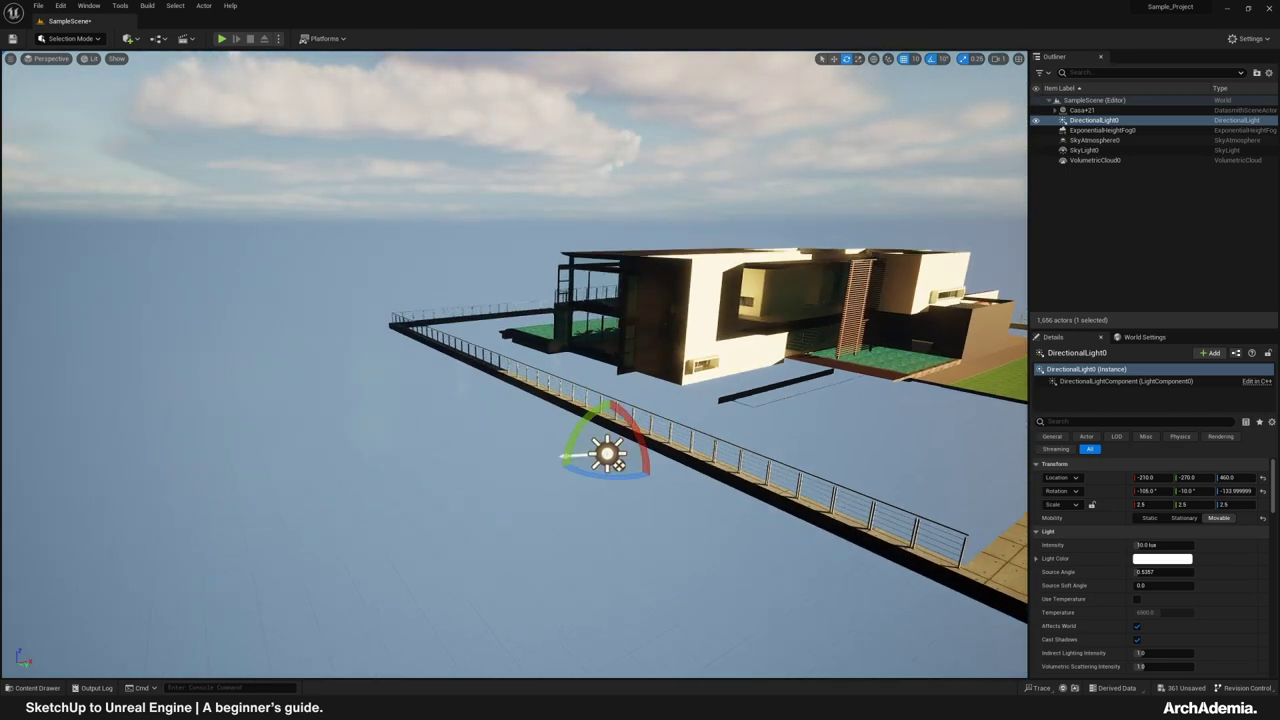
left_click_drag(618, 478, 632, 476)
Examine how the sunlight falls in the living room, dining area, kitchen and terrace from several interior viewpoints.
scroll(686, 339, "up", 10)
right_click_drag(626, 336, 680, 345)
scroll(583, 323, "up", 10)
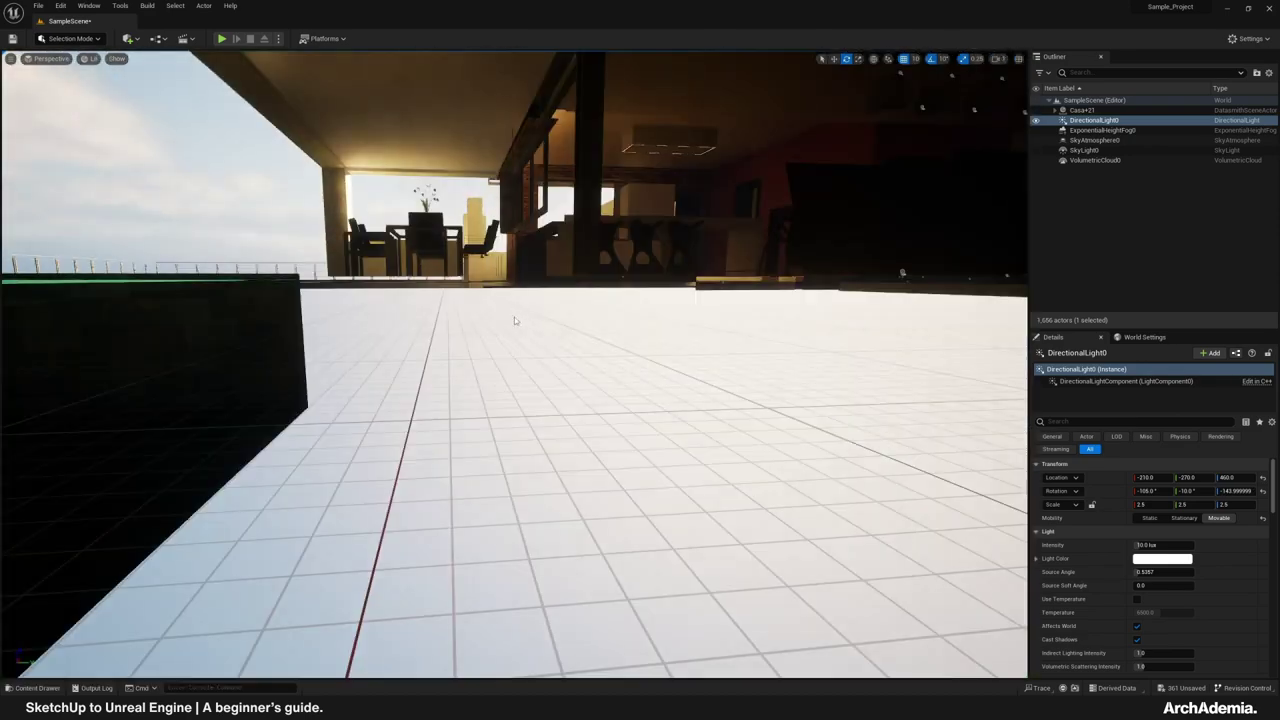
middle_click_drag(515, 320, 586, 377)
scroll(586, 377, "up", 5)
right_click_drag(586, 377, 520, 375)
scroll(520, 375, "down", 8)
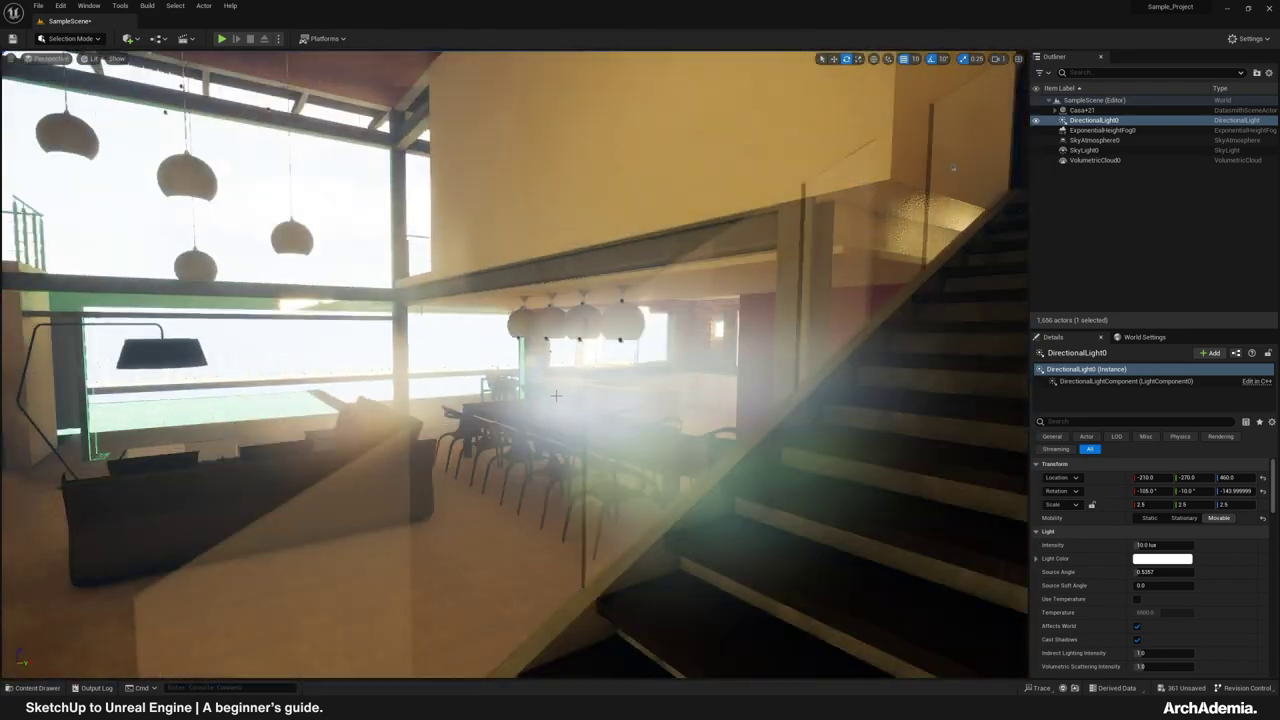
scroll(525, 465, "up", 10)
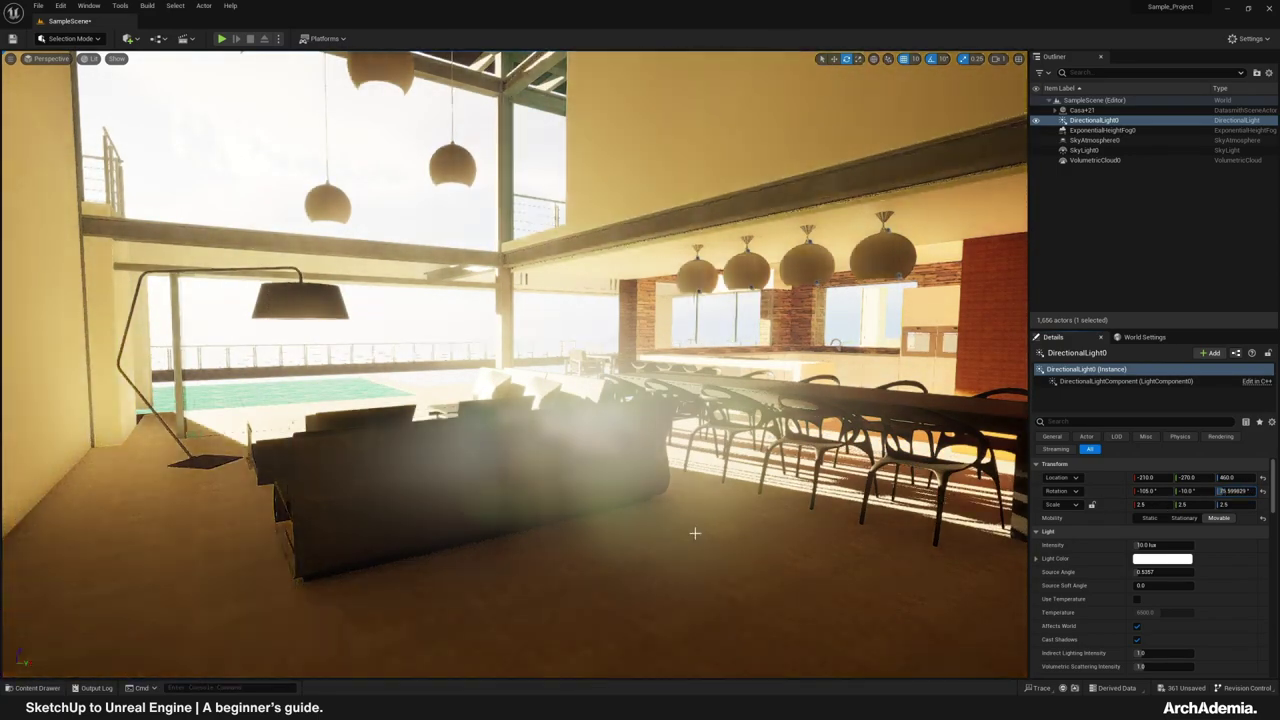
right_click_drag(695, 533, 765, 515)
scroll(684, 528, "up", 5)
right_click_drag(684, 528, 765, 500)
right_click_drag(510, 382, 635, 392)
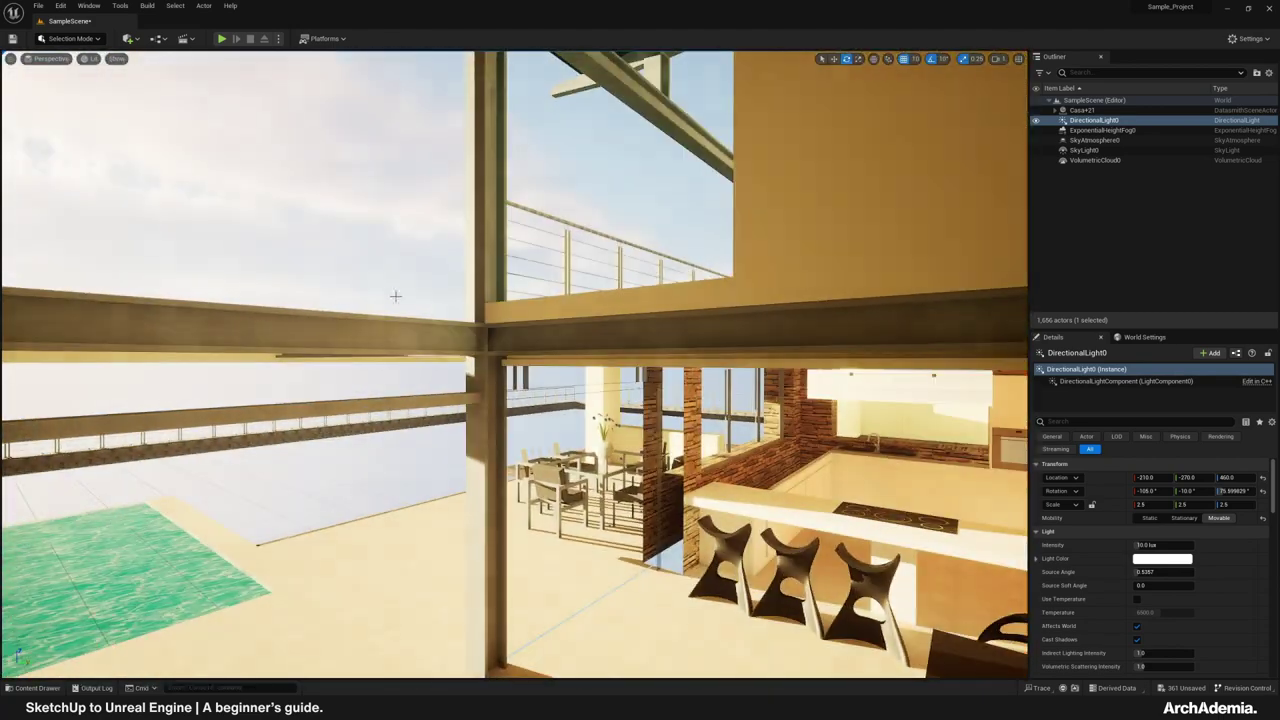
Select the living room's translucent blue glass mesh and turn off its Cast Shadow option.
left_click(600, 380)
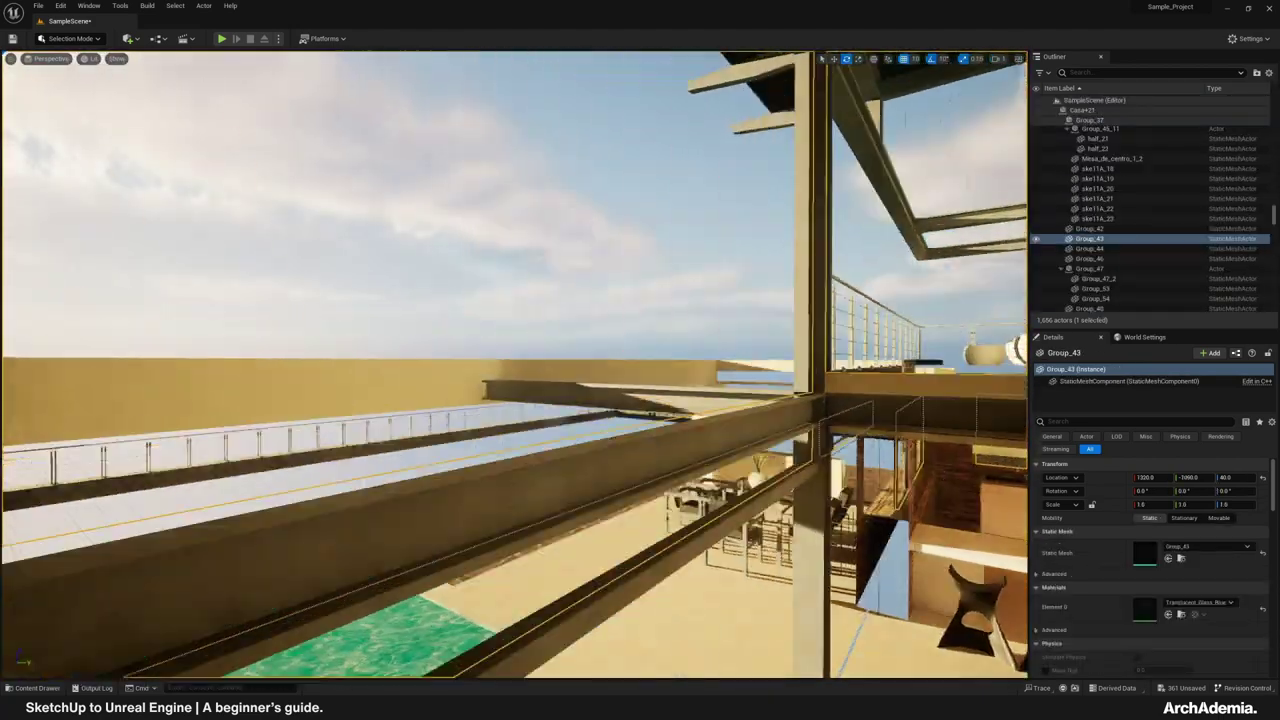
right_click_drag(600, 400, 730, 415)
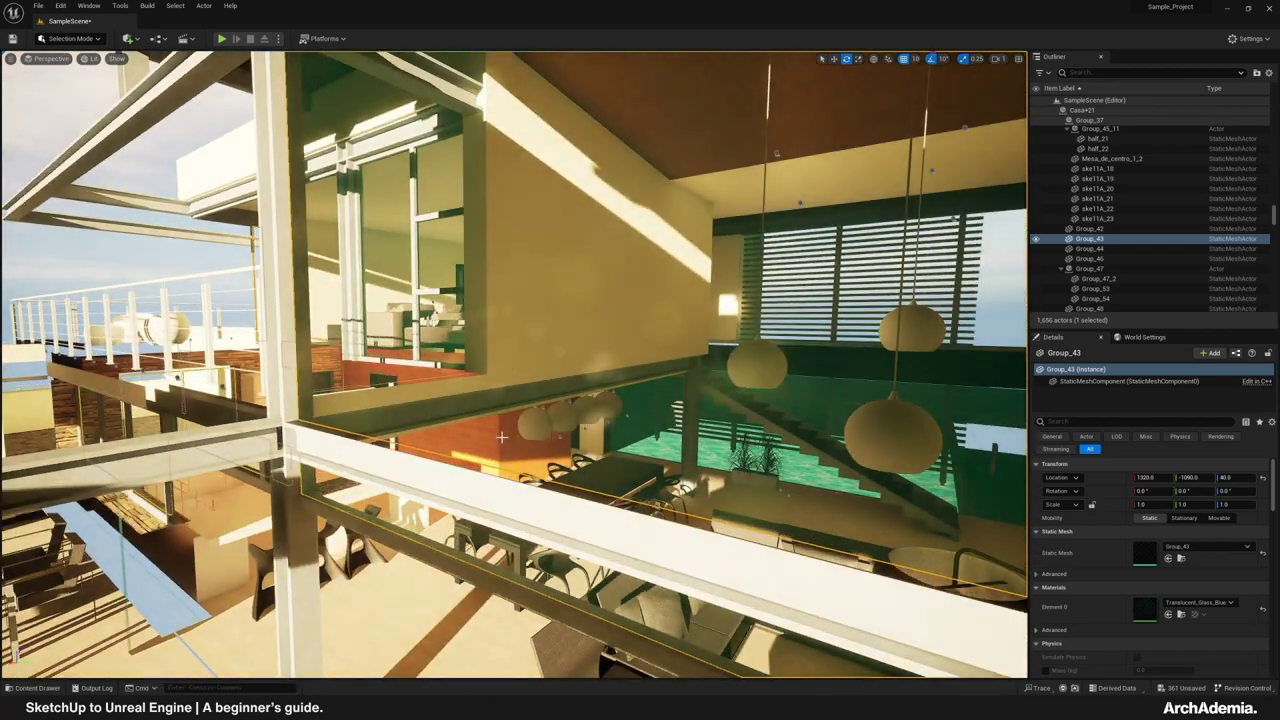
right_click_drag(502, 437, 368, 437)
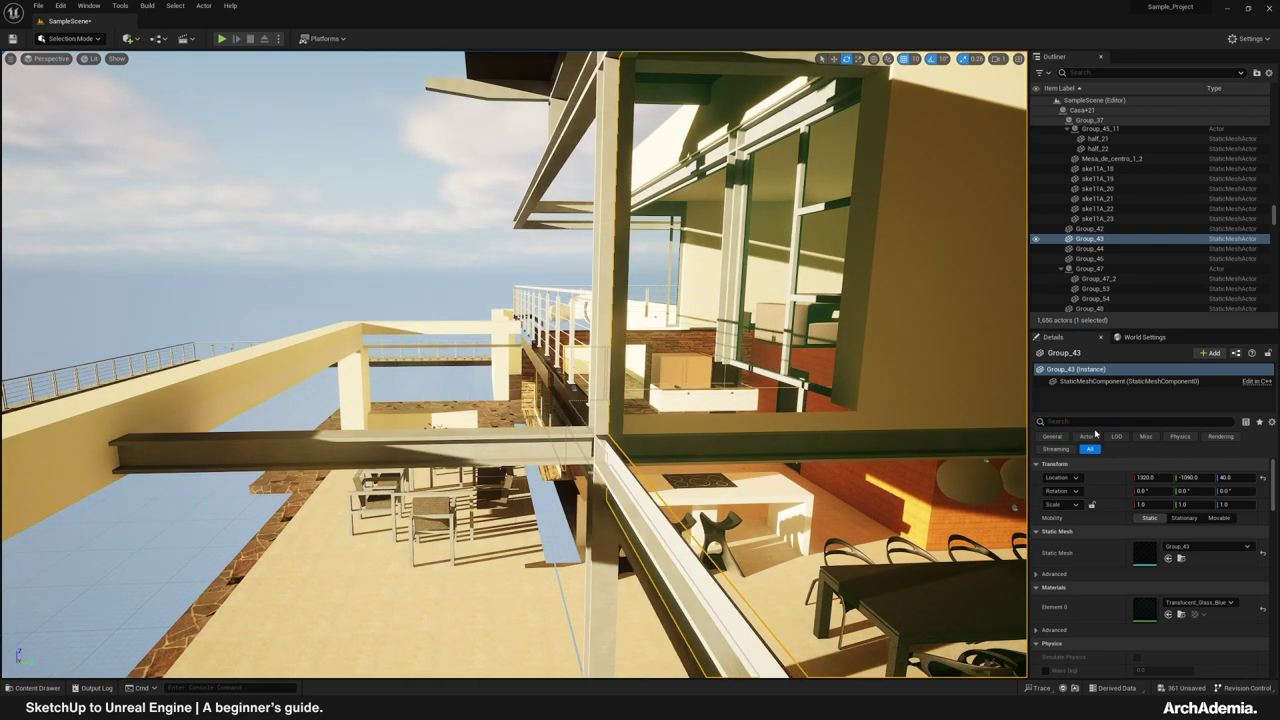
type("cast")
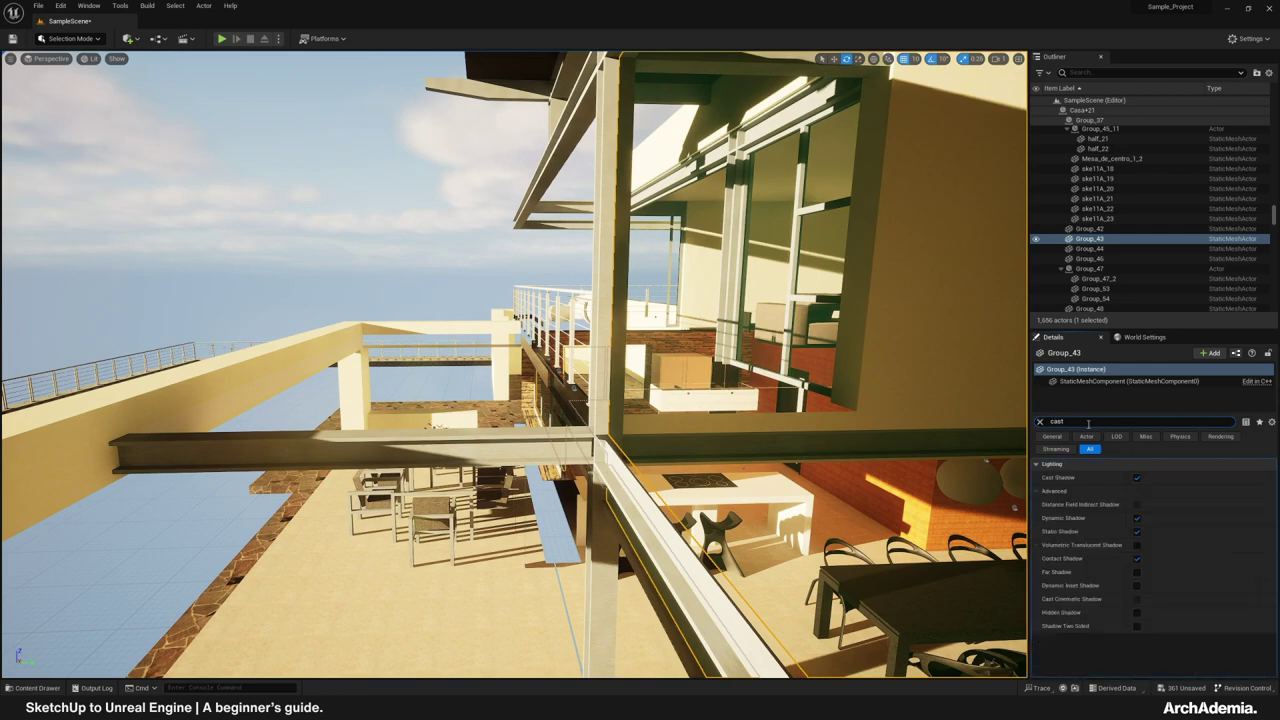
left_click(1138, 479)
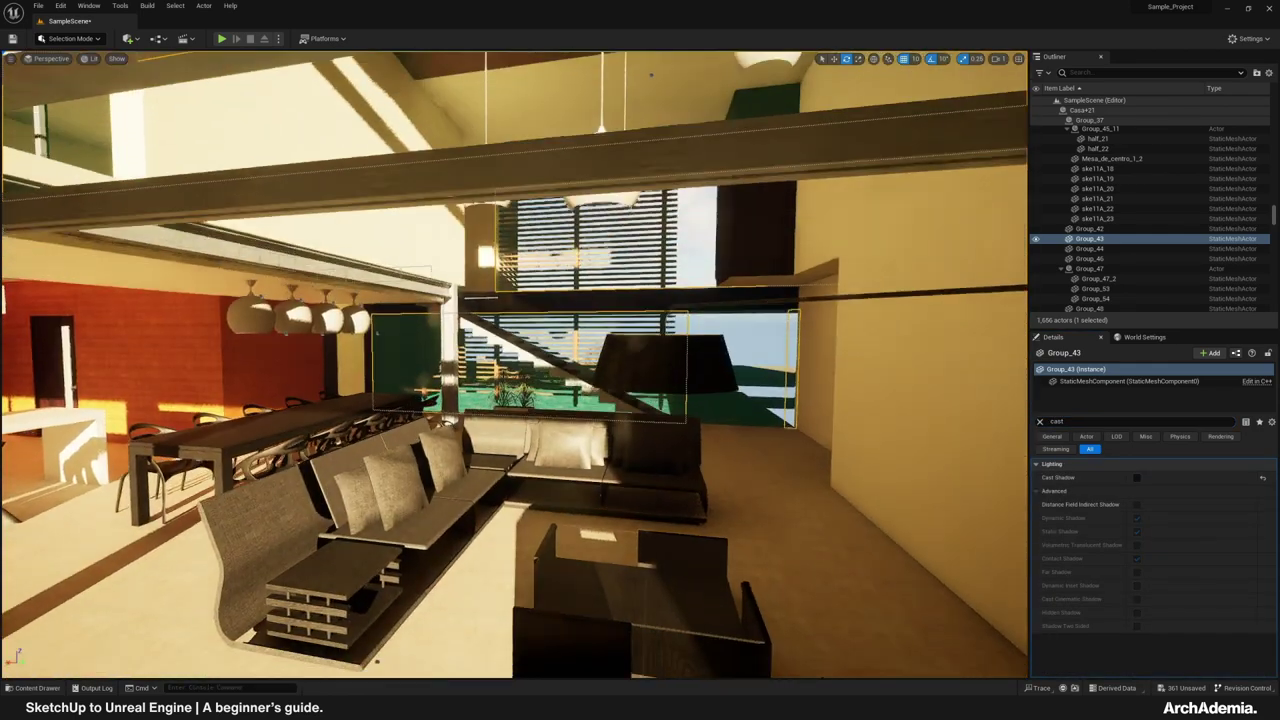
Examine the light reaching the living room through the glass, both from inside and from across the pool.
key("w")
right_click_drag(549, 378, 642, 404)
key("s")
key("e")
key("s")
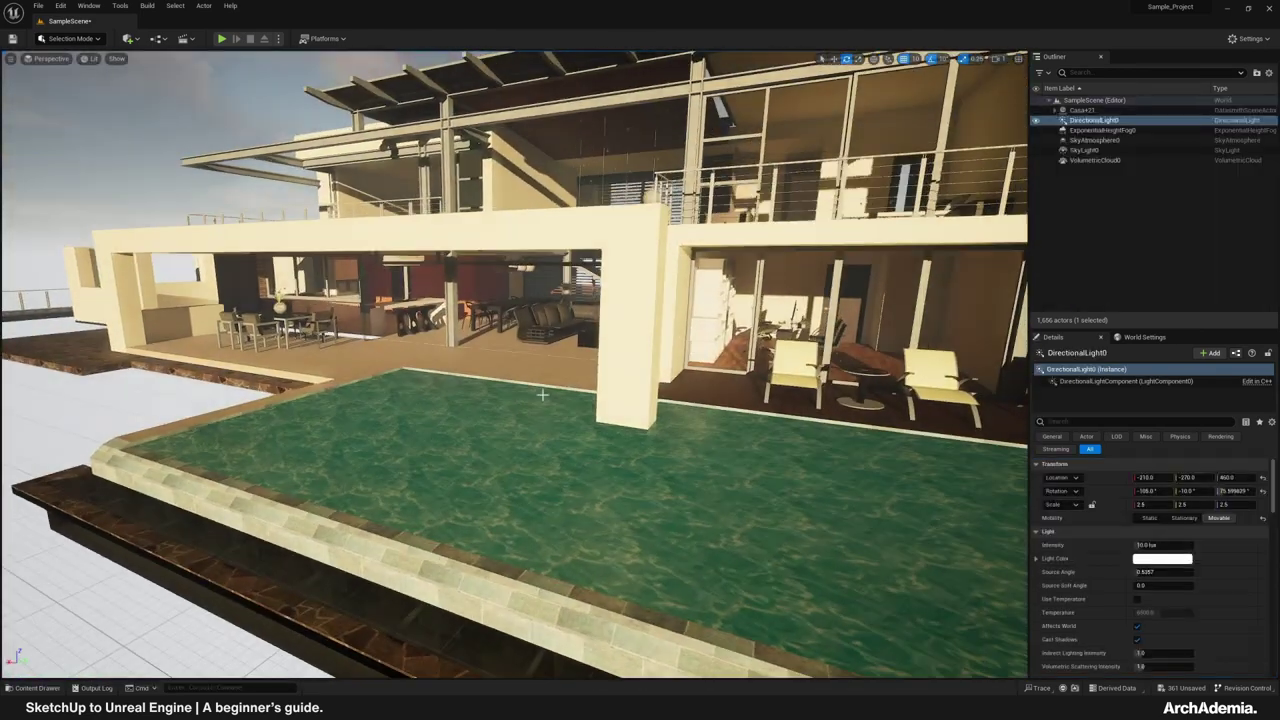
key("w")
right_click_drag(542, 395, 490, 395)
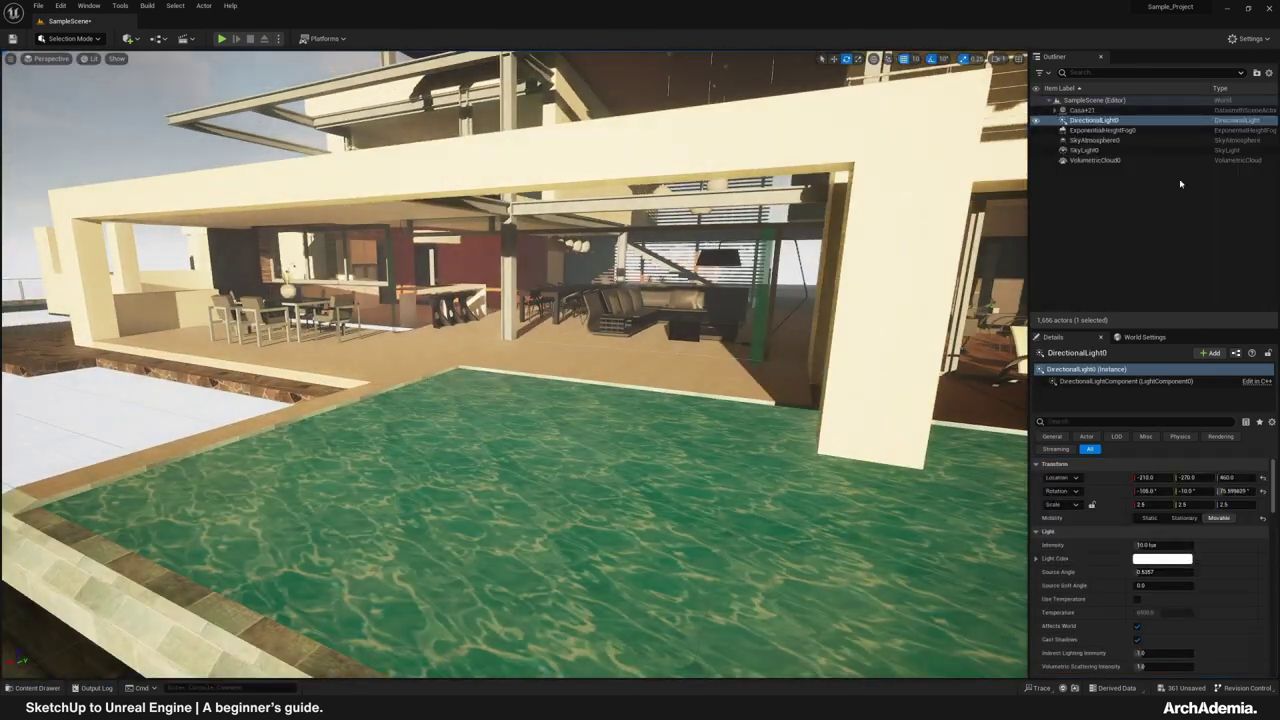
Hide the exponential height fog to compare the horizon and ground without it, and show it again.
left_click(1086, 133)
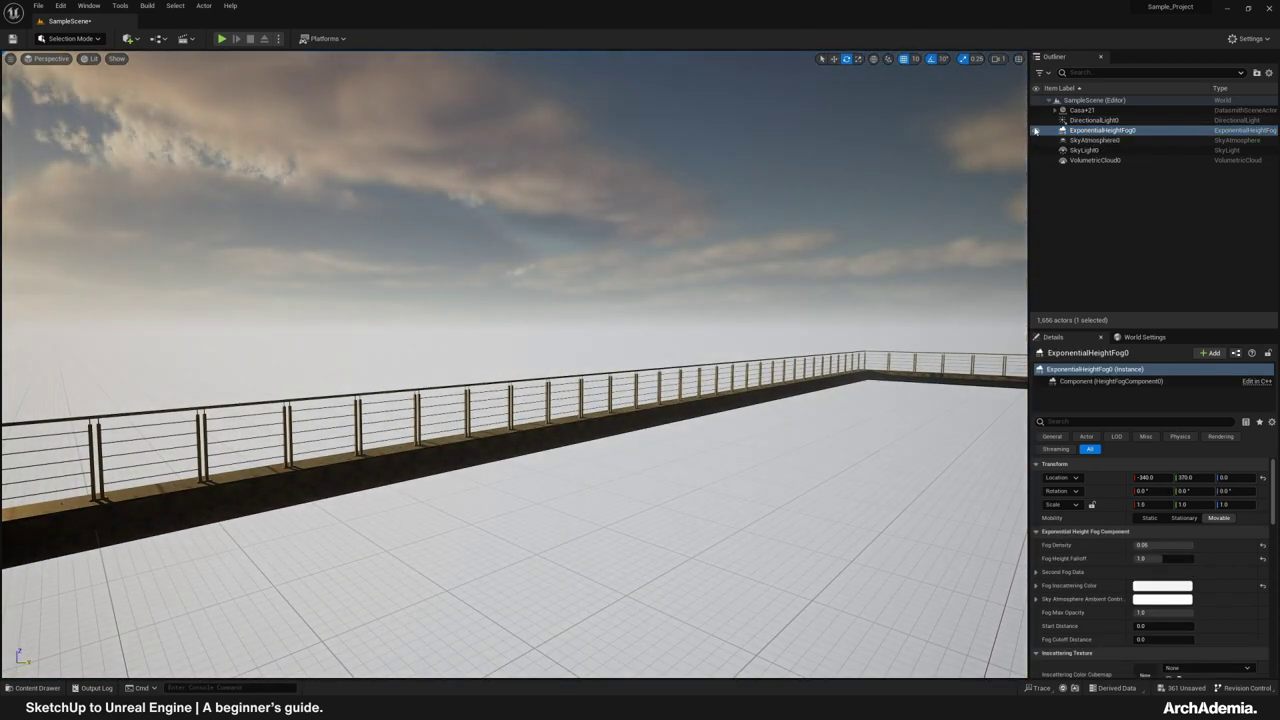
left_click(1036, 131)
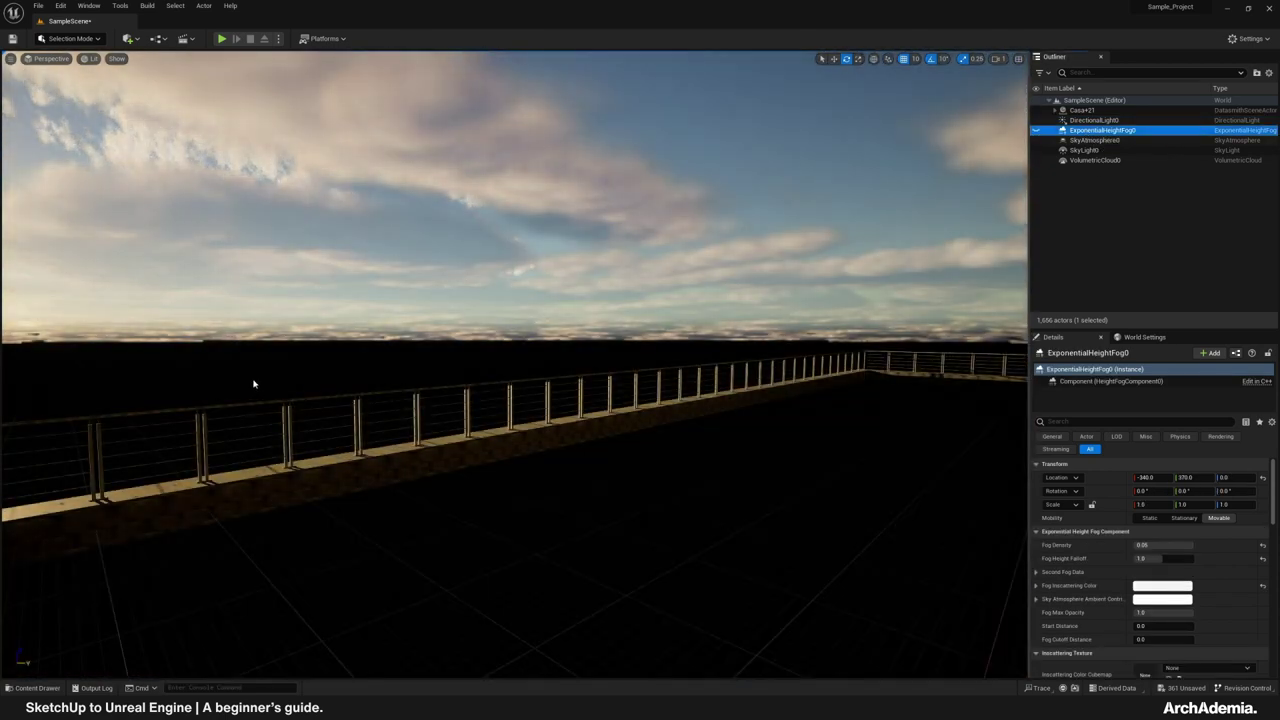
left_click(1036, 131)
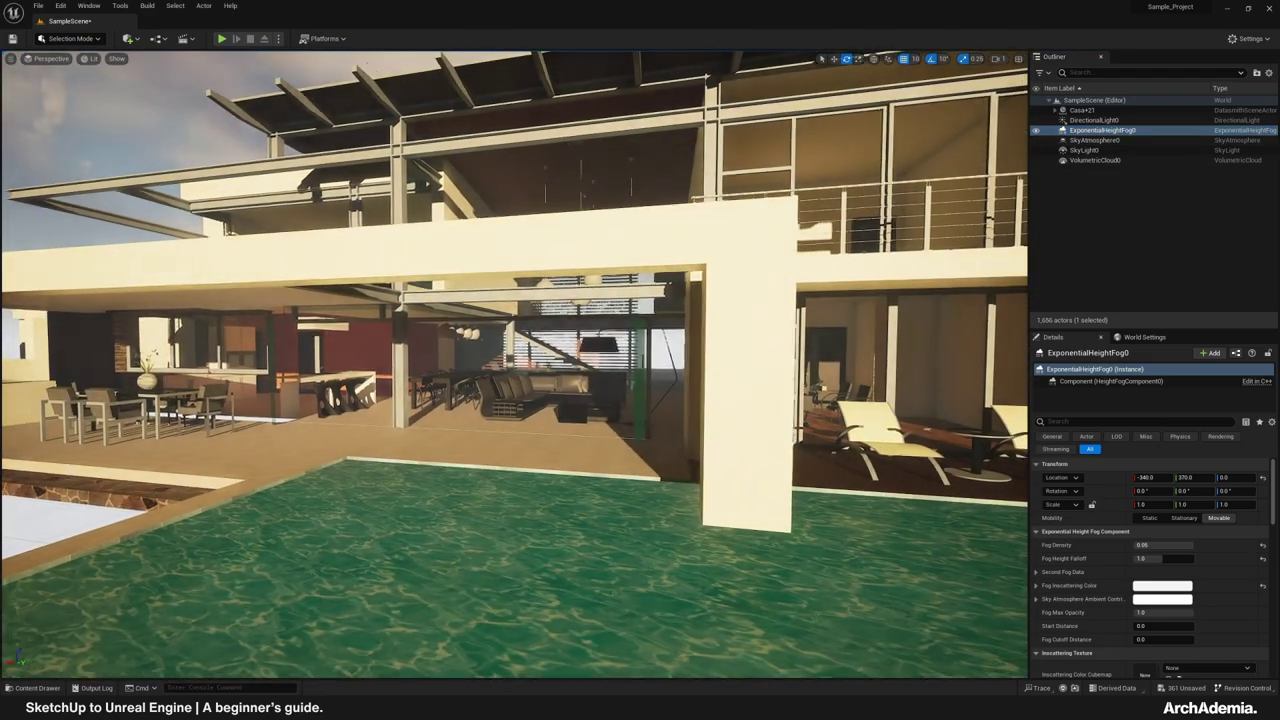
Set the exponential height fog's Fog Density to 0.01.
key("w")
right_click_drag(1020, 565, 1020, 565)
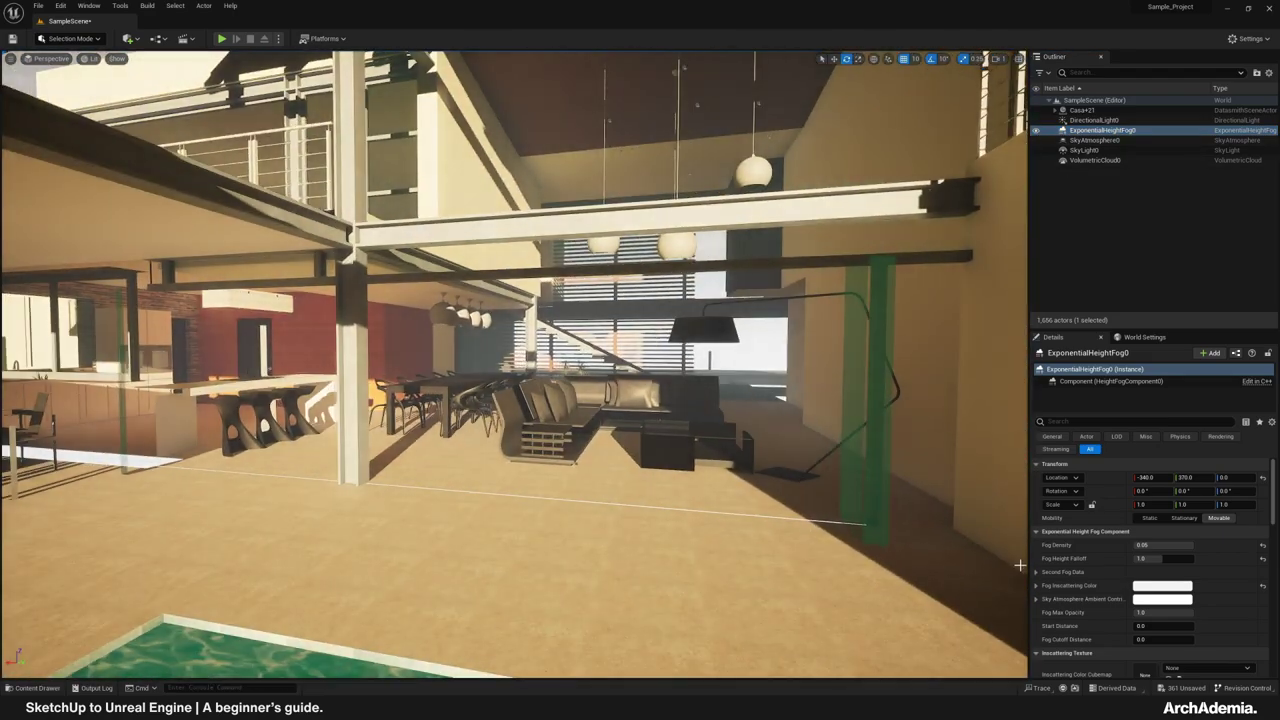
left_click(1169, 543)
type(".01")
key("Return")
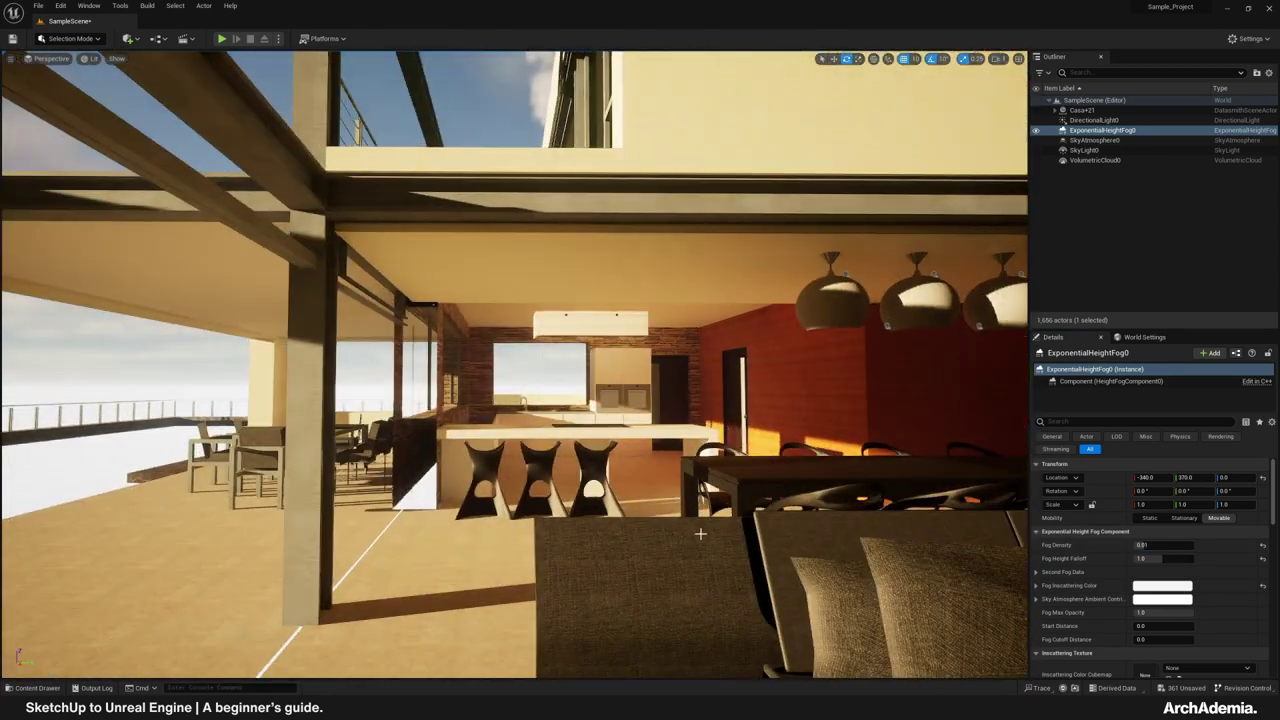
Examine the house's interior, its exterior and the ground surface from above and below for missing faces.
key("s")
right_click_drag(700, 534, 700, 534)
right_click_drag(519, 476, 519, 476)
scroll(519, 476, "up", 8)
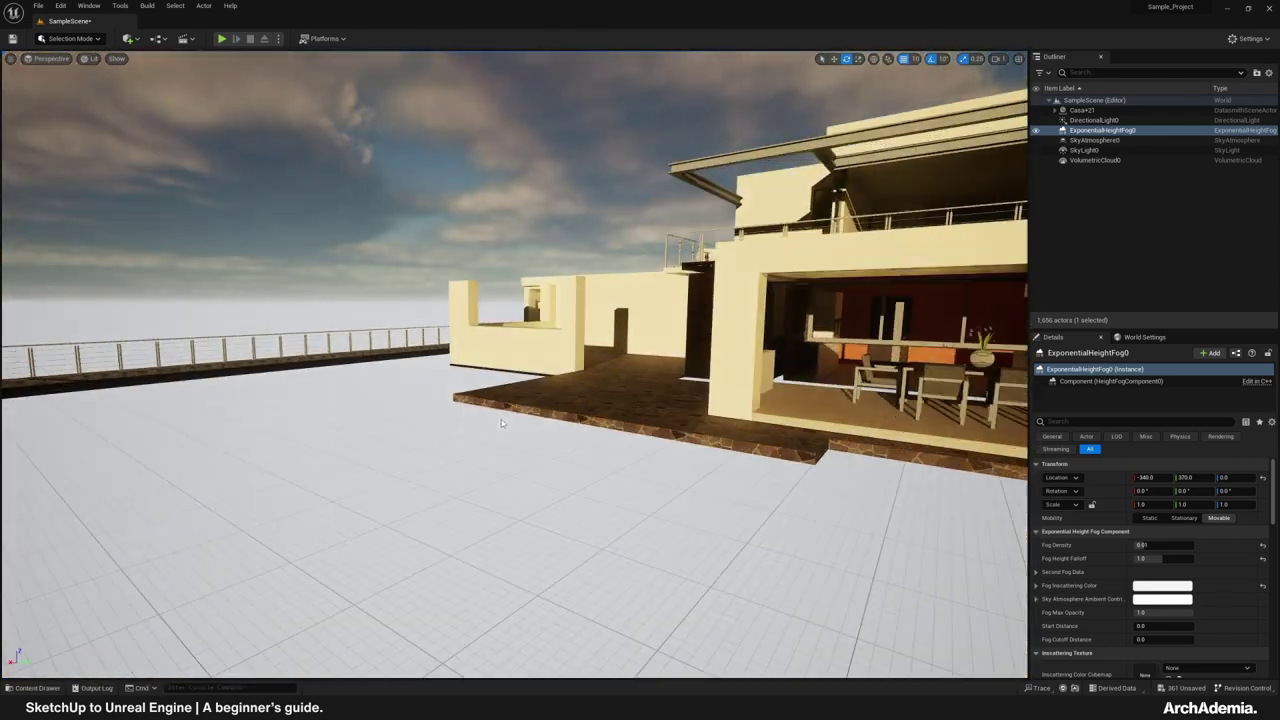
right_click_drag(508, 420, 508, 420)
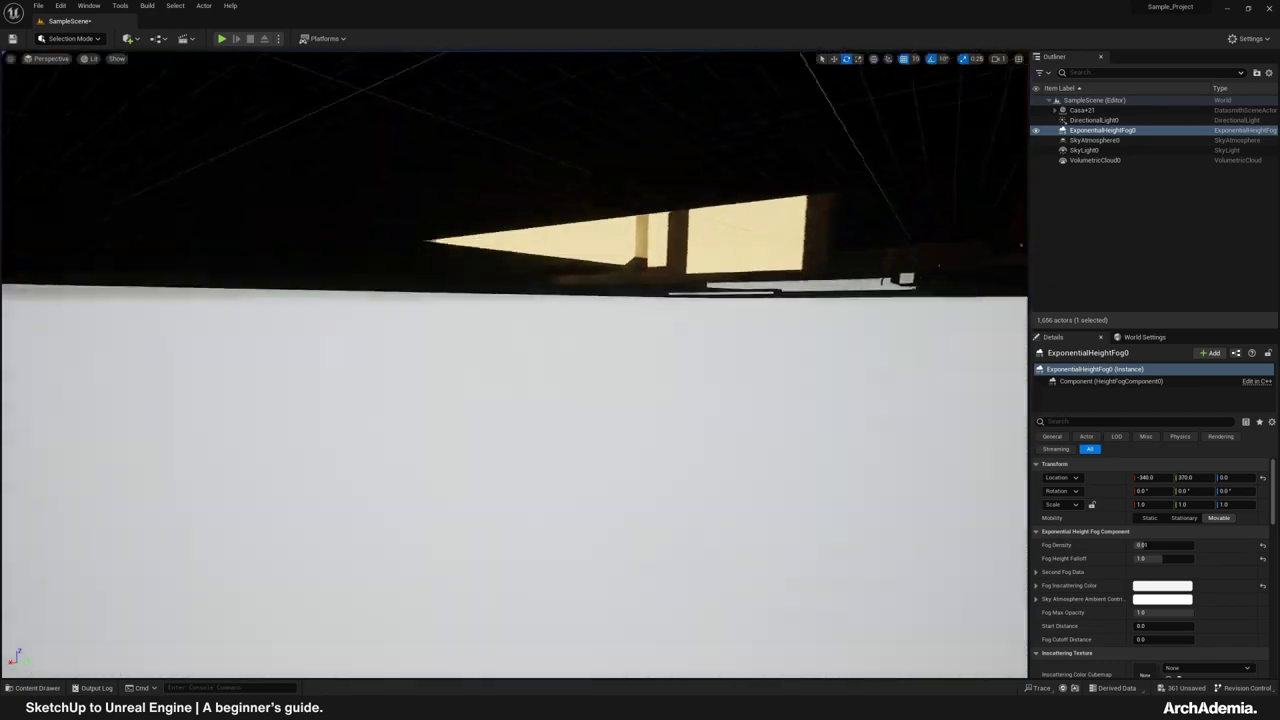
right_click_drag(454, 388, 454, 388)
right_click_drag(472, 297, 472, 297)
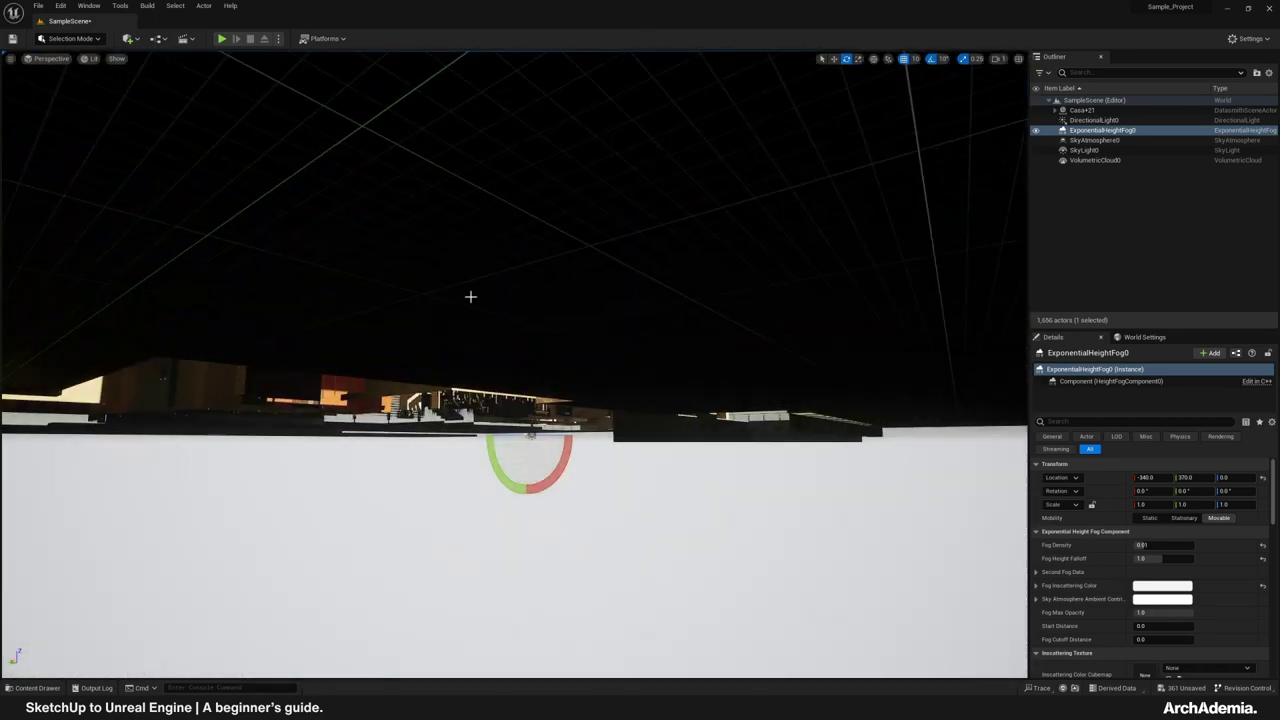
Select the ground mesh Group_47_2, switch to Modeling Mode and start the Triangle Select tool on it.
left_click(472, 297)
right_click_drag(505, 436, 592, 312)
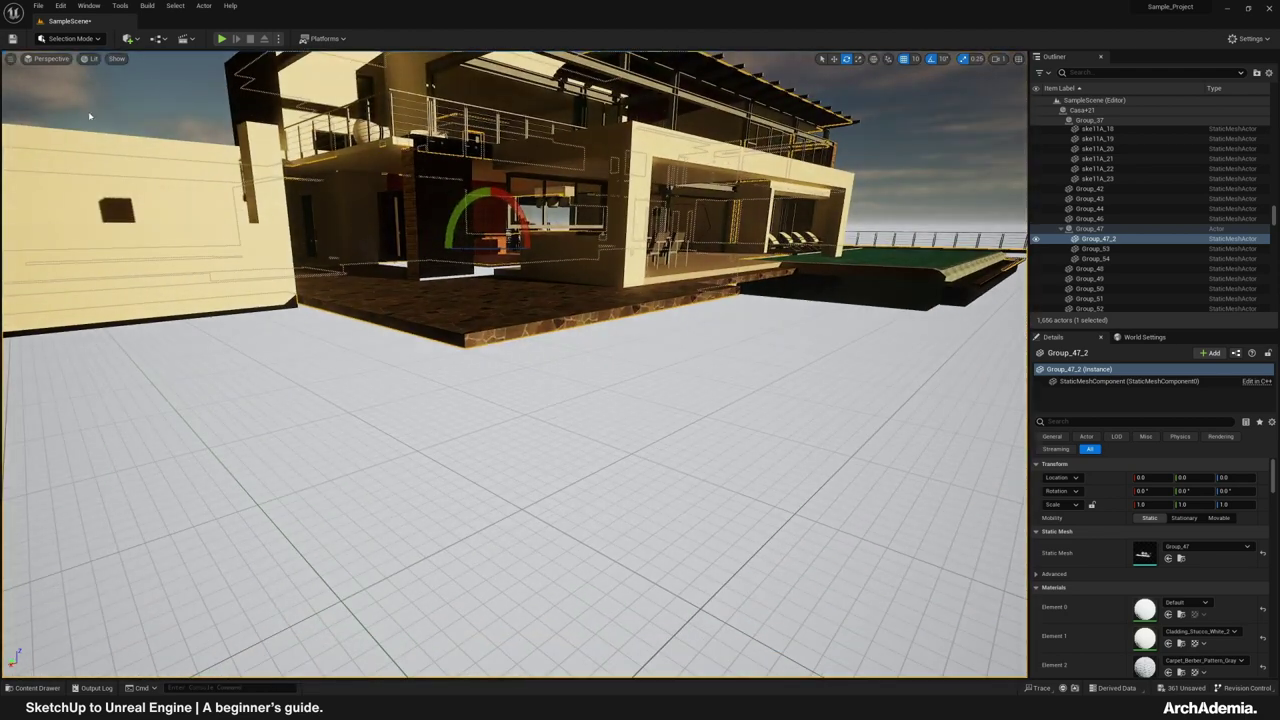
left_click(72, 39)
left_click(72, 97)
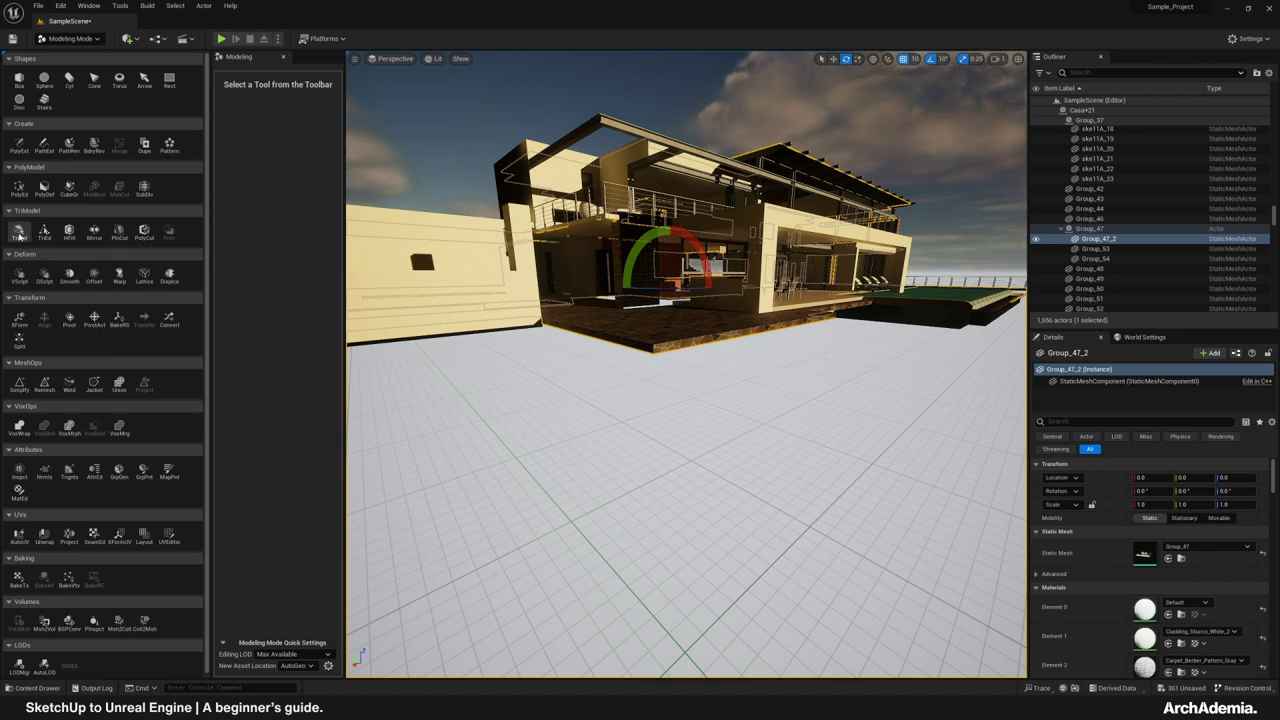
left_click(19, 233)
key("f")
scroll(652, 494, "up", 4)
Brush-select the front, left and right lawn triangles of the ground mesh, flip their normals and accept the edit.
left_click(556, 424)
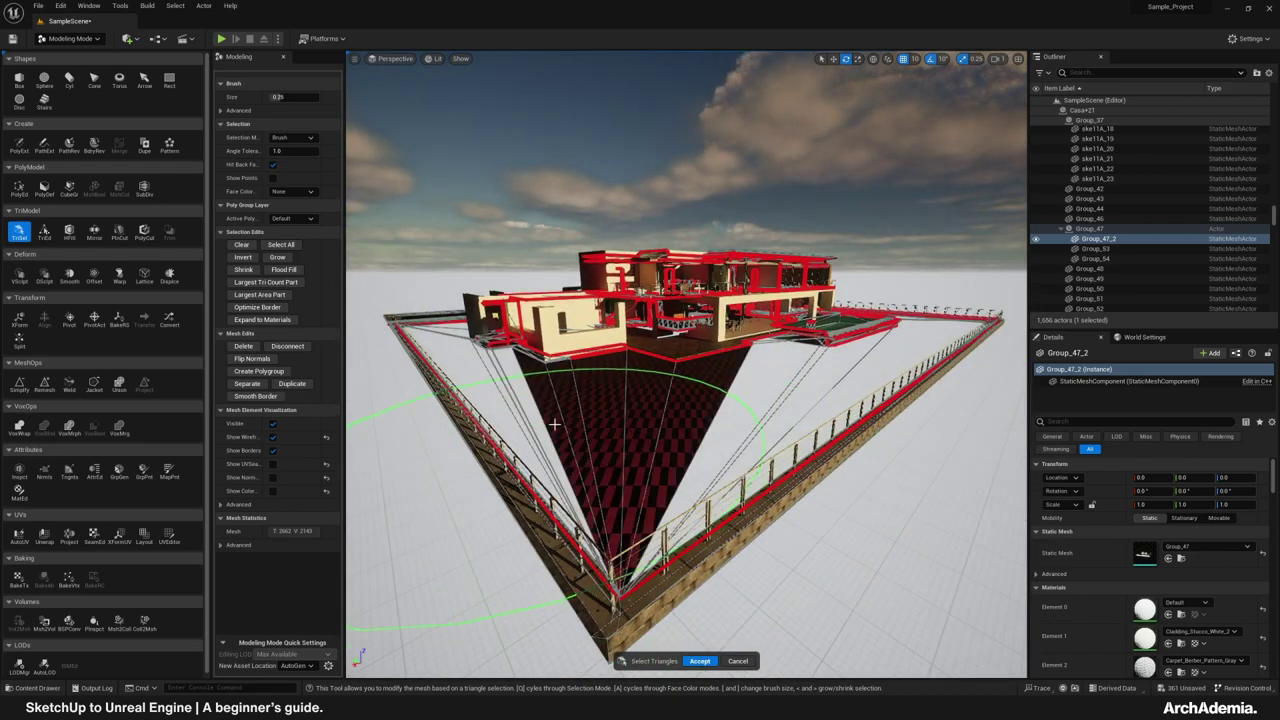
left_click_drag(556, 424, 517, 434)
left_click_drag(710, 442, 778, 452)
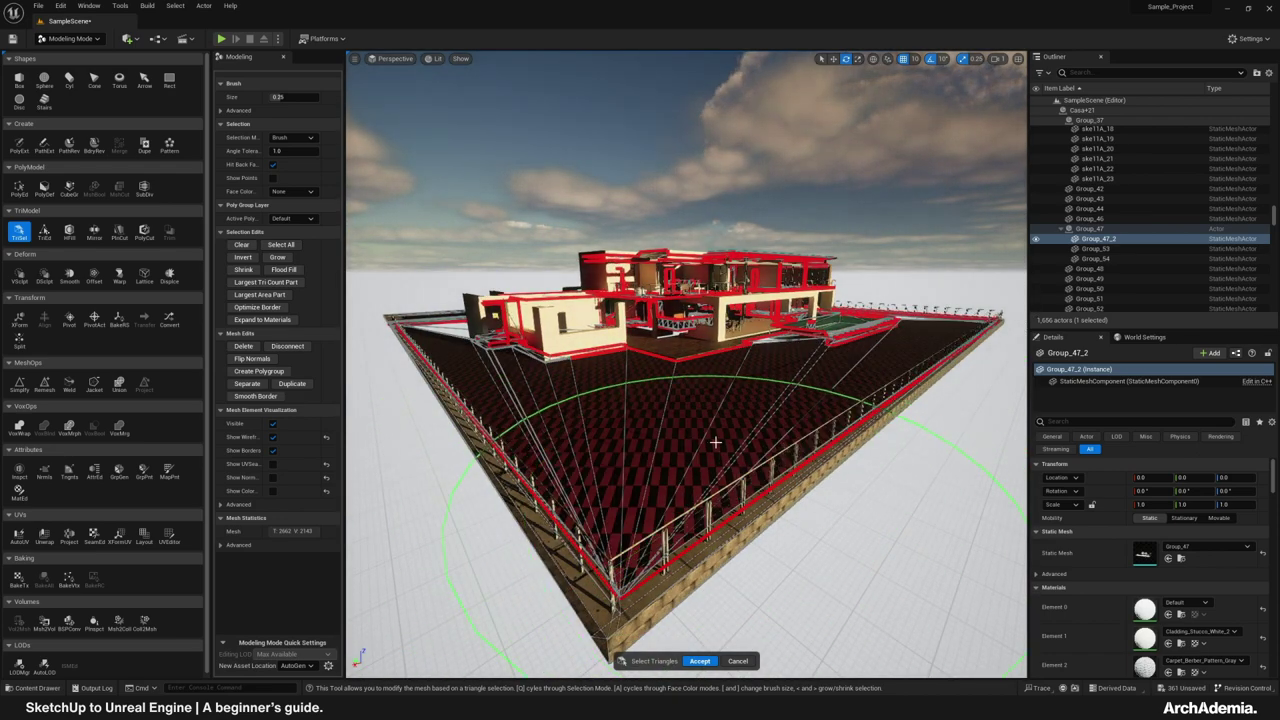
scroll(718, 442, "up", 4)
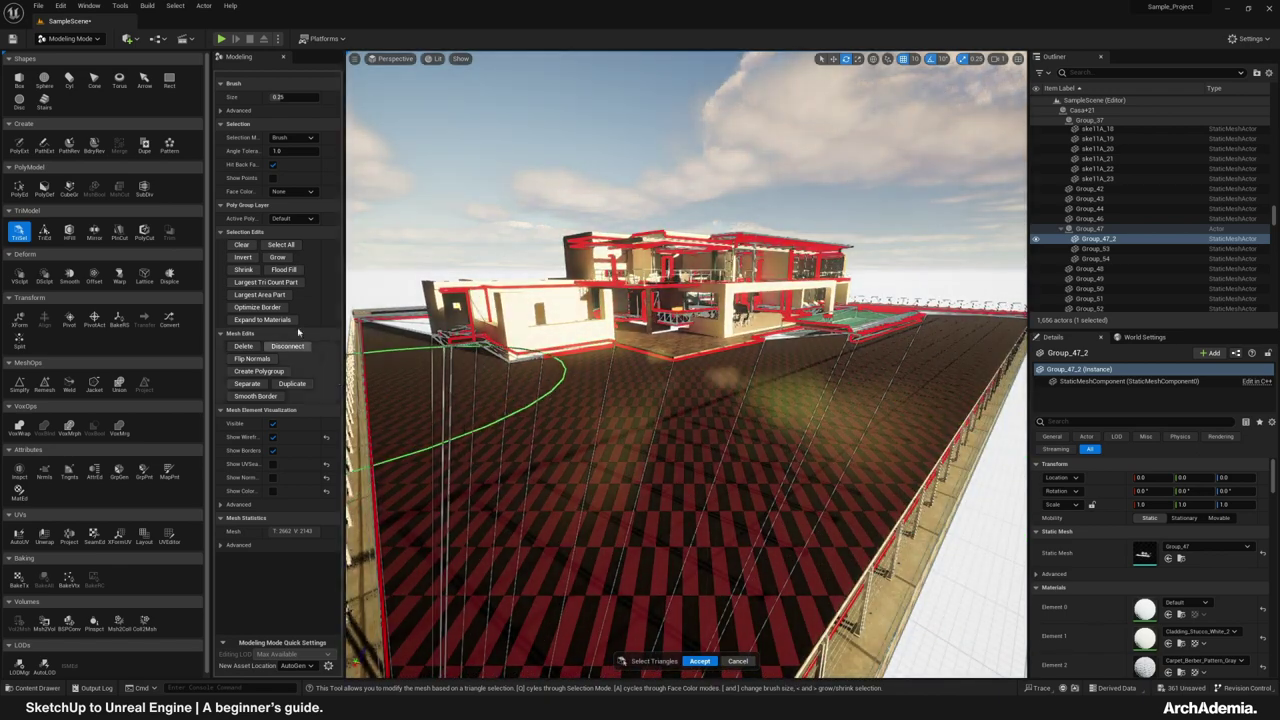
left_click(251, 358)
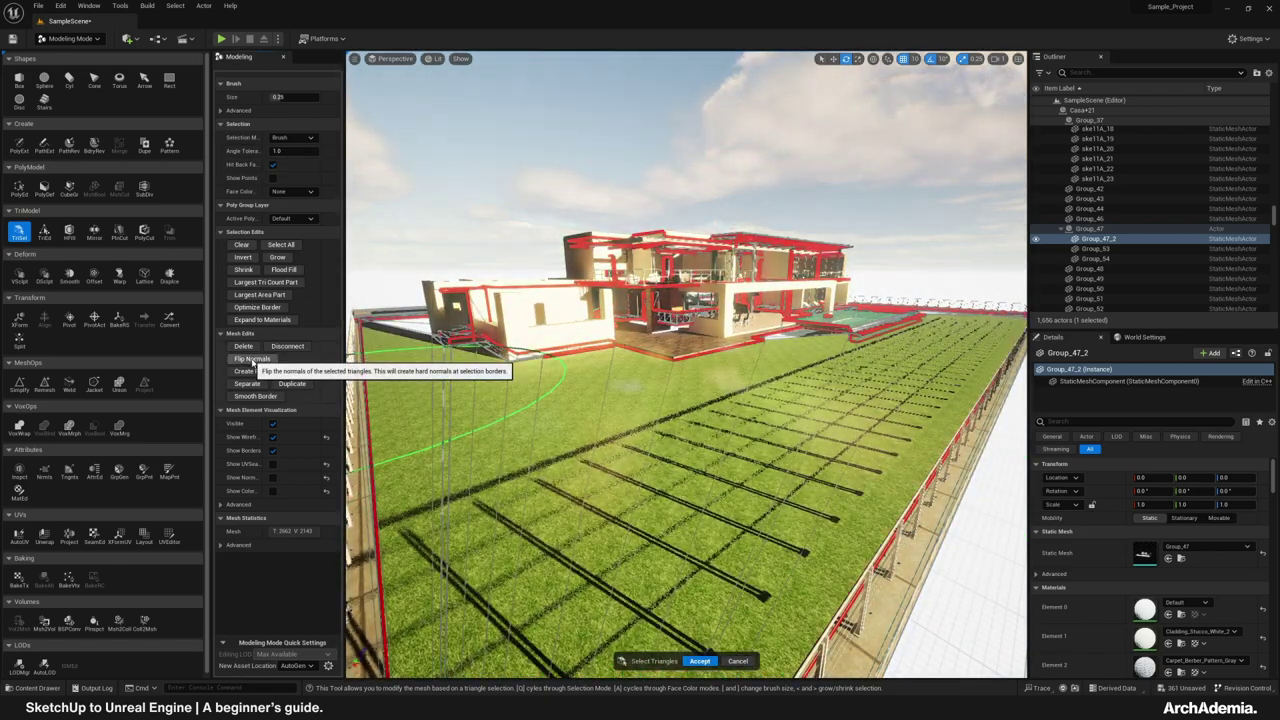
left_click(700, 662)
Inspect the lawn around the house, deselect the ground mesh and return to Selection Mode.
right_click_drag(716, 480, 716, 480)
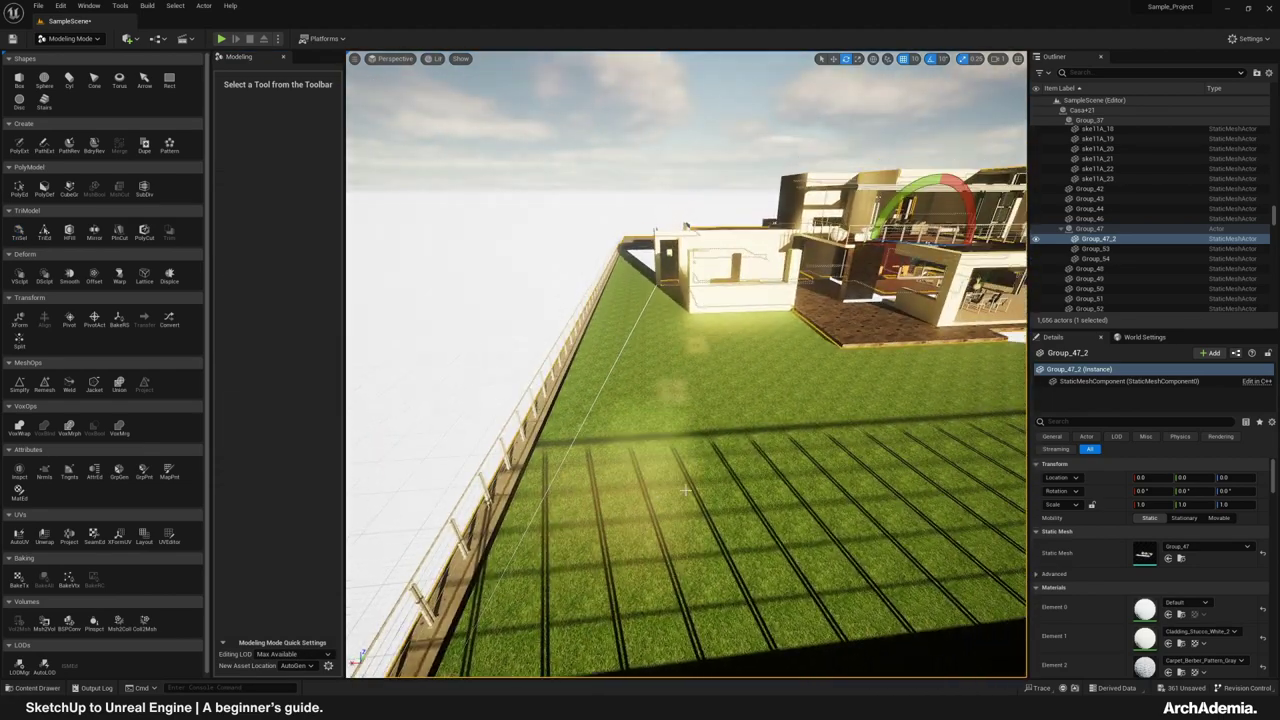
scroll(716, 480, "up", 5)
scroll(716, 480, "down", 4)
right_click_drag(622, 496, 695, 470)
key("Escape")
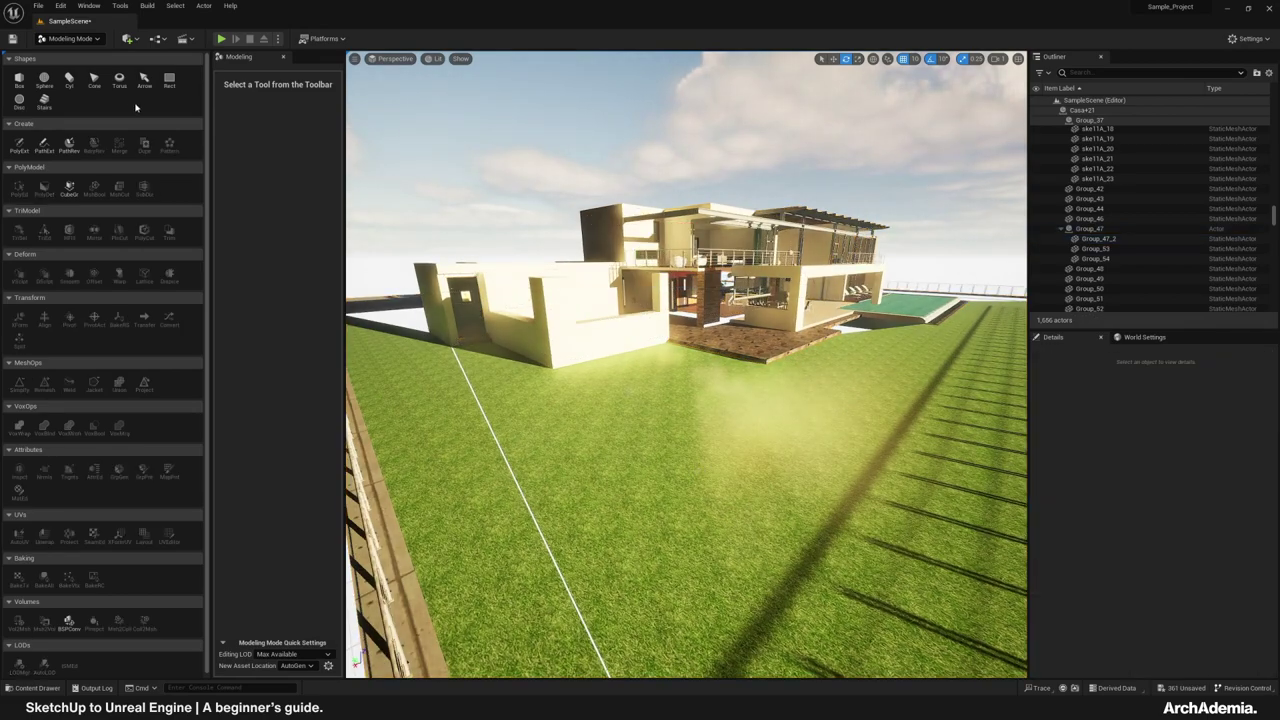
left_click(81, 40)
left_click(86, 49)
right_click_drag(316, 481, 316, 481)
right_click_drag(675, 569, 675, 569)
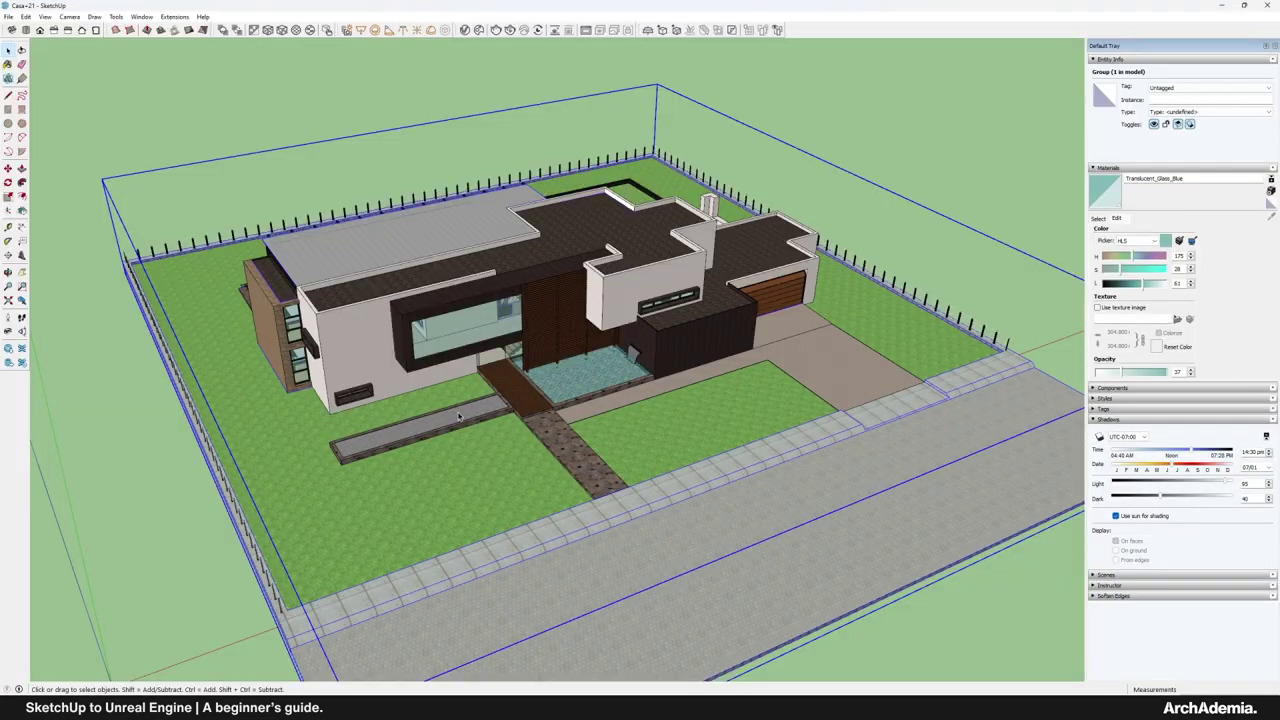
Switch to SketchUp, show the Styles toolbar and display the Casa+21 model in the Monochrome face style.
middle_click_drag(459, 416, 446, 392)
left_click(306, 160)
scroll(200, 289, "up", 5)
middle_click_drag(200, 289, 232, 287)
left_click(43, 17)
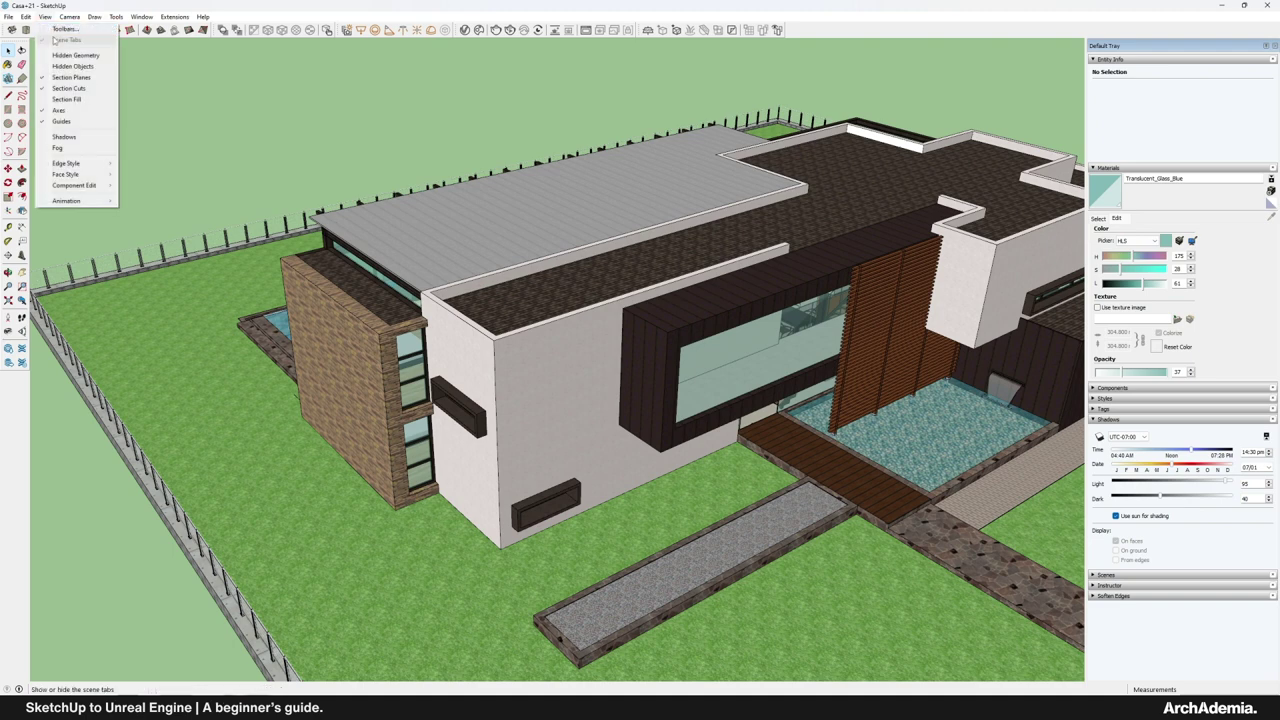
left_click(64, 28)
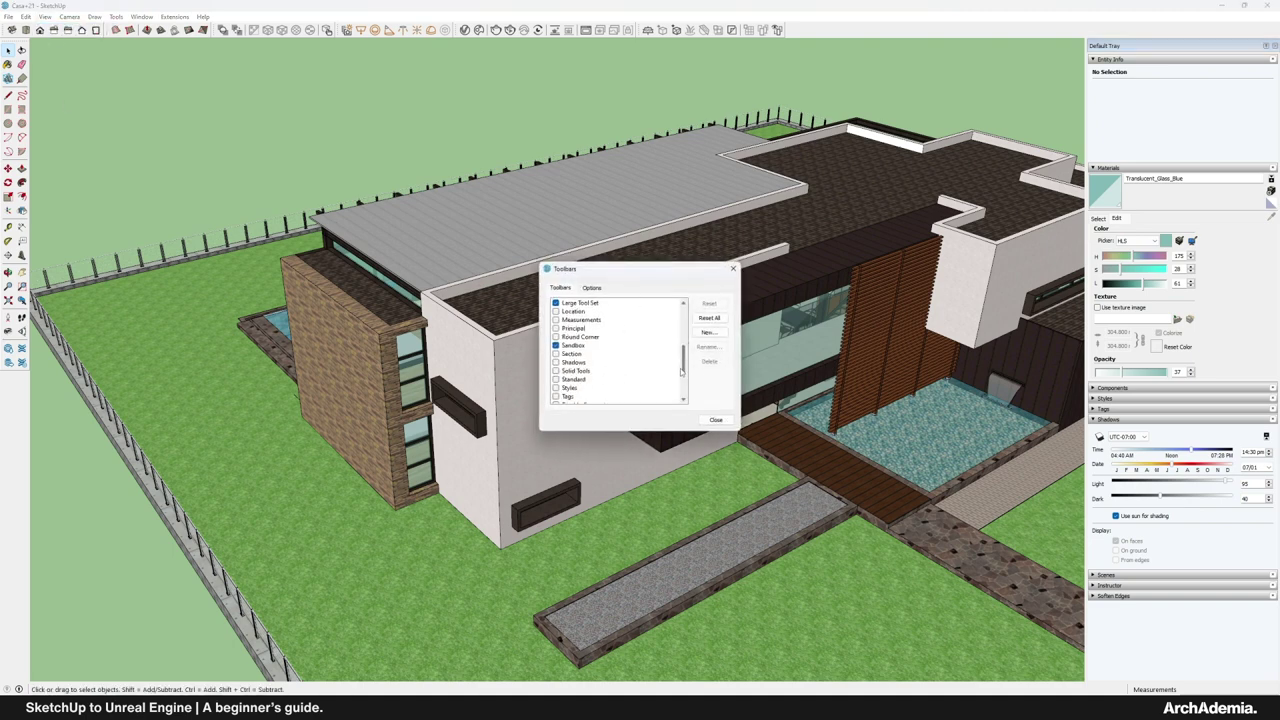
left_click(718, 423)
left_click(158, 86)
Open the ground group, reverse its large back-facing lawn face, leave the group and check the face orientation around the house.
scroll(447, 382, "down", 4)
middle_click_drag(449, 386, 554, 491)
middle_click_drag(330, 480, 680, 400)
scroll(331, 420, "up", 4)
double_click(350, 403)
left_click(350, 403)
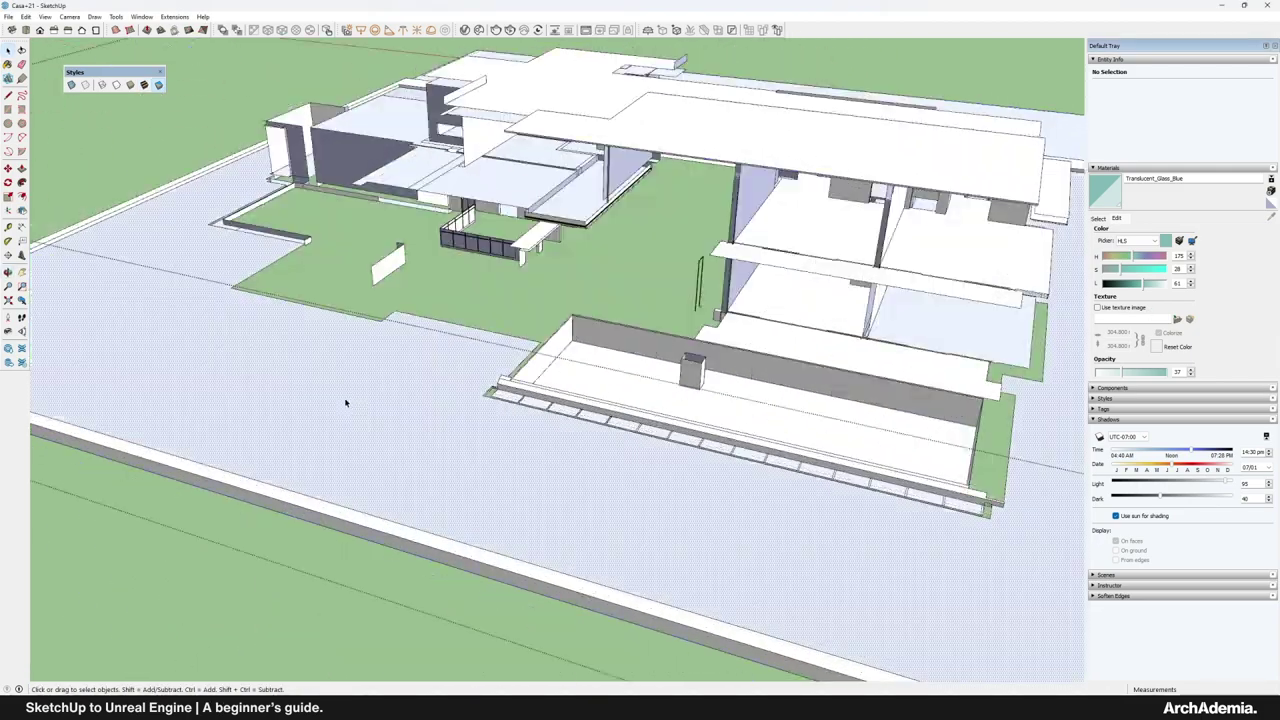
right_click(334, 402)
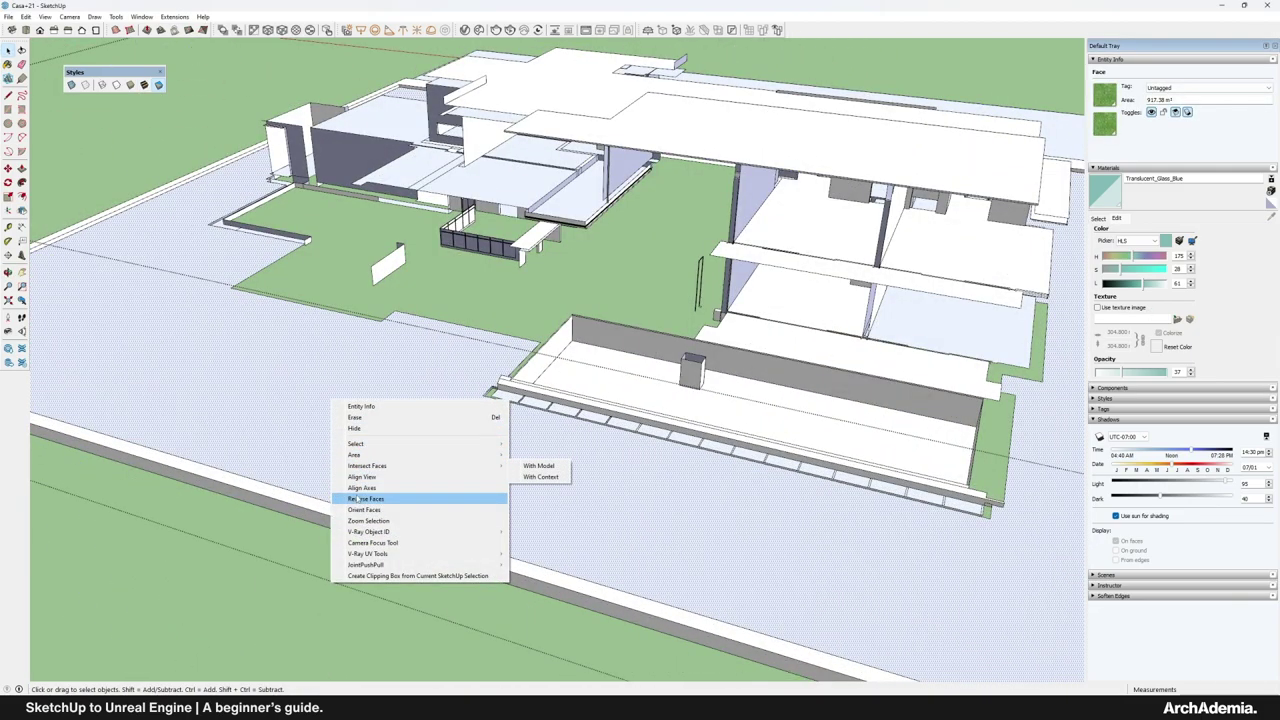
left_click(355, 499)
scroll(354, 500, "down", 4)
left_click(226, 197)
middle_click_drag(560, 432, 510, 468)
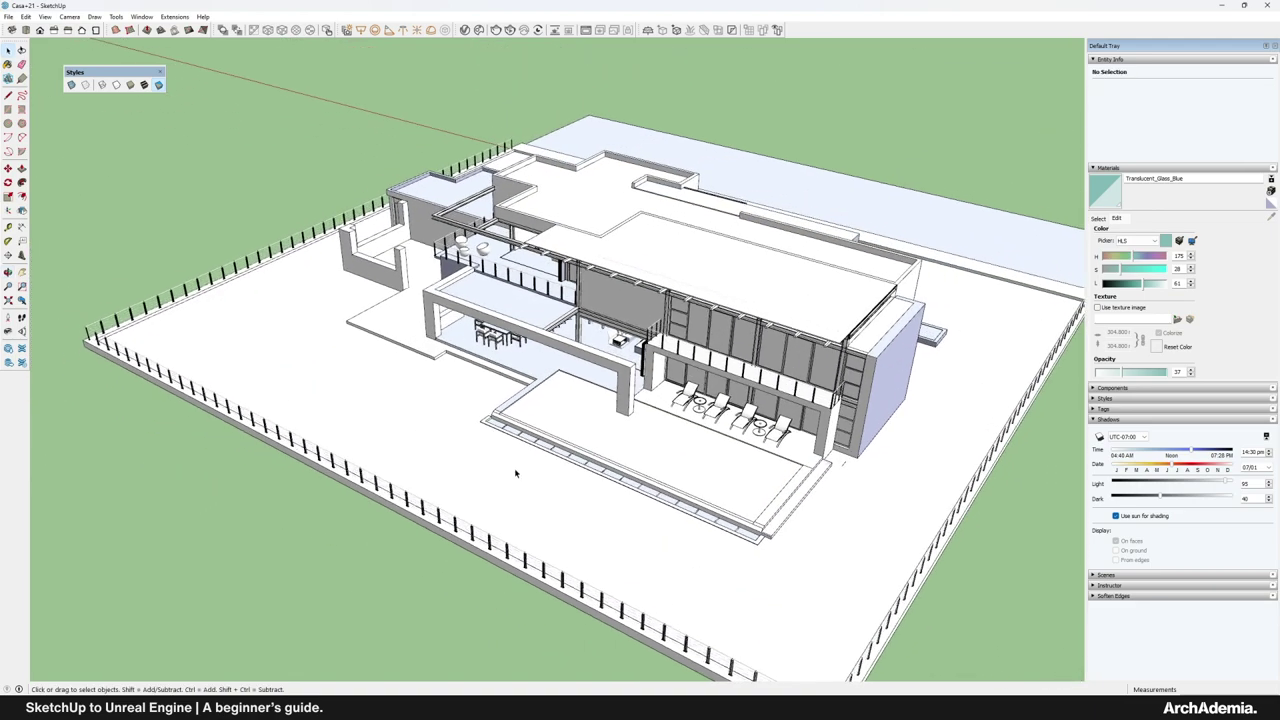
scroll(508, 467, "up", 3)
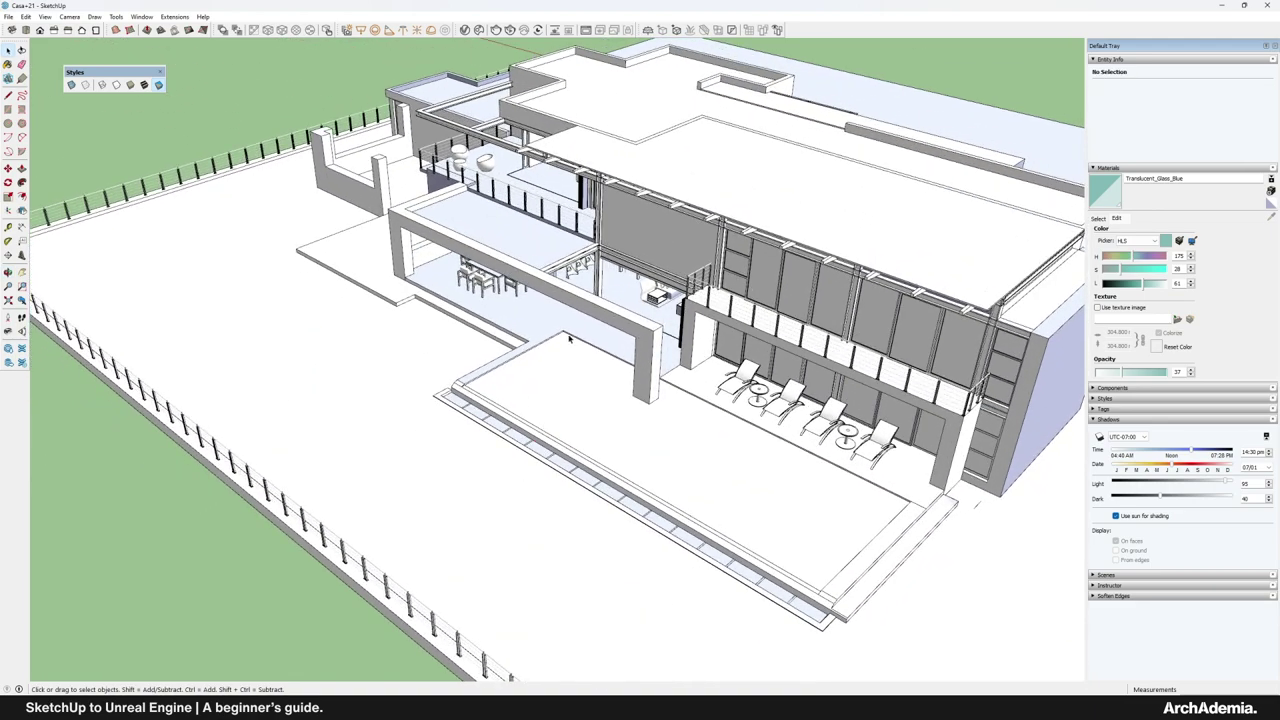
middle_click_drag(546, 343, 487, 403)
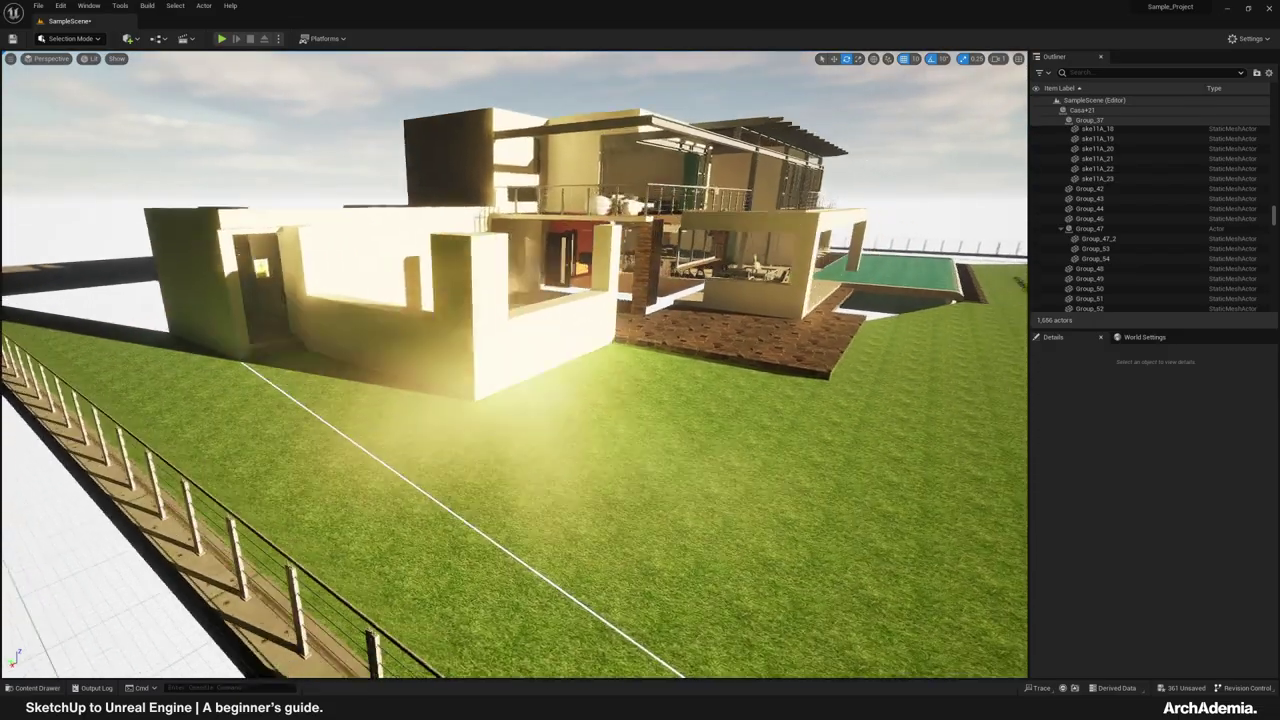
Switch back to Unreal Engine, select the ground mesh Group_47_2 and open its Vegetation_Grass1 material instance.
right_click_drag(480, 440, 401, 457)
right_click_drag(495, 467, 532, 468)
left_click(532, 468)
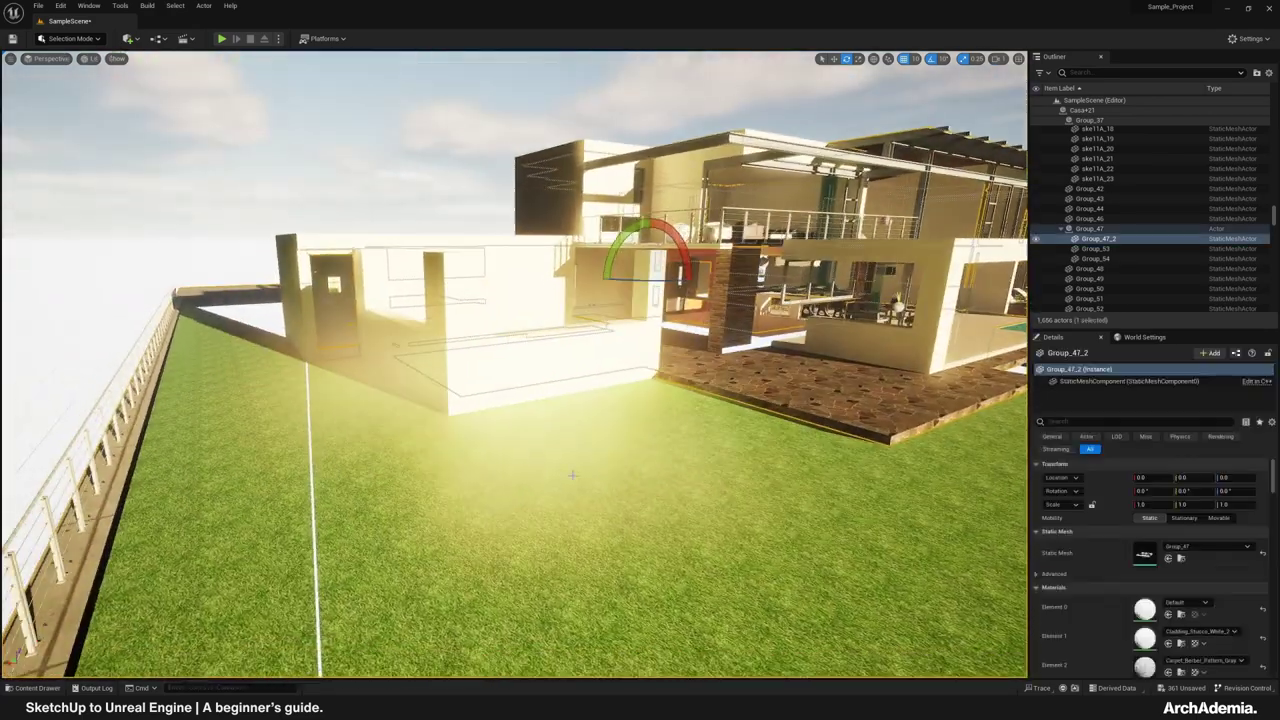
scroll(1092, 572, "down", 3)
scroll(1092, 572, "down", 2)
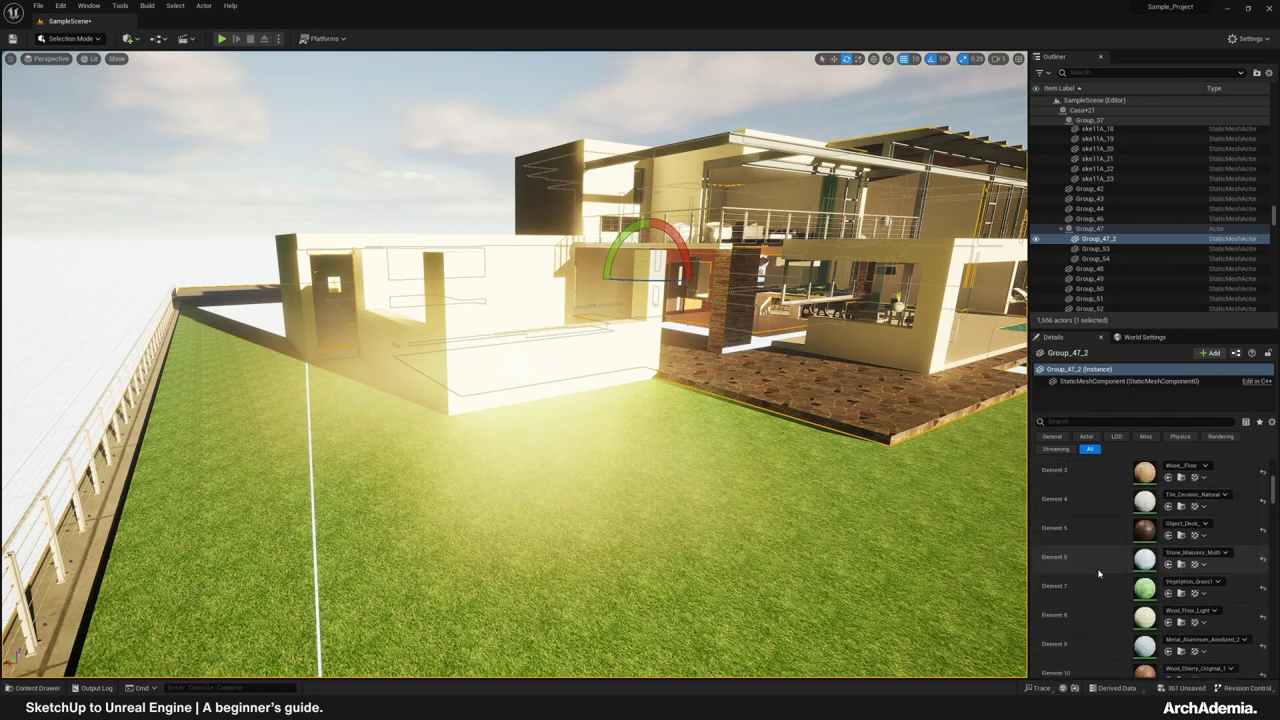
double_click(1144, 587)
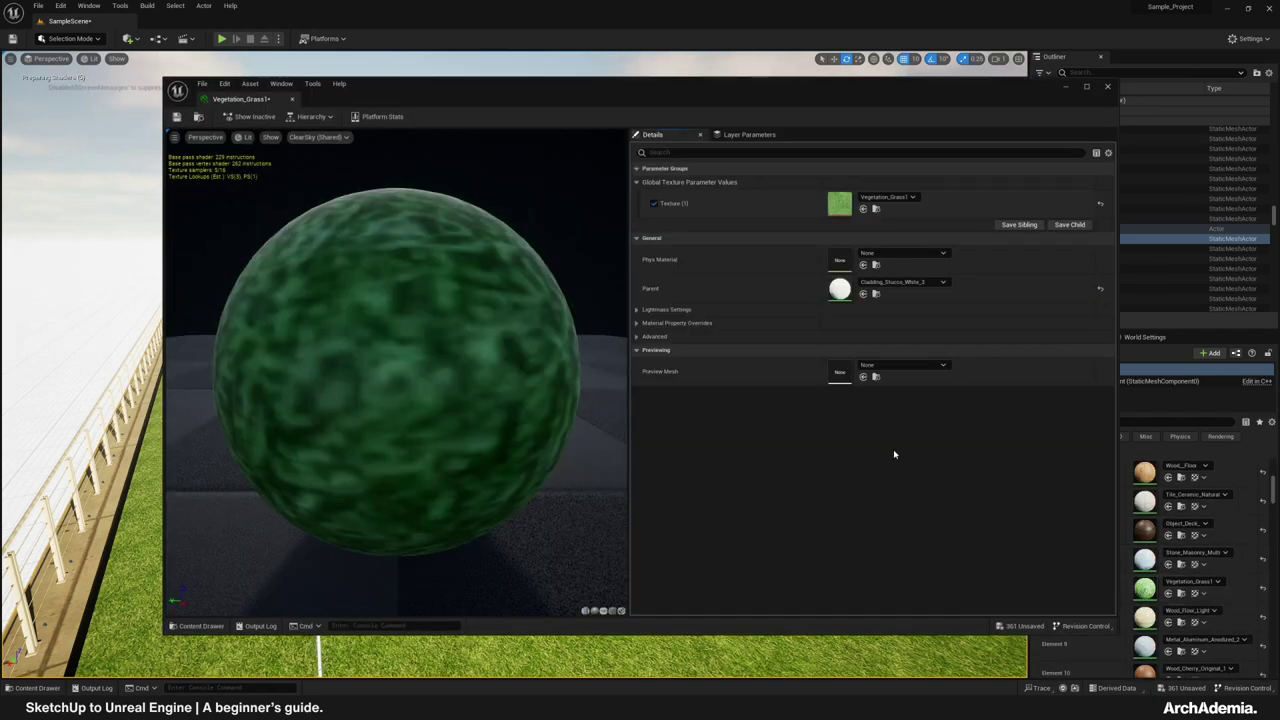
Open the parent material Cladding_Stucco_White_3, make it two-sided, save it and close the material editor.
double_click(840, 289)
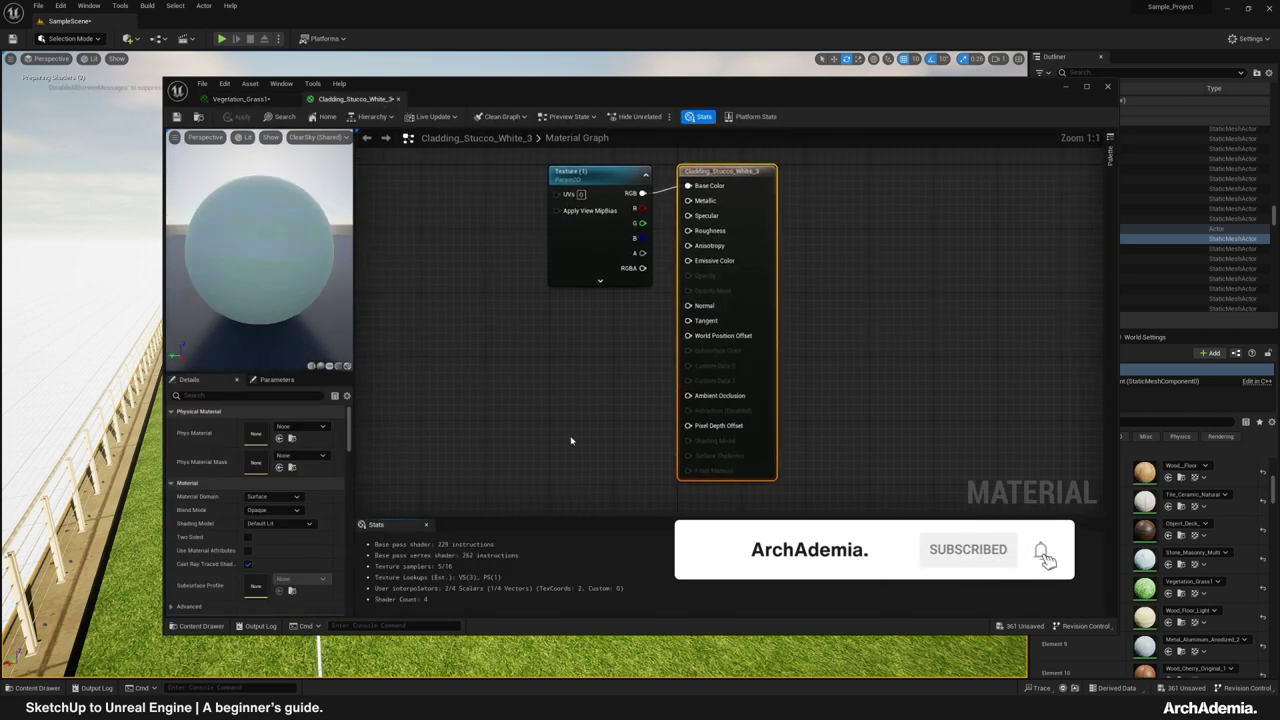
left_click(248, 538)
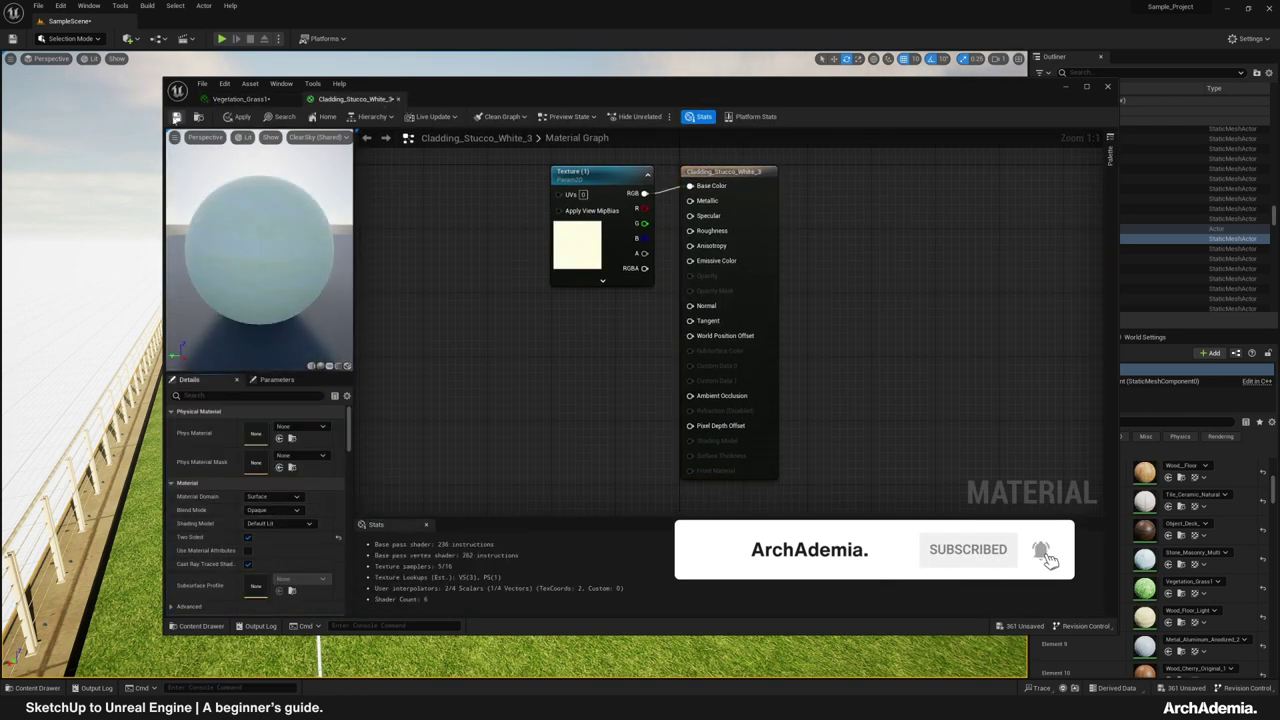
left_click(176, 117)
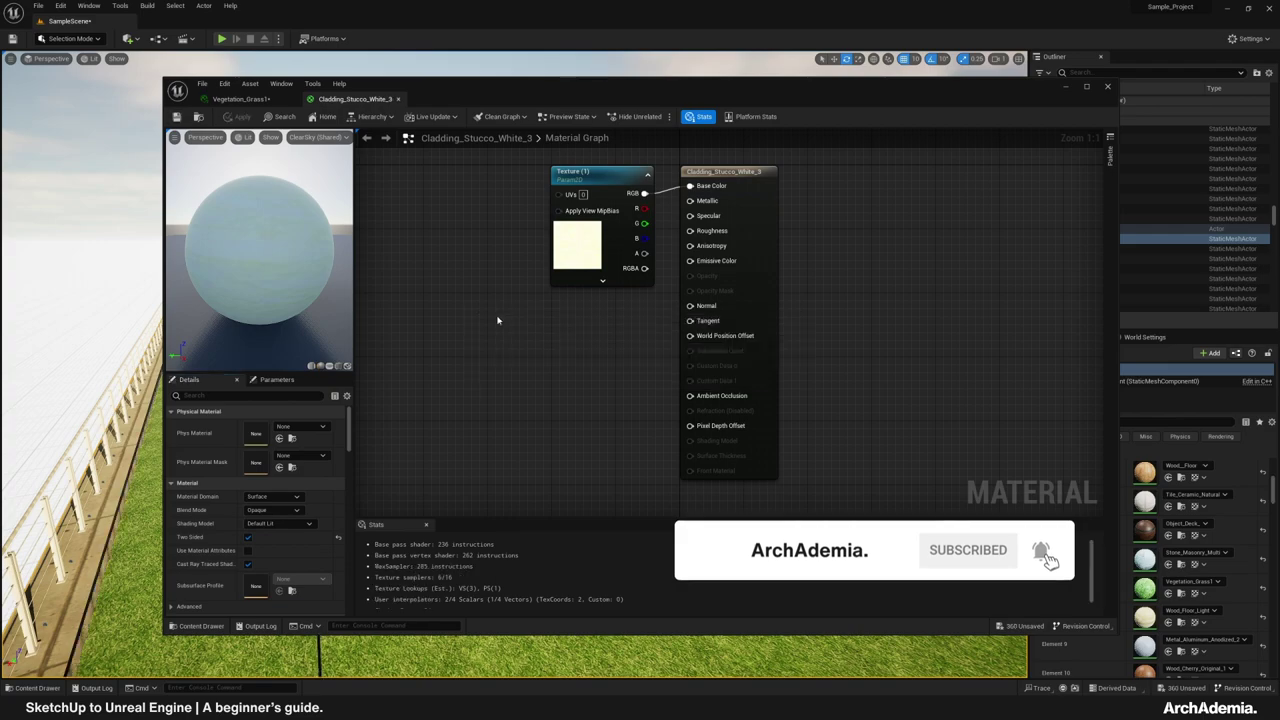
left_click(1107, 89)
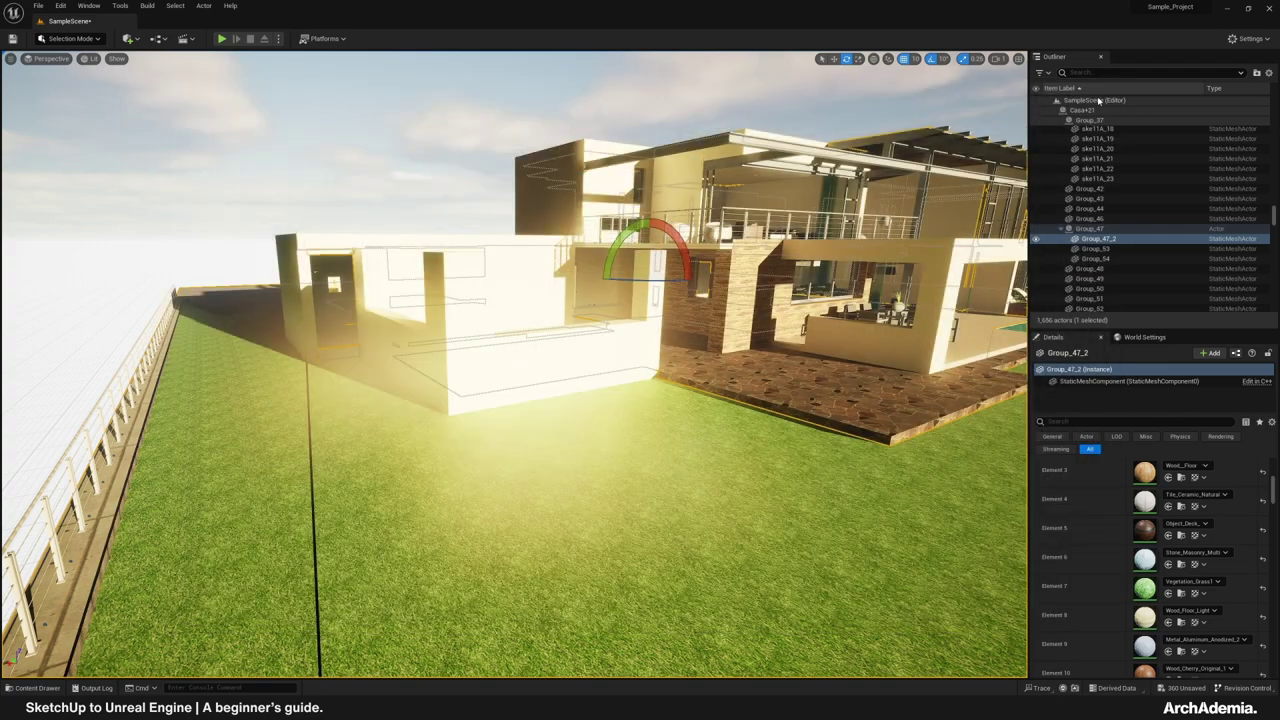
Deselect the ground mesh and examine the house, walls and lawn from several sides for missing faces.
right_click_drag(532, 430, 690, 444)
right_click_drag(606, 377, 636, 426)
scroll(705, 400, "down", 10)
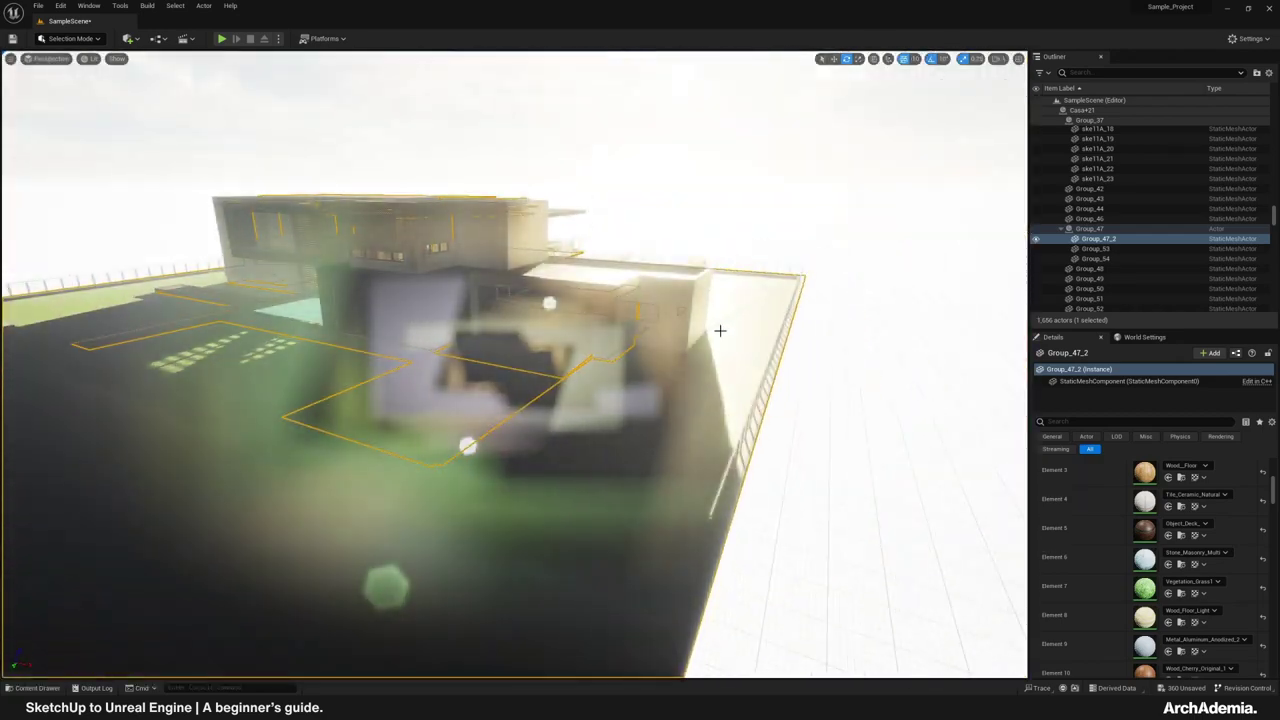
left_click(777, 195)
right_click_drag(404, 329, 462, 401)
scroll(462, 401, "down", 8)
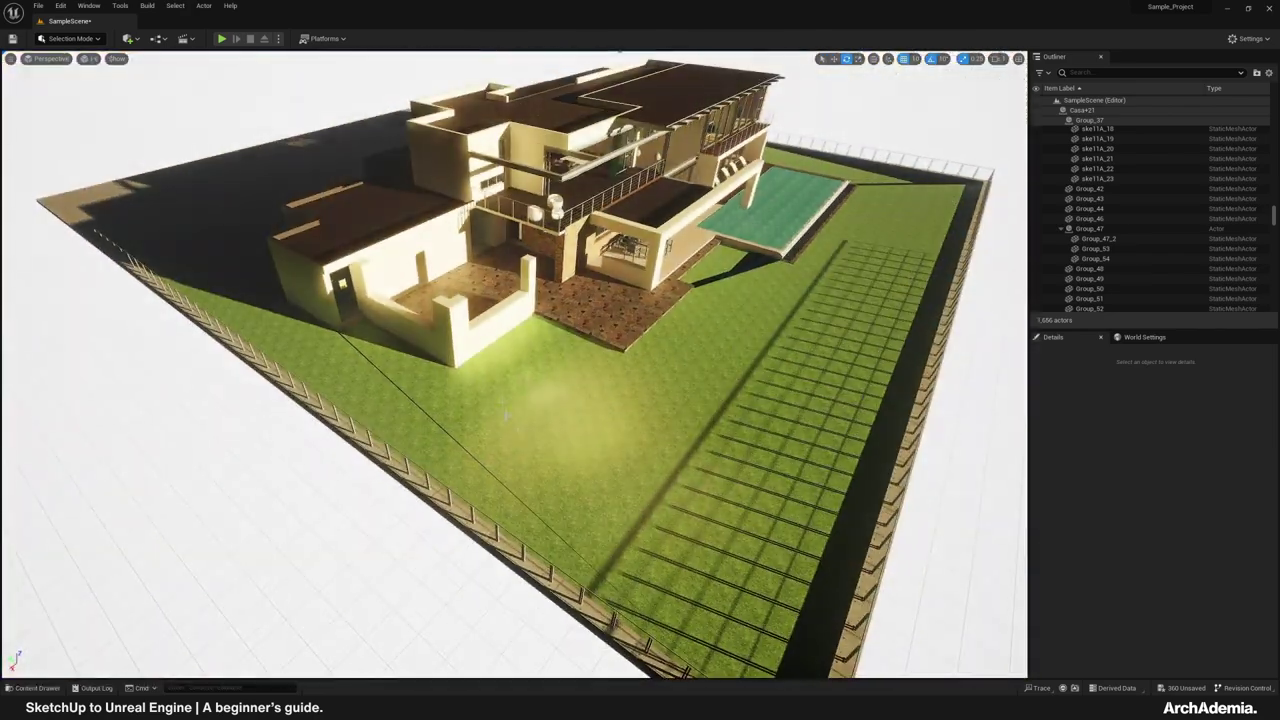
scroll(462, 401, "up", 3)
scroll(462, 401, "up", 4)
right_click_drag(366, 391, 318, 348)
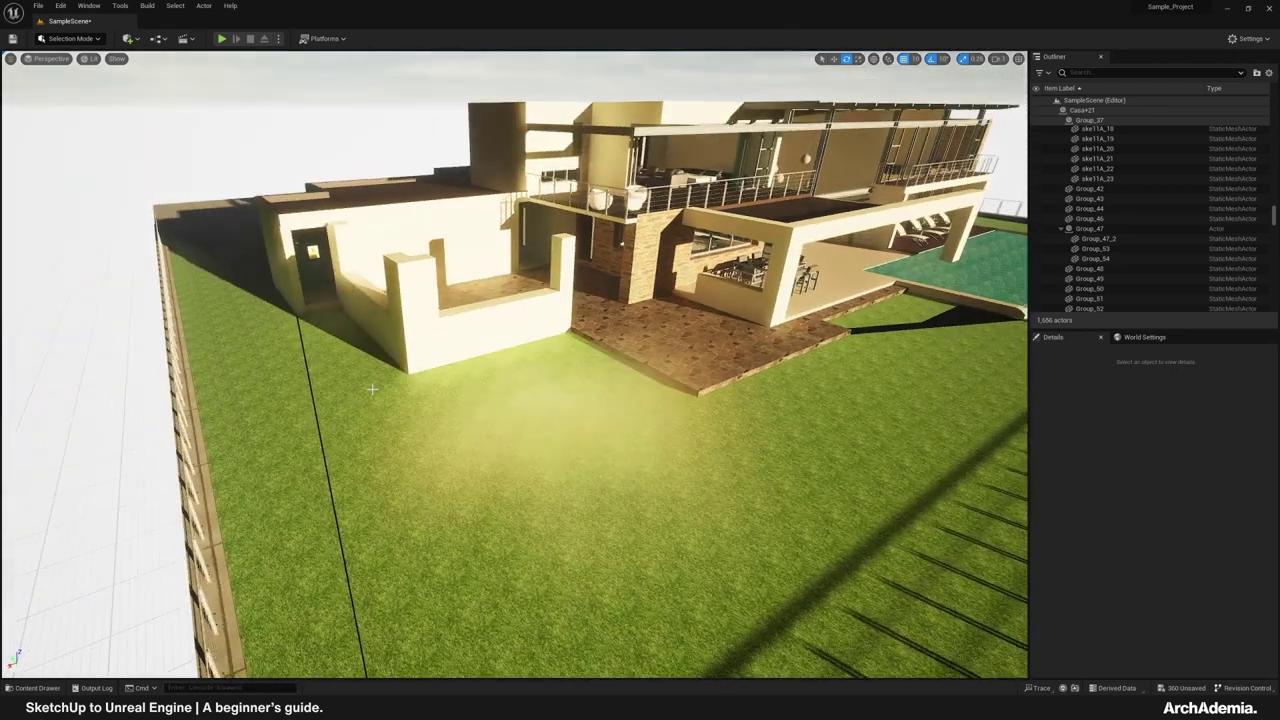
Undo the recent selections and the normal flip on the ground mesh.
key("ctrl+z")
right_click_drag(419, 459, 426, 476)
key("ctrl+z")
key("ctrl+z")
key("ctrl+z")
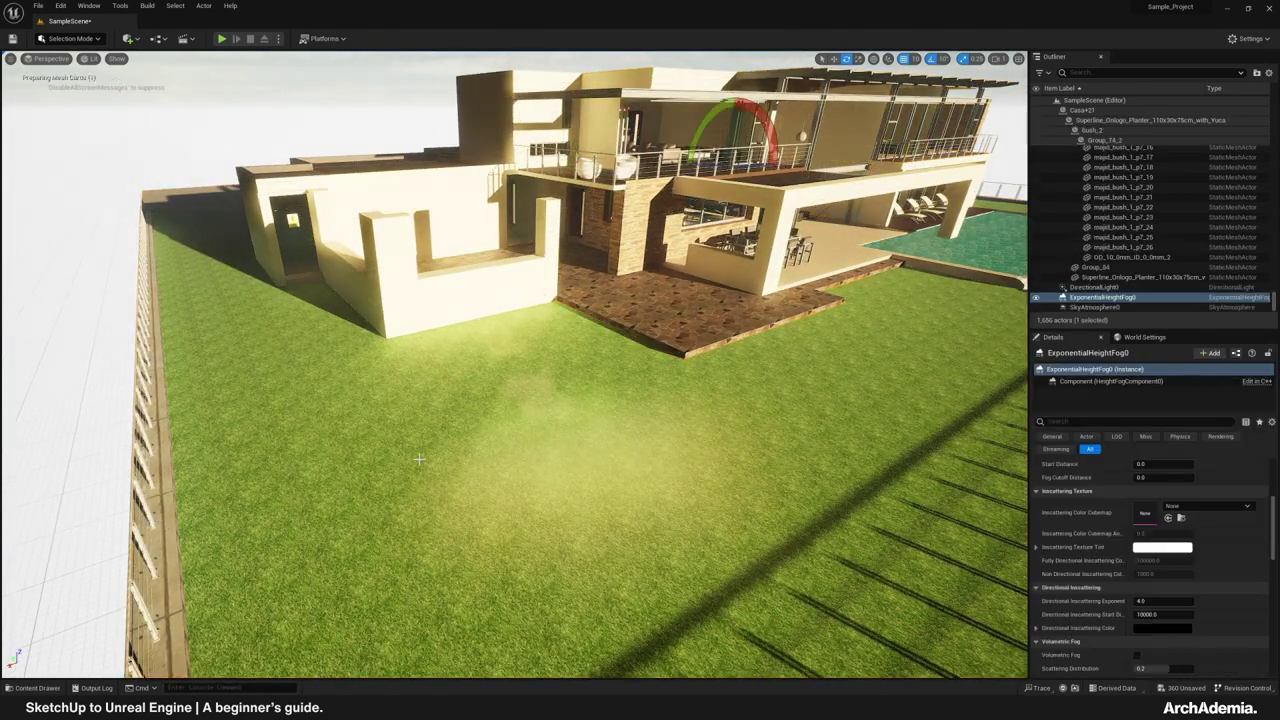
Reselect the ground mesh and check the Two Sided setting in the parent material of Vegetation_Grass1.
right_click_drag(421, 461, 370, 414)
mouse_move(421, 461)
middle_mouse_down()
mouse_move(408, 425)
mouse_move(443, 455)
mouse_move(430, 500)
mouse_move(430, 440)
middle_mouse_up()
left_click(430, 450)
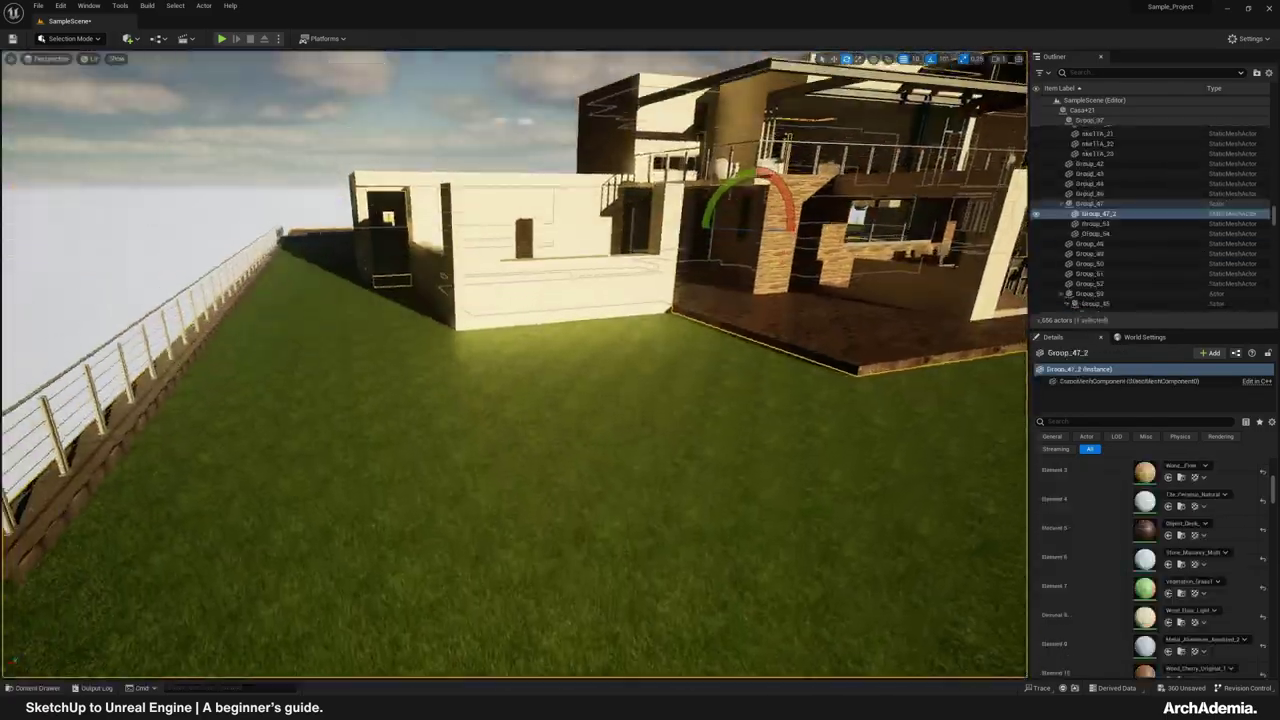
right_click_drag(430, 450, 500, 480)
middle_click_drag(430, 450, 450, 415)
right_click_drag(470, 425, 483, 421)
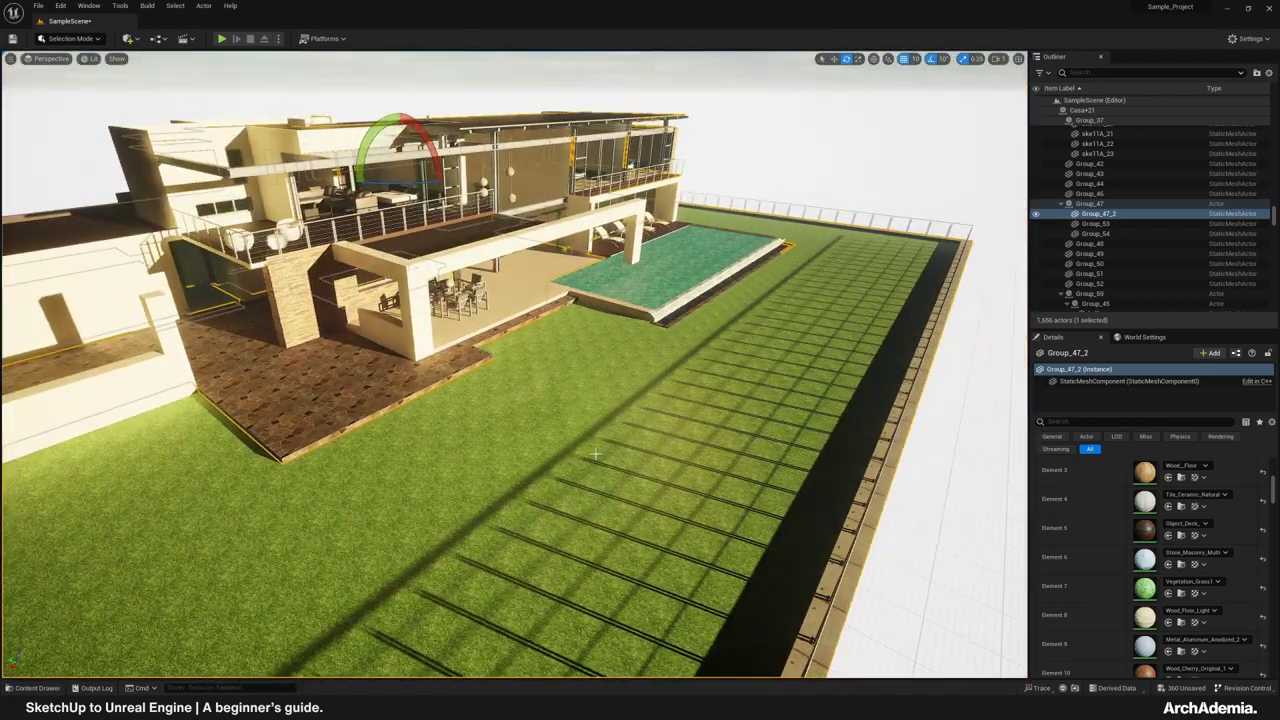
double_click(1145, 587)
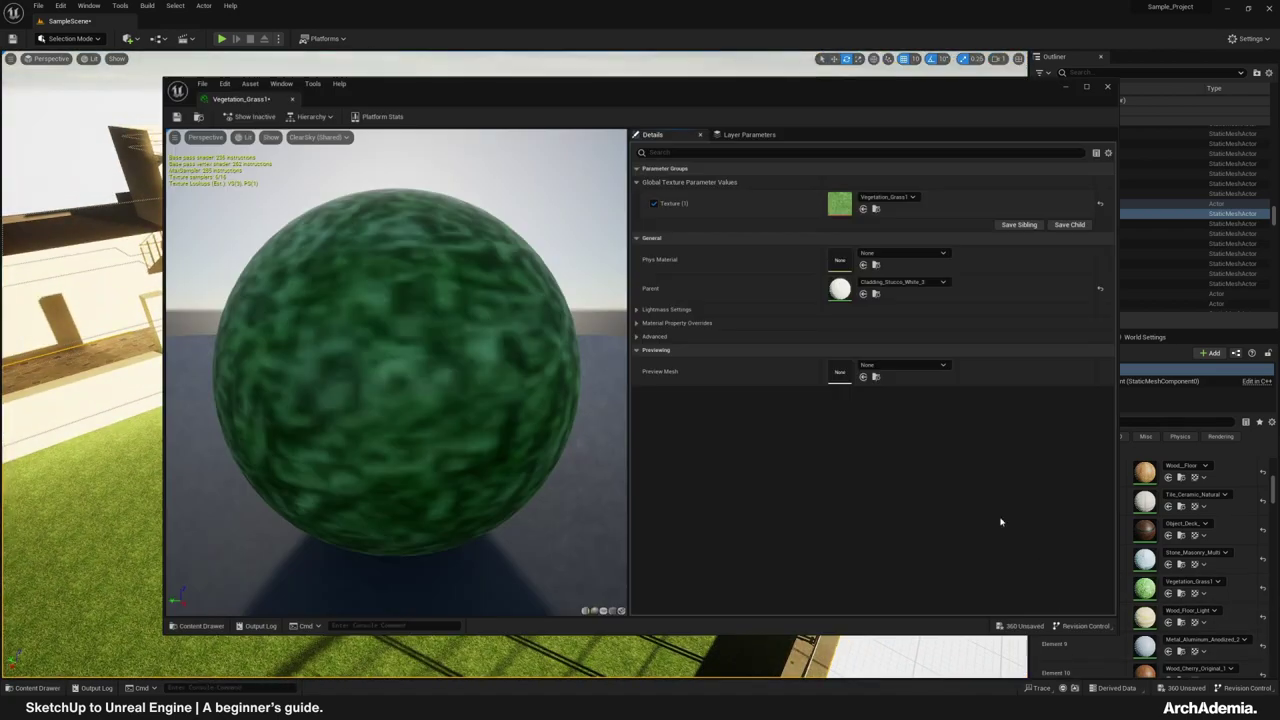
double_click(840, 289)
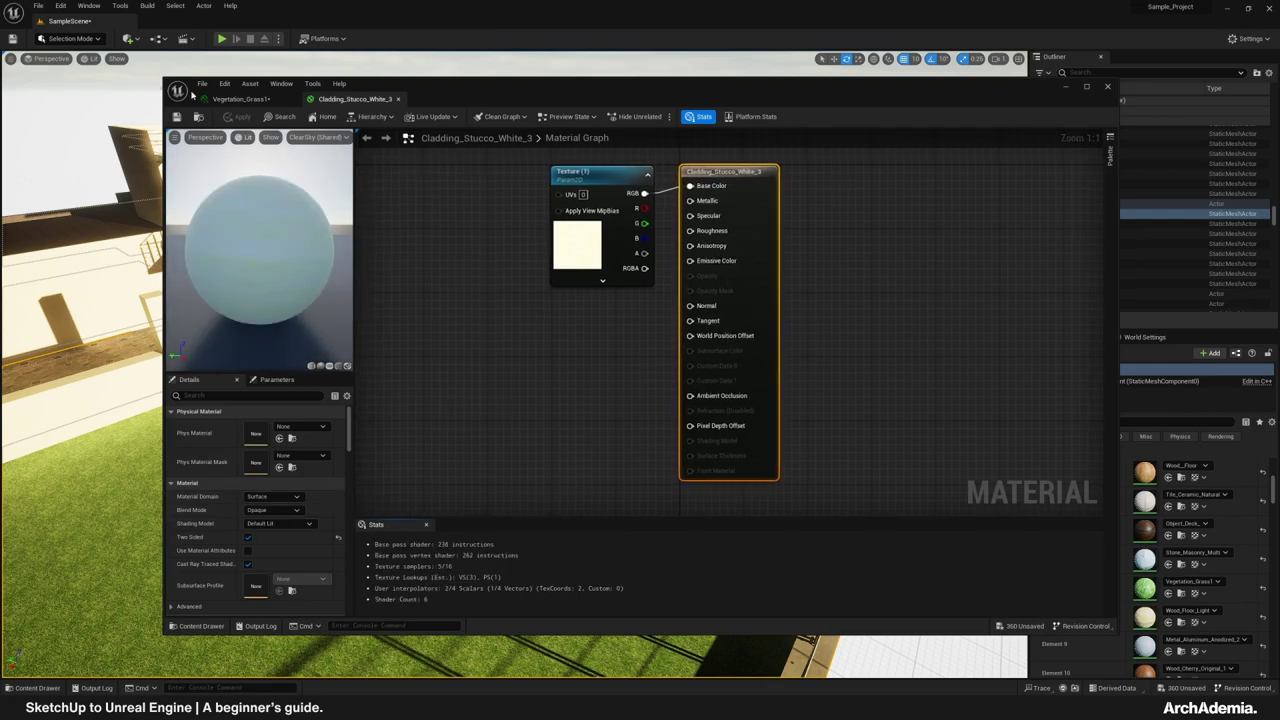
left_click(1108, 89)
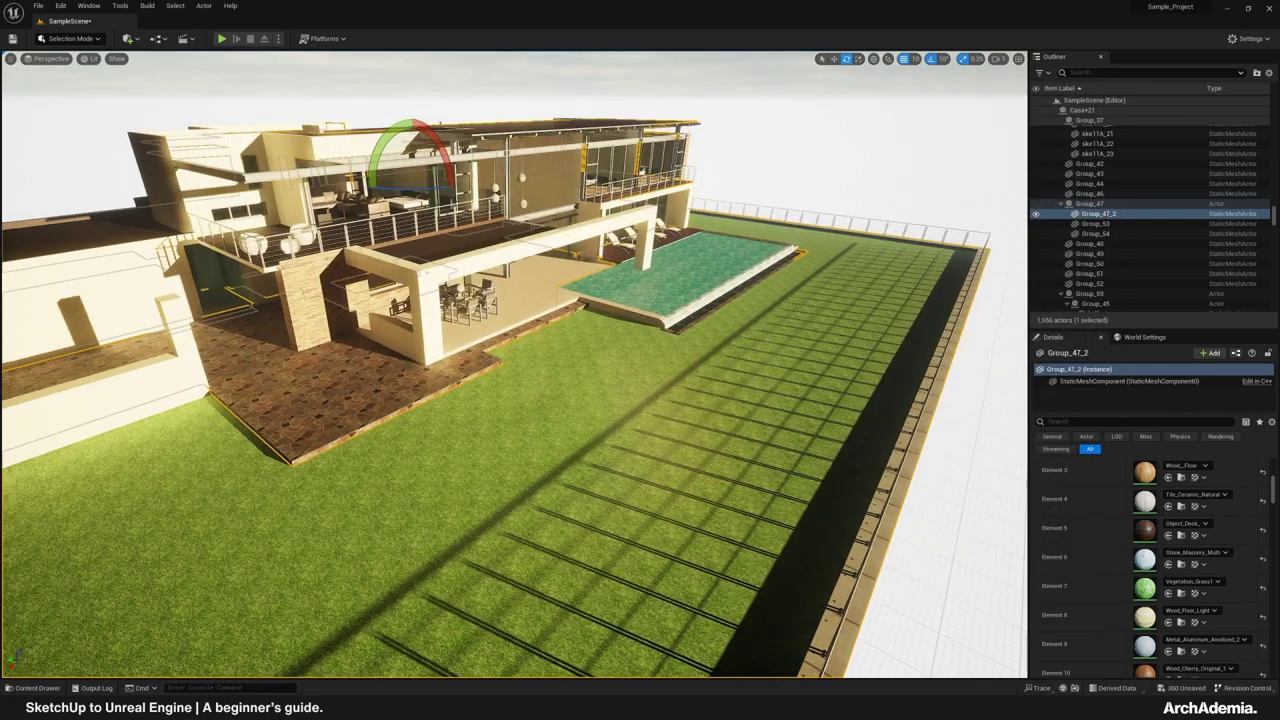
Open Quixel Bridge, move its window clear of the scene details and browse to the ArchViz collection.
right_click_drag(484, 391, 484, 391)
left_click(127, 38)
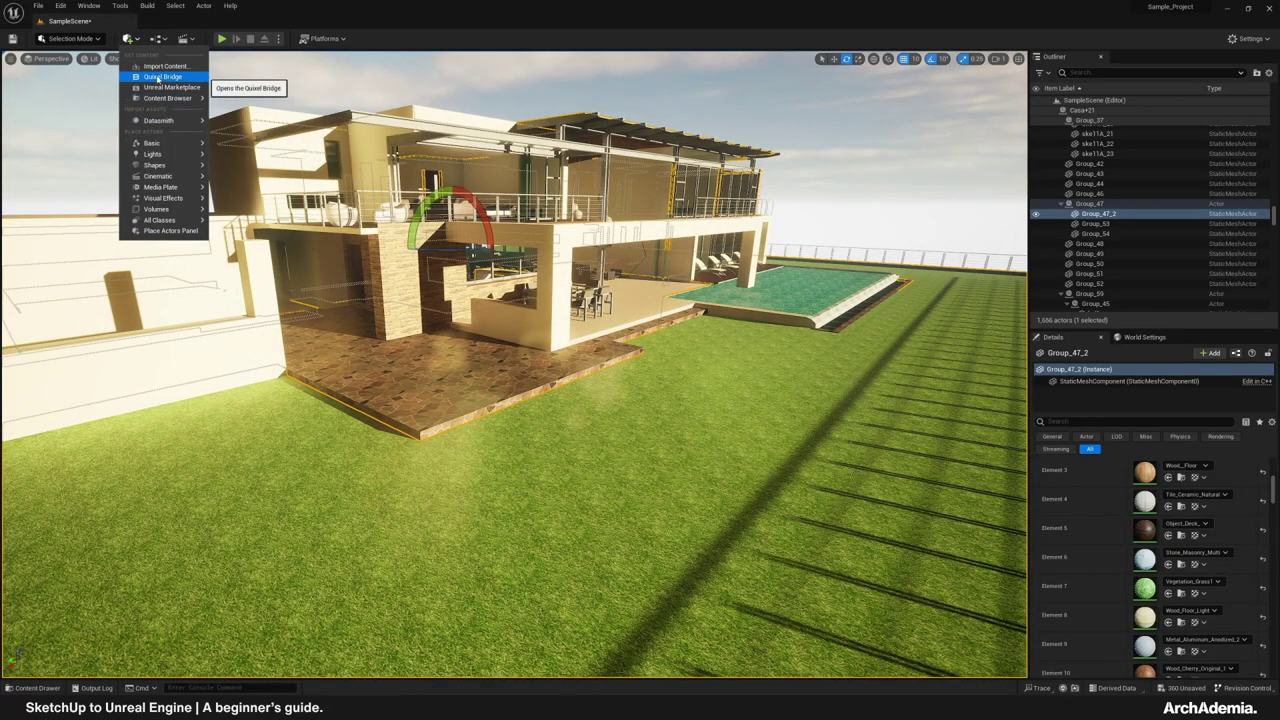
left_click(160, 77)
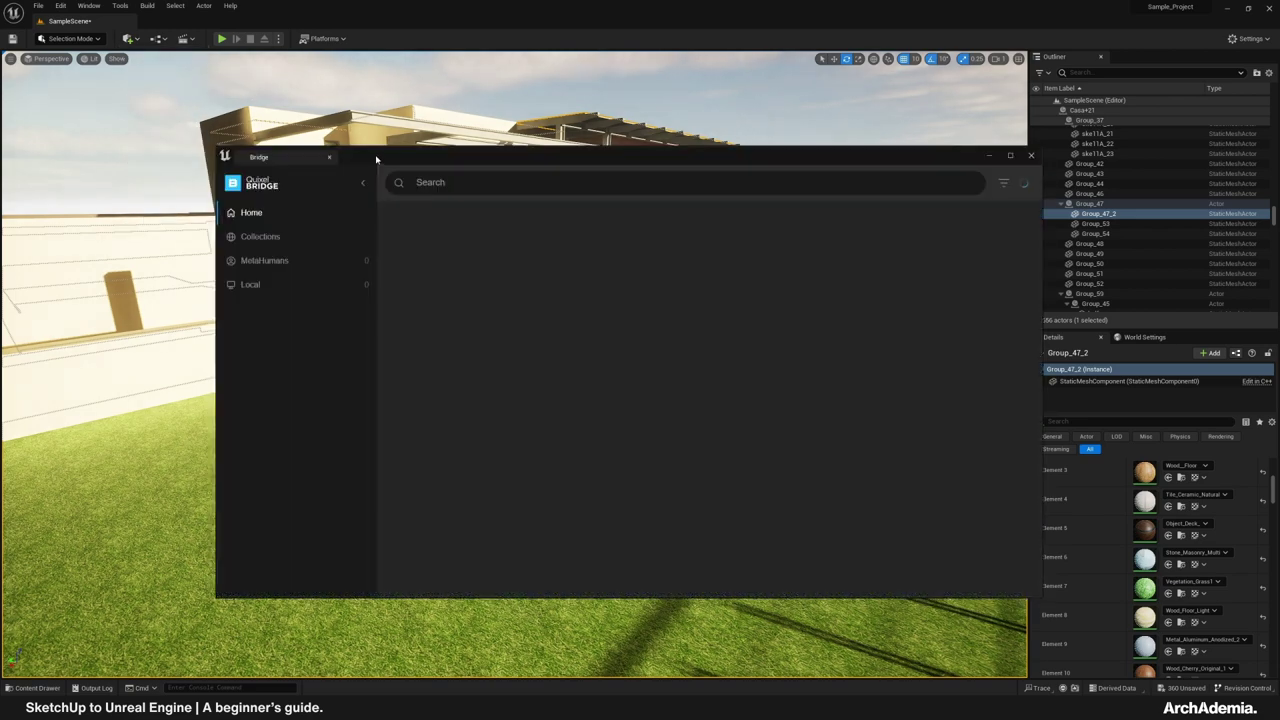
left_click_drag(378, 159, 279, 144)
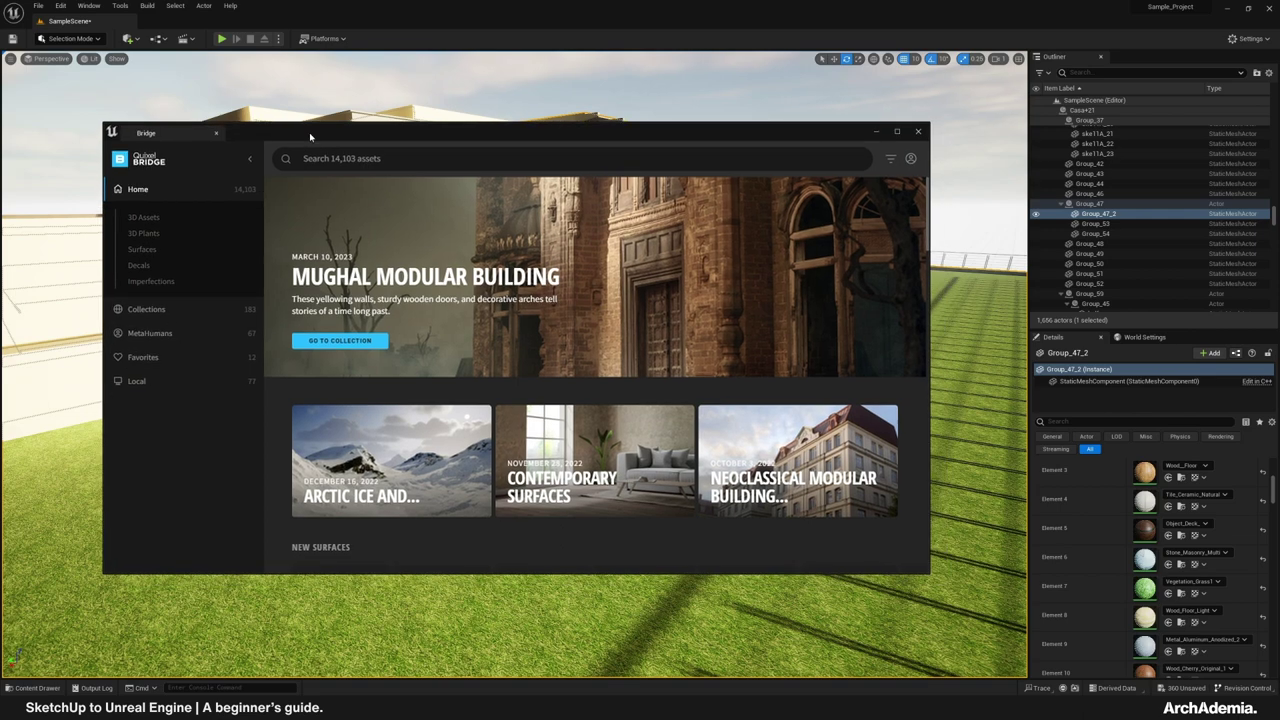
left_click(150, 309)
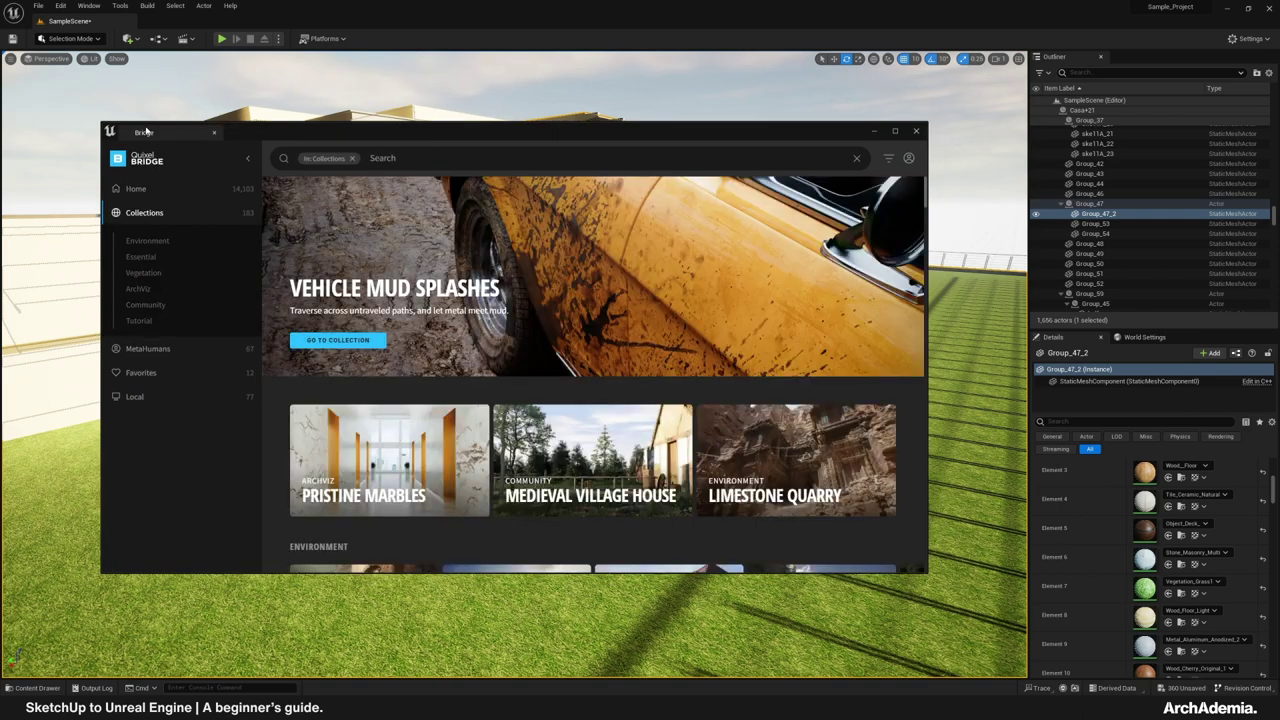
left_click(139, 289)
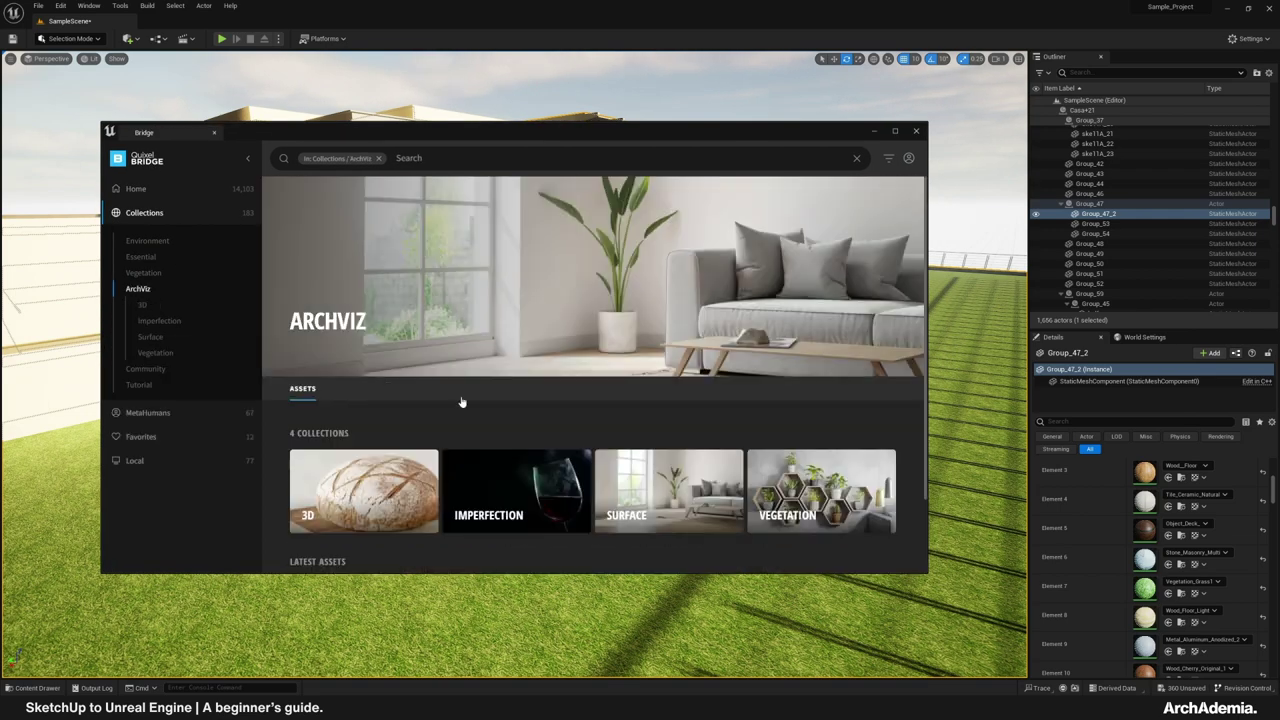
Browse the ArchViz collection's Vegetation, Garden Lawn and Surface categories for a suitable lawn asset.
left_click_drag(489, 127, 489, 92)
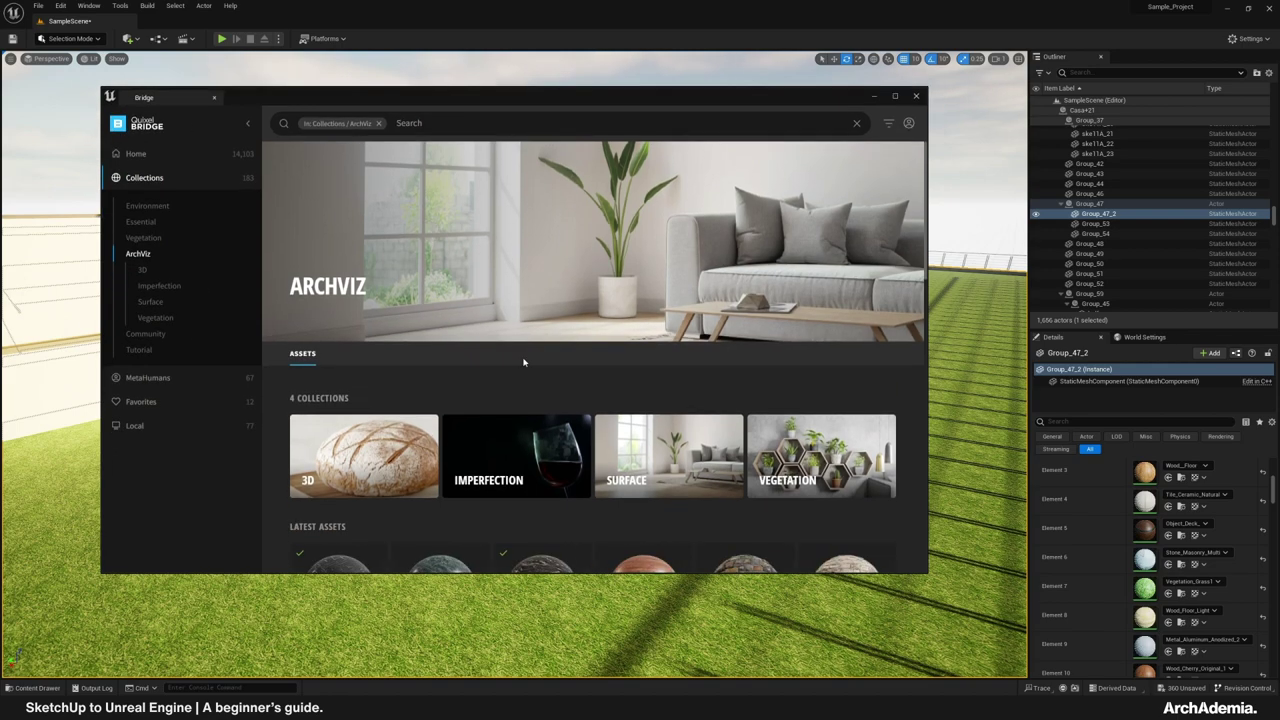
scroll(528, 327, "down", 5)
scroll(527, 400, "down", 3)
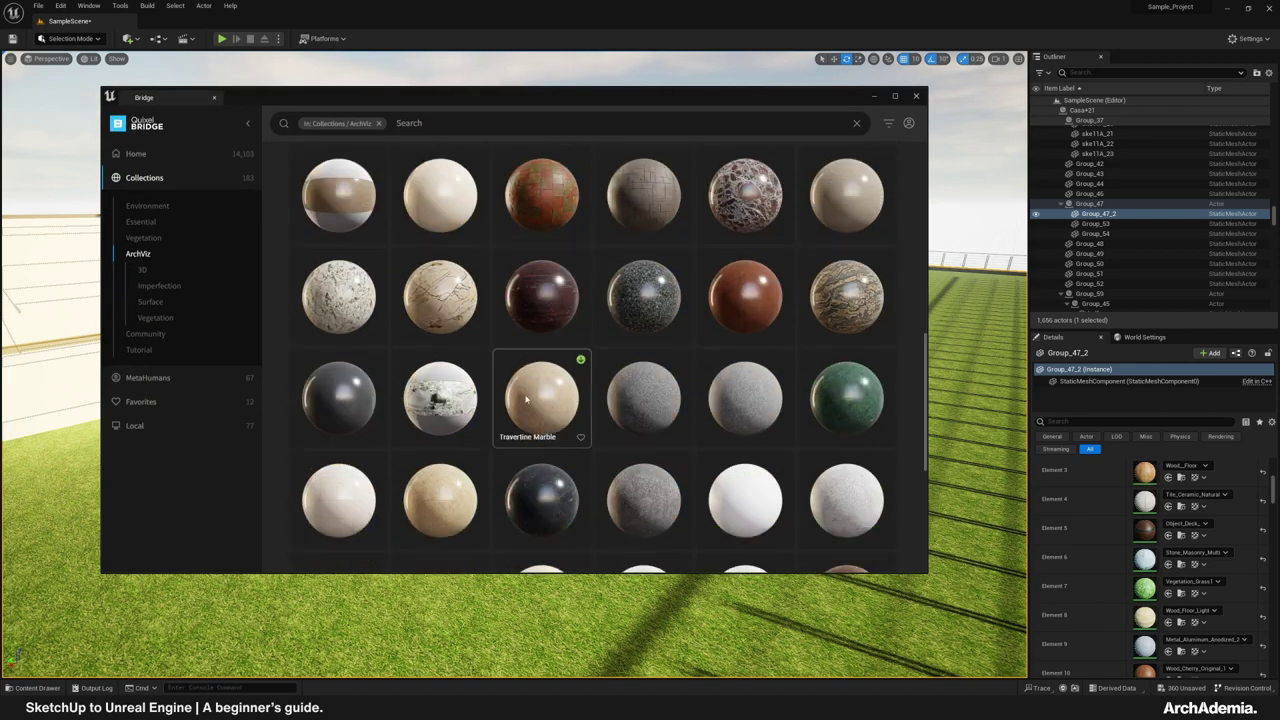
scroll(523, 401, "up", 6)
left_click(156, 318)
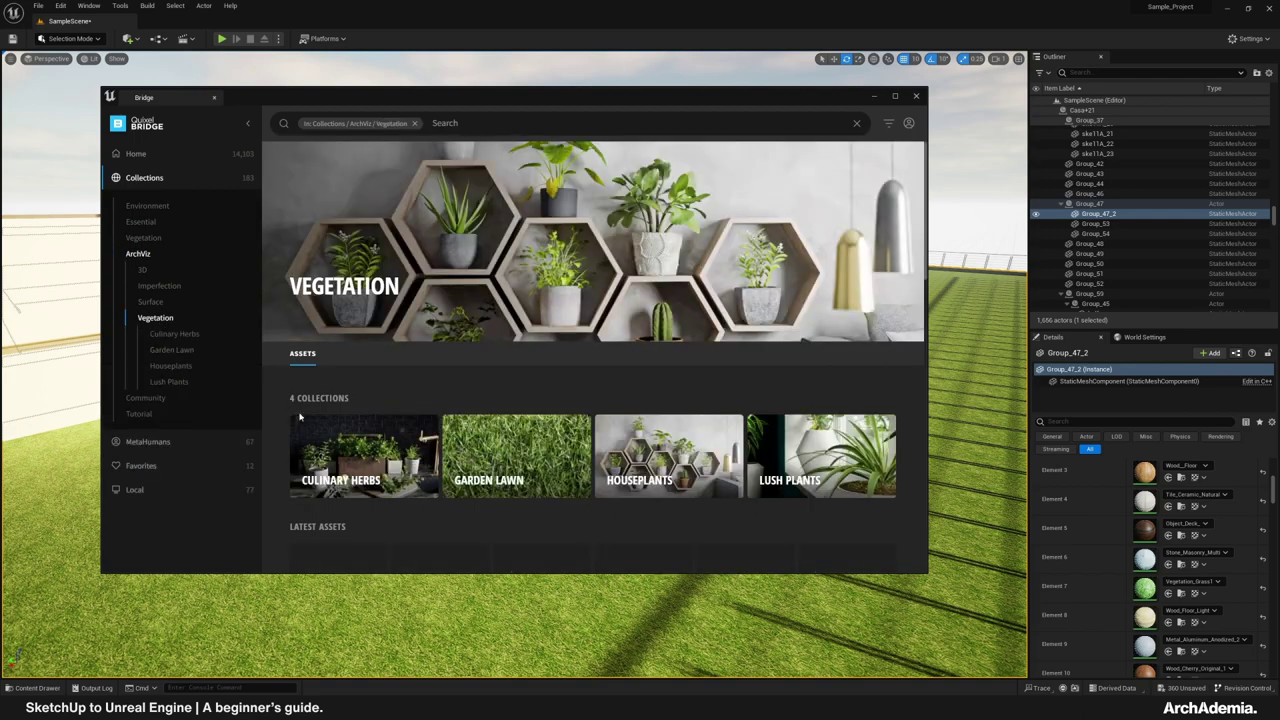
left_click(522, 454)
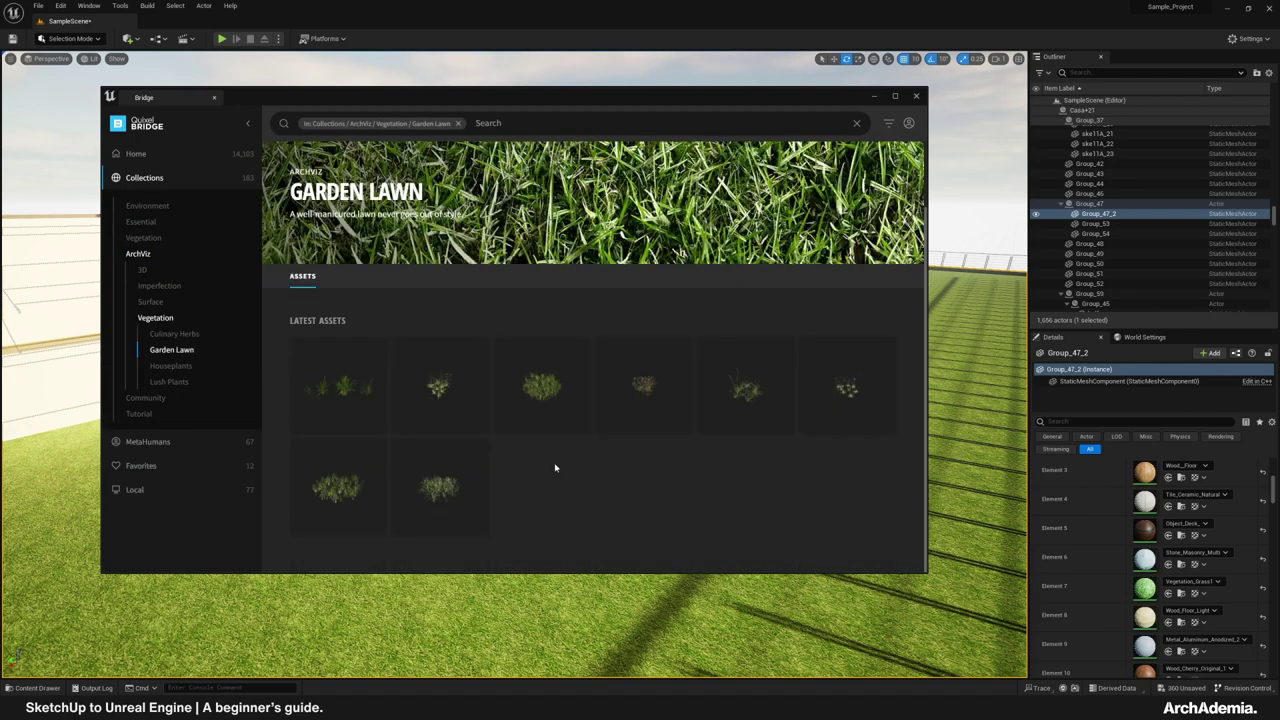
left_click(153, 306)
scroll(516, 444, "down", 10)
scroll(510, 432, "up", 10)
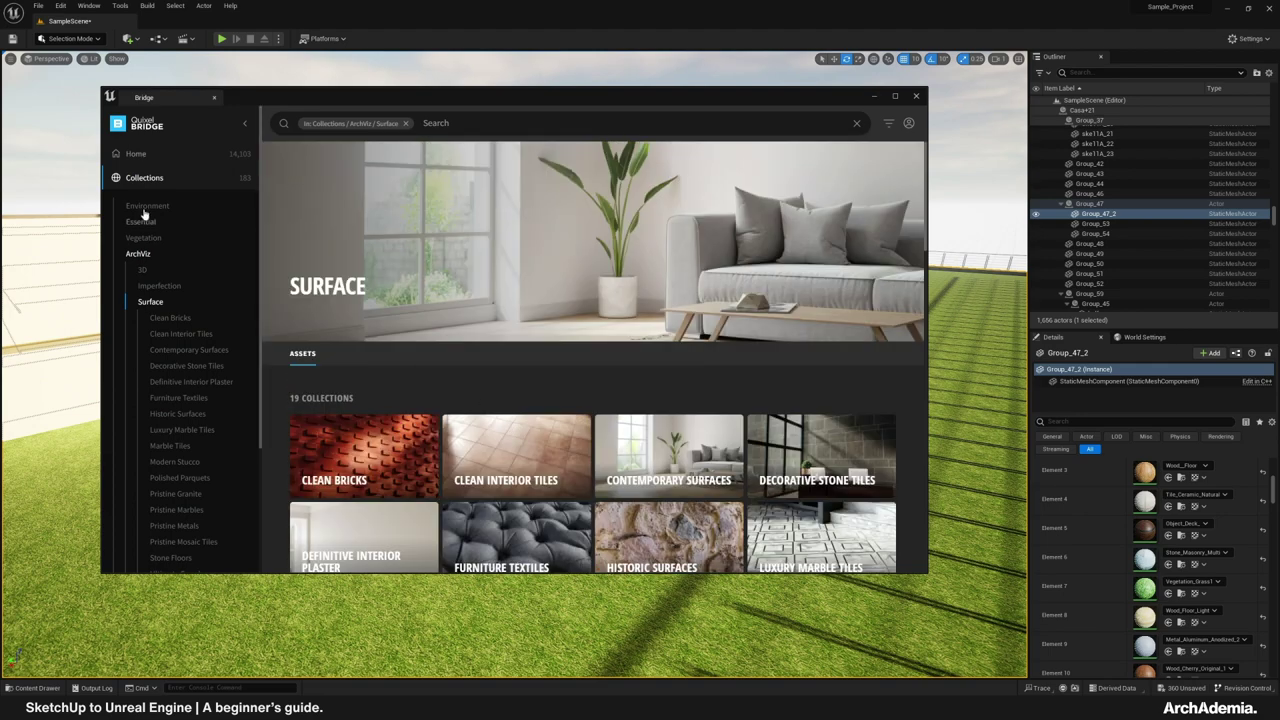
Search the whole Bridge library for Grass, narrow it to grass surfaces and download Mossy Grass.
left_click(350, 123)
key("BackSpace")
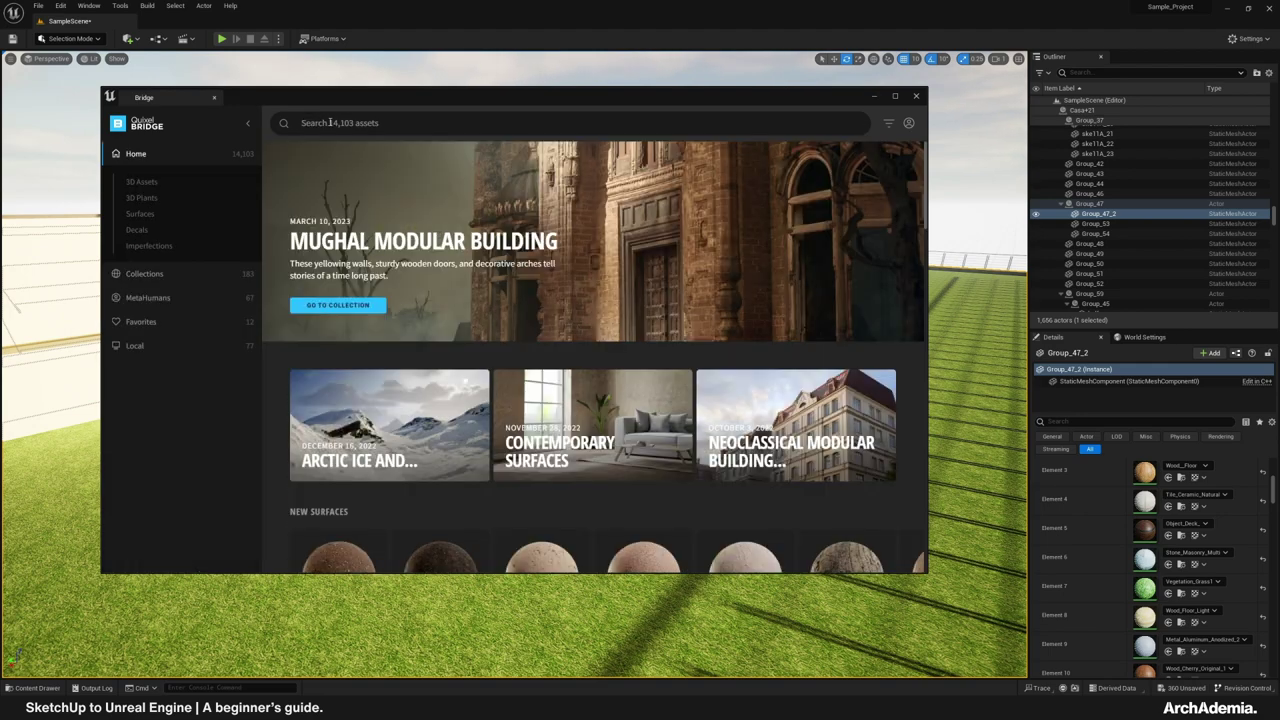
key("Return")
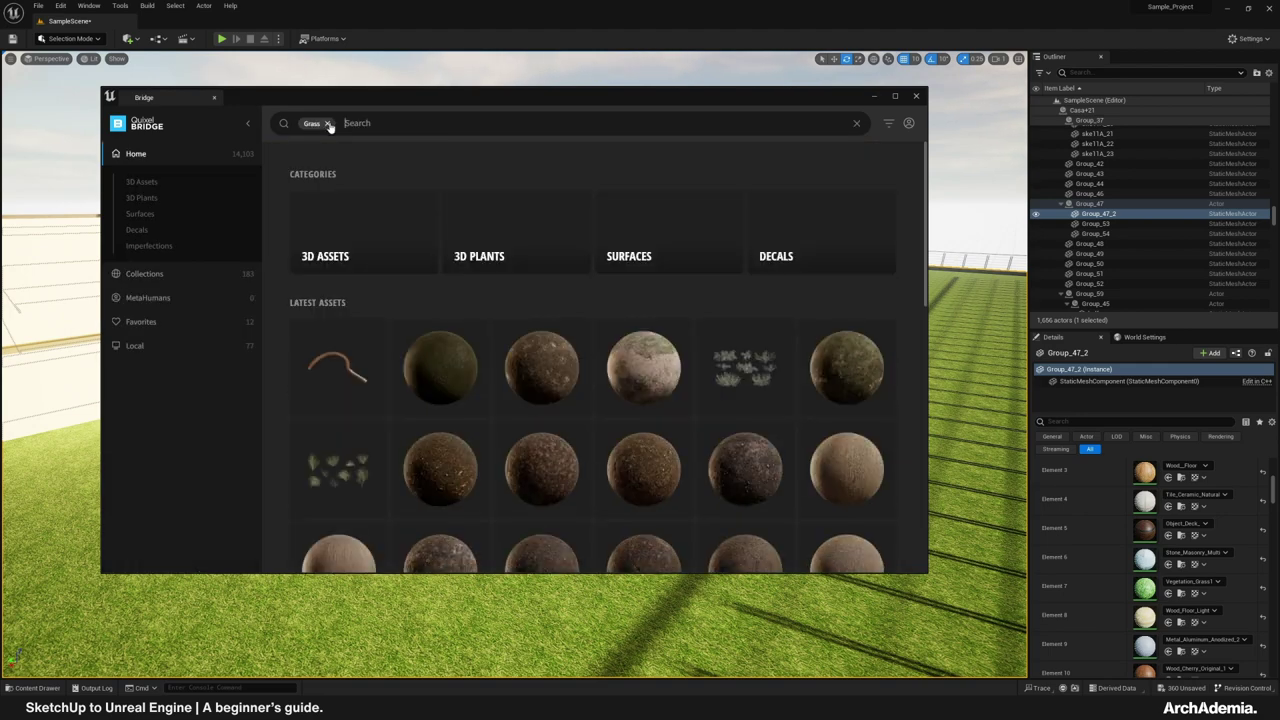
left_click(668, 232)
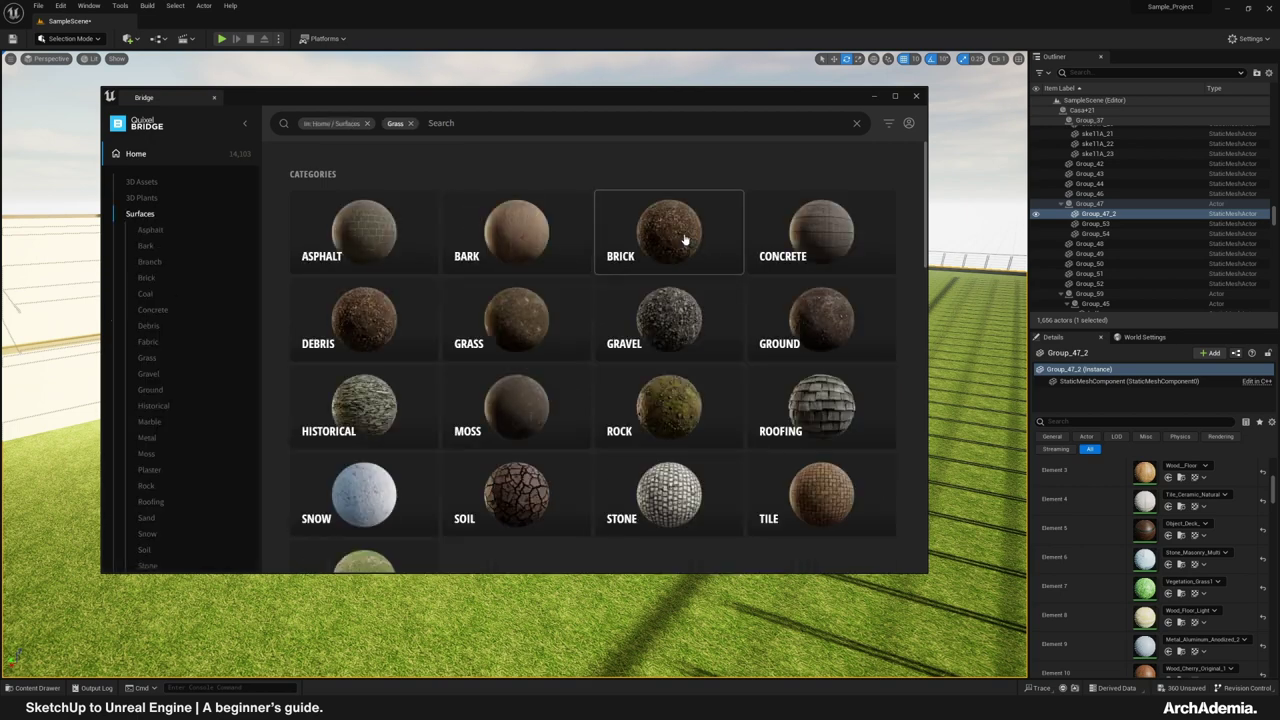
left_click(509, 321)
scroll(535, 341, "down", 8)
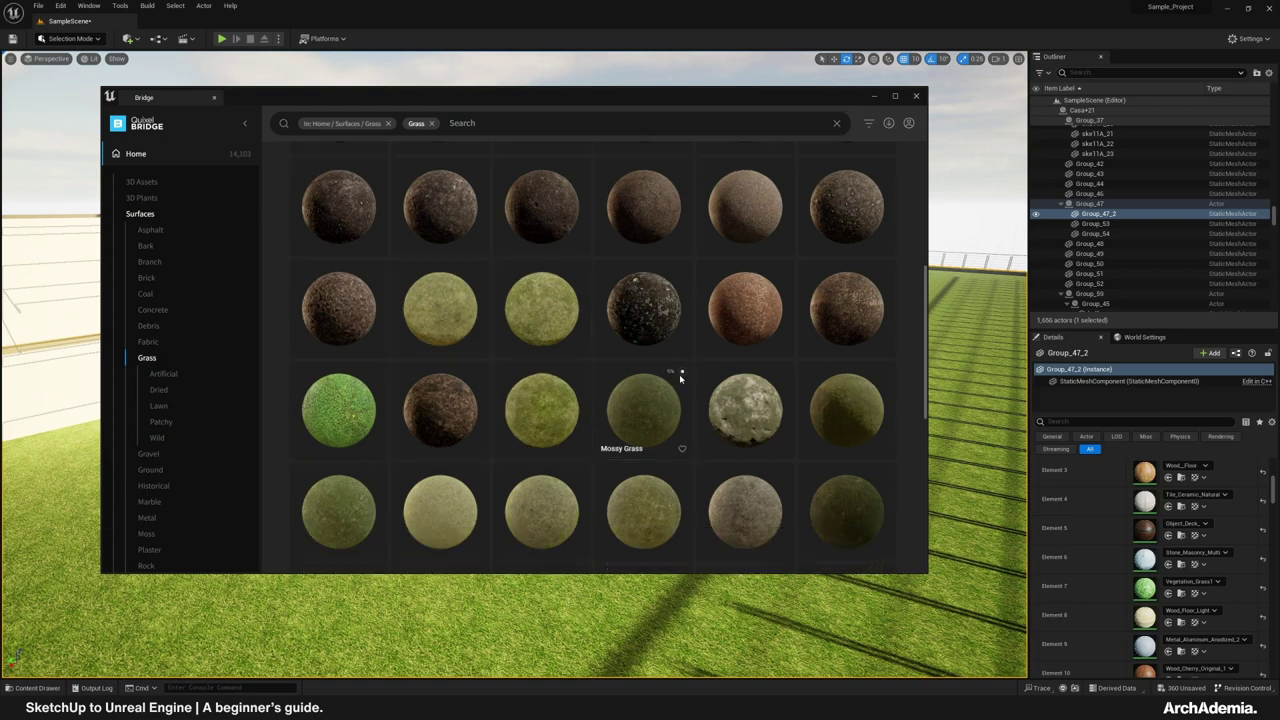
Compare the quality options for Mossy Grass, add it to the project at Medium Quality and minimize Bridge.
left_click(637, 418)
left_click(762, 552)
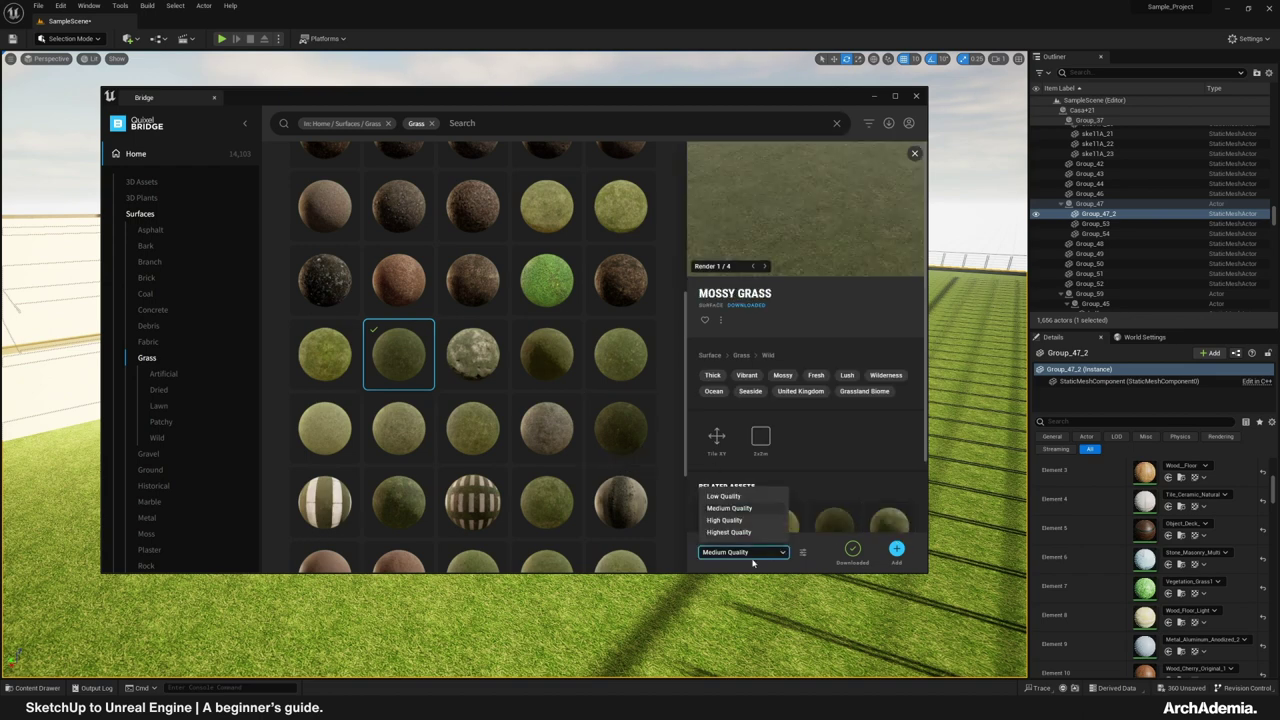
left_click(725, 520)
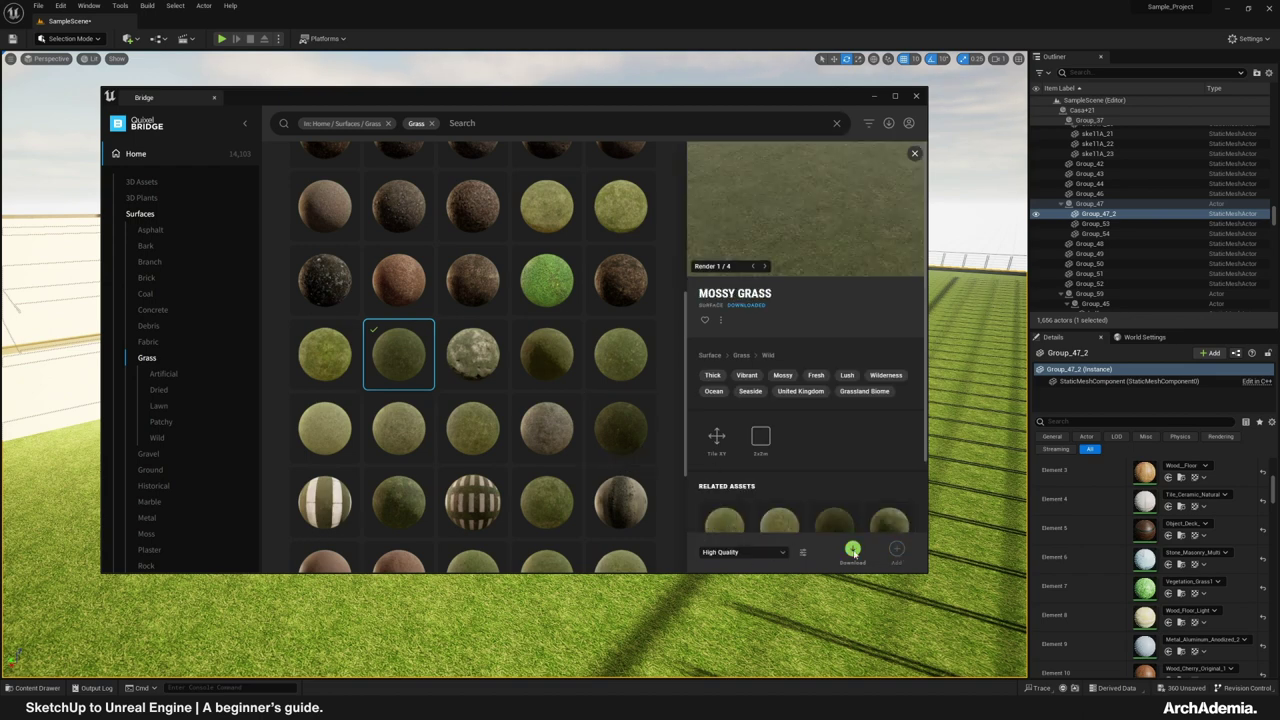
left_click(758, 553)
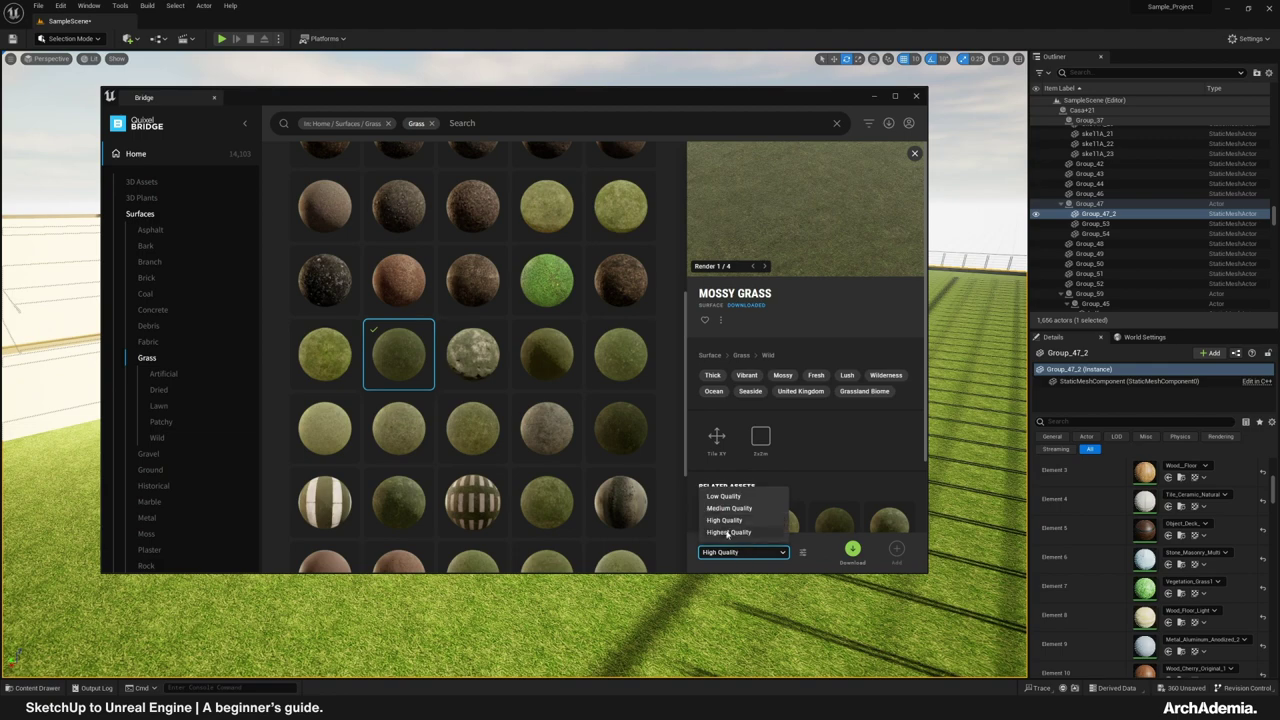
left_click(728, 509)
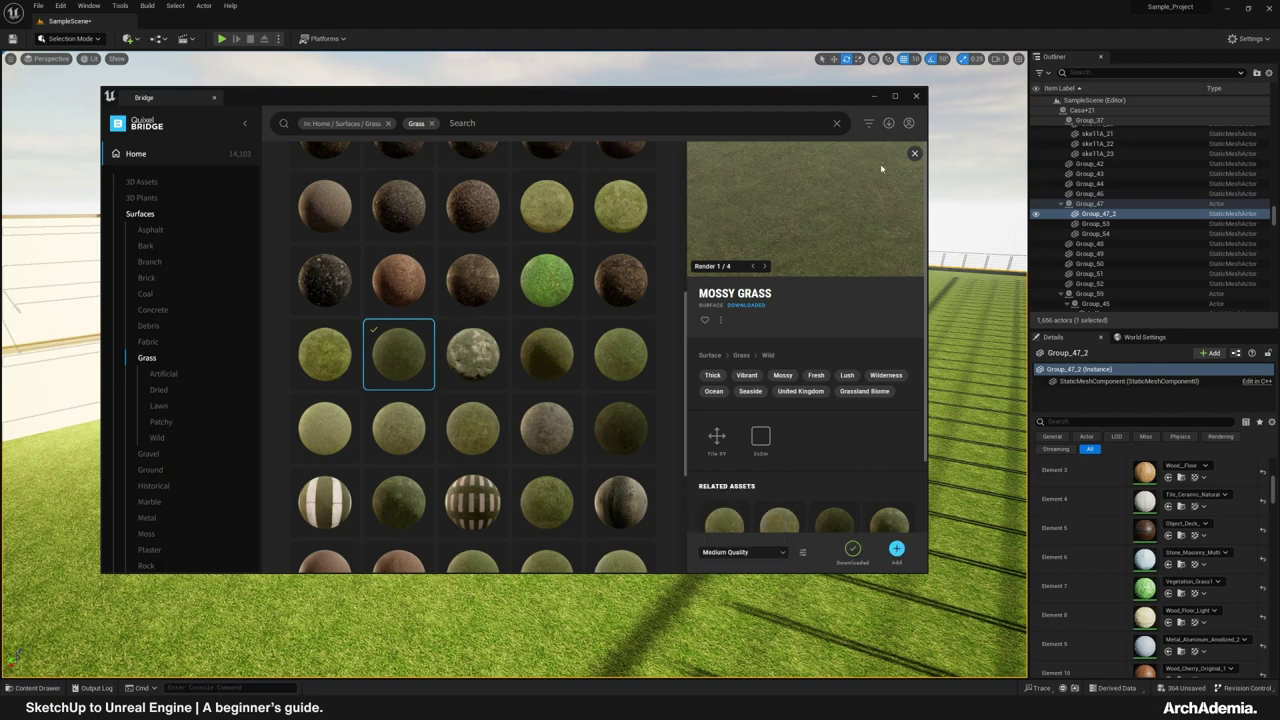
left_click(874, 96)
Find the Mossy Grass material instance in the Megascans Surfaces folder and apply it to the lawn.
left_click(35, 688)
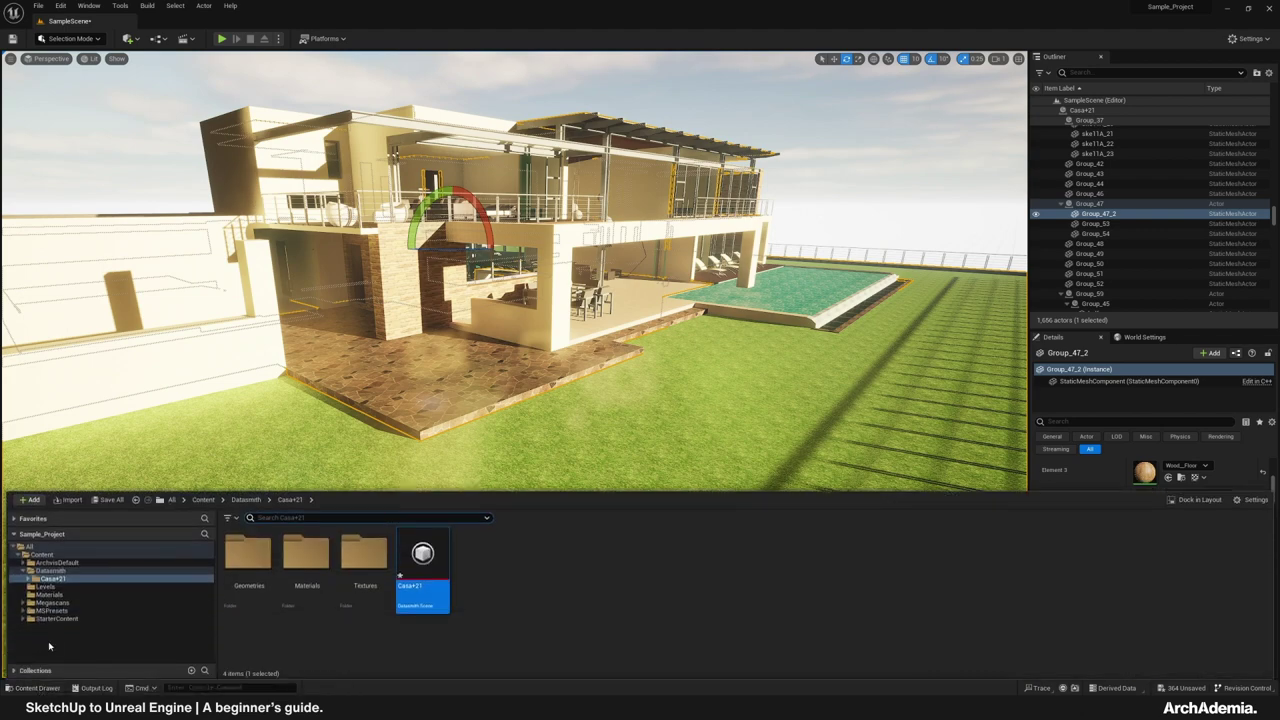
left_click(50, 603)
double_click(248, 575)
double_click(250, 585)
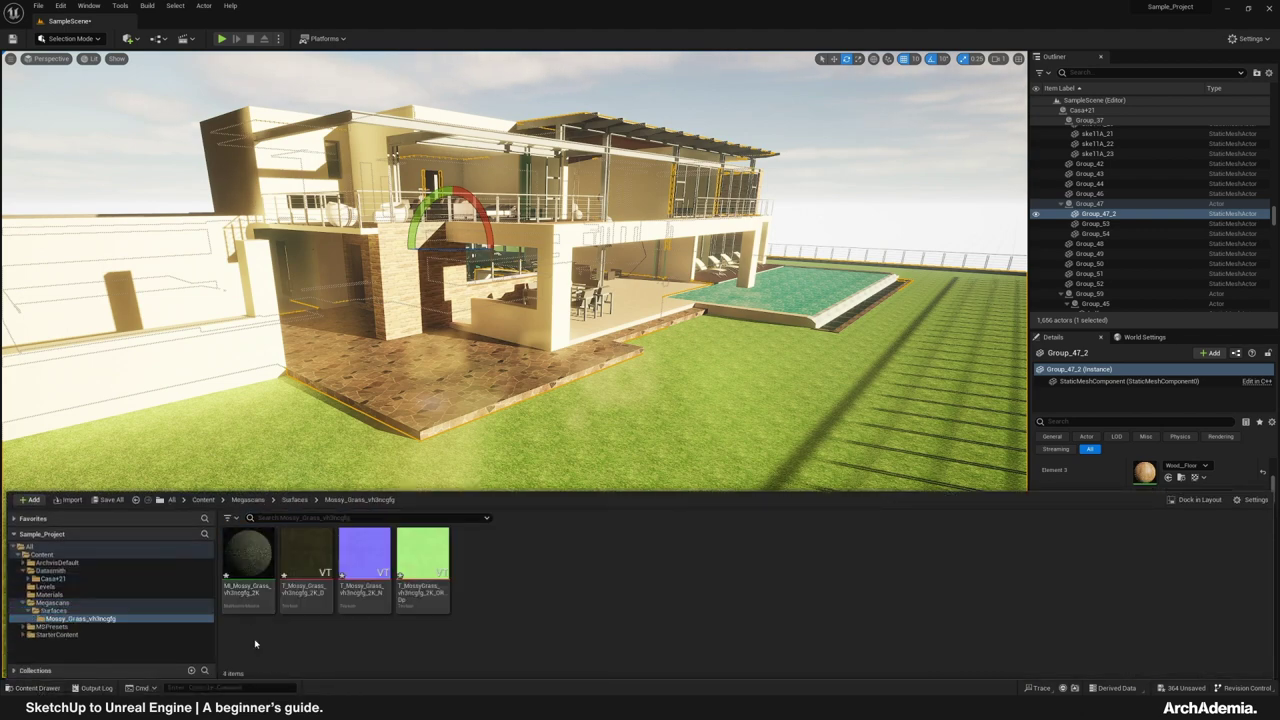
left_click_drag(244, 557, 700, 450)
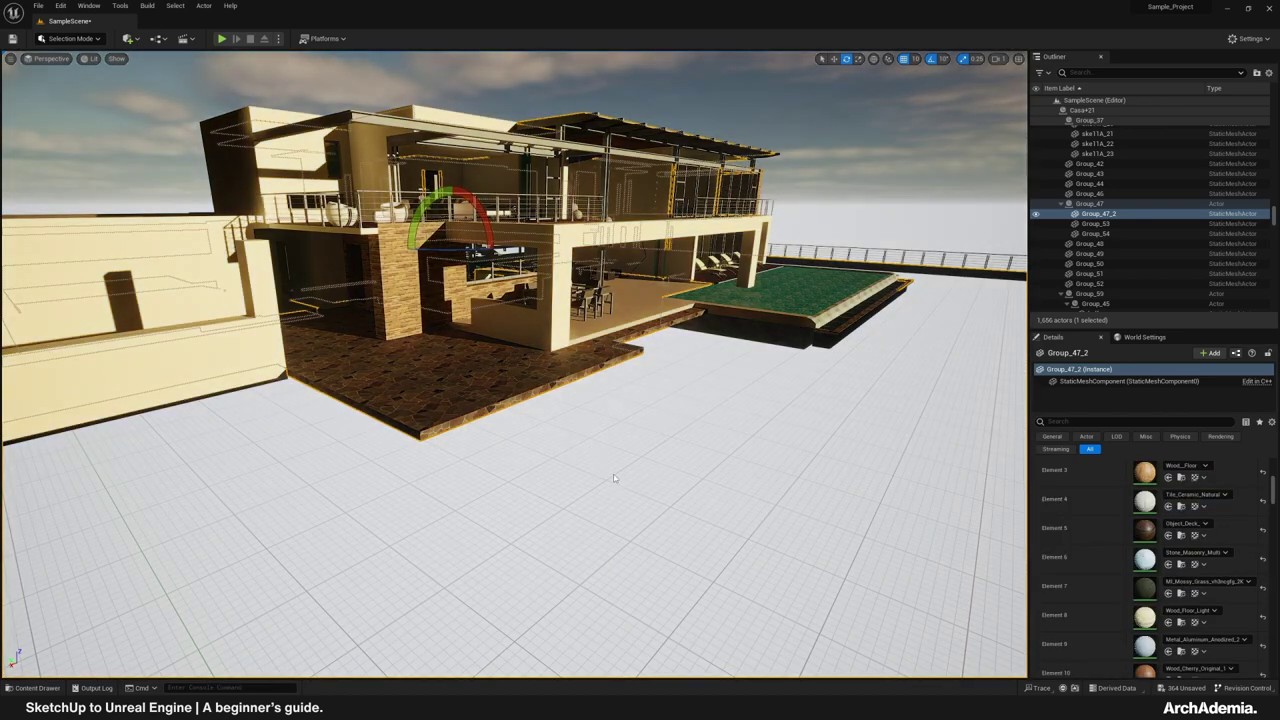
Enable Two Sided in M_MS_Surface_Material_VT, the parent of the Mossy Grass material instance, and save it.
left_click(35, 688)
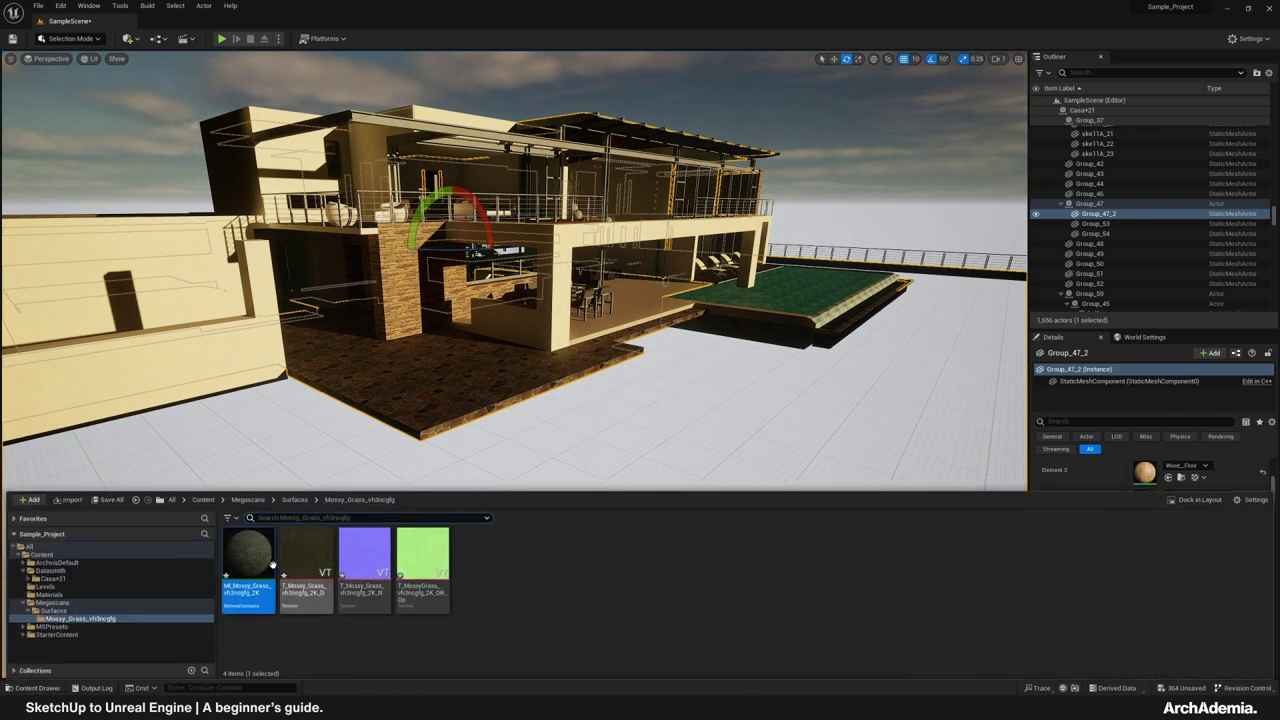
double_click(264, 565)
scroll(741, 458, "down", 4)
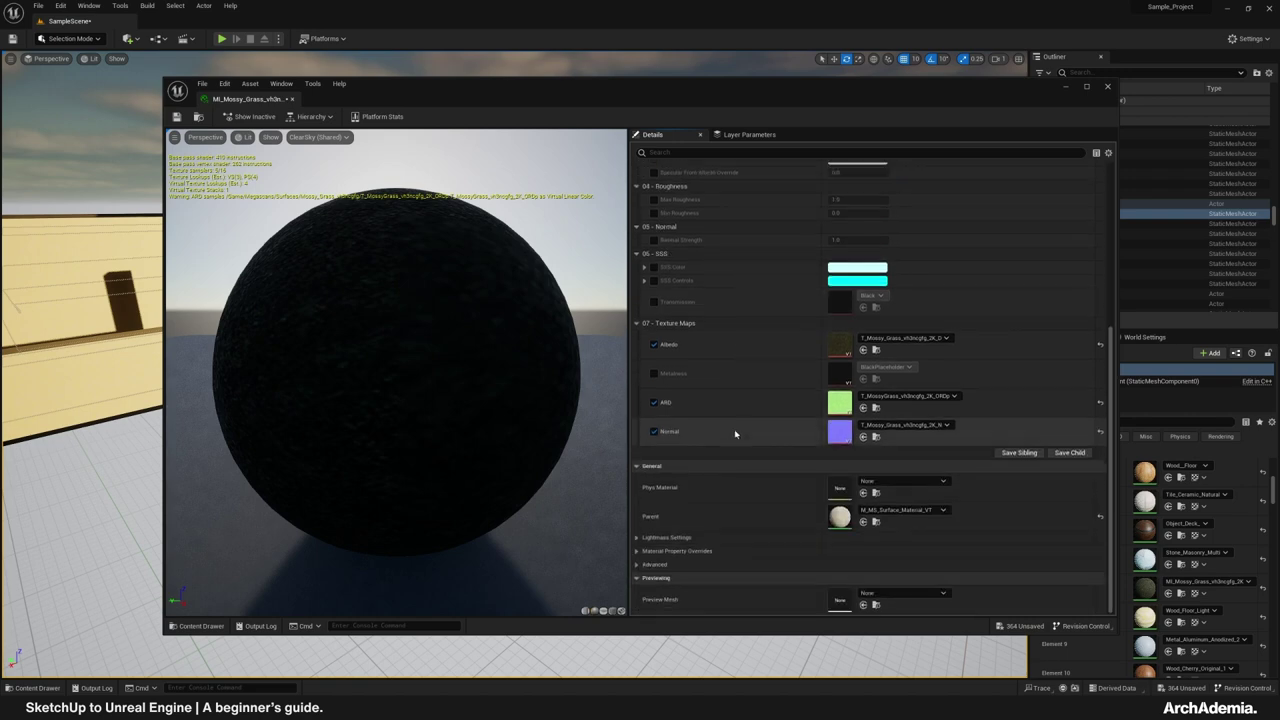
double_click(838, 517)
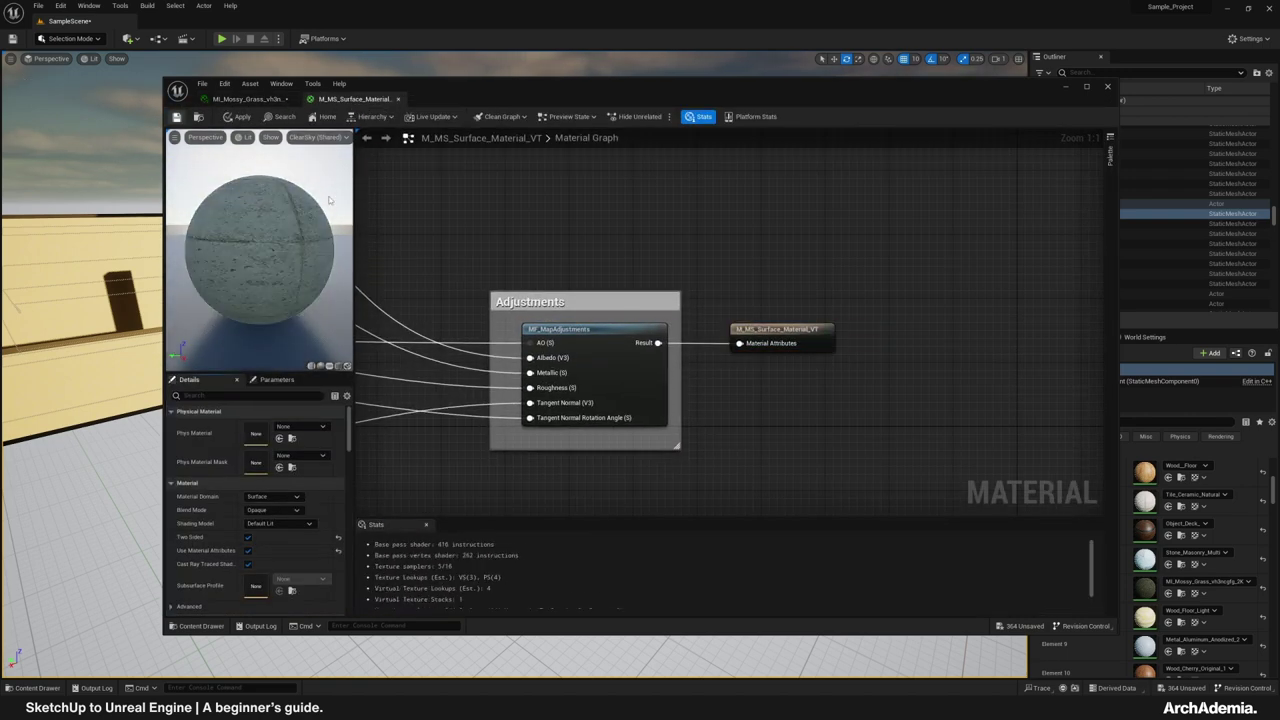
left_click(177, 117)
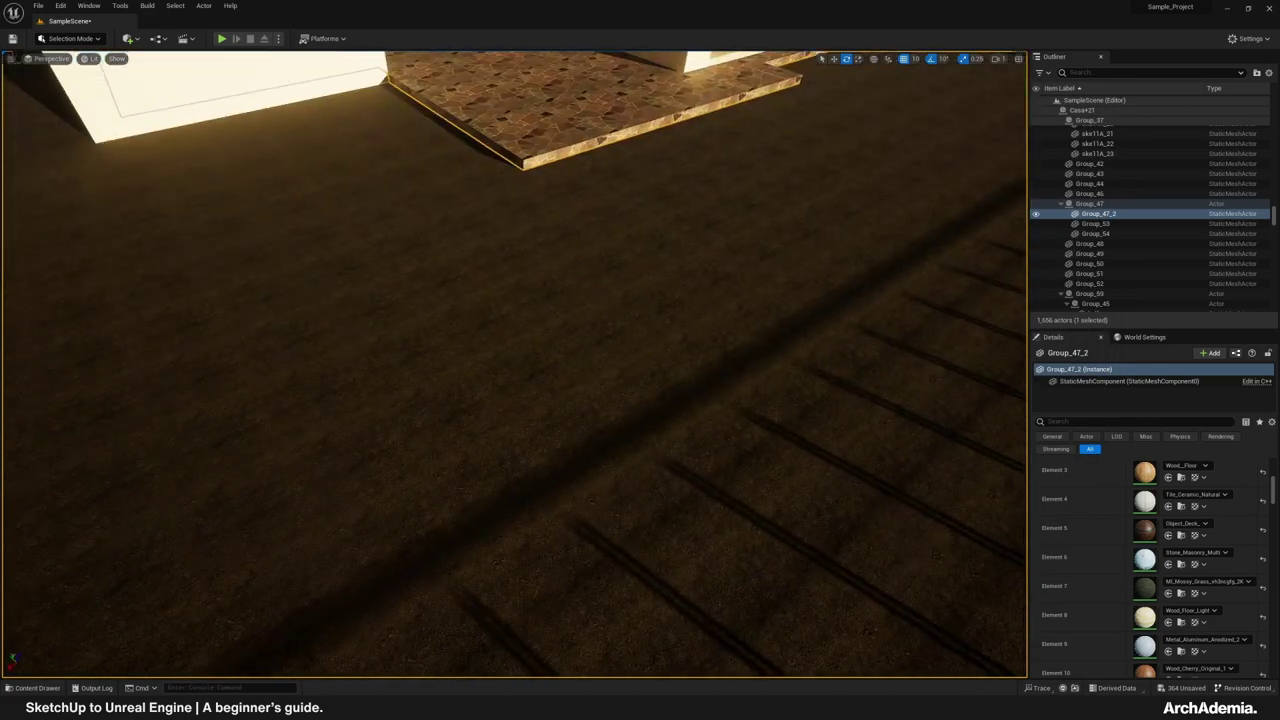
Open the ground mesh's Mossy Grass material instance beside the lawn view and enable its Tiling/Offset override.
right_click_drag(514, 365, 562, 296)
right_click_drag(630, 368, 412, 381)
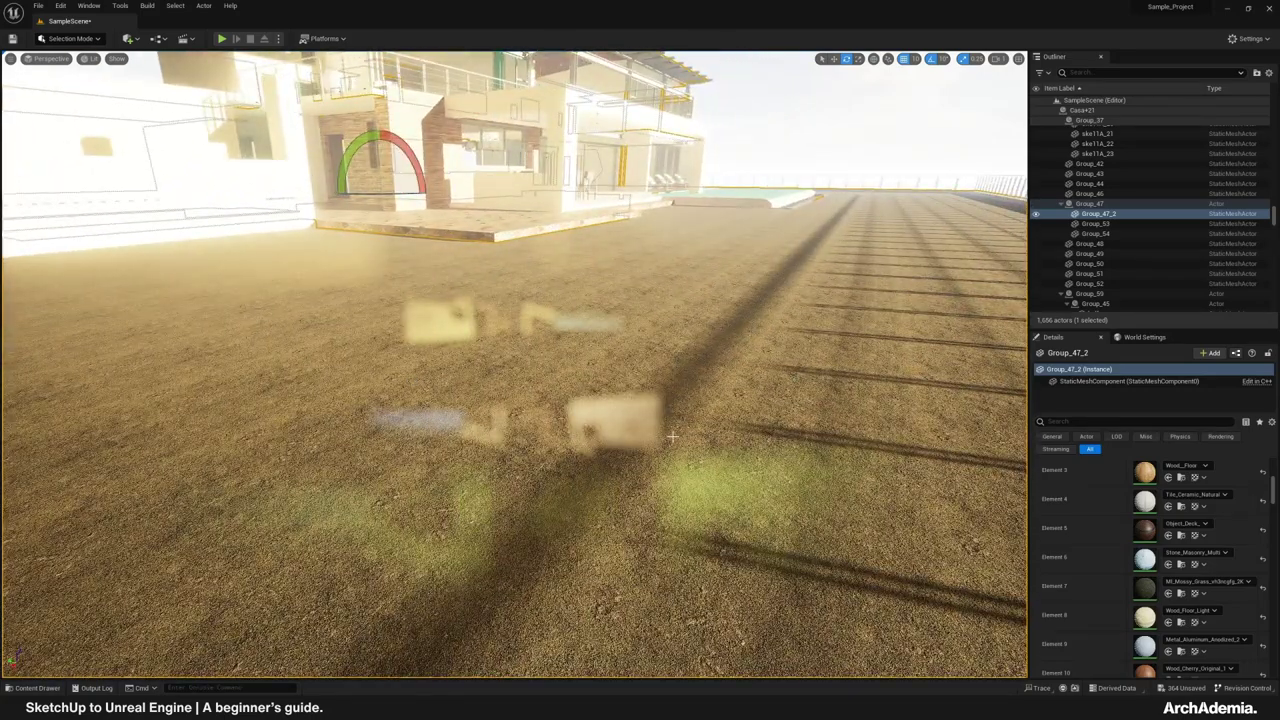
scroll(1136, 558, "down", 1)
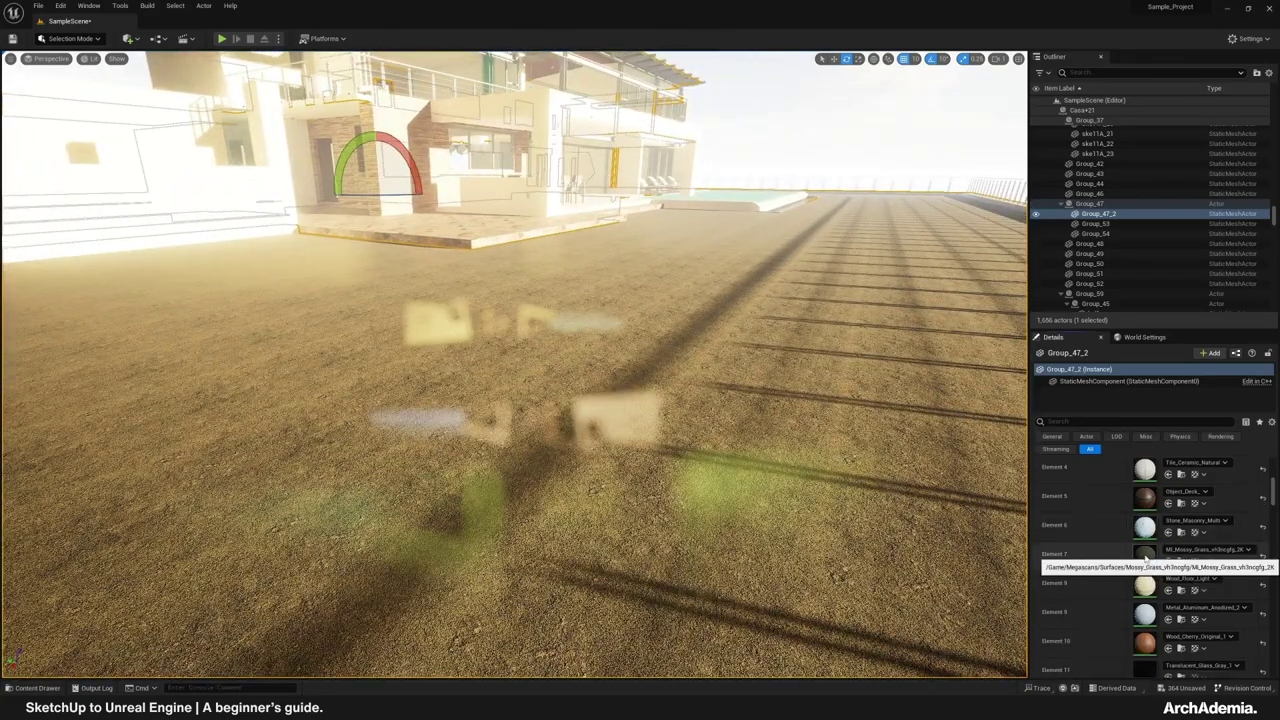
double_click(1142, 555)
left_click_drag(654, 82, 123, 87)
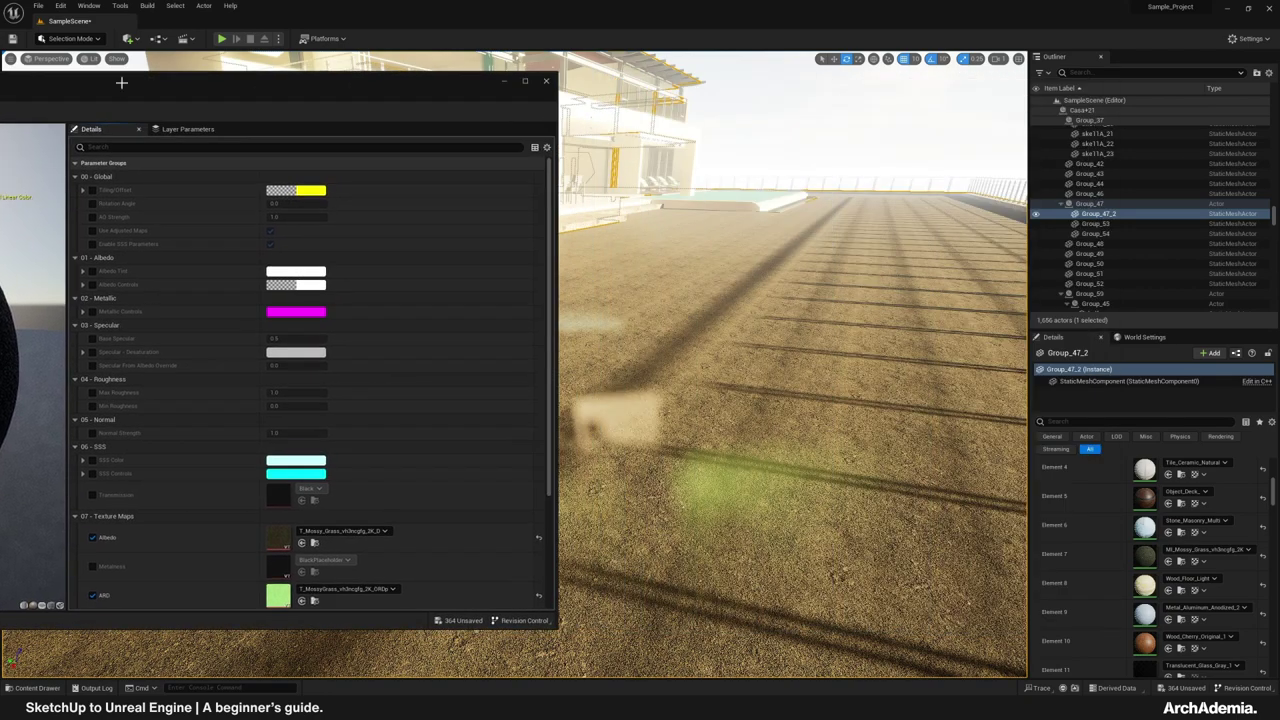
right_click_drag(697, 386, 697, 386)
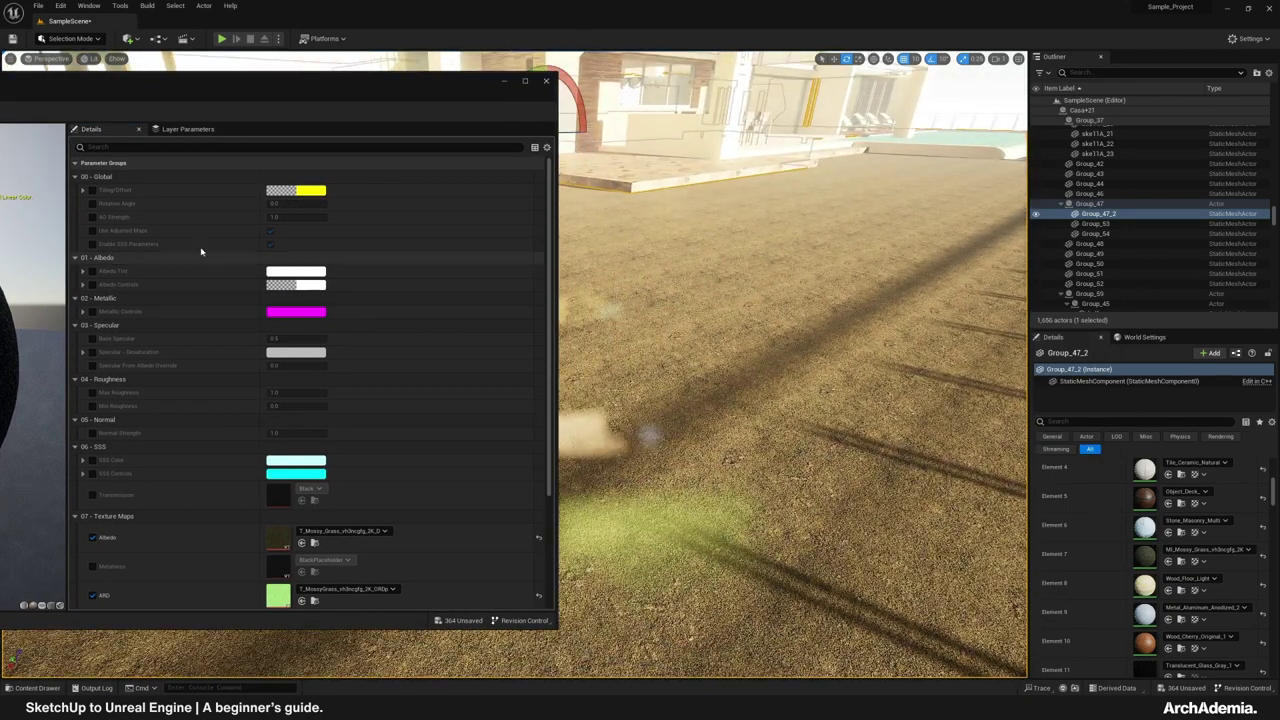
left_click(84, 191)
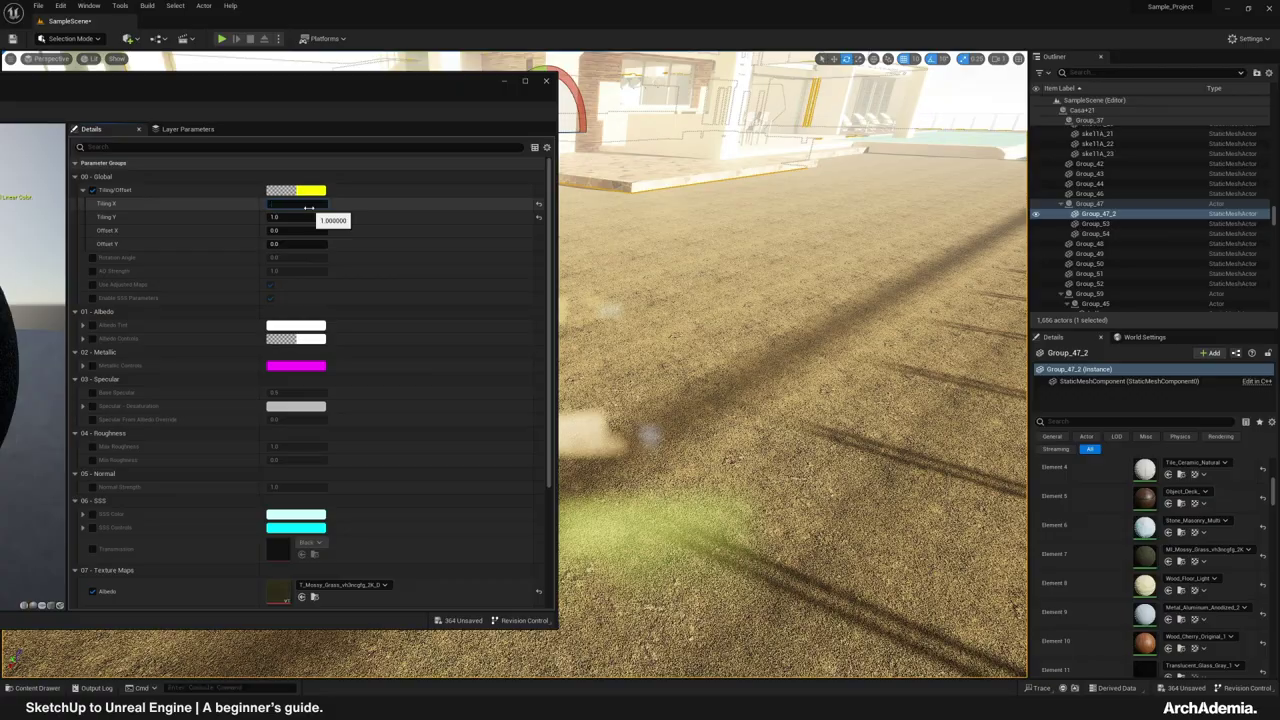
Try a tiling of 0.1 in both X and Y on the Mossy Grass material instance.
left_click_drag(308, 208, 303, 213)
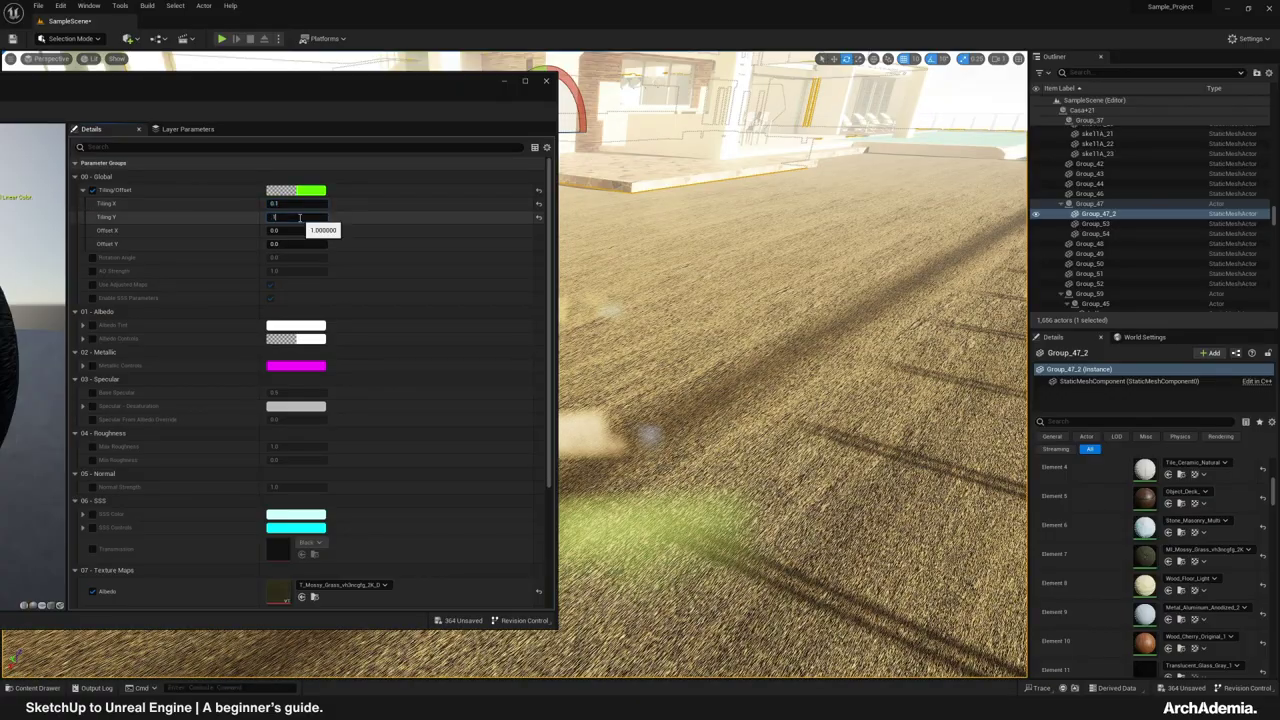
type("0.1")
key("Return")
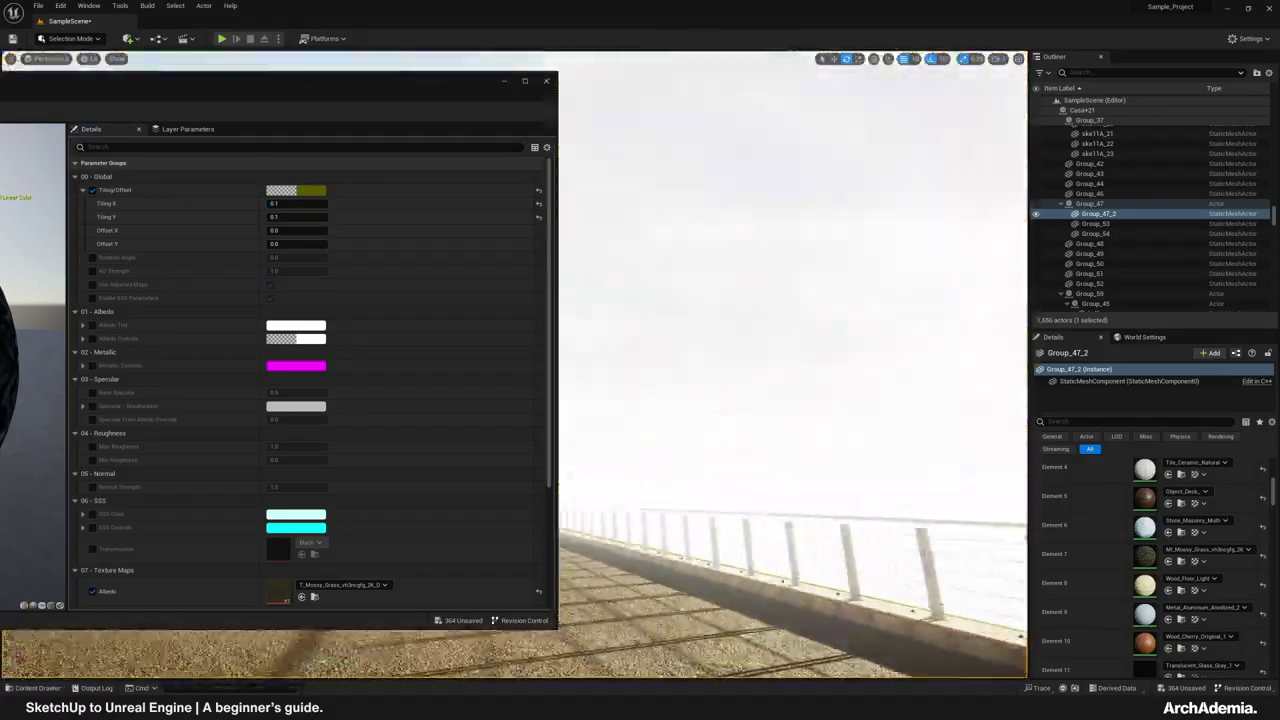
Set Tiling X and Tiling Y of the Mossy Grass material to 0.8, save it and close its editor.
right_click_drag(760, 380, 700, 440)
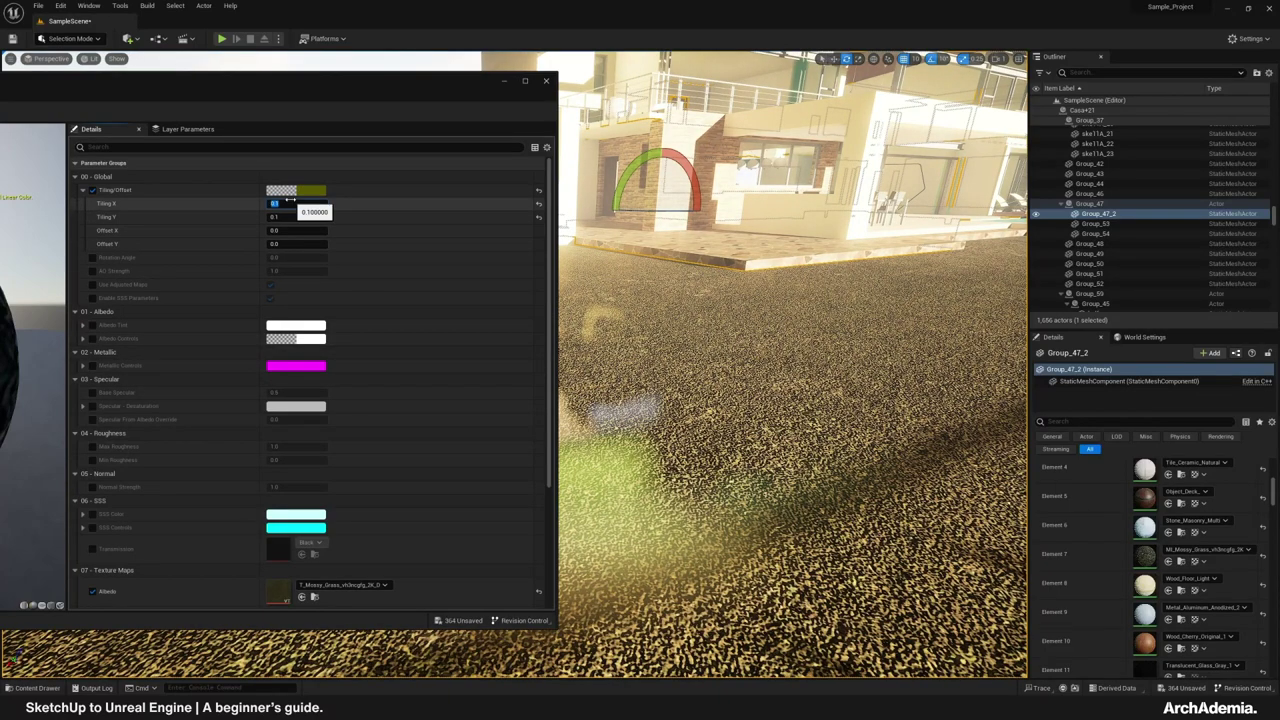
key("Return")
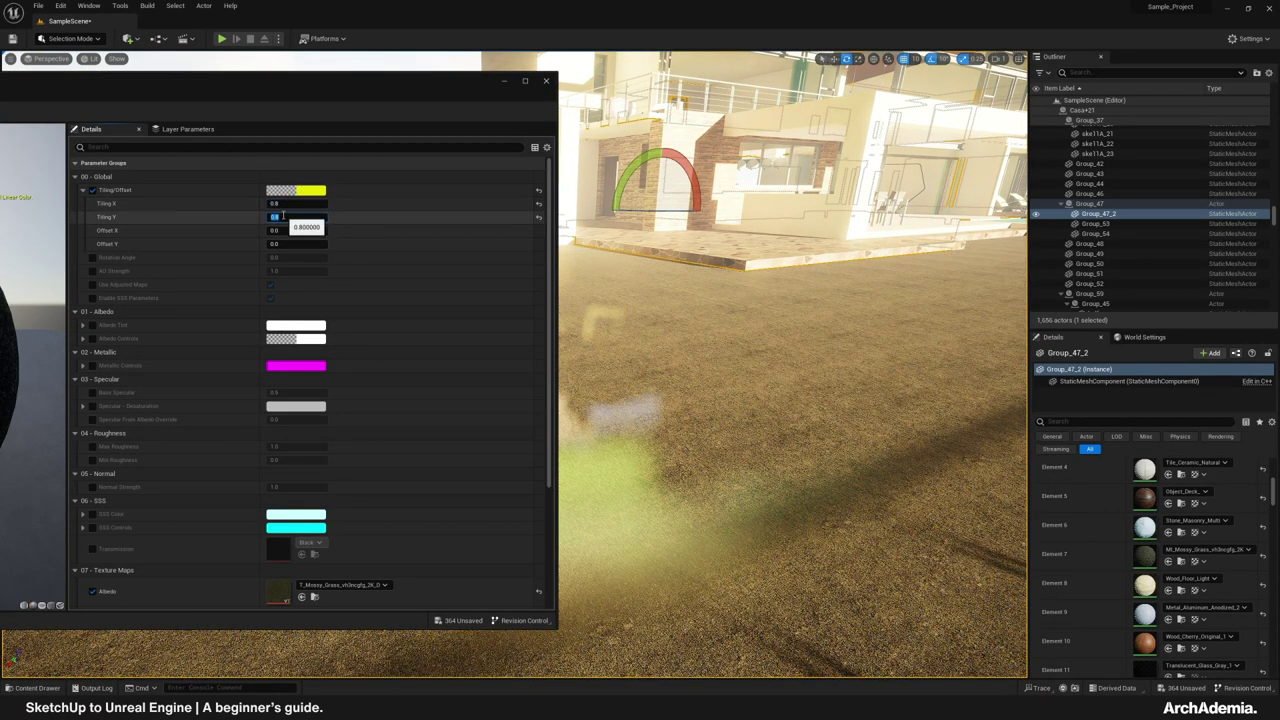
left_click_drag(208, 93, 536, 138)
left_click_drag(160, 128, 265, 116)
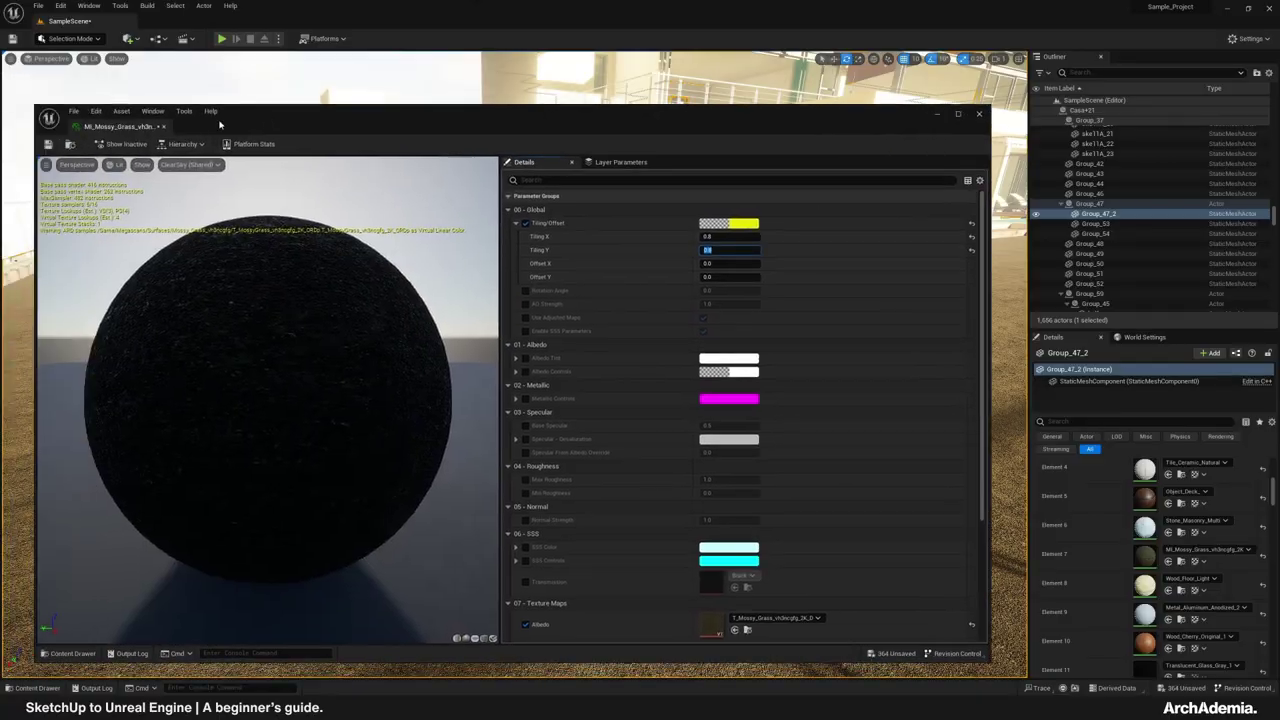
left_click(979, 114)
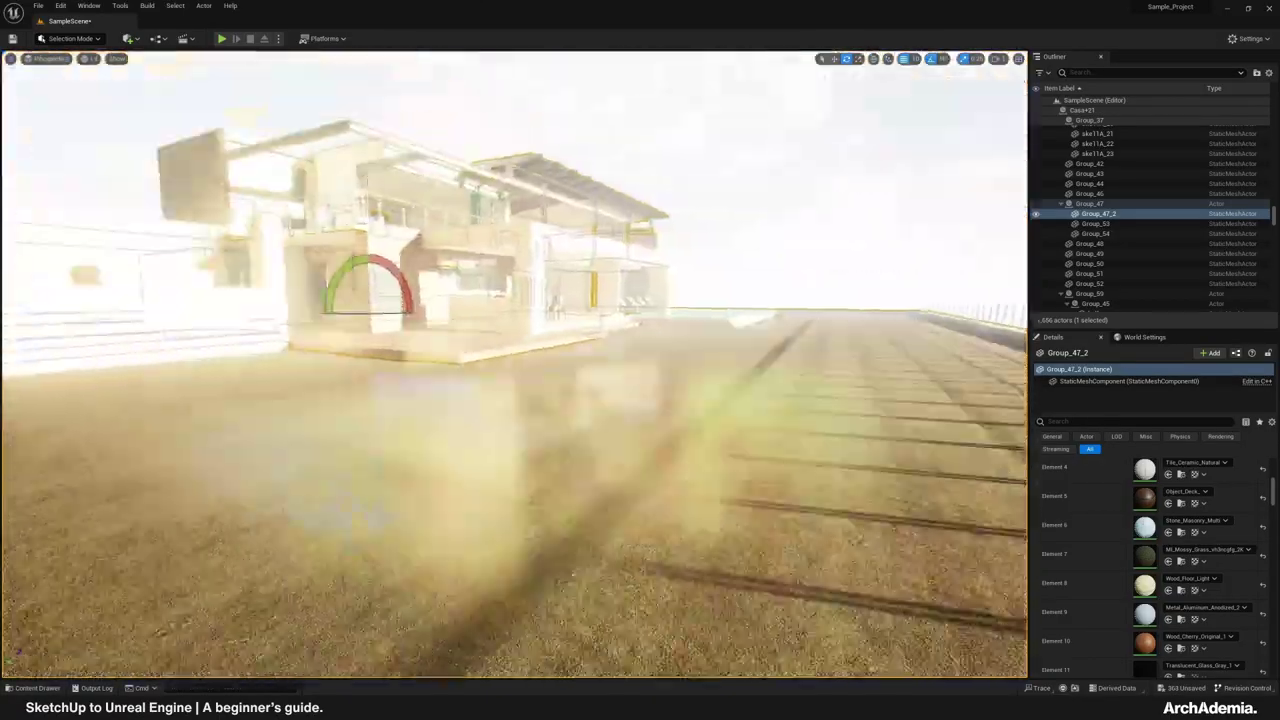
Collapse the Casa+21 hierarchy in the Outliner and clear the ground mesh selection.
right_click_drag(573, 575, 478, 463)
key("w")
key("s")
left_click_drag(1272, 219, 1275, 92)
left_click(1055, 111)
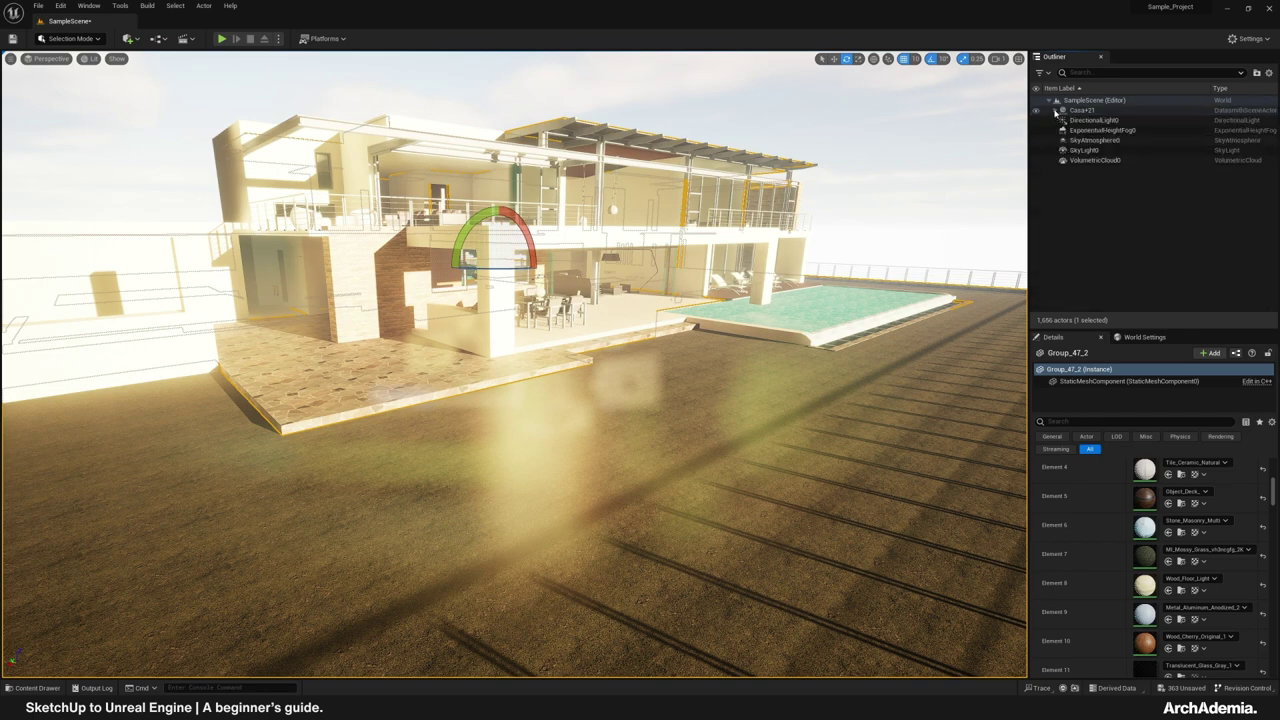
left_click(1088, 204)
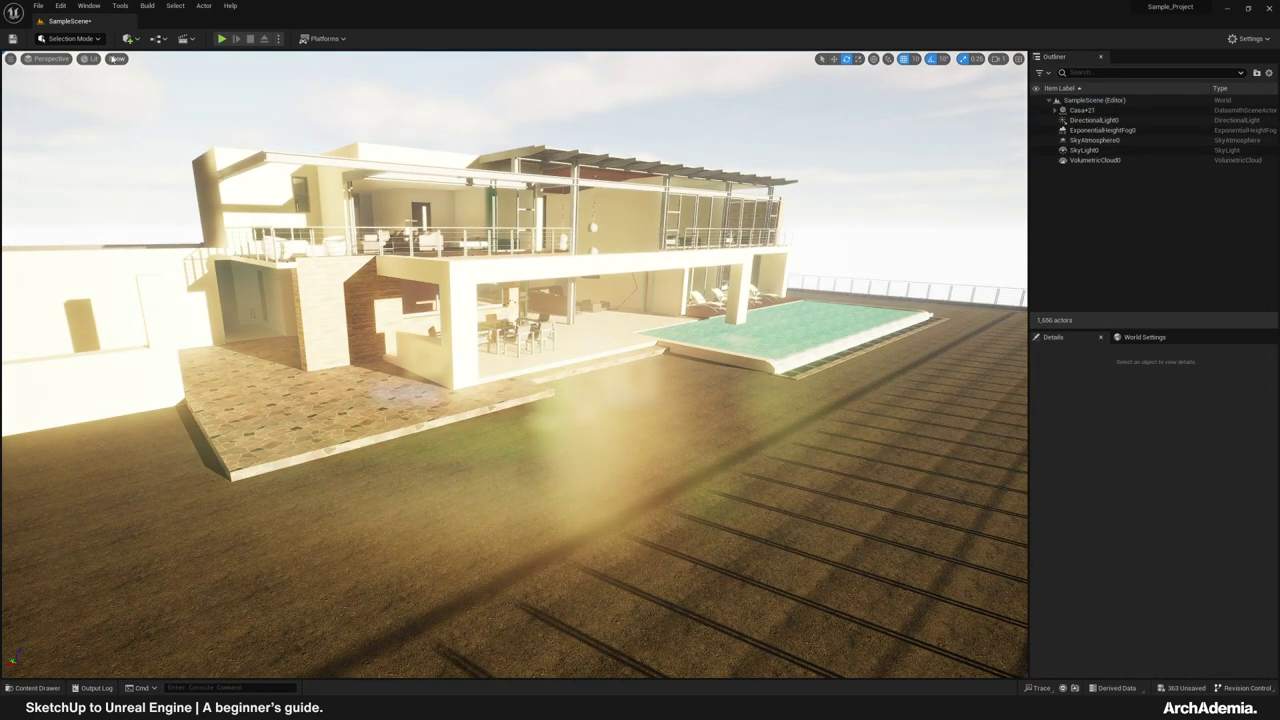
Add a Post Process Volume, place it on the lawn in front of the house and enable its Infinite Extent (Unbound) option.
left_click(129, 39)
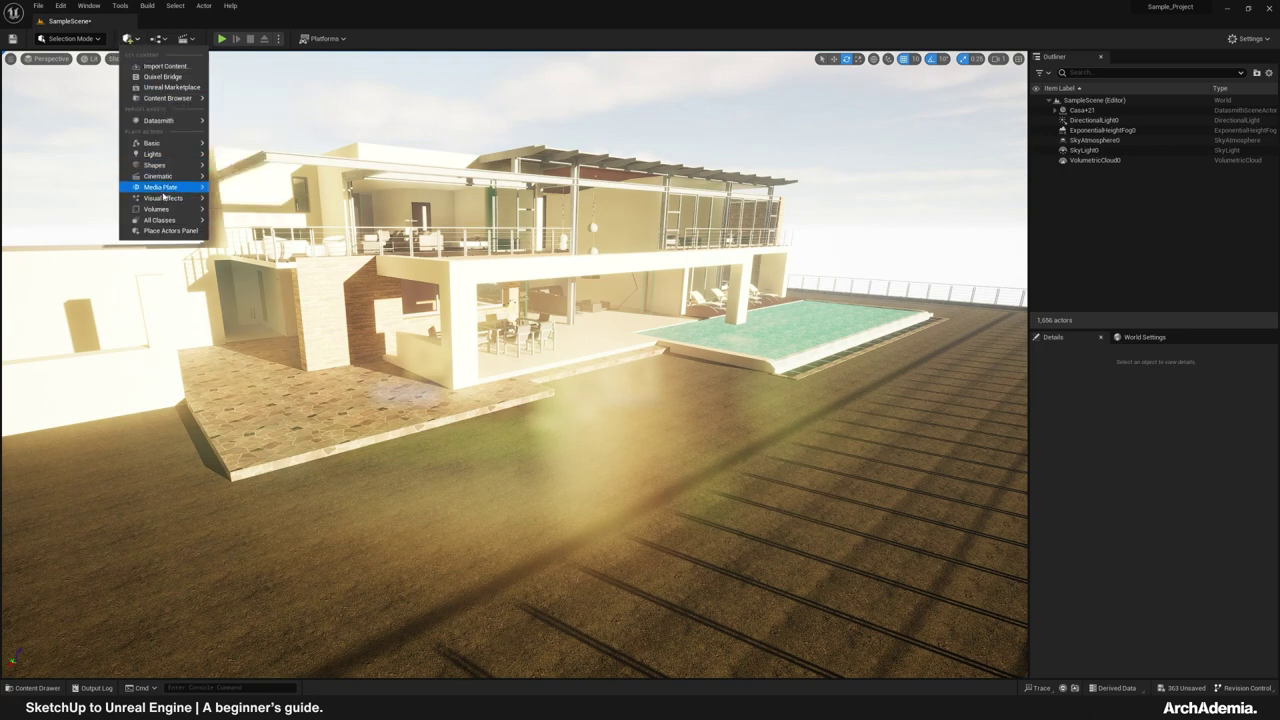
mouse_move(165, 199)
left_click(241, 203)
right_click_drag(579, 446, 545, 437)
key("r")
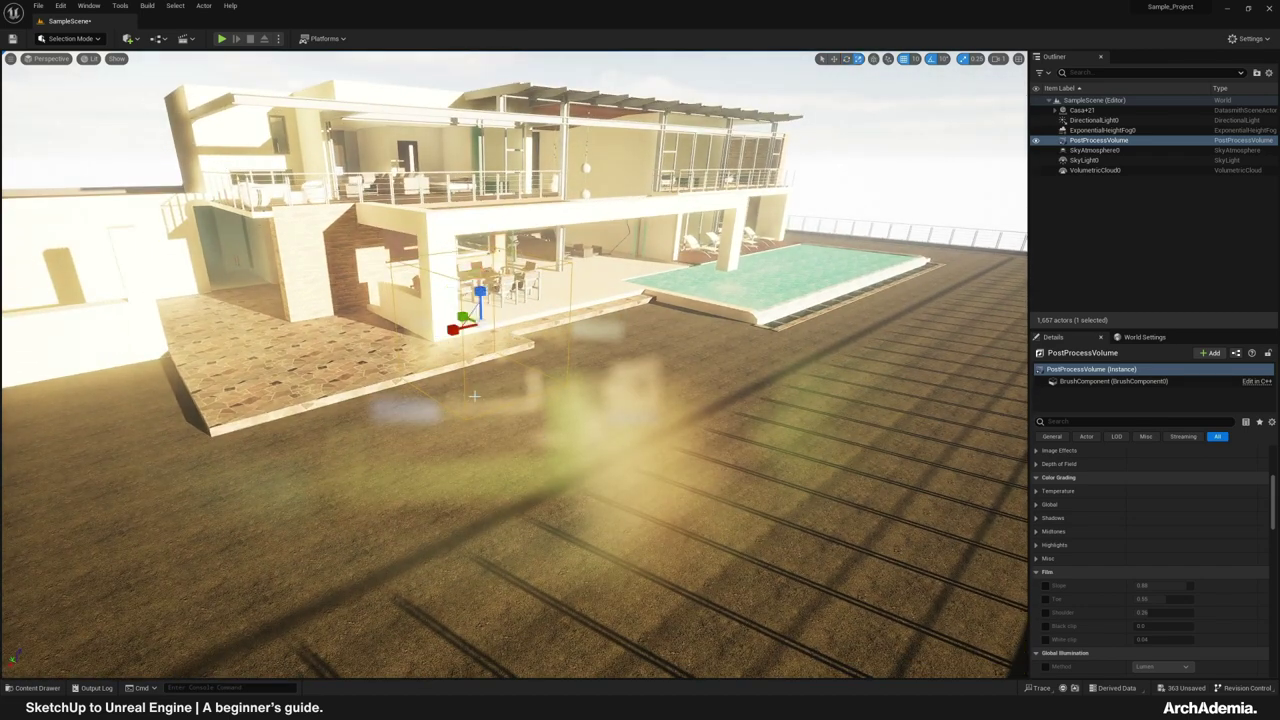
left_click_drag(466, 322, 547, 351)
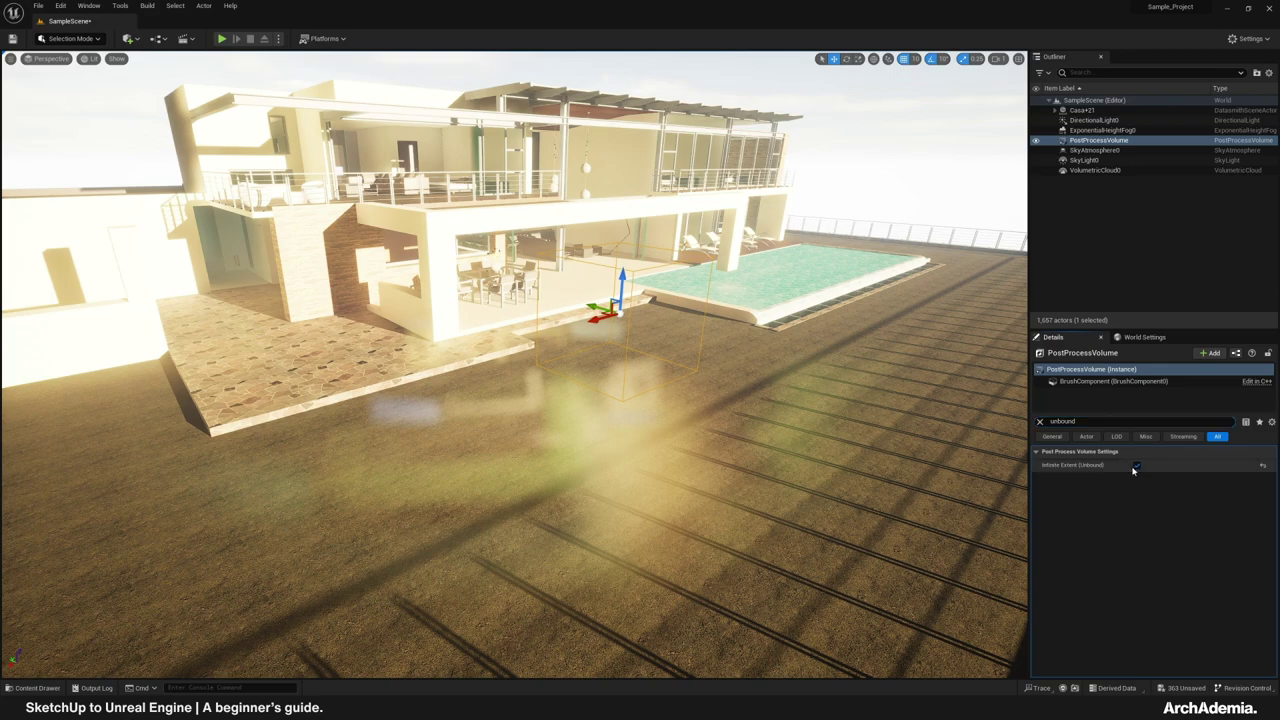
mouse_move(493, 401)
right_mouse_down()
mouse_move(540, 350)
mouse_move(508, 420)
mouse_move(493, 401)
right_mouse_up()
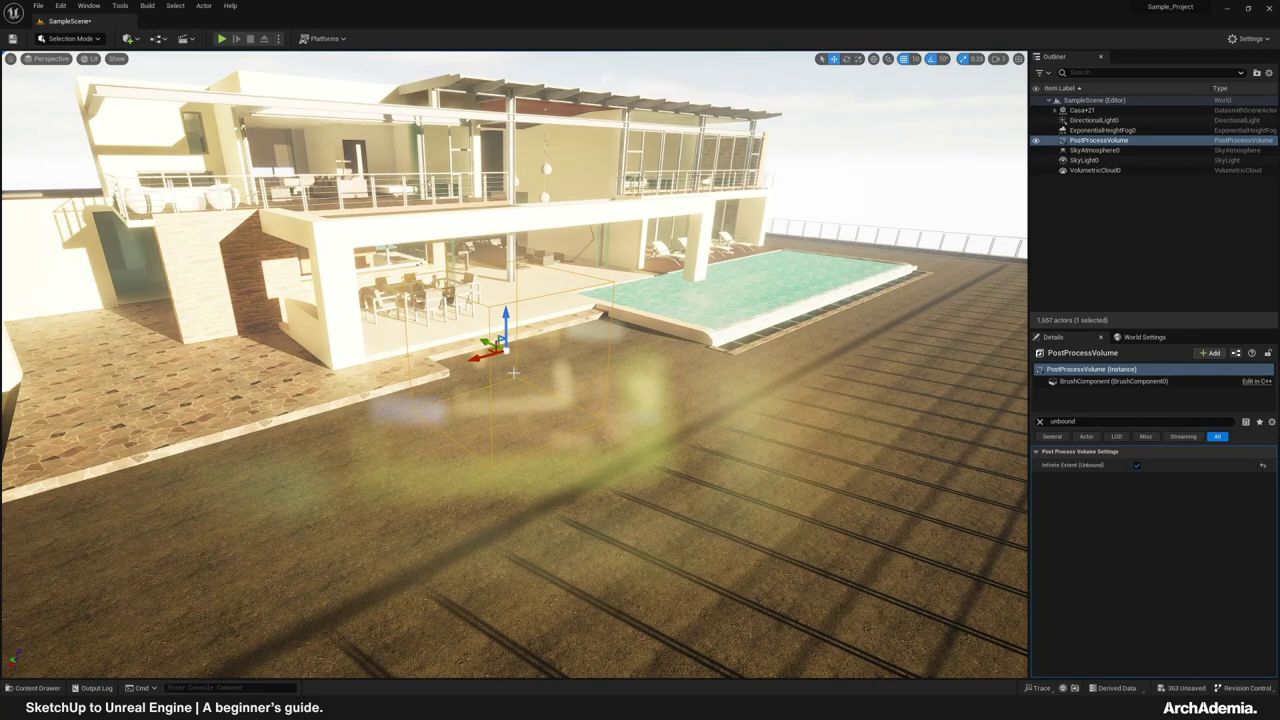
Scale the Post Process Volume to 3.25 in X and 2.0 in Y.
right_click_drag(666, 414, 666, 414)
right_click_drag(591, 450, 591, 450)
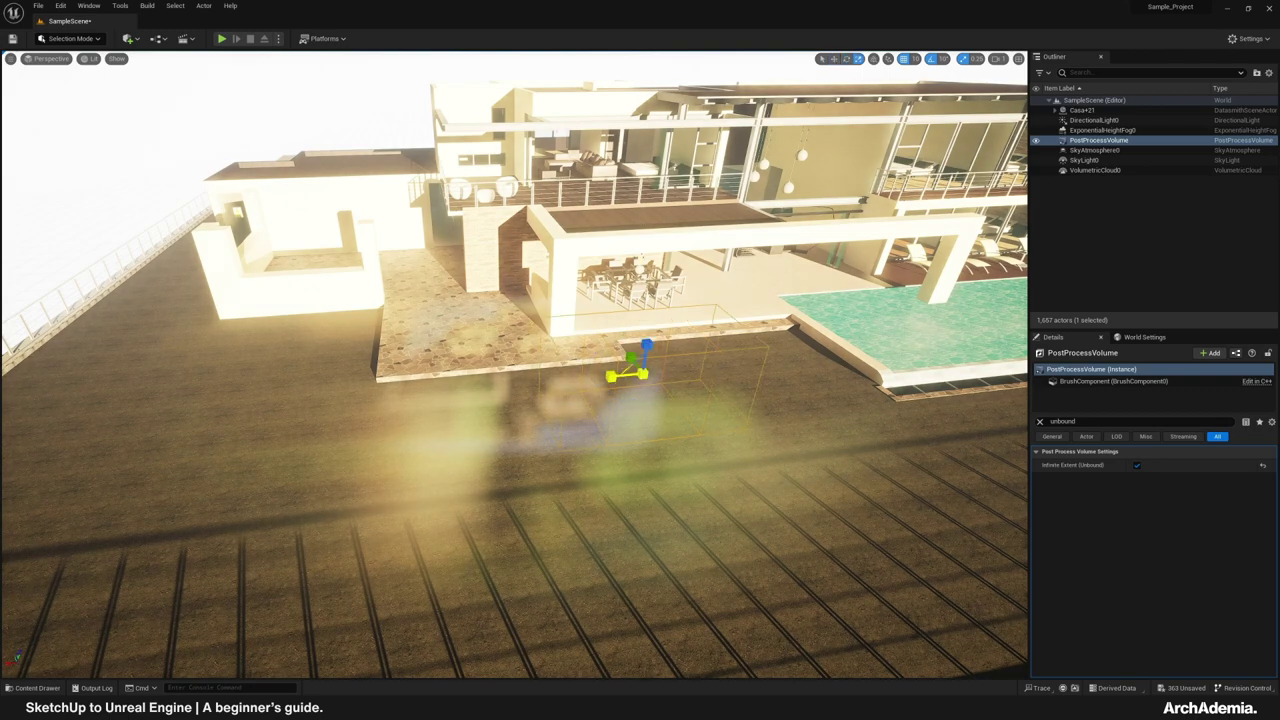
right_click_drag(573, 393, 378, 347)
left_click_drag(344, 357, 337, 355)
right_click_drag(491, 441, 578, 354)
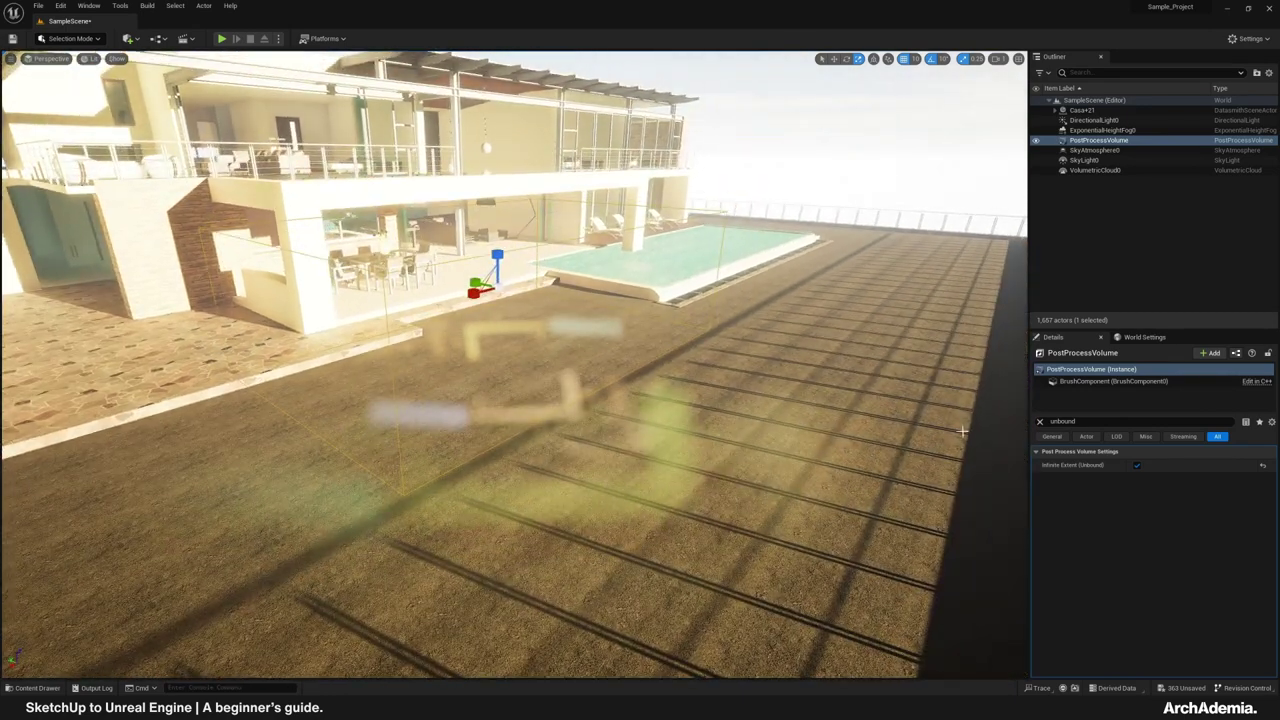
Override the Post Process Volume's Lens Flares intensity and set it to 0.01.
left_click(1041, 423)
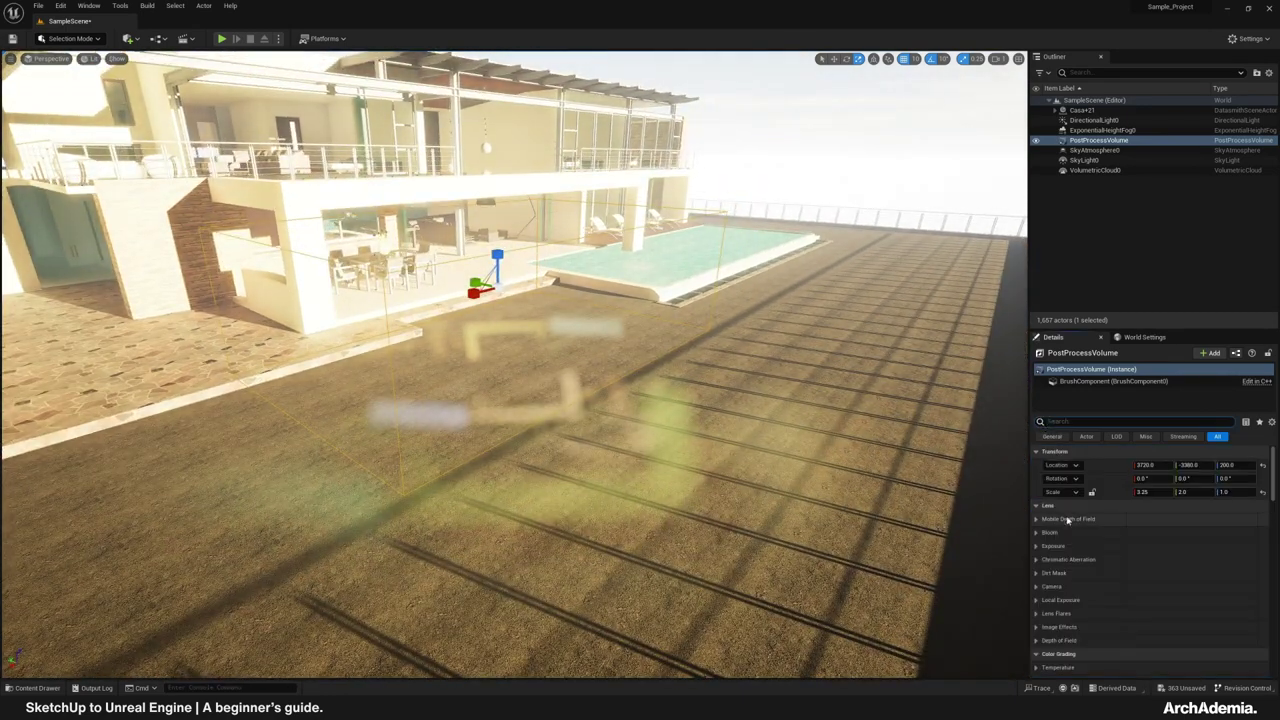
scroll(1048, 578, "down", 1)
left_click(1036, 581)
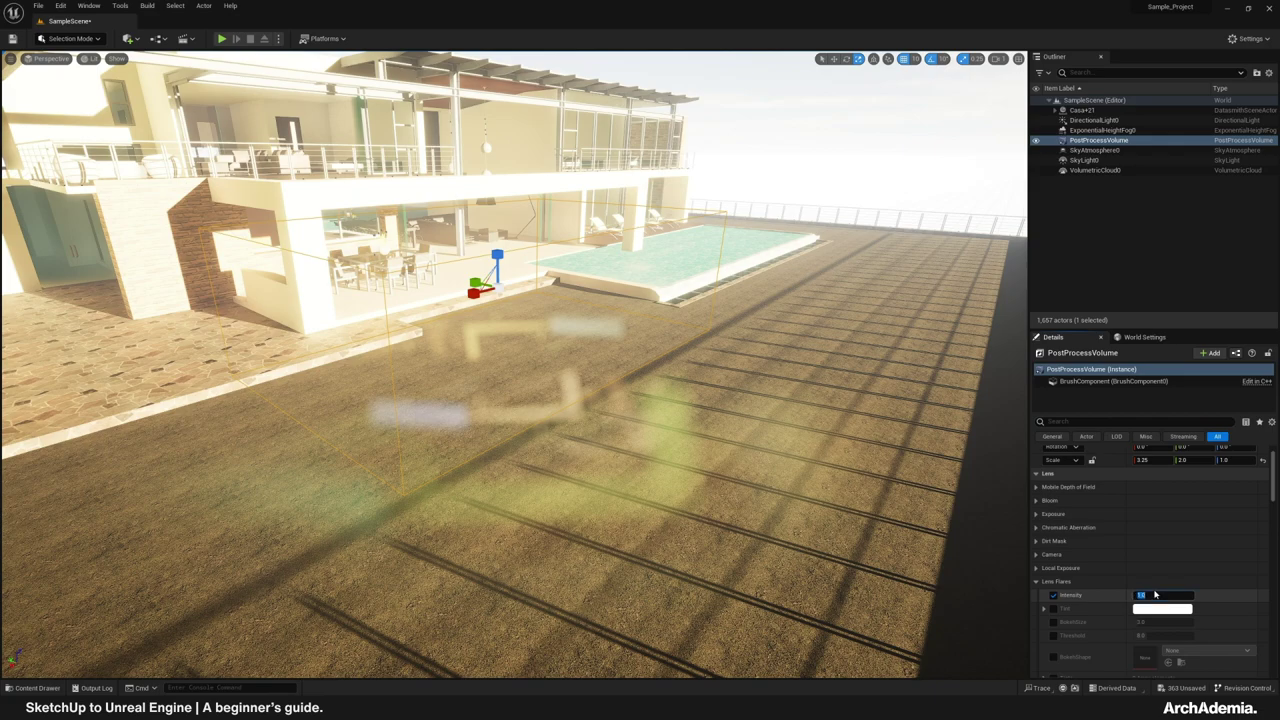
key("Return")
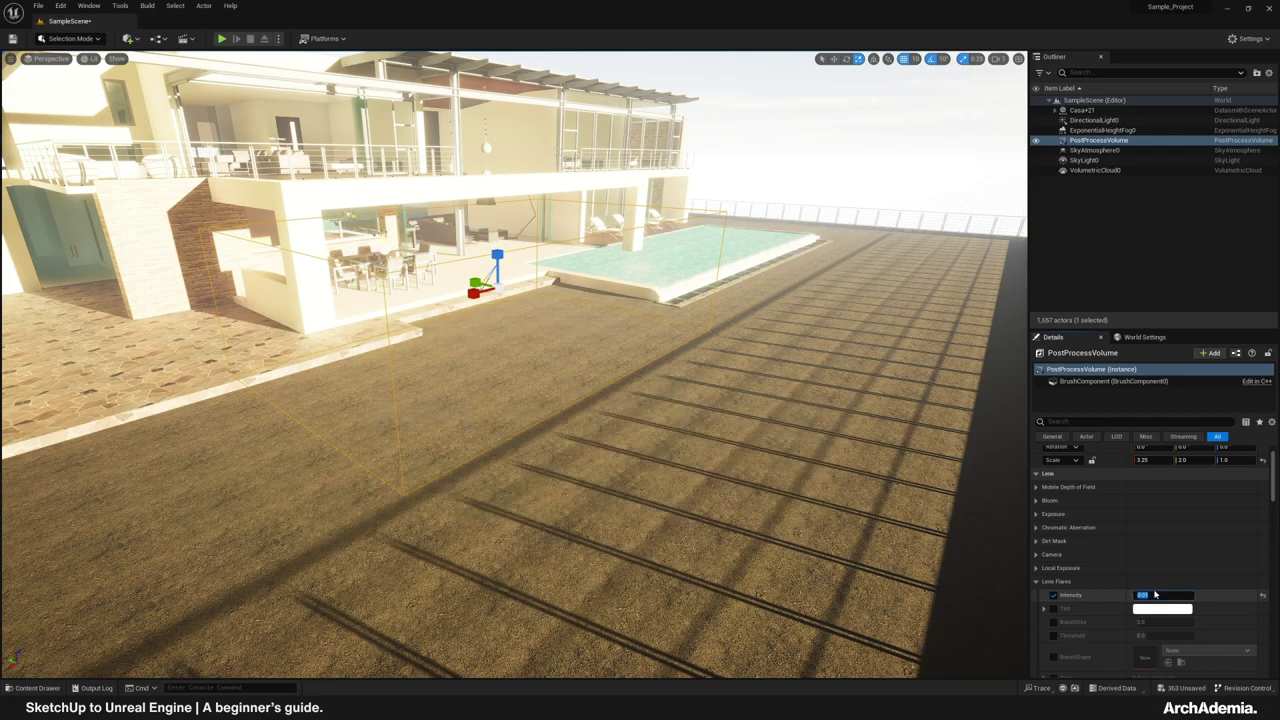
right_click_drag(587, 467, 630, 395)
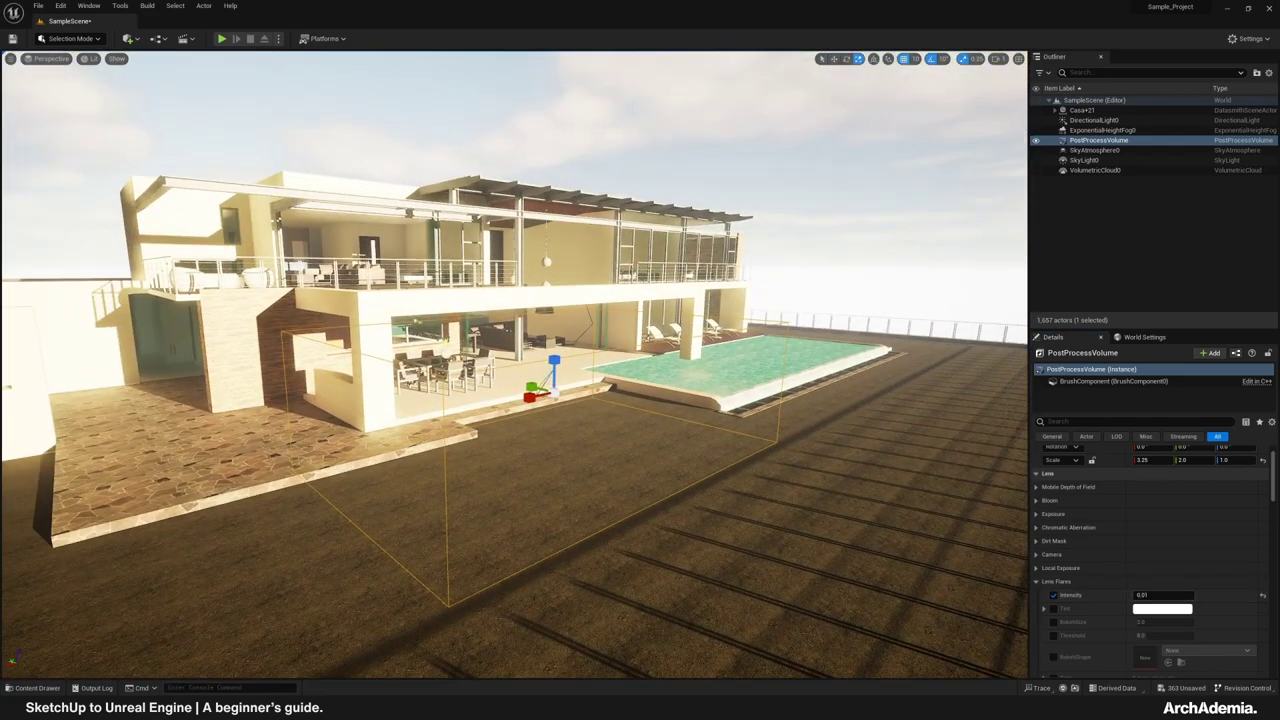
Override the volume's Bloom method and intensity, choosing Convolution with an intensity of 0.05.
scroll(1078, 581, "up", 1)
left_click(1049, 532)
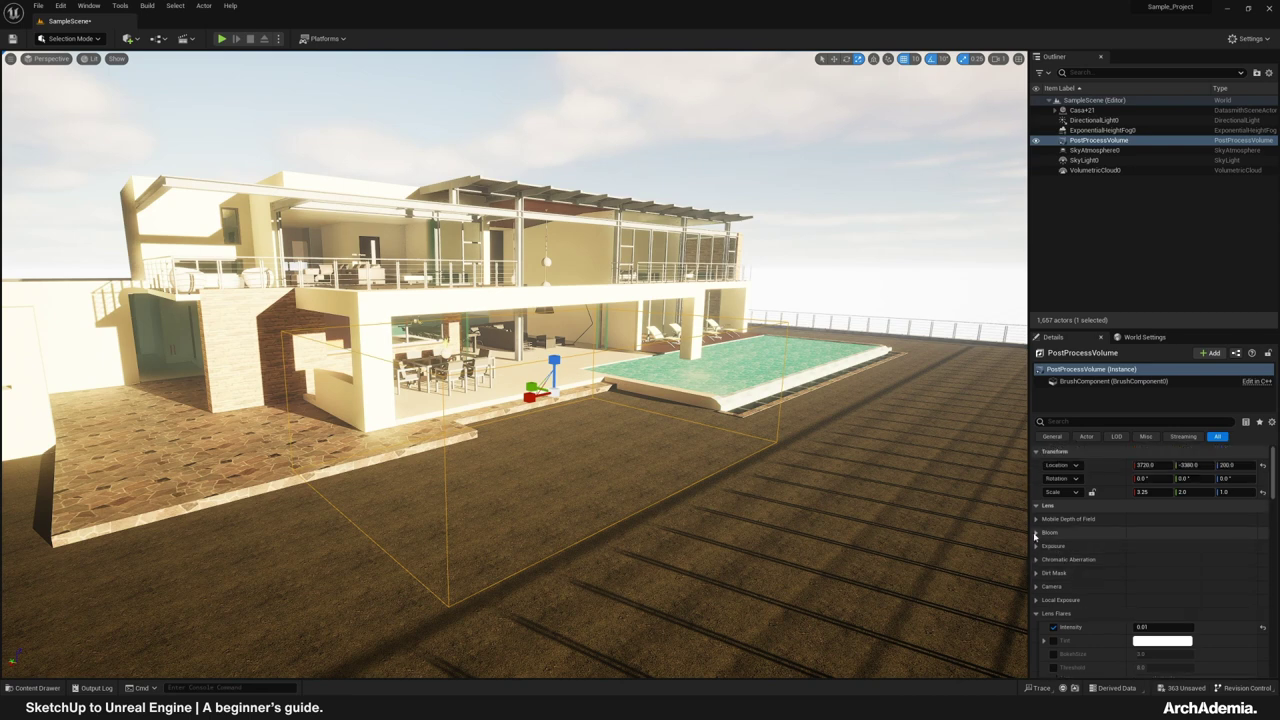
left_click(1054, 546)
left_click(1054, 560)
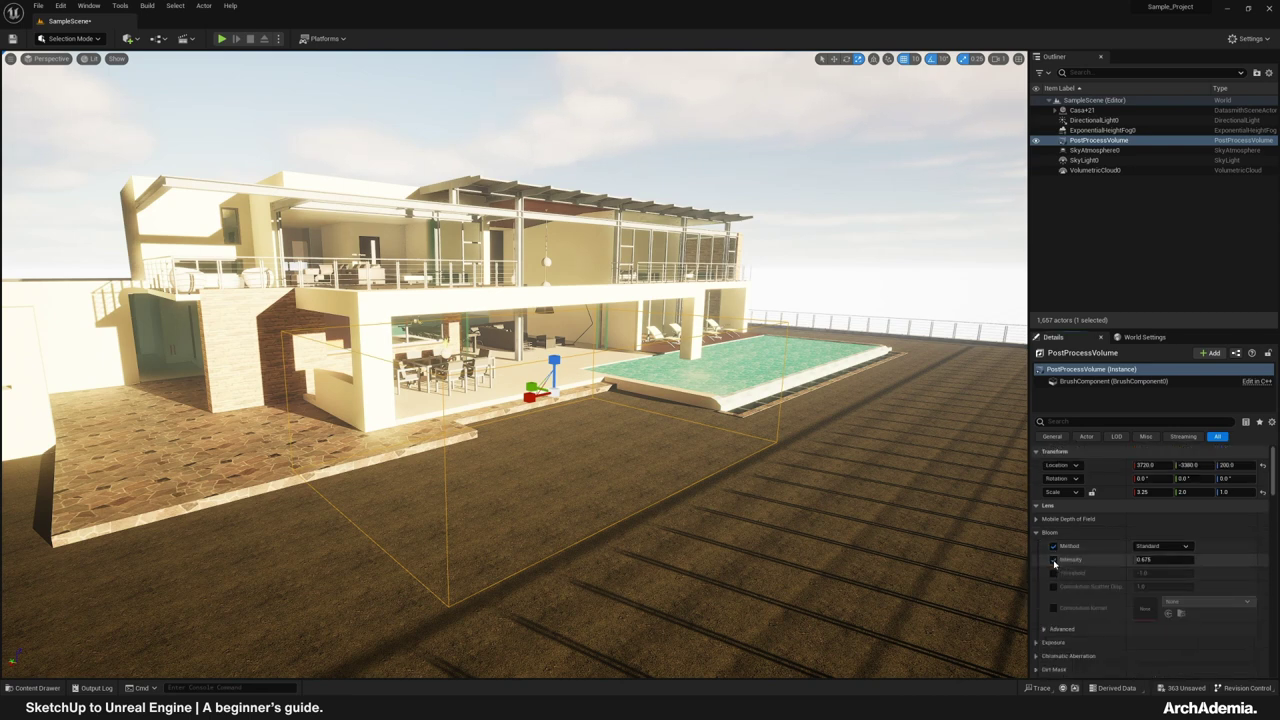
left_click(1149, 547)
left_click(1149, 565)
right_click_drag(611, 399, 611, 399)
left_click(1151, 559)
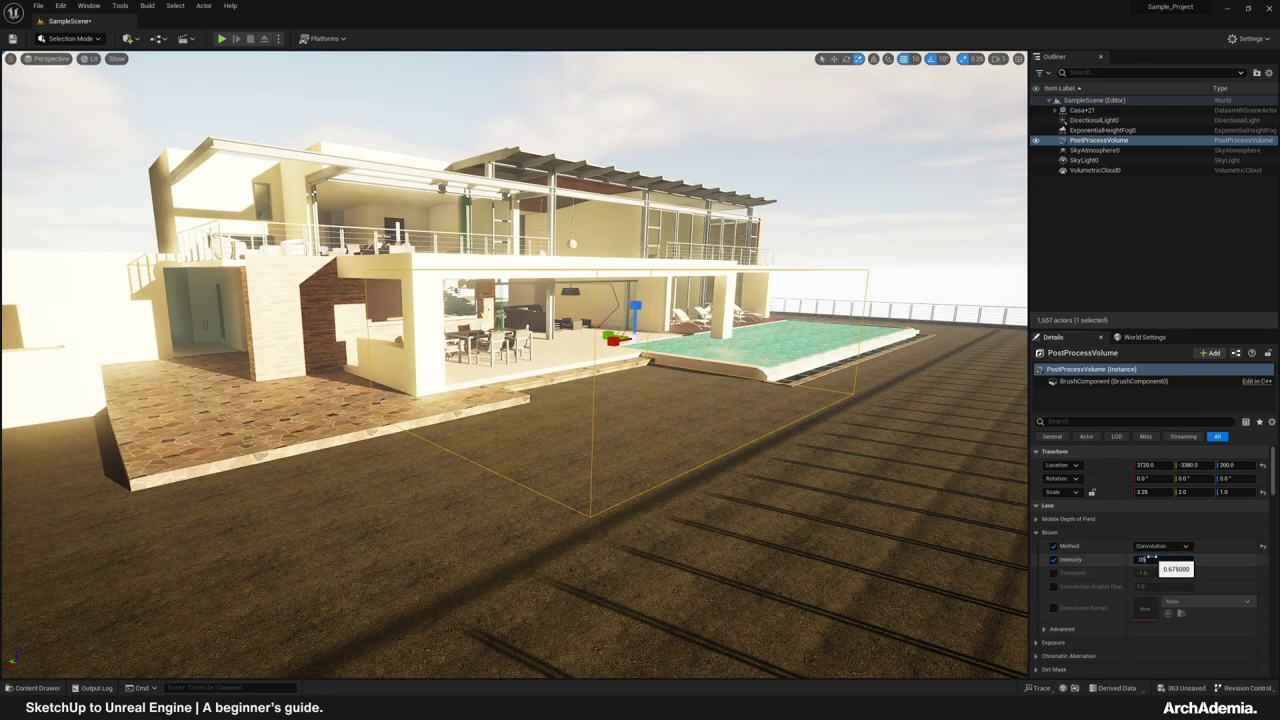
type("0.05")
key("Return")
Override the volume's exposure Metering Mode and set it to Manual with the living and dining interior in view.
right_click_drag(443, 420, 640, 438)
key("w")
key("s")
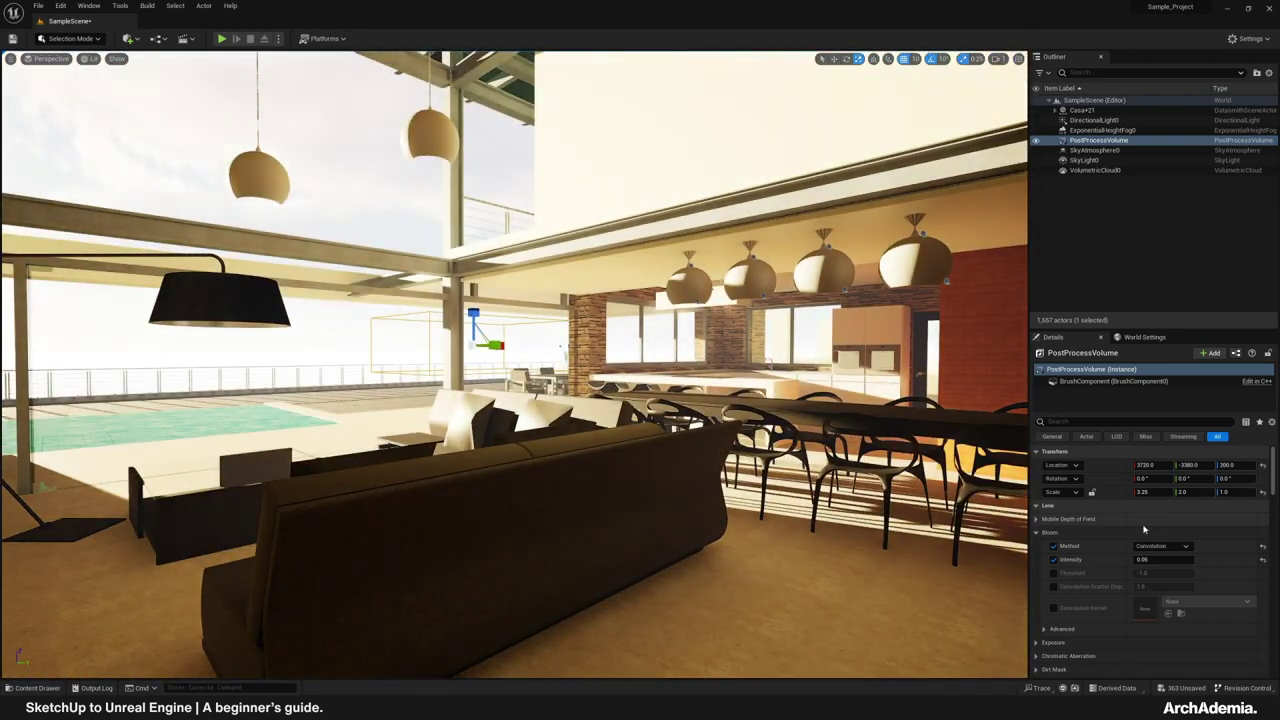
left_click(1037, 532)
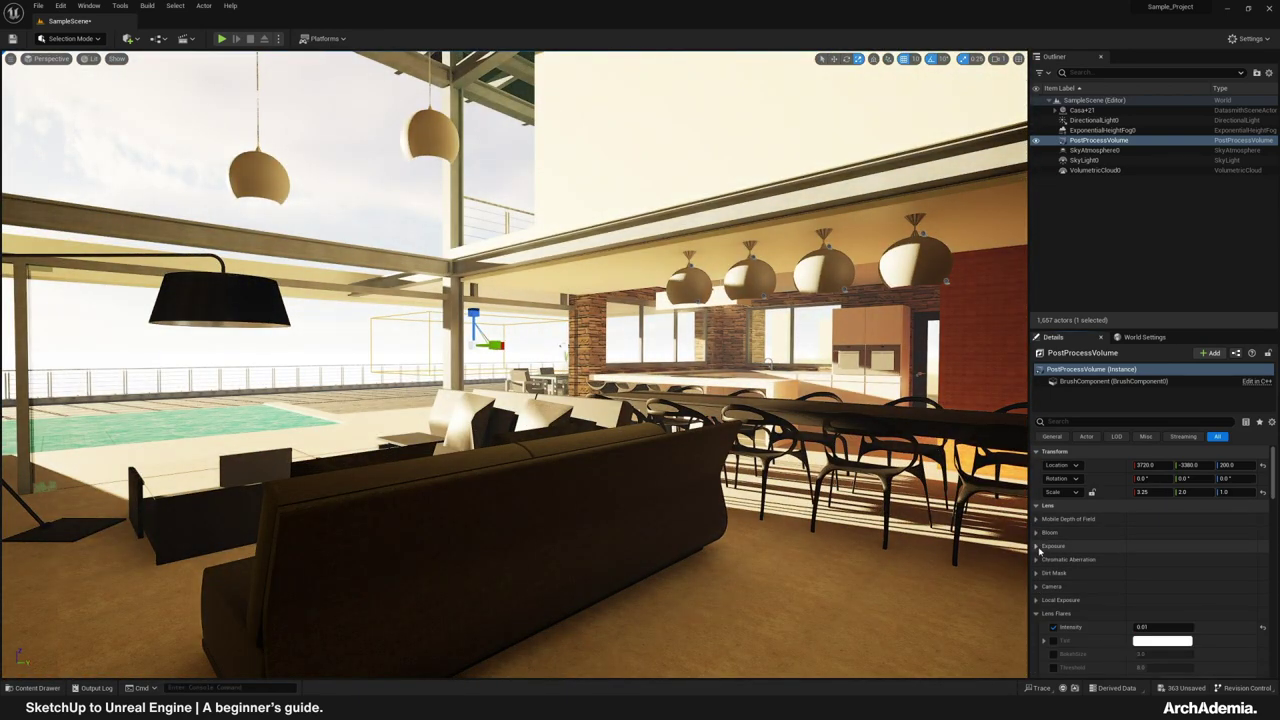
left_click(1050, 546)
scroll(1081, 577, "down", 1)
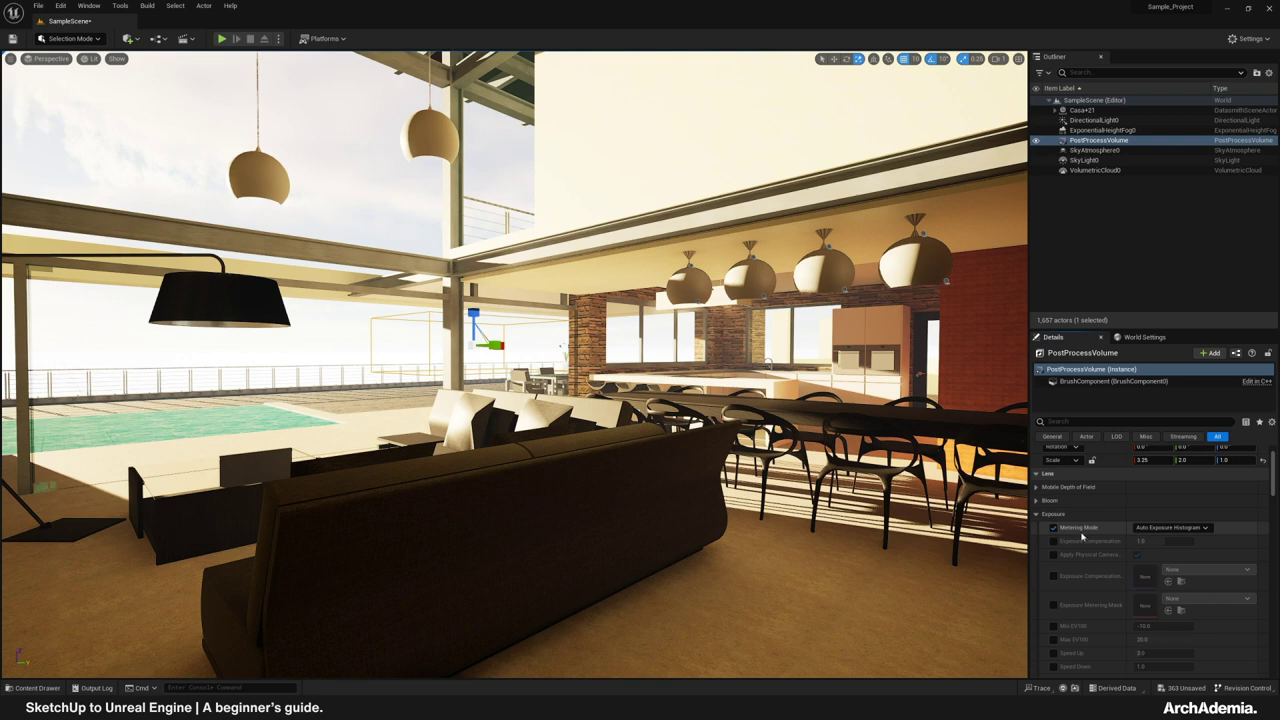
left_click(1145, 556)
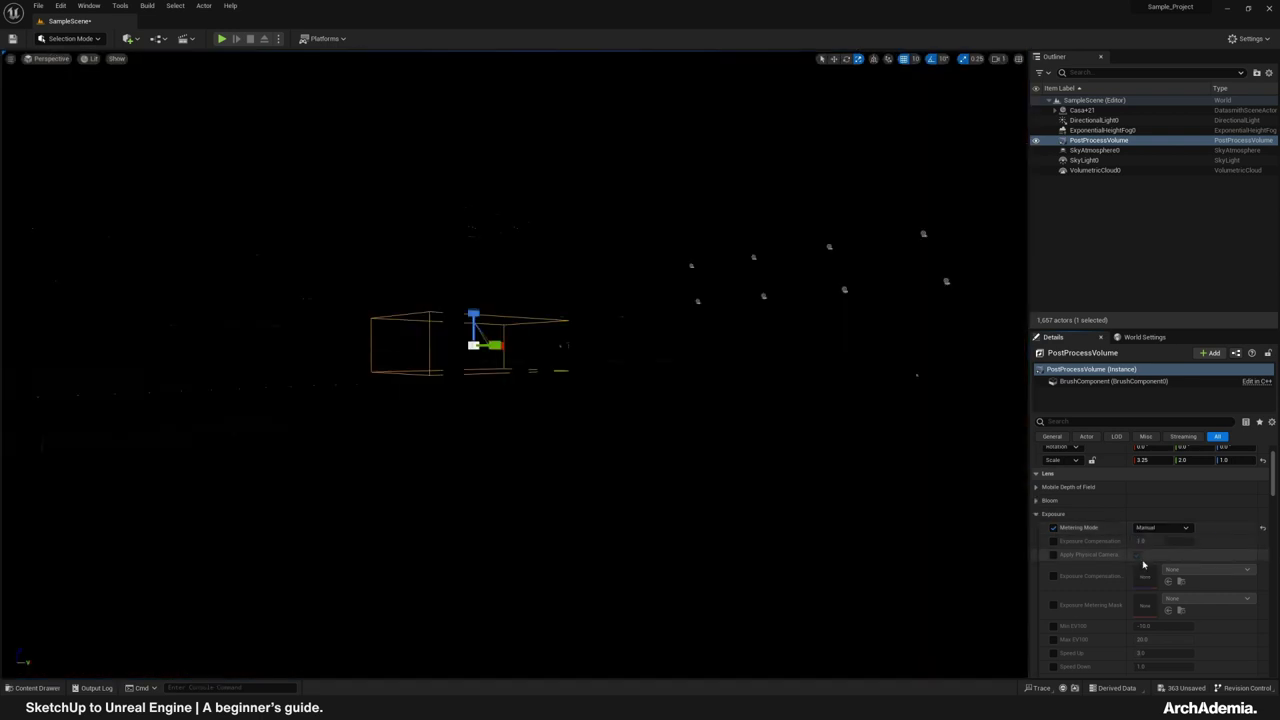
right_click_drag(524, 398, 650, 398)
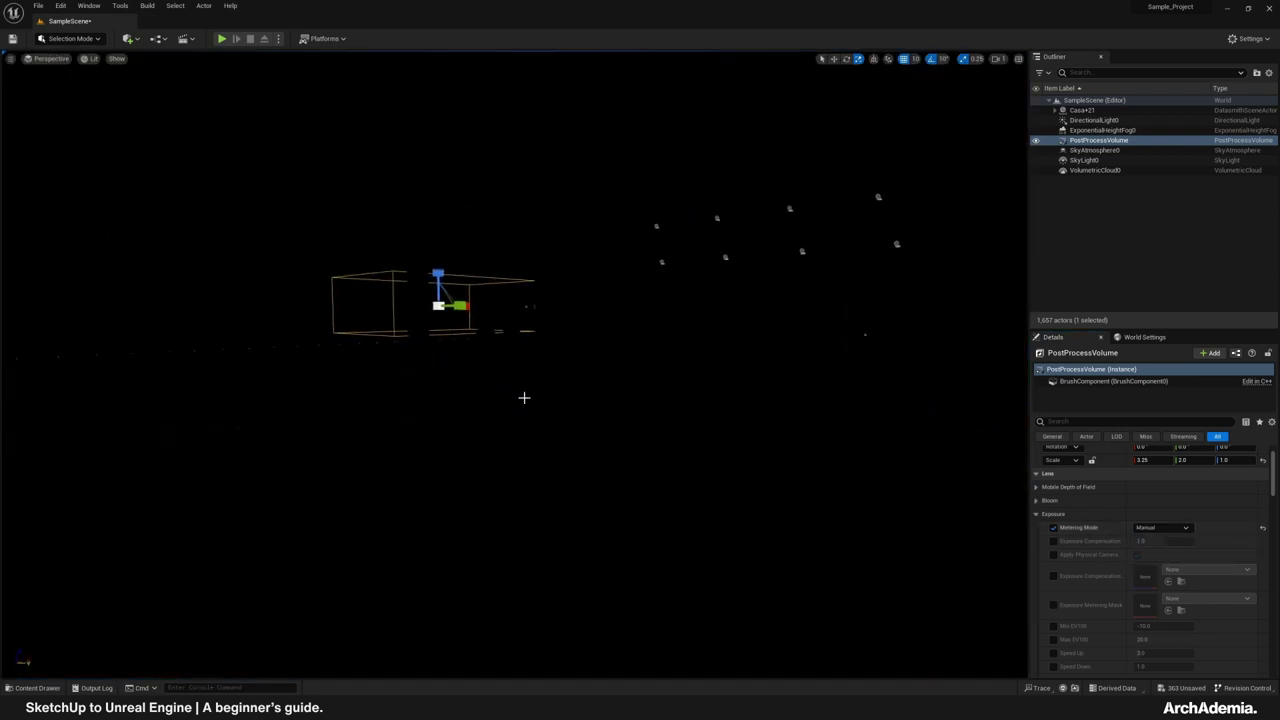
Enable the Exposure Compensation override and set it to 10.
left_click(1053, 541)
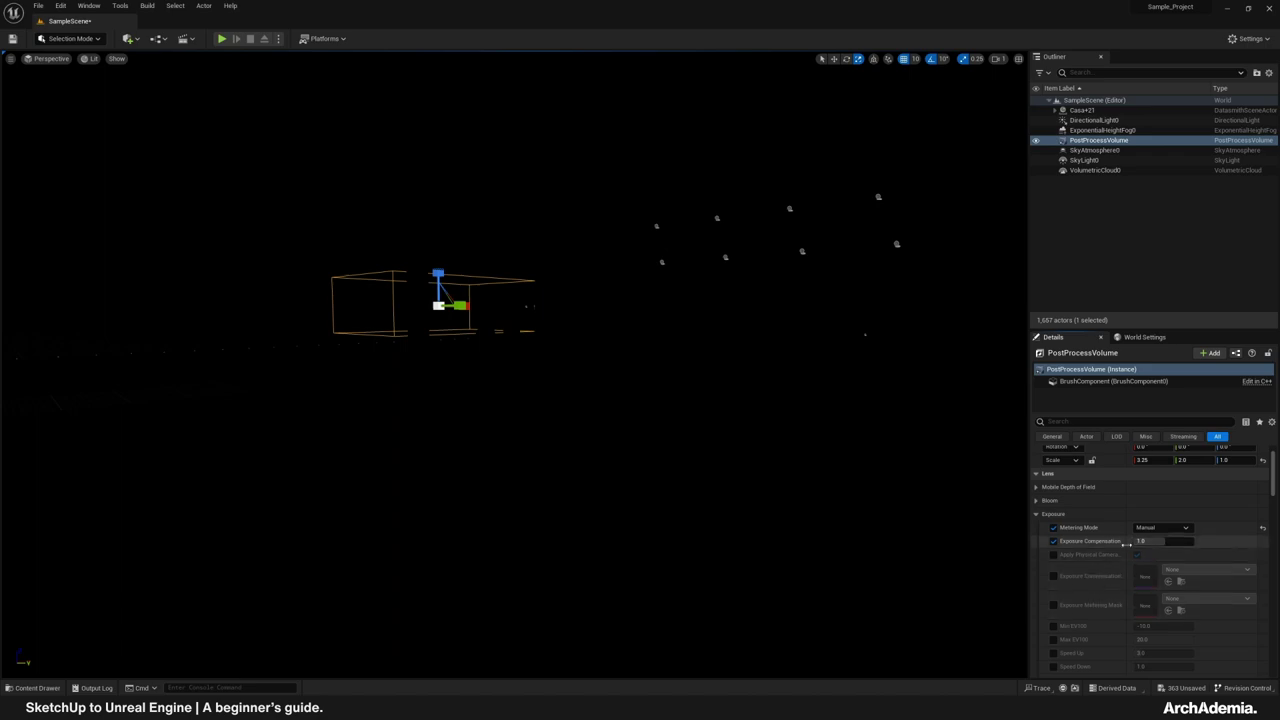
type("10")
key("Return")
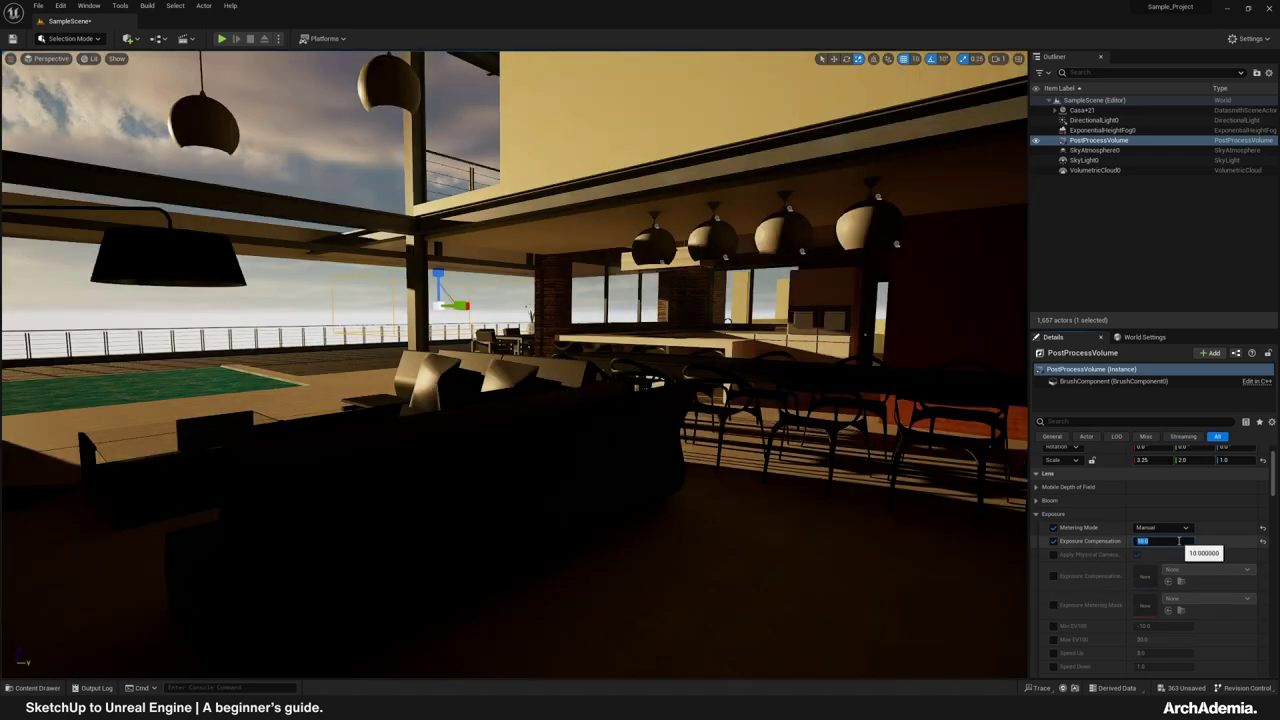
Try an Exposure Compensation of 12 and check the shaded rear of the house.
key("s")
right_click_drag(420, 428, 480, 428)
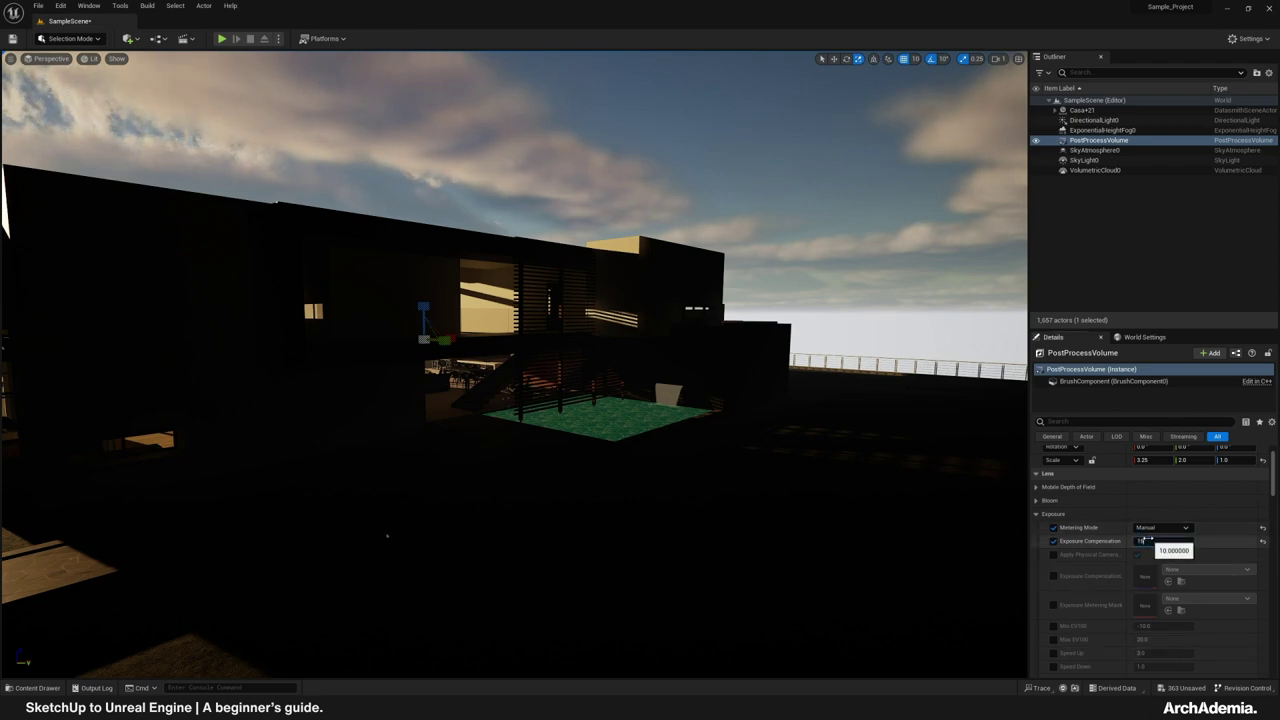
key("Return")
left_click_drag(1145, 540, 1142, 540)
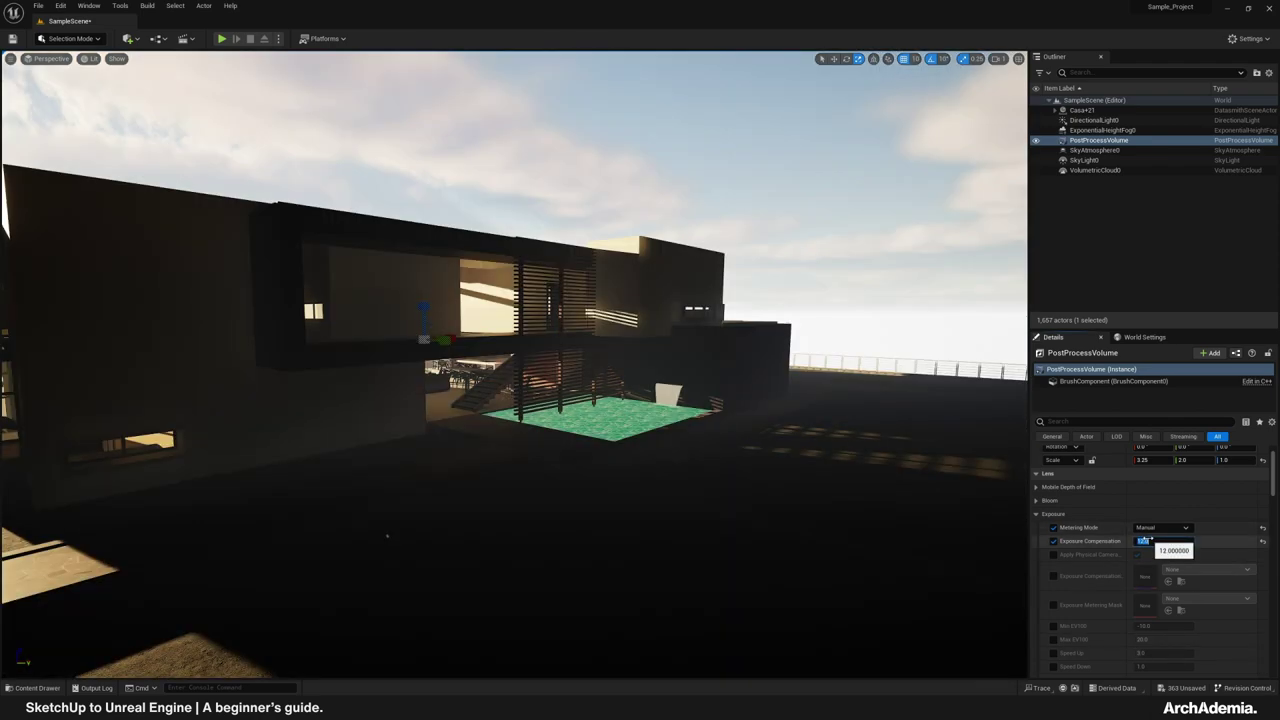
right_click_drag(388, 536, 440, 425)
scroll(479, 465, "up", 5)
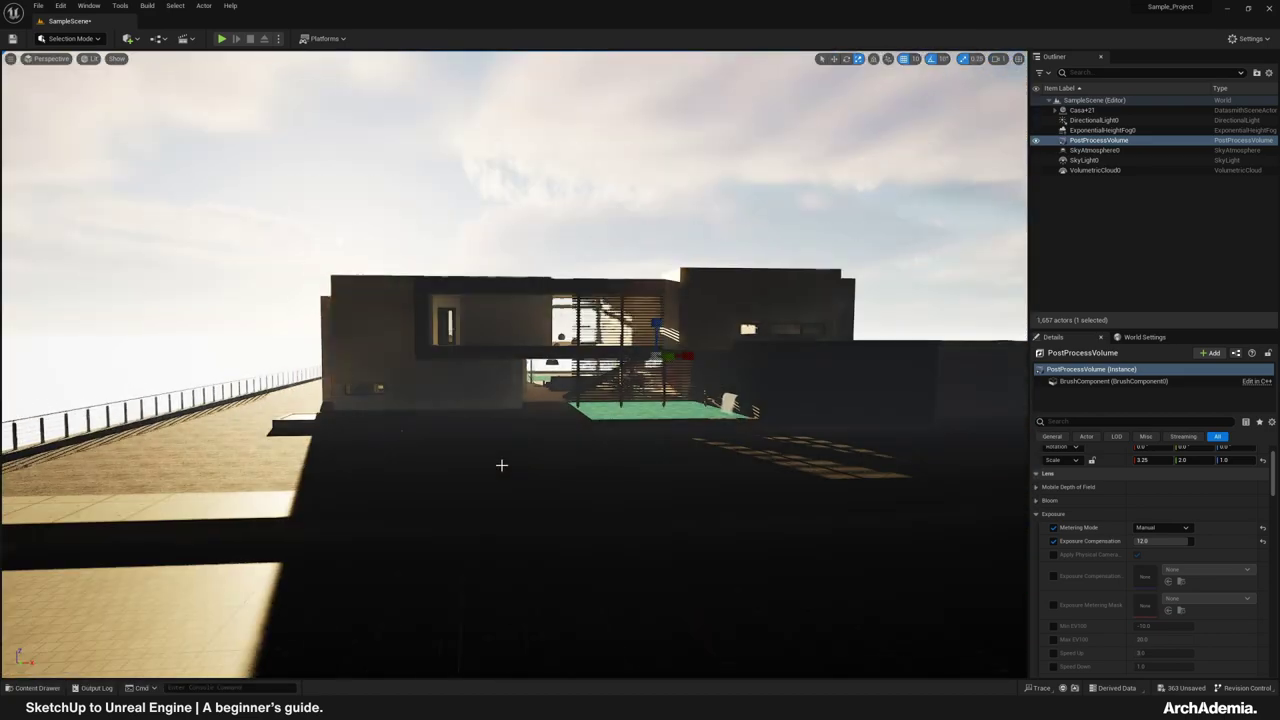
left_click_drag(500, 463, 502, 455)
right_click_drag(503, 455, 463, 469)
Set the Exposure Compensation to 13 and compare the interior with the shaded exterior.
left_click_drag(498, 422, 487, 469)
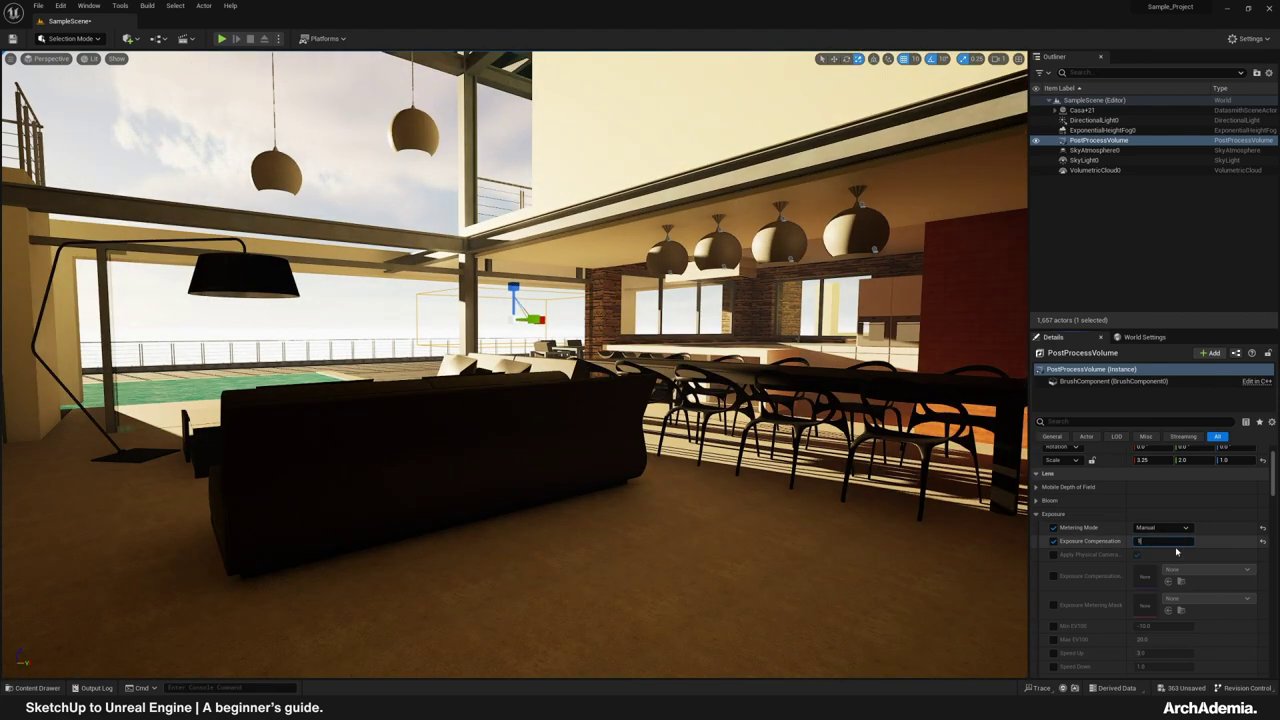
key("Return")
right_click_drag(520, 440, 506, 445)
left_click_drag(263, 544, 851, 407)
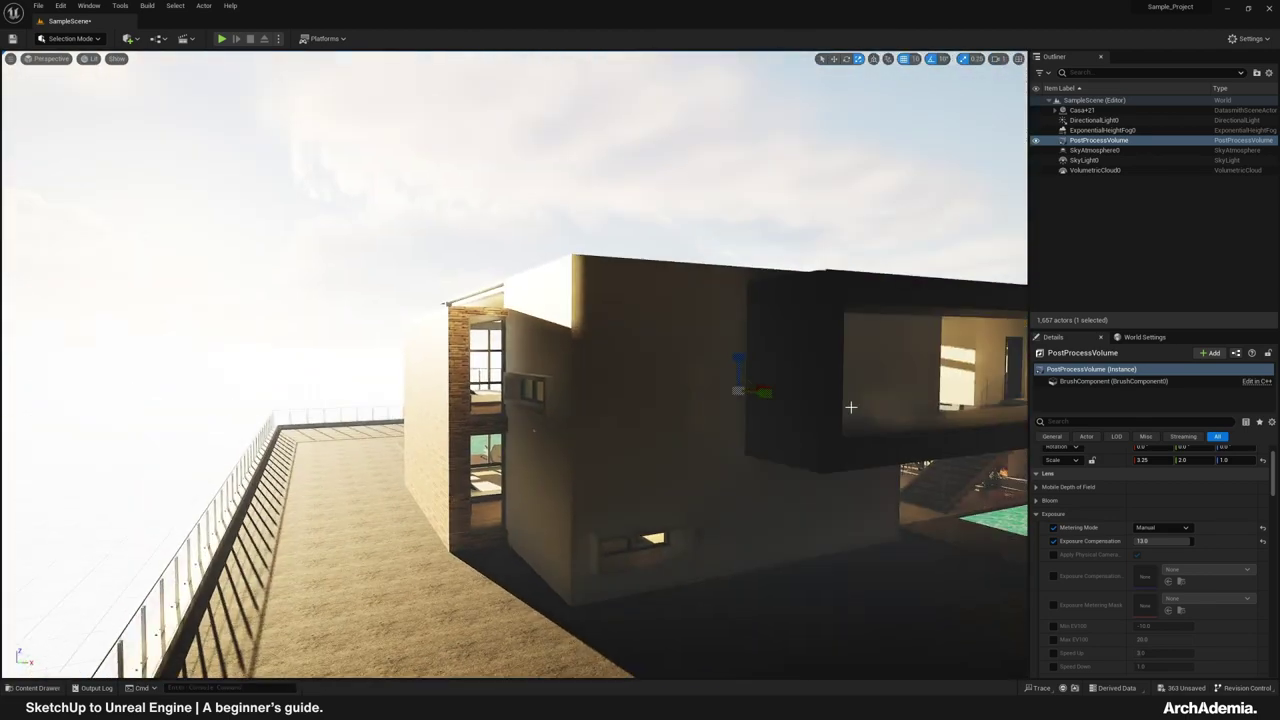
Select the directional light and set its Indirect Lighting Intensity to 10.
left_click(1093, 121)
right_click_drag(628, 528, 628, 528)
scroll(545, 463, "up", 2)
scroll(545, 463, "up", 1)
right_click_drag(530, 467, 530, 467)
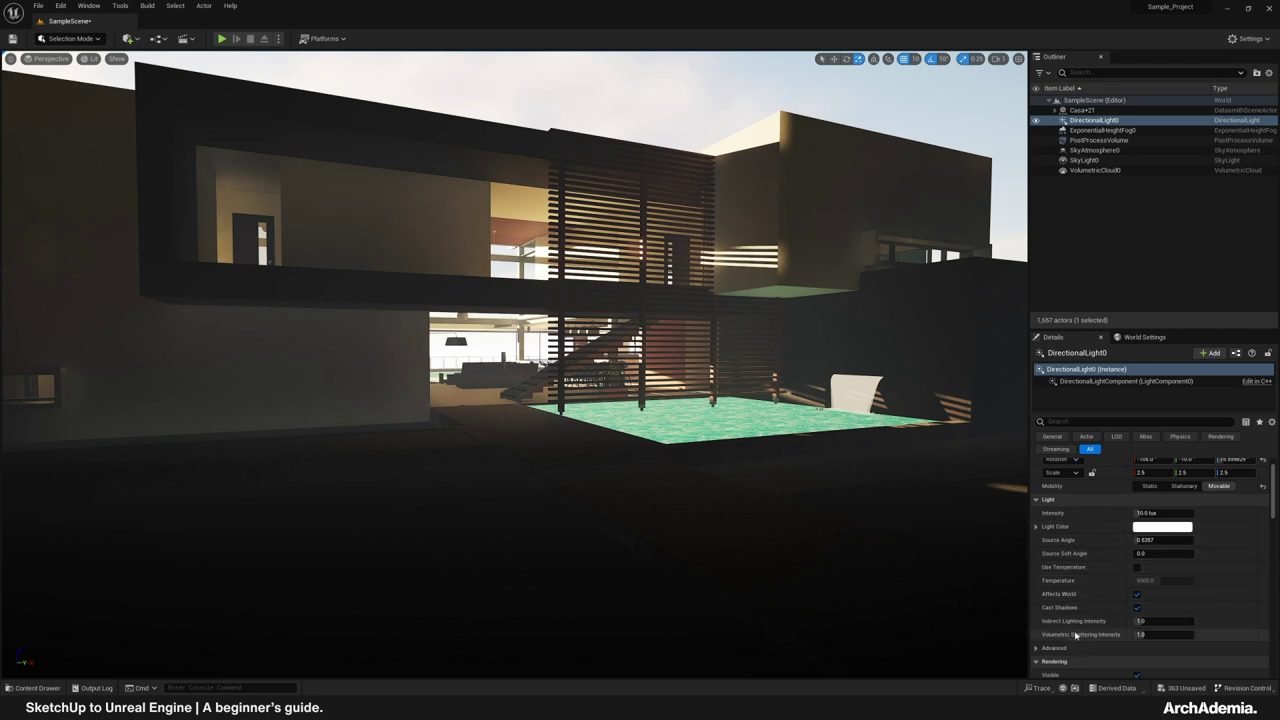
scroll(1073, 634, "down", 2)
scroll(1075, 560, "up", 4)
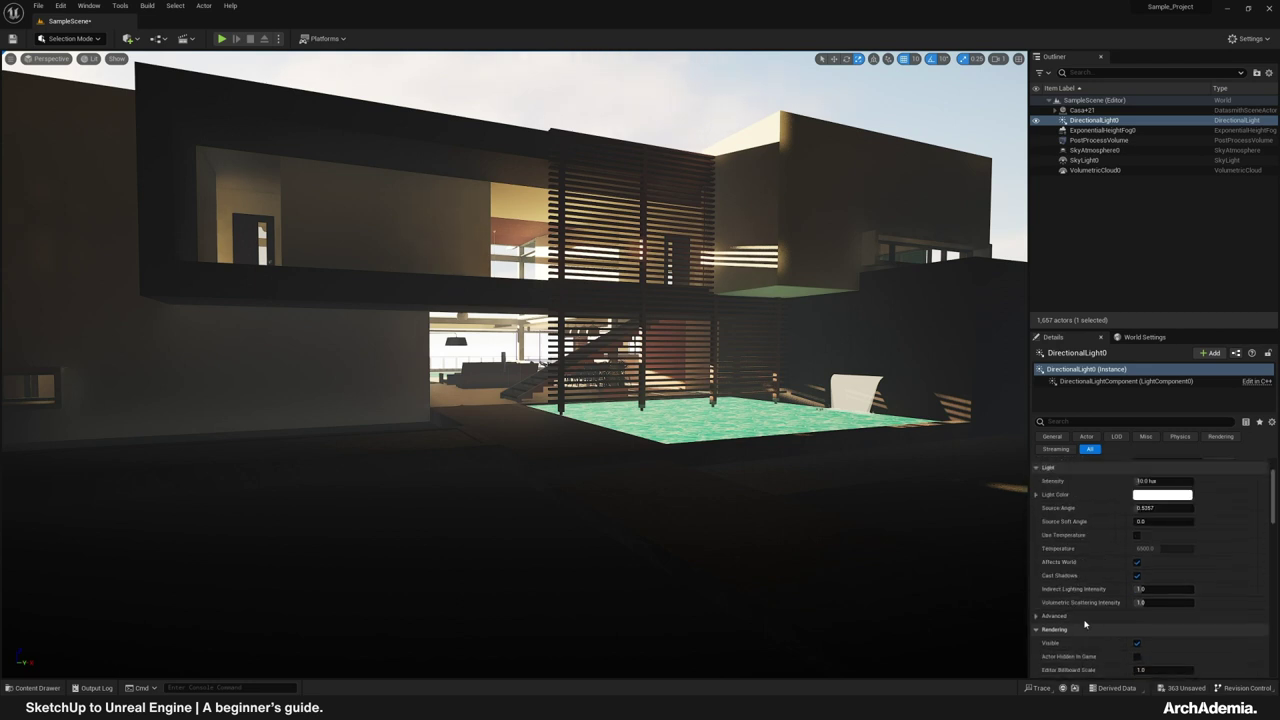
scroll(1085, 580, "down", 2)
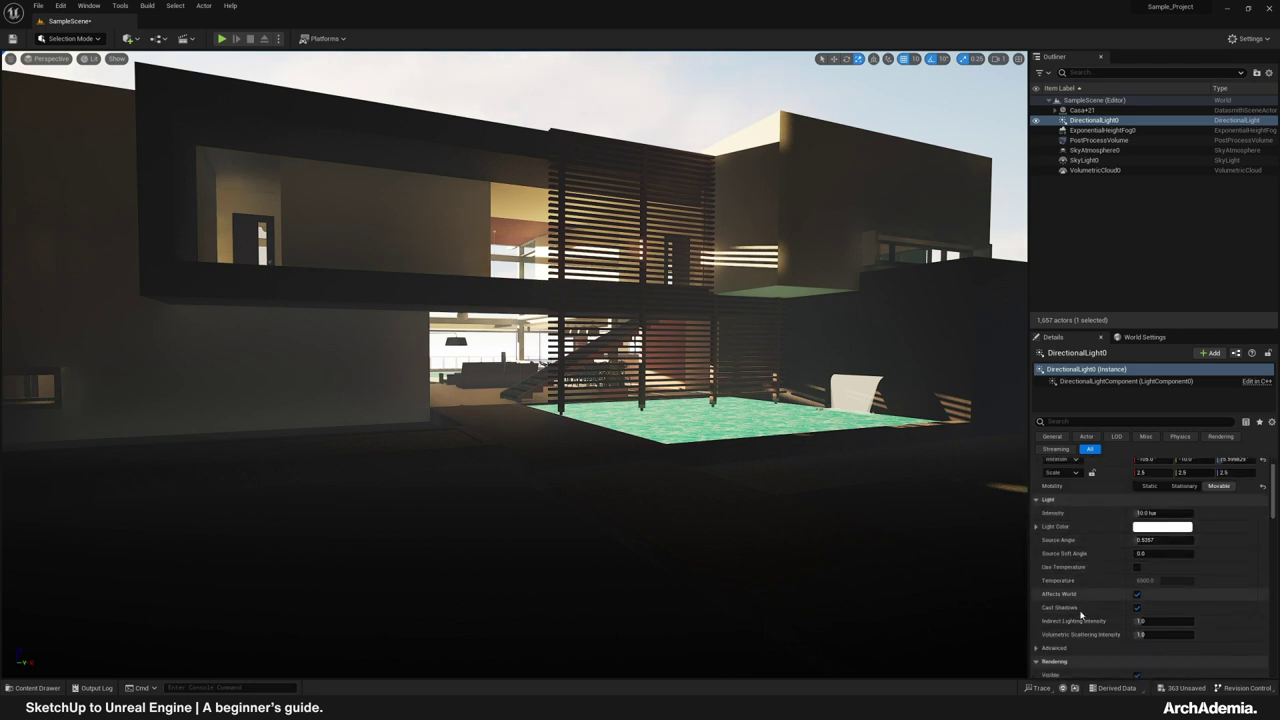
scroll(1080, 640, "down", 2)
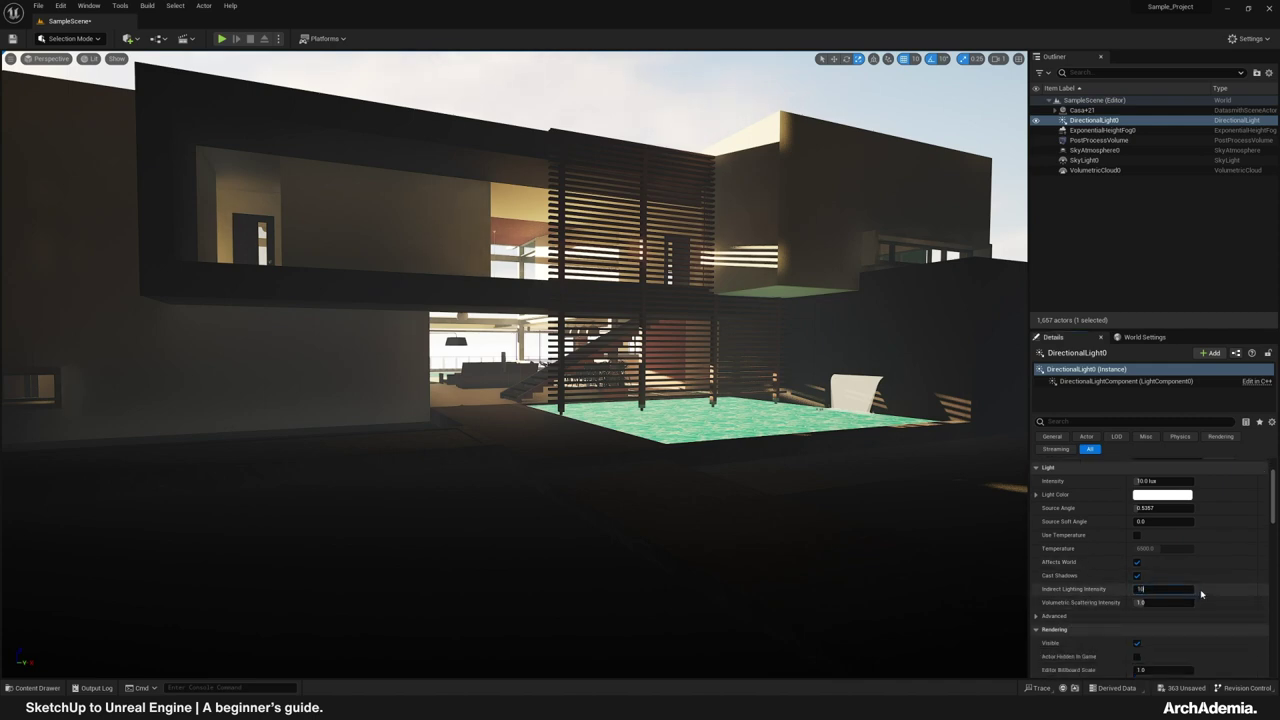
key("Return")
right_click_drag(640, 400, 580, 396)
middle_click_drag(1003, 543, 939, 541)
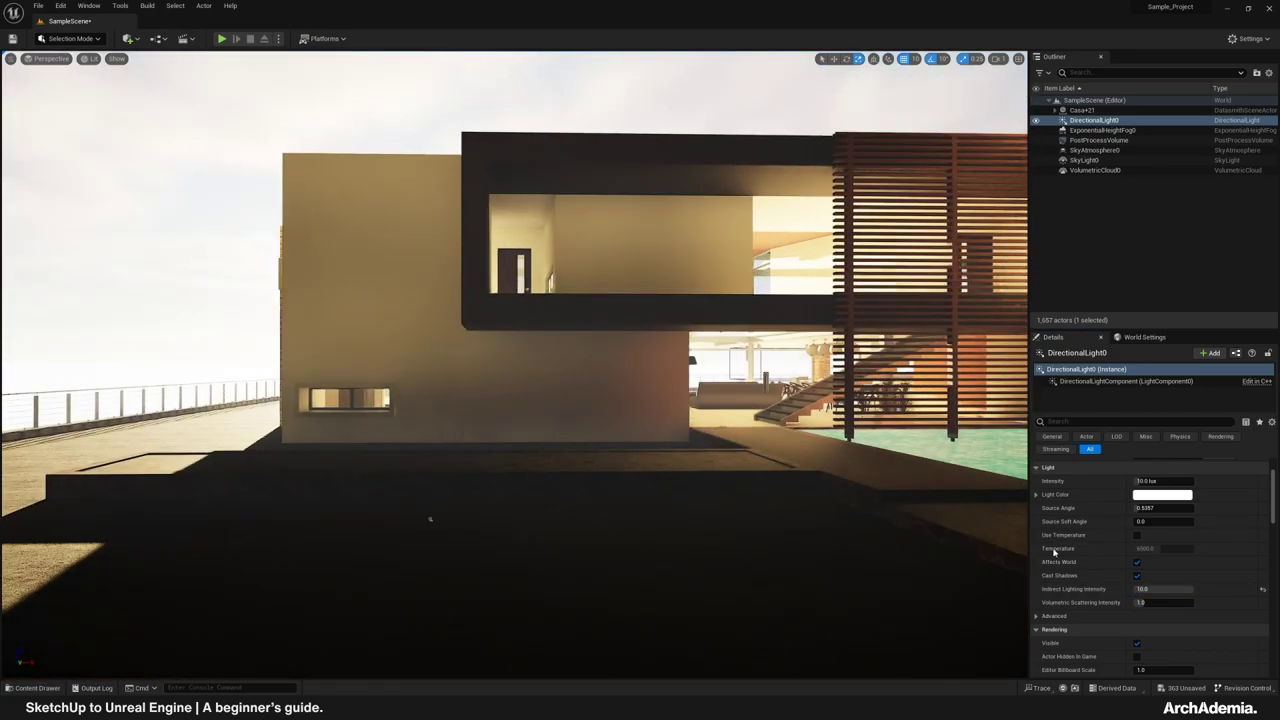
Inspect the shaded facade up close and reduce the directional light's Indirect Lighting Intensity to 5.
right_click_drag(501, 326, 455, 352)
right_click_drag(643, 417, 700, 424)
right_click_drag(853, 452, 739, 454)
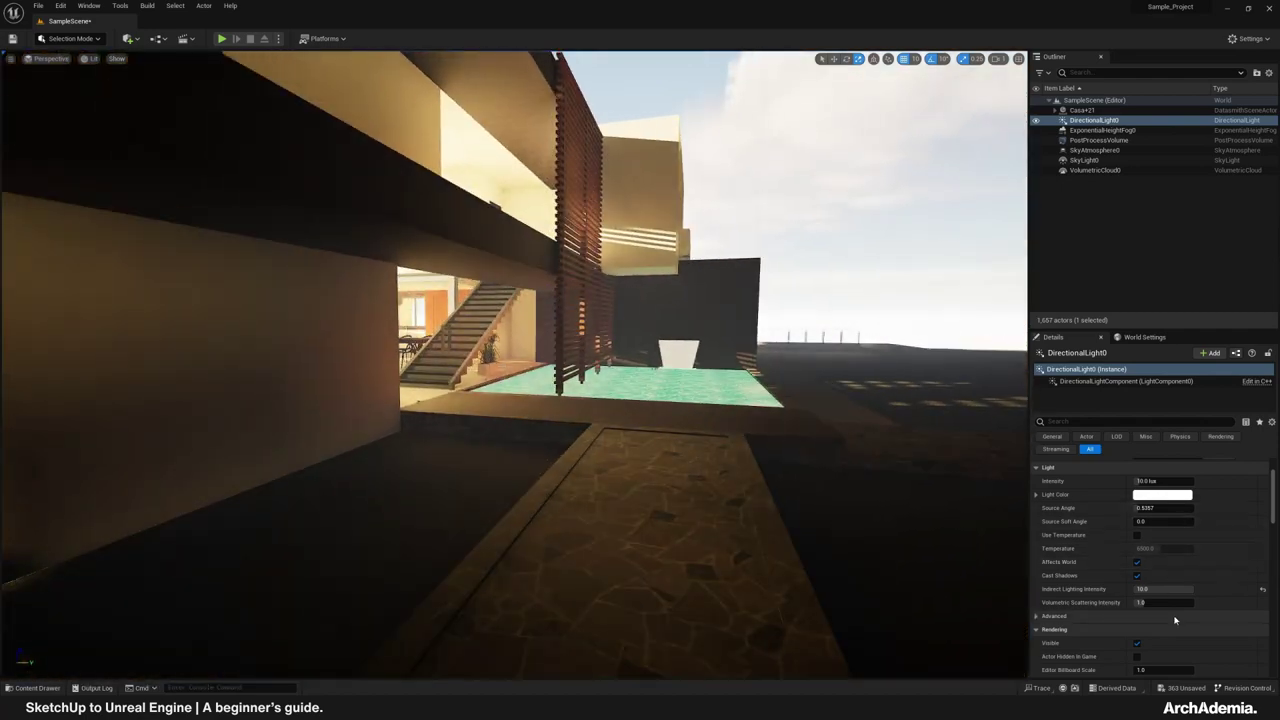
scroll(1174, 620, "down", 2)
left_click(1178, 542)
key("Return")
right_click_drag(850, 350, 670, 340)
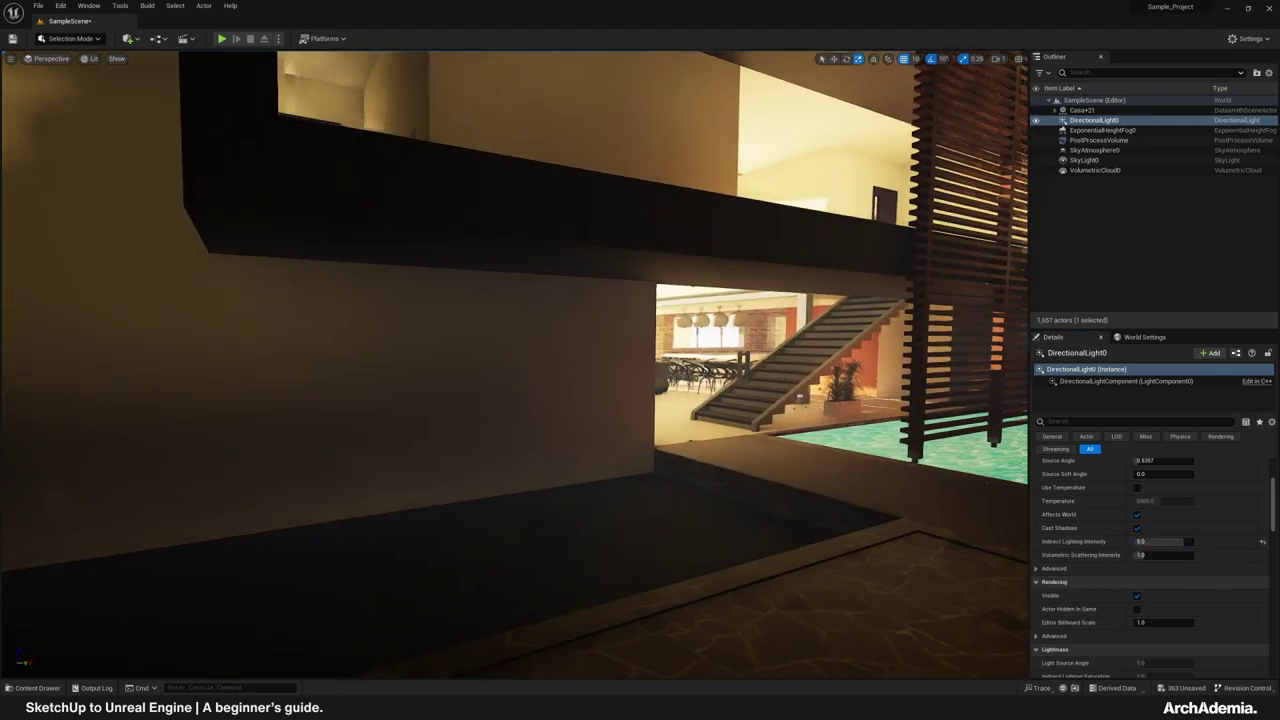
Try an Indirect Lighting Intensity of 5 on the Post Process Volume and reset it to the default.
left_click(1100, 140)
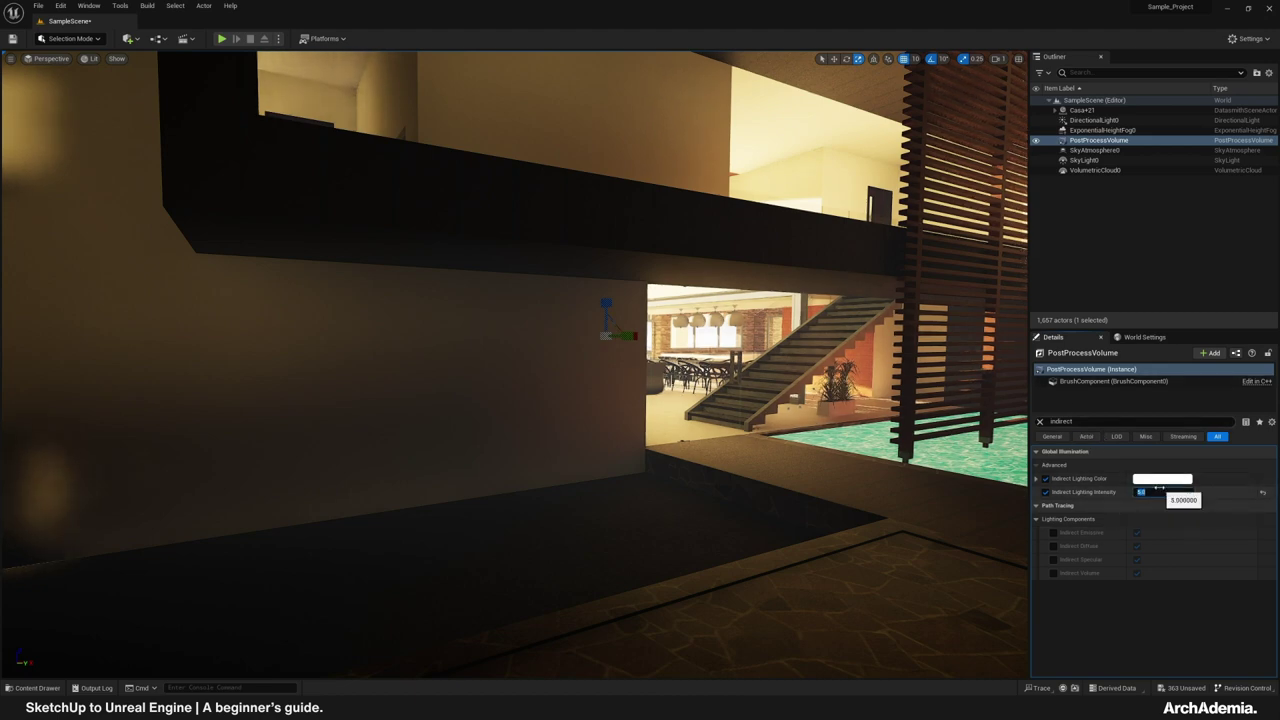
right_click_drag(654, 317, 590, 315)
scroll(660, 340, "down", 5)
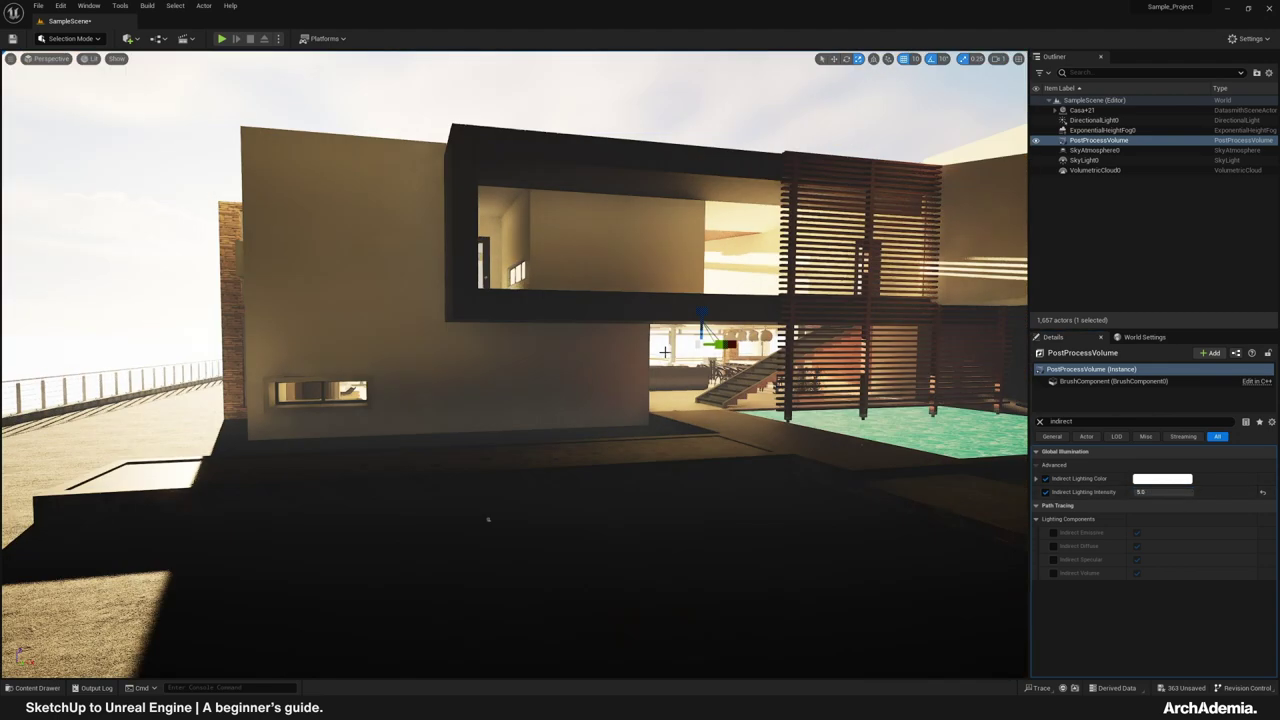
left_click(1264, 493)
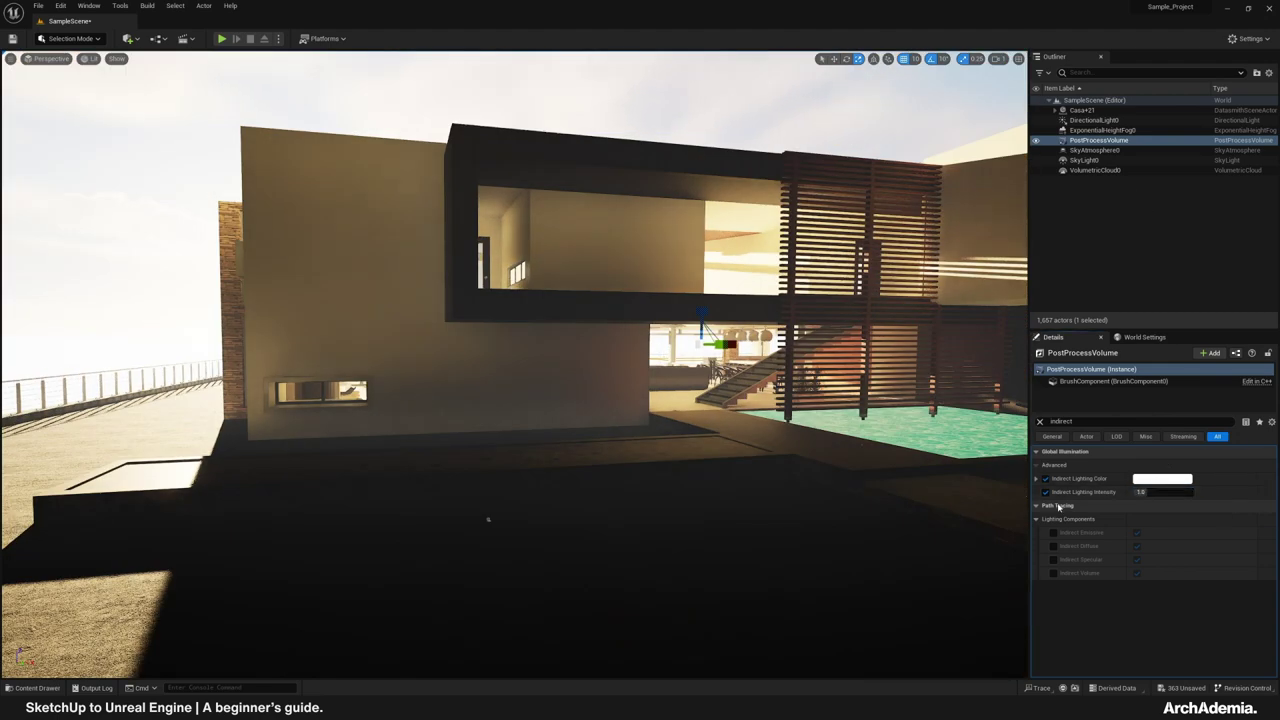
Select the directional light, review the house from the front and poolside, and clear the property filter.
left_click(1100, 122)
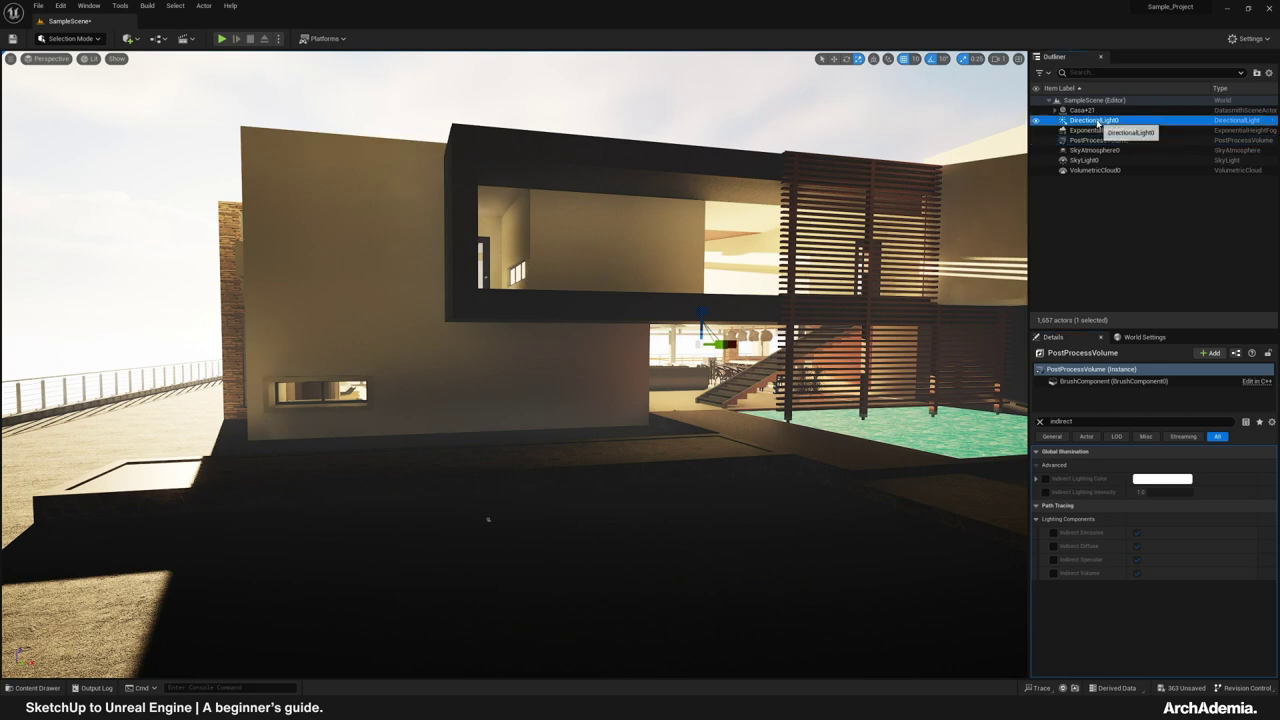
middle_click_drag(621, 482, 880, 471)
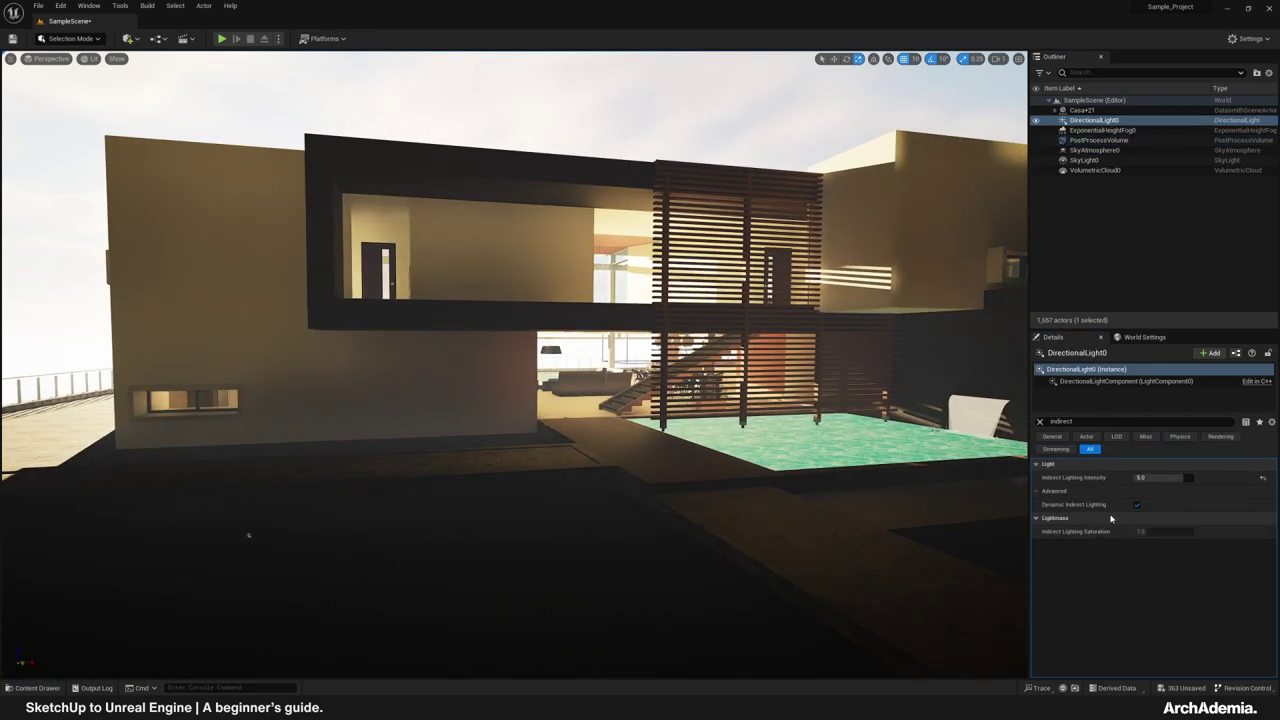
left_click(1176, 478)
right_click_drag(660, 400, 625, 400)
right_click_drag(830, 431, 790, 460)
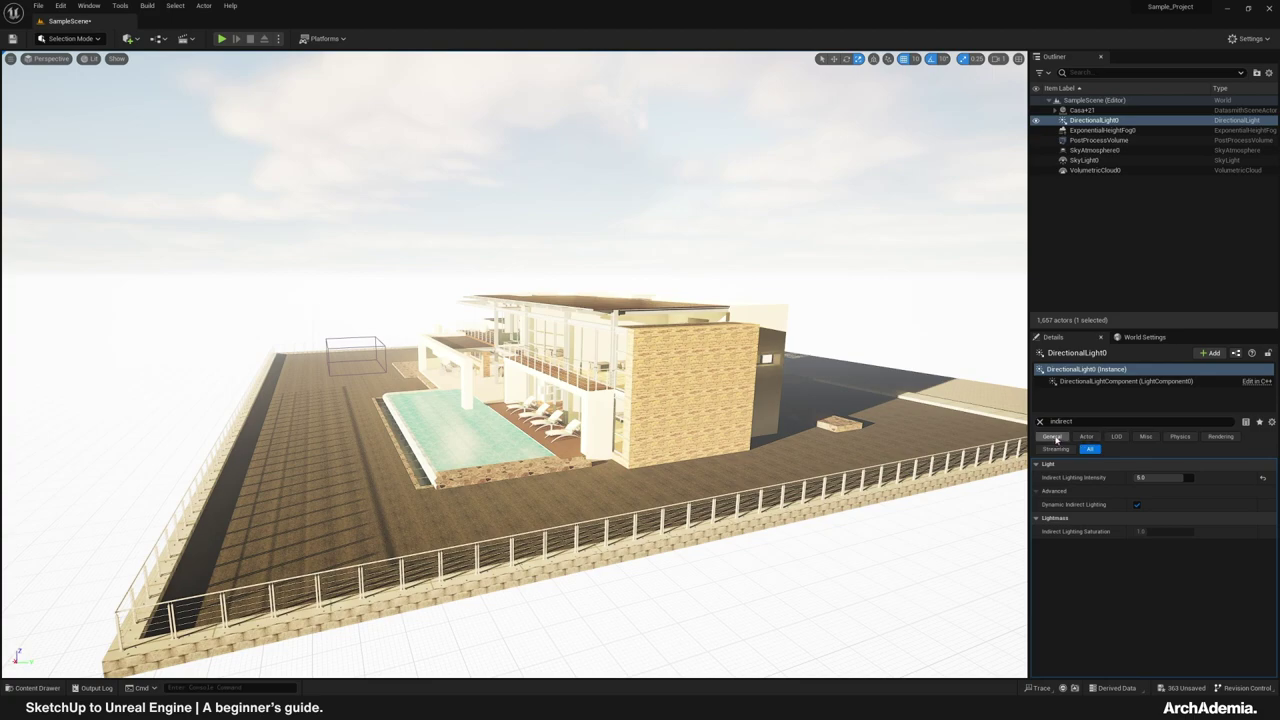
left_click(1040, 421)
left_click(1094, 120)
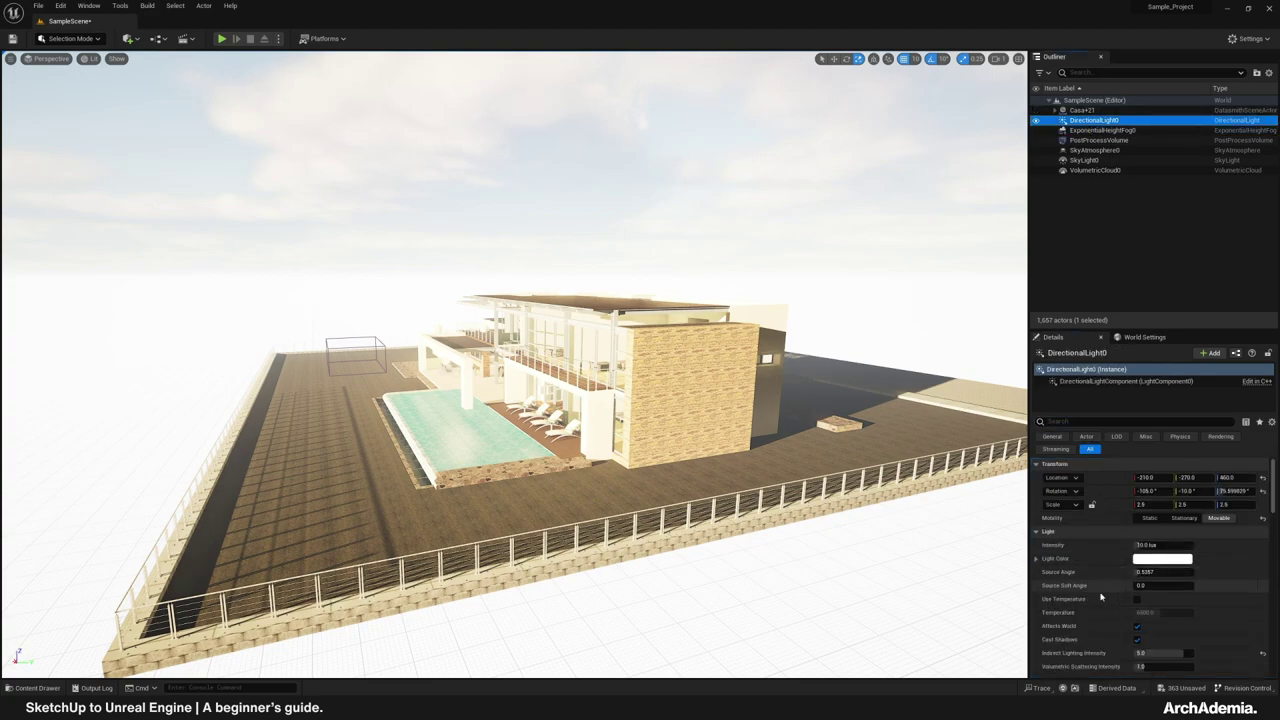
Try a directional light Intensity of 2 lux and compare the shaded facade.
right_click_drag(676, 440, 769, 513)
left_click(1153, 545)
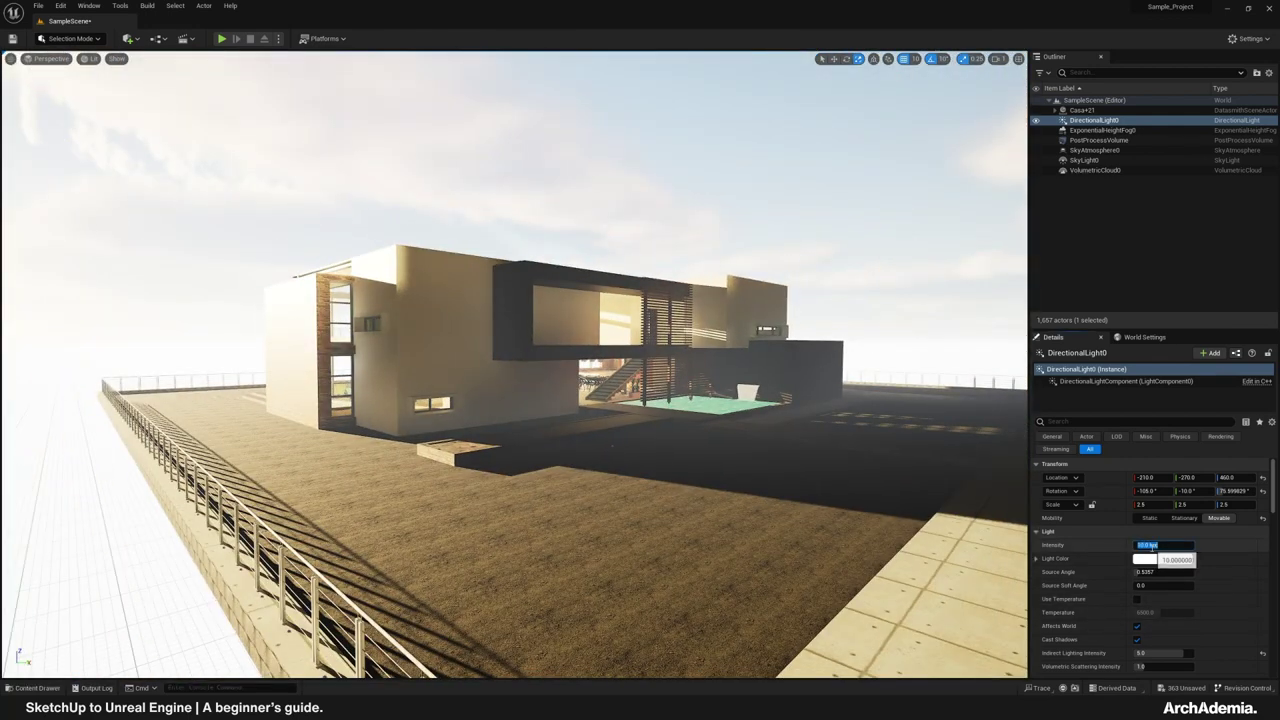
type("2")
key("Return")
right_click_drag(1000, 505, 842, 503)
Set the directional light's Intensity to 1 lux and review the pool terrace.
left_click(1175, 547)
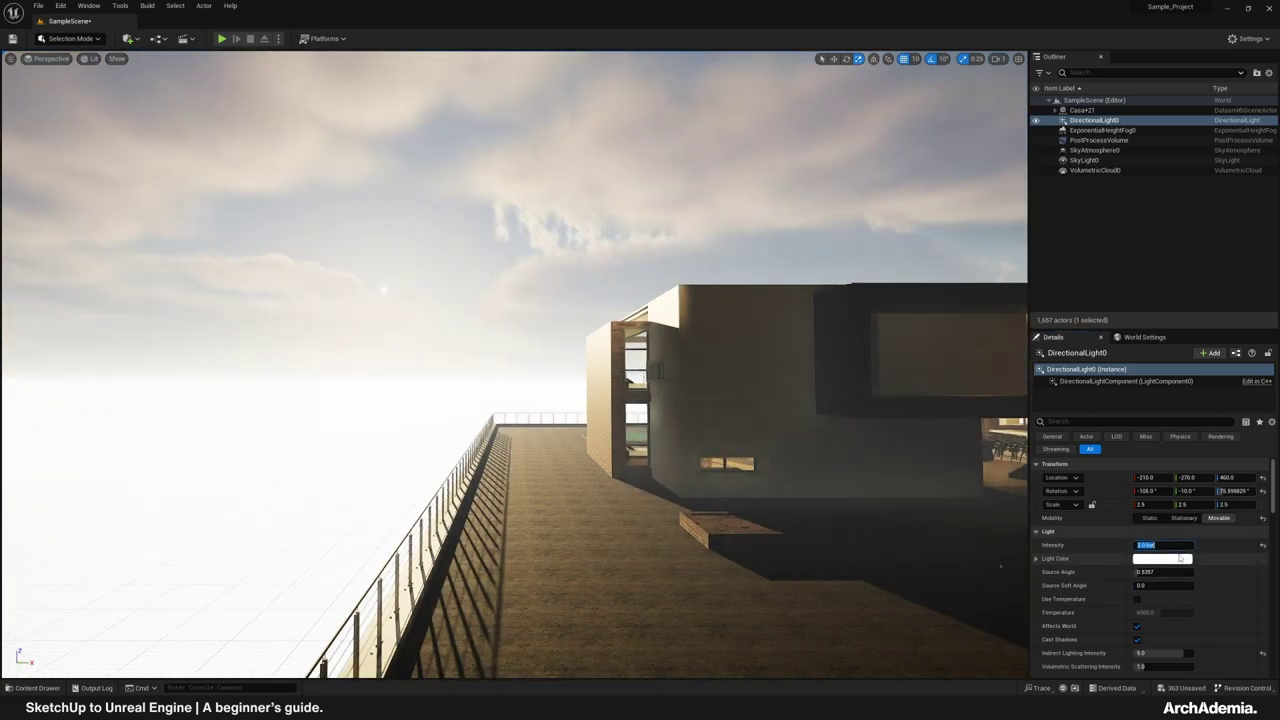
type("1")
key("Return")
right_click_drag(545, 469, 631, 440)
scroll(630, 441, "up", 5)
Set the Post Process Volume's Exposure Compensation to 14 and compare the interior with the shaded facade.
left_click(1084, 140)
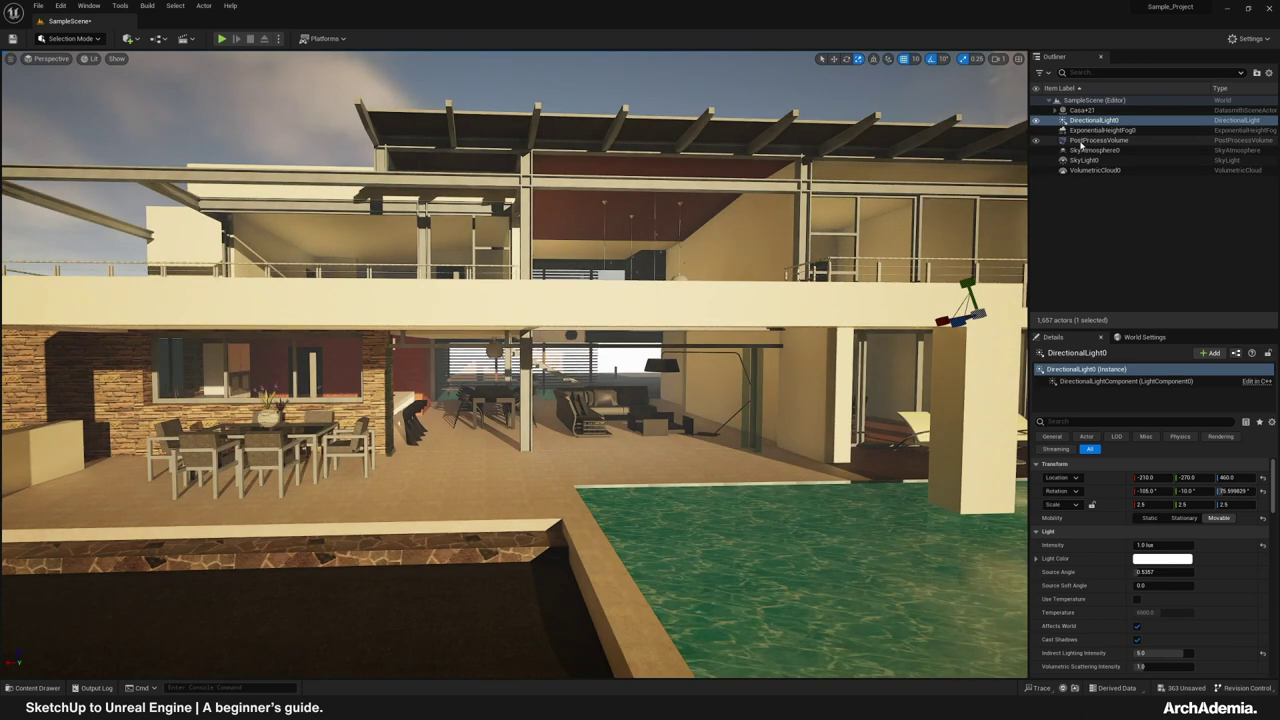
left_click(1180, 573)
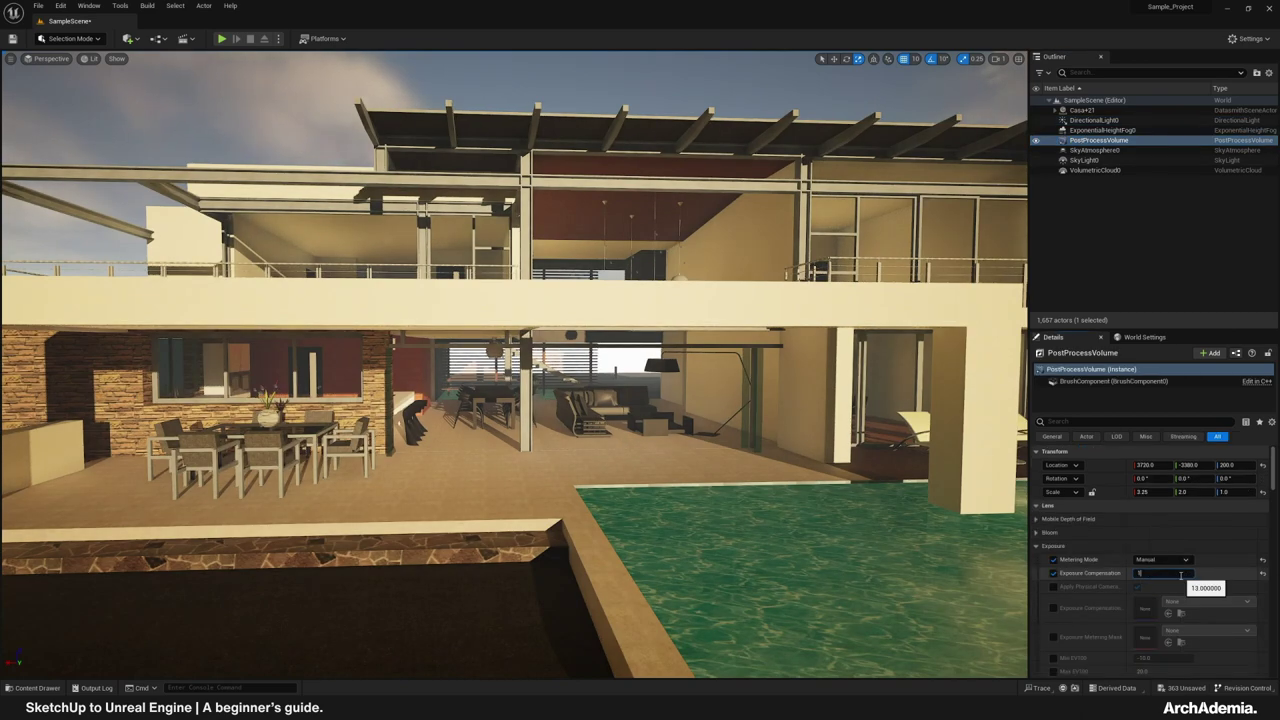
key("Return")
mouse_move(560, 400)
right_mouse_down()
mouse_move(520, 380)
mouse_move(680, 400)
mouse_move(560, 380)
right_mouse_up()
scroll(486, 457, "up", 10)
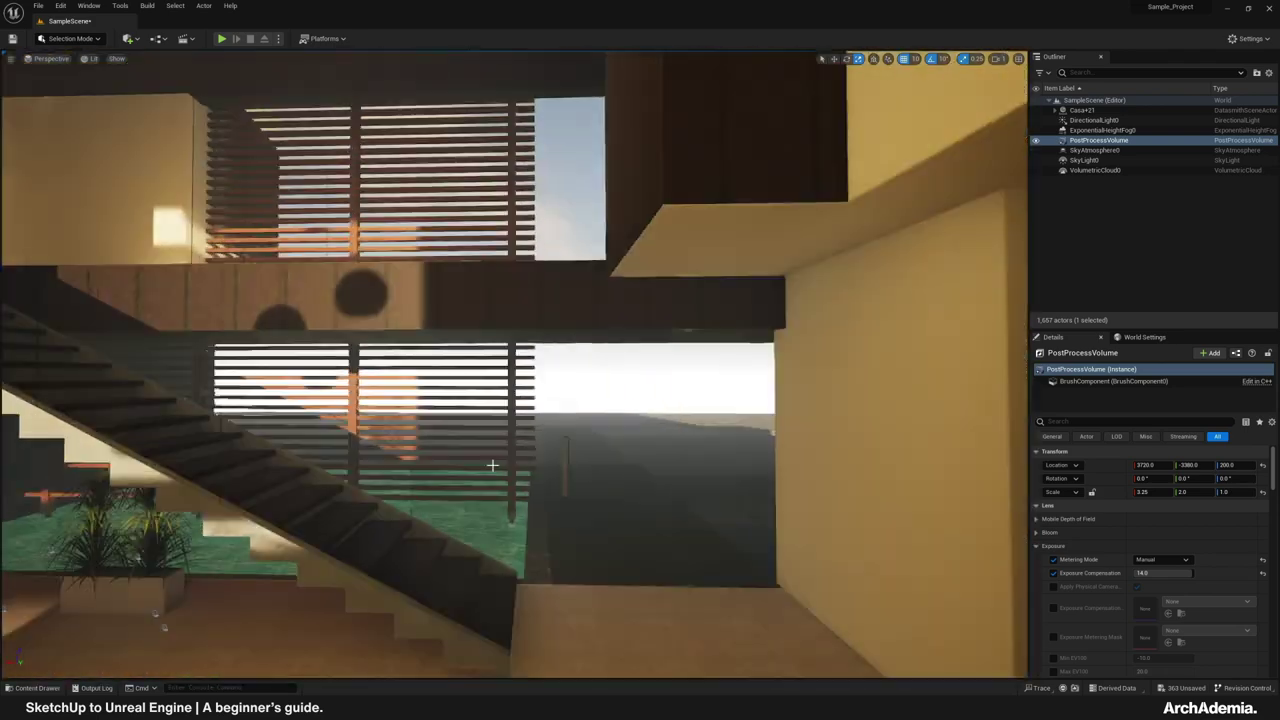
right_click_drag(586, 520, 625, 450)
right_click_drag(631, 503, 549, 468)
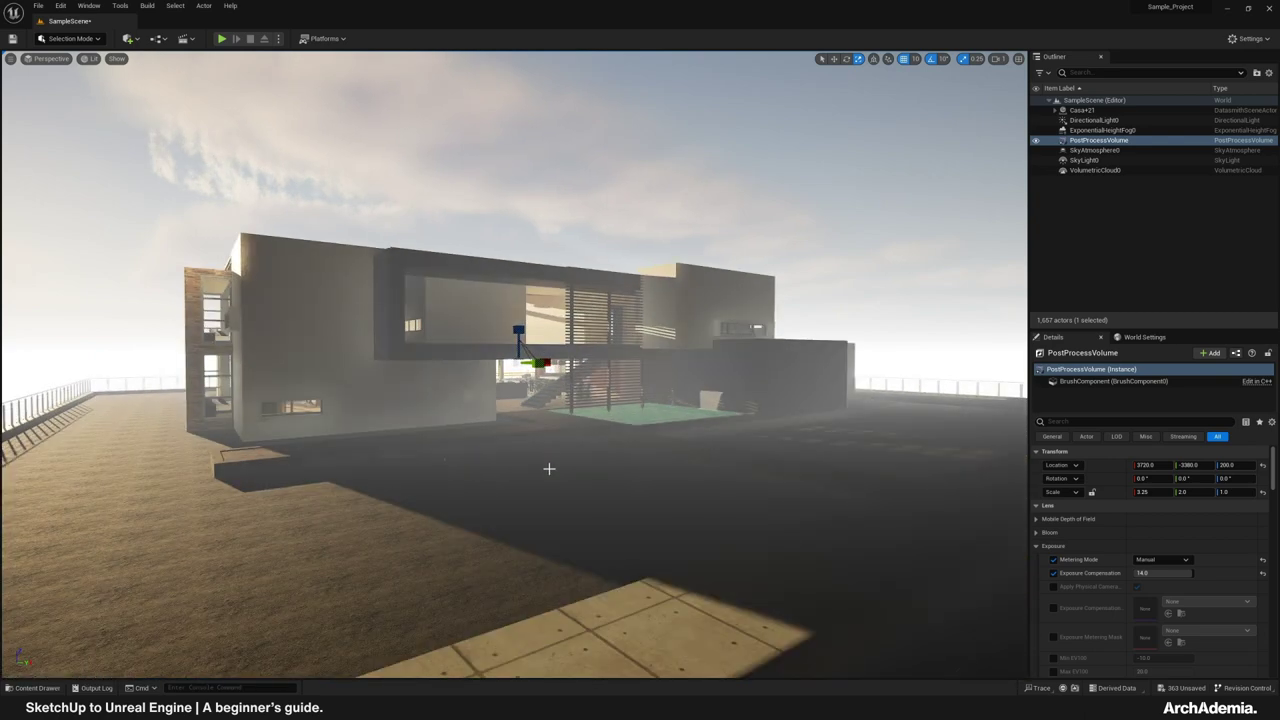
Set the directional light's Y rotation to -15° and inspect the light on the shaded facade.
left_click(1092, 120)
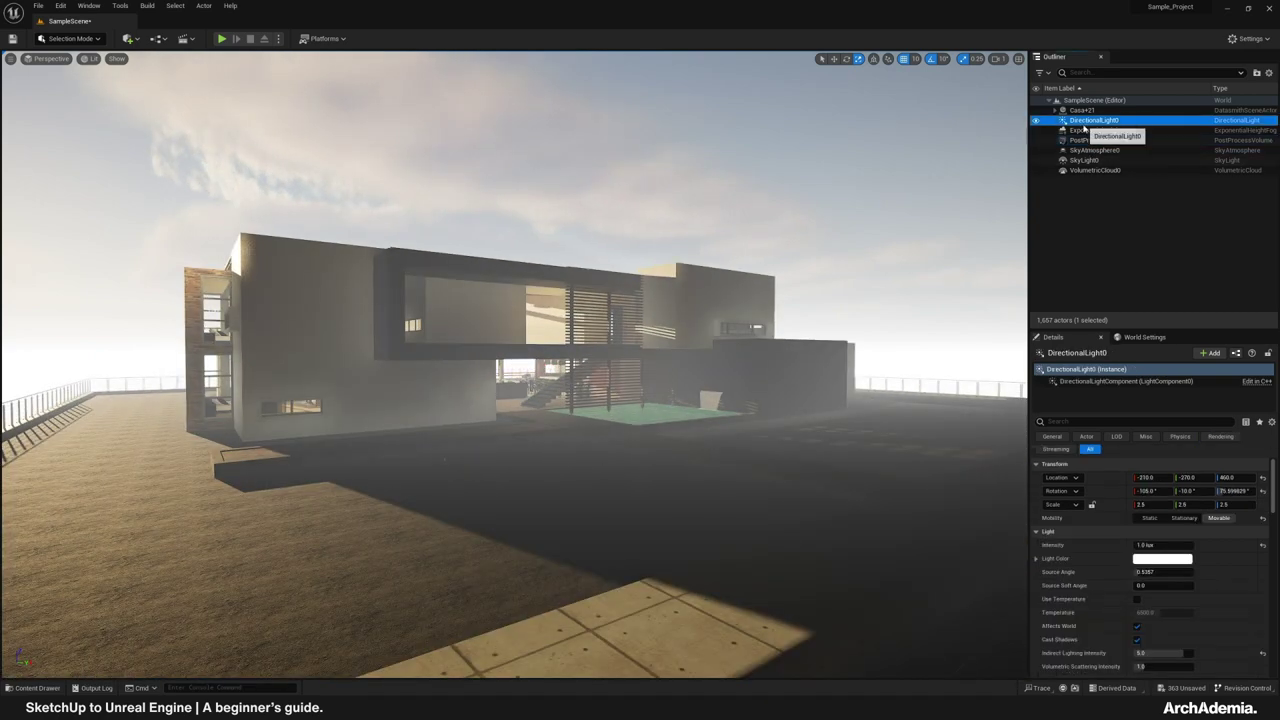
left_click(1198, 495)
type("-15")
key("Return")
right_click_drag(640, 420, 530, 485)
right_click_drag(571, 356, 600, 340)
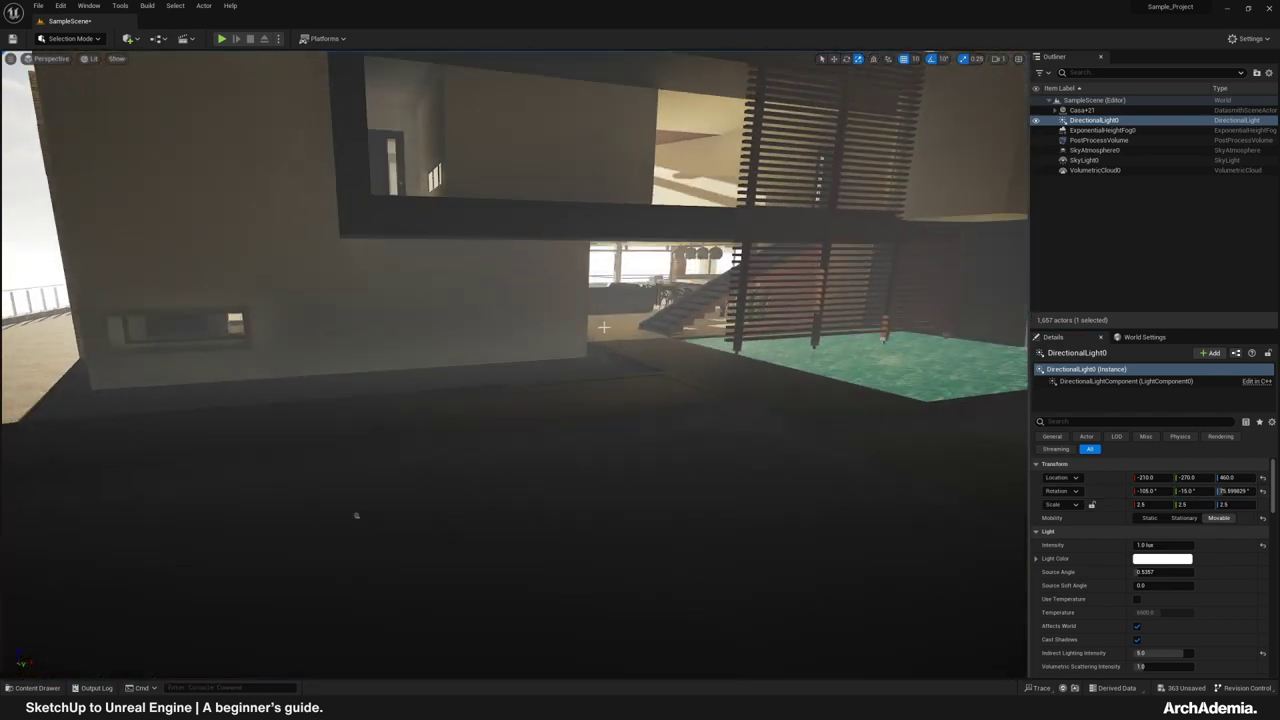
scroll(600, 323, "up", 5)
middle_click_drag(600, 323, 574, 335)
scroll(574, 335, "down", 1)
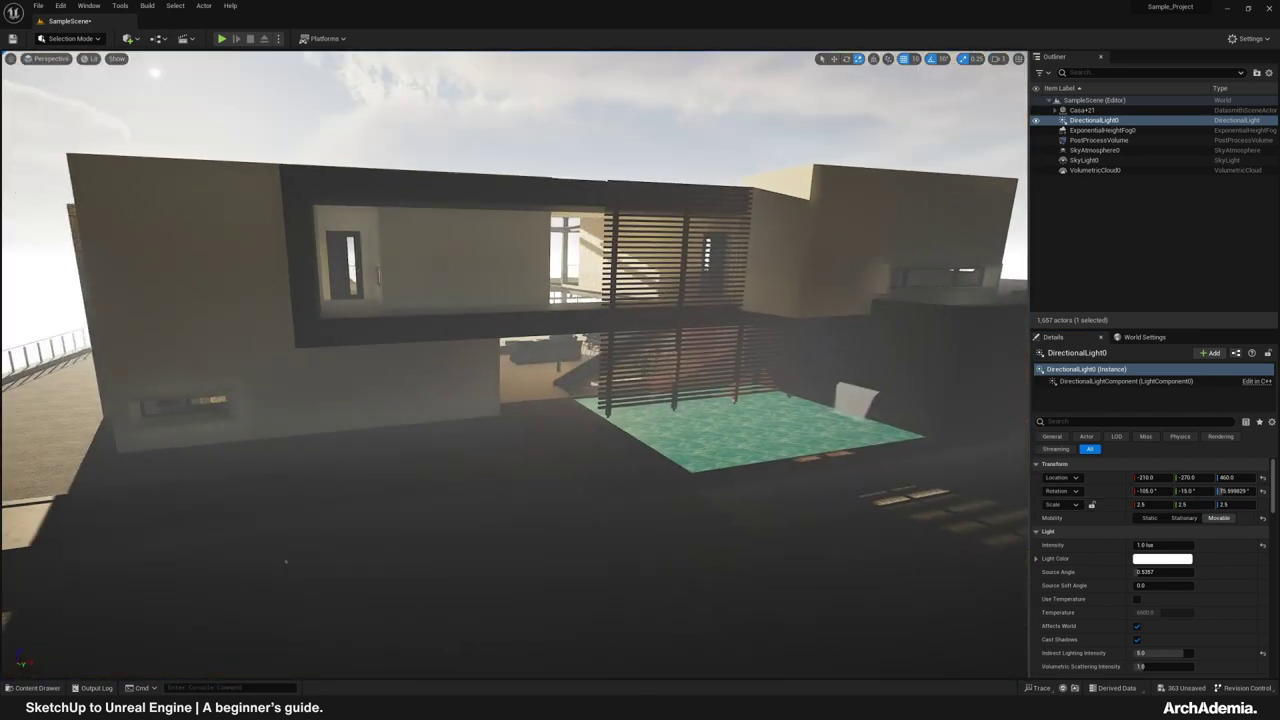
In the Post Process Volume's Global color grading, try a Gamma of 1.4.
left_click(1098, 140)
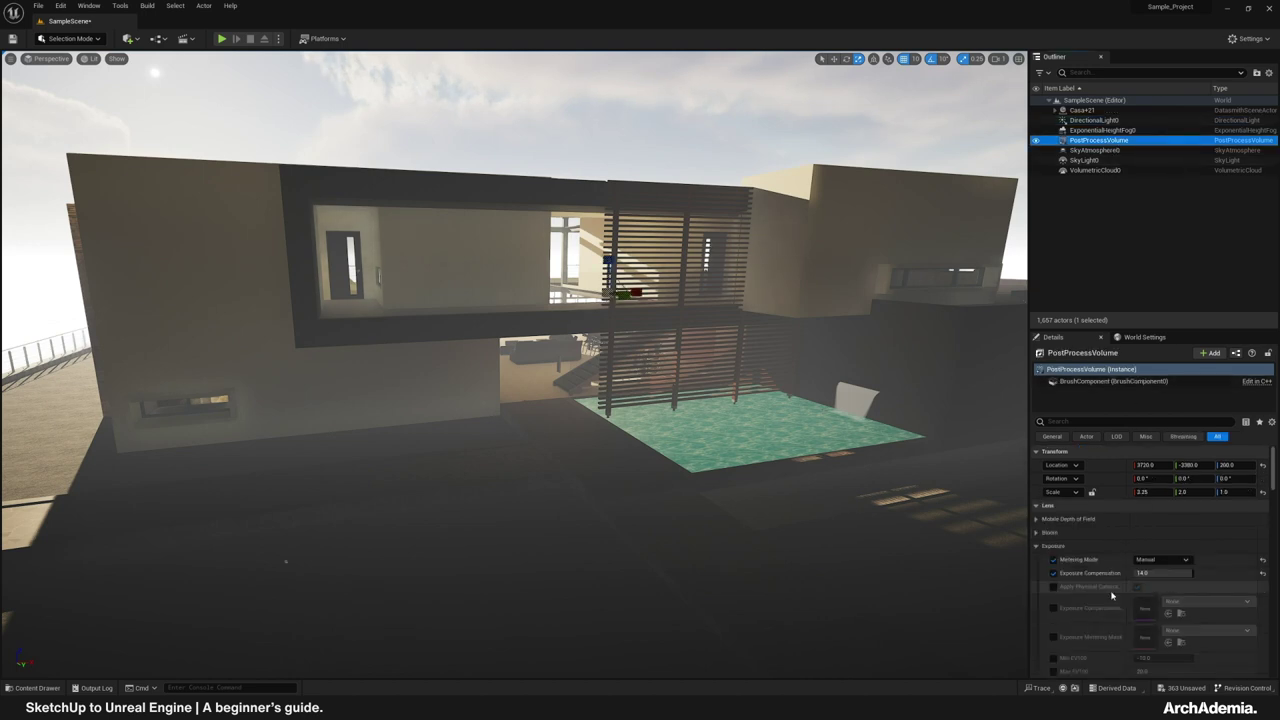
scroll(1113, 596, "down", 3)
scroll(1112, 598, "down", 8)
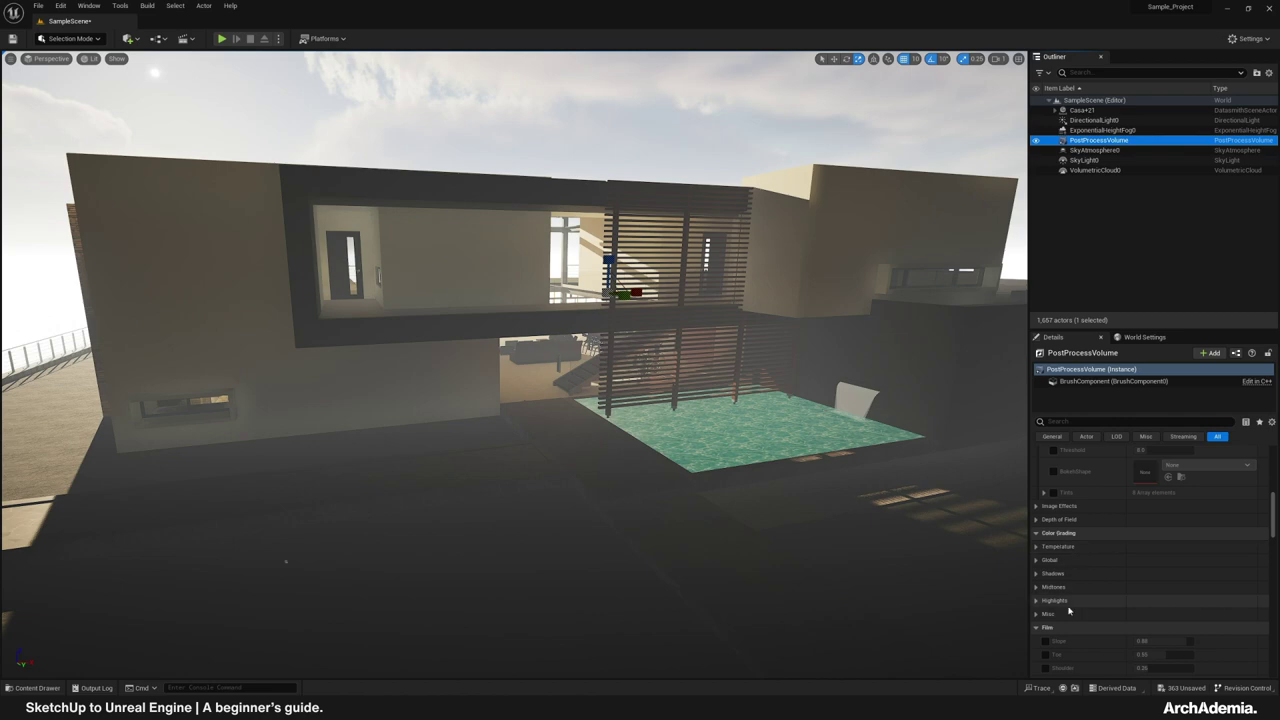
left_click(1037, 562)
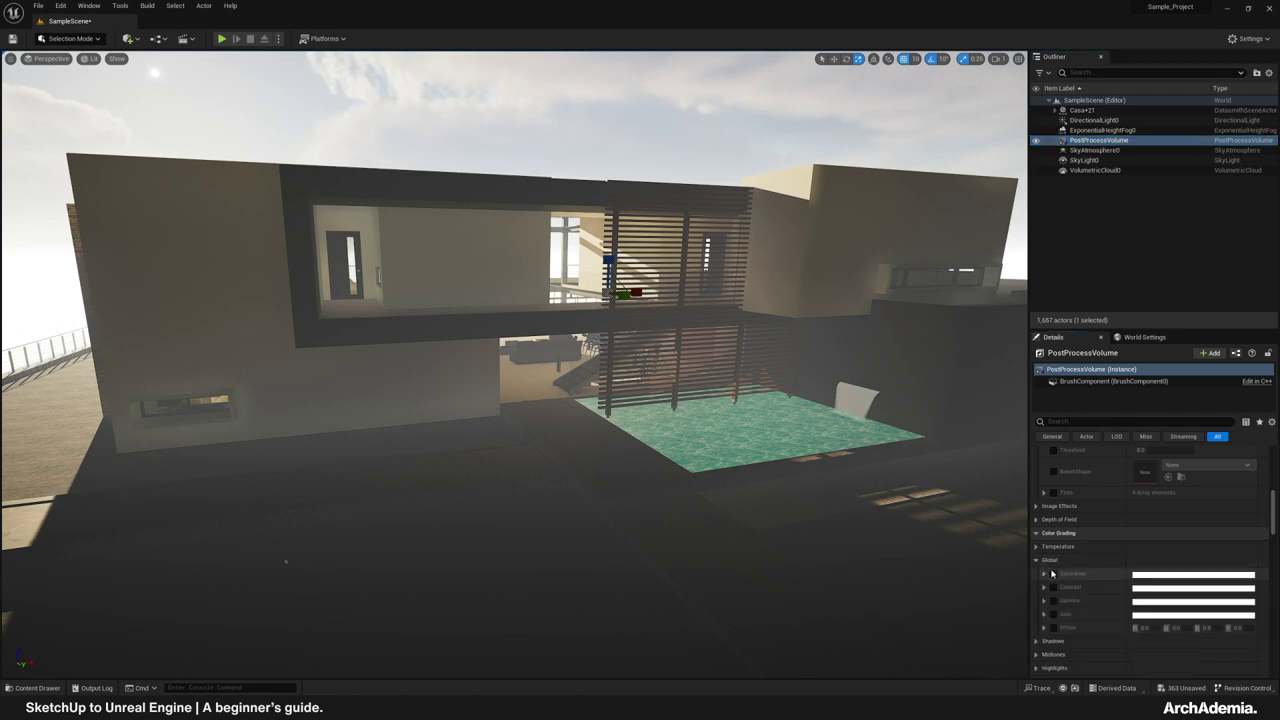
left_click(1044, 601)
scroll(1112, 615, "down", 2)
left_click(1109, 596)
type("1.4")
key("Return")
Reduce the Global Gamma to 1.2 after checking the facade from another angle.
right_click_drag(890, 510, 883, 478)
key("a")
type("1.2")
key("Return")
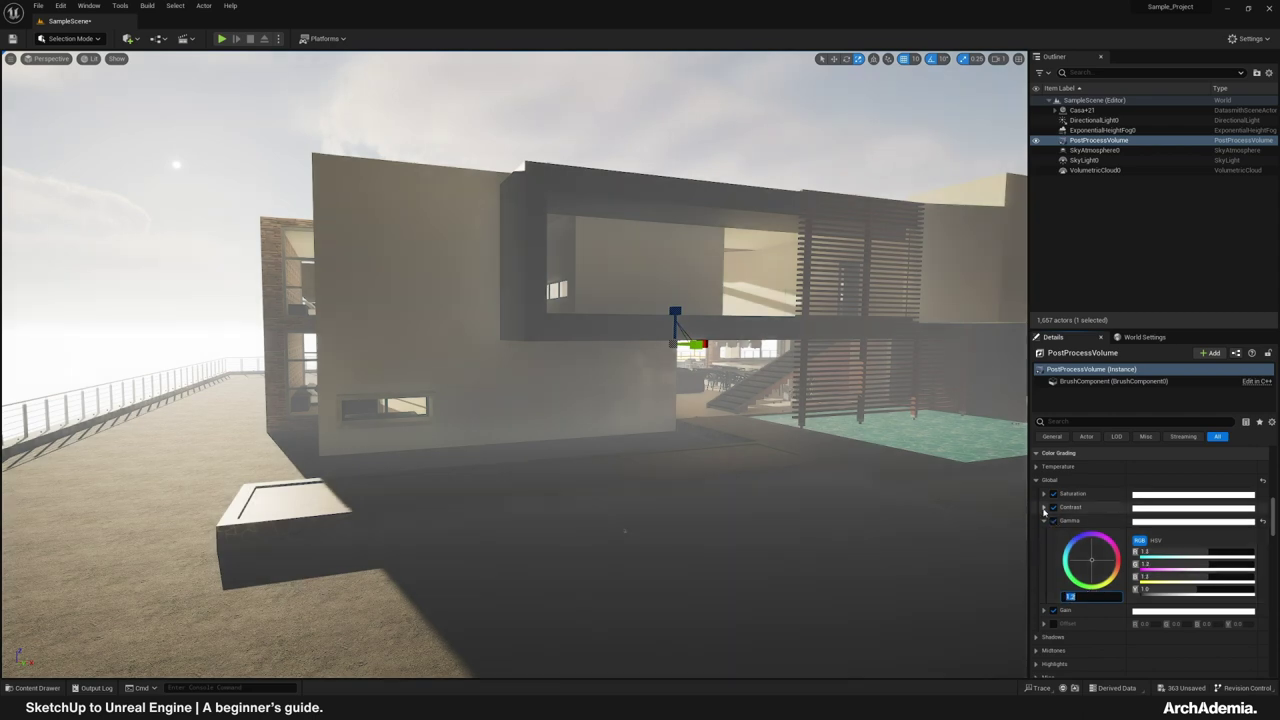
Set the Global Contrast to 0.8 and review the poolside of the house.
left_click(1044, 507)
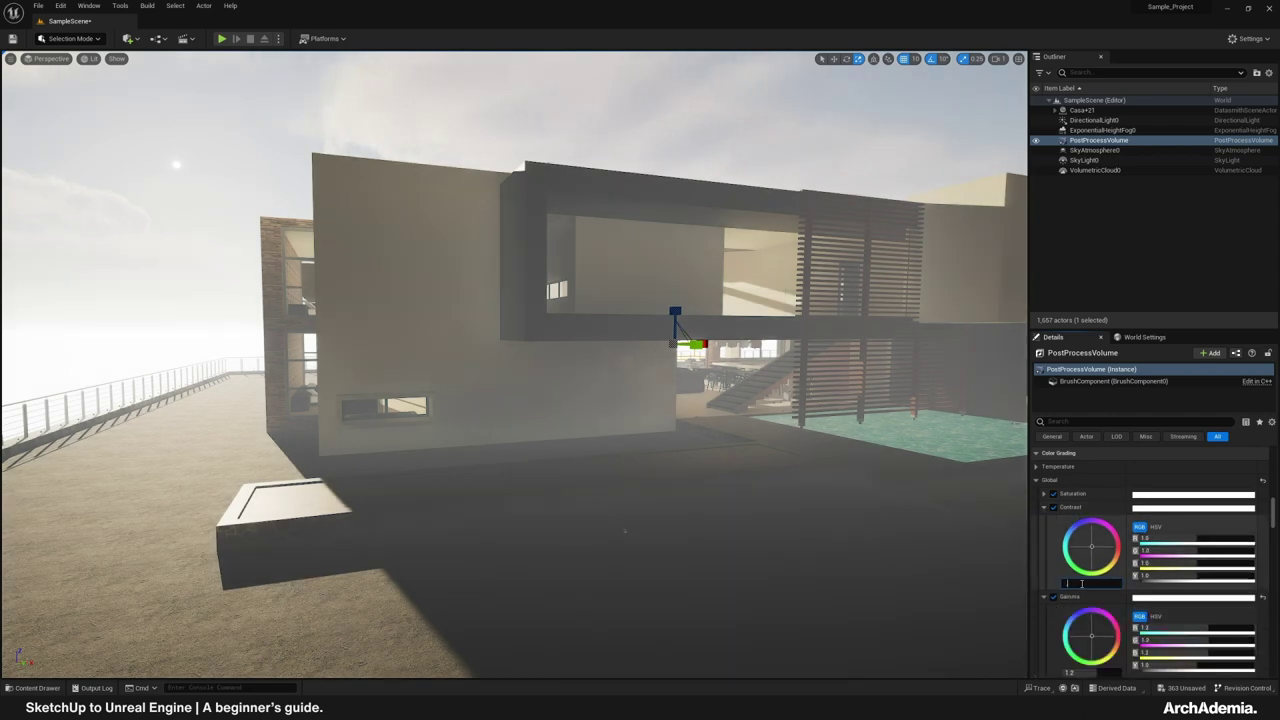
key("Return")
key("a")
right_click_drag(606, 434, 550, 431)
key("w")
key("Left")
key("Up")
key("Left")
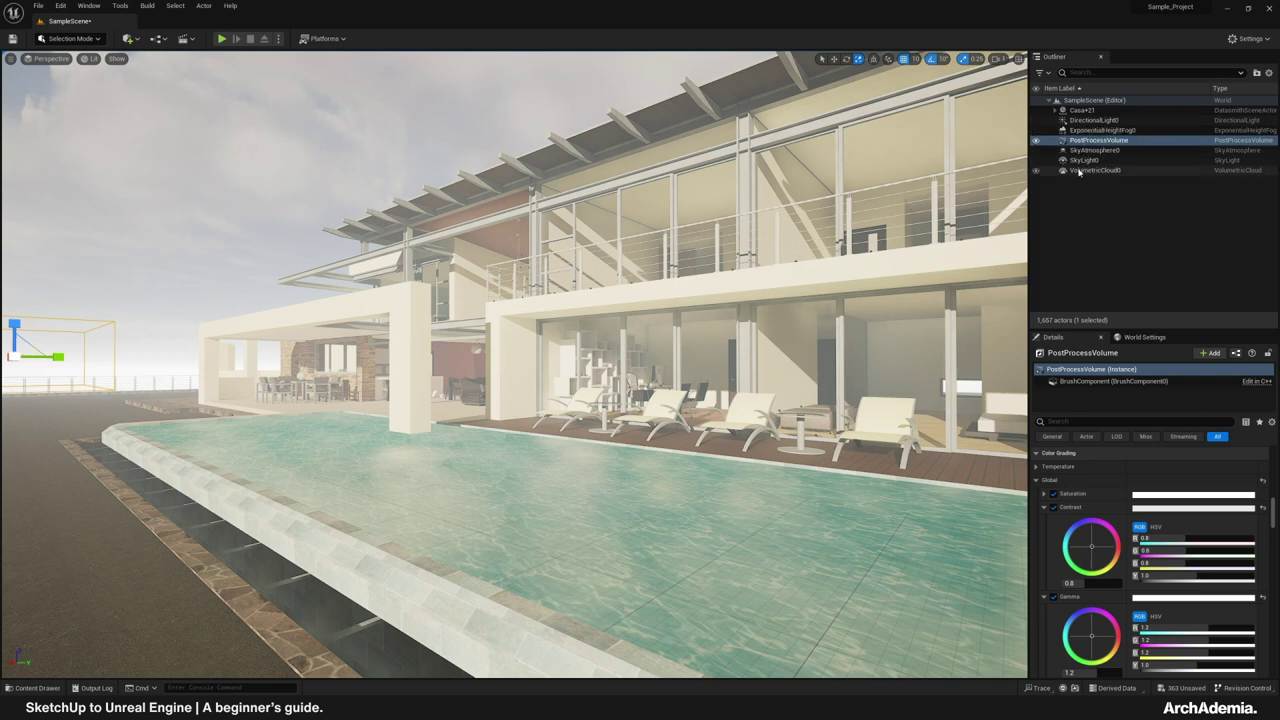
Check the volume's bloom settings and set the Exponential Height Fog's Fog Density to 0.005.
scroll(1132, 477, "up", 5)
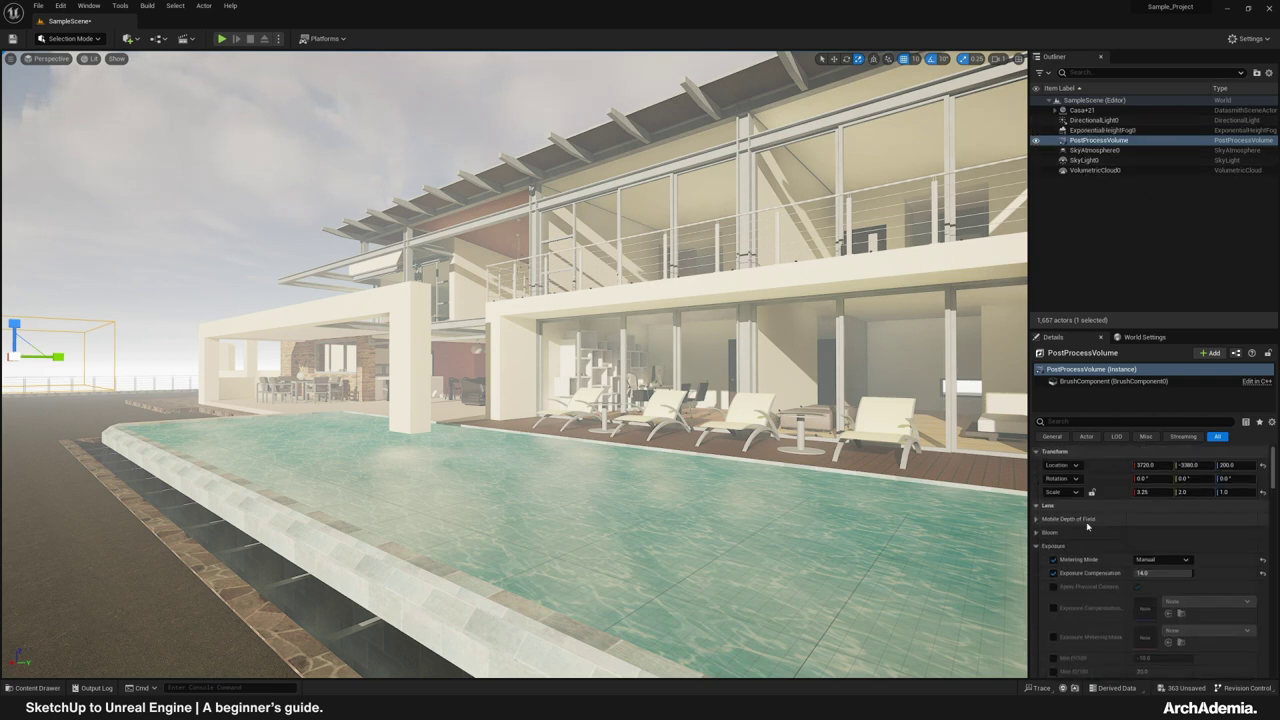
left_click(1053, 560)
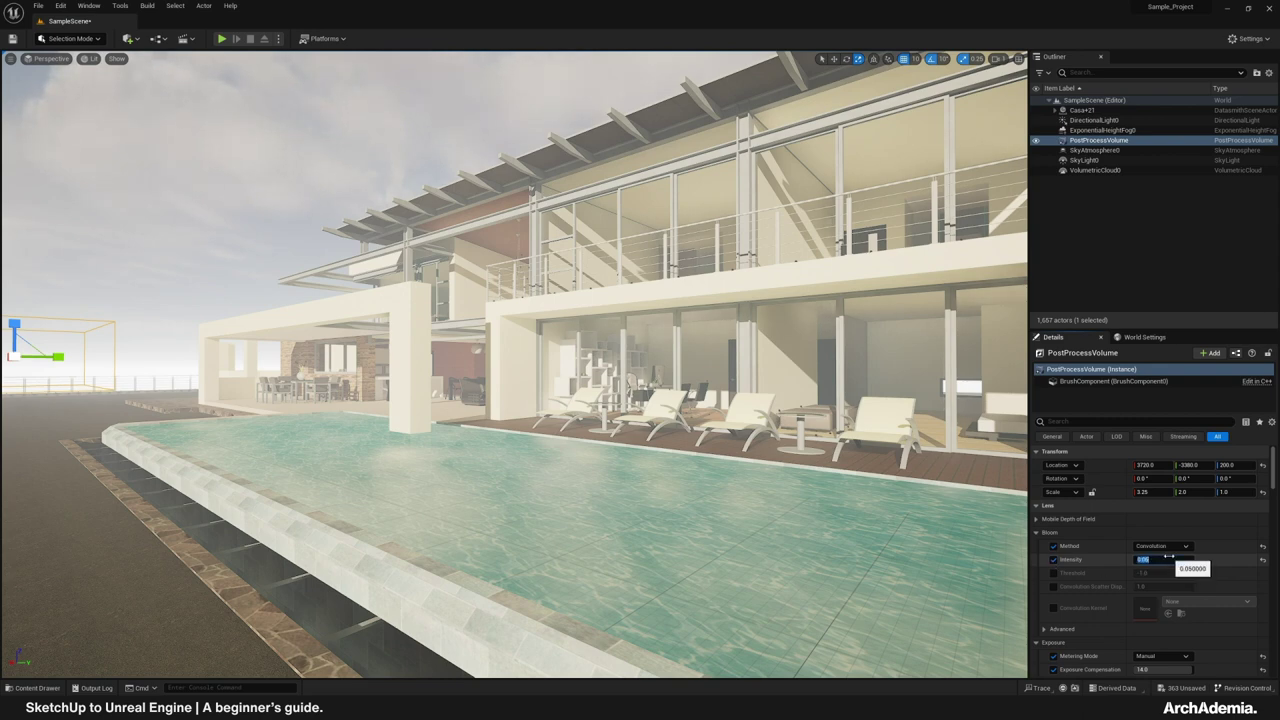
left_click(1105, 130)
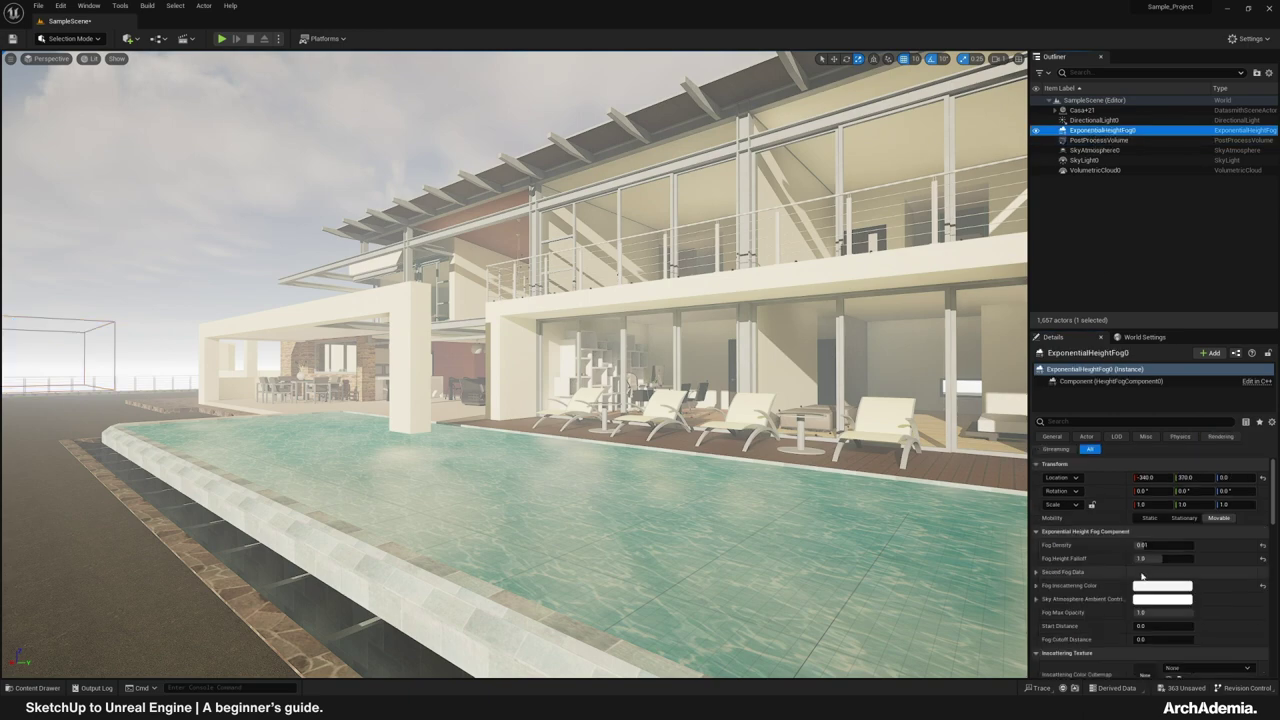
left_click(1169, 545)
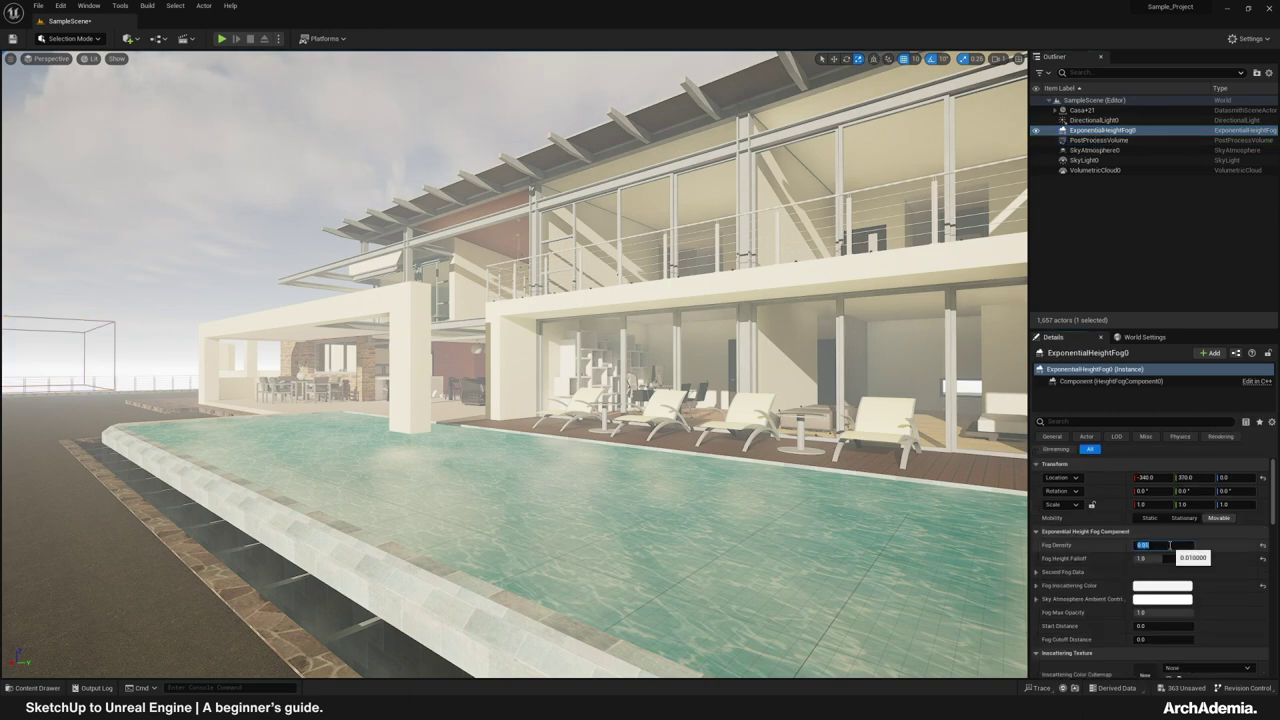
key("Return")
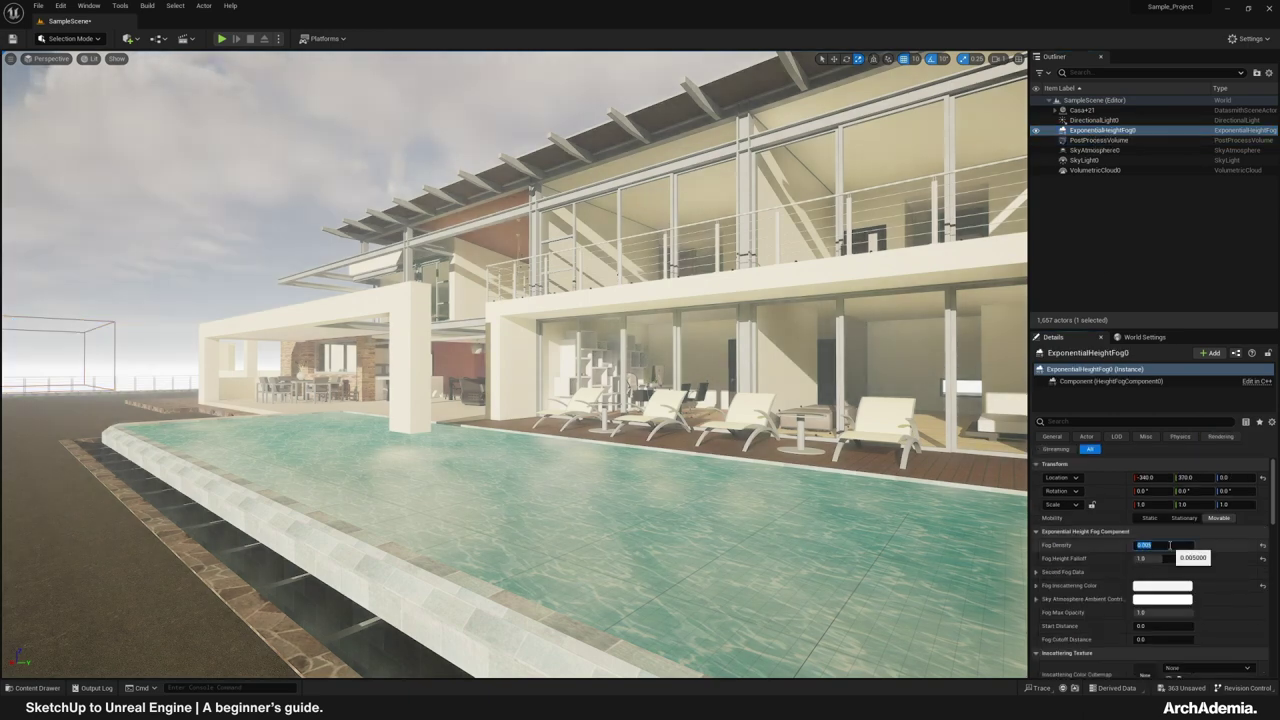
right_click_drag(820, 400, 700, 392)
right_click_drag(669, 441, 500, 431)
right_click_drag(600, 434, 629, 401)
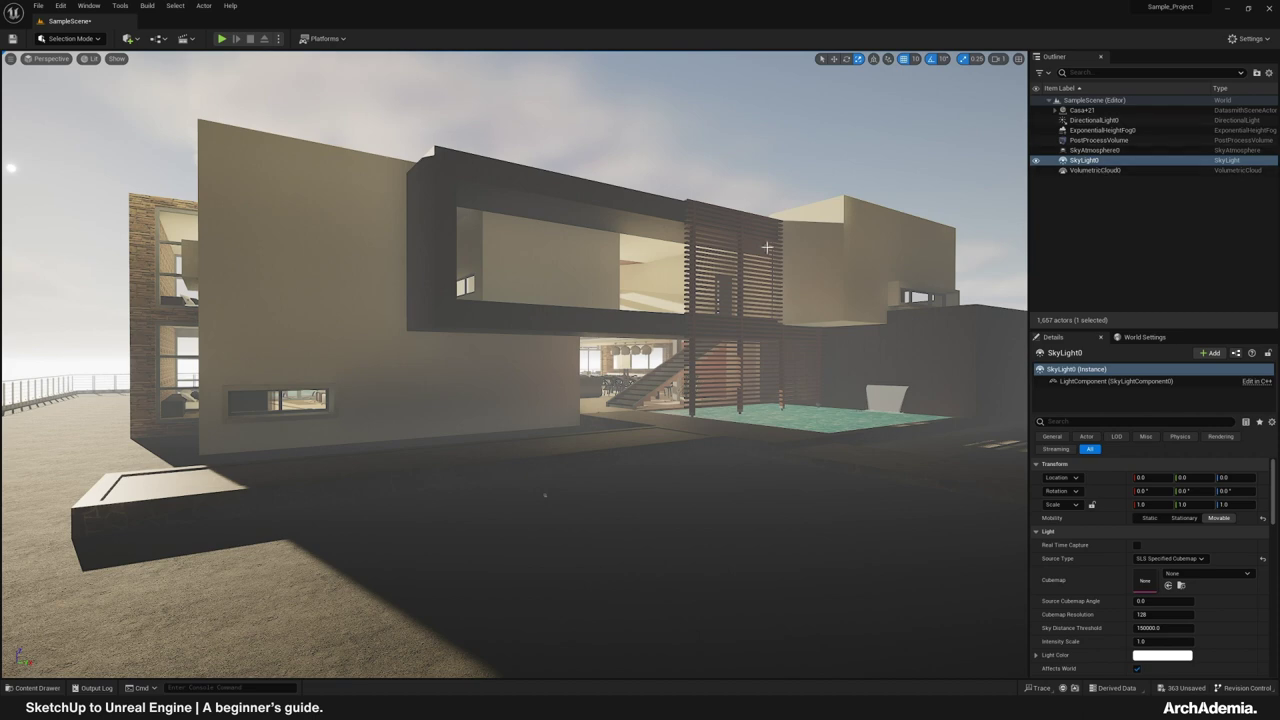
Set the sky light's Source Type to SLS Captured Scene and enable Real Time Capture.
right_click_drag(767, 247, 553, 423)
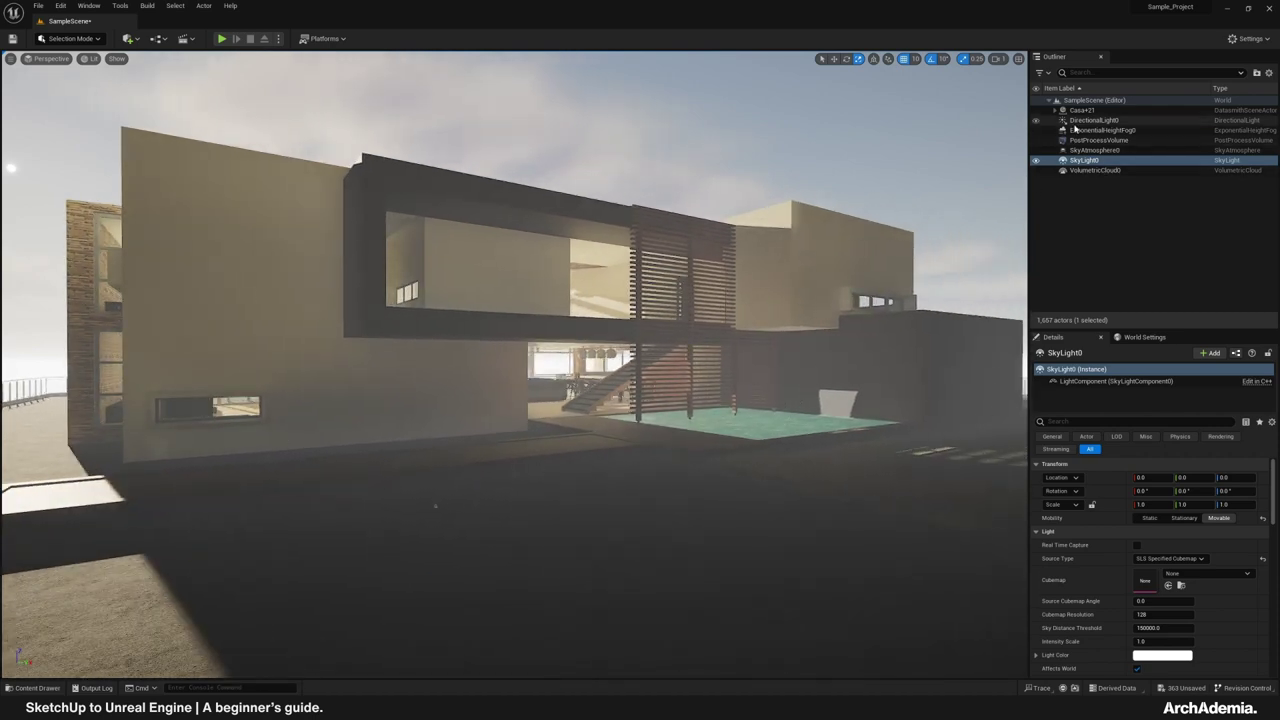
left_click(1168, 558)
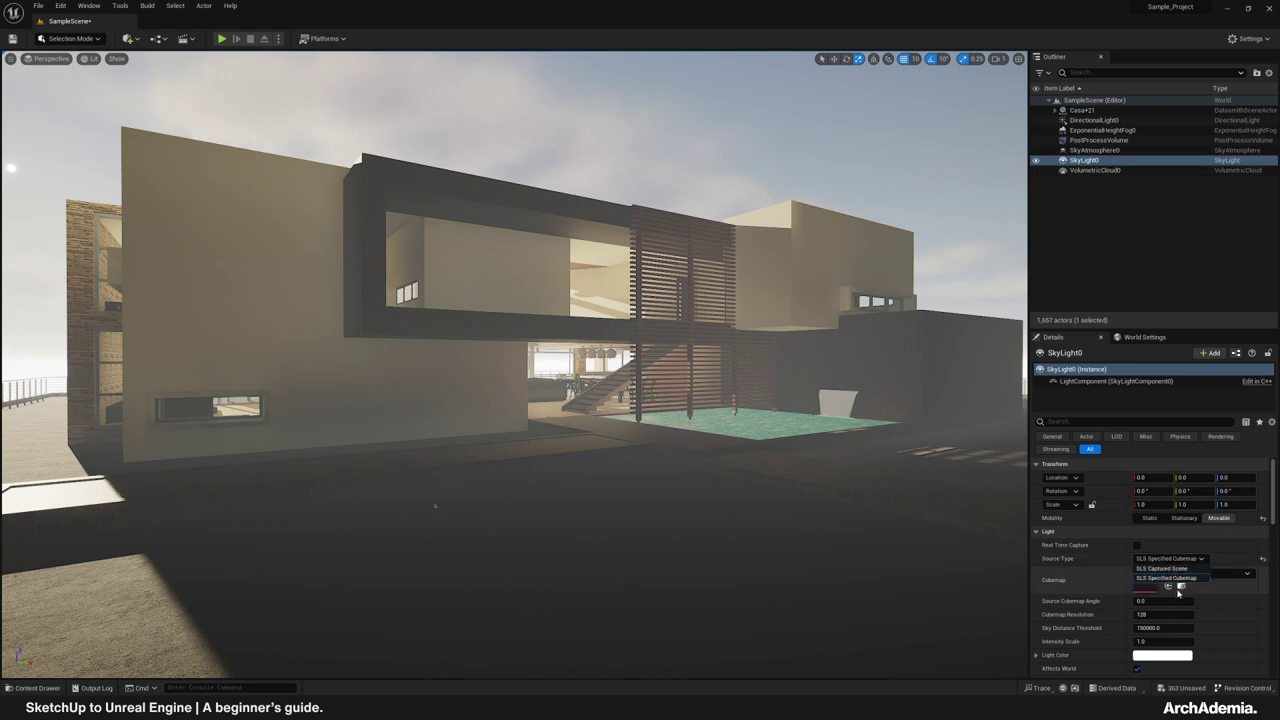
left_click(1146, 568)
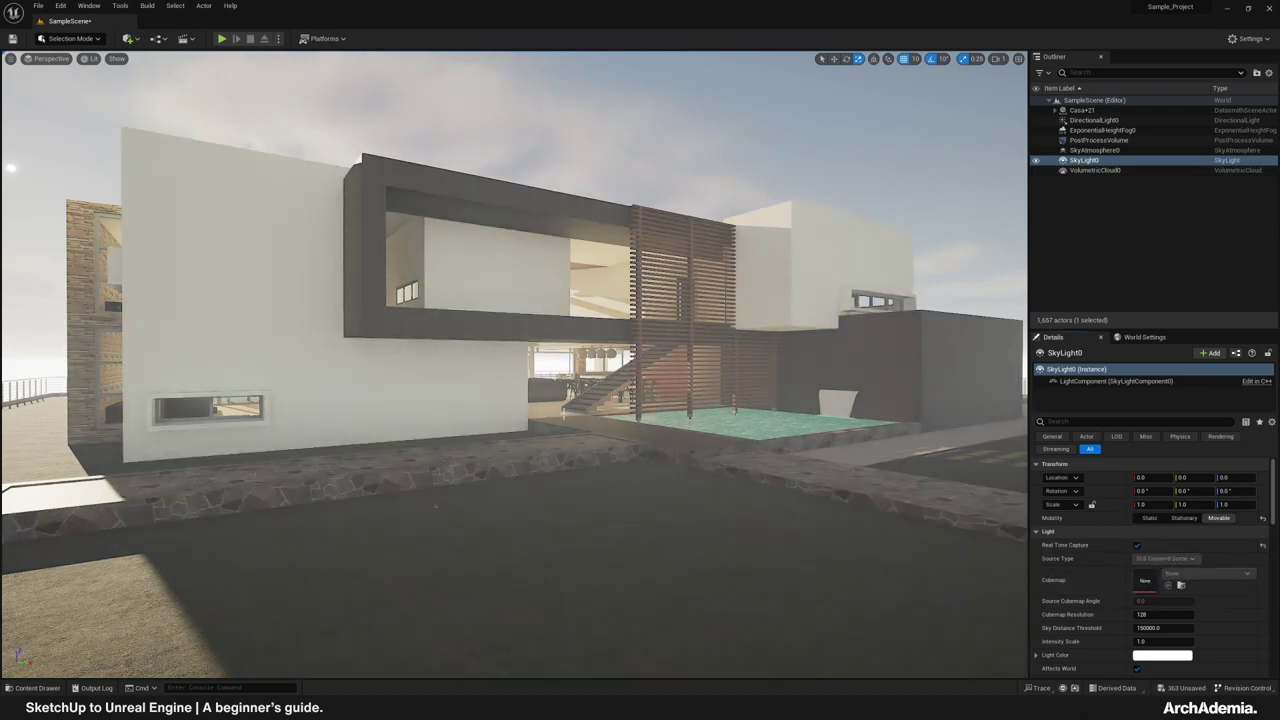
Examine the front facade, stone path and shaded grounds from several distances under the captured sky lighting.
right_click_drag(515, 365, 400, 365)
key("d")
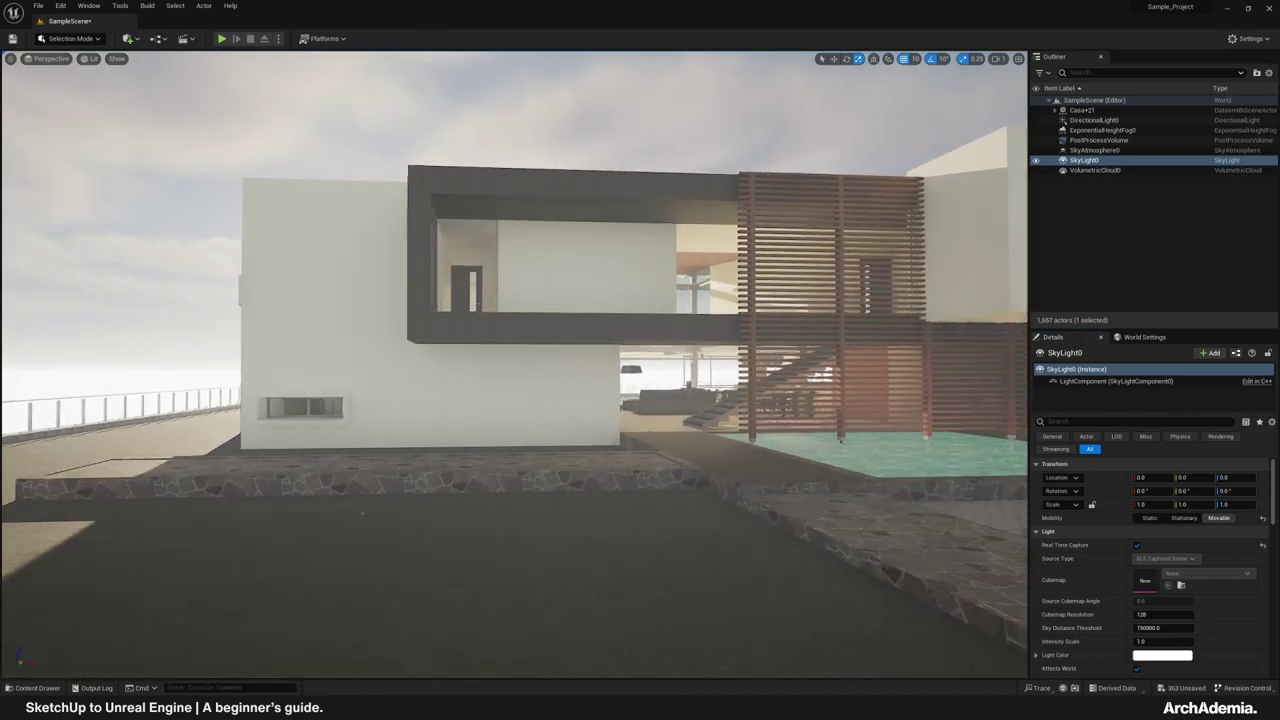
scroll(336, 463, "down", 5)
scroll(415, 443, "up", 3)
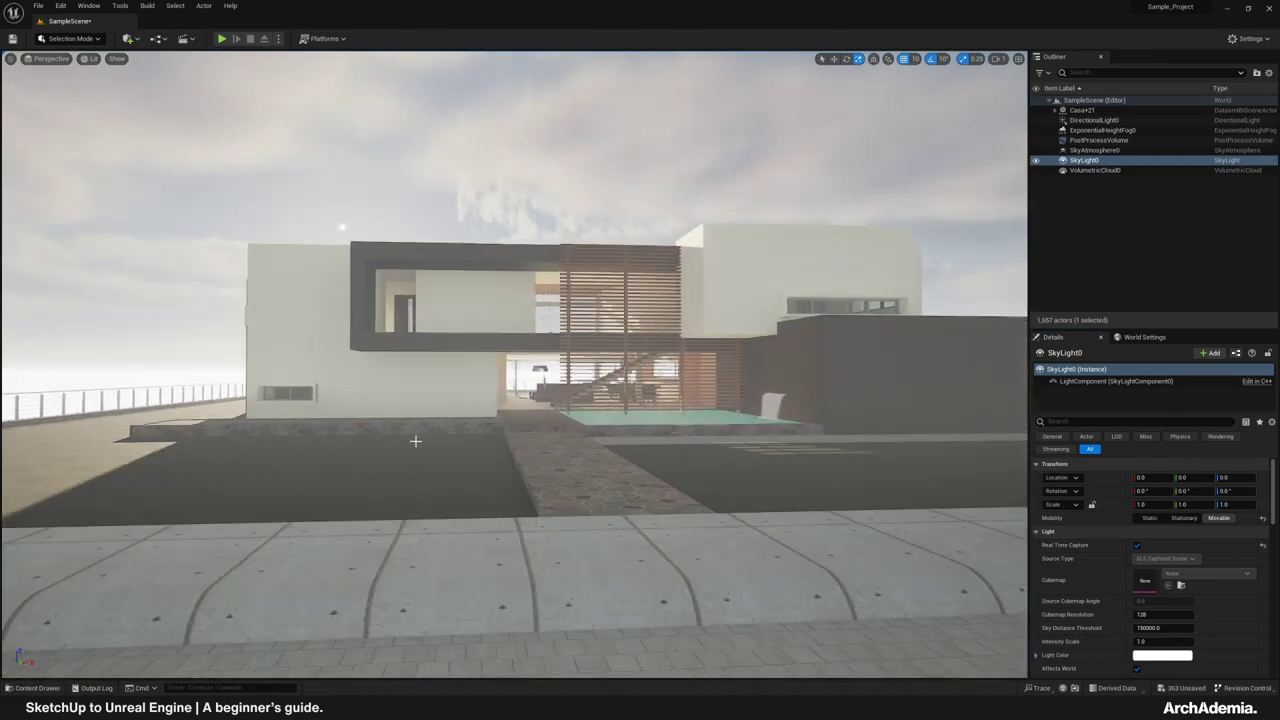
scroll(415, 447, "down", 6)
scroll(415, 447, "up", 10)
scroll(415, 447, "down", 4)
mouse_move(415, 447)
right_mouse_down()
mouse_move(390, 447)
mouse_move(430, 427)
mouse_move(410, 430)
right_mouse_up()
key("d")
key("s")
key("w")
key("s")
key("a")
key("w")
left_click_drag(371, 427, 338, 441)
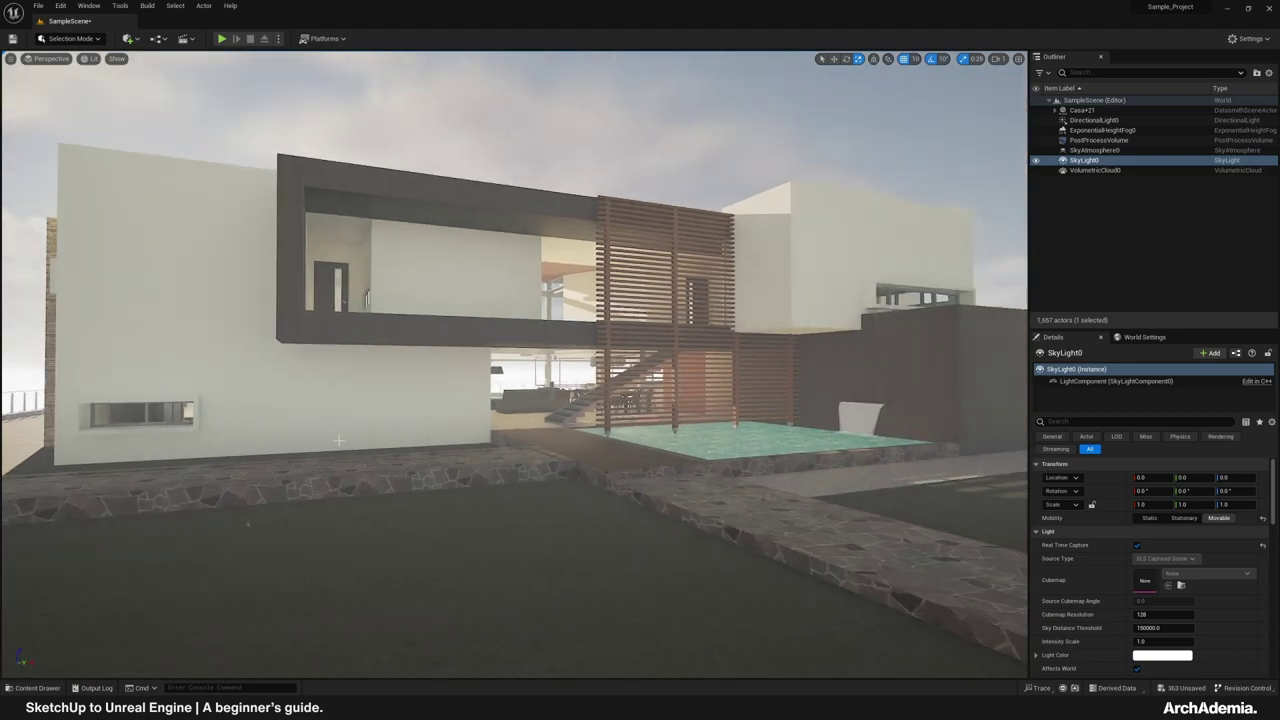
Set the directional light's Indirect Lighting Intensity to 10 and review the living room and poolside.
left_click(1094, 120)
scroll(1172, 600, "down", 2)
left_click(1172, 604)
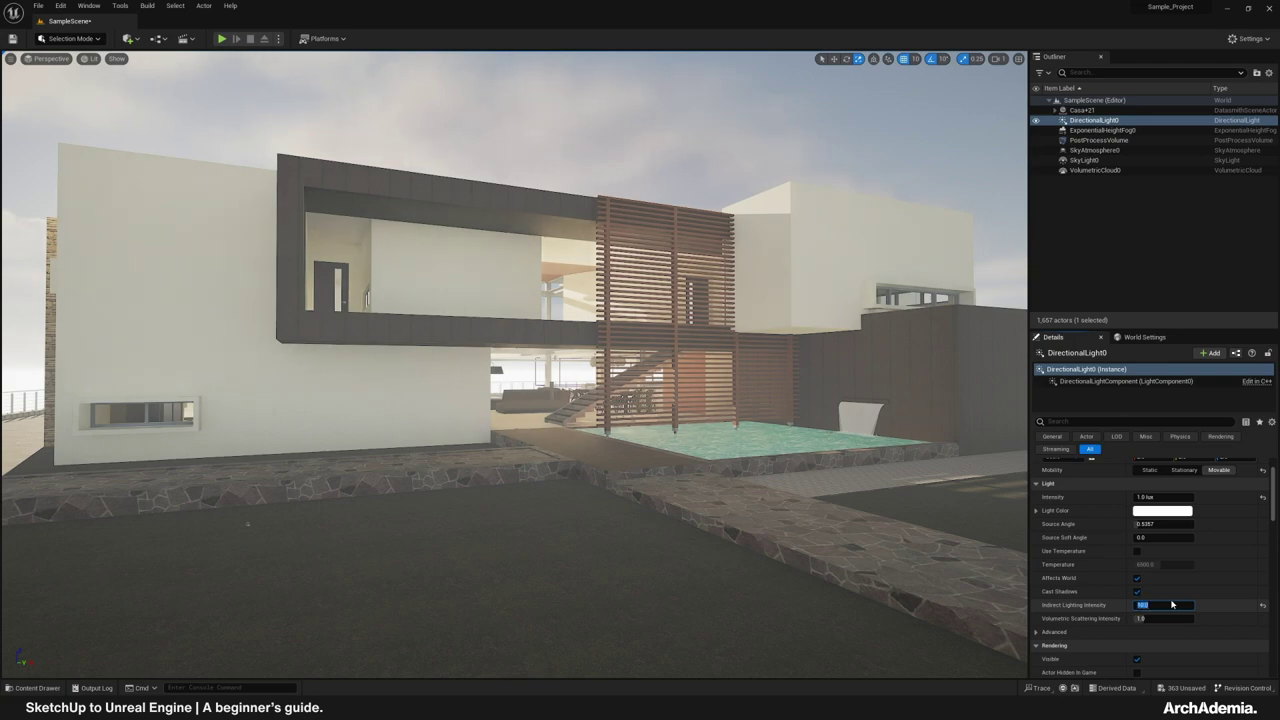
right_click_drag(597, 407, 480, 407)
middle_click_drag(378, 495, 470, 492)
scroll(646, 438, "up", 12)
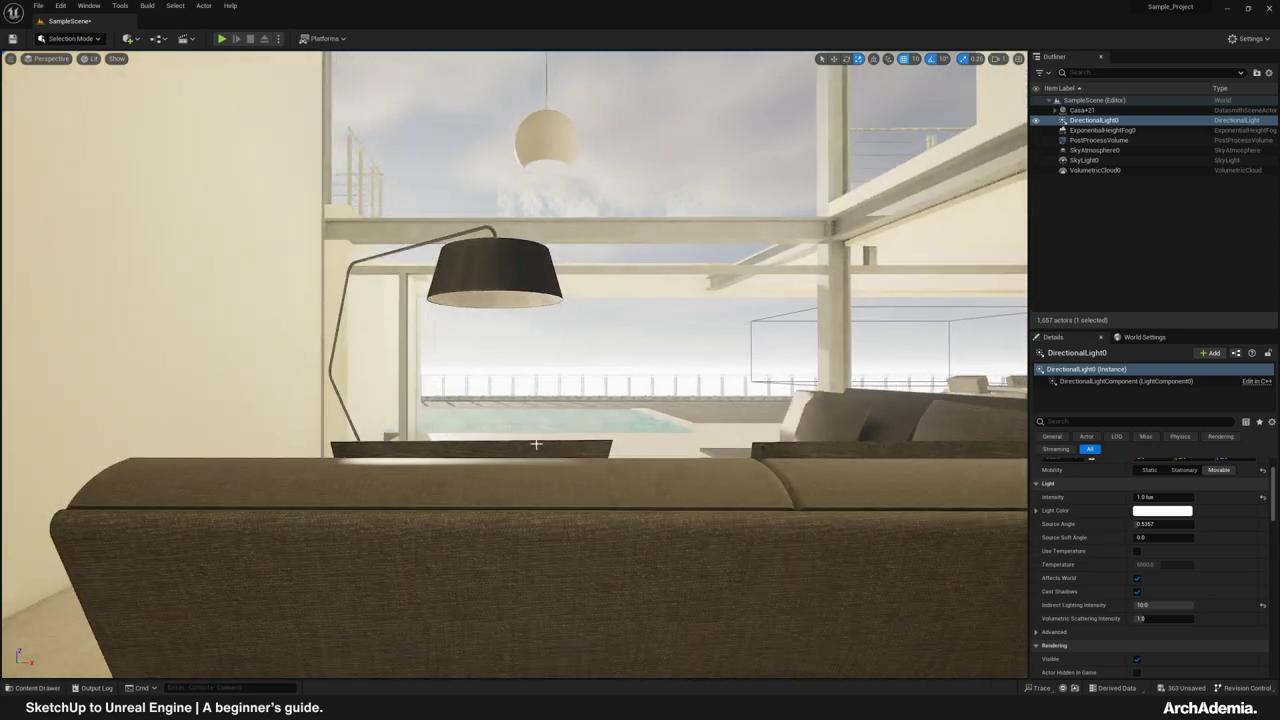
left_click_drag(536, 444, 524, 460)
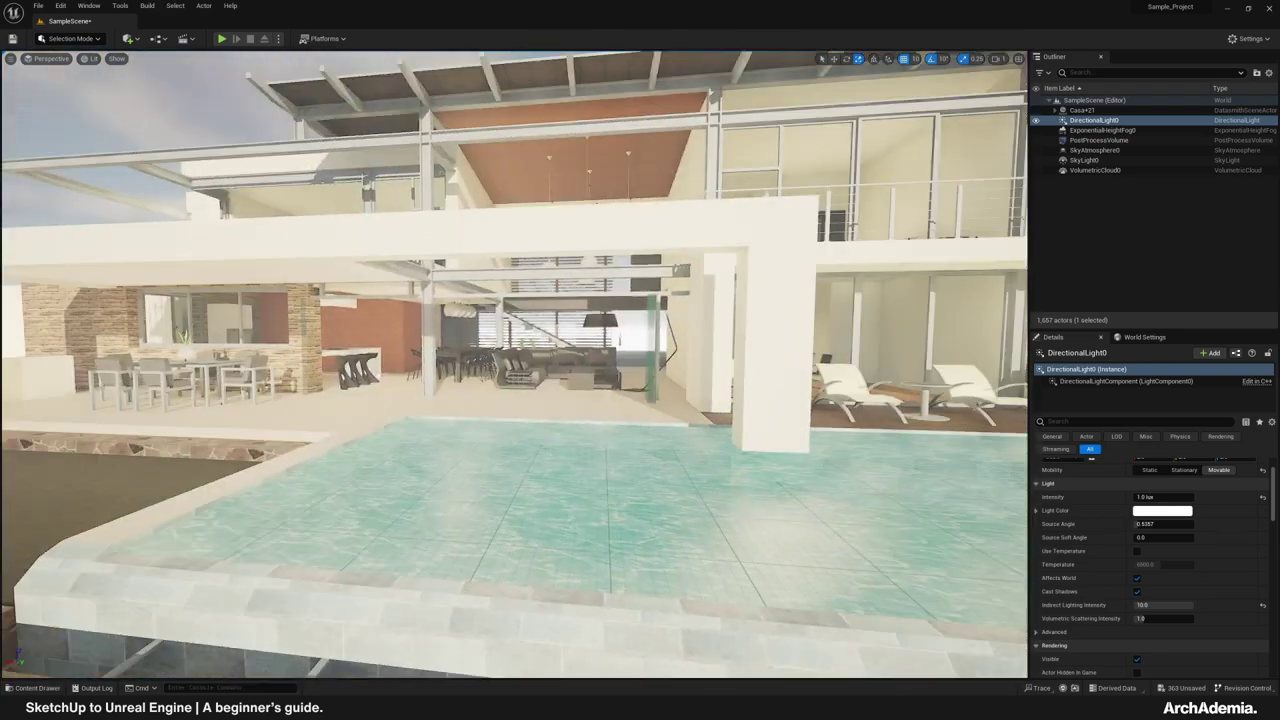
left_click_drag(524, 460, 534, 456)
right_click_drag(658, 476, 636, 476)
key("s")
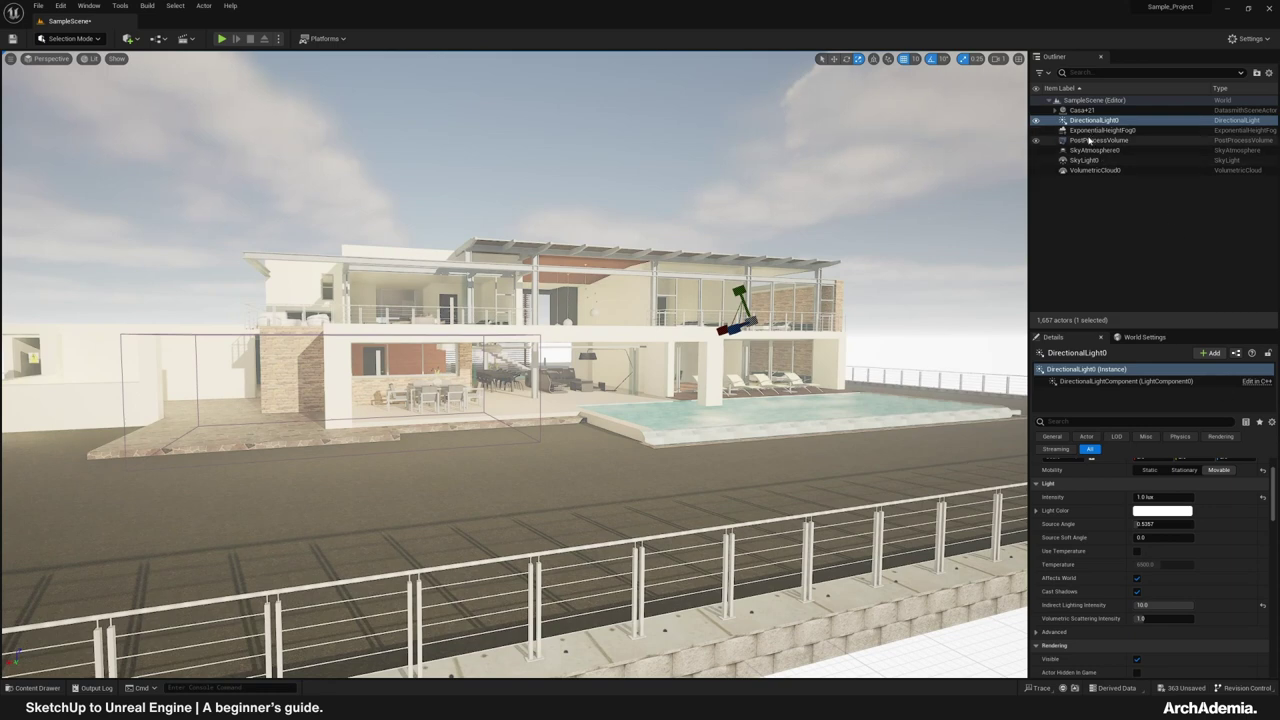
Set the PostProcessVolume's Exposure Compensation to 13.
left_click(1089, 141)
scroll(1099, 544, "up", 1)
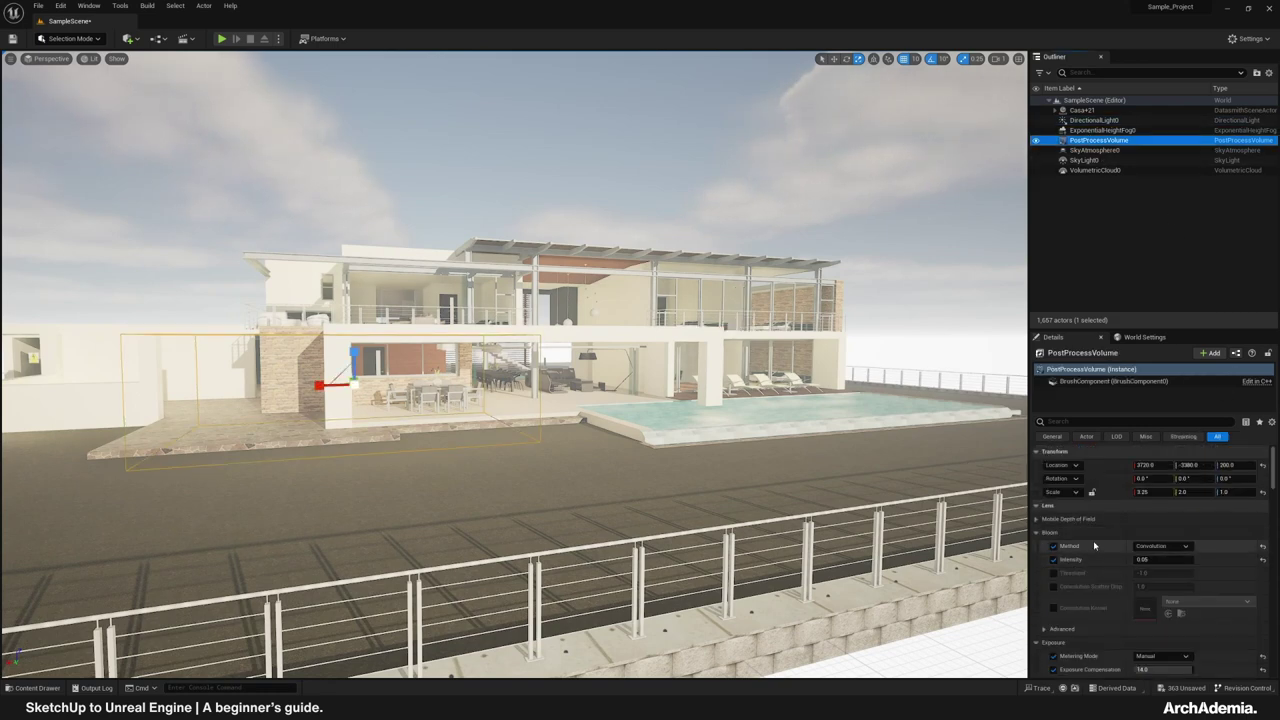
scroll(1099, 544, "down", 4)
scroll(1109, 590, "down", 3)
scroll(1086, 548, "up", 5)
scroll(1083, 548, "up", 1)
left_click(1157, 555)
key("Return")
Examine the living and dining interior at the new exposure, ending on a wide view from beside the staircase.
scroll(558, 450, "up", 10)
right_click_drag(558, 450, 572, 450)
scroll(558, 450, "up", 10)
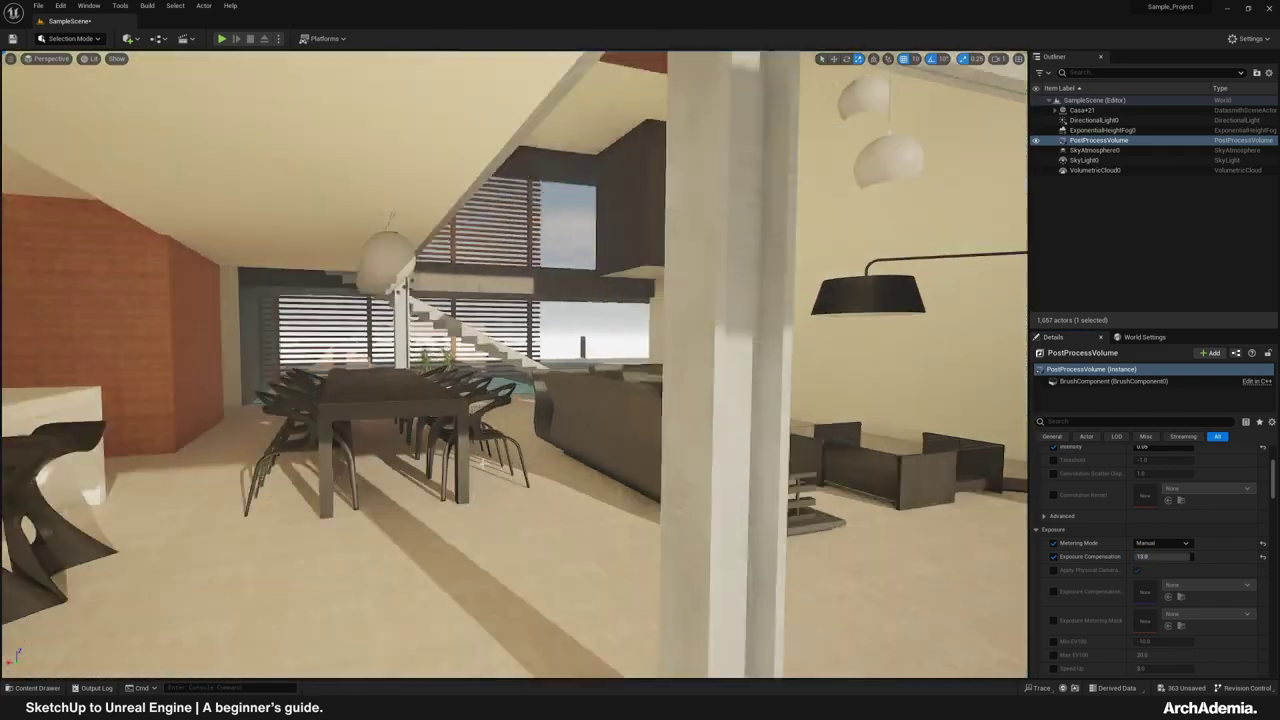
middle_click_drag(483, 464, 489, 453)
scroll(475, 440, "up", 5)
right_click_drag(475, 440, 668, 434)
middle_click_drag(478, 438, 400, 425)
right_click_drag(478, 442, 537, 449)
middle_click_drag(537, 449, 522, 454)
right_click_drag(522, 454, 692, 443)
middle_click_drag(522, 454, 460, 450)
mouse_move(460, 450)
right_mouse_down()
mouse_move(494, 463)
mouse_move(455, 460)
right_mouse_up()
scroll(482, 460, "down", 2)
left_click_drag(490, 516, 482, 518)
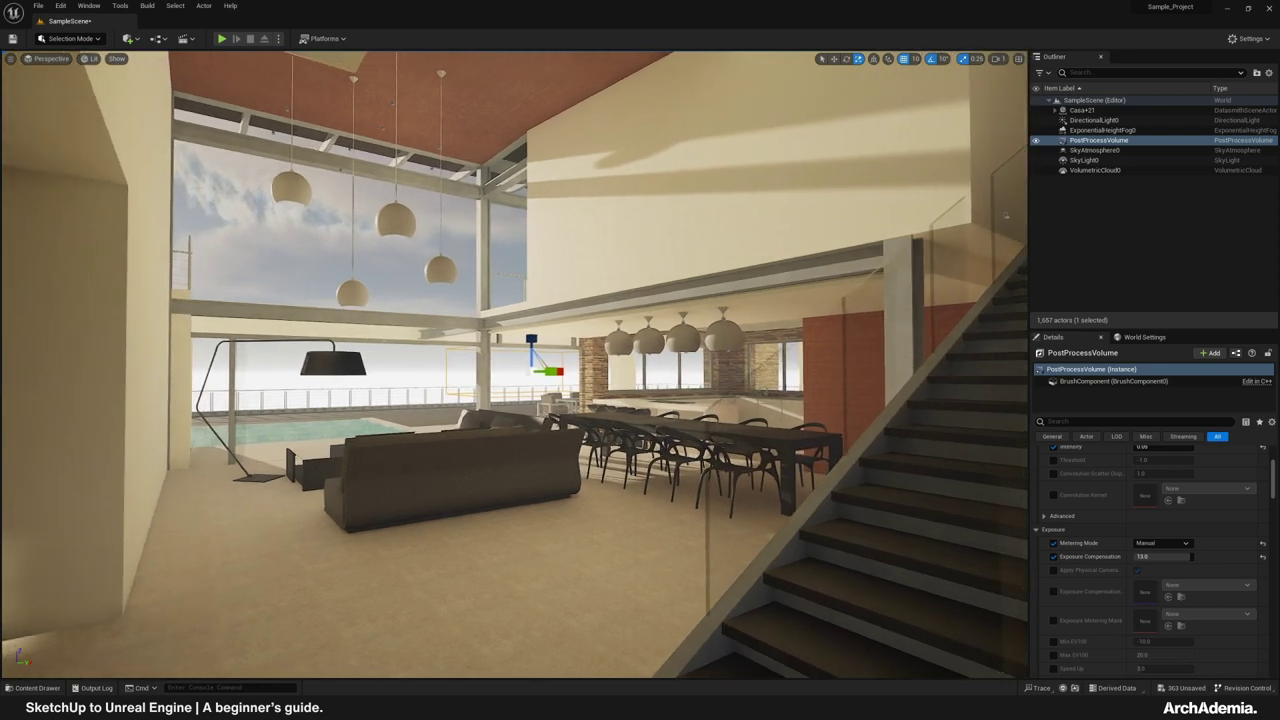
Create a Cine Camera Actor at the current interior view and look through it.
left_click(11, 59)
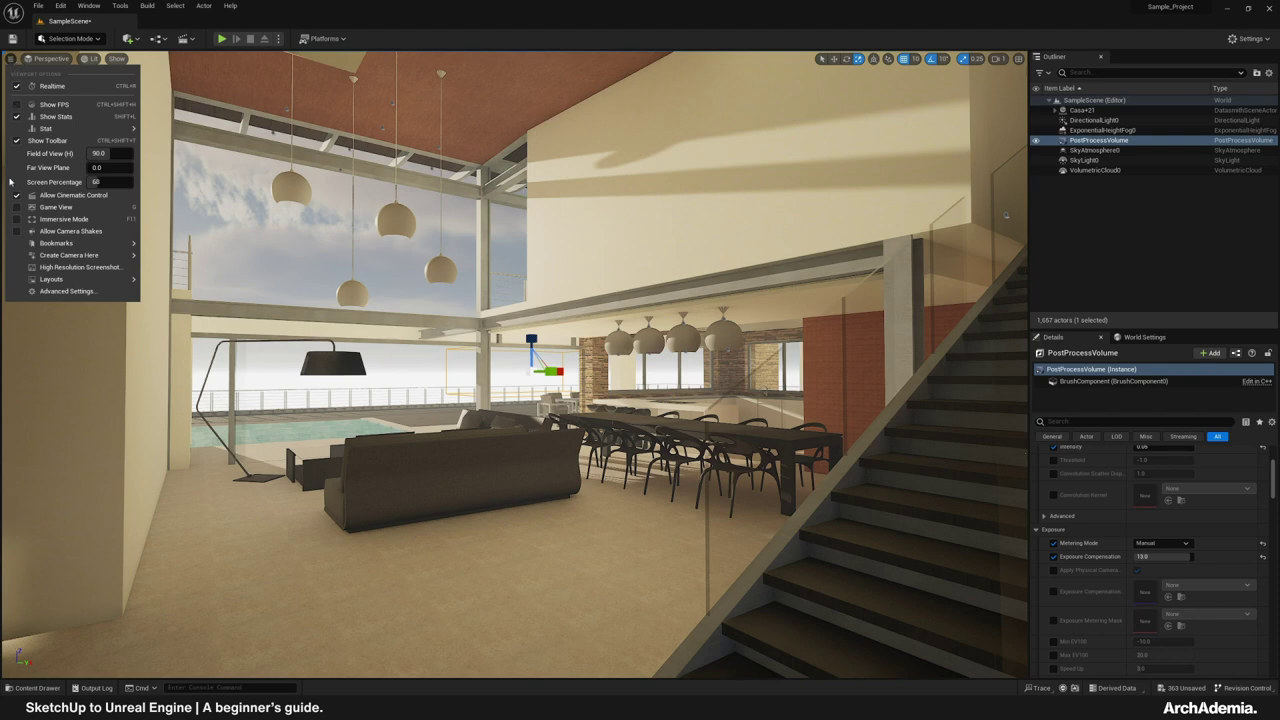
mouse_move(90, 255)
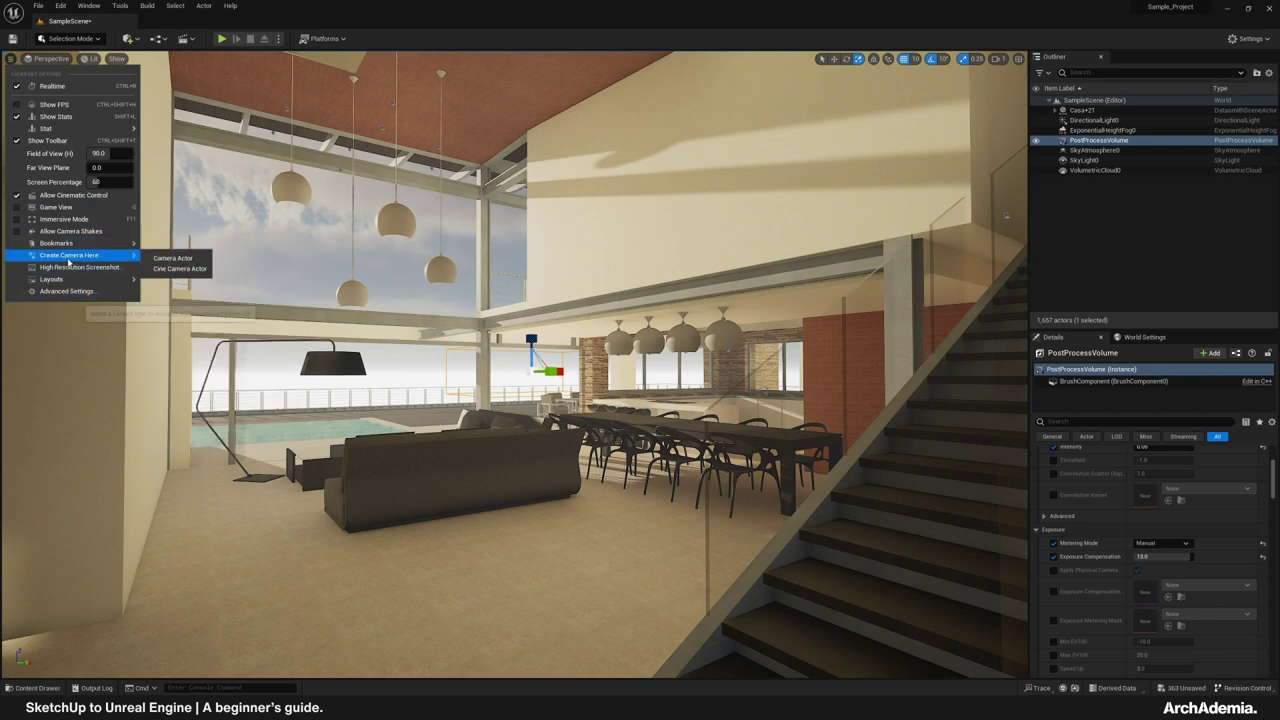
left_click(180, 268)
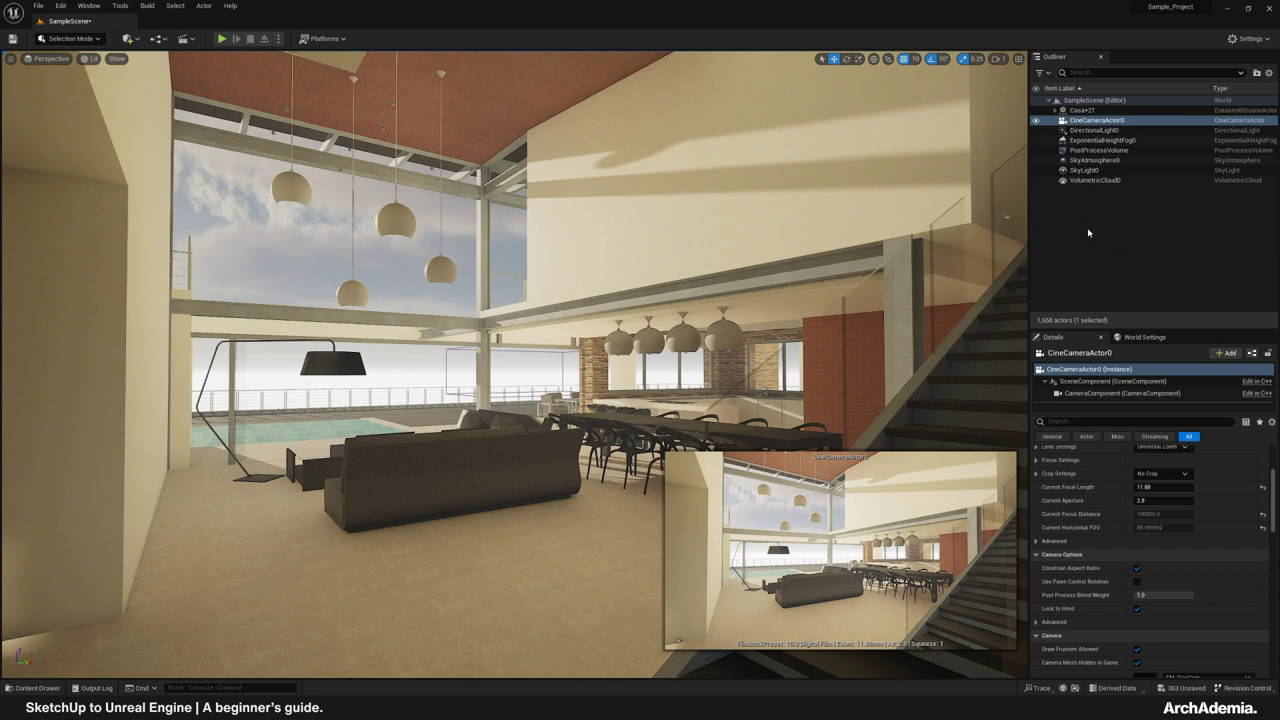
left_click(47, 59)
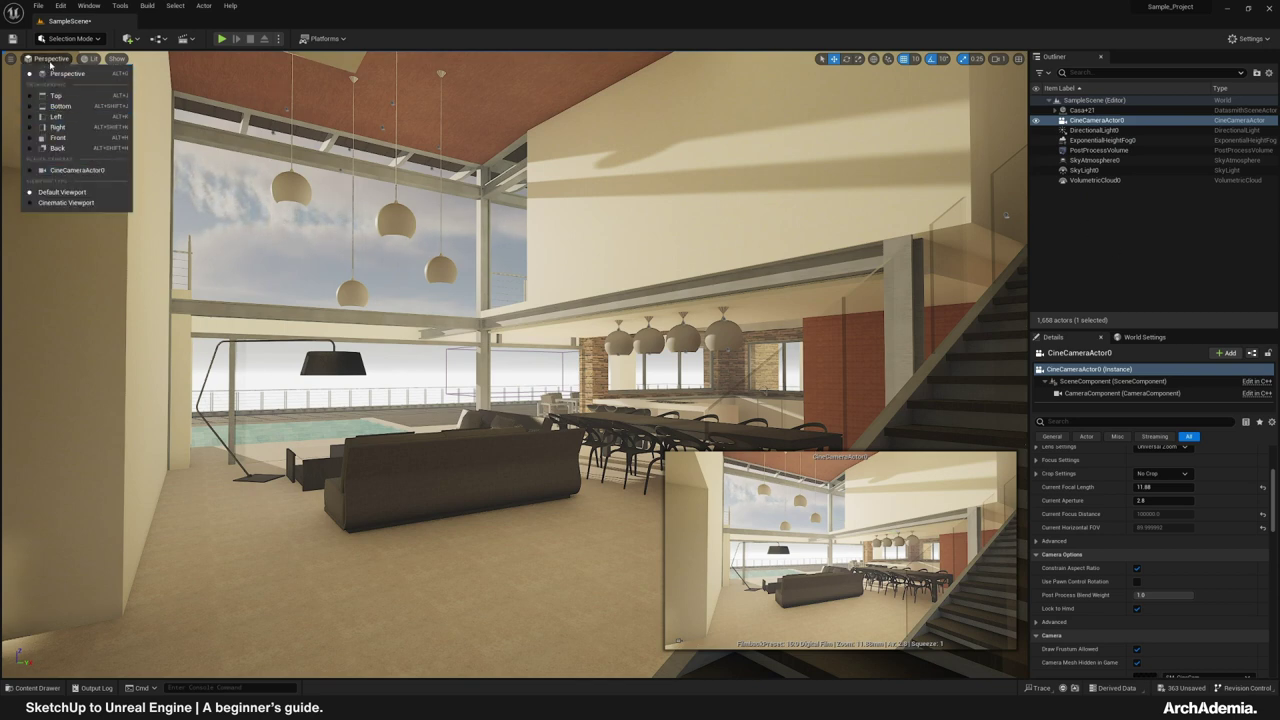
left_click(62, 170)
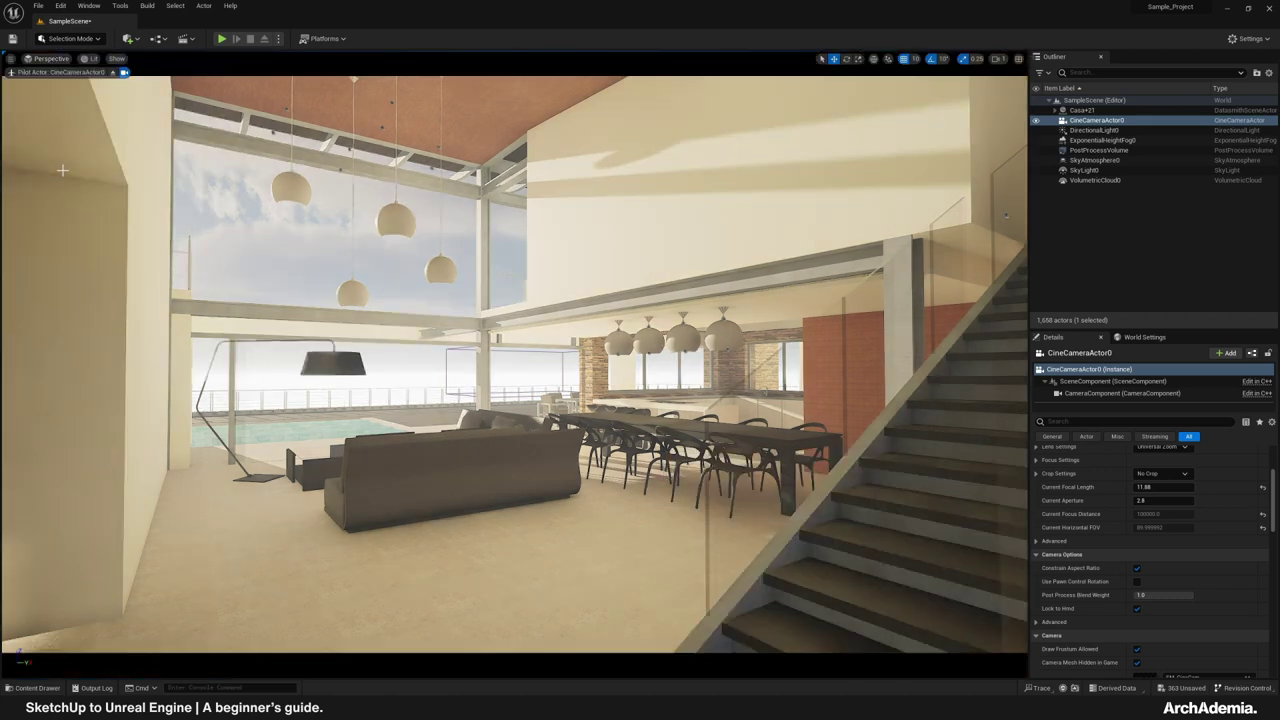
left_click(50, 59)
left_click(62, 170)
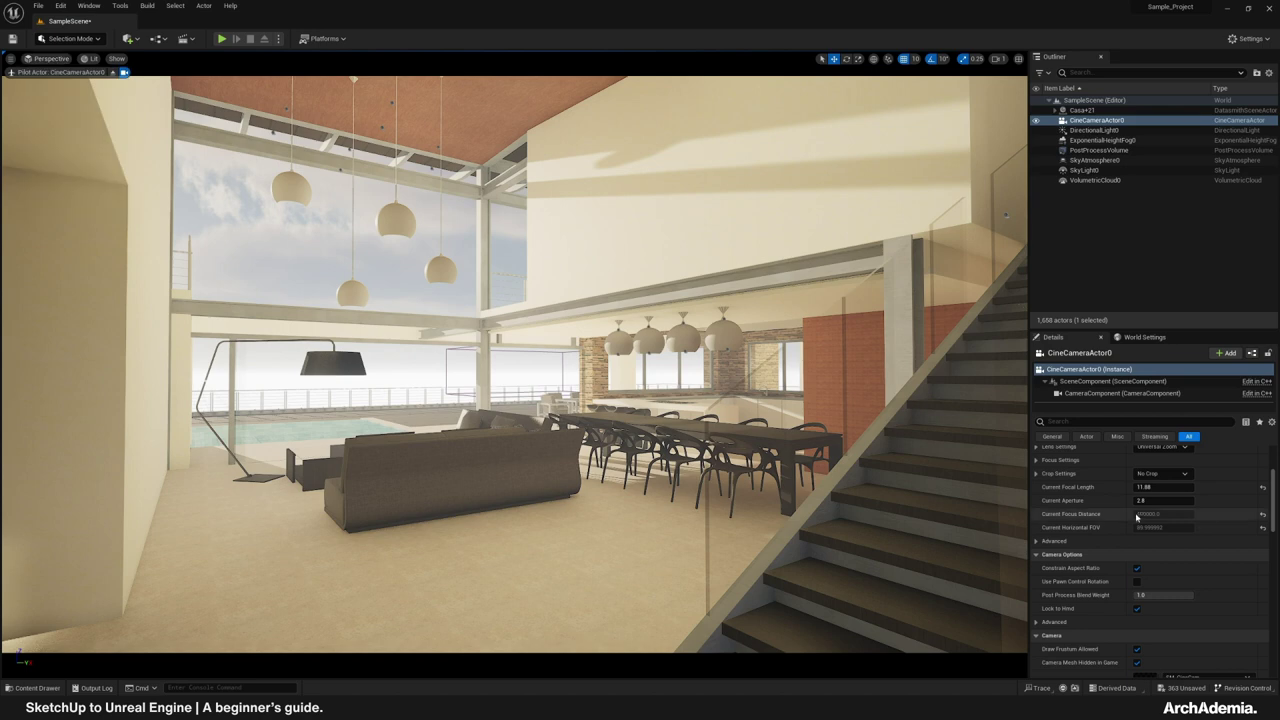
Level the cine camera with a pitch of 0° and reframe it by adjusting its location, with Y at -1518 and Z at 185.
scroll(1275, 490, "up", 2)
scroll(1275, 490, "up", 2)
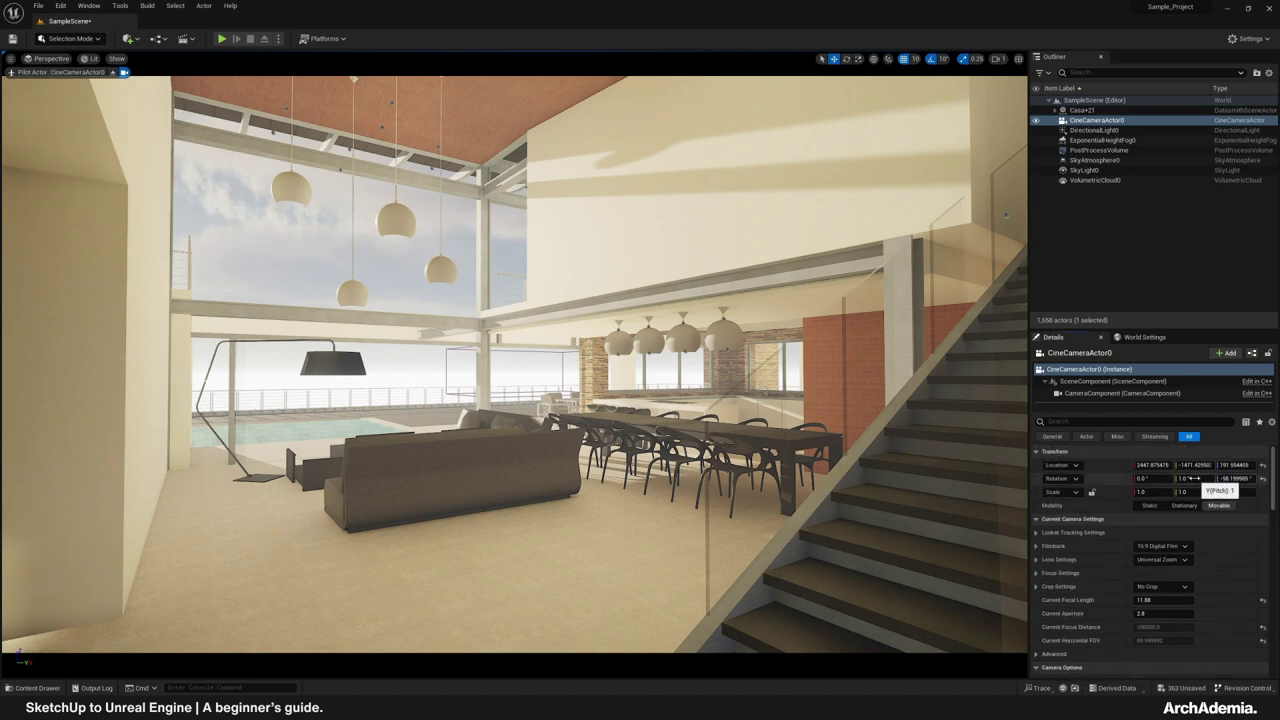
key("Return")
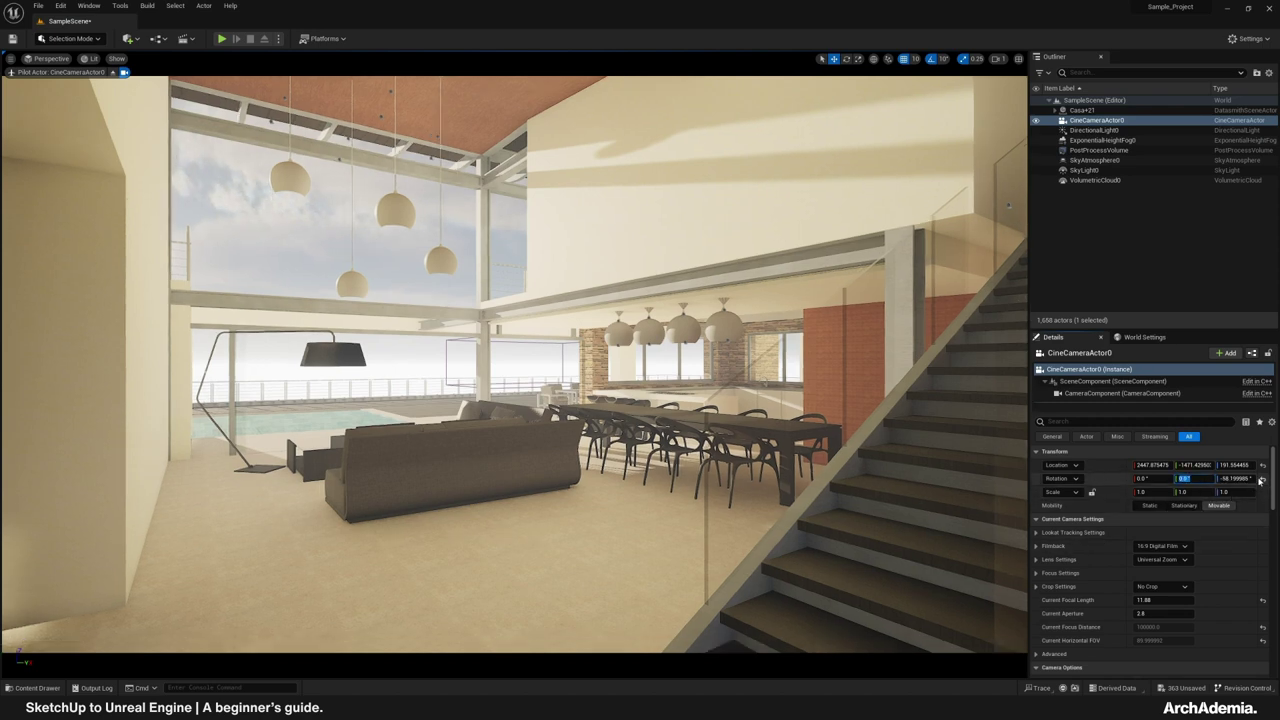
left_click_drag(1239, 465, 1171, 465)
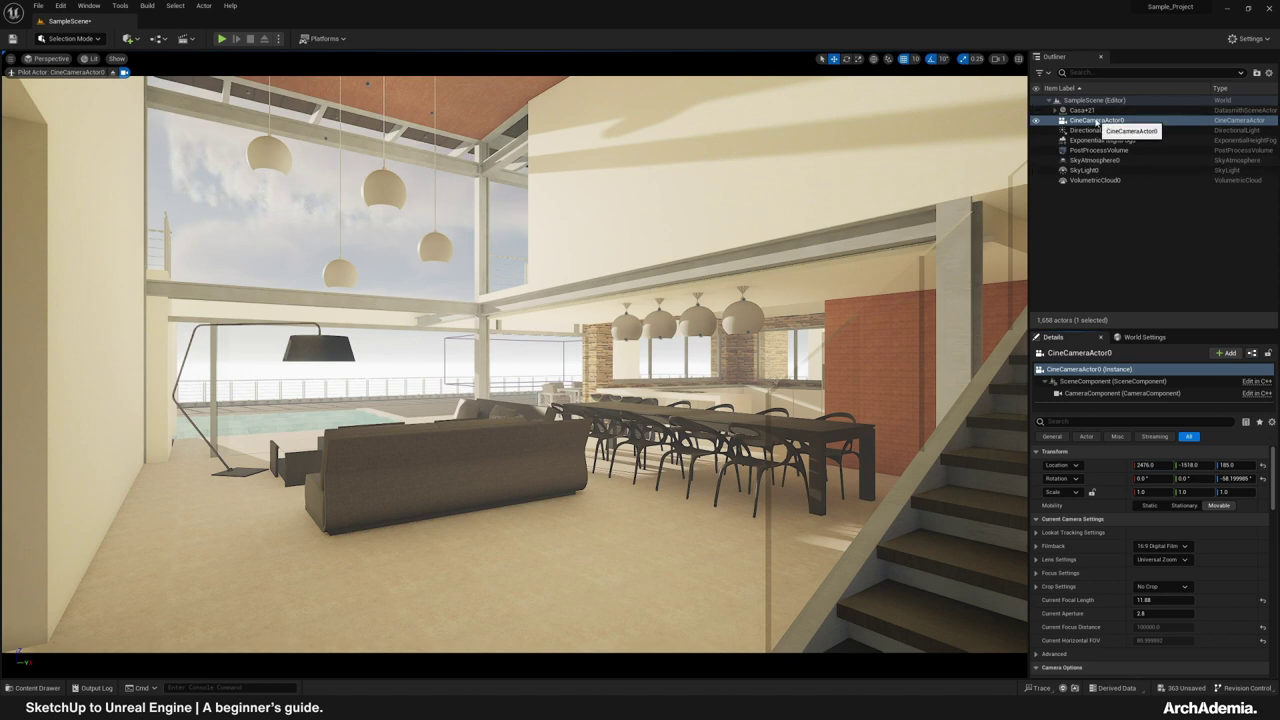
Lock the cine camera's actor movement so its framing cannot be shifted.
right_click(1097, 124)
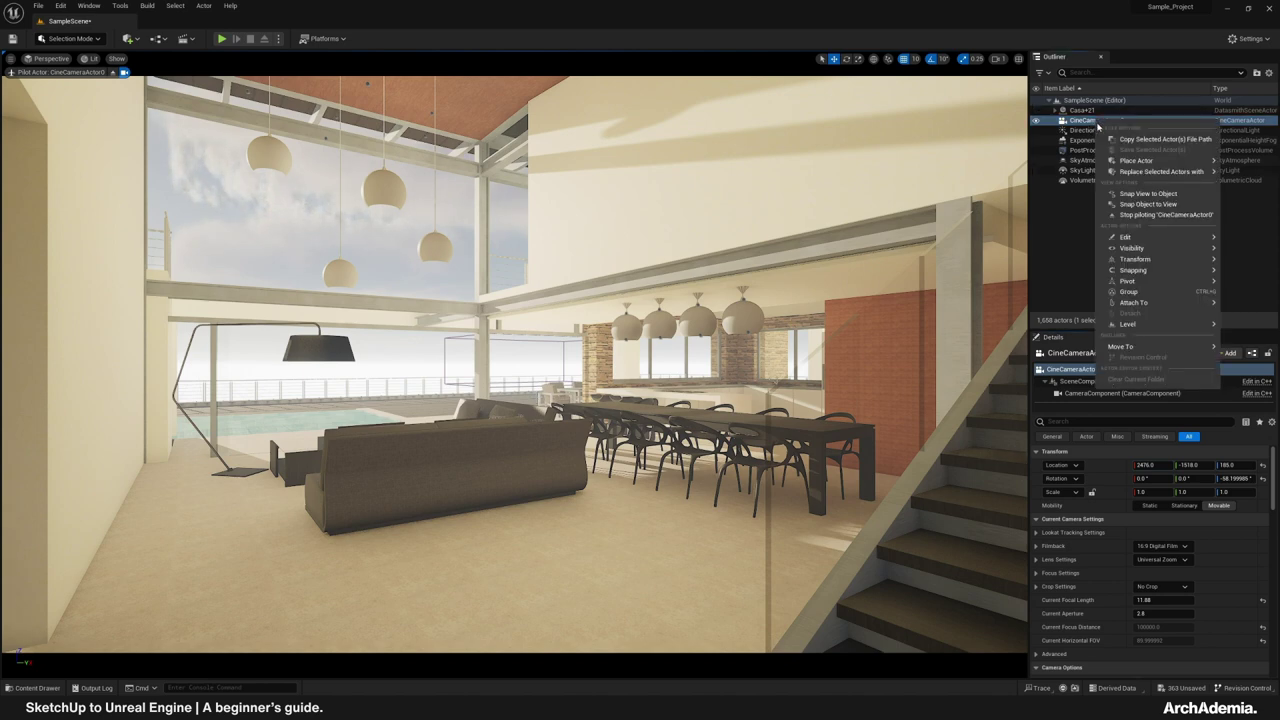
mouse_move(1135, 259)
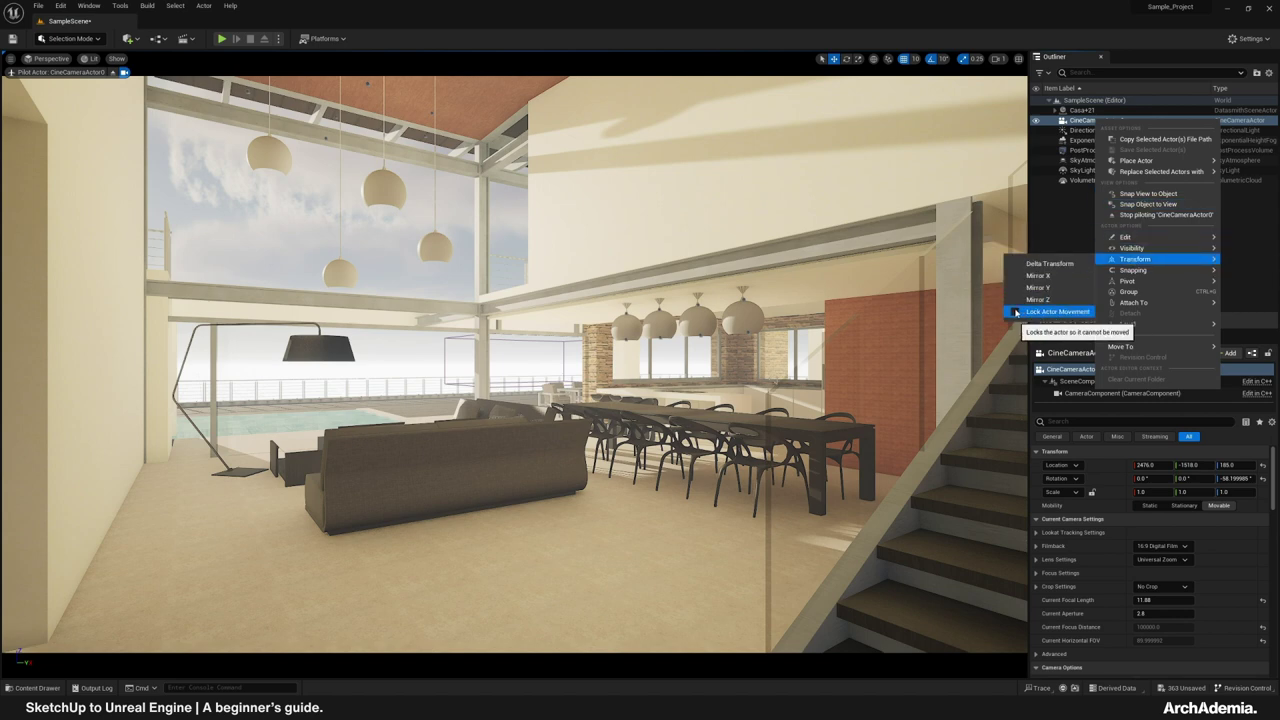
left_click(1040, 312)
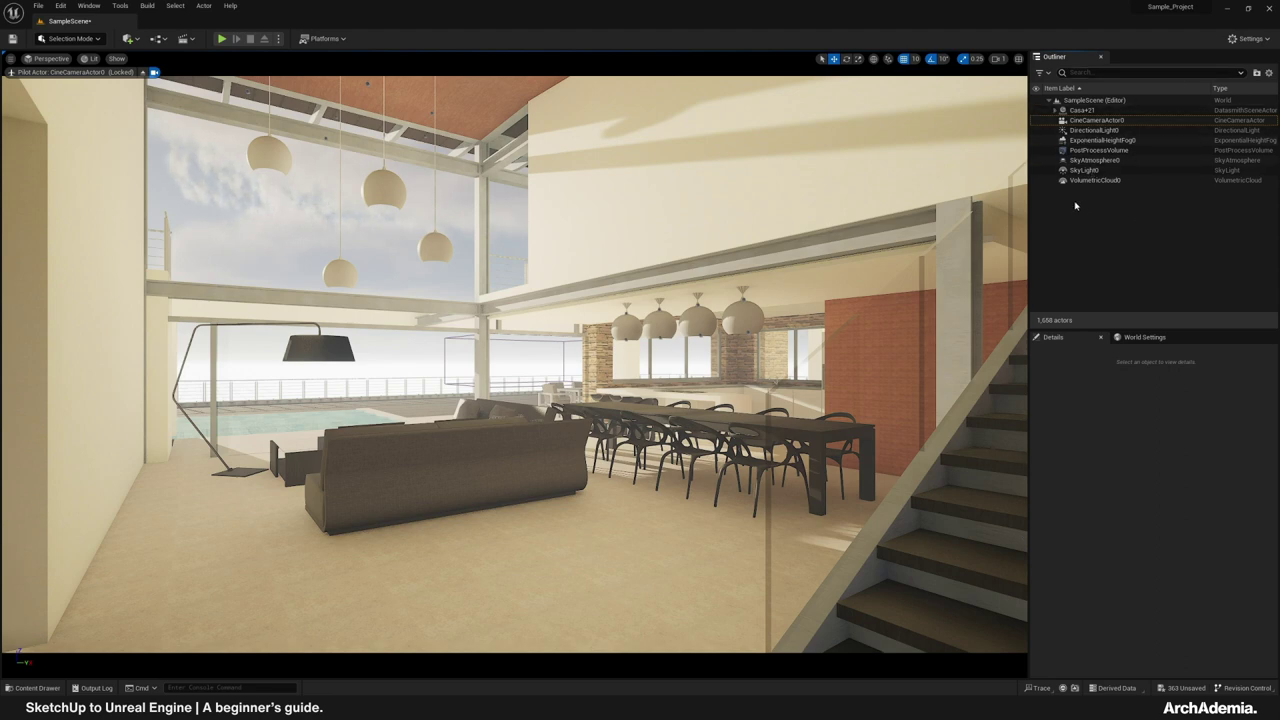
Create an Outliner folder named Geometry and move the collapsed Casa+21 Datasmith actor into it.
right_click(1070, 213)
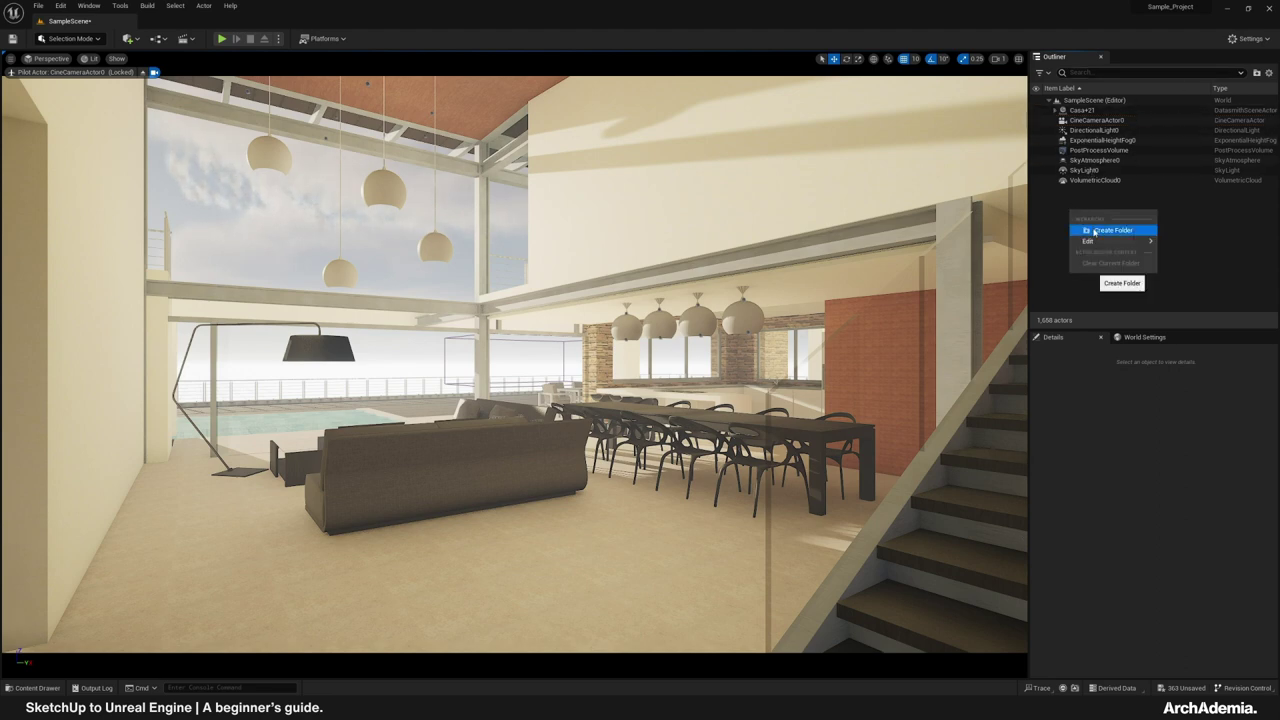
left_click(1095, 231)
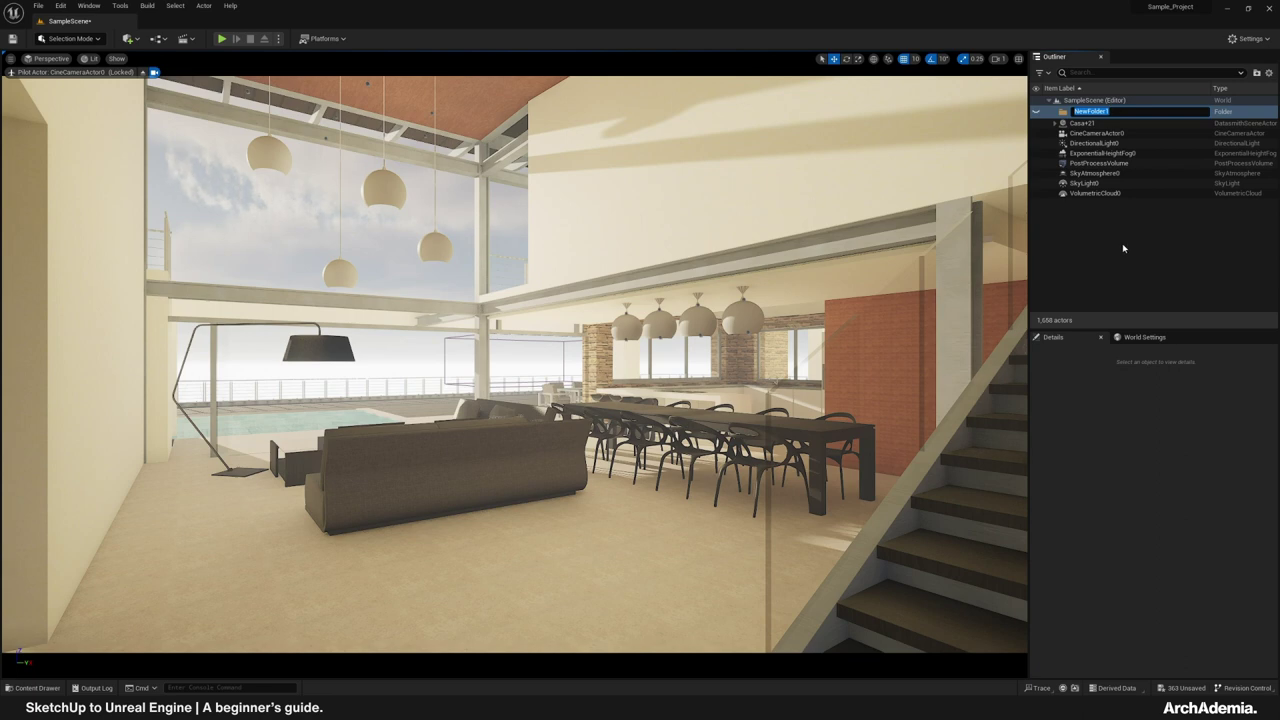
type("Geometry")
key("Return")
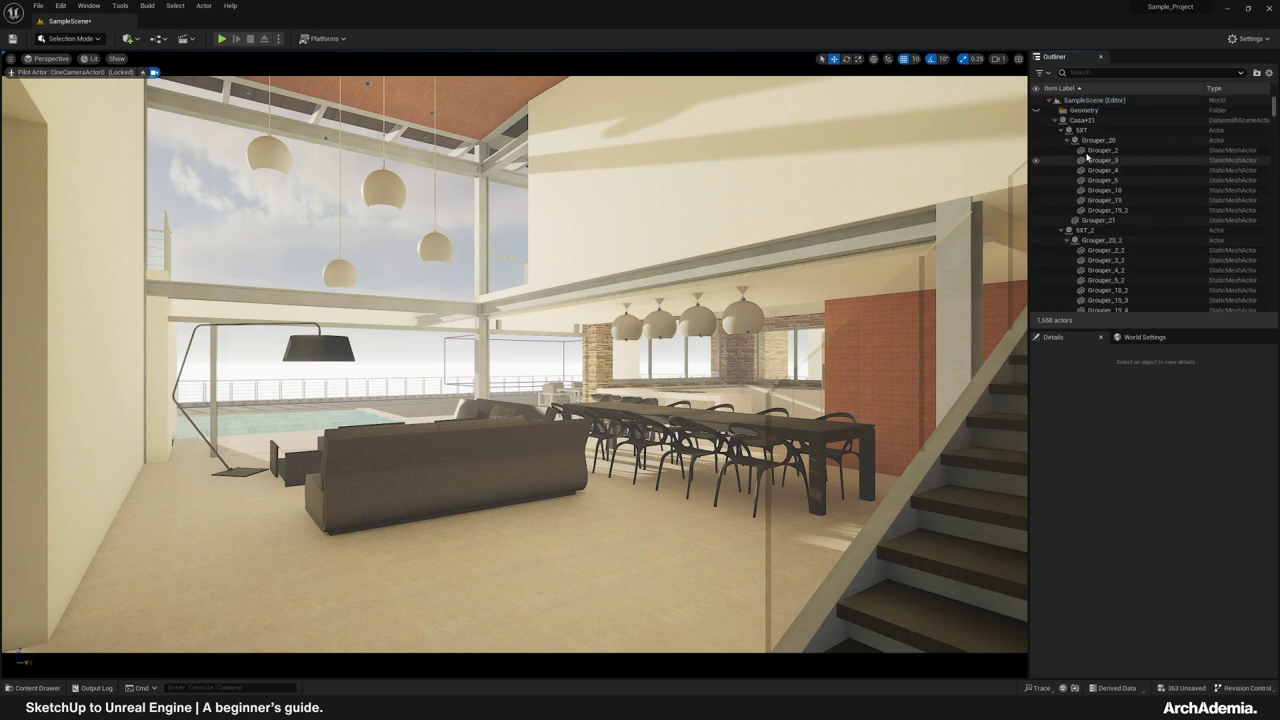
left_click(1056, 120)
left_click_drag(1082, 120, 1090, 114)
Create an Outliner folder named Cameras and move the cine camera into it.
left_click(1072, 225)
right_click(1071, 224)
left_click(1108, 241)
type("Cameras")
key("Return")
left_click_drag(1097, 140, 1091, 112)
left_click(1062, 240)
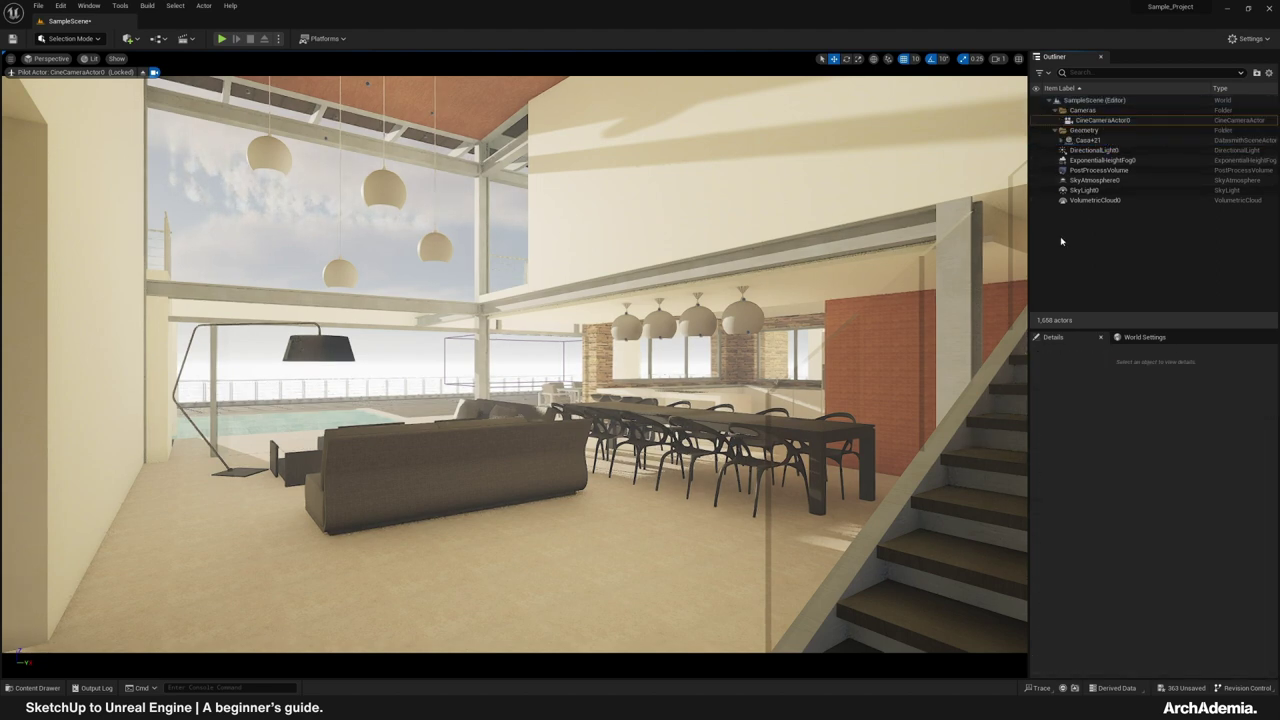
Create an Environment Lighting folder and move the directional light, height fog, post process volume, sky atmosphere, sky light and volumetric cloud into it.
right_click(1081, 240)
left_click(1104, 254)
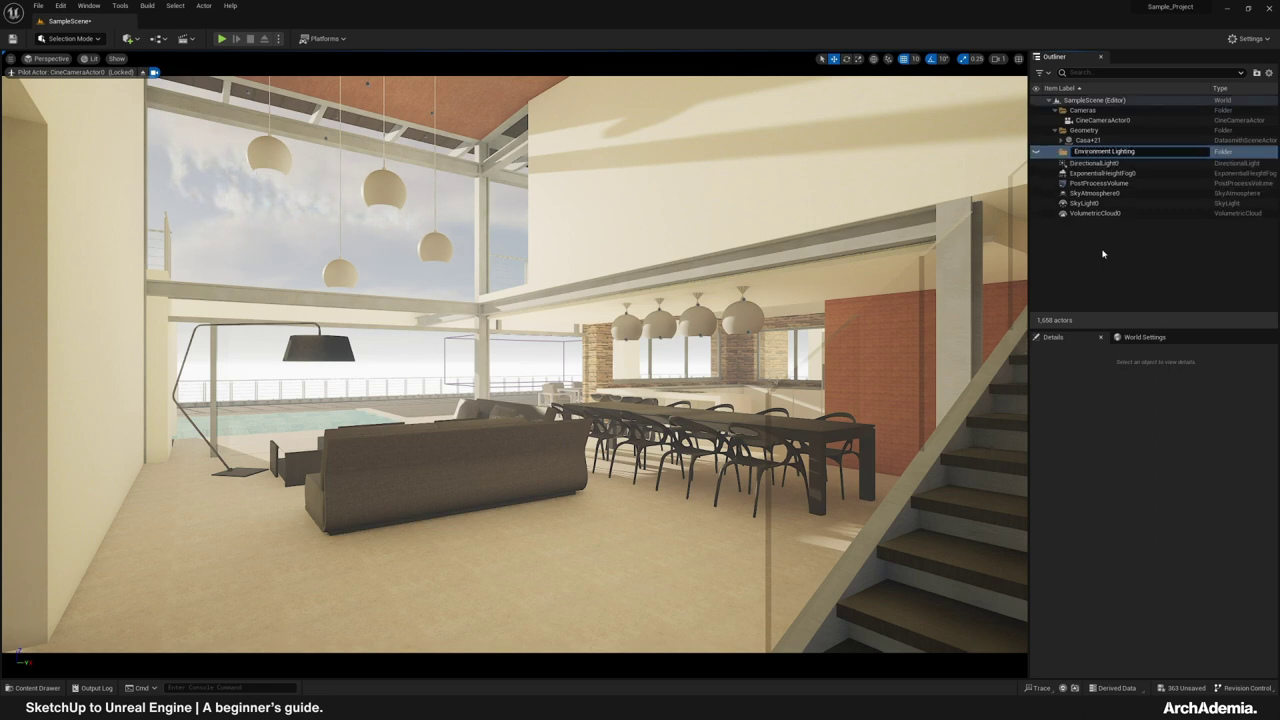
key("Return")
left_click(1055, 141)
left_click(1093, 150)
left_click(1095, 200, "shift")
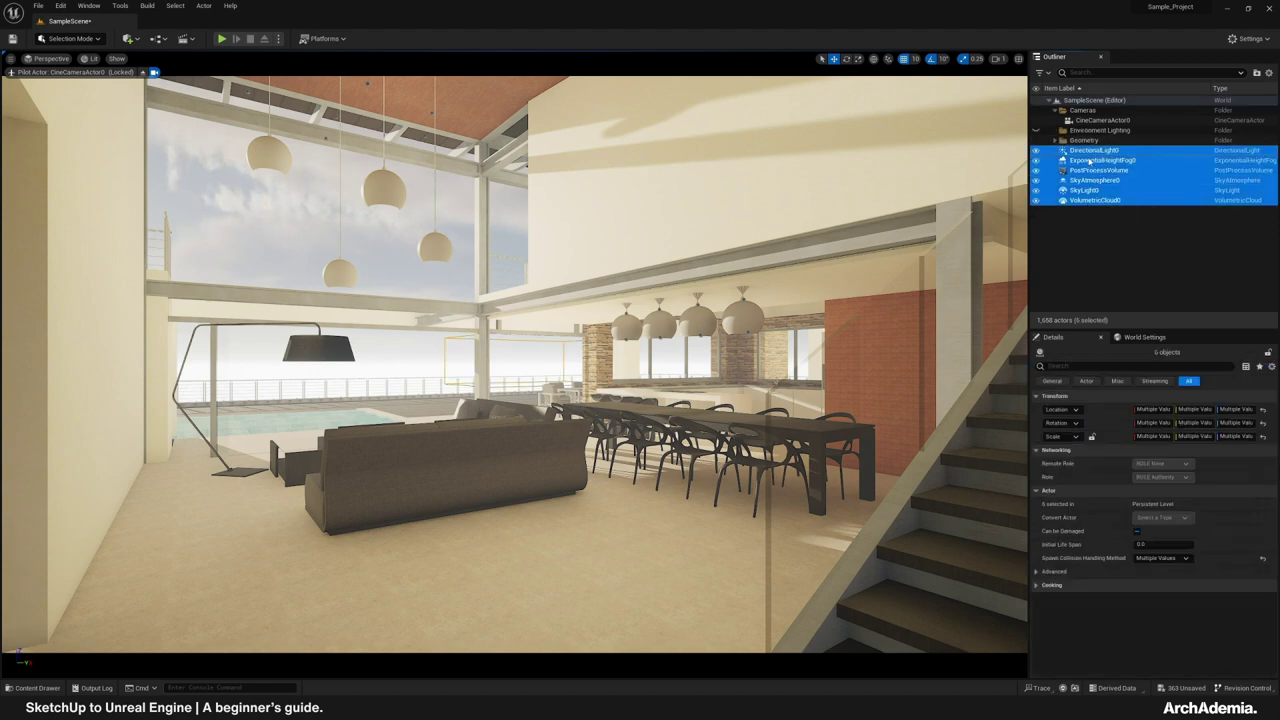
left_click_drag(1080, 154, 1096, 143)
left_click_drag(1092, 132, 1092, 132)
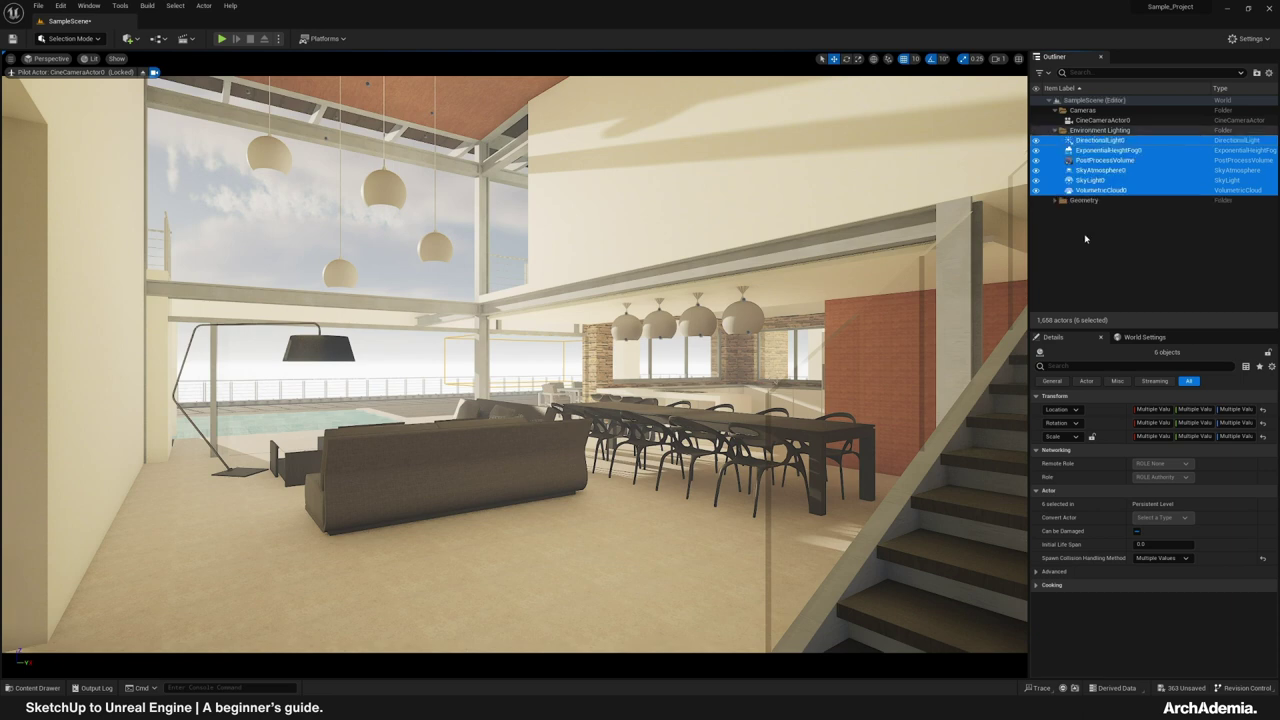
left_click(1055, 130)
left_click(1055, 110)
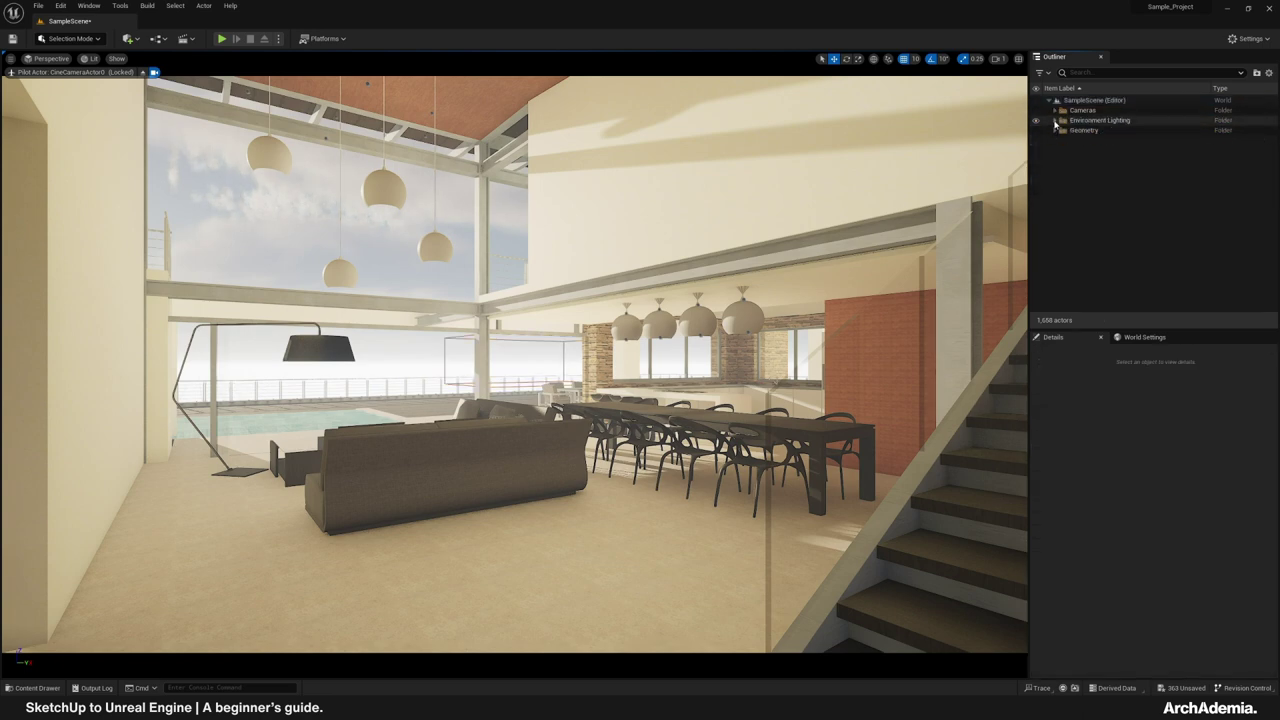
left_click(1055, 120)
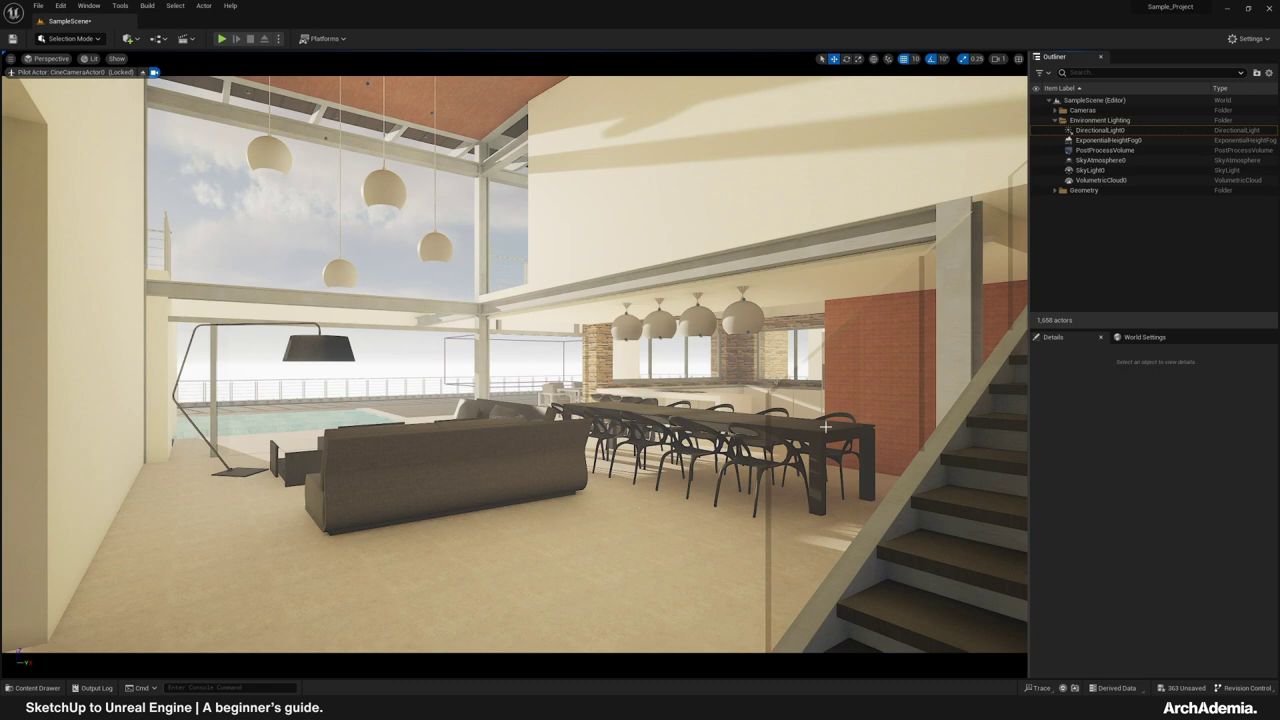
Capture a high resolution screenshot of the camera view with a size multiplier of 1.
left_click(11, 59)
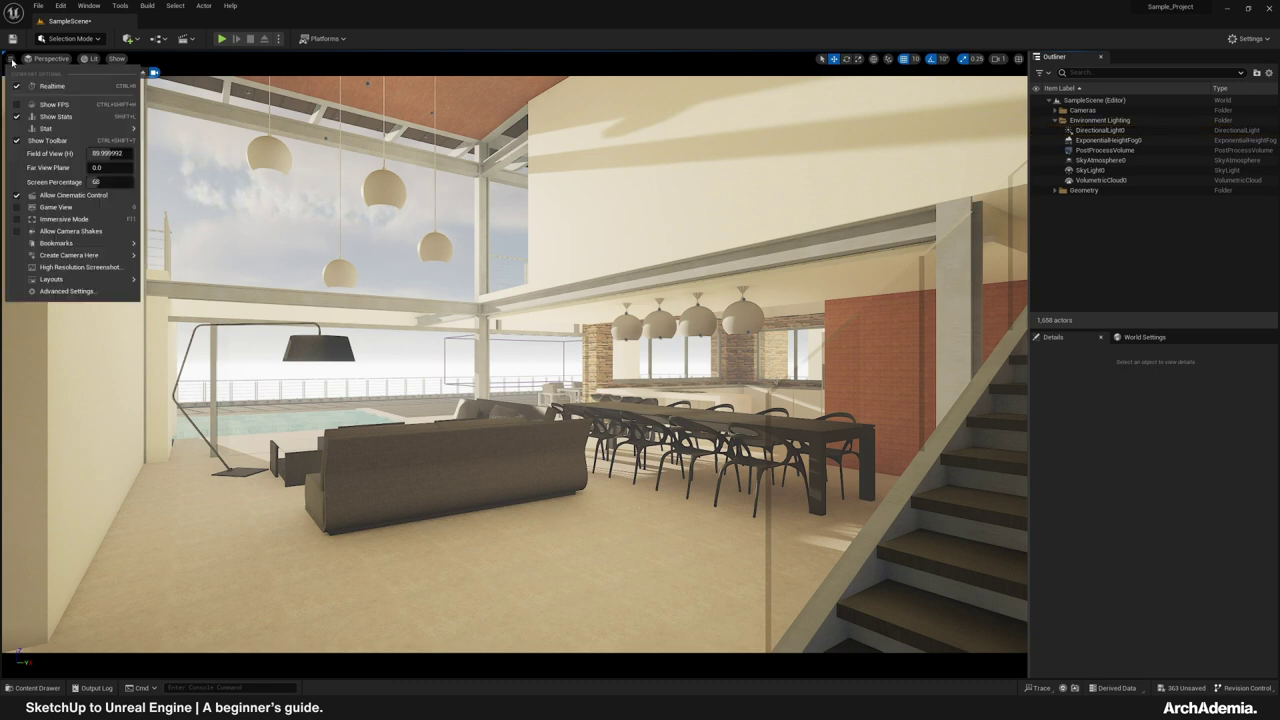
left_click(68, 268)
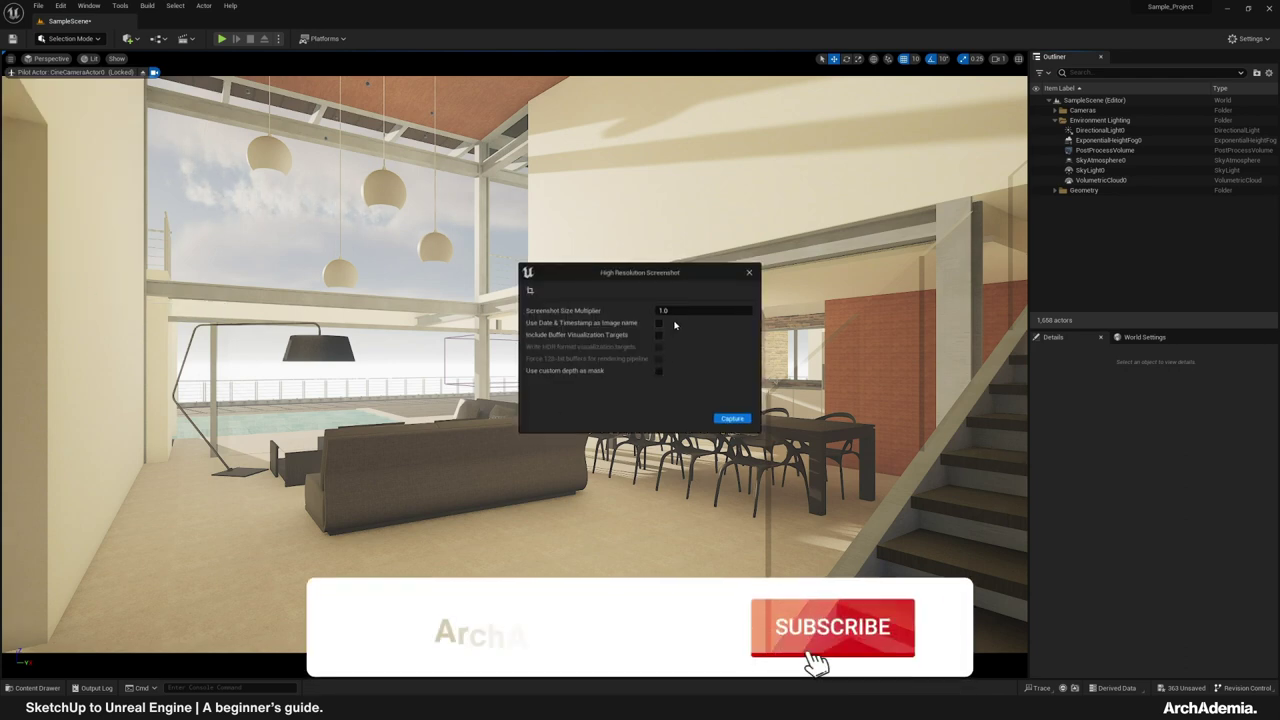
left_click_drag(603, 274, 597, 269)
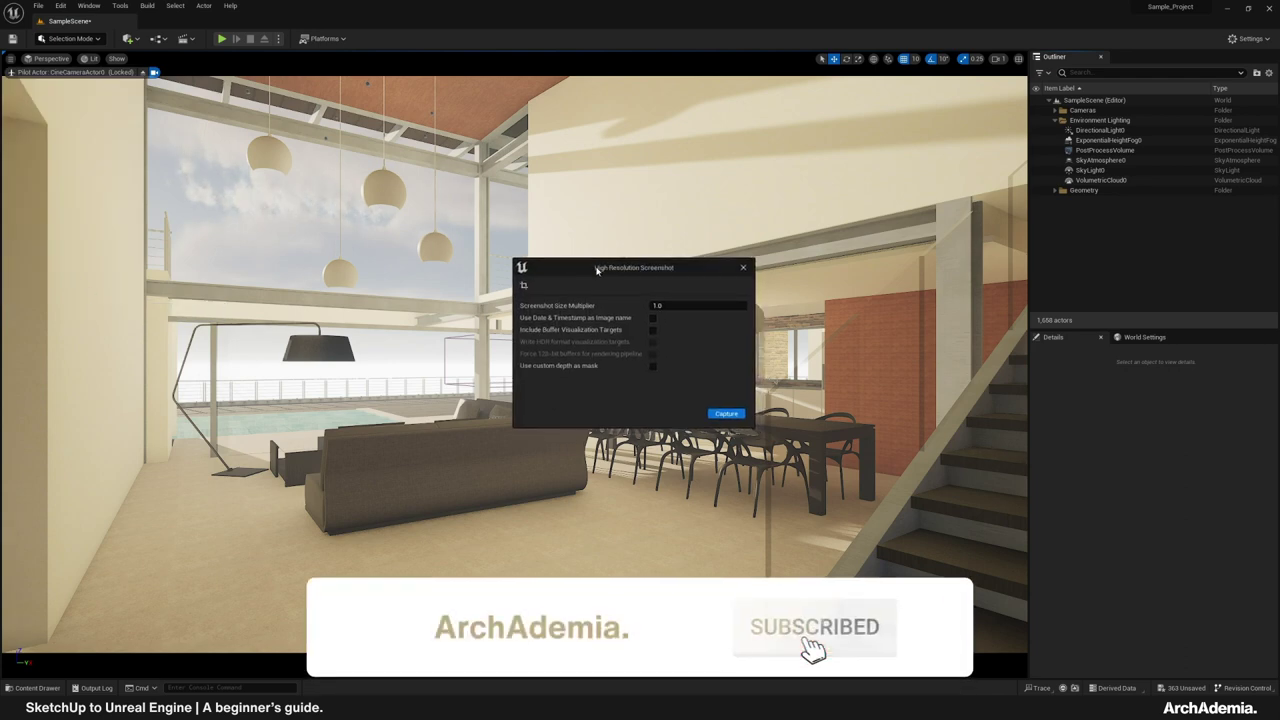
left_click(726, 413)
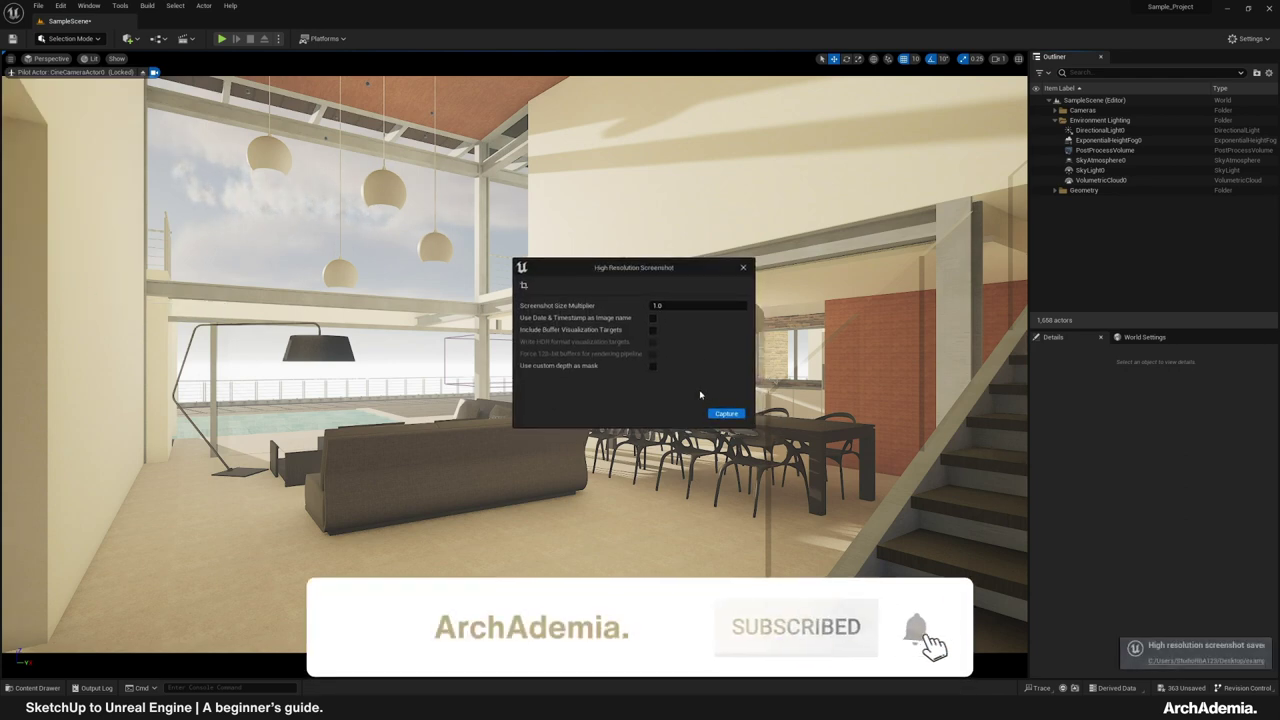
Open the saved screenshot from its output folder to inspect it, close the image and move the folder window aside.
left_click(1145, 662)
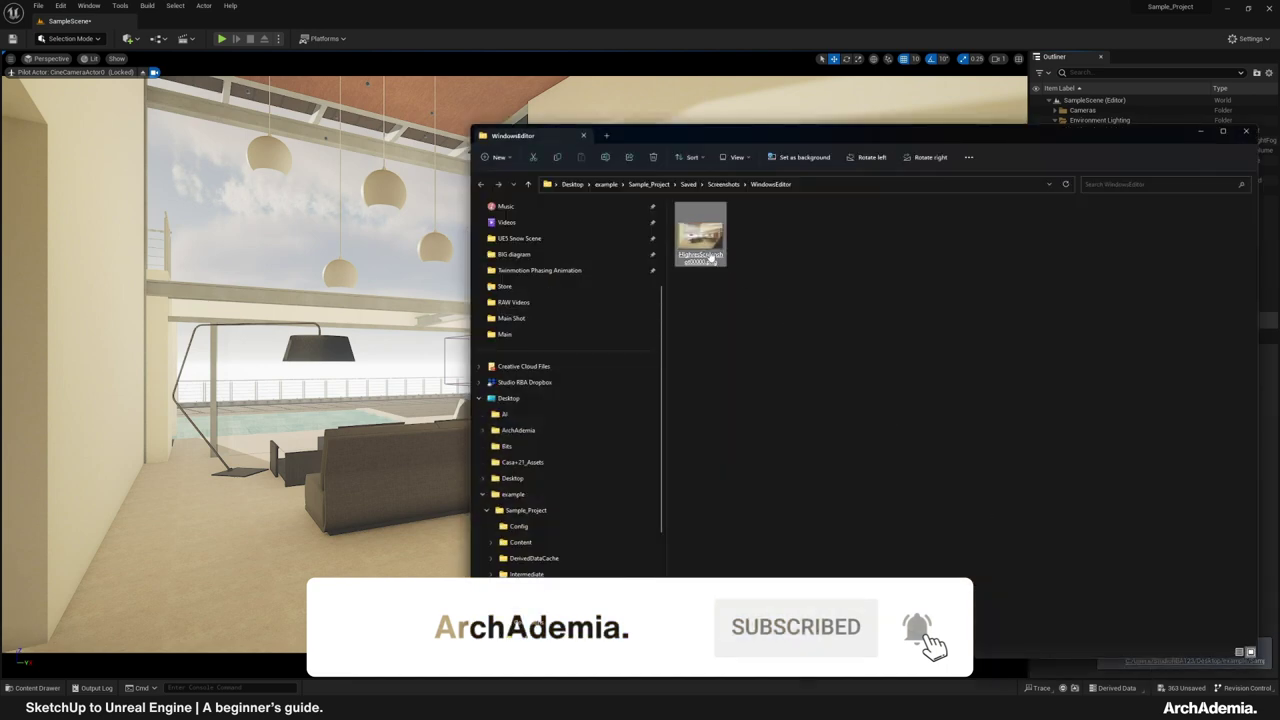
double_click(713, 262)
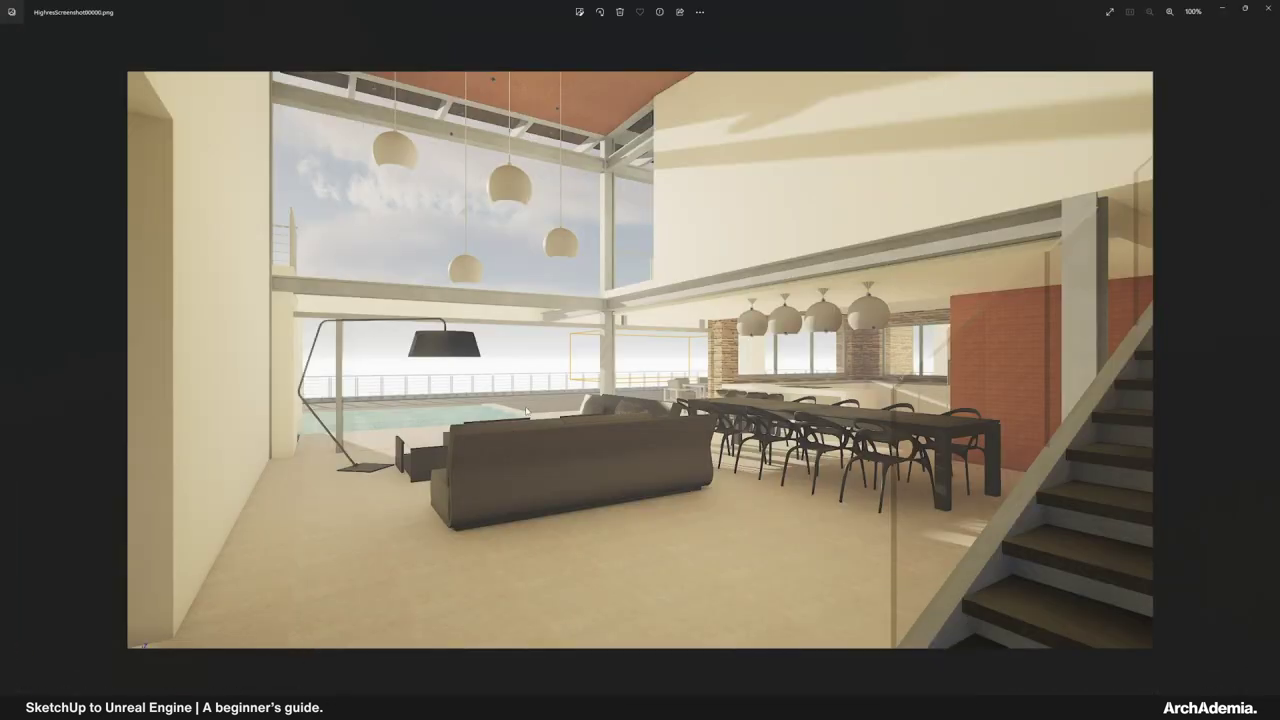
left_click(1277, 4)
left_click_drag(666, 138, 431, 545)
Capture another high resolution screenshot with the Screenshot Size Multiplier set to 2 and open its output folder.
left_click(582, 272)
left_click(688, 309)
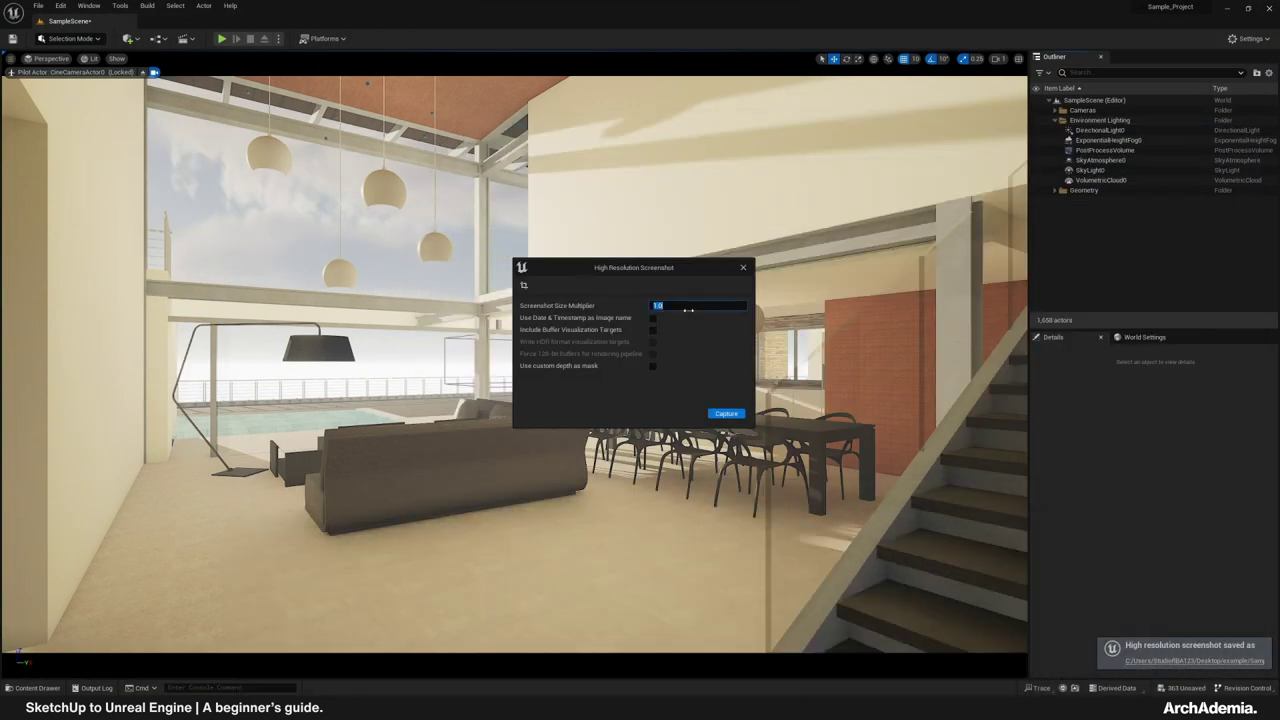
type("2")
key("Return")
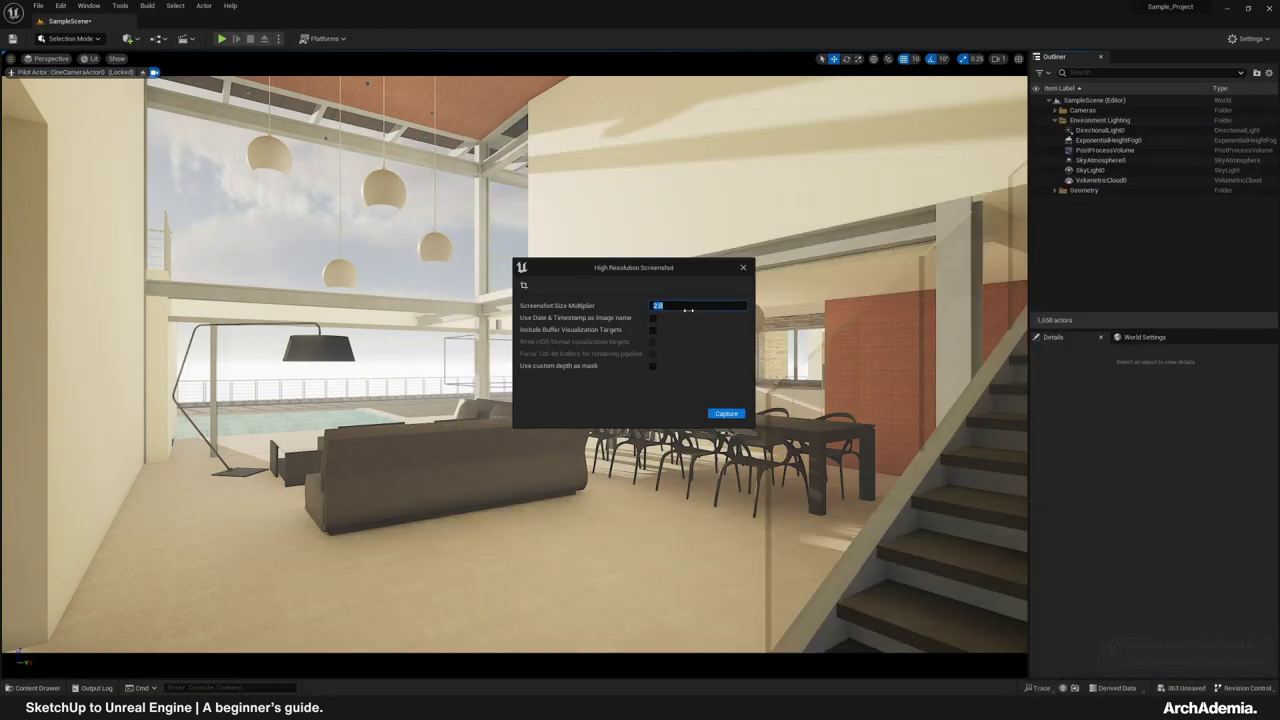
left_click_drag(649, 265, 647, 259)
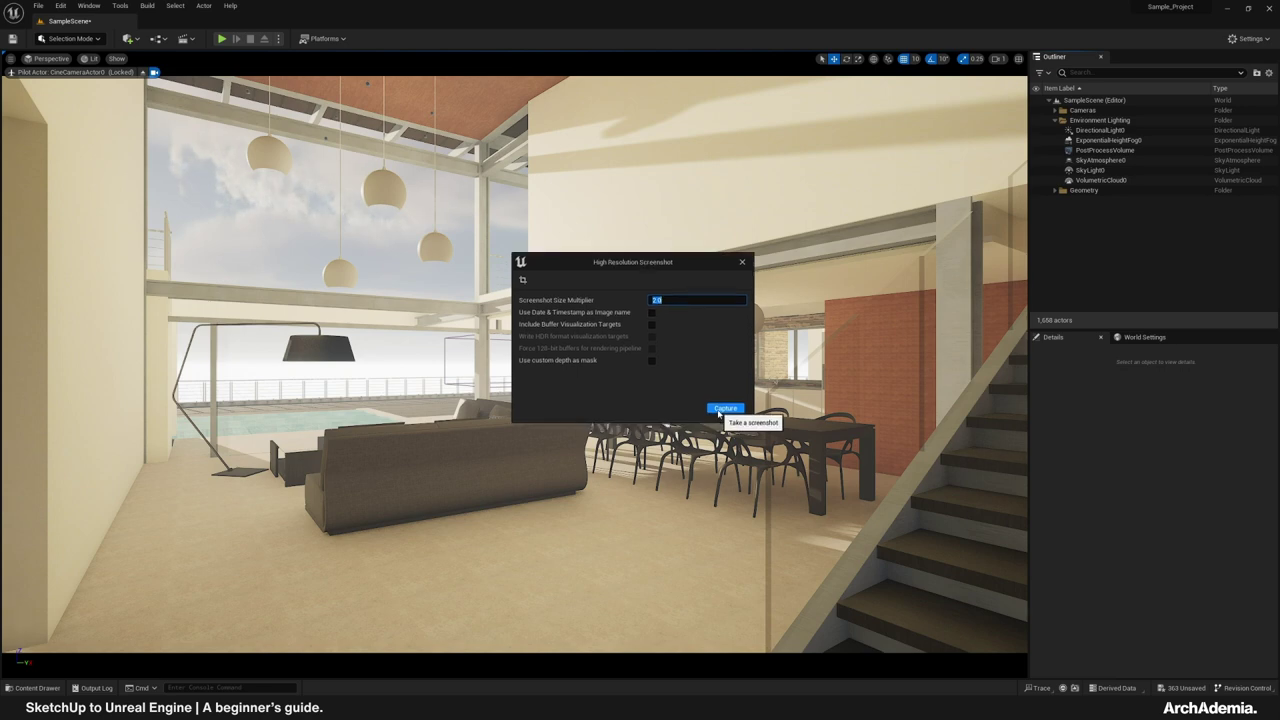
left_click(712, 405)
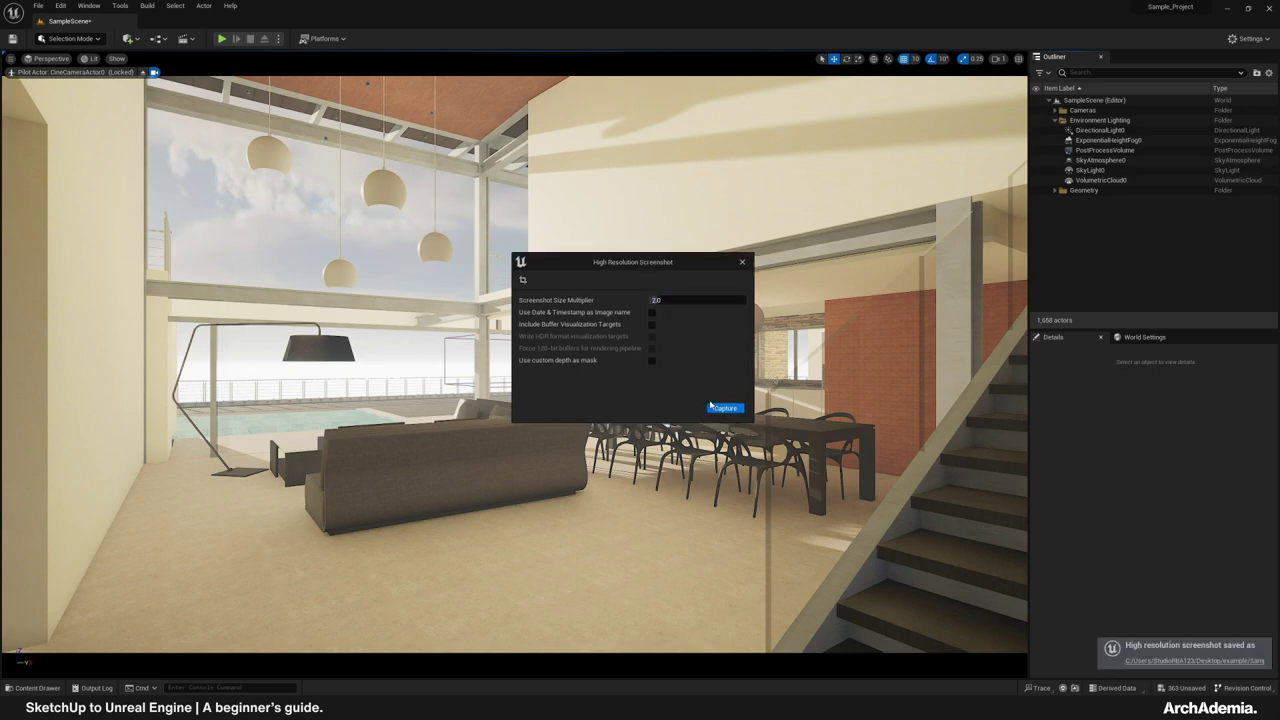
left_click(1194, 660)
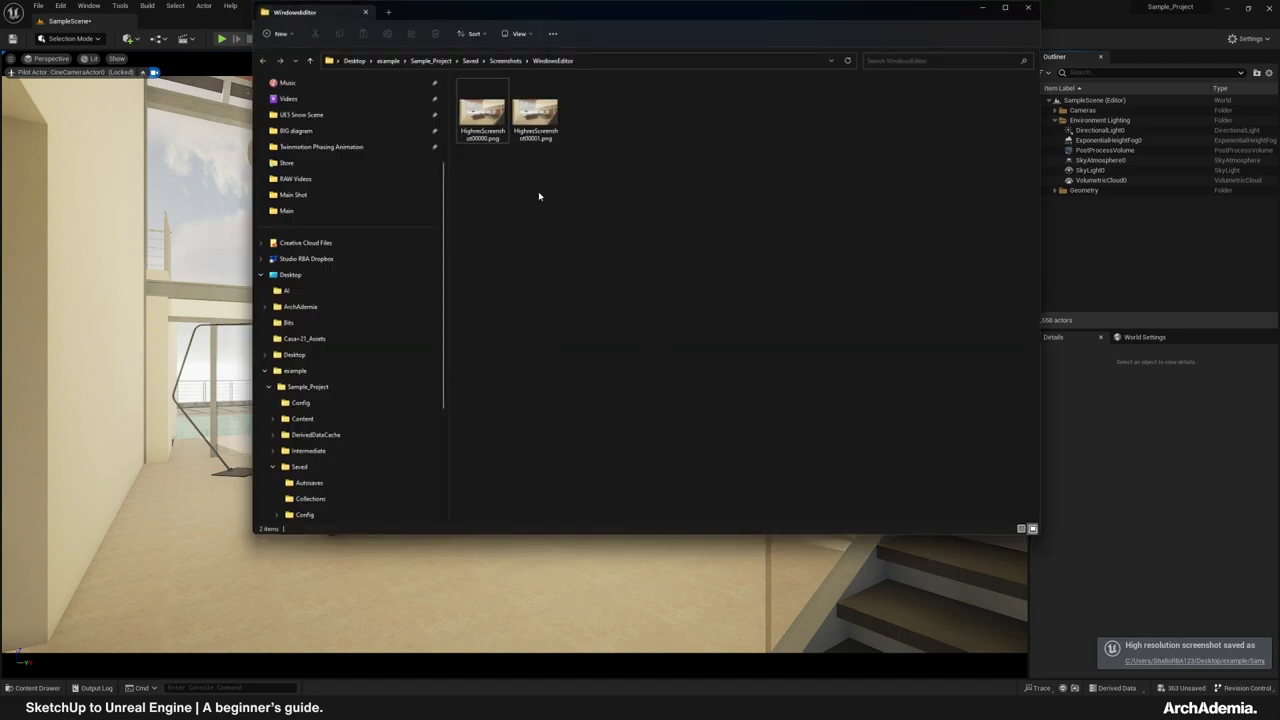
Open the second saved screenshot, inspect its detail up close, and close the image, output folder and High Resolution Screenshot window.
double_click(535, 118)
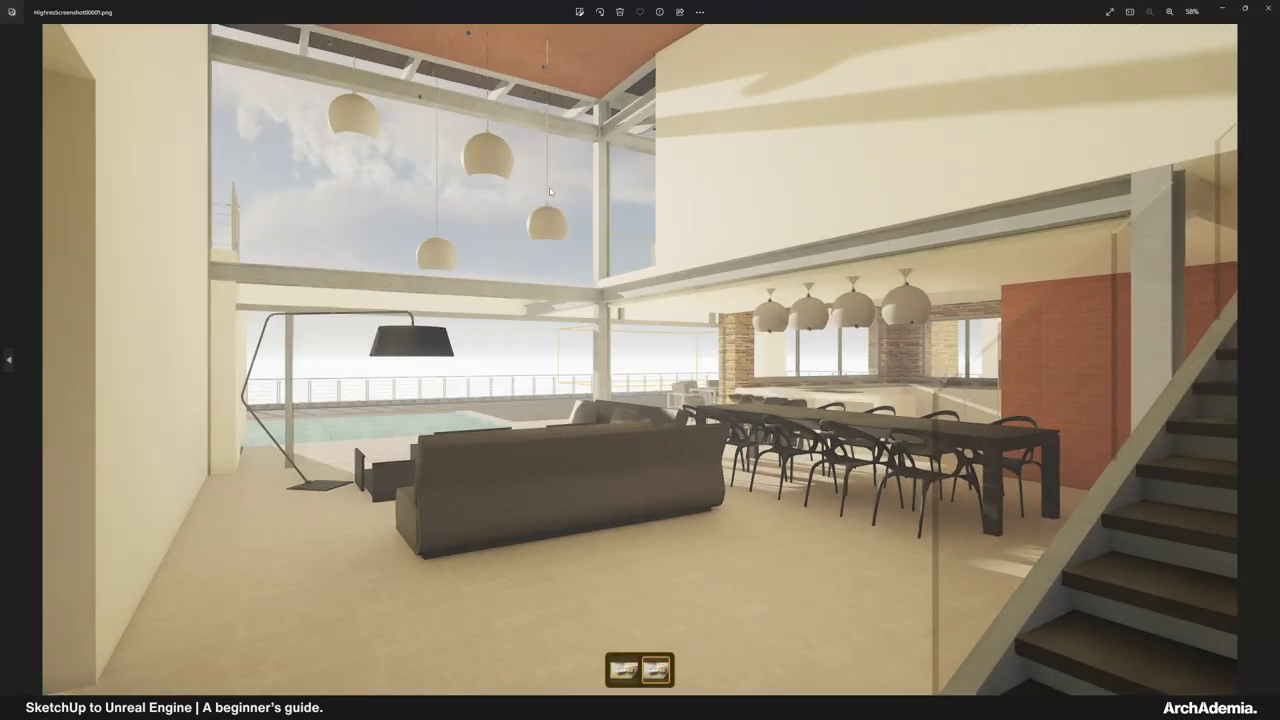
scroll(480, 574, "up", 5)
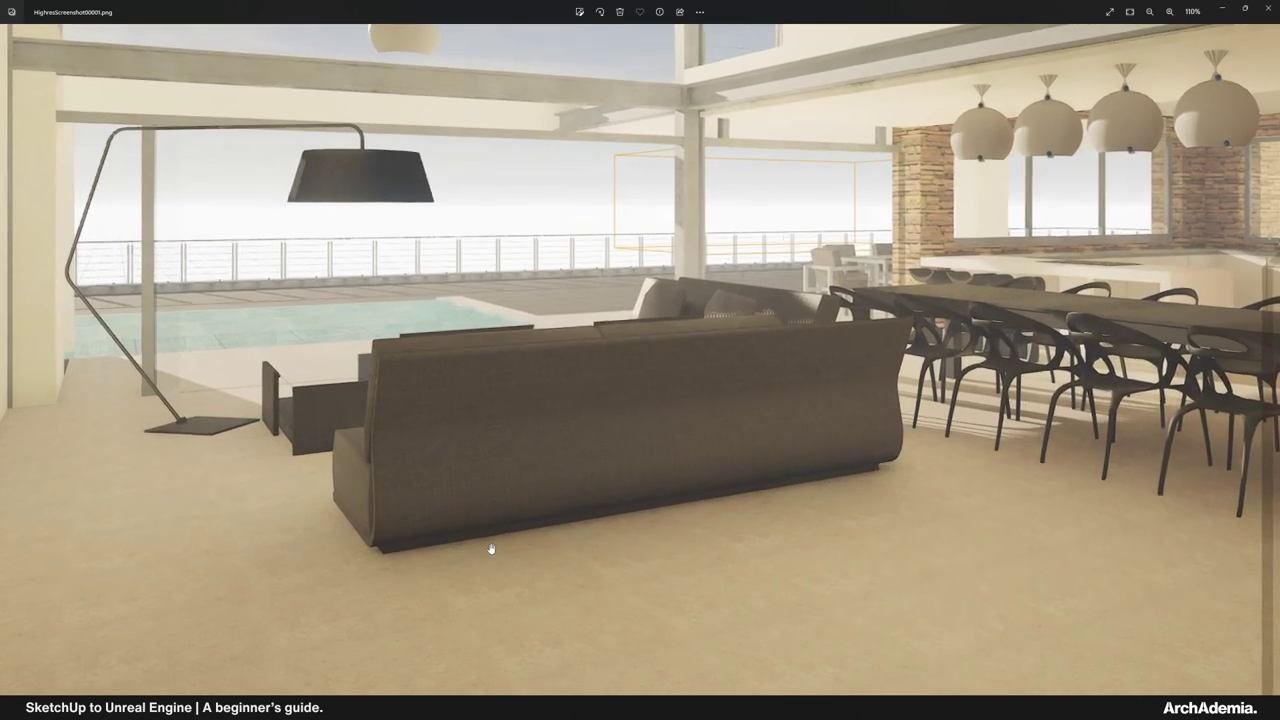
scroll(469, 445, "up", 3)
scroll(537, 457, "down", 6)
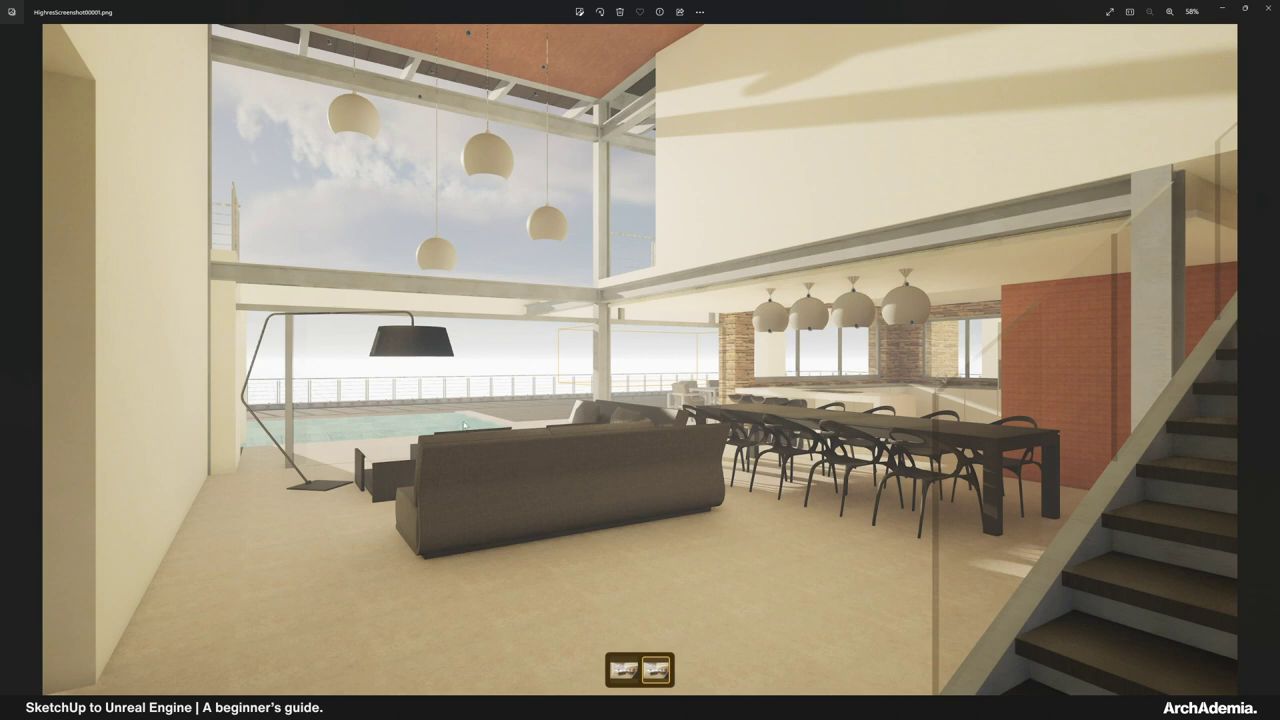
left_click(1278, 4)
left_click(751, 377)
left_click_drag(548, 11, 483, 14)
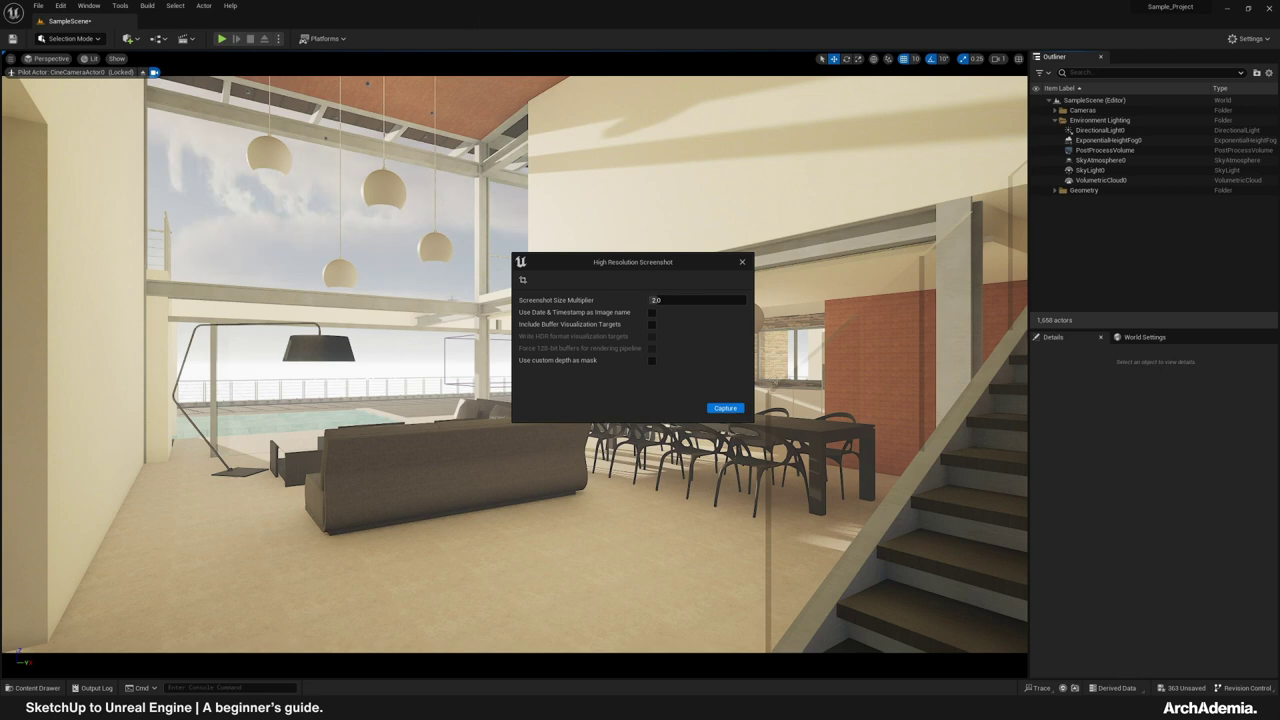
left_click(742, 263)
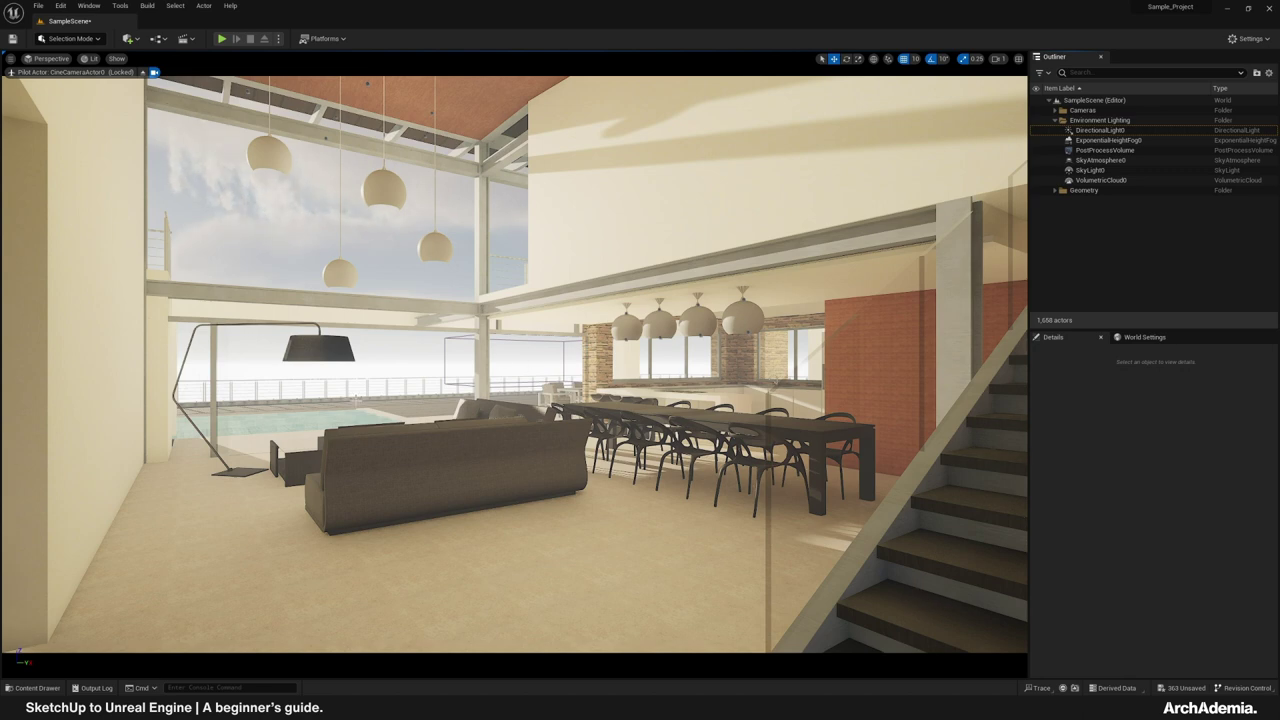
Look over the viewport options and collapse the Environment Lighting folder in the Outliner.
left_click(10, 58)
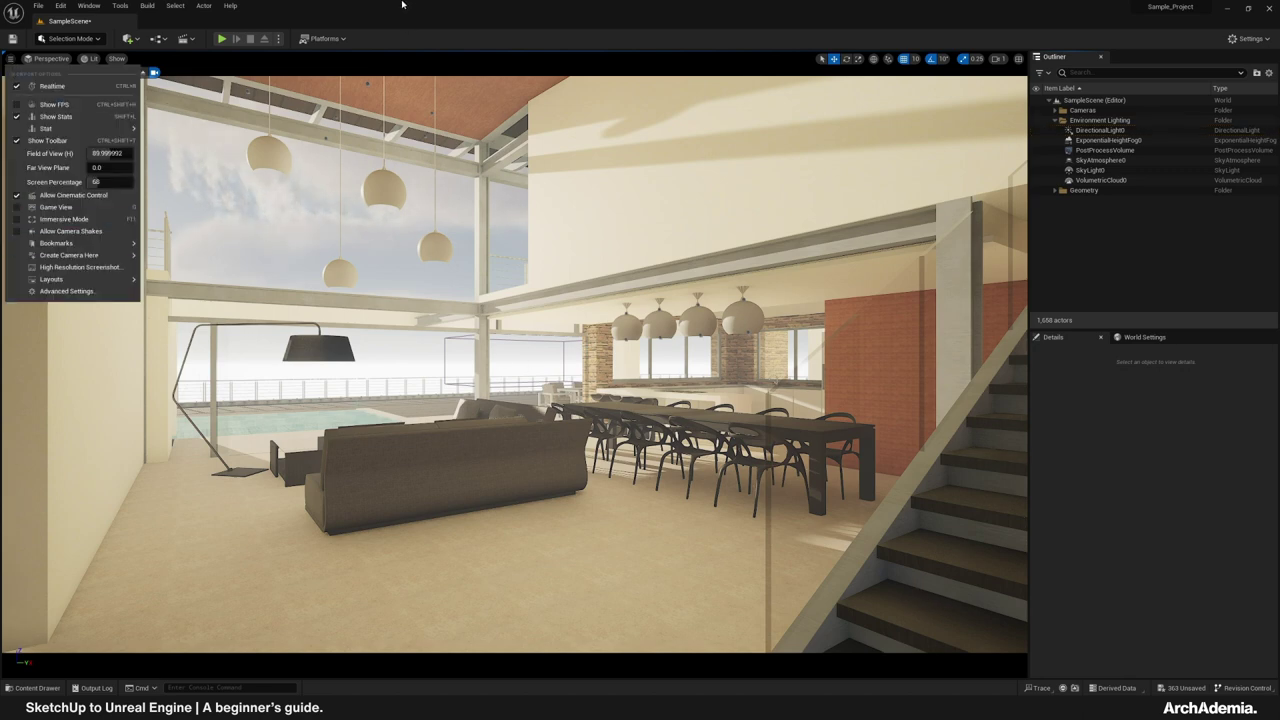
left_click(590, 515)
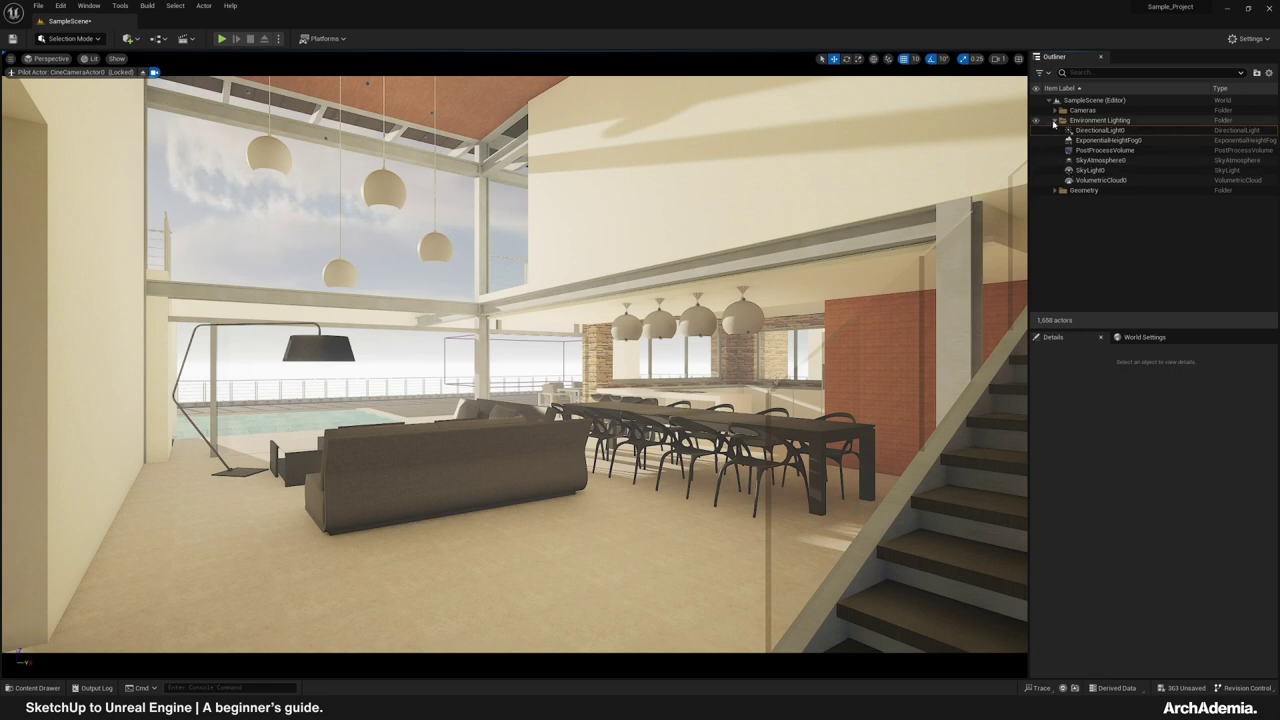
left_click(1055, 120)
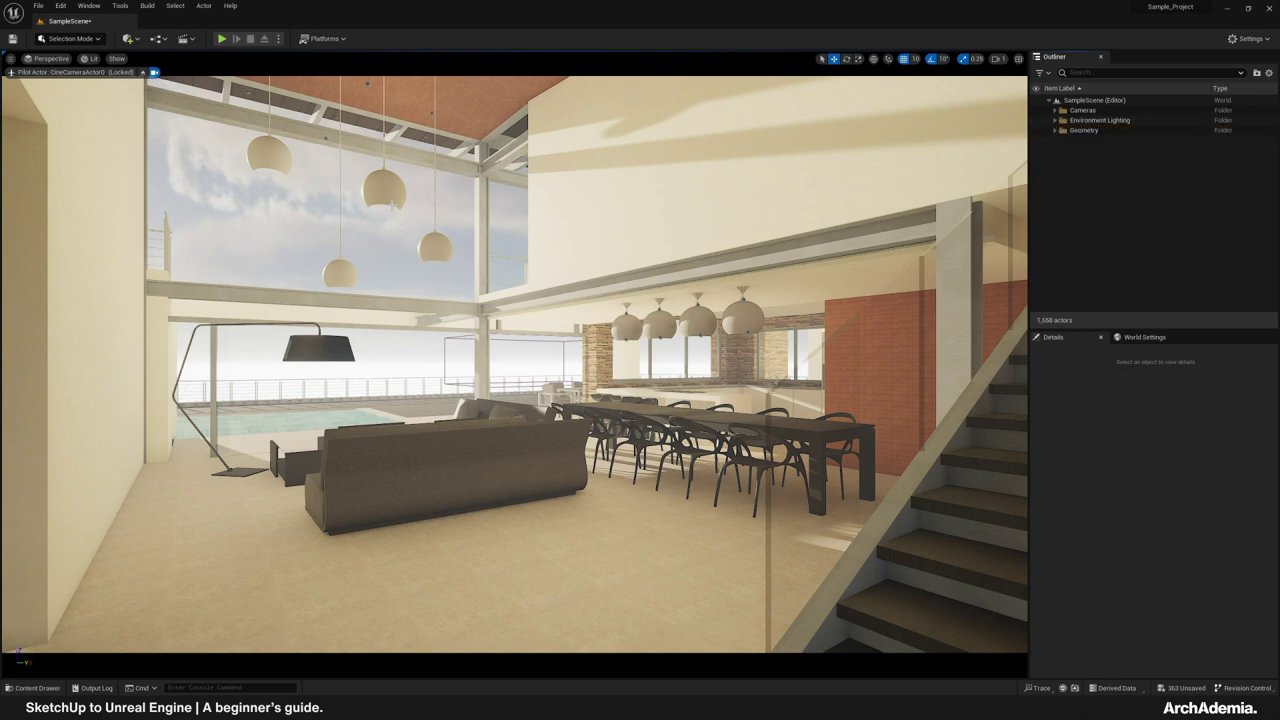
Make Peace_Lilly, the parent of the pendant lamp's 0132_LightGray material, two-sided, save it and close the material editor.
left_click(393, 204)
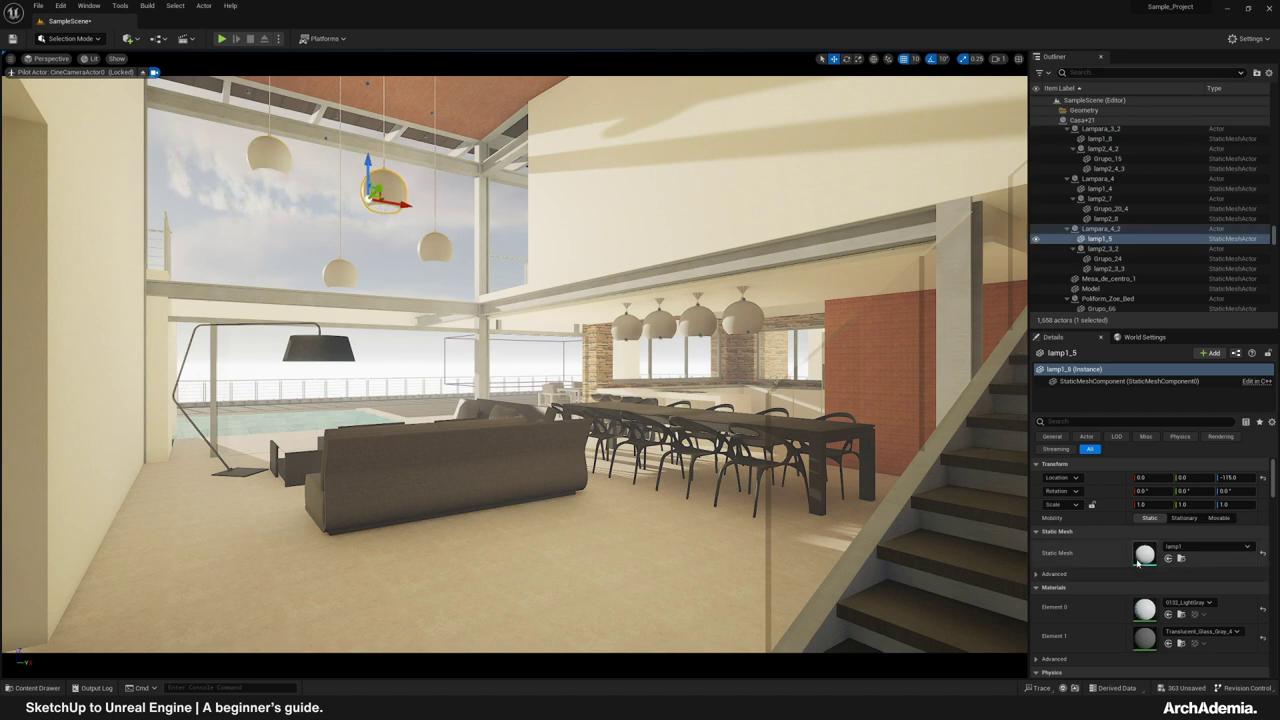
double_click(1145, 608)
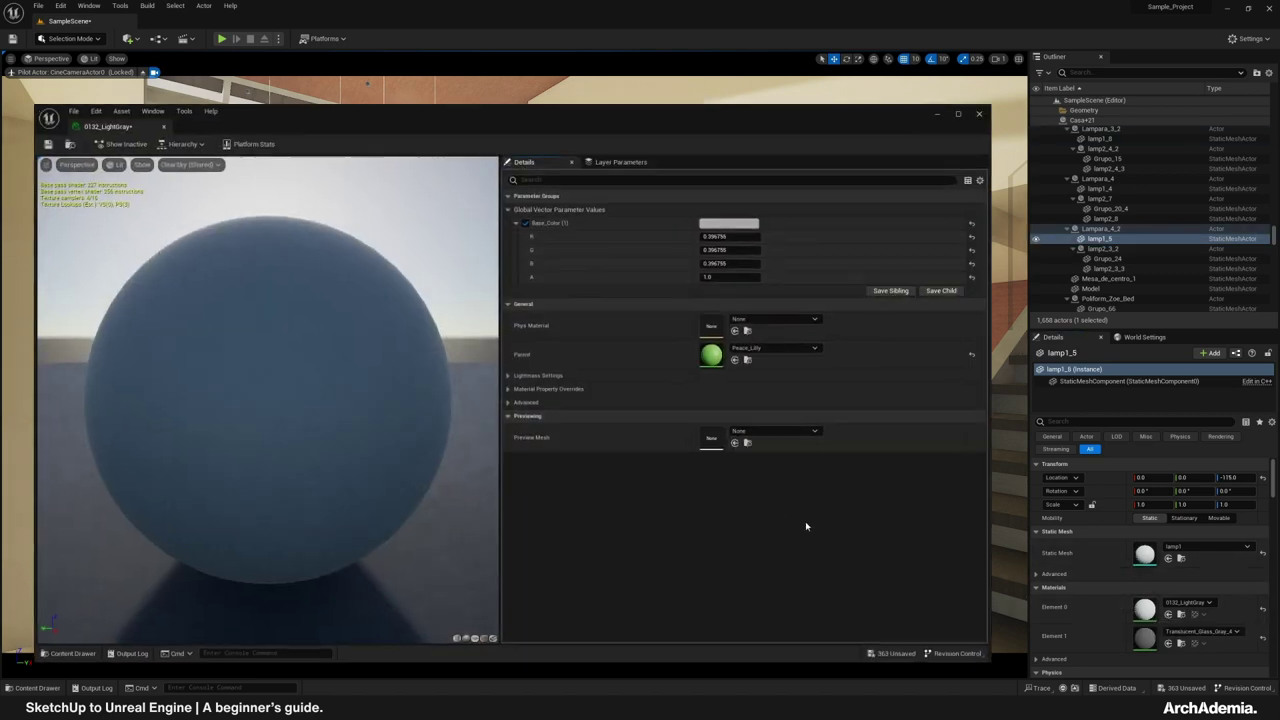
double_click(711, 354)
left_click(120, 564)
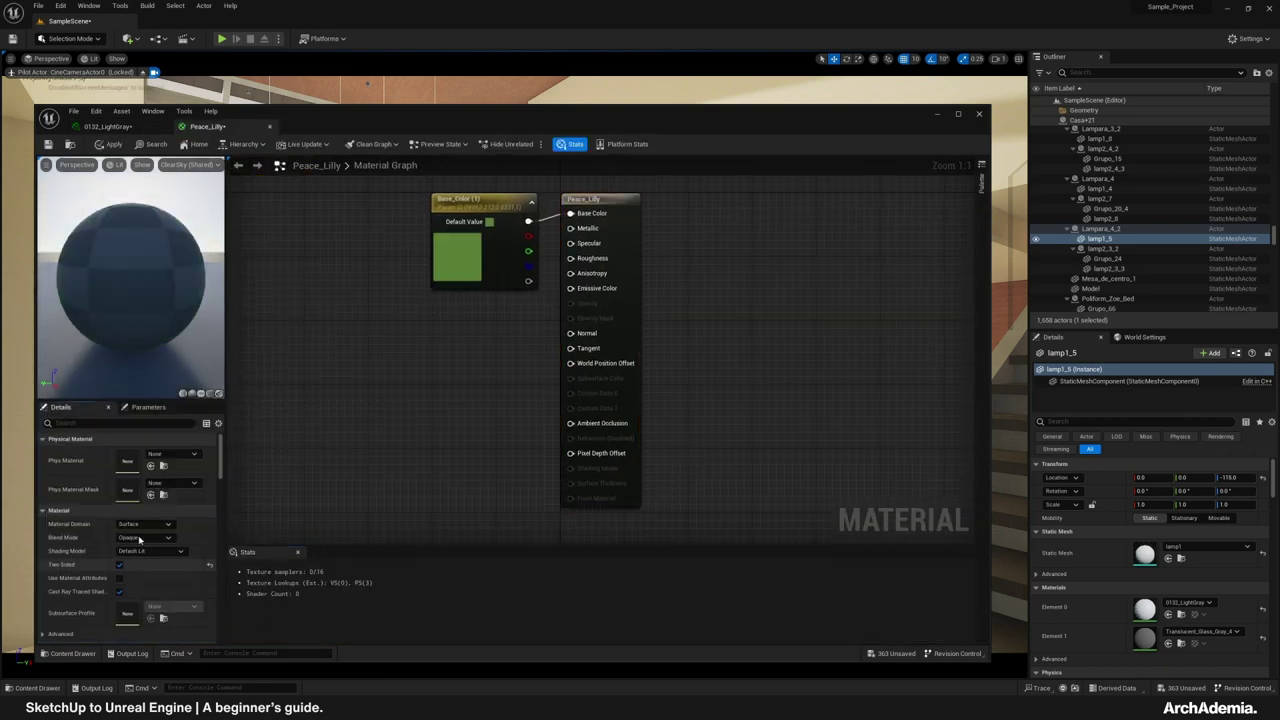
left_click(48, 144)
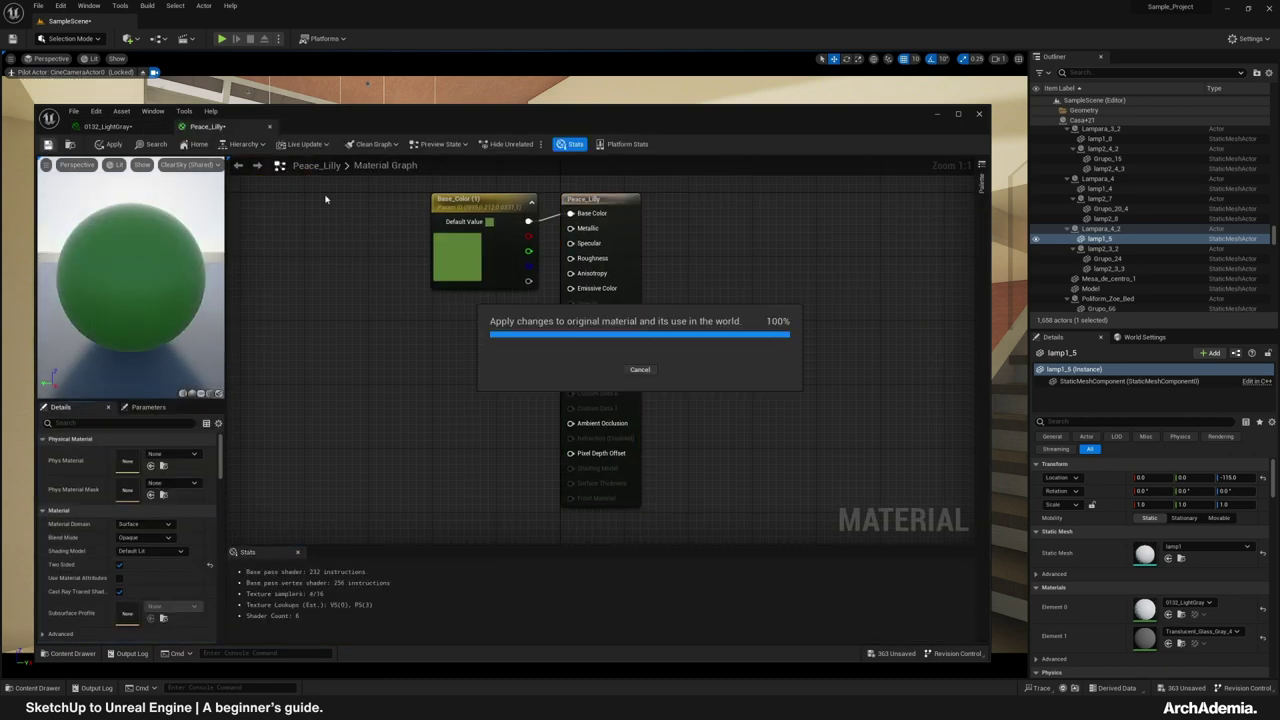
left_click(980, 114)
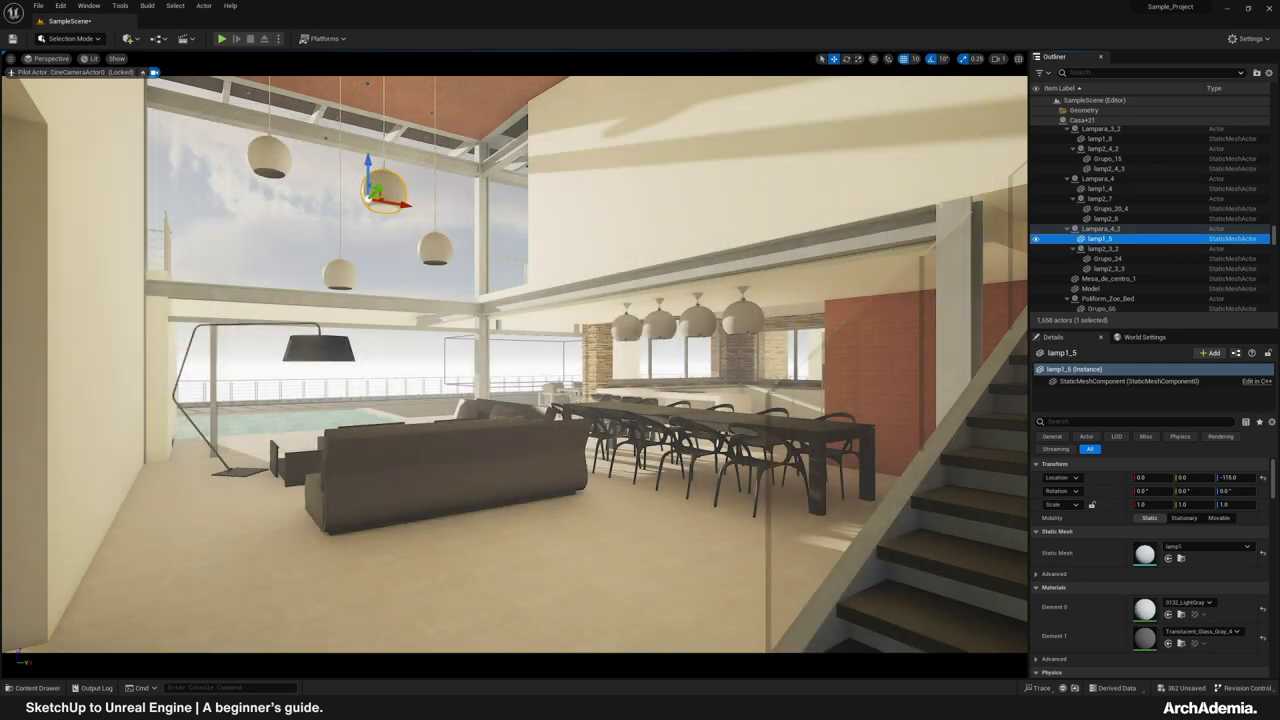
Inspect the pendant lamp's translucent gray glass material and its parent, and close the editor.
double_click(1145, 637)
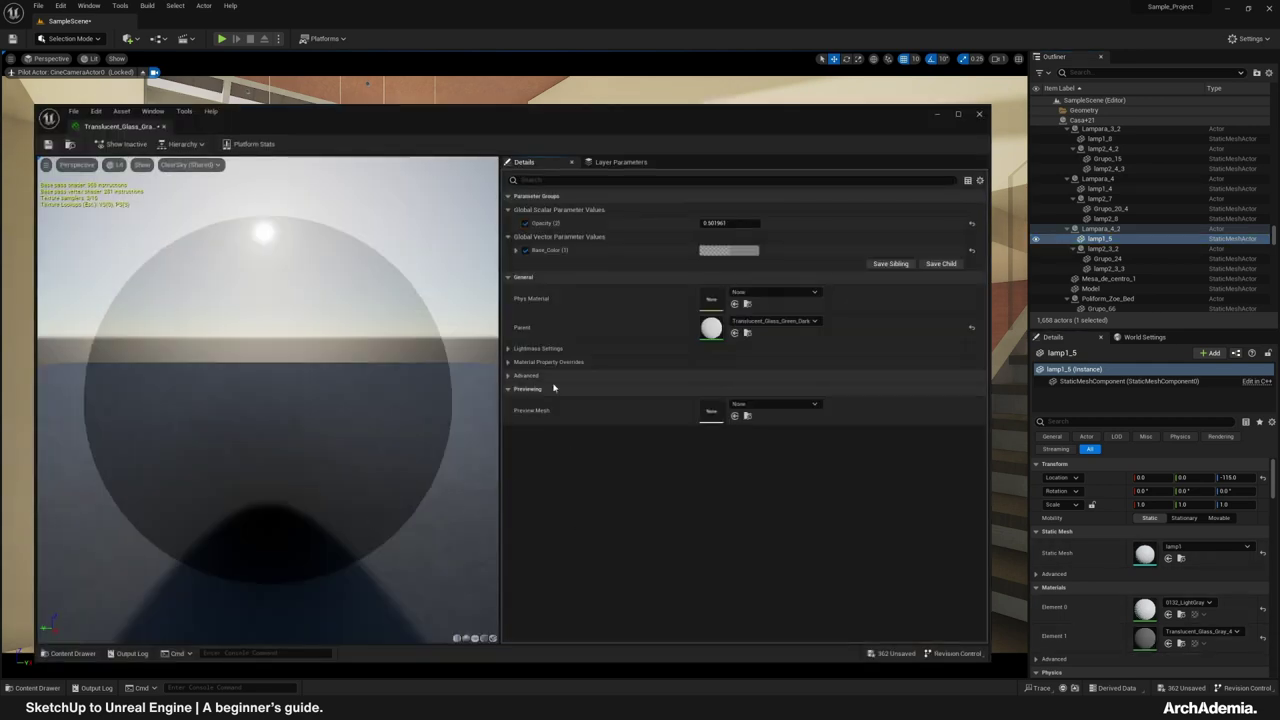
left_click_drag(404, 106, 462, 90)
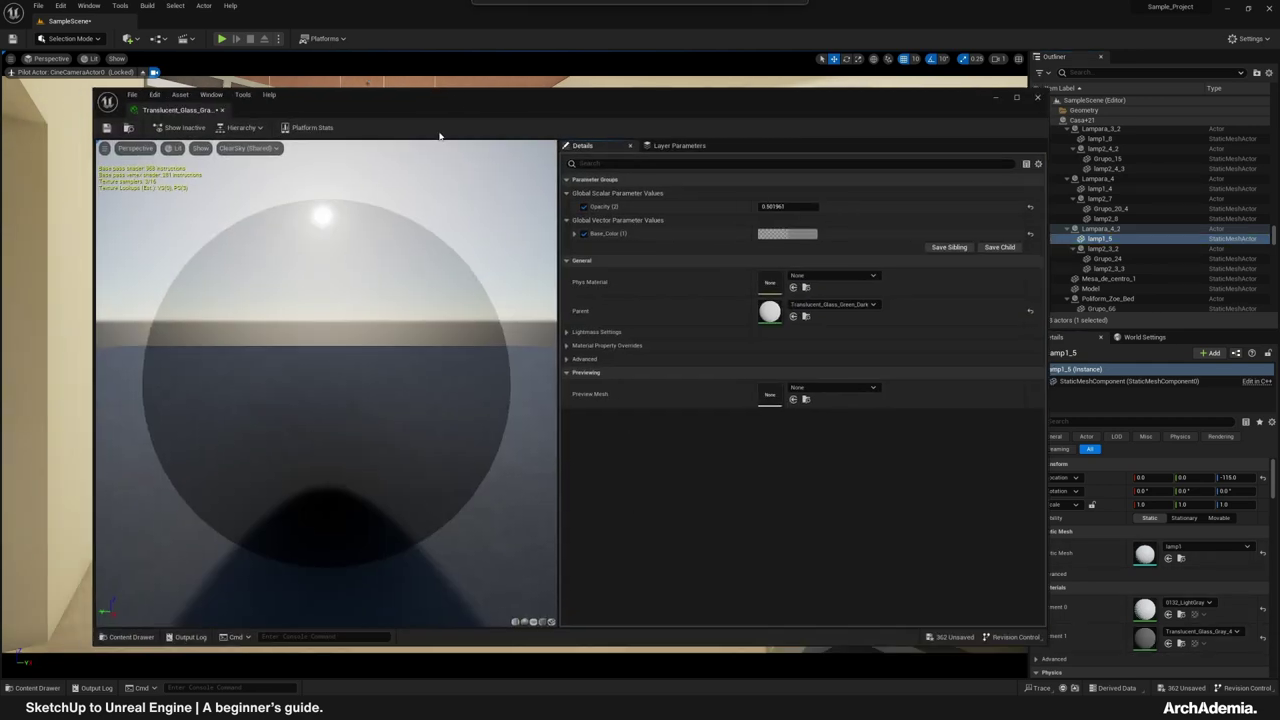
left_click(1037, 98)
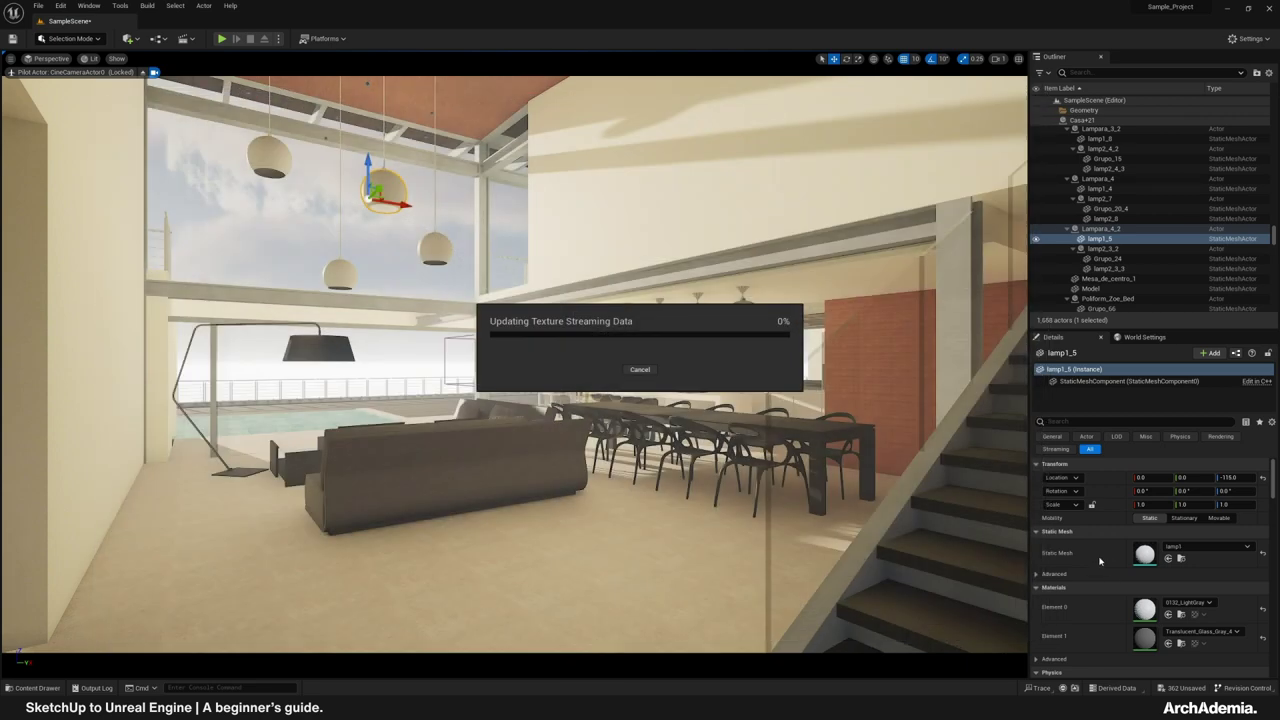
Browse to the StarterContent Materials folder in the project content and find the M_Glass material.
left_click(37, 688)
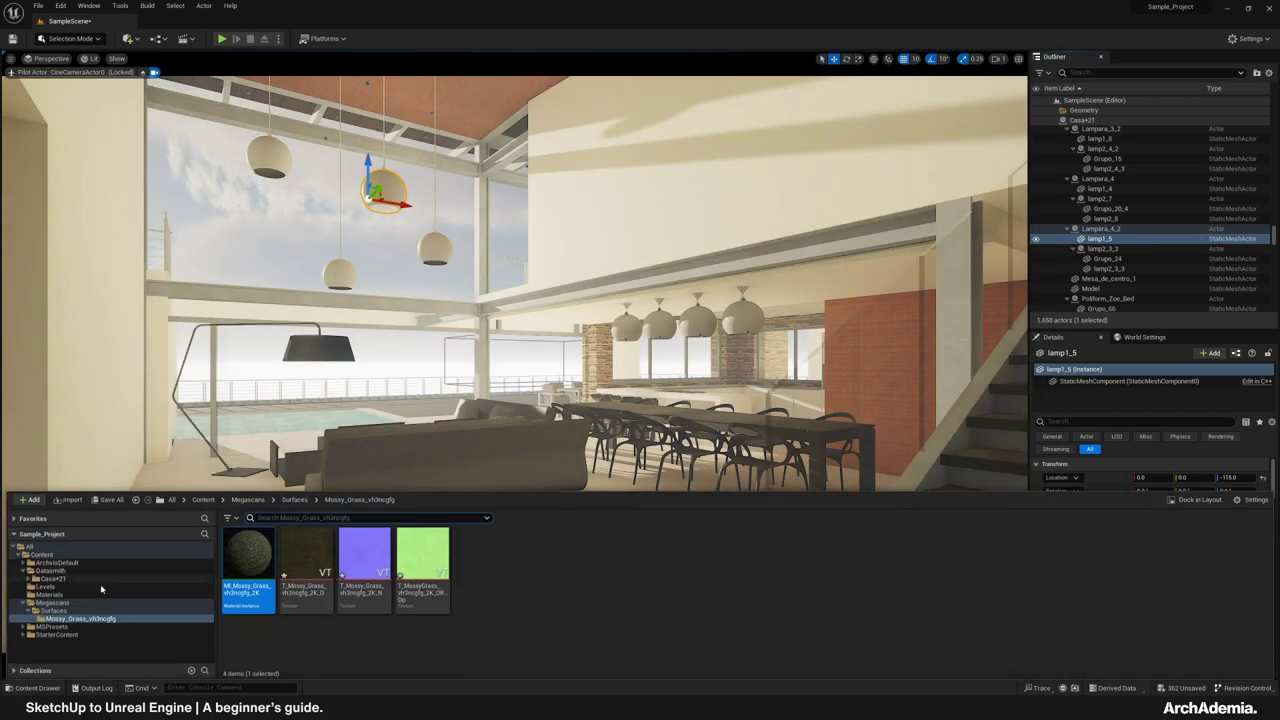
left_click(60, 634)
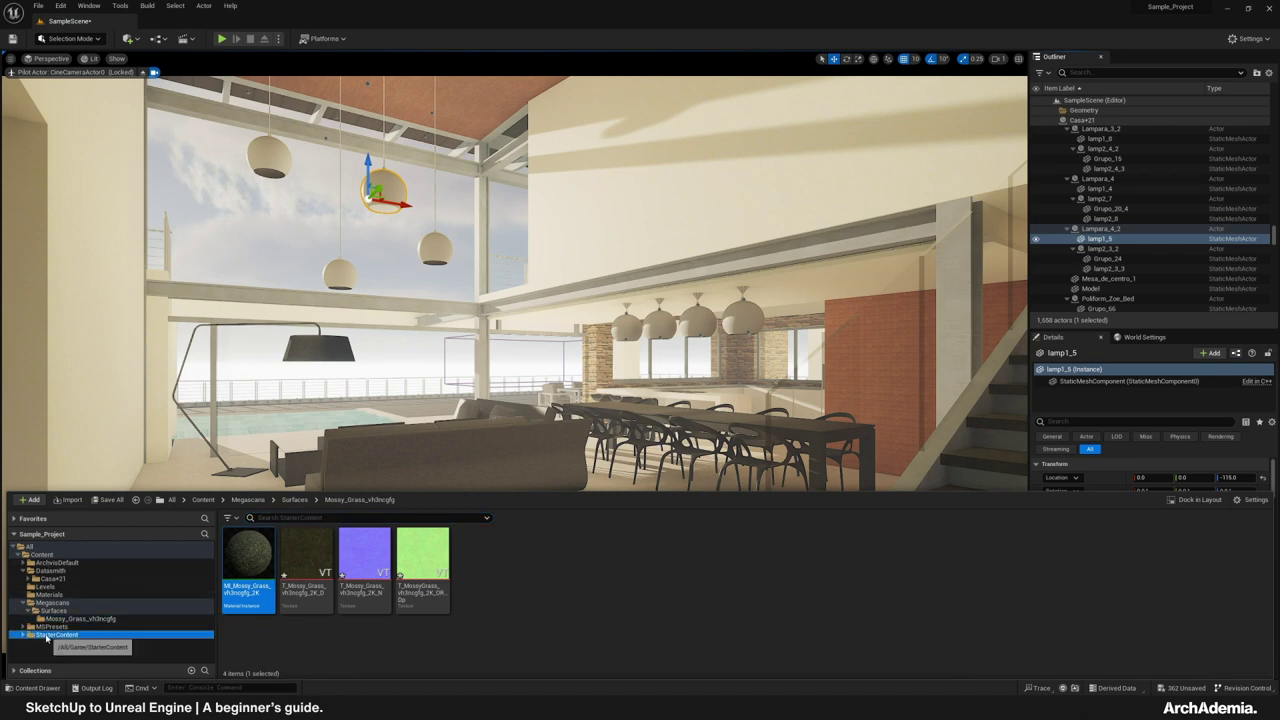
double_click(548, 558)
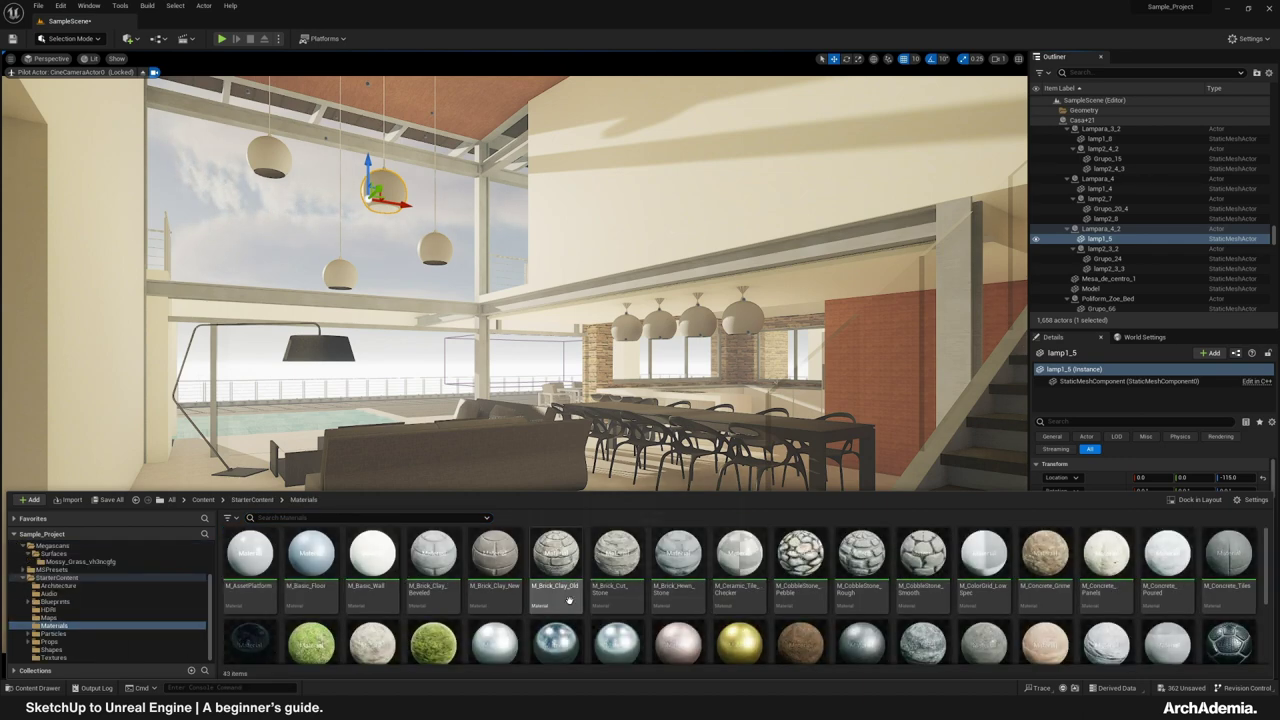
scroll(440, 590, "up", 1)
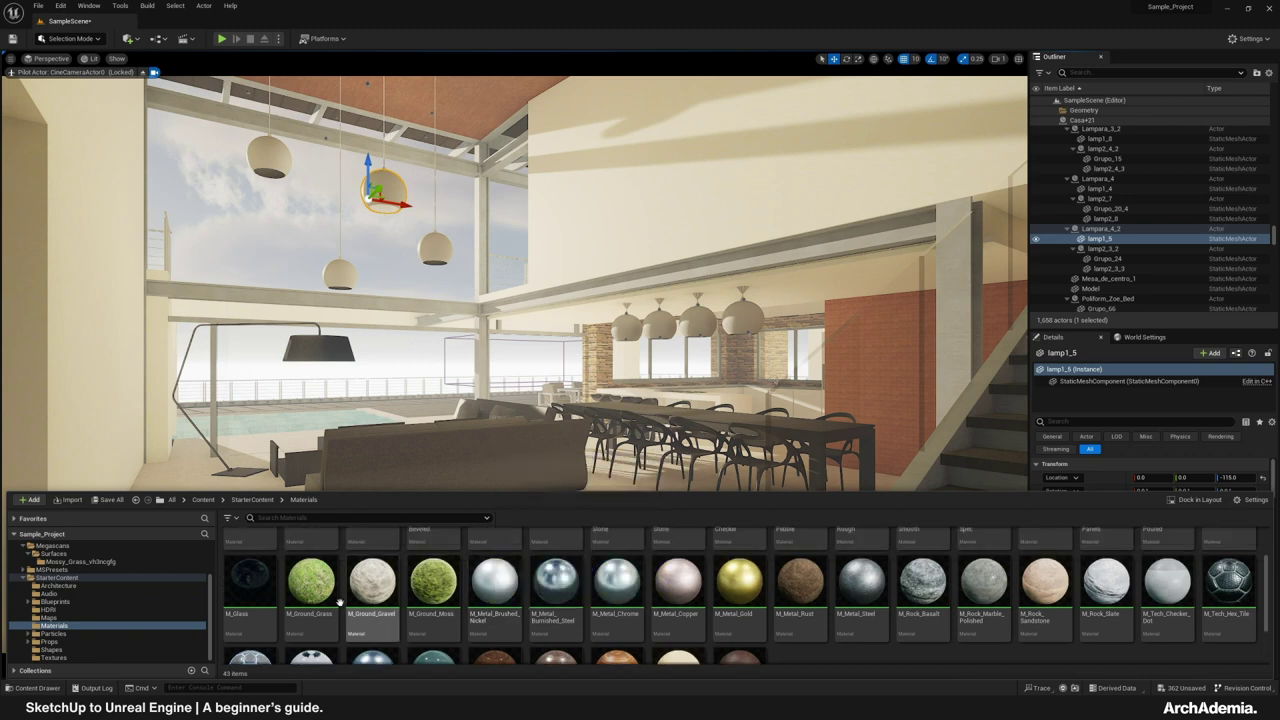
Check the materials of the stair railing and the large window glazing, opening the glazing's Translucent_Glass_Blue material and closing it.
left_click(869, 366)
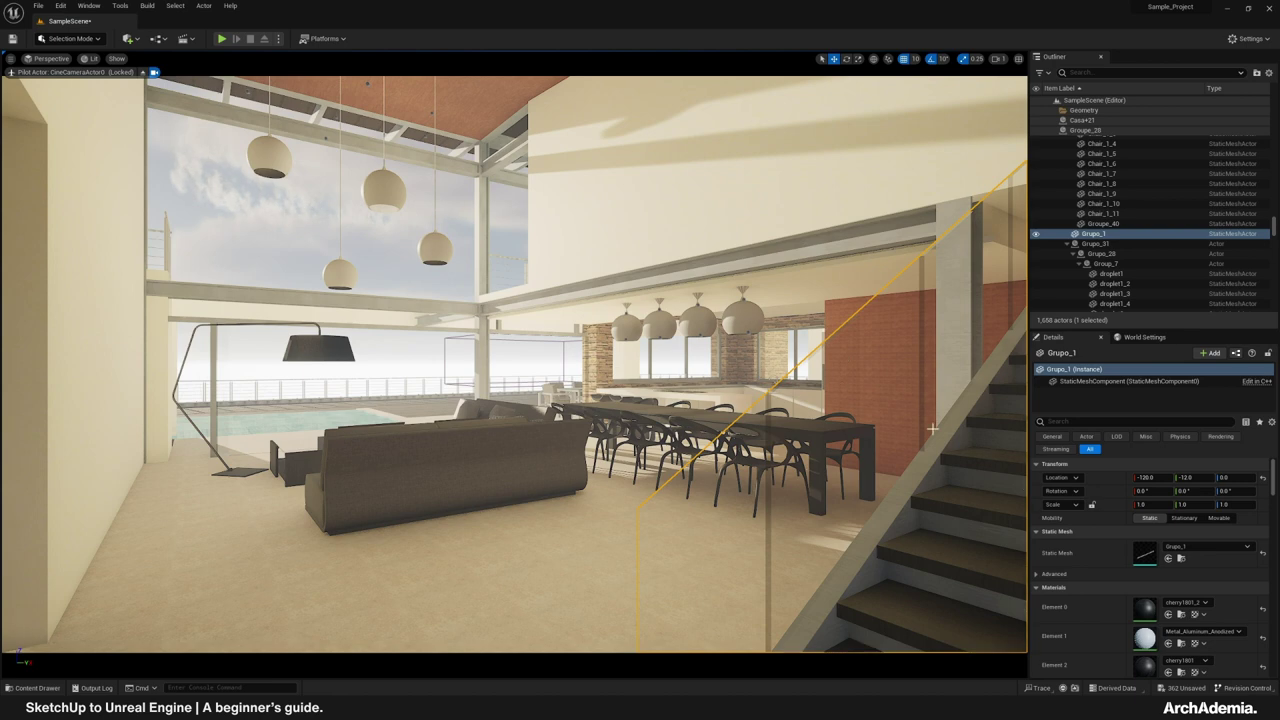
left_click(262, 217)
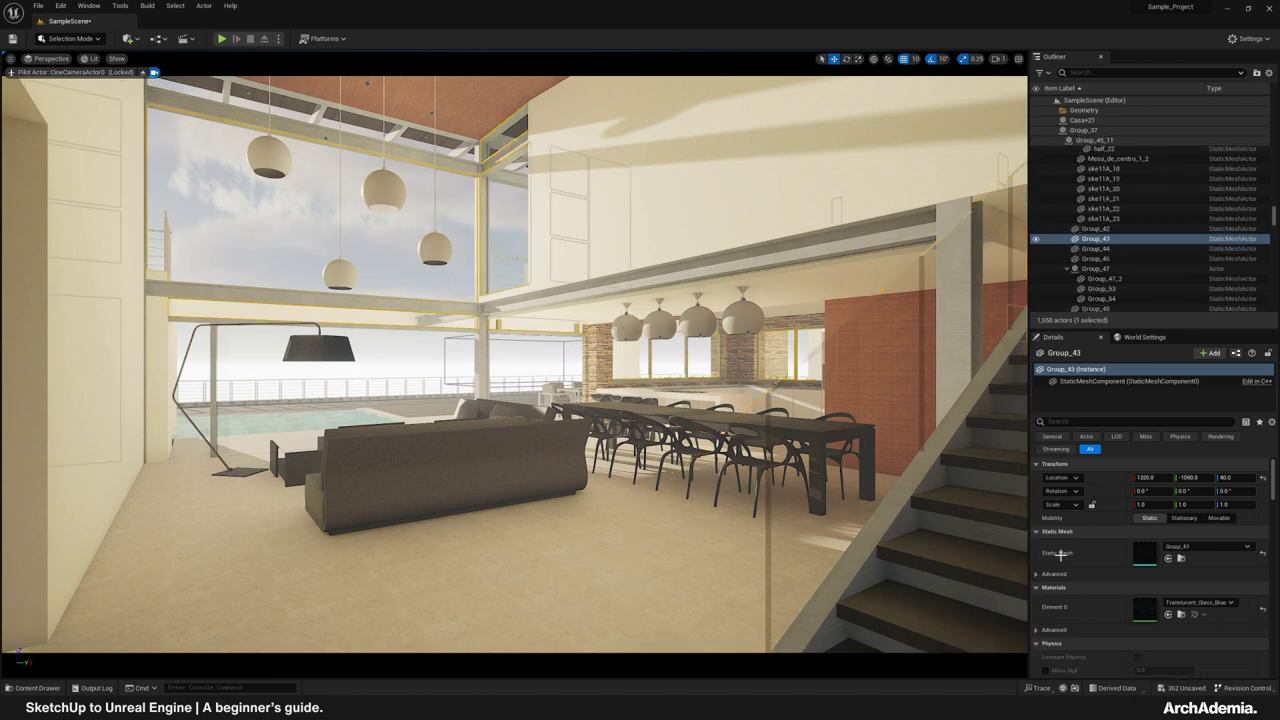
double_click(1145, 609)
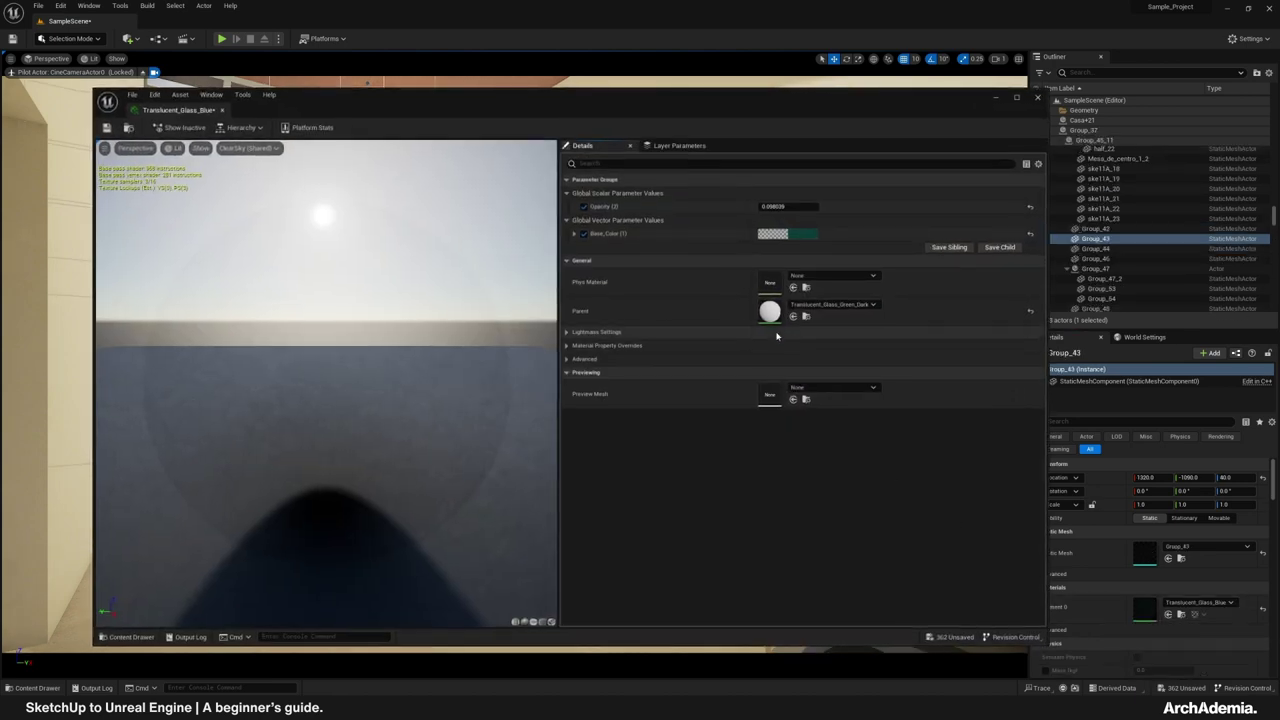
left_click_drag(680, 108, 748, 396)
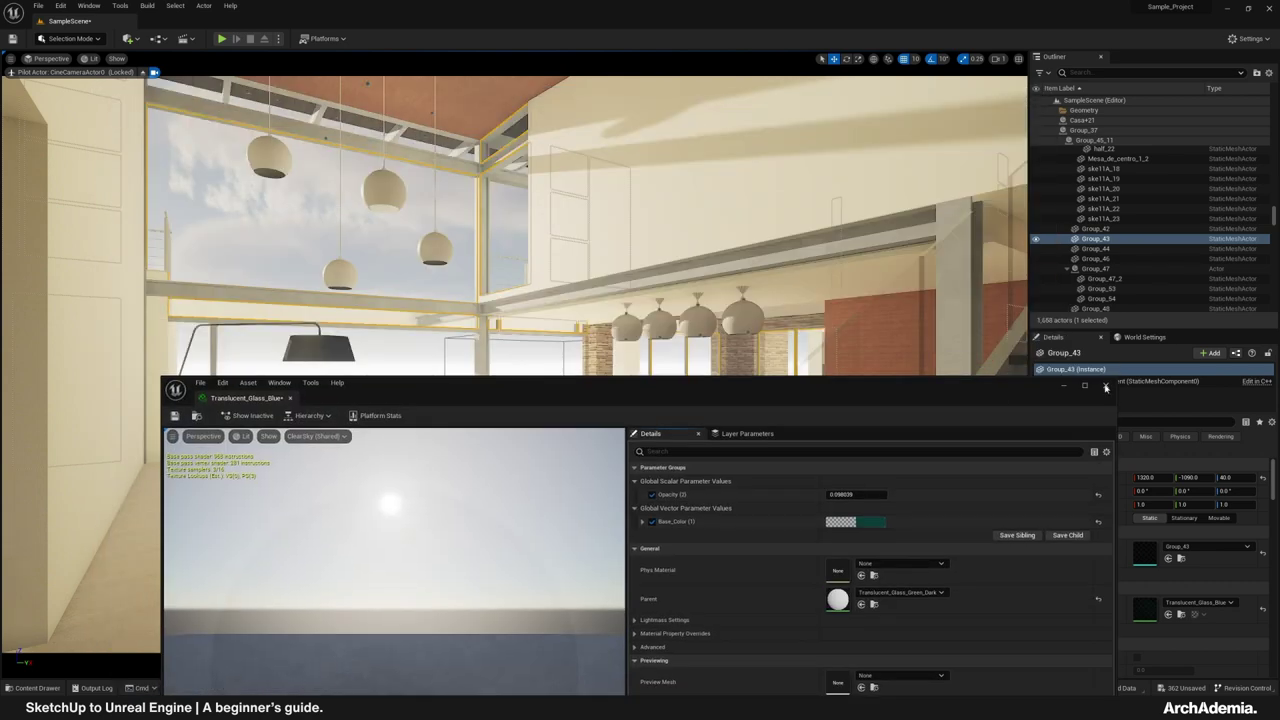
left_click(1106, 386)
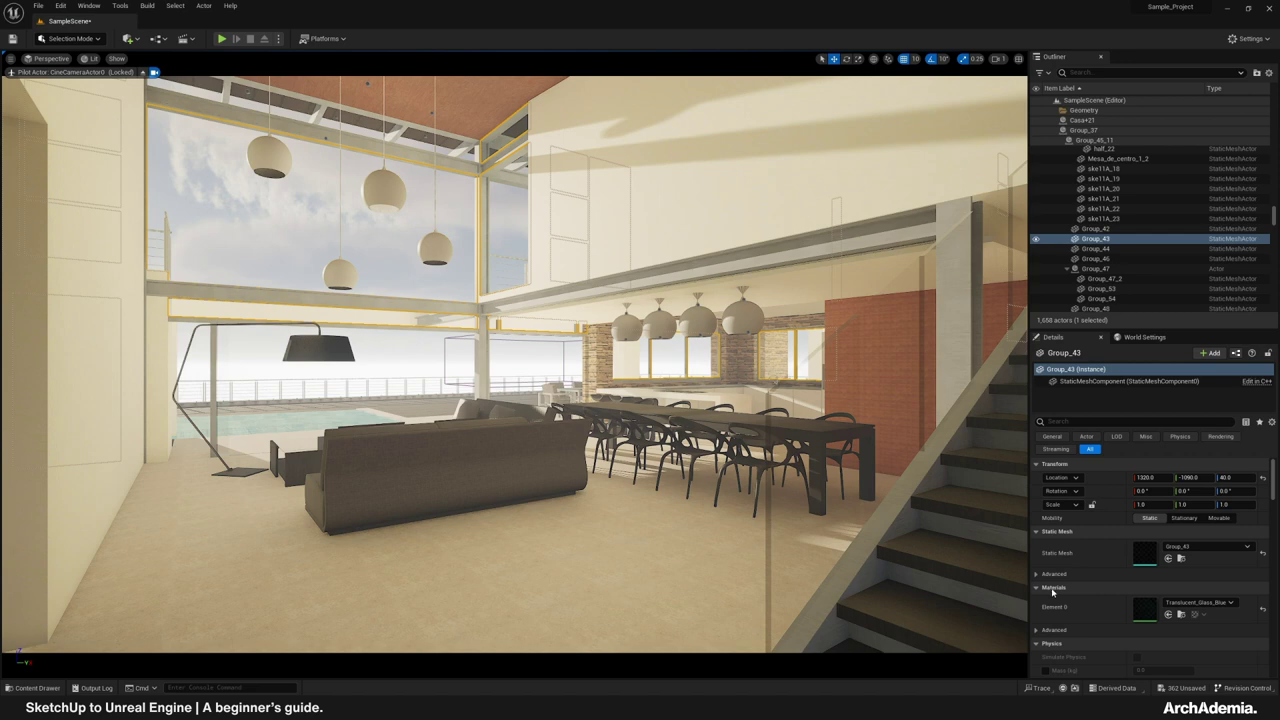
Set M_Glass as the parent of the window glazing's Translucent_Glass_Blue material, save it and close the editor.
double_click(1145, 608)
left_click_drag(903, 385, 923, 94)
left_click(37, 688)
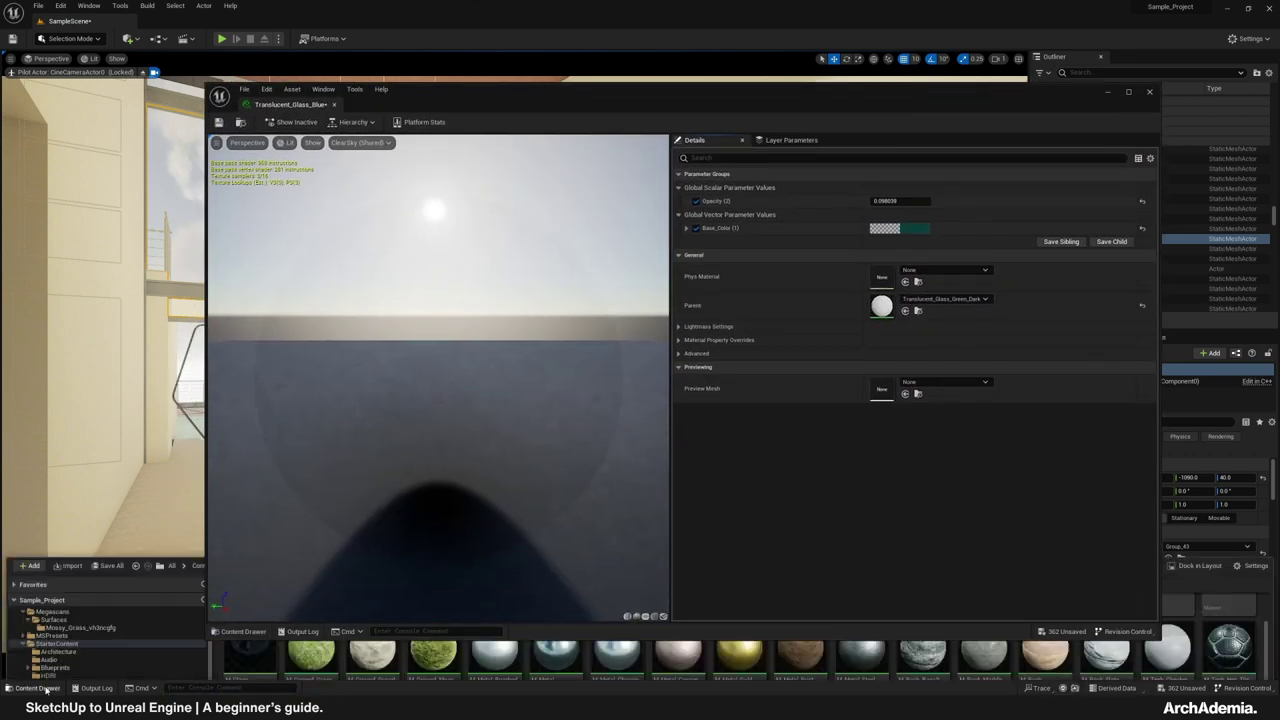
left_click_drag(401, 84, 465, 90)
left_click(257, 579)
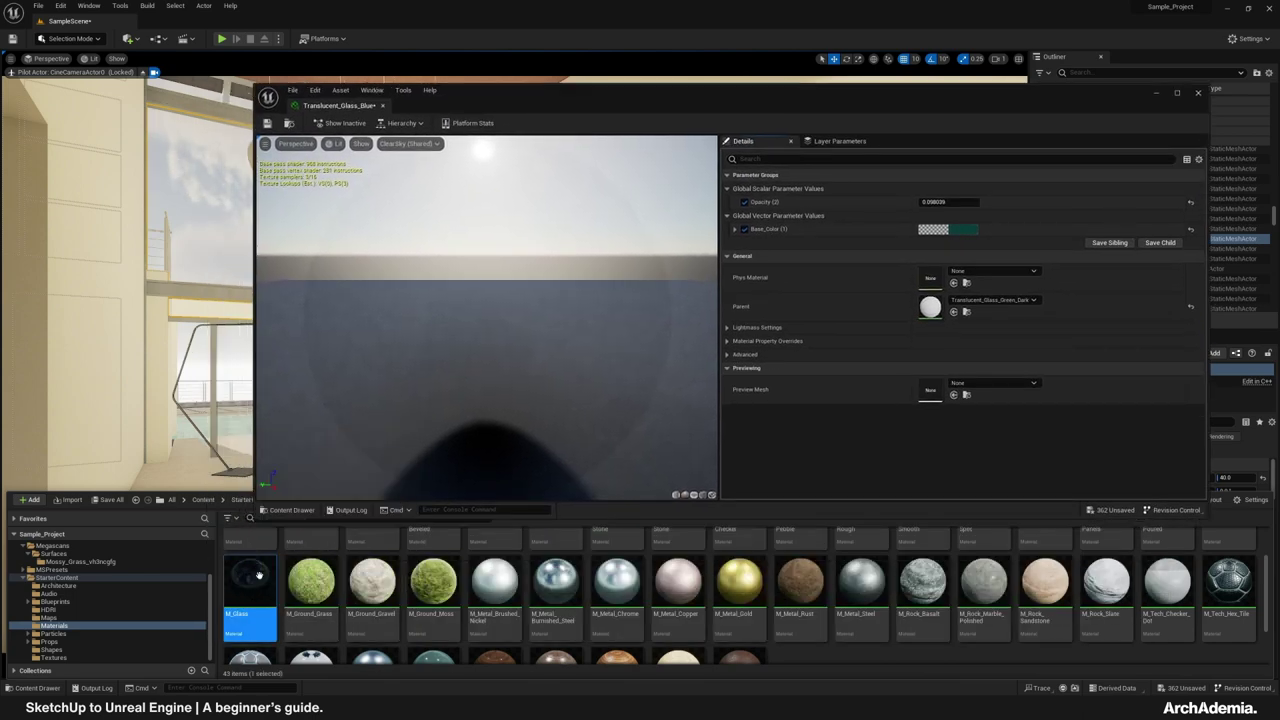
left_click(955, 312)
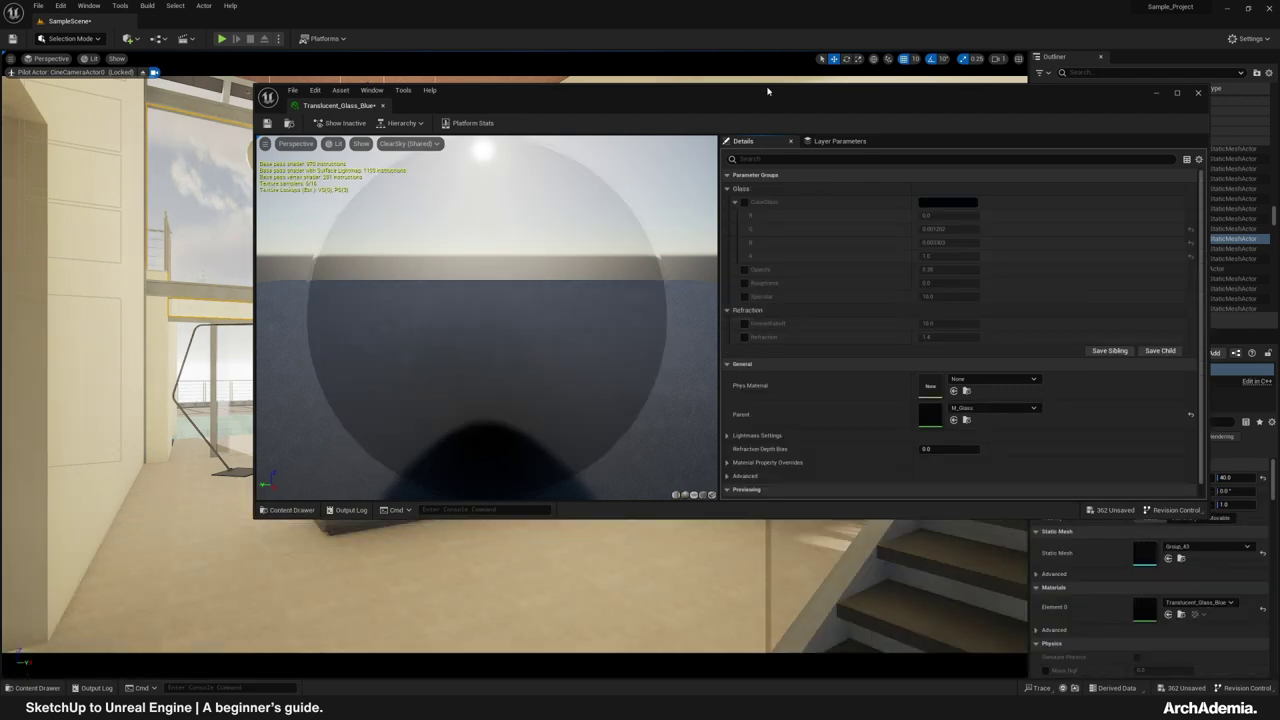
left_click_drag(737, 92, 470, 494)
left_click(110, 467)
left_click(942, 485)
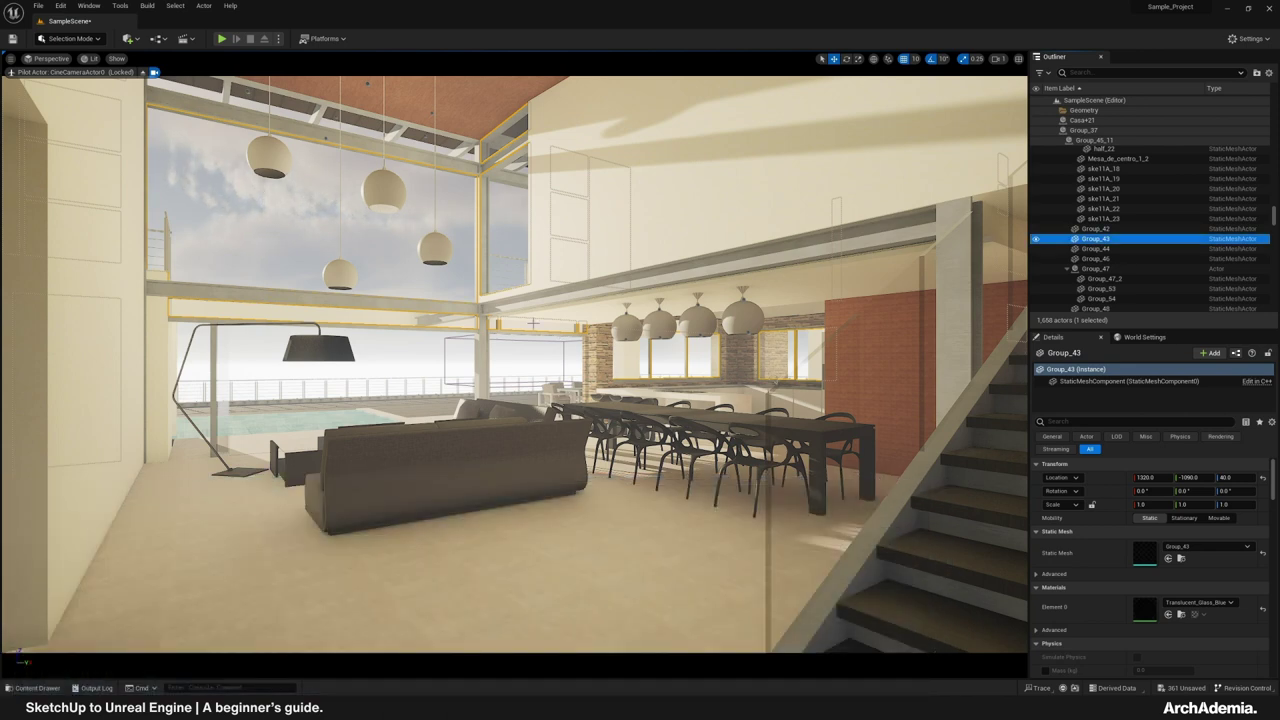
Set M_Glass as the parent of the stair railing's Translucent_Glass_Gray material, save it and close the editor.
left_click(890, 455)
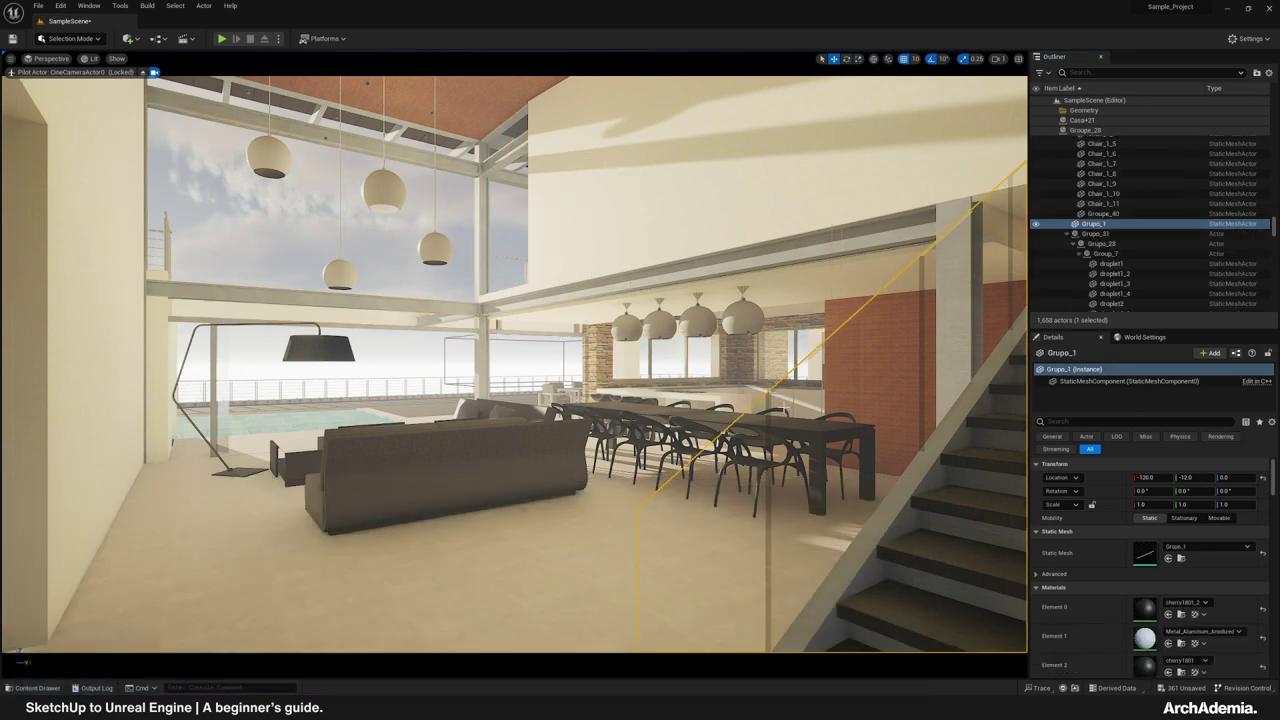
scroll(1147, 617, "down", 2)
scroll(1146, 620, "down", 2)
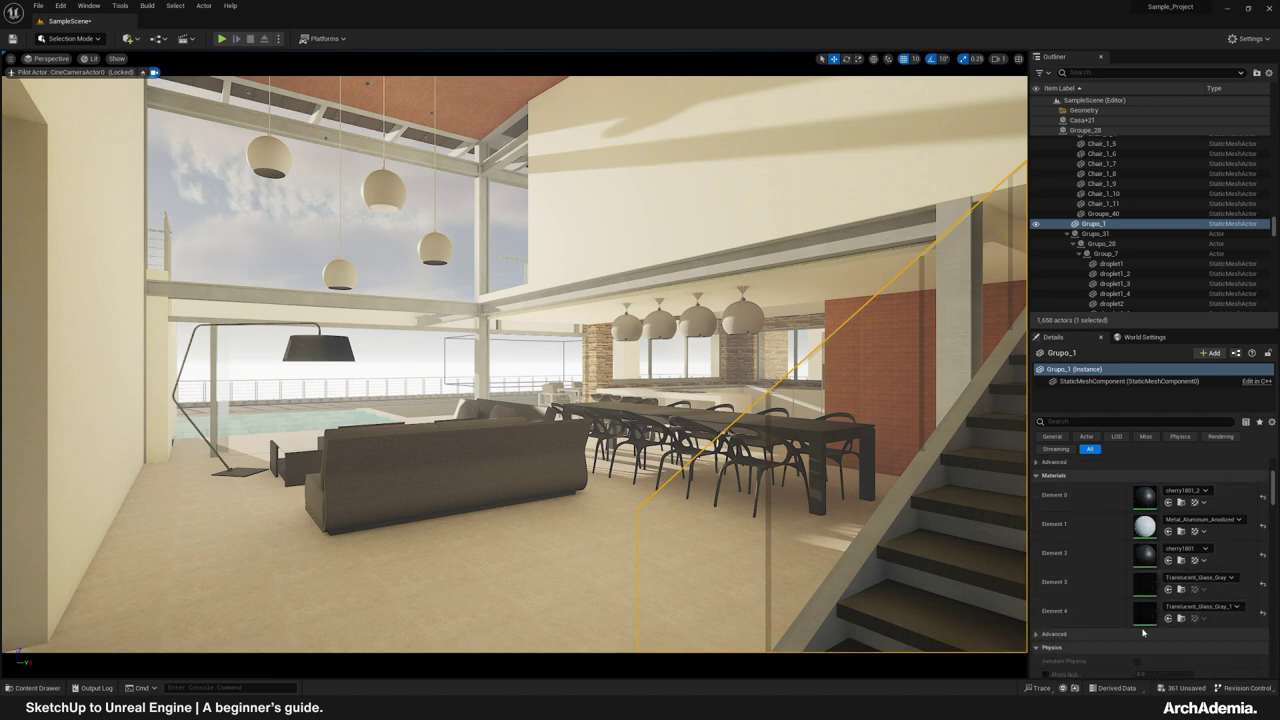
double_click(1145, 582)
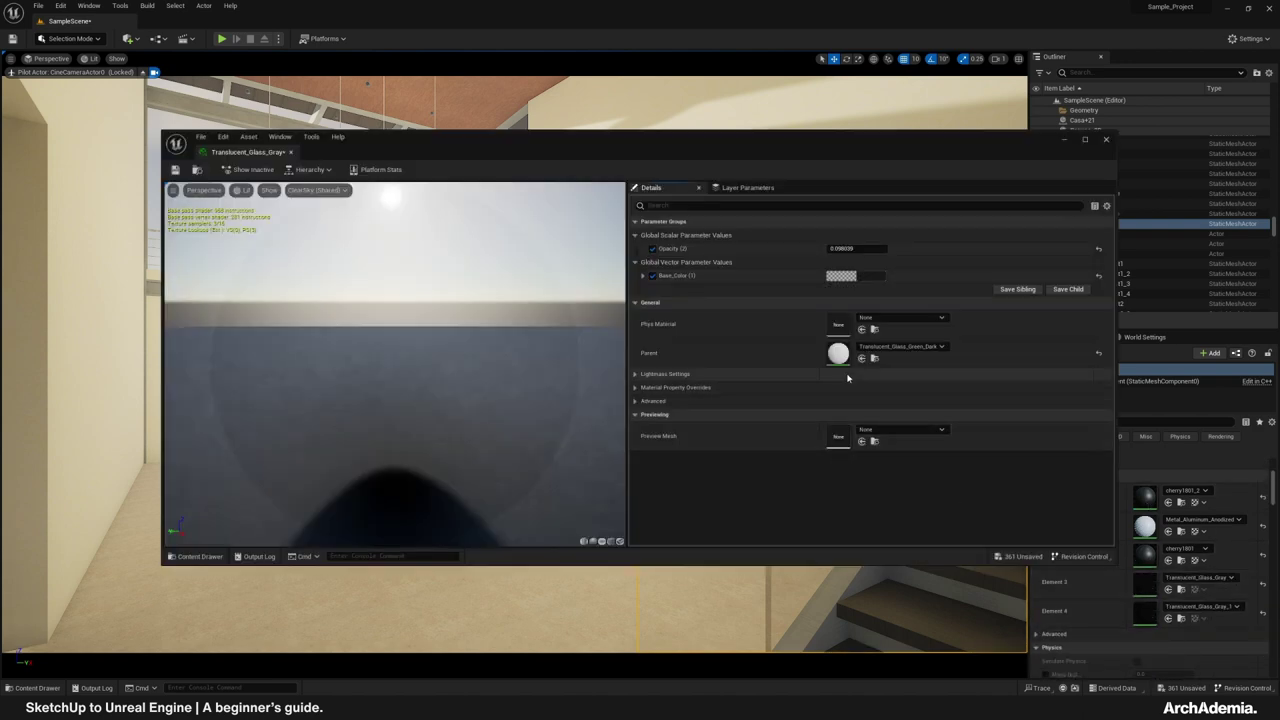
left_click(37, 688)
left_click_drag(249, 588, 845, 355)
left_click(175, 169)
left_click(1106, 141)
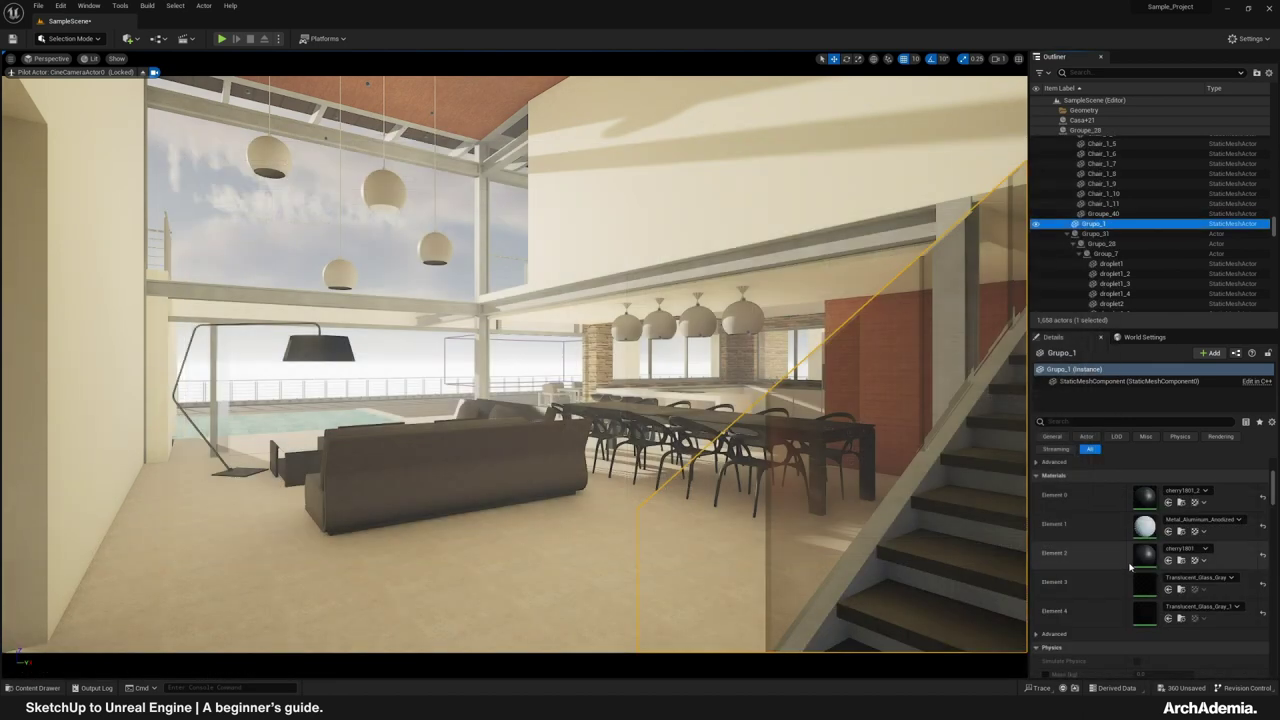
Set M_Glass as the parent of the railing's Translucent_Glass_Gray_1 material, save it and close the editor.
double_click(1147, 613)
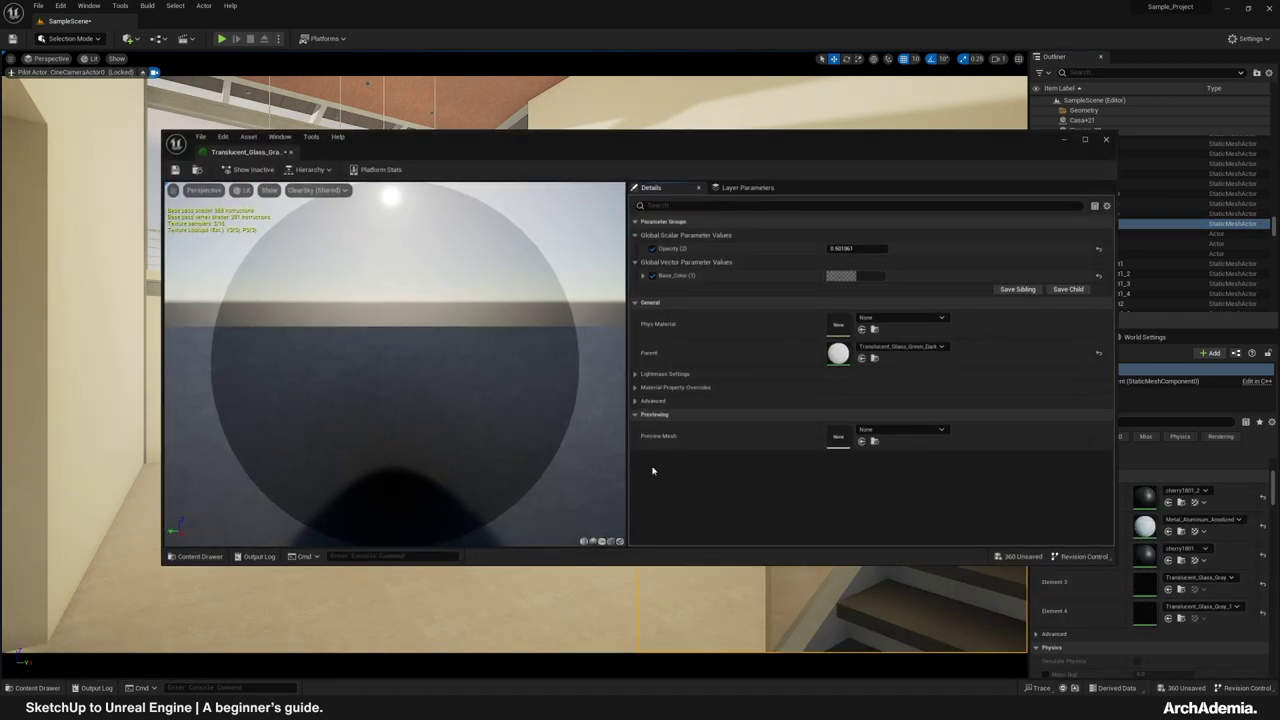
left_click(862, 358)
left_click(176, 170)
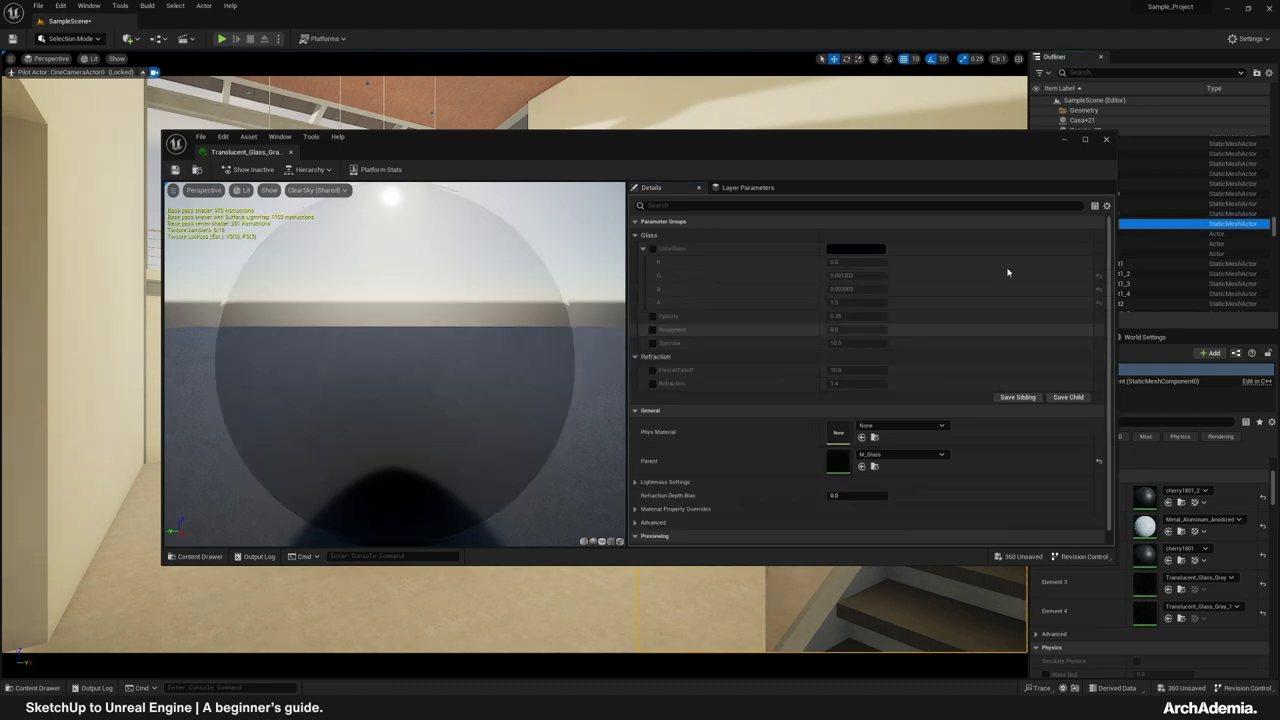
left_click(1106, 140)
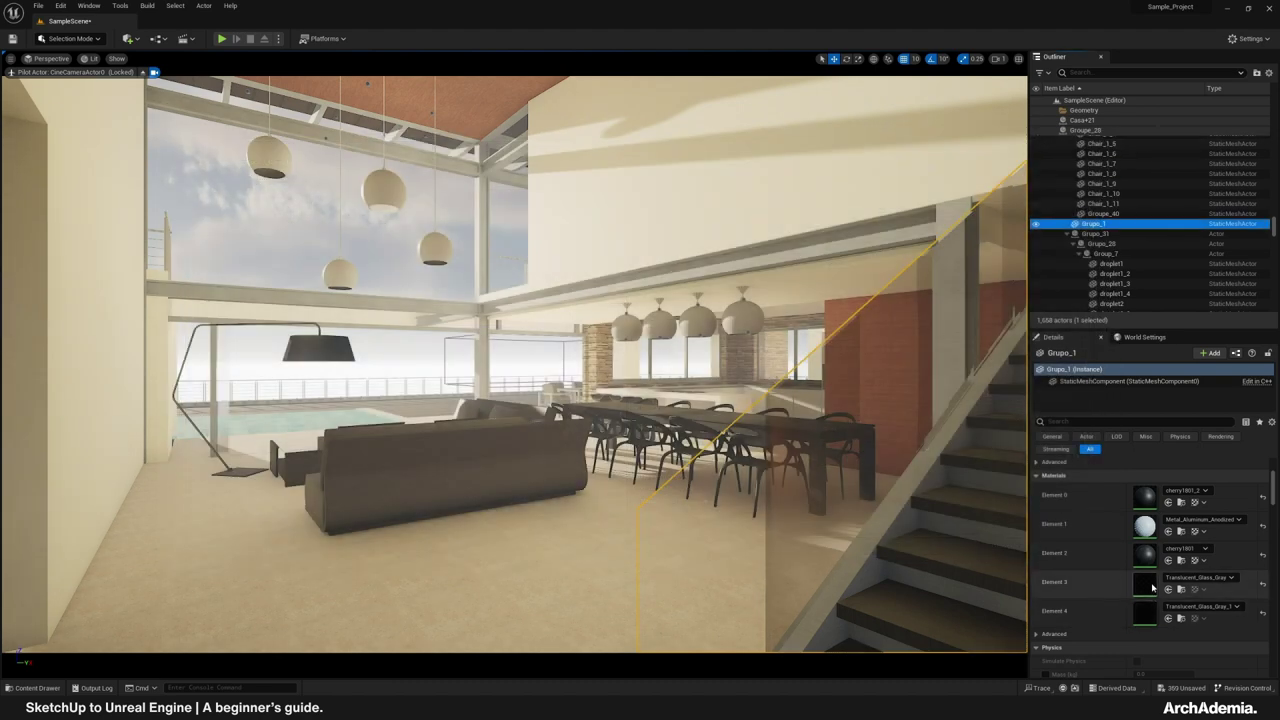
Open the M_Glass parent material from the railing's Translucent_Glass_Gray material and save it.
double_click(1144, 582)
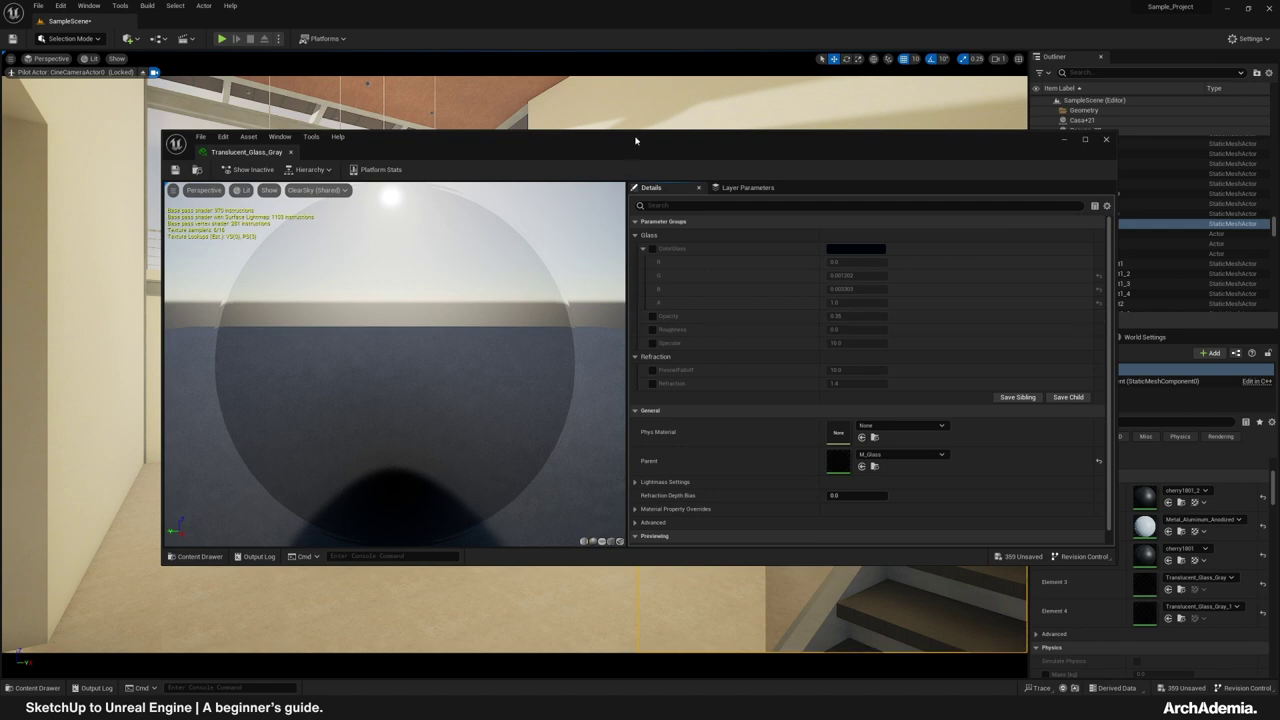
left_click_drag(631, 162, 395, 149)
double_click(601, 451)
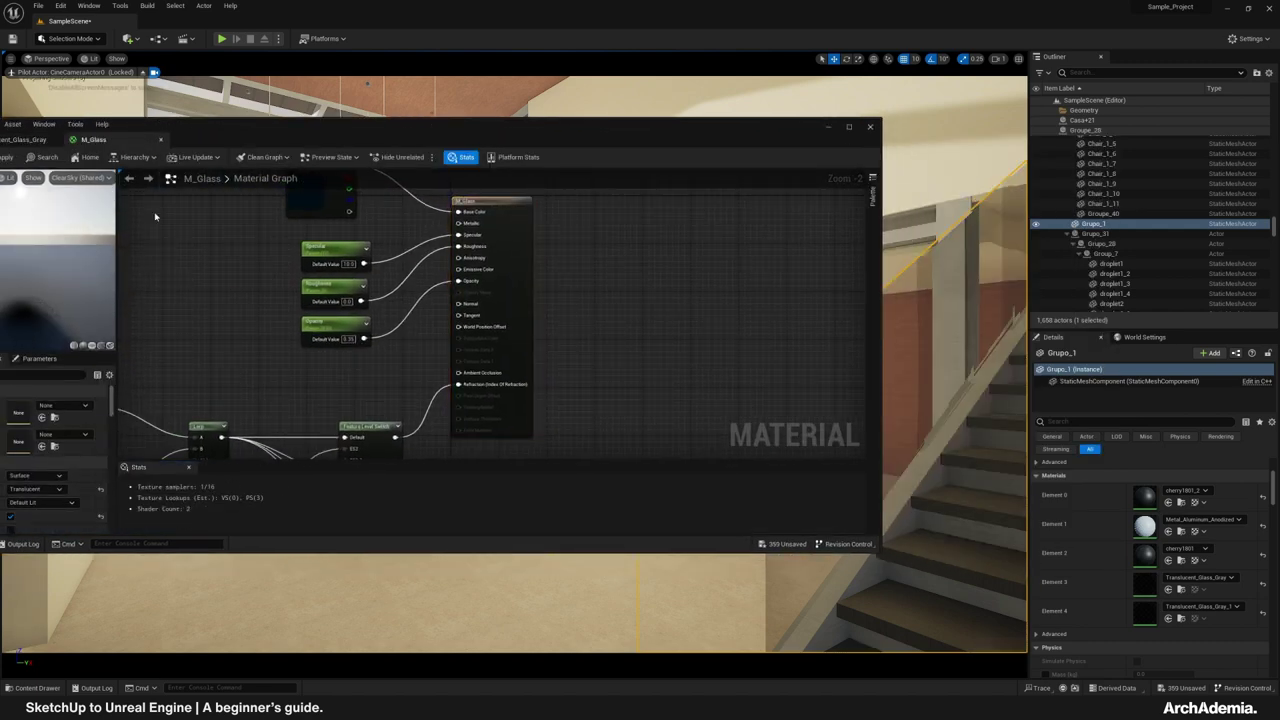
left_click_drag(203, 131, 338, 126)
left_click(74, 152)
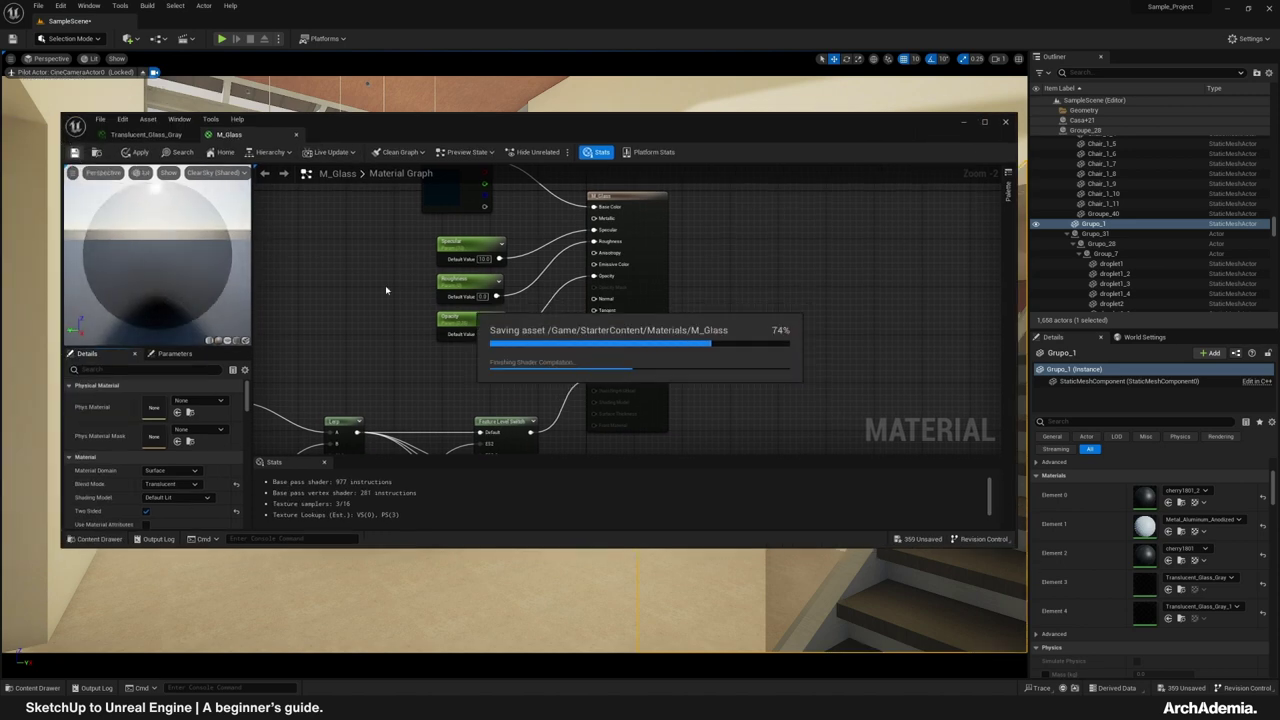
Close the M_Glass material editor, inspect the window frames and the glass stair railing in the viewport, and clear the selection.
left_click(1005, 121)
left_click(799, 452)
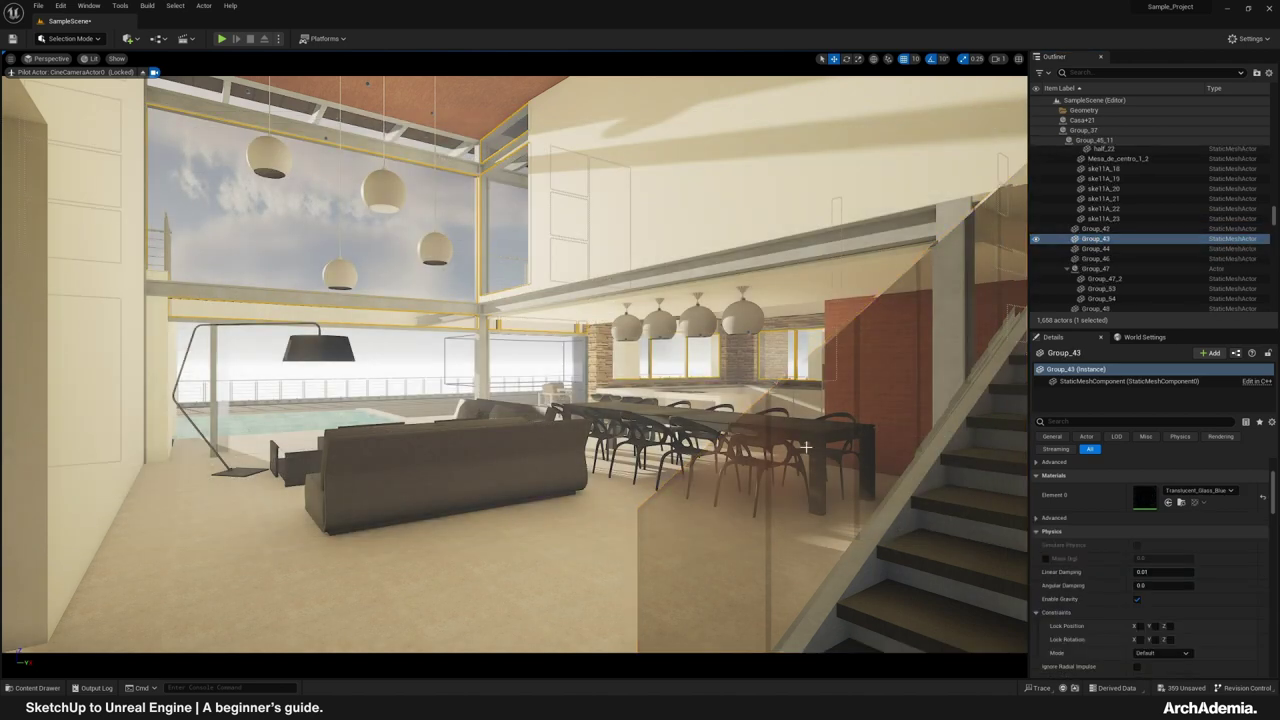
left_click(783, 411)
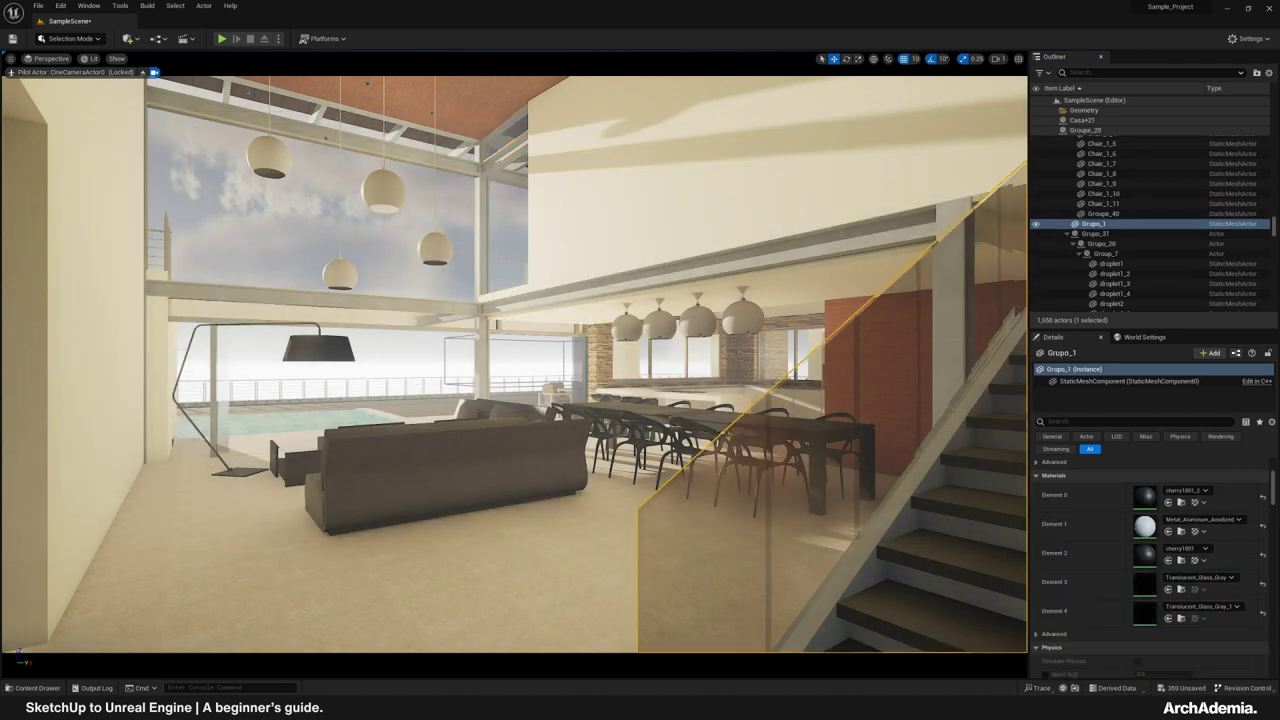
left_click(401, 356)
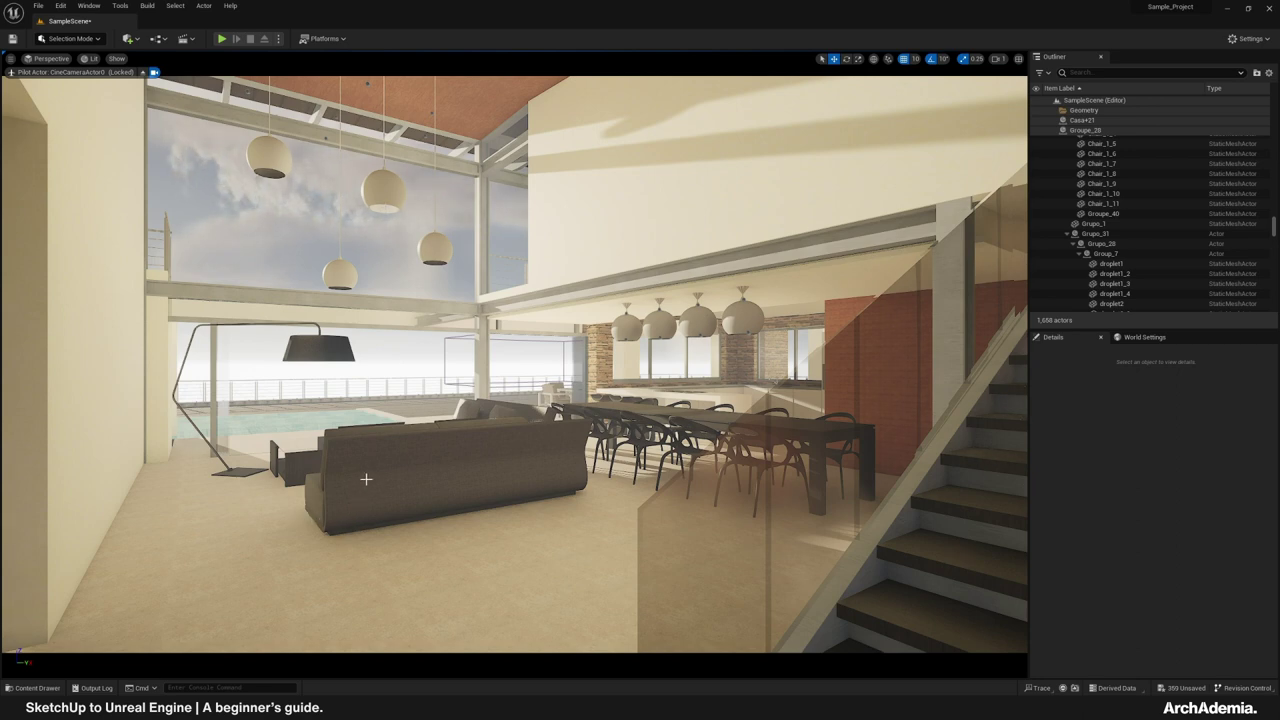
Open Quixel Bridge and remove the existing Surfaces/Grass category filter and the Grass search term.
left_click(130, 38)
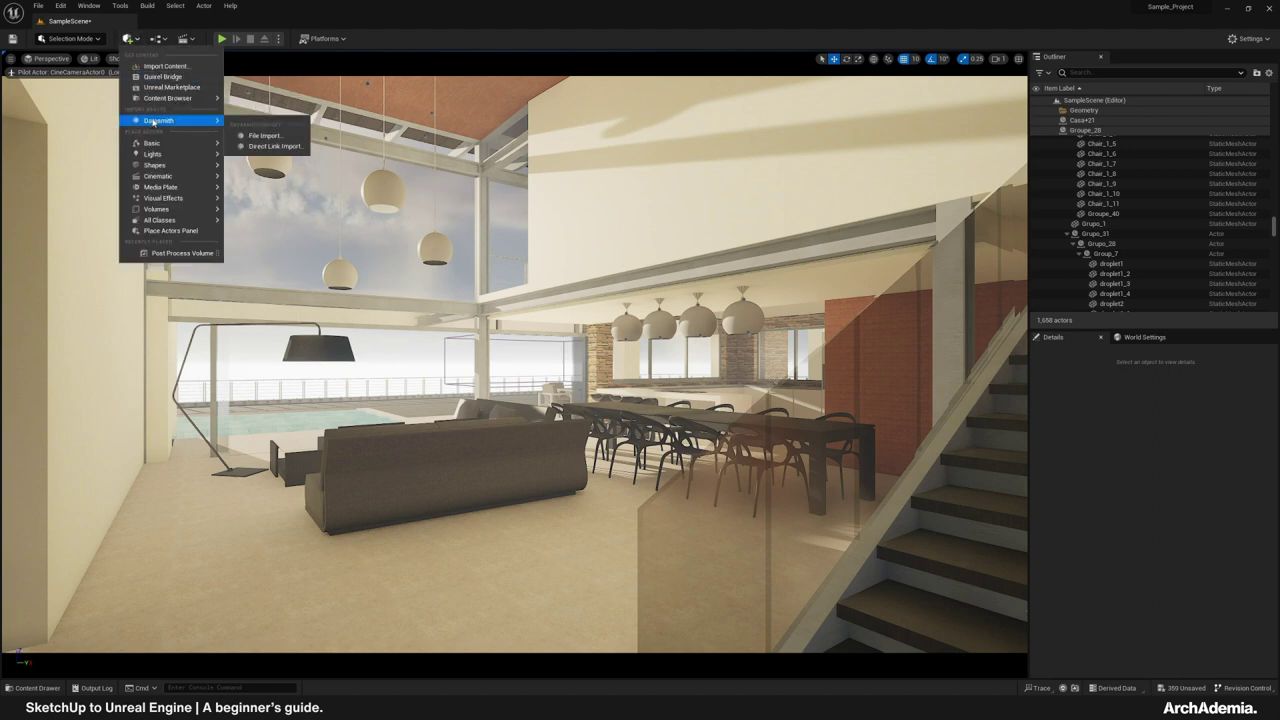
left_click(156, 80)
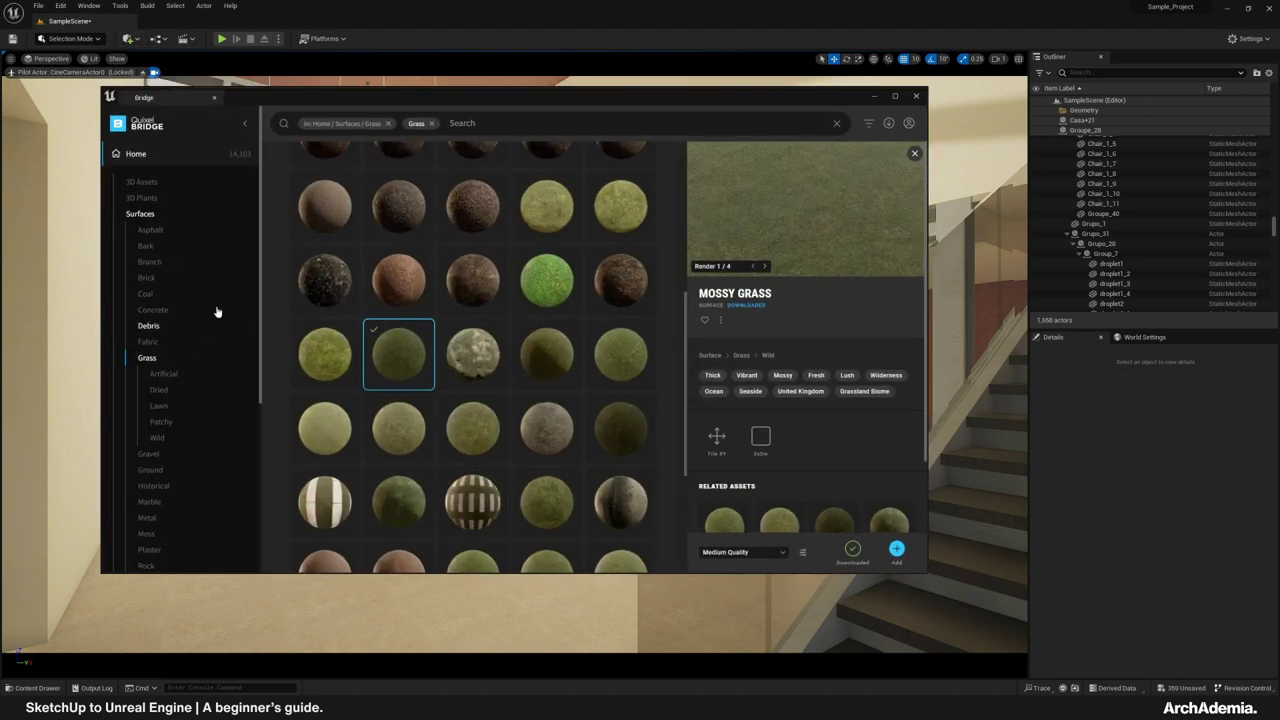
left_click(389, 124)
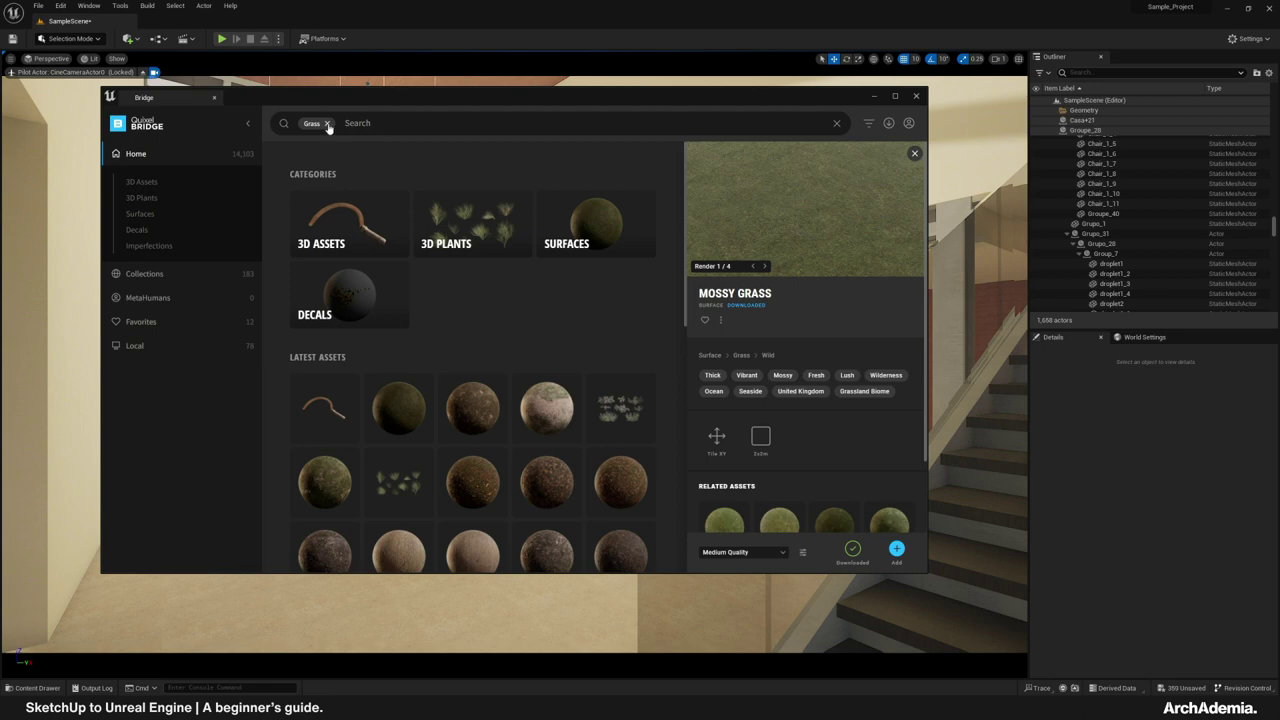
left_click(355, 124)
key("BackSpace")
Search the asset library for "concrete", open the Quixel Concrete collection and browse its surfaces.
type("c")
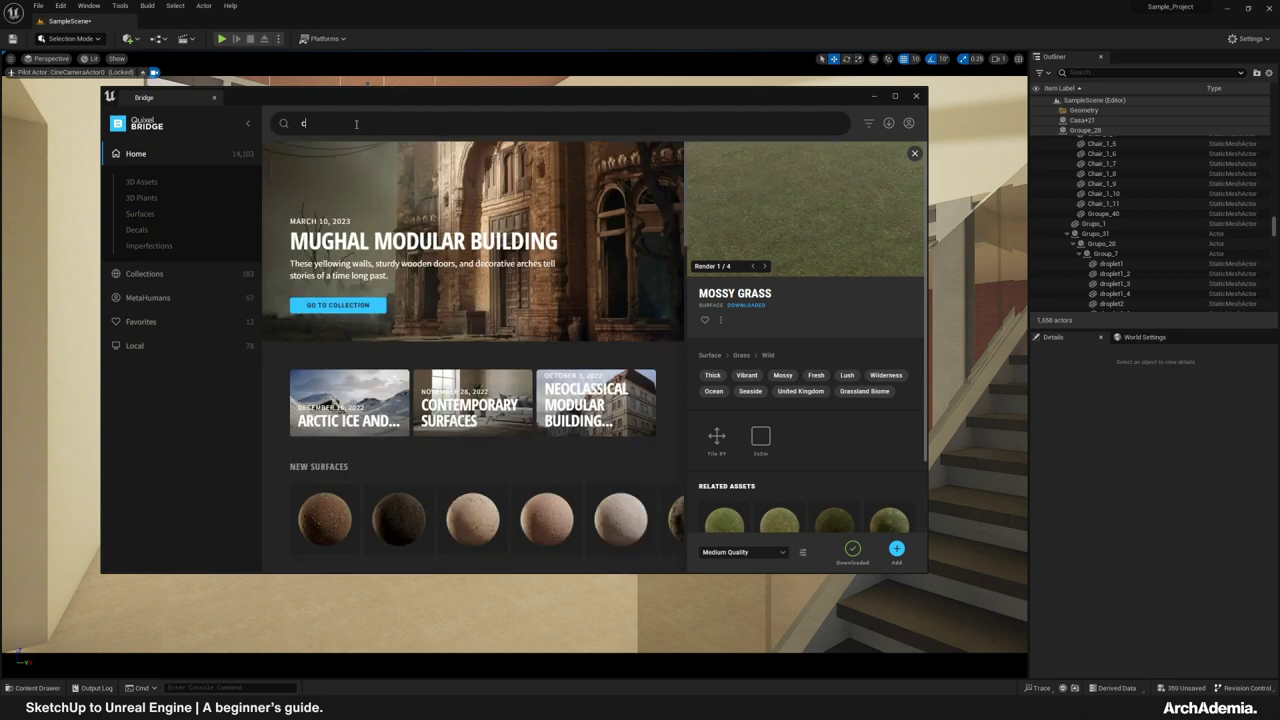
type("oncrete")
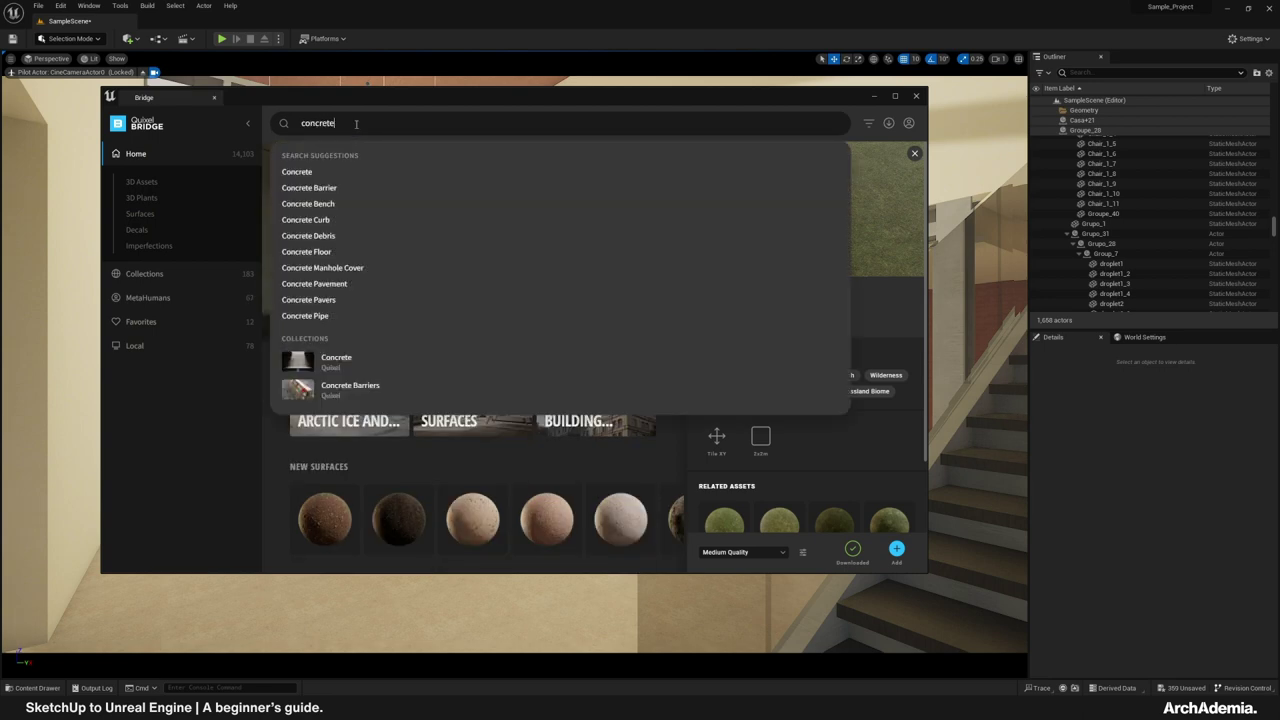
left_click(330, 362)
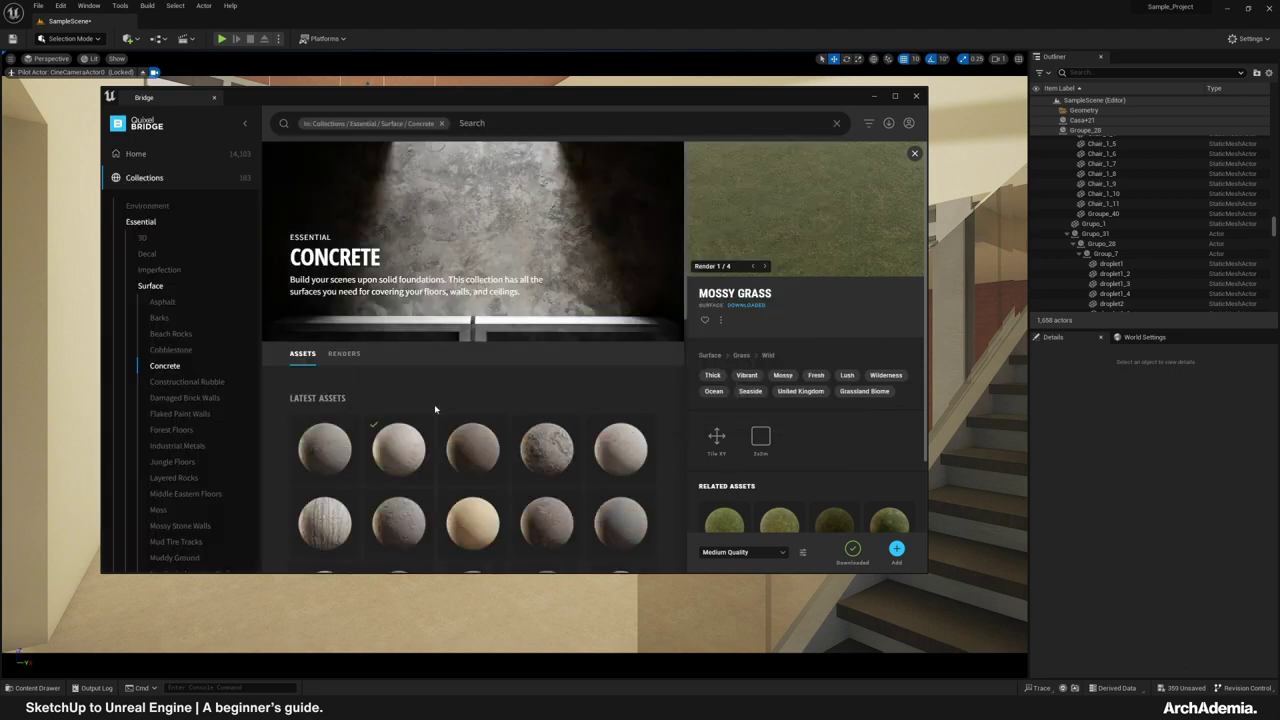
scroll(500, 449, "down", 10)
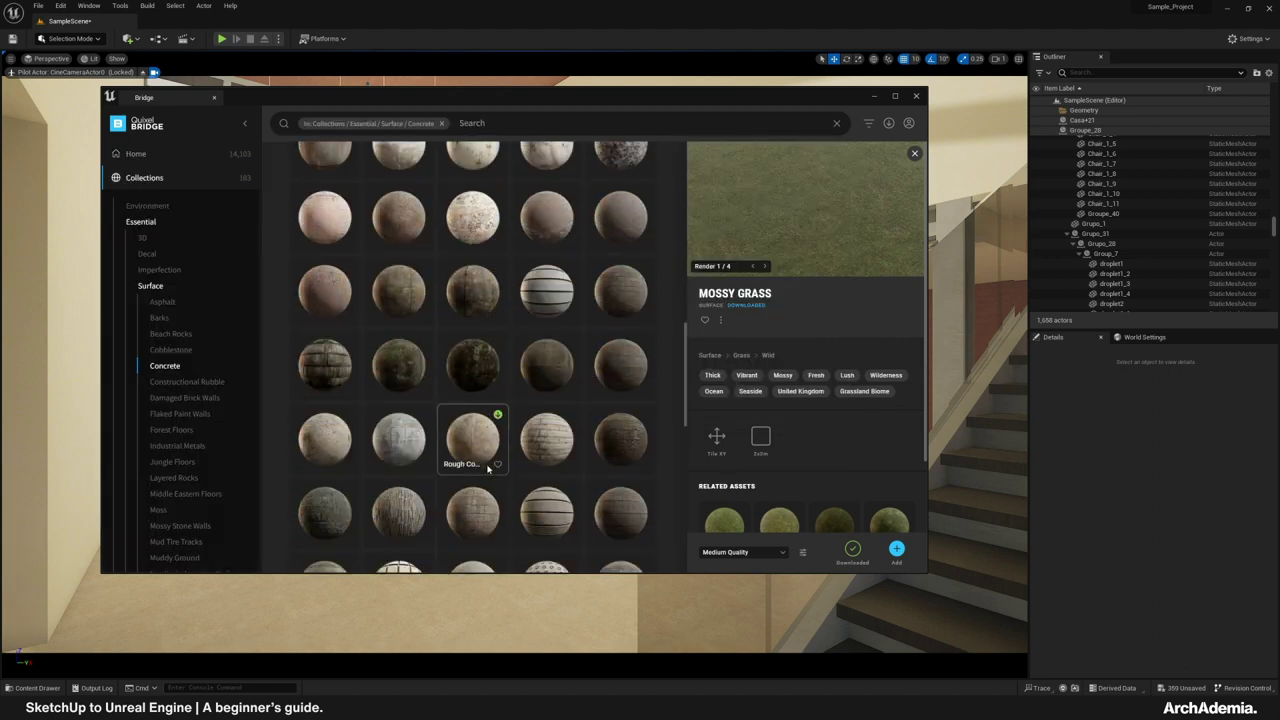
scroll(487, 467, "down", 10)
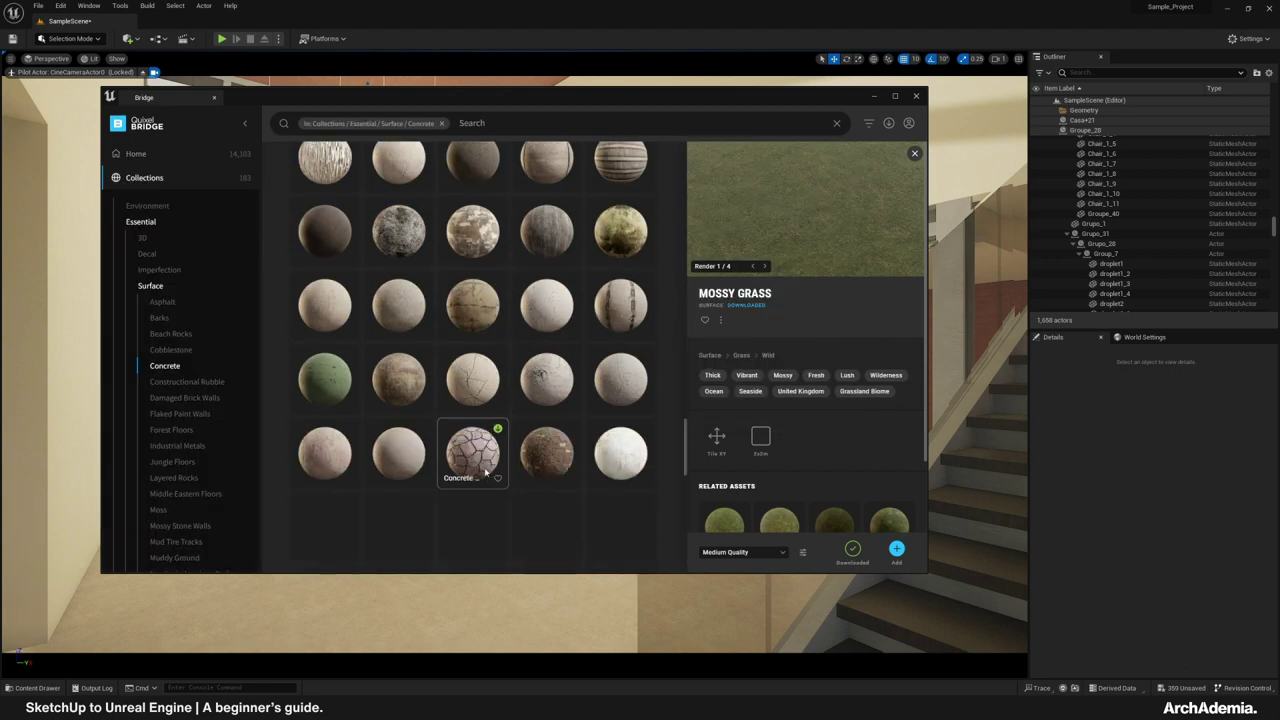
Open the Surface category of the ArchViz collection and look through its sub-collections.
left_click(145, 178)
left_click(140, 253)
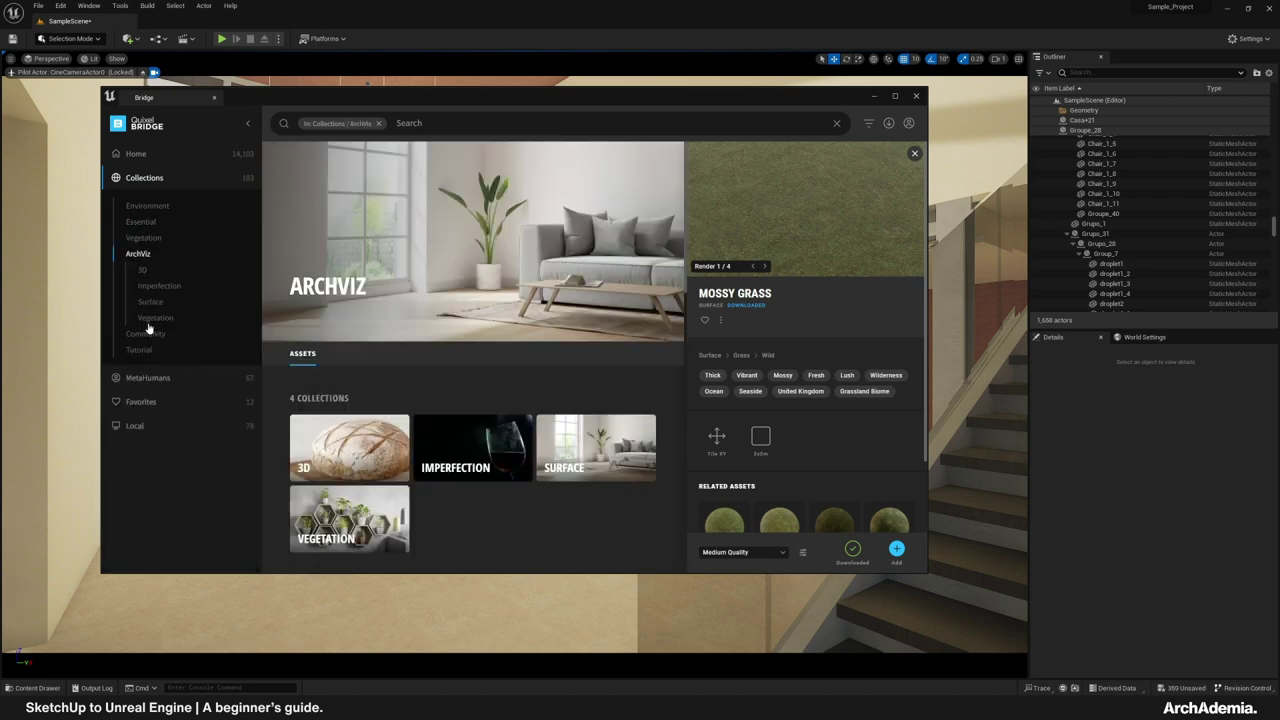
left_click(560, 458)
scroll(478, 465, "down", 2)
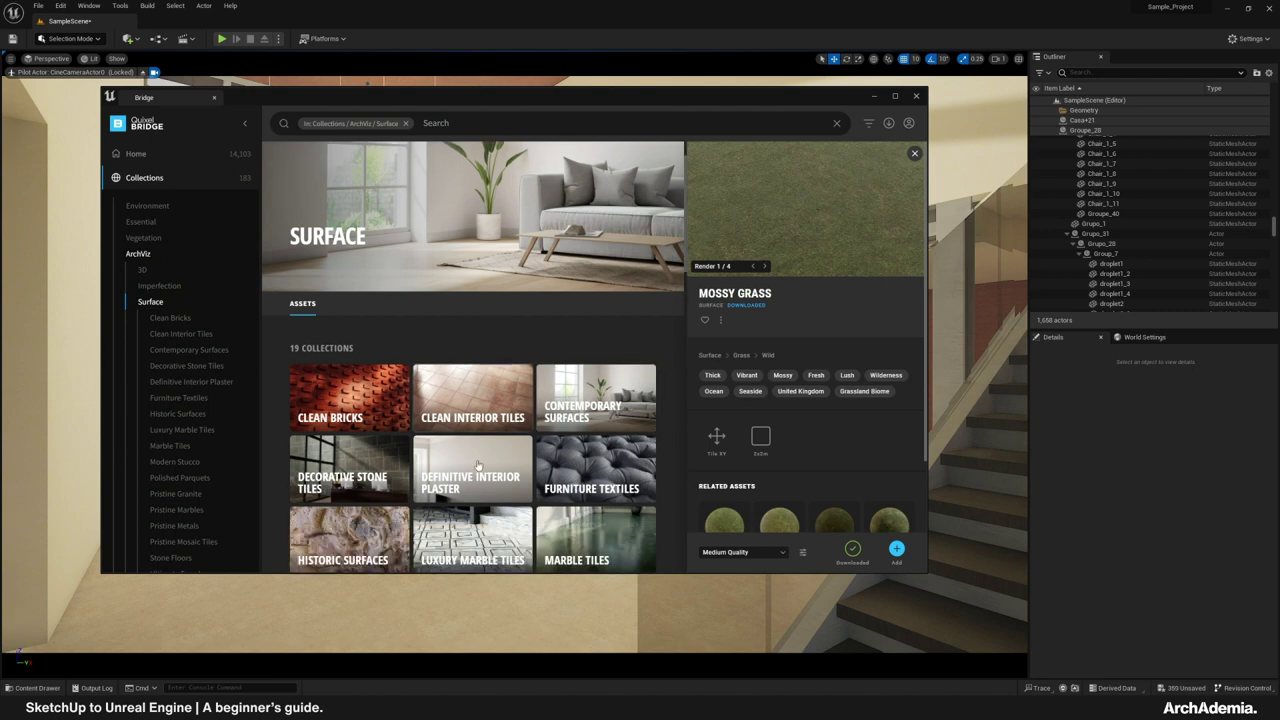
scroll(478, 465, "down", 1)
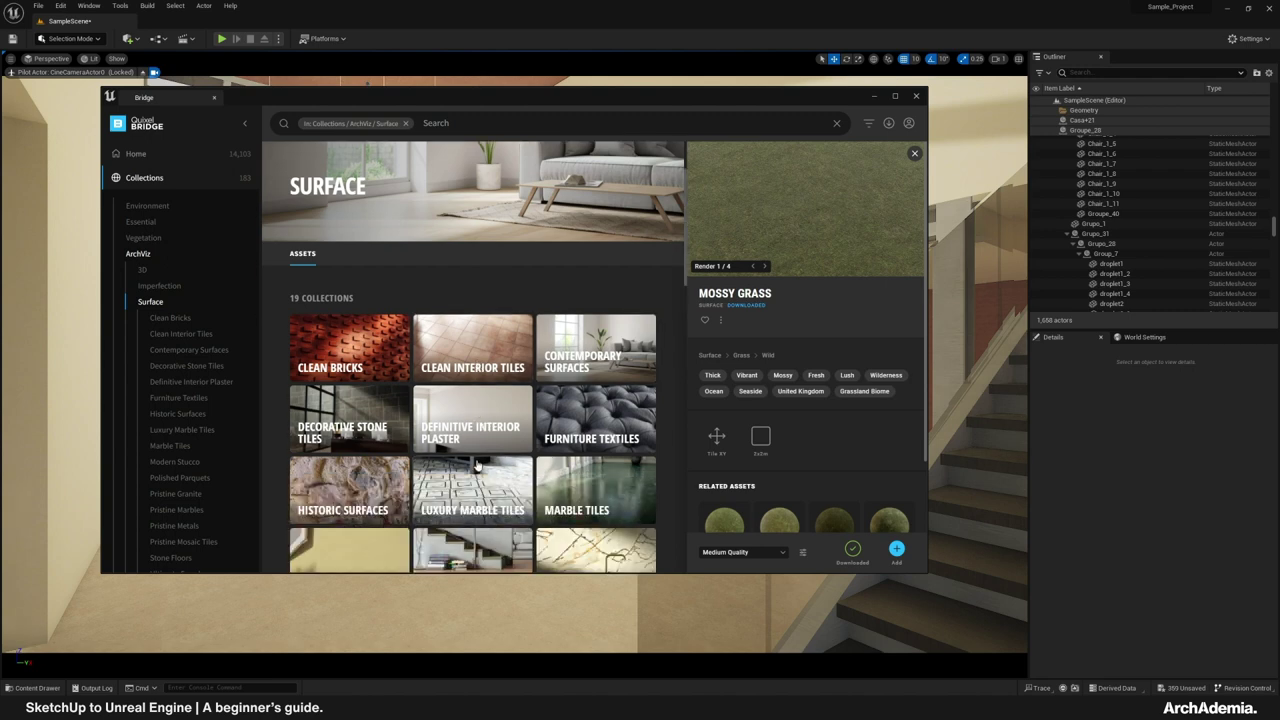
Browse the Contemporary Surfaces collection and preview the Crema Marfi Marble and Silver Wave Marble materials.
left_click(595, 357)
scroll(600, 420, "down", 3)
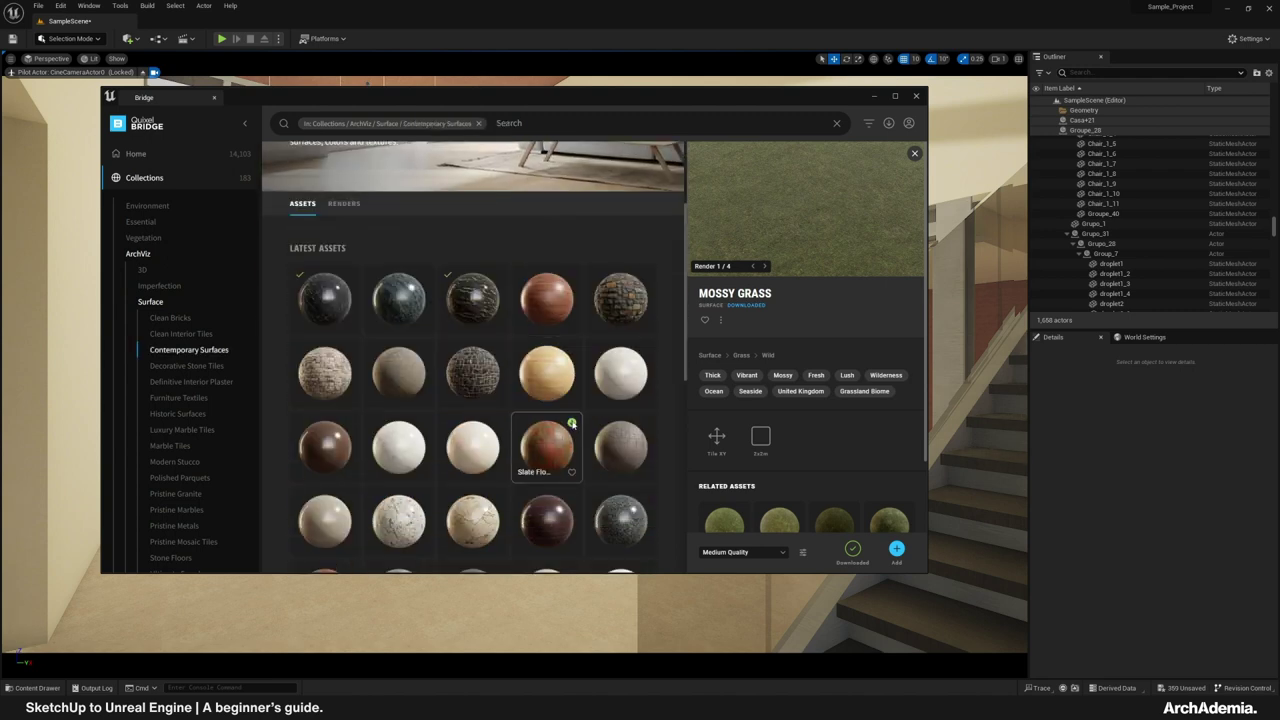
scroll(560, 380, "down", 2)
left_click(463, 355)
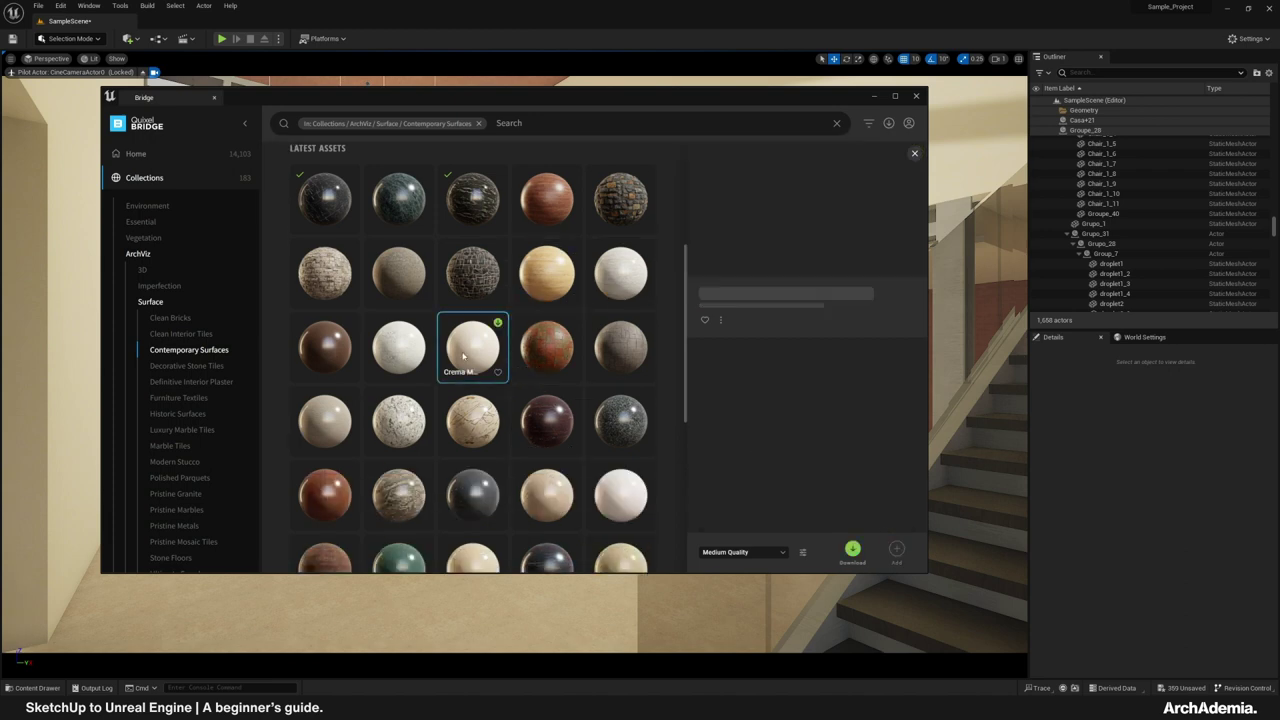
scroll(469, 362, "down", 10)
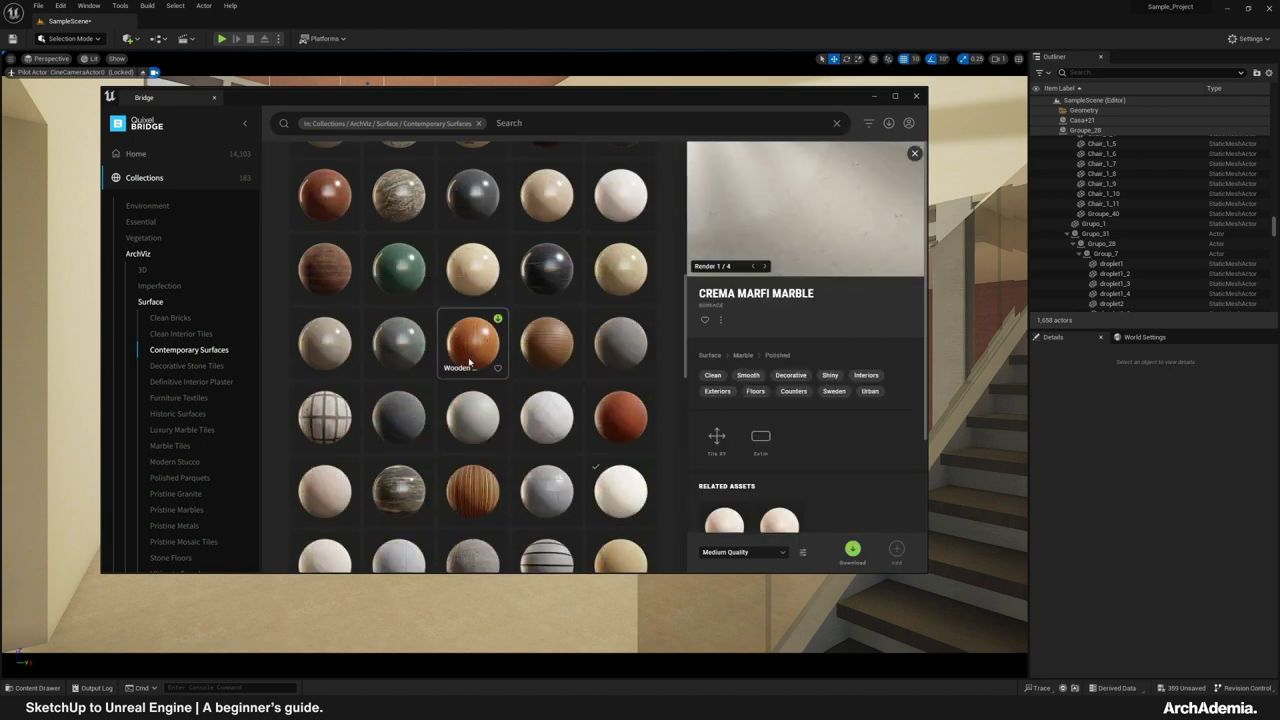
left_click(389, 204)
scroll(396, 400, "down", 10)
scroll(398, 396, "up", 15)
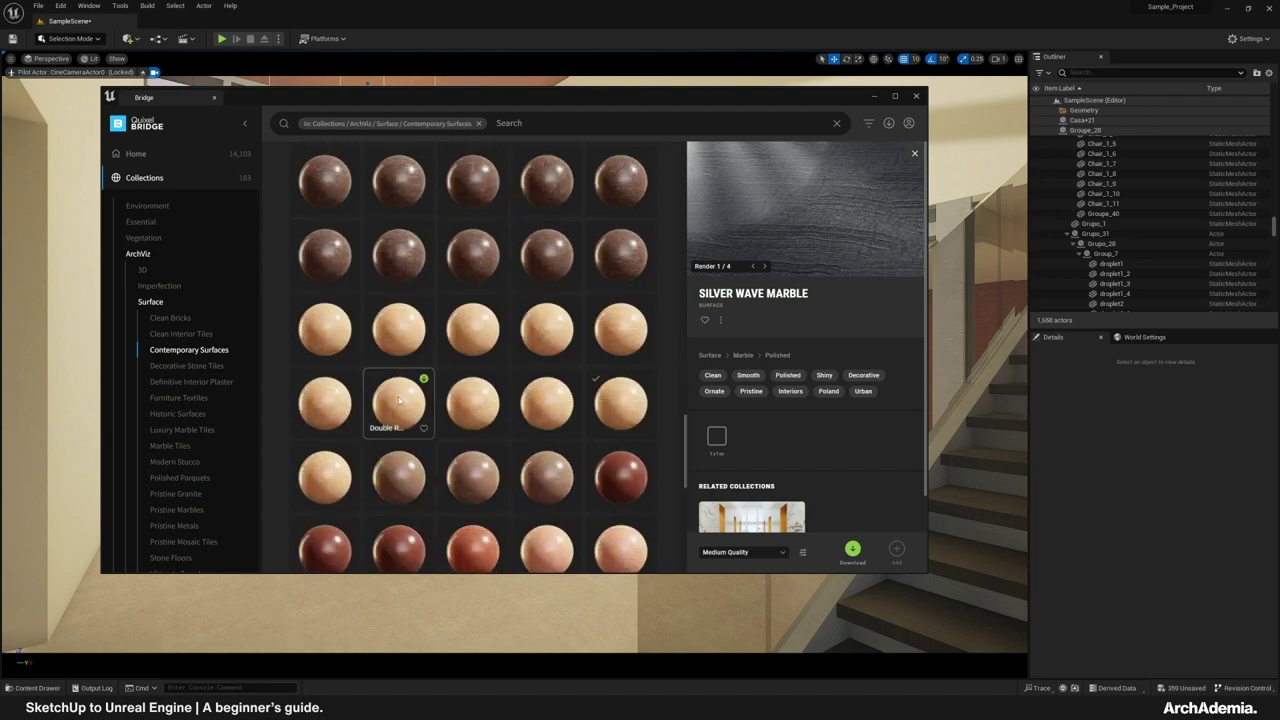
Clear the collection filter, search for "concrete" and narrow the results to the Surfaces > Concrete > Smooth category.
left_click(479, 124)
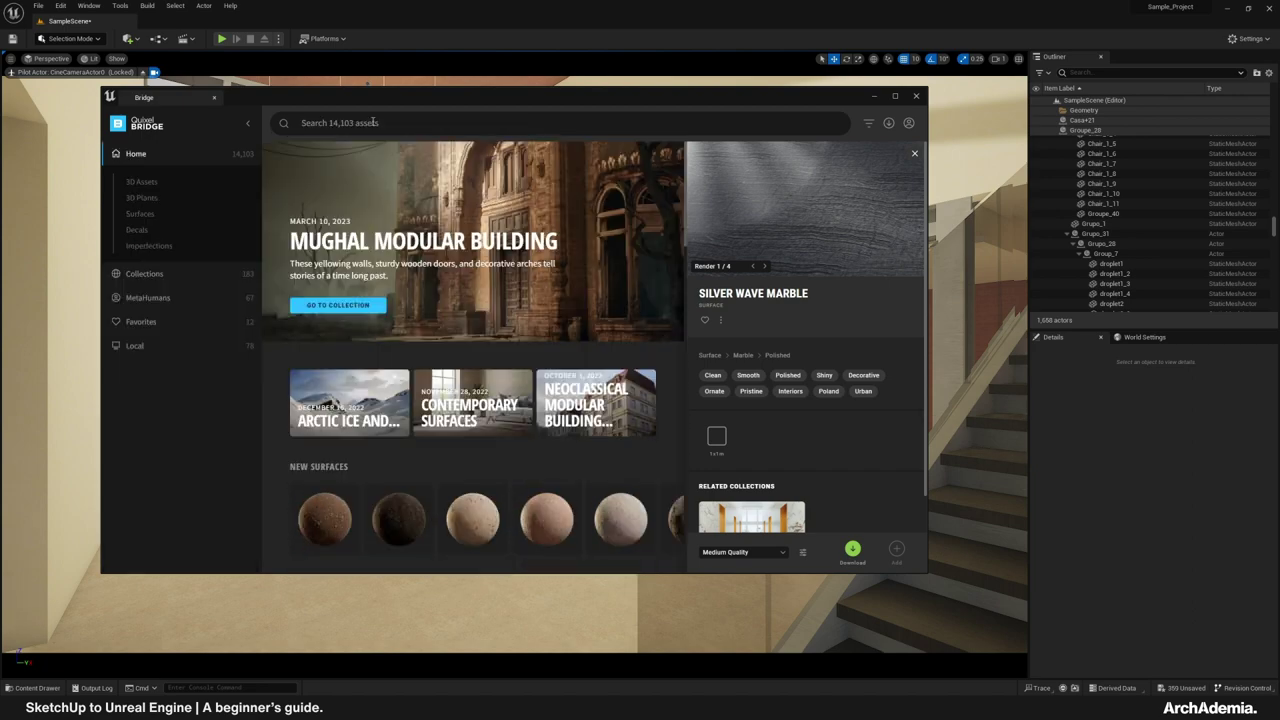
left_click(368, 122)
type("concrete")
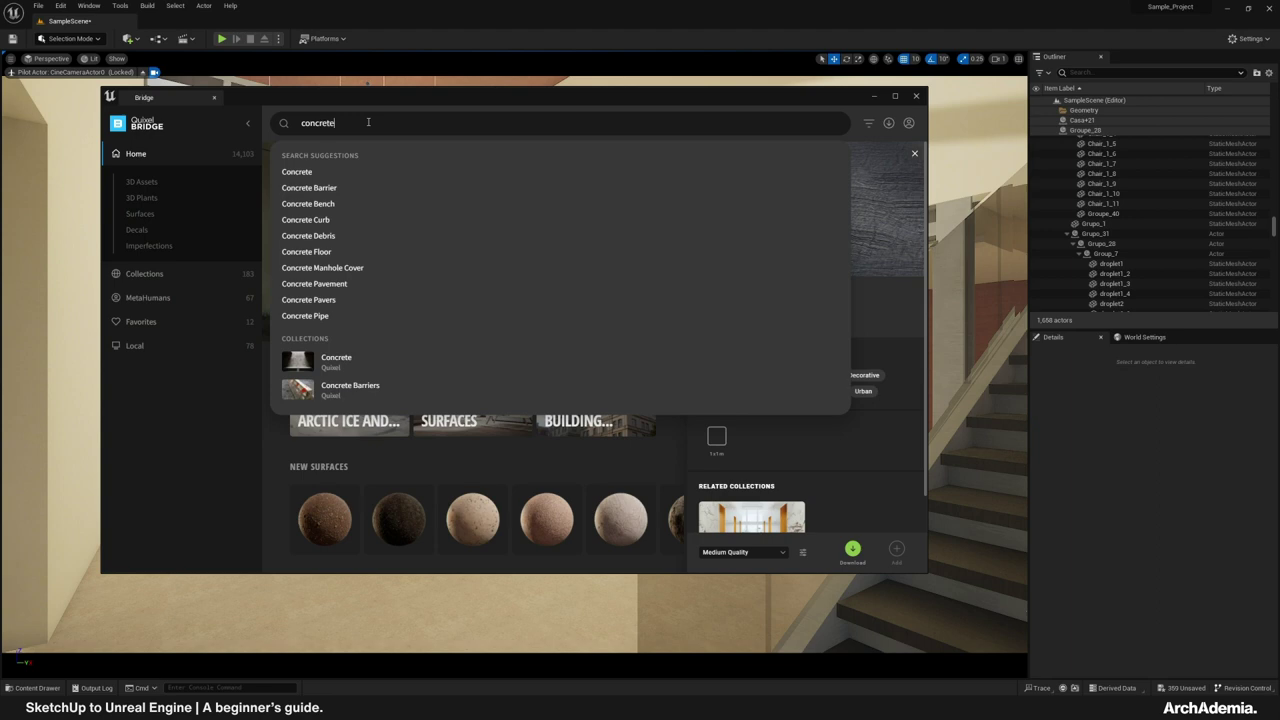
key("Return")
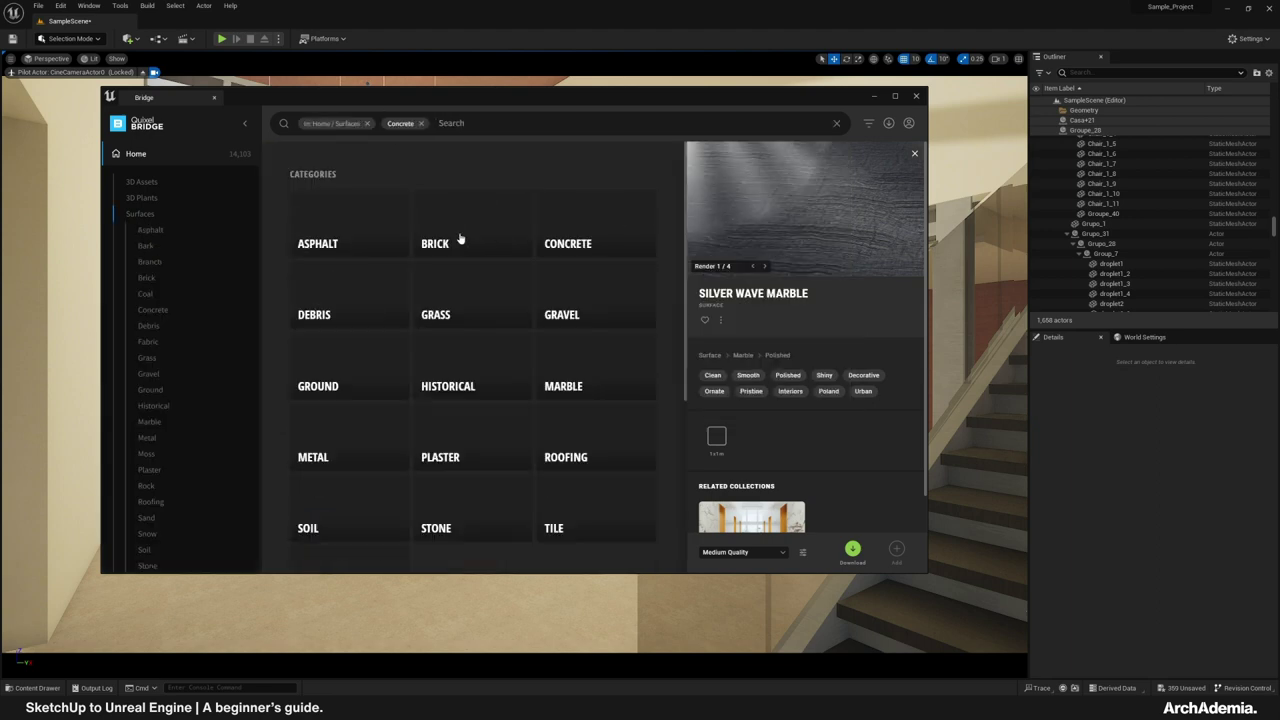
left_click(620, 218)
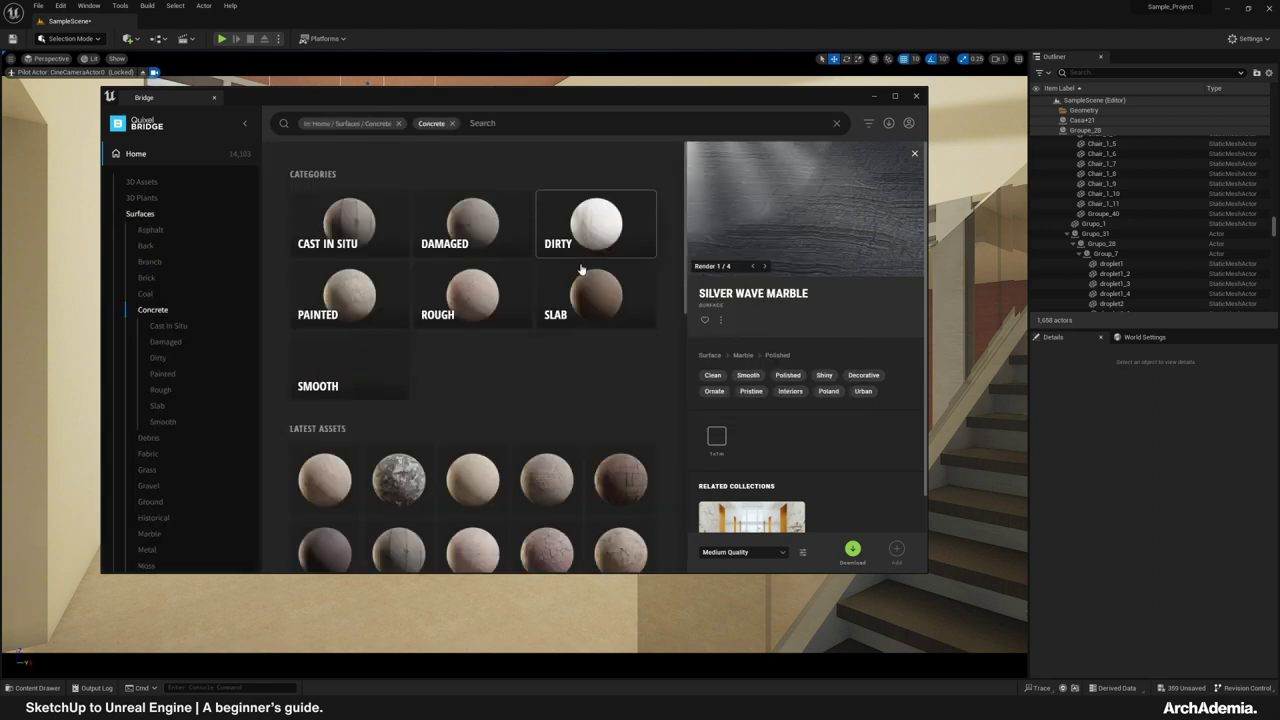
left_click(348, 354)
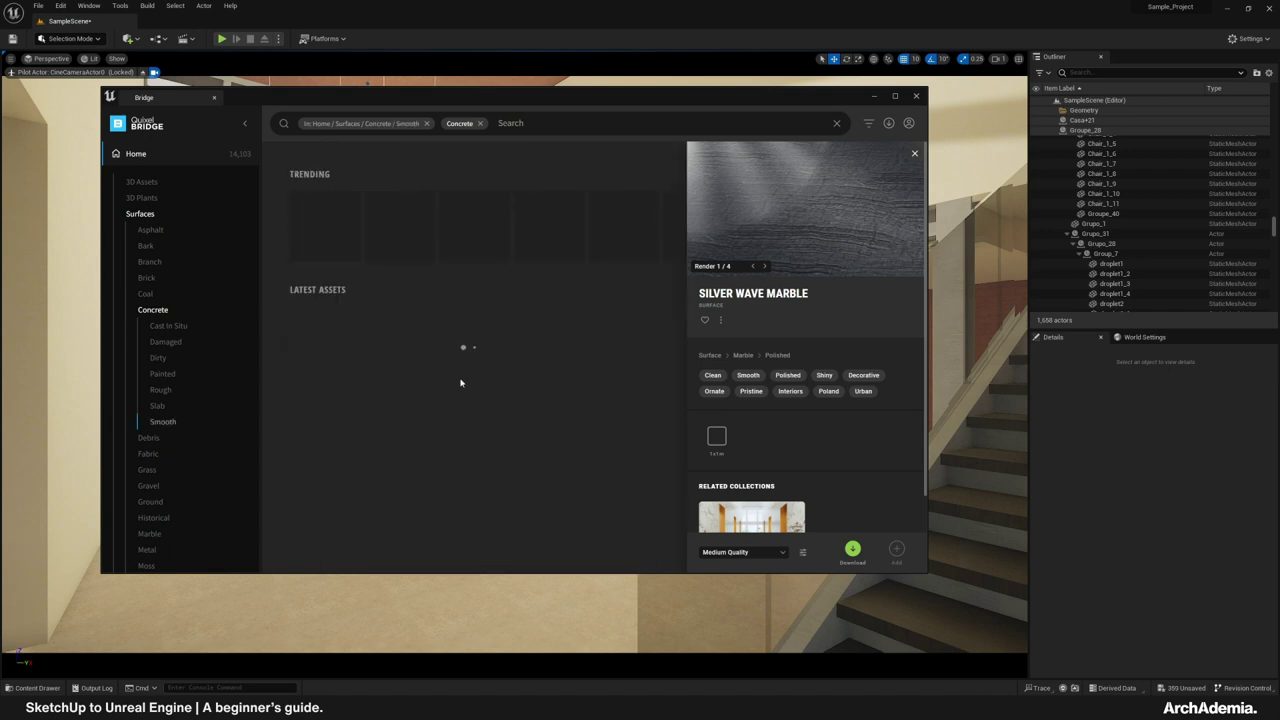
Choose the Dusty Concrete Floor surface, download it in High Quality, add it to the project and close Bridge.
left_click(336, 226)
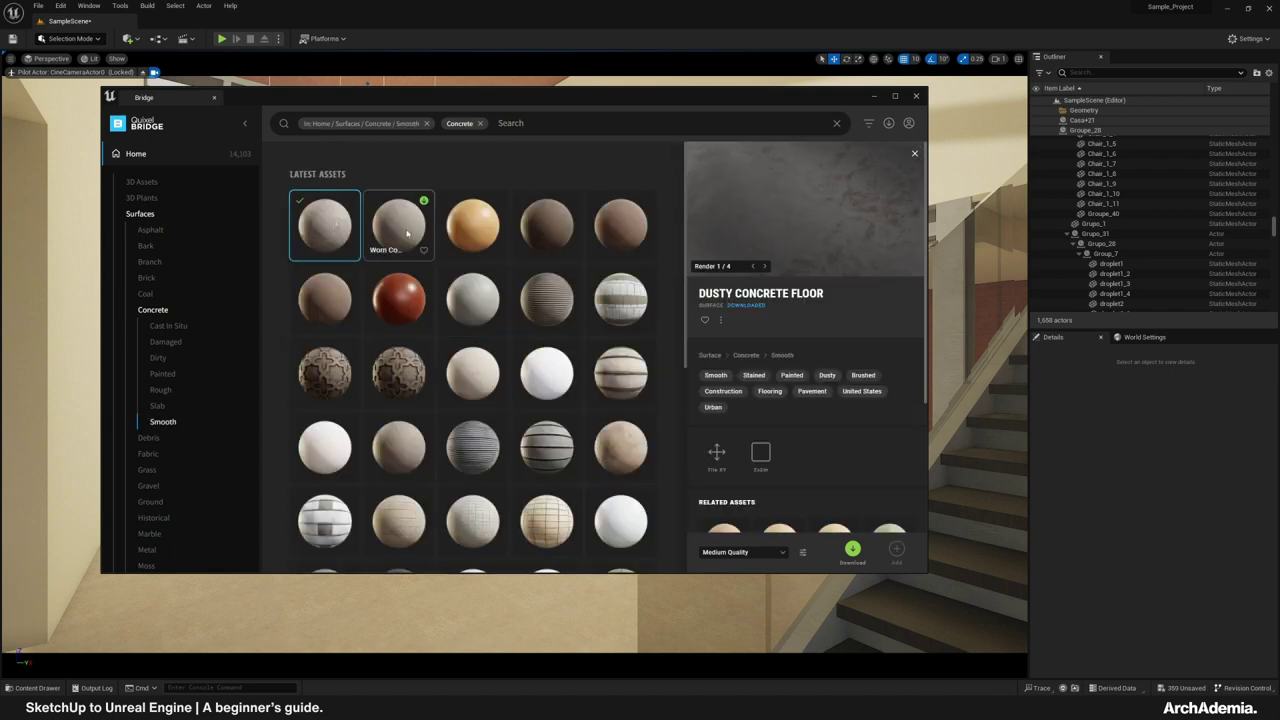
left_click(406, 233)
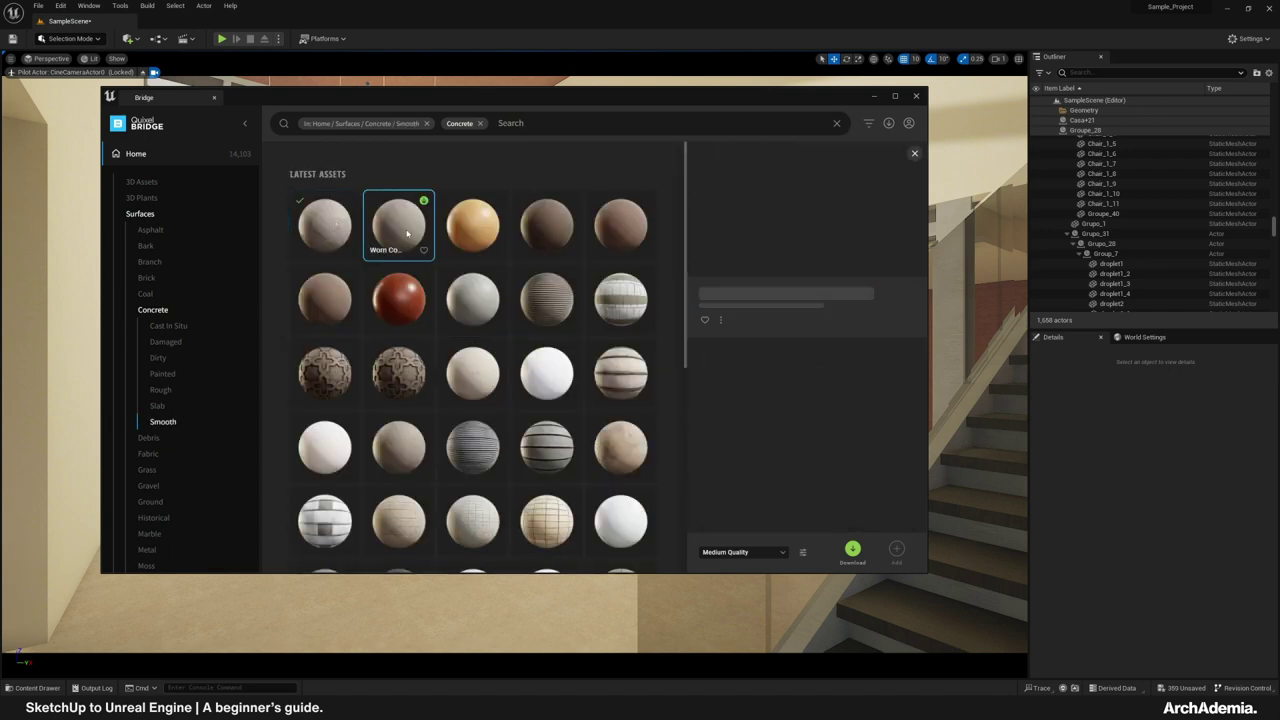
left_click(330, 232)
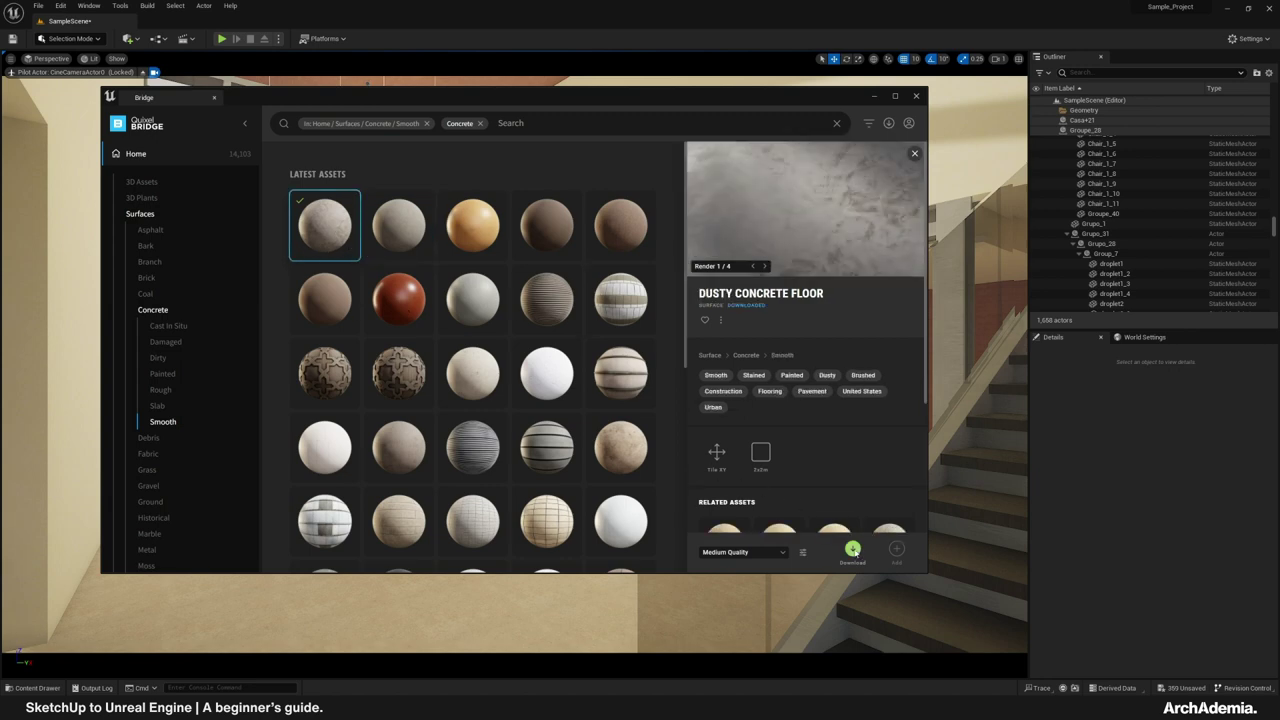
left_click(756, 554)
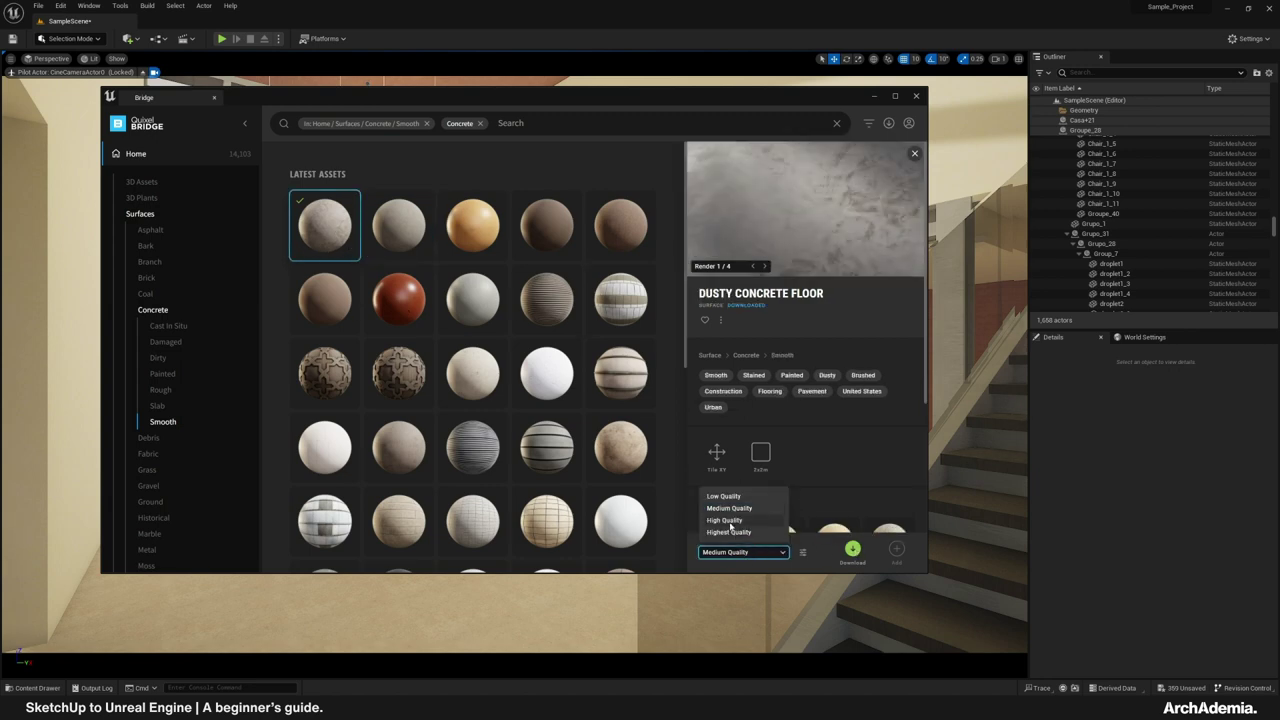
left_click(727, 520)
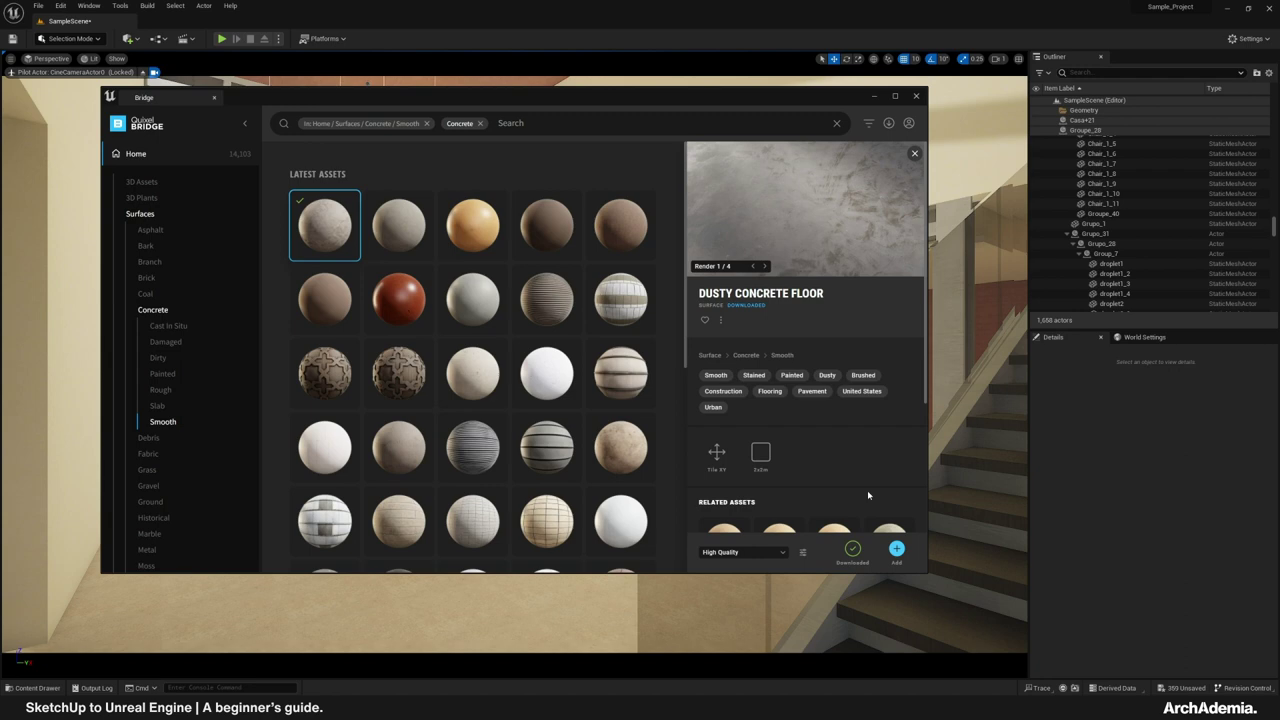
left_click(915, 96)
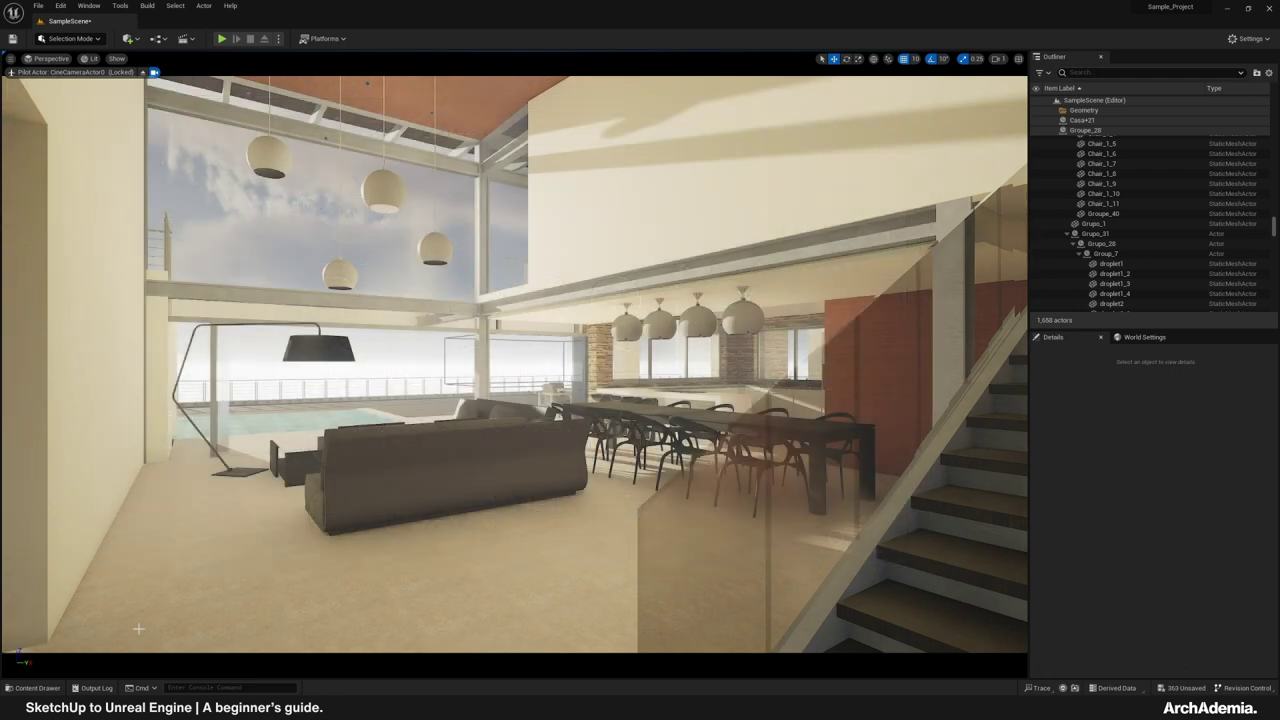
Apply the Dusty Concrete Floor material from the project's Megascans Surfaces folder to the living room floor.
left_click(37, 688)
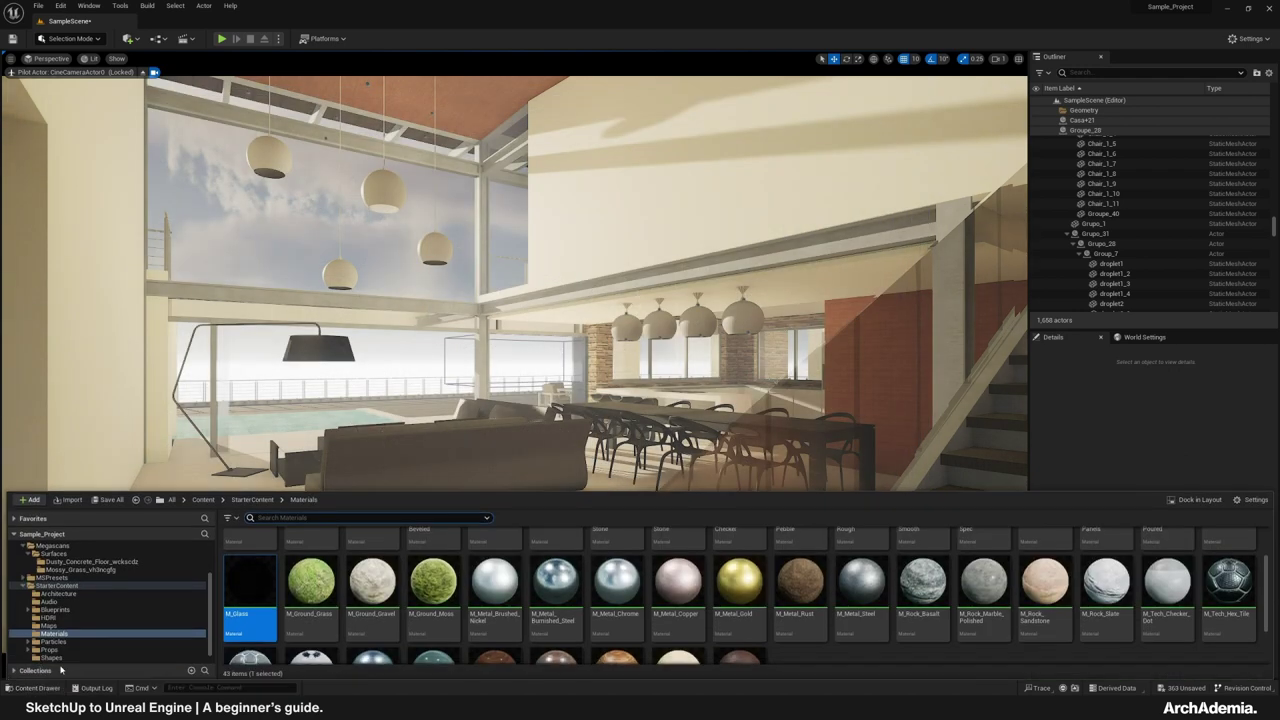
left_click(23, 586)
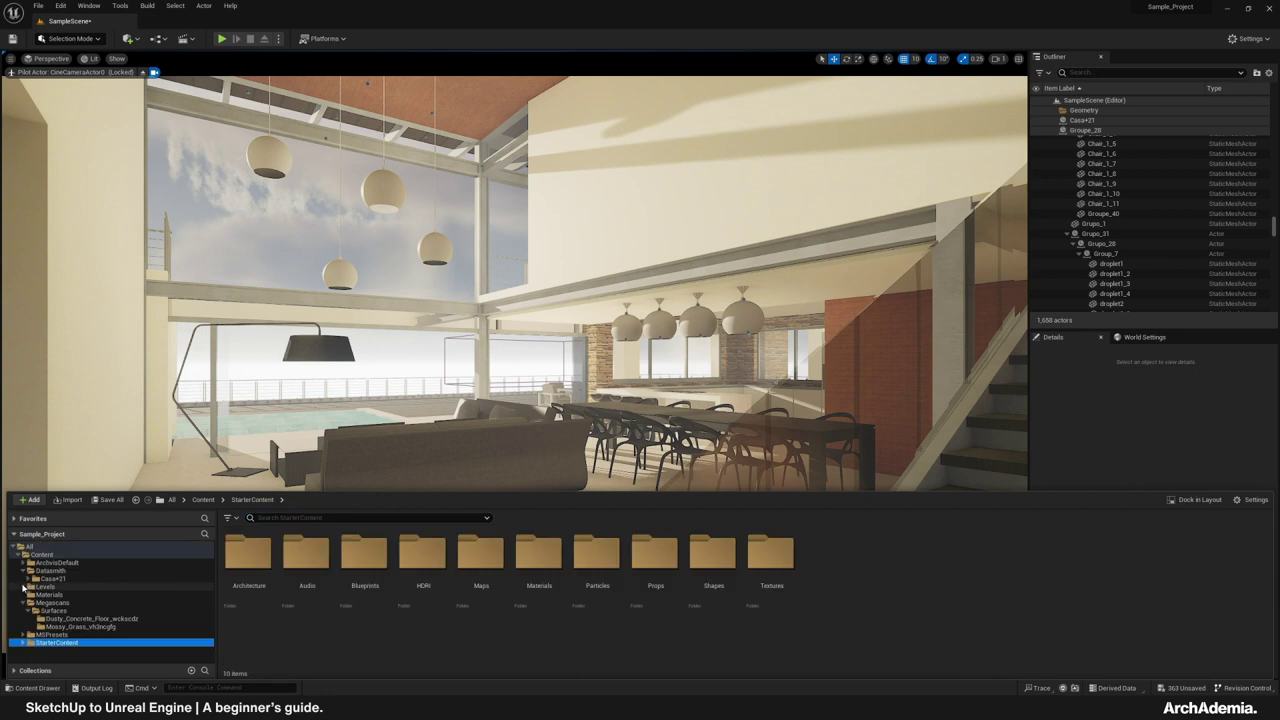
left_click(70, 619)
left_click_drag(271, 540, 461, 569)
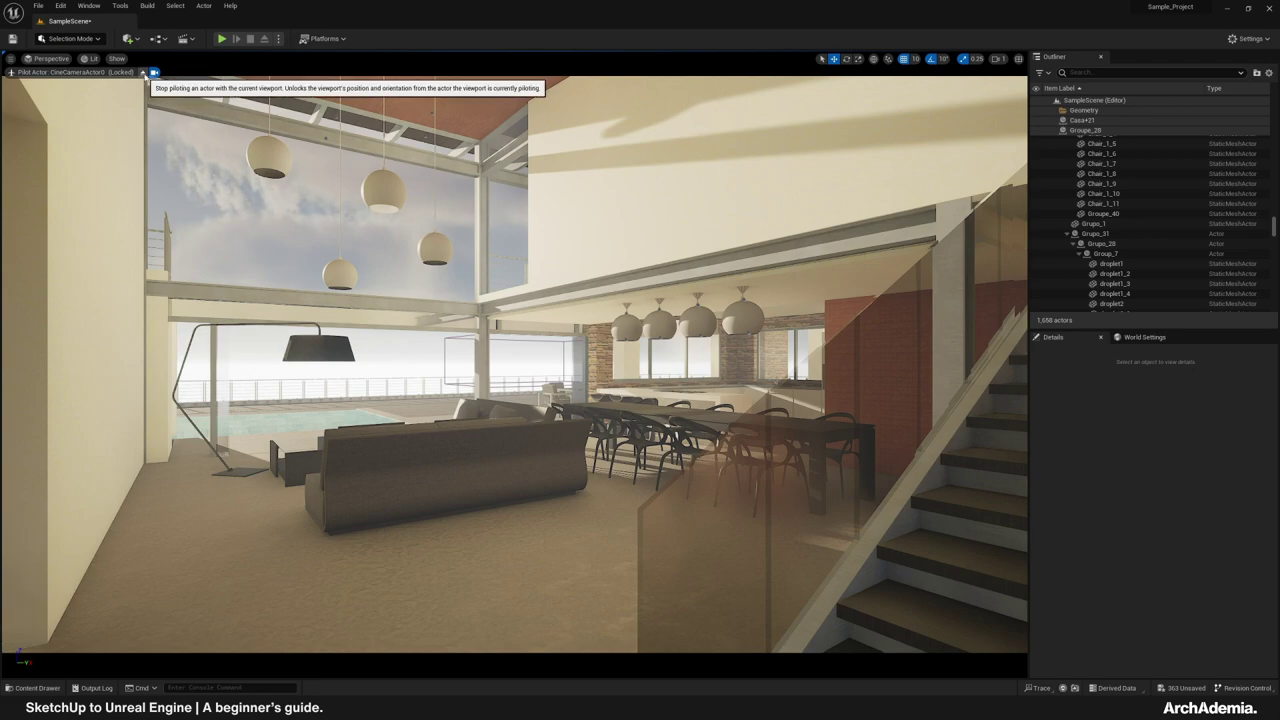
Stop piloting the CineCameraActor and select the floor beside the sofa at close range.
left_click(143, 72)
right_click_drag(420, 391, 430, 420)
scroll(480, 423, "up", 5)
left_click(363, 443)
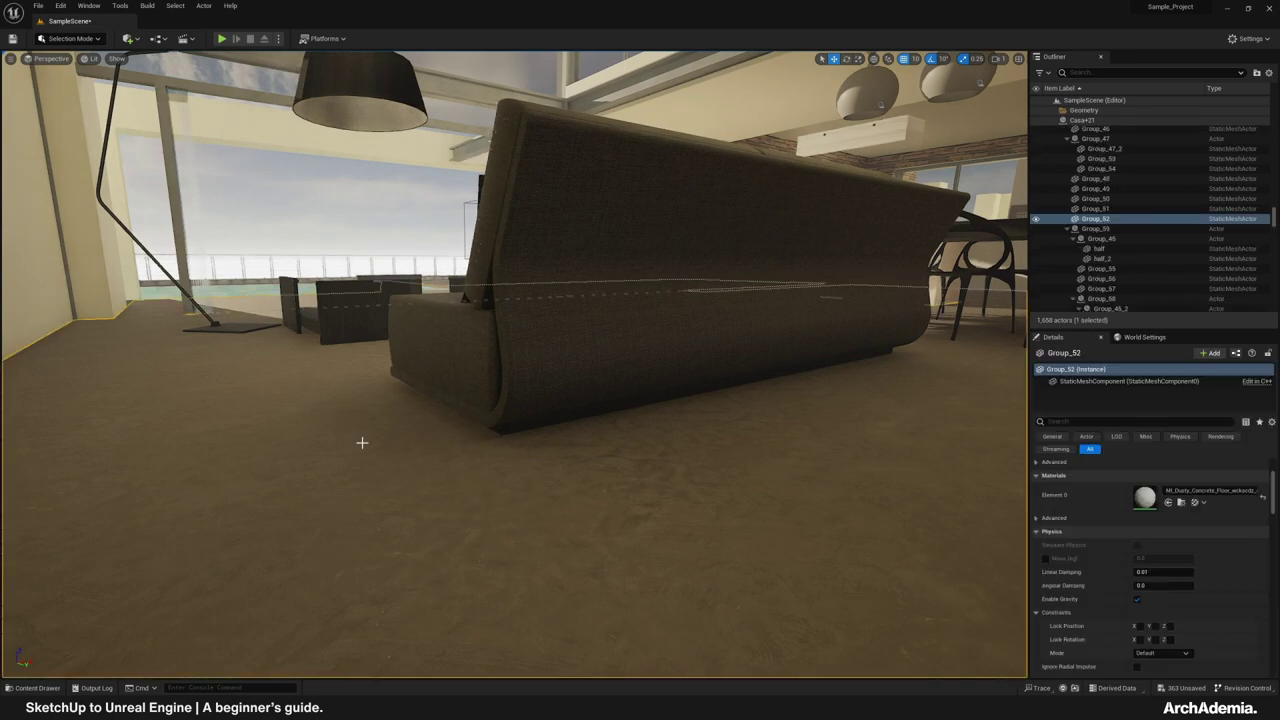
Open the Dusty Concrete Floor material instance, enable the Tiling/Offset override and set Tiling X and Tiling Y to 0.7.
left_click(35, 688)
double_click(249, 562)
left_click_drag(416, 129, 448, 157)
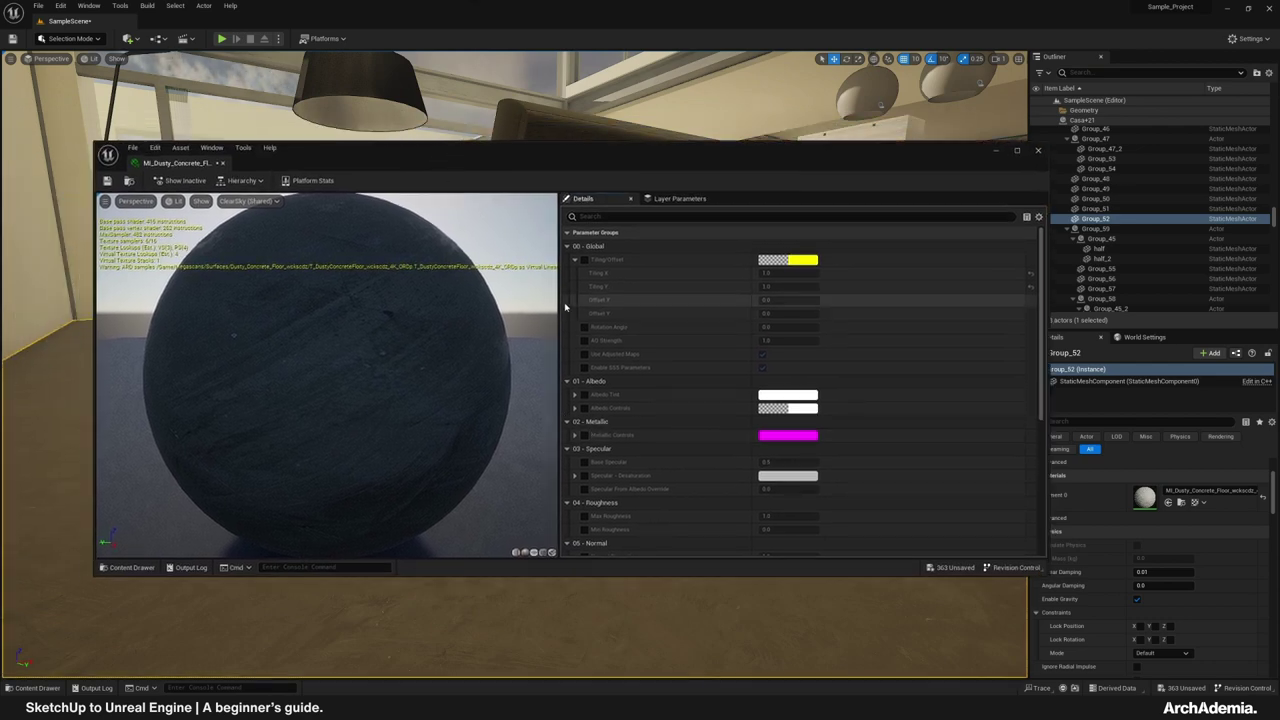
left_click(585, 259)
type("0.7")
key("Return")
type("7")
key("Return")
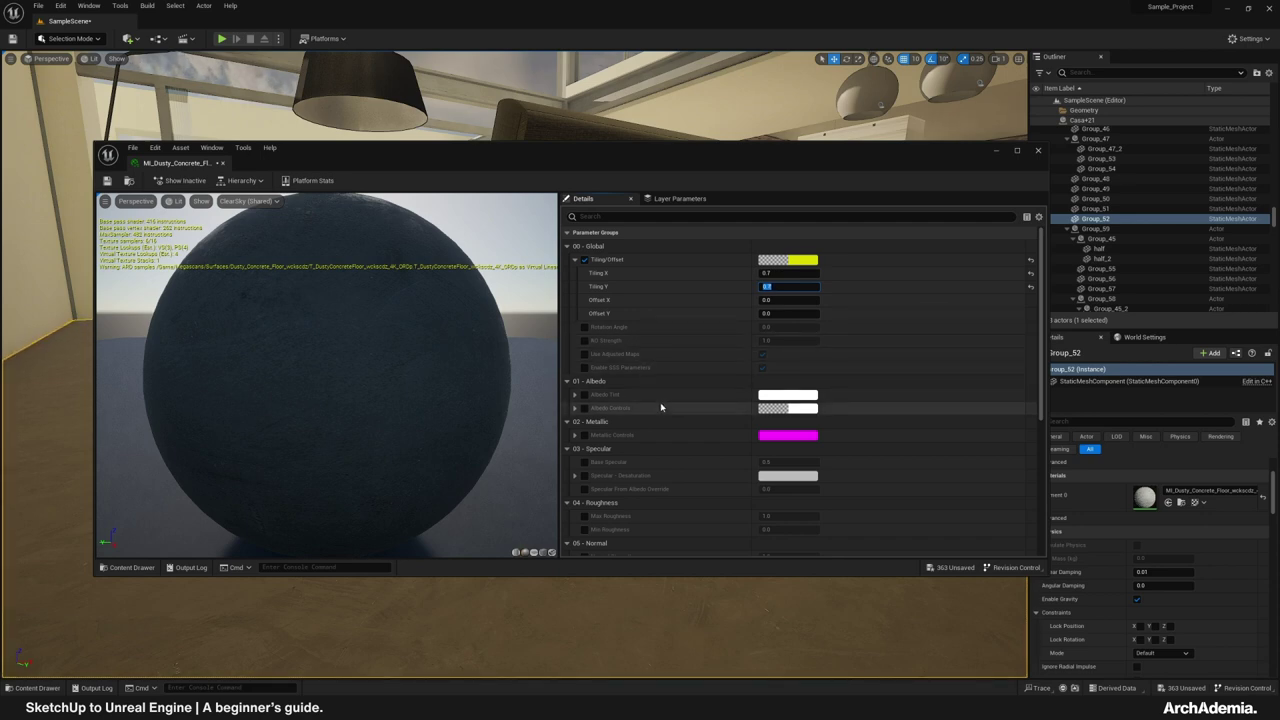
Enable the Max Roughness and Min Roughness overrides in the concrete floor material and set Max Roughness to 0.4.
scroll(631, 450, "down", 2)
scroll(631, 452, "down", 1)
left_click(585, 436)
left_click(585, 450)
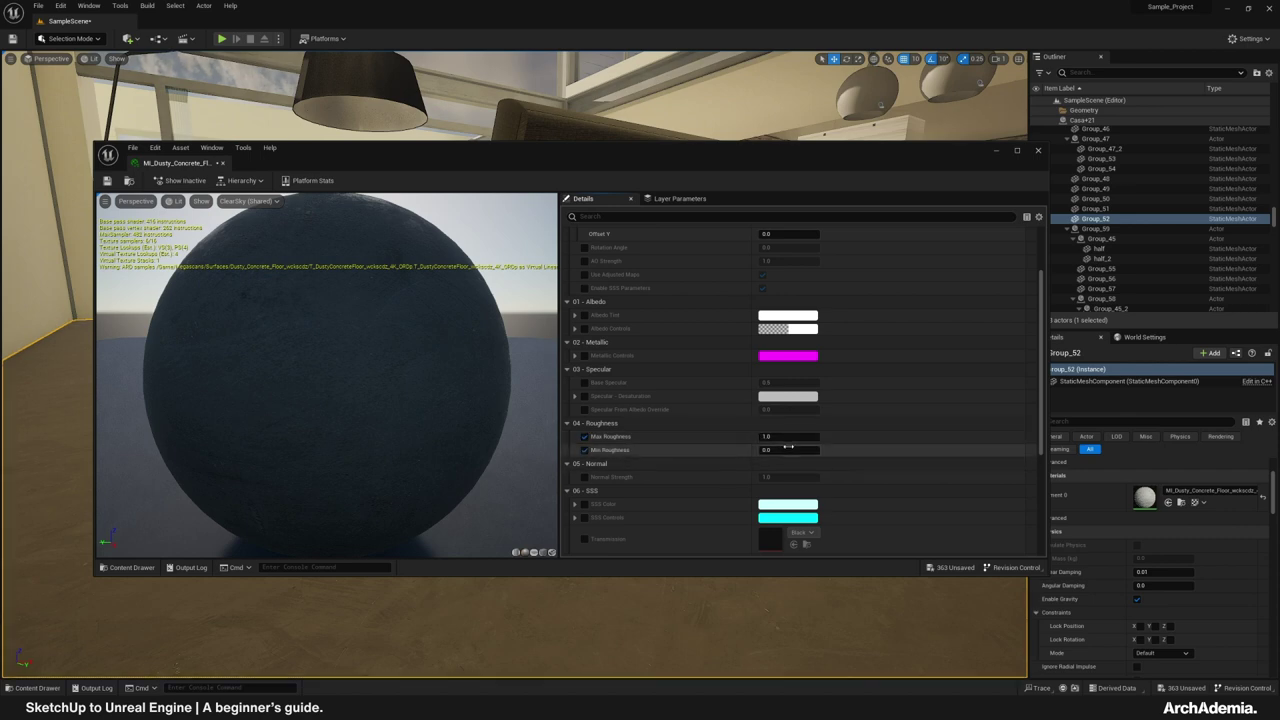
type("0.4")
key("Return")
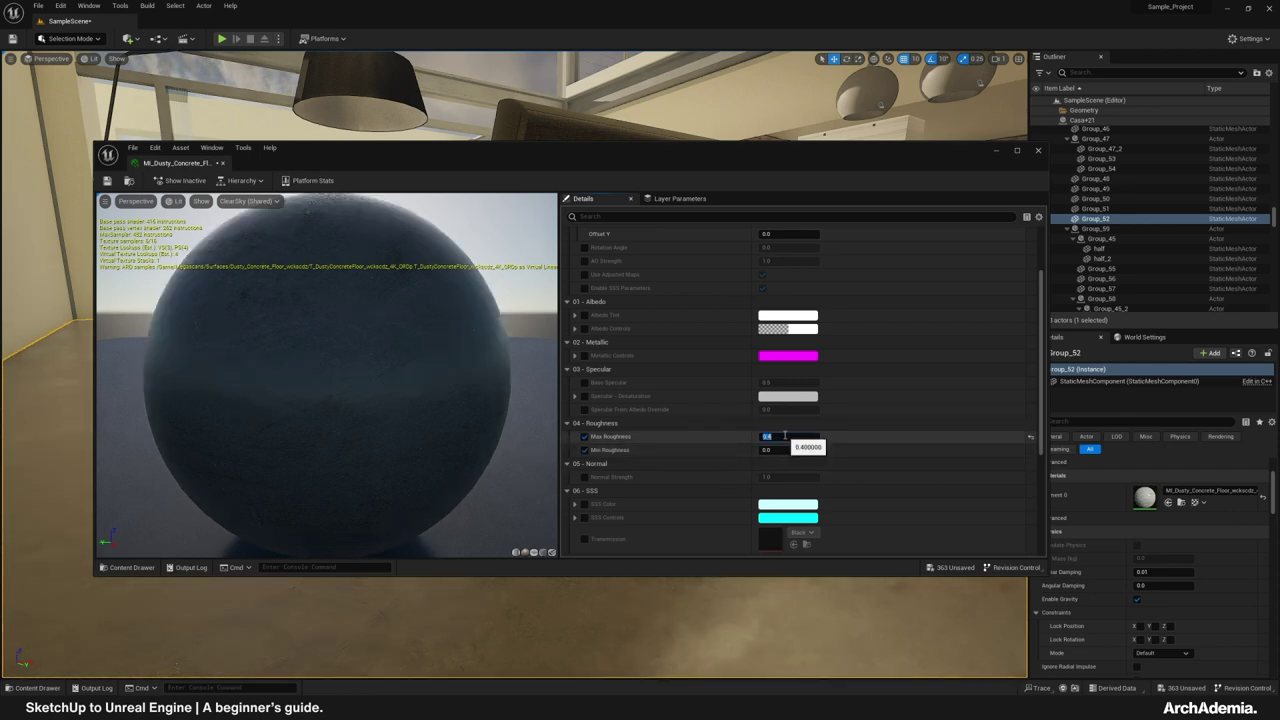
Check the floor's reflections beside the sofa, set Max Roughness to 0.1, save the concrete material instance and close it.
left_click_drag(343, 155, 871, 238)
key("q")
right_click_drag(480, 390, 482, 317)
key("q")
key("e")
key("q")
key("e")
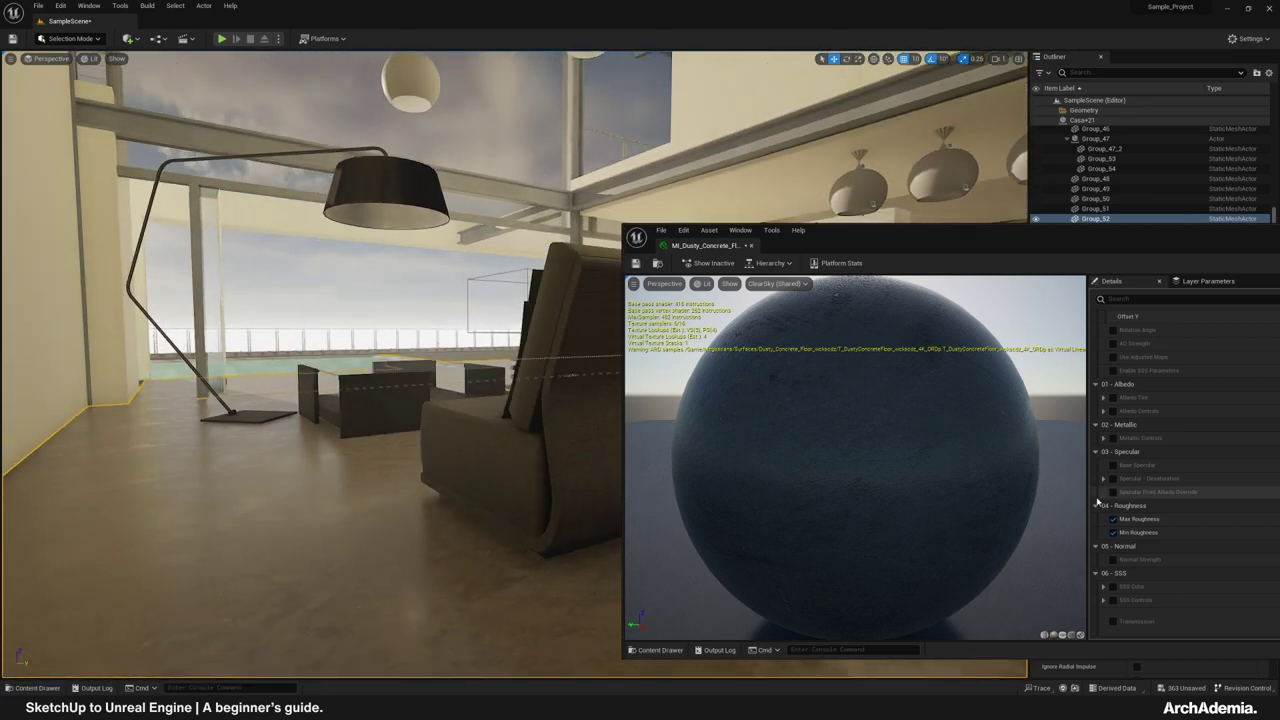
left_click_drag(1085, 247, 620, 233)
left_click(845, 506)
type(".1")
key("Return")
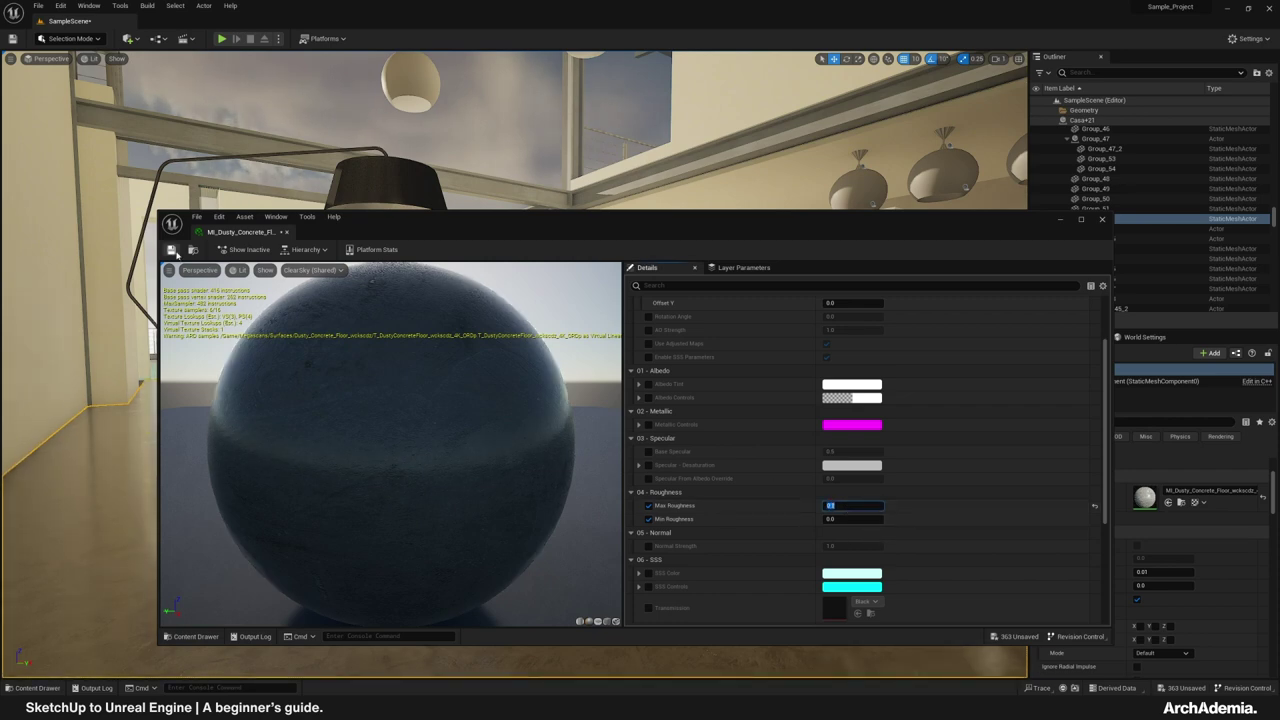
left_click(1102, 219)
Return the viewport to the CineCameraActor0 view of the living room.
right_click_drag(512, 450, 512, 450)
key("d")
left_click(47, 58)
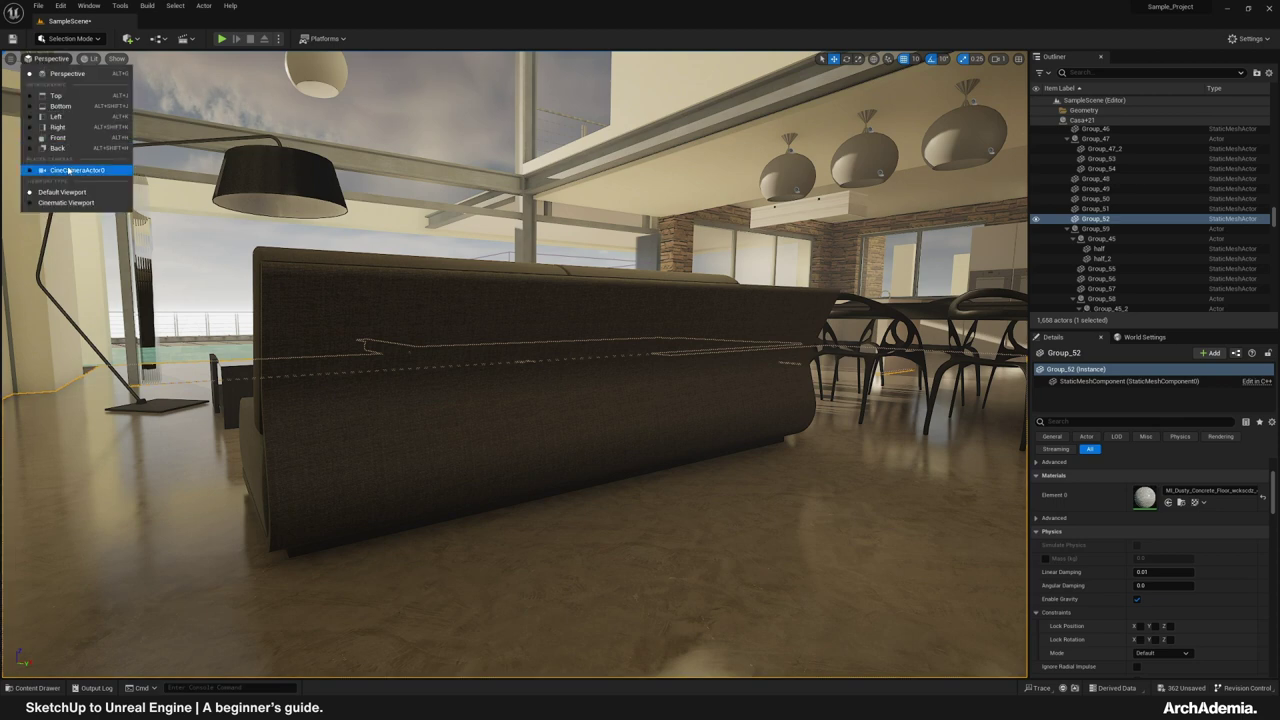
left_click(64, 171)
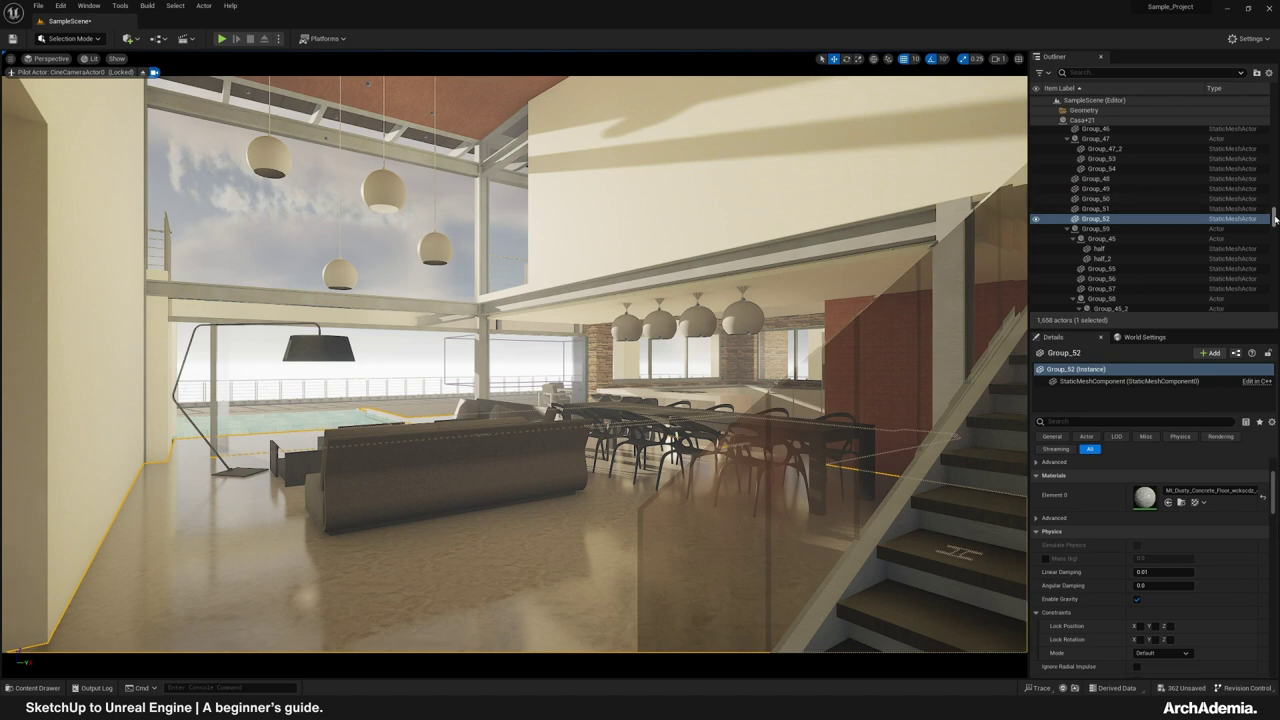
Collapse the Geometry folder, select ExponentialHeightFog0 and enable its Volumetric Fog.
scroll(1070, 150, "up", 10)
left_click(1056, 130)
left_click(1056, 120)
left_click(1105, 140)
scroll(1100, 530, "up", 4)
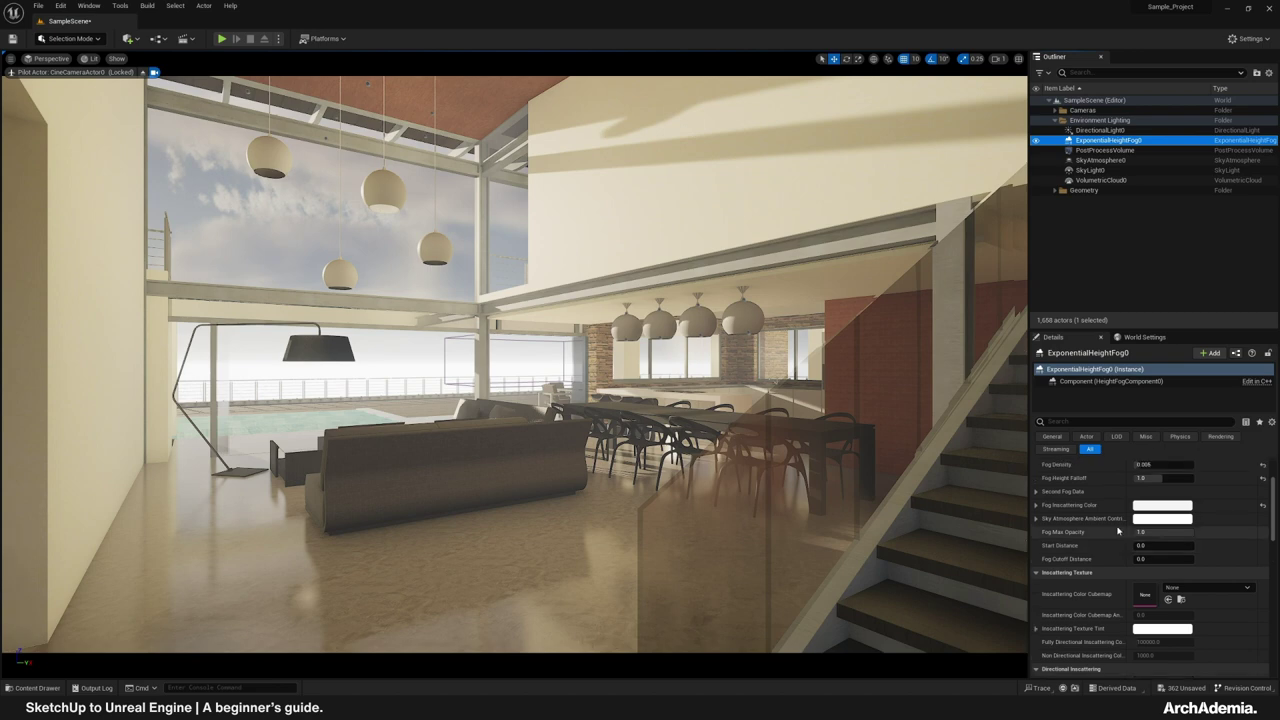
scroll(1098, 531, "down", 8)
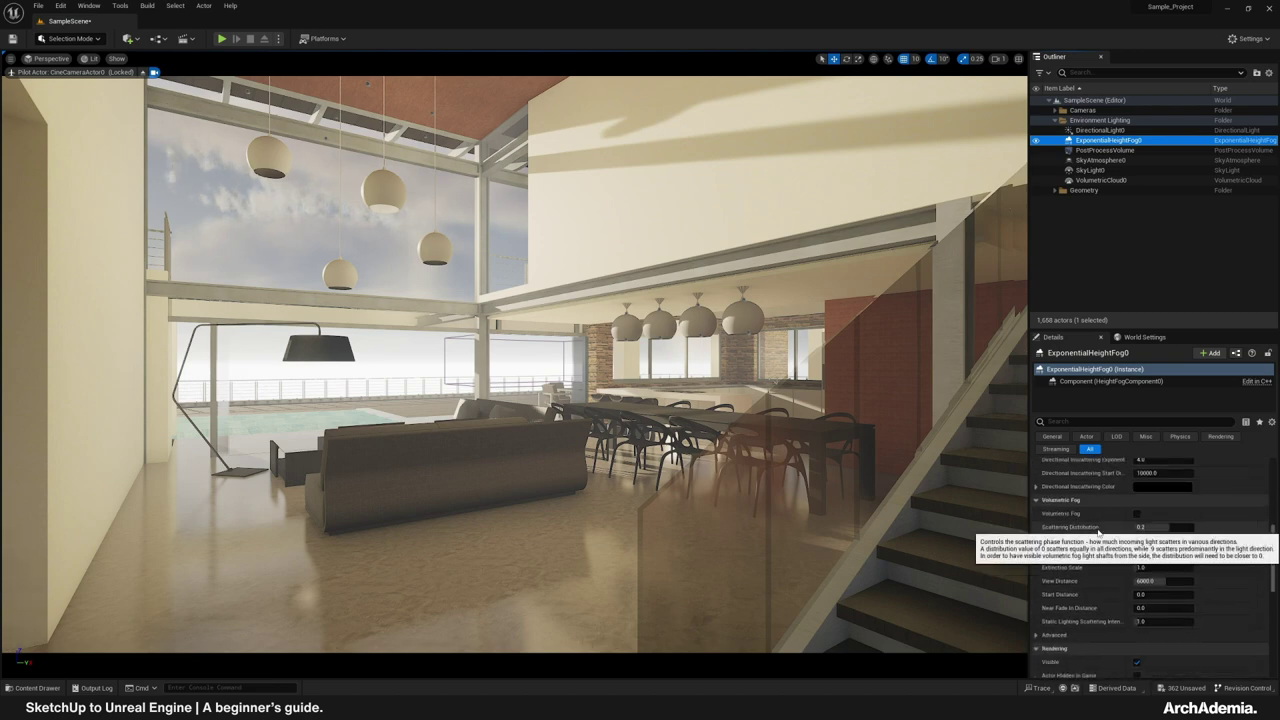
left_click(1137, 546)
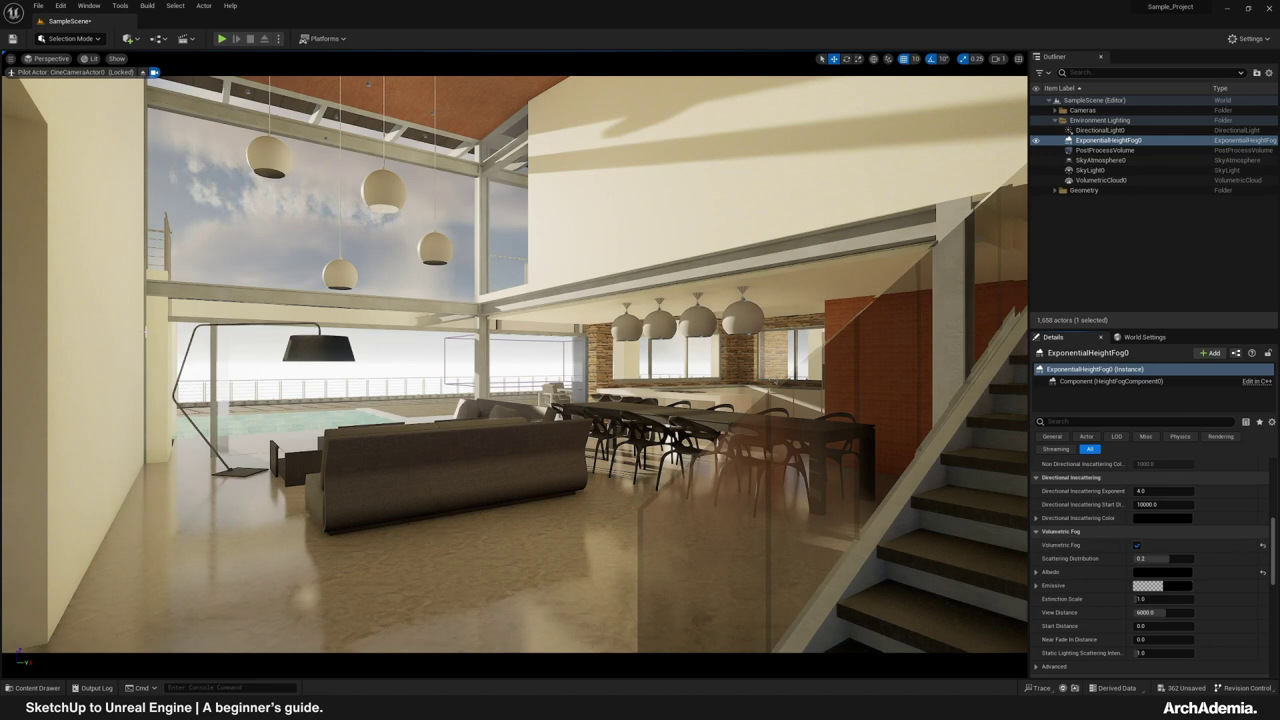
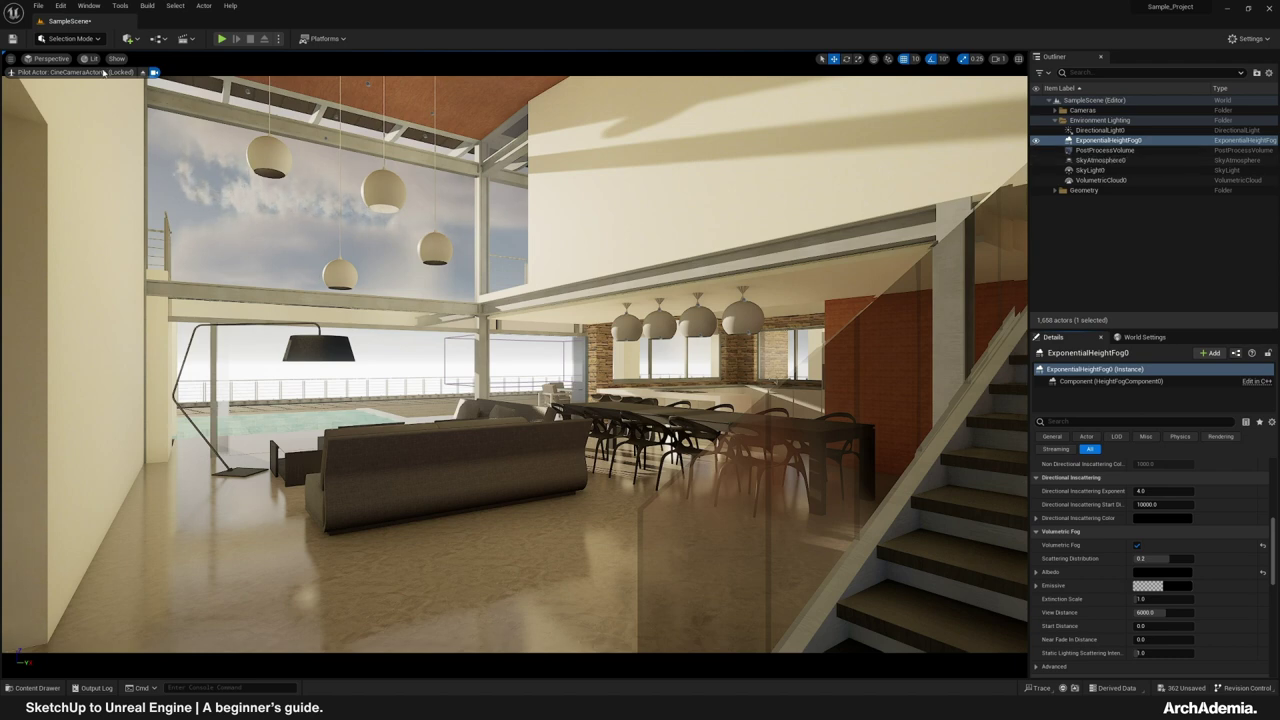
Open Quixel Bridge and browse to the Surface group of the ArchViz collections.
left_click(127, 38)
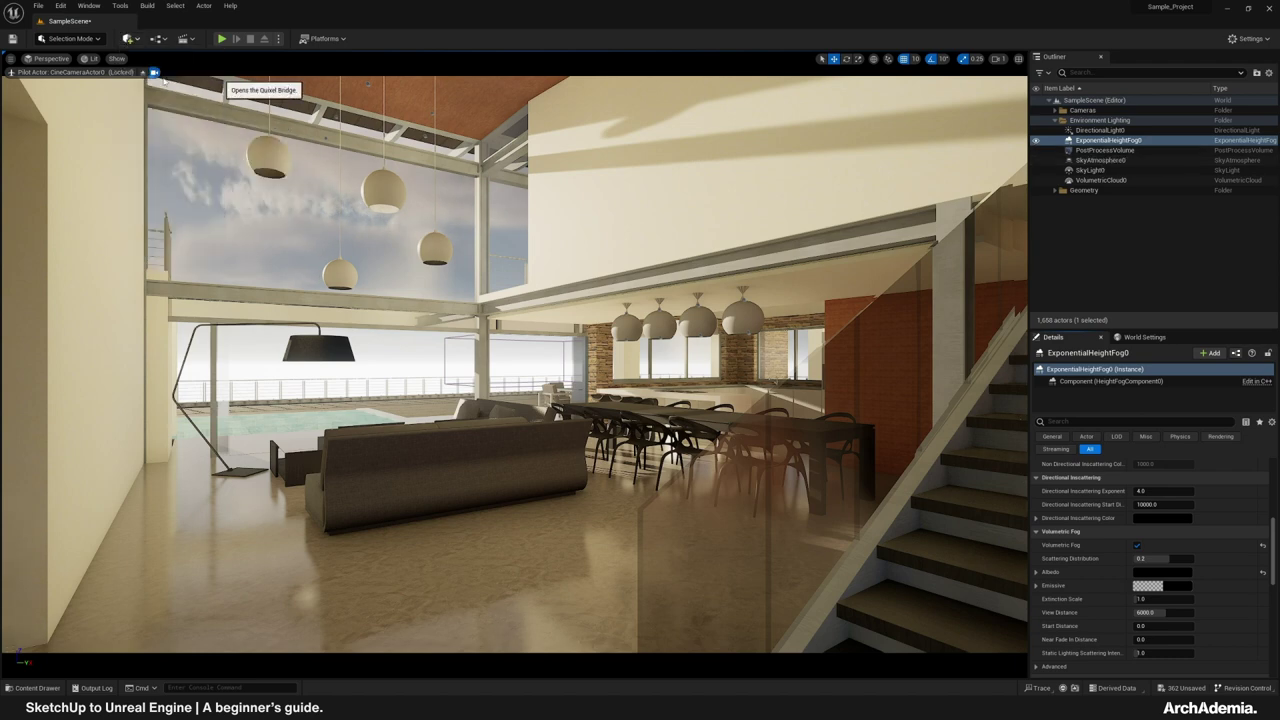
left_click(167, 75)
left_click_drag(318, 97, 427, 158)
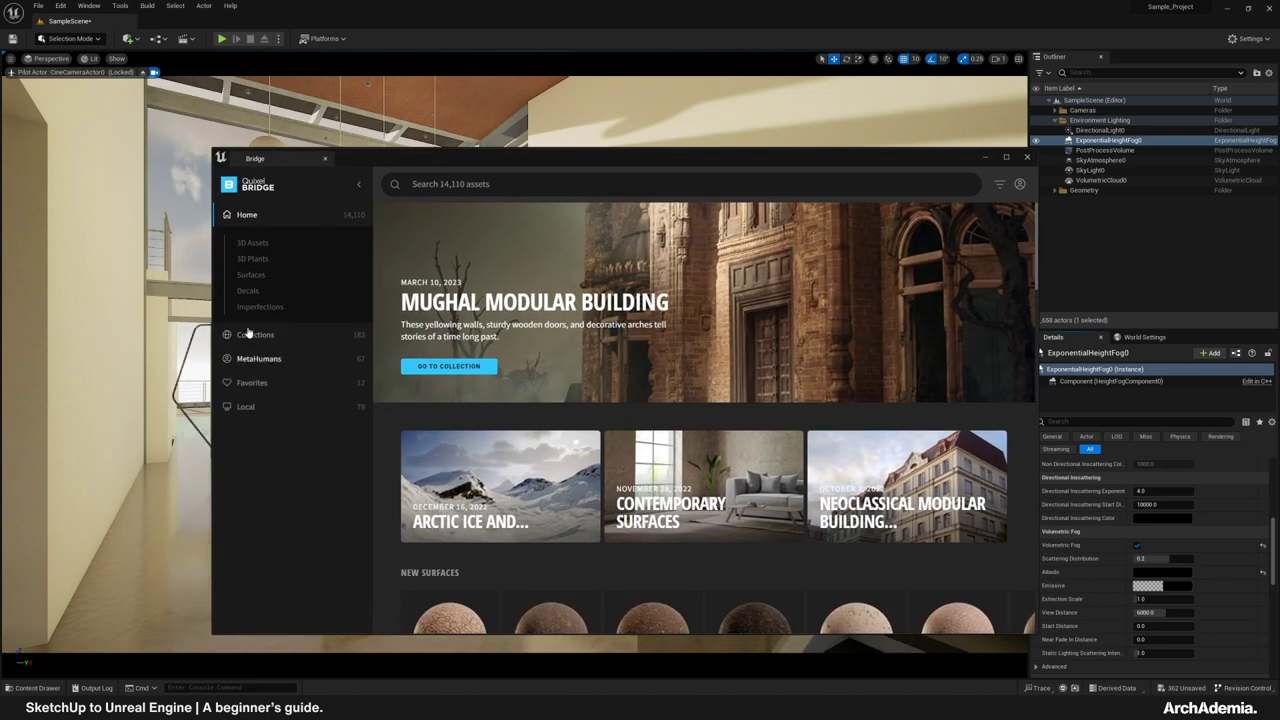
left_click(253, 338)
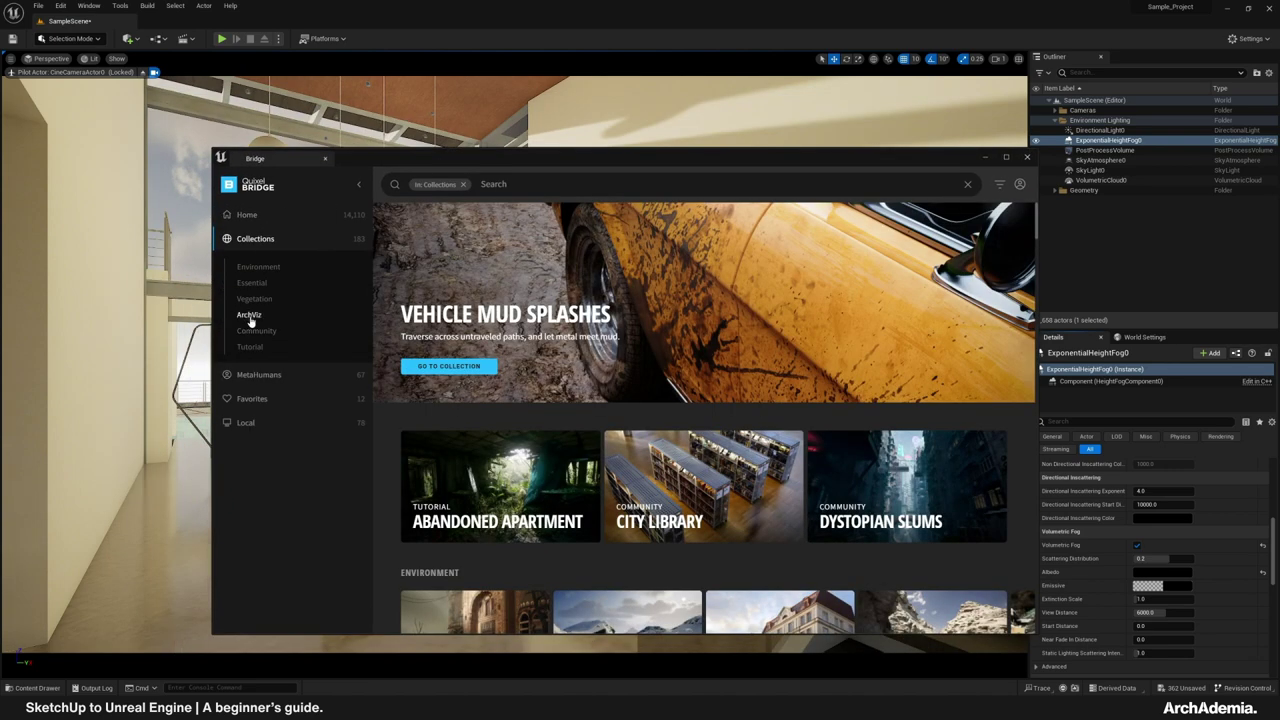
left_click(250, 314)
left_click_drag(560, 158, 496, 124)
left_click(649, 478)
scroll(419, 366, "down", 5)
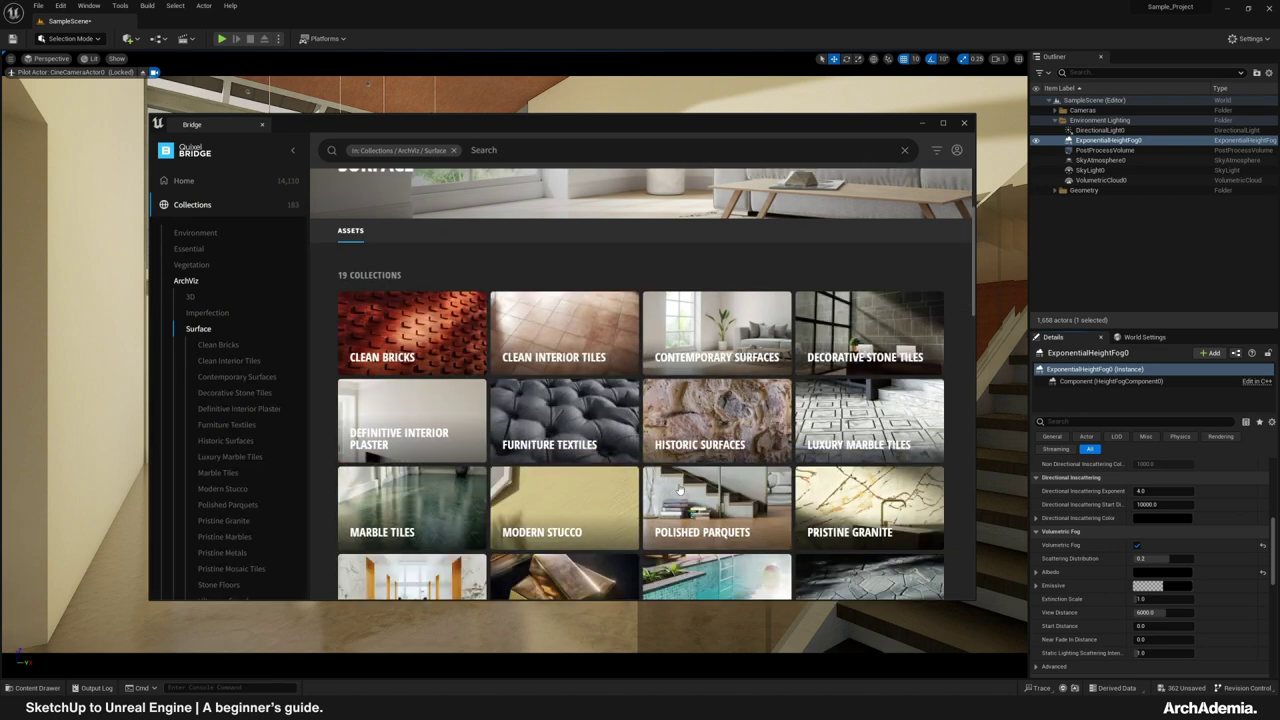
Open the Definitive Interior Plaster collection, add its white Wall Paint surface to the project and close Bridge.
left_click(419, 366)
scroll(486, 480, "down", 3)
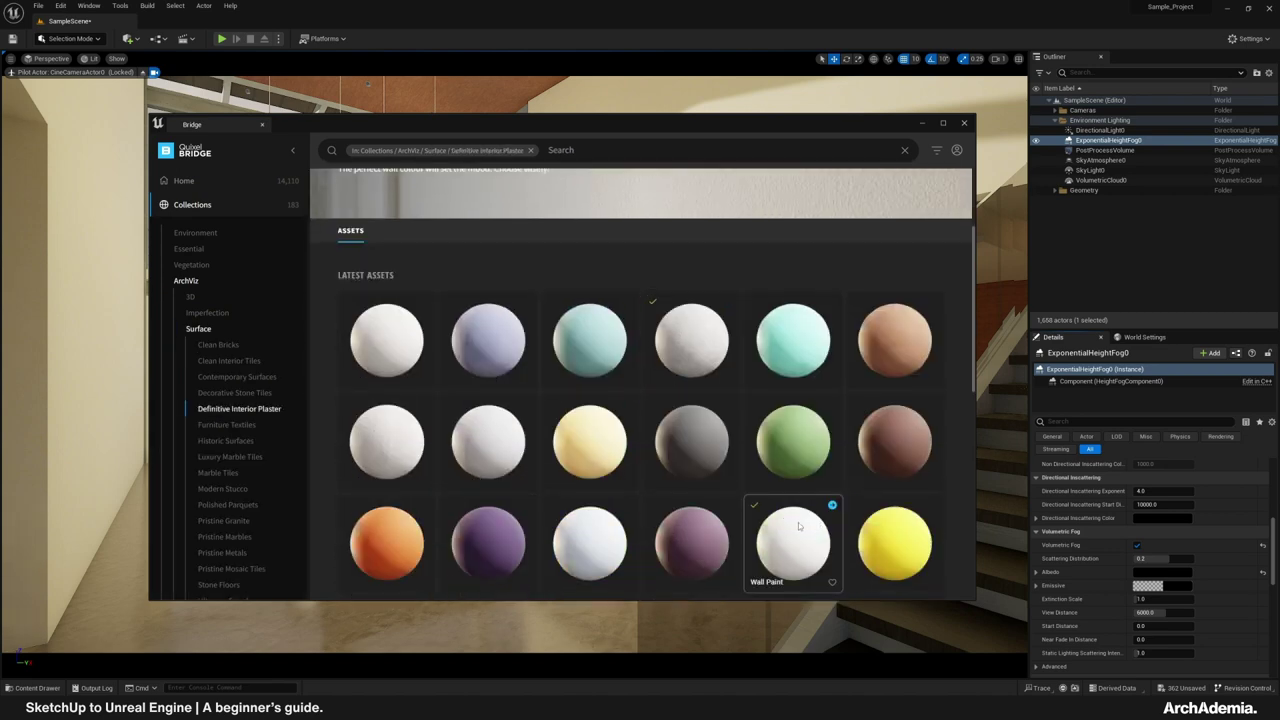
scroll(791, 450, "down", 3)
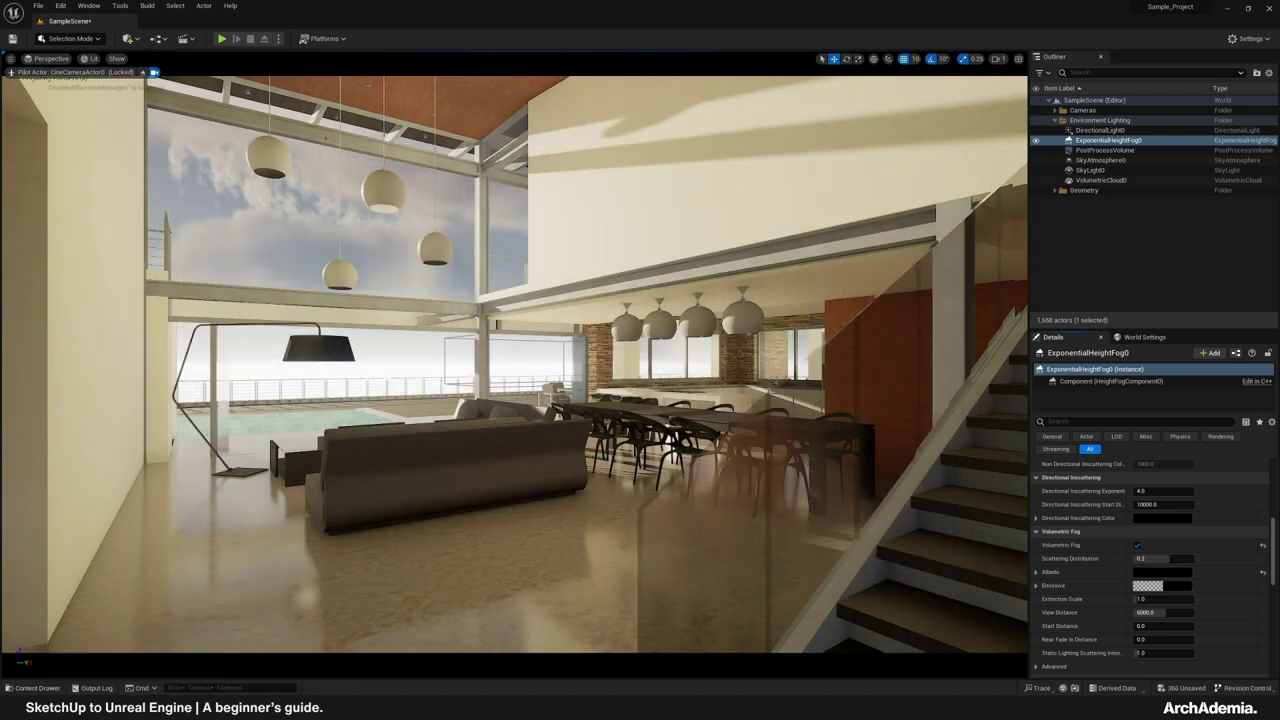
Select the living room's white wall and open its Cladding_Stucco_White_3 material instance, keeping the scene partly in view.
left_click(61, 404)
scroll(1117, 577, "up", 8)
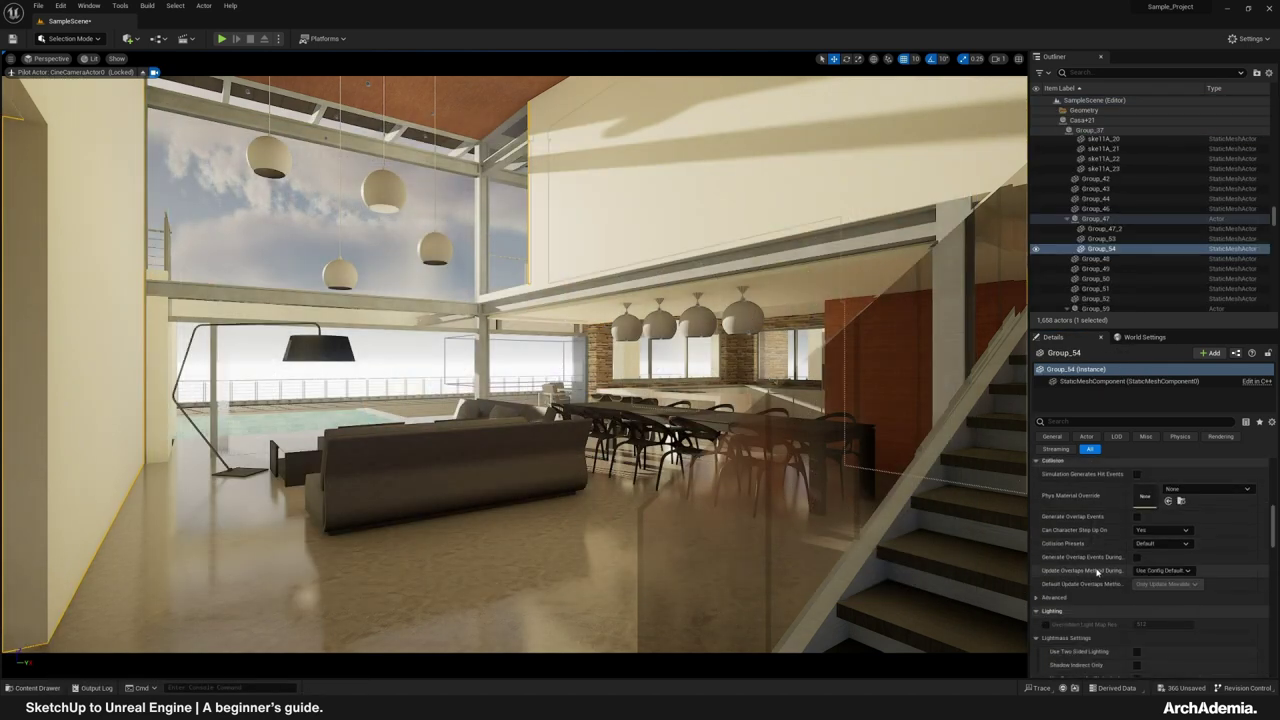
double_click(1145, 608)
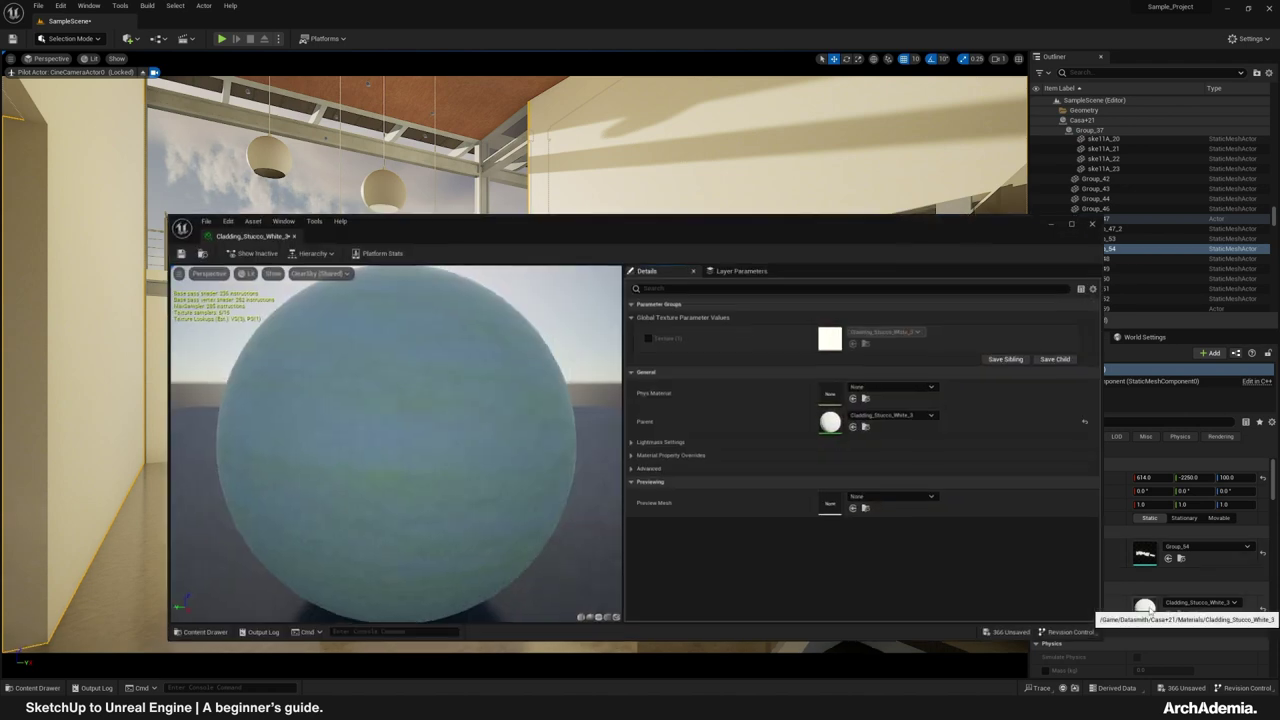
left_click_drag(705, 240, 838, 127)
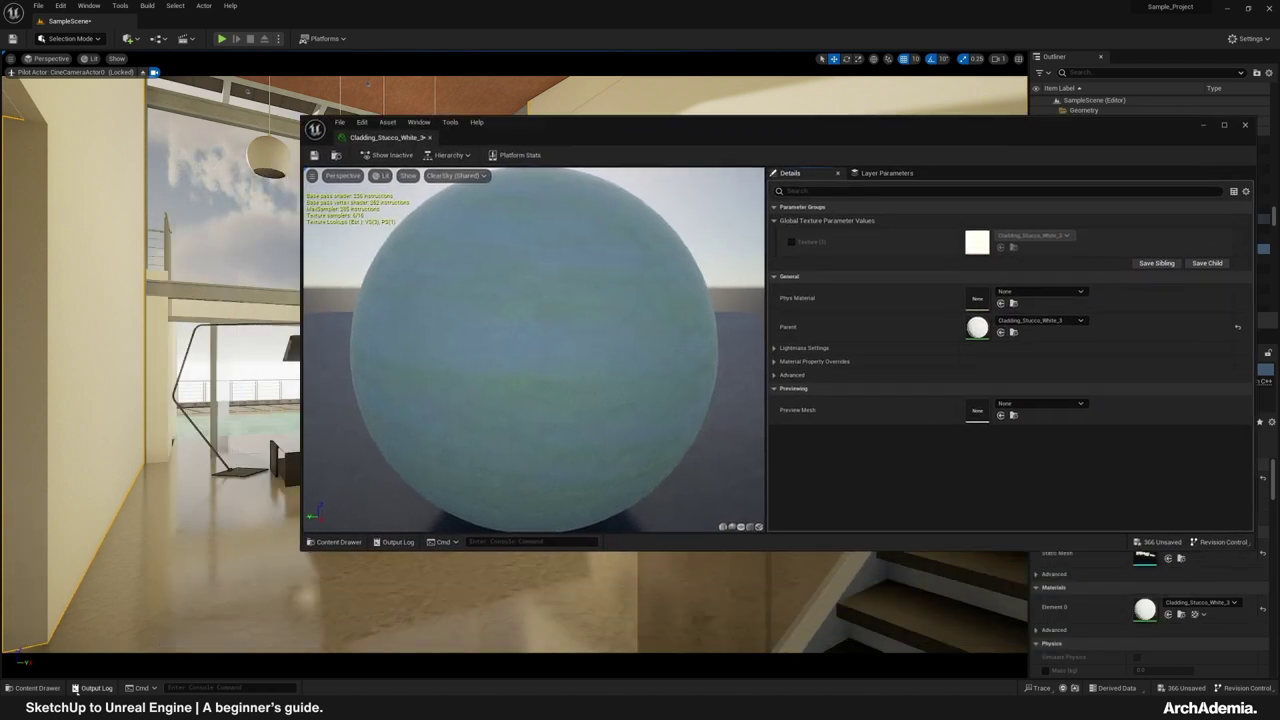
Make the Megascans Wall Paint instance the stucco material's parent, save it, and override Tiling X and Tiling Y with 0.5.
left_click(36, 688)
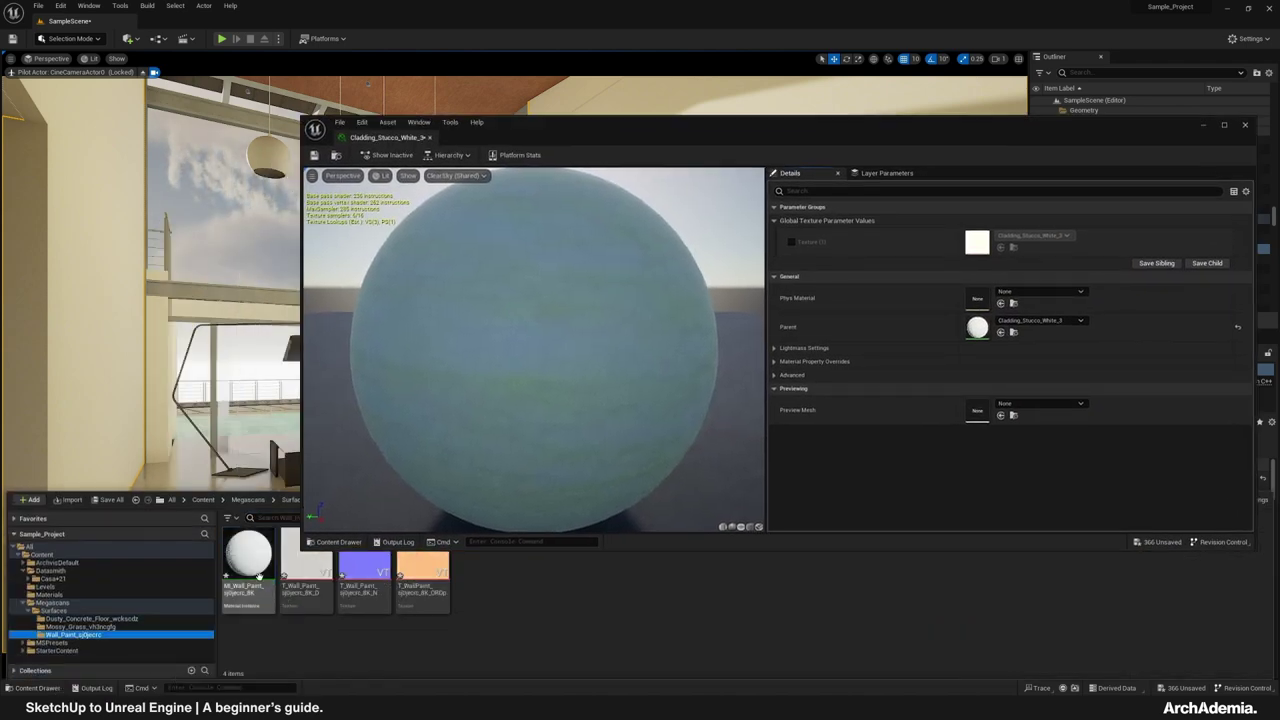
left_click_drag(250, 575, 997, 333)
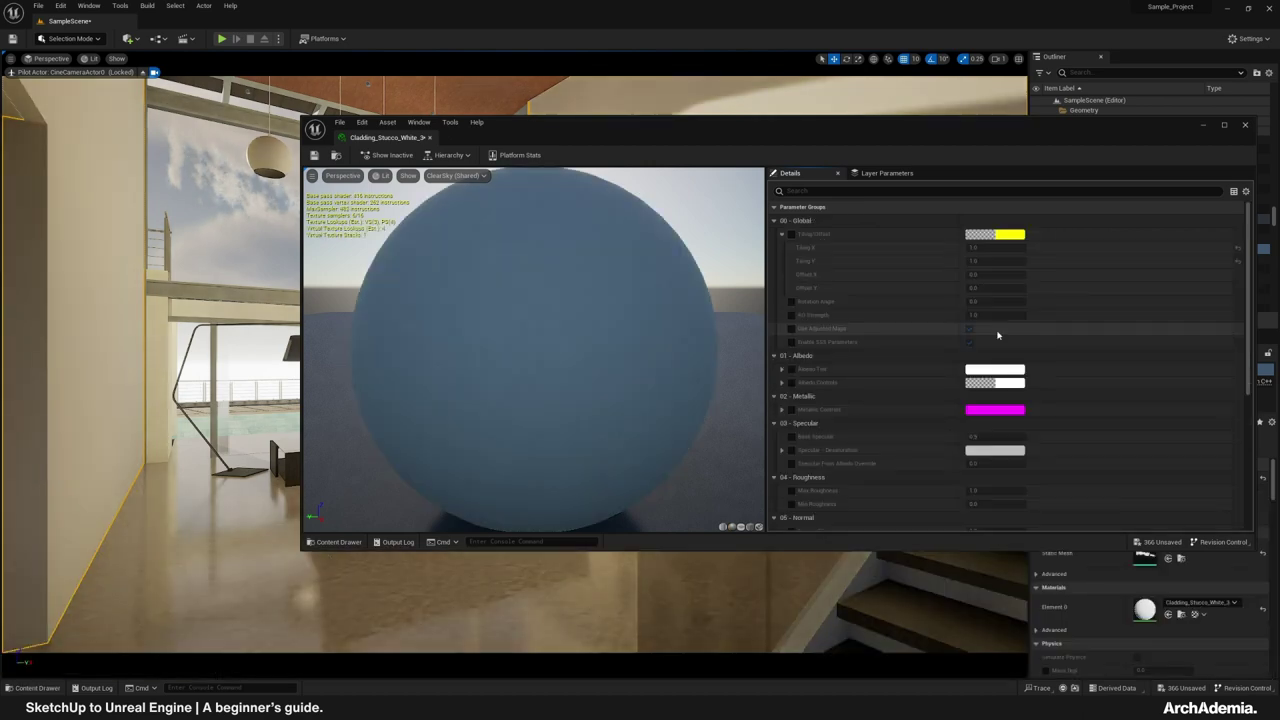
left_click(314, 156)
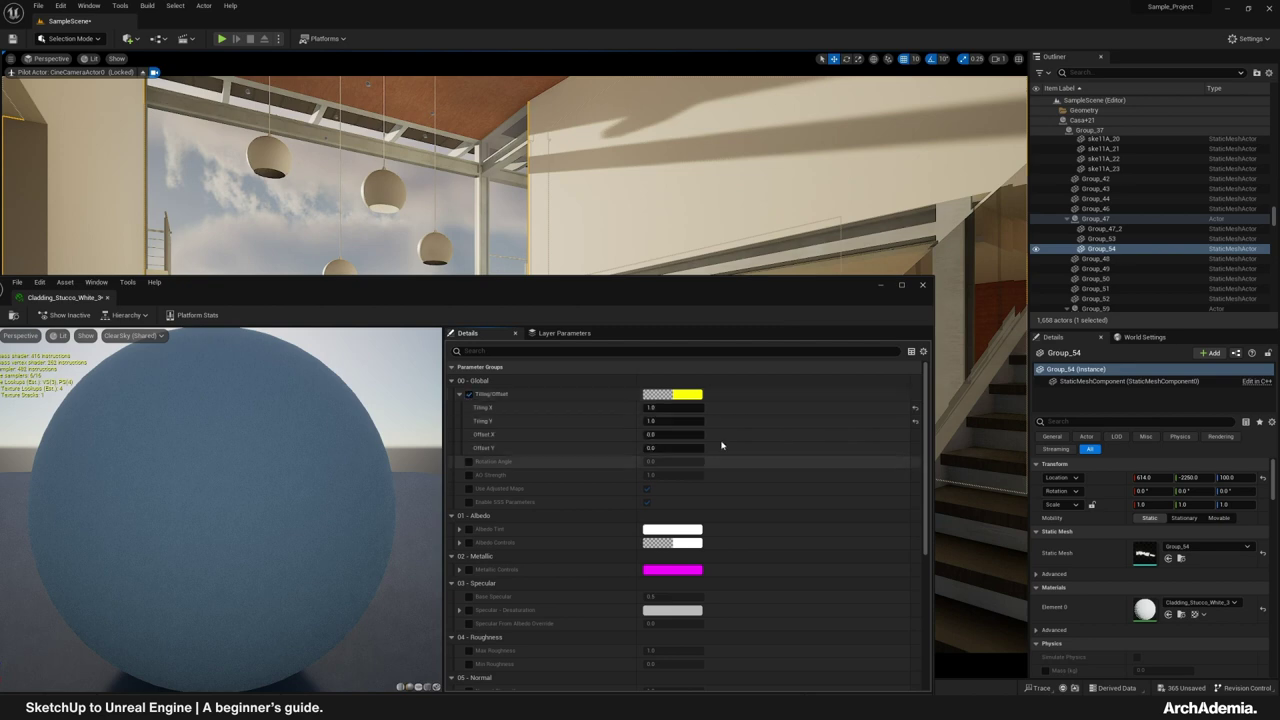
left_click(676, 408)
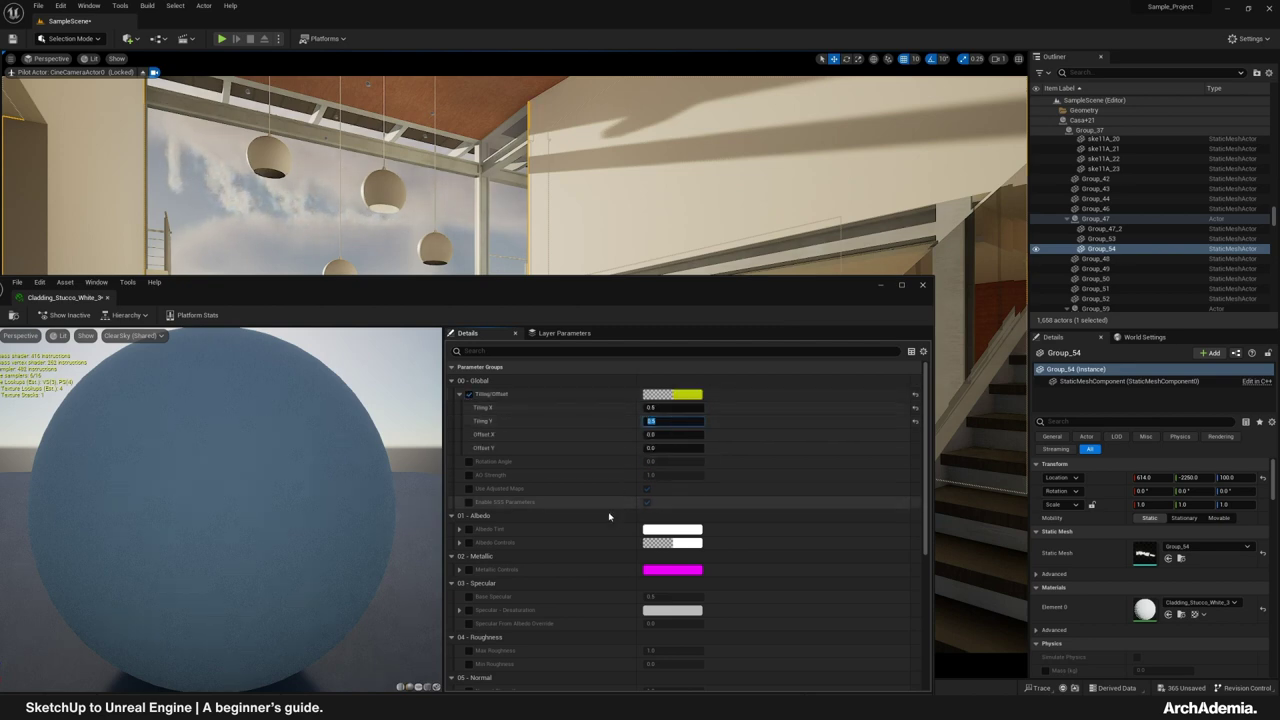
Enable the stucco material's Albedo Tint override and try slight tints in the color picker, keeping white.
left_click(469, 530)
left_click(679, 531)
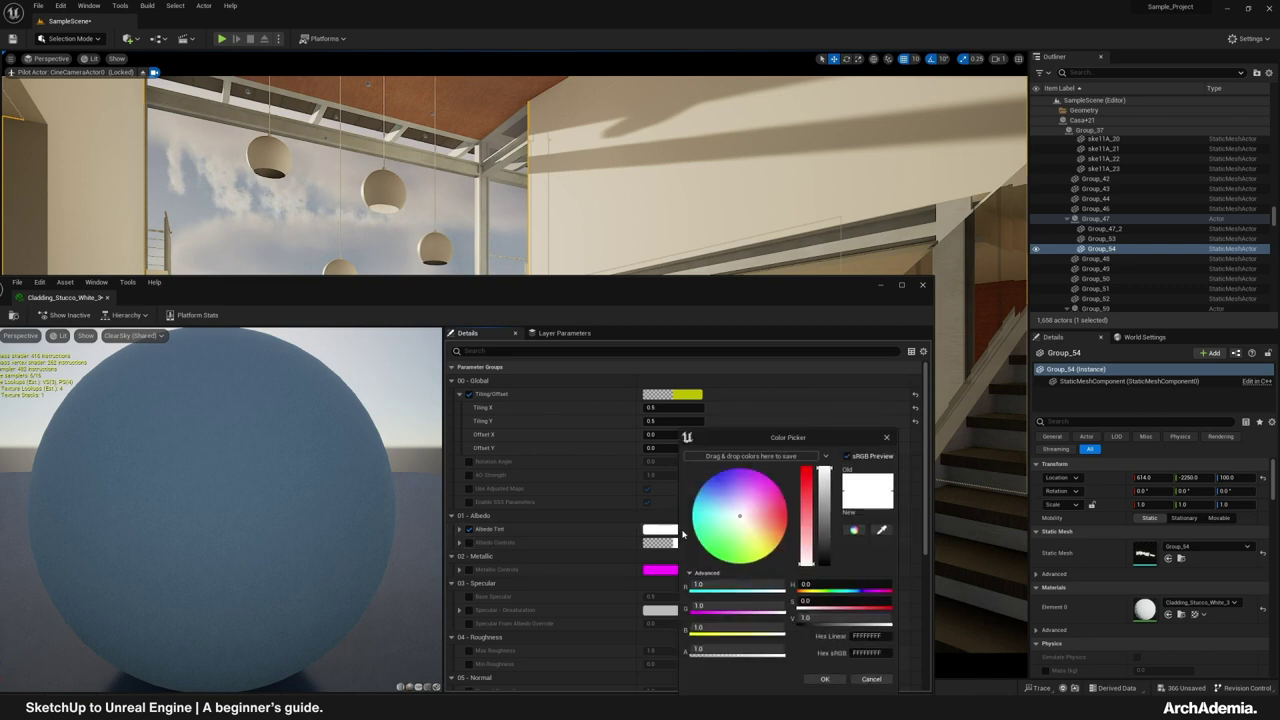
left_click(824, 678)
scroll(514, 560, "down", 1)
left_click(651, 497)
mouse_move(730, 503)
left_mouse_down()
mouse_move(714, 490)
mouse_move(700, 535)
mouse_move(713, 490)
mouse_move(697, 498)
mouse_move(722, 508)
mouse_move(716, 528)
mouse_move(721, 518)
left_mouse_up()
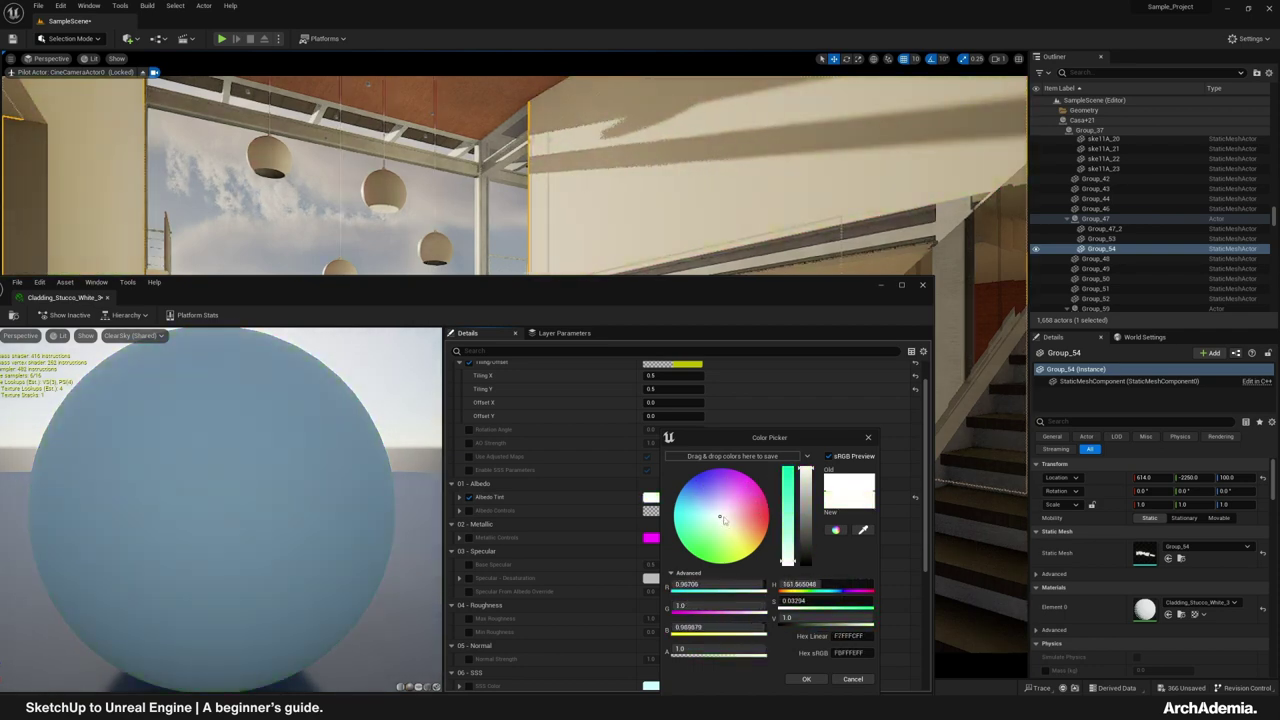
left_click(806, 679)
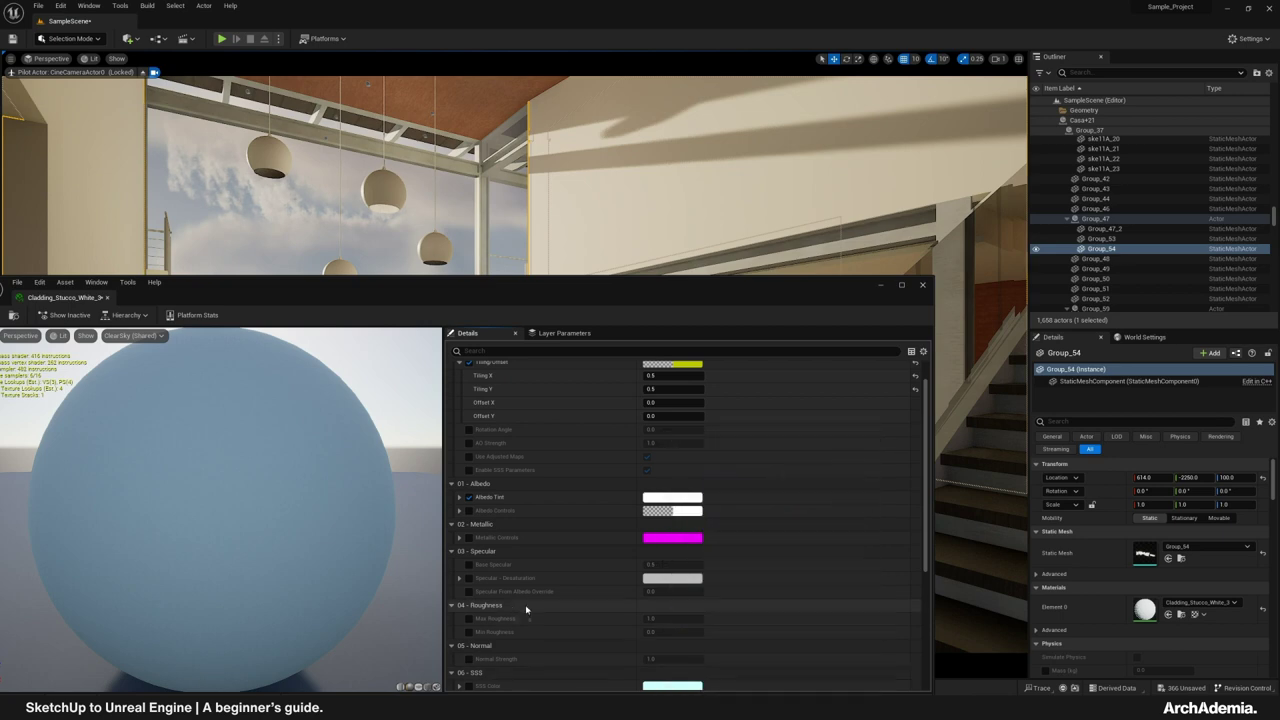
Enable the Max and Min Roughness overrides, set Max Roughness to 0.8, save the wall material instance and close it.
left_click(469, 618)
left_click(469, 632)
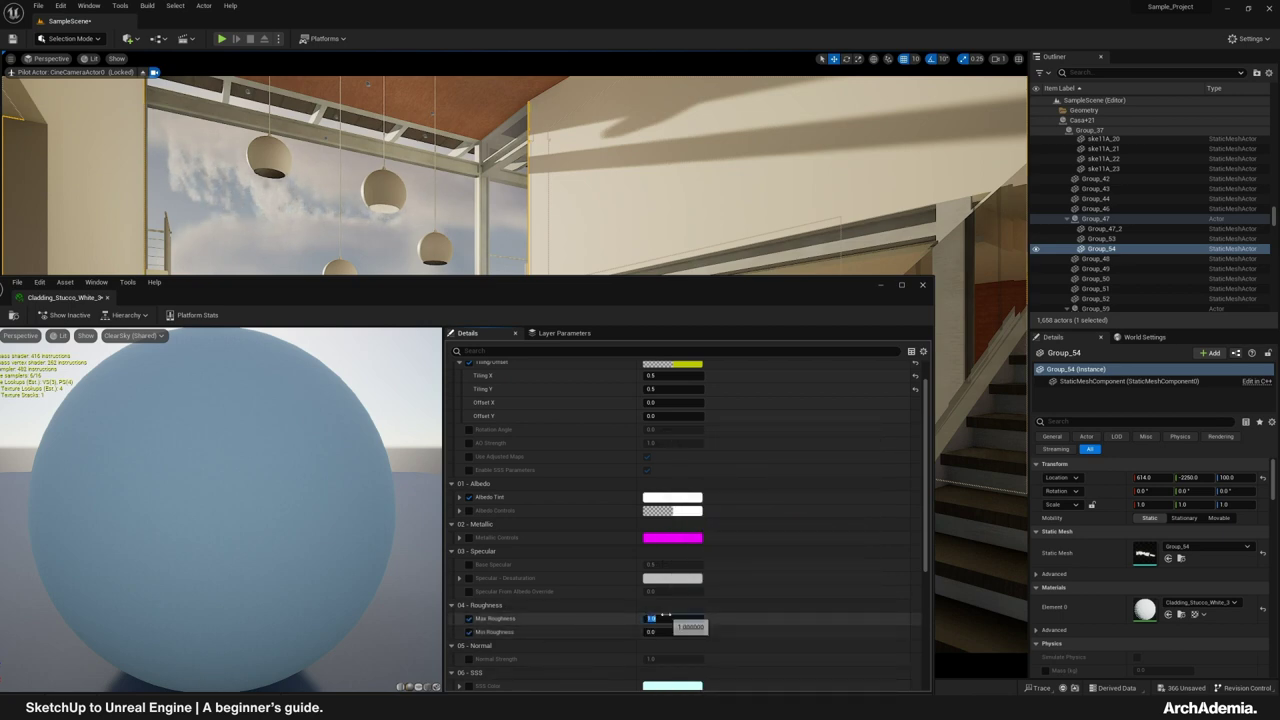
left_click_drag(187, 285, 391, 426)
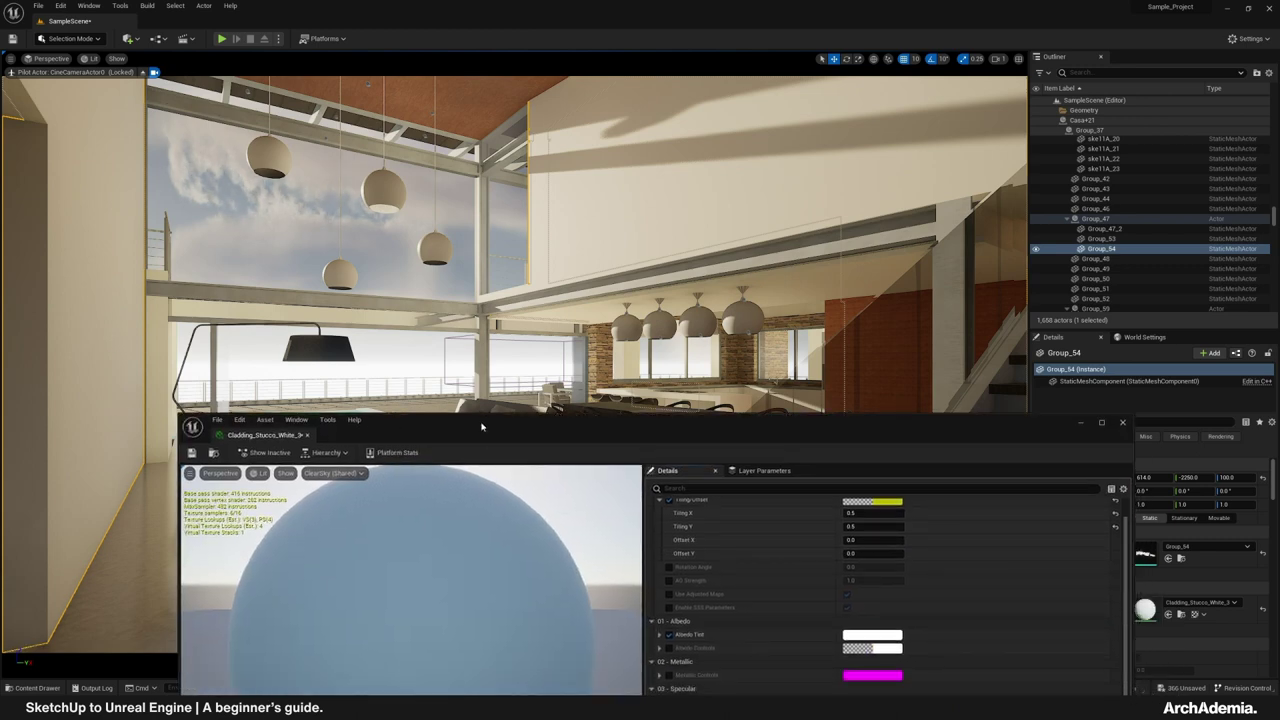
left_click_drag(482, 427, 462, 260)
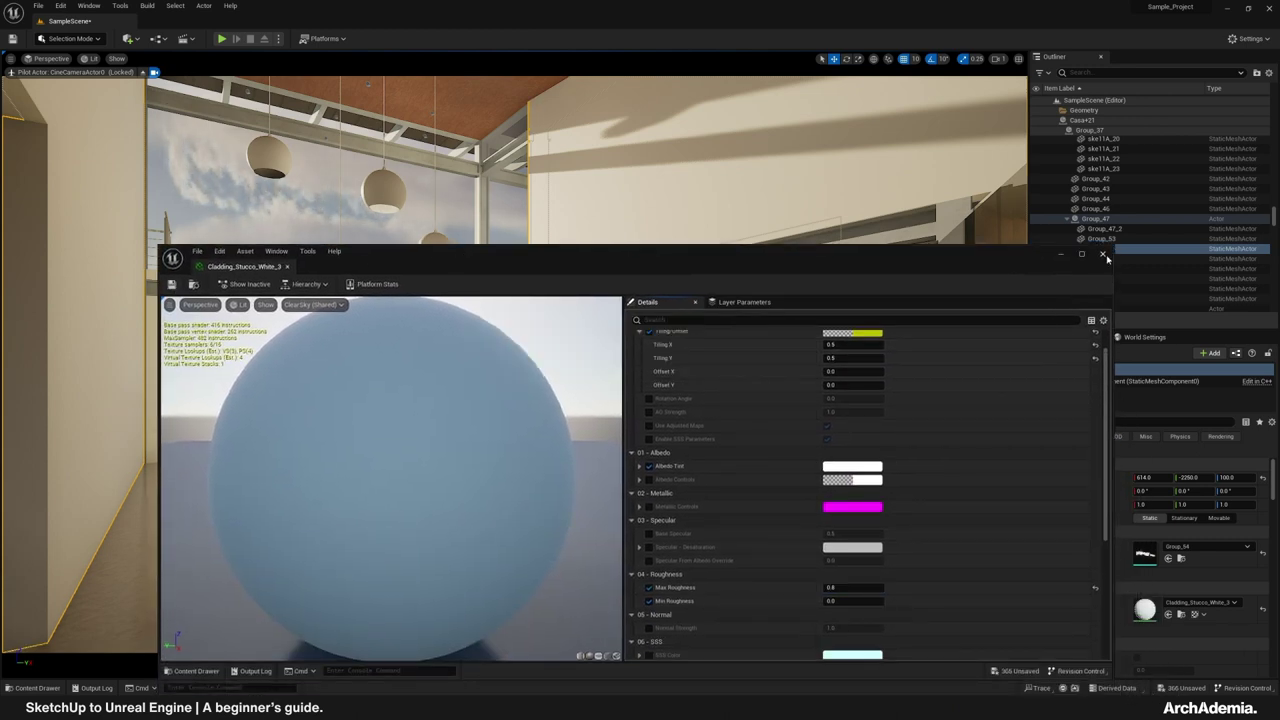
left_click(1104, 256)
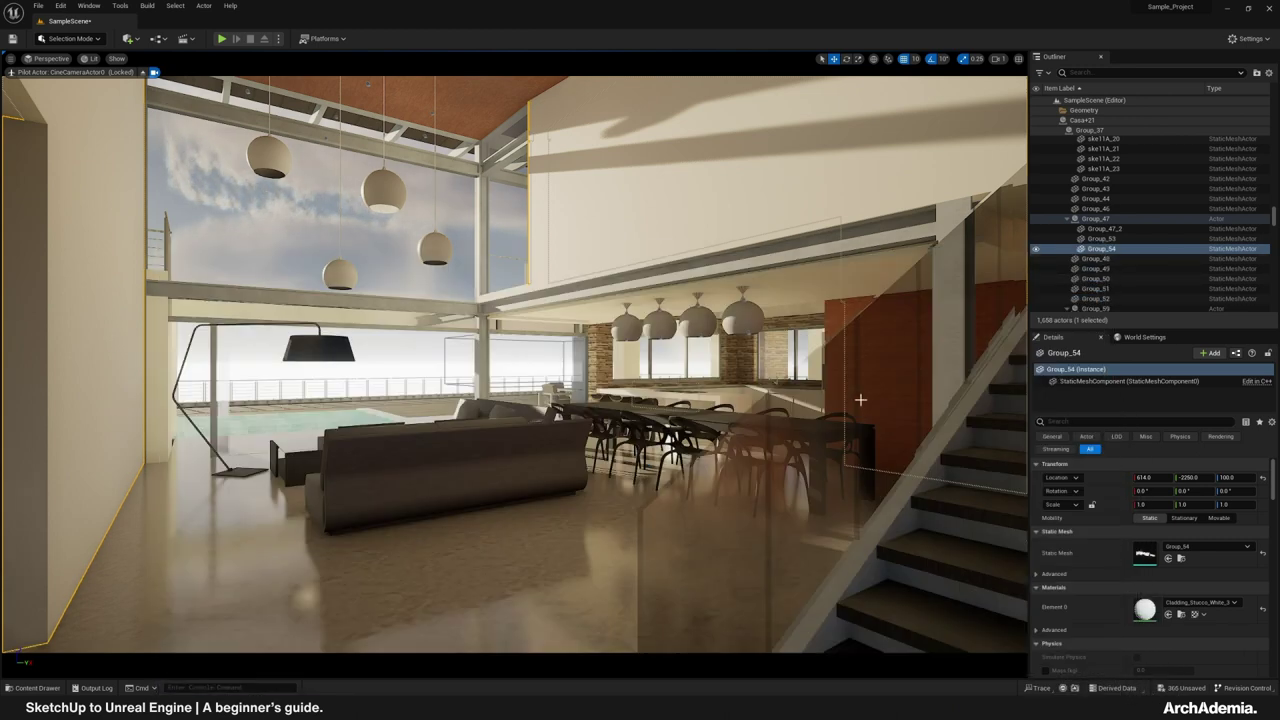
Collapse the Geometry folder, select DirectionalLight0 and set its intensity to 2 lux.
scroll(1108, 182, "up", 10)
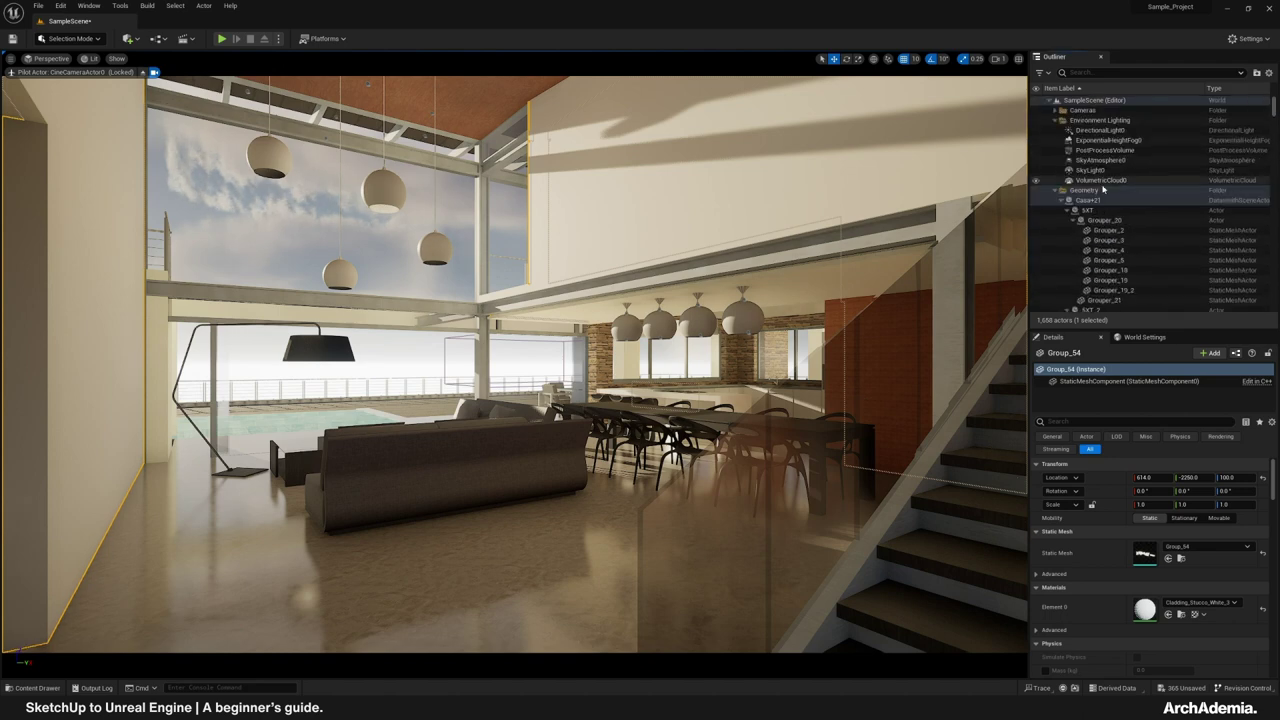
left_click(1062, 190)
left_click(1101, 150)
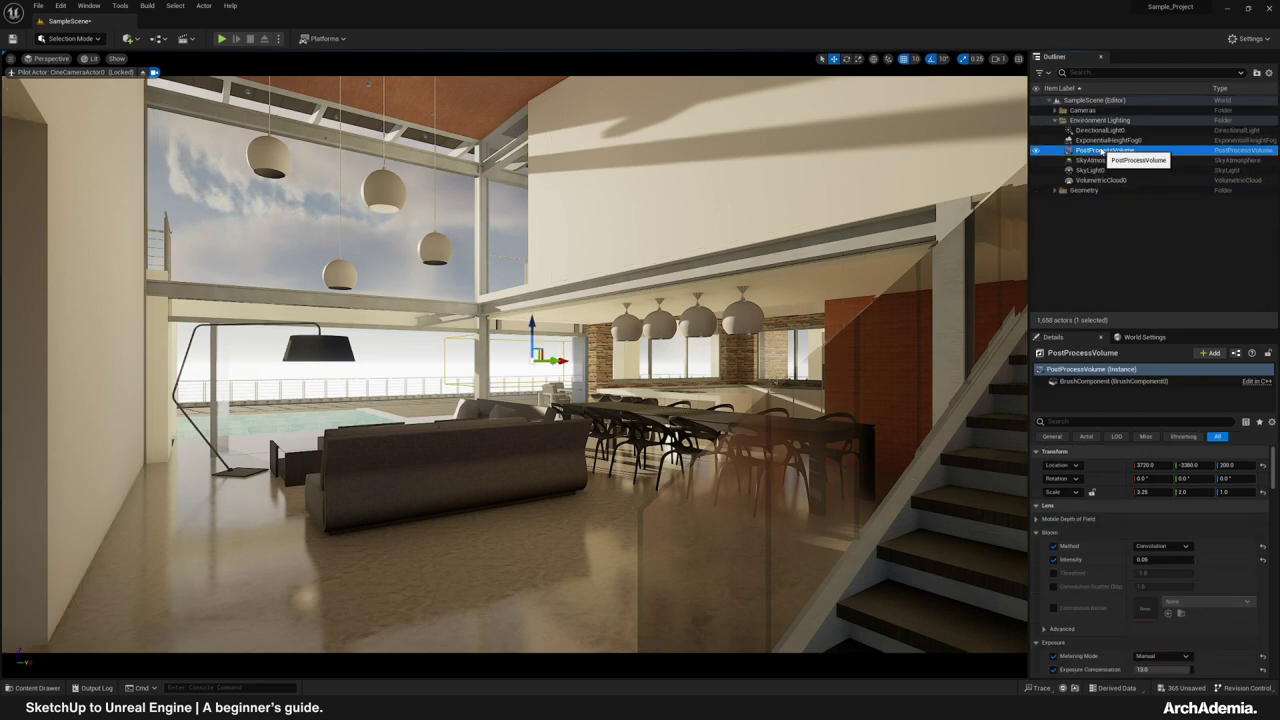
key("Escape")
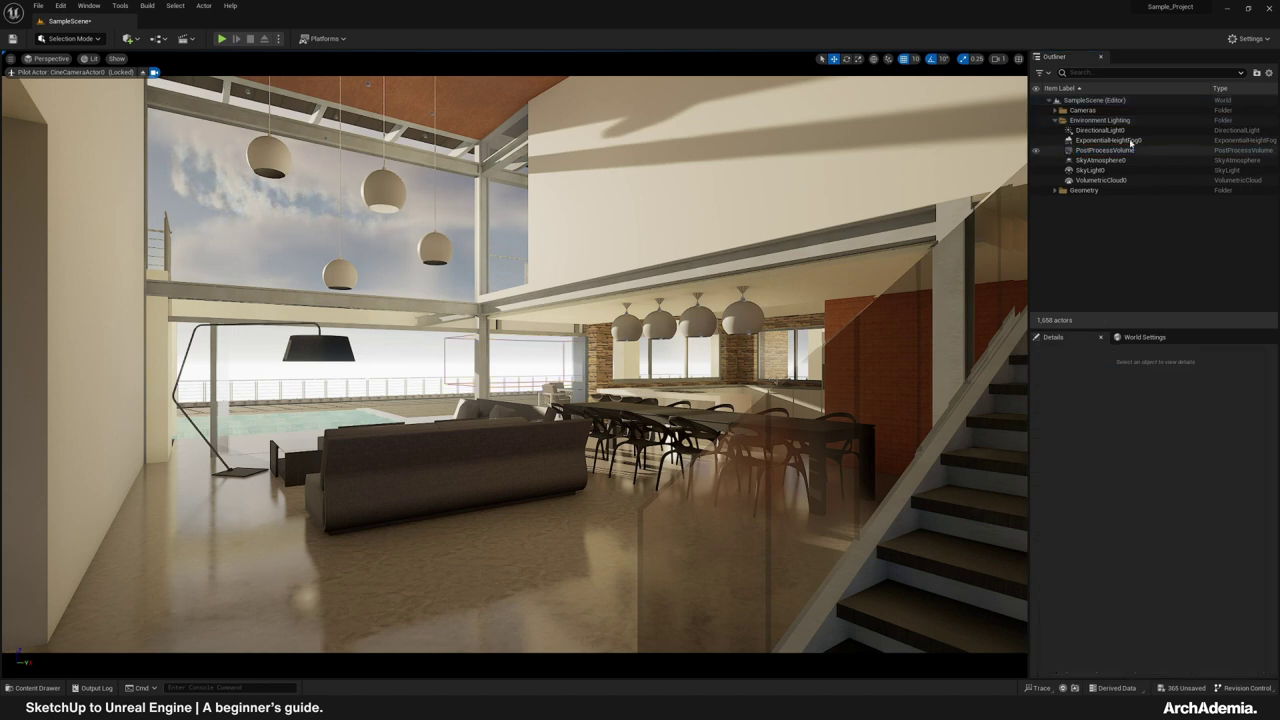
left_click(1105, 132)
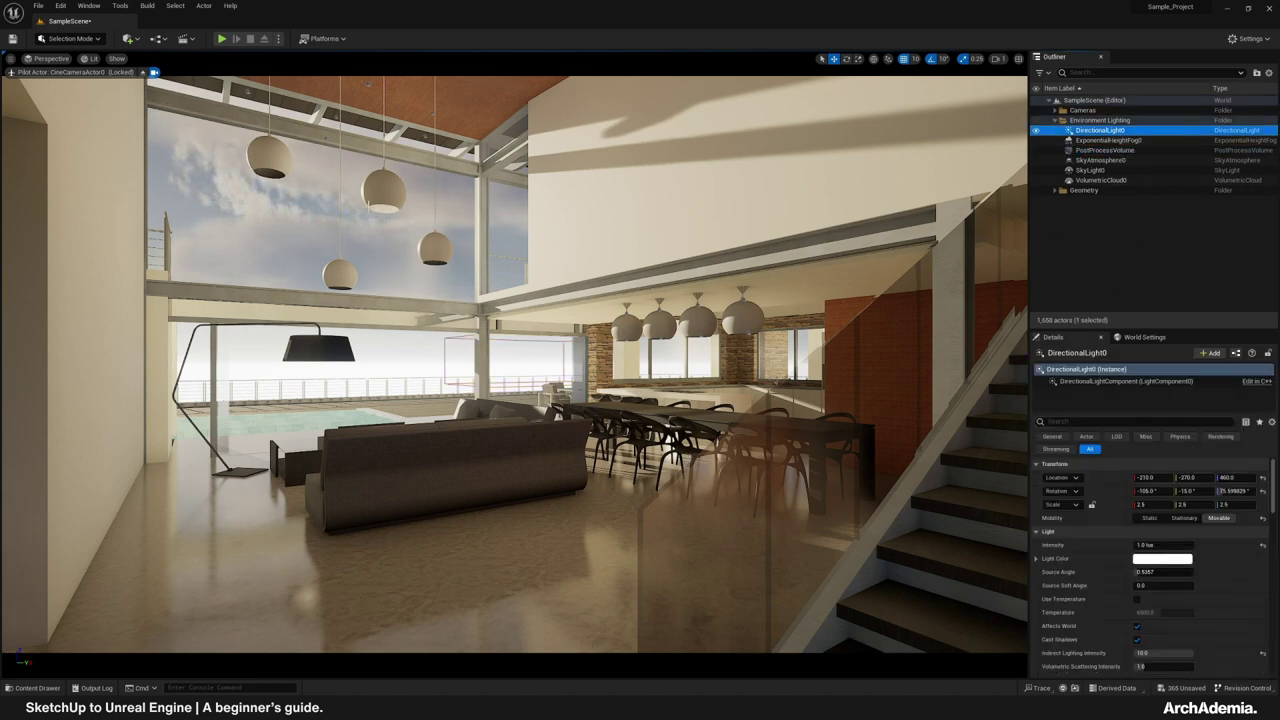
left_click(1153, 544)
type("2")
key("Return")
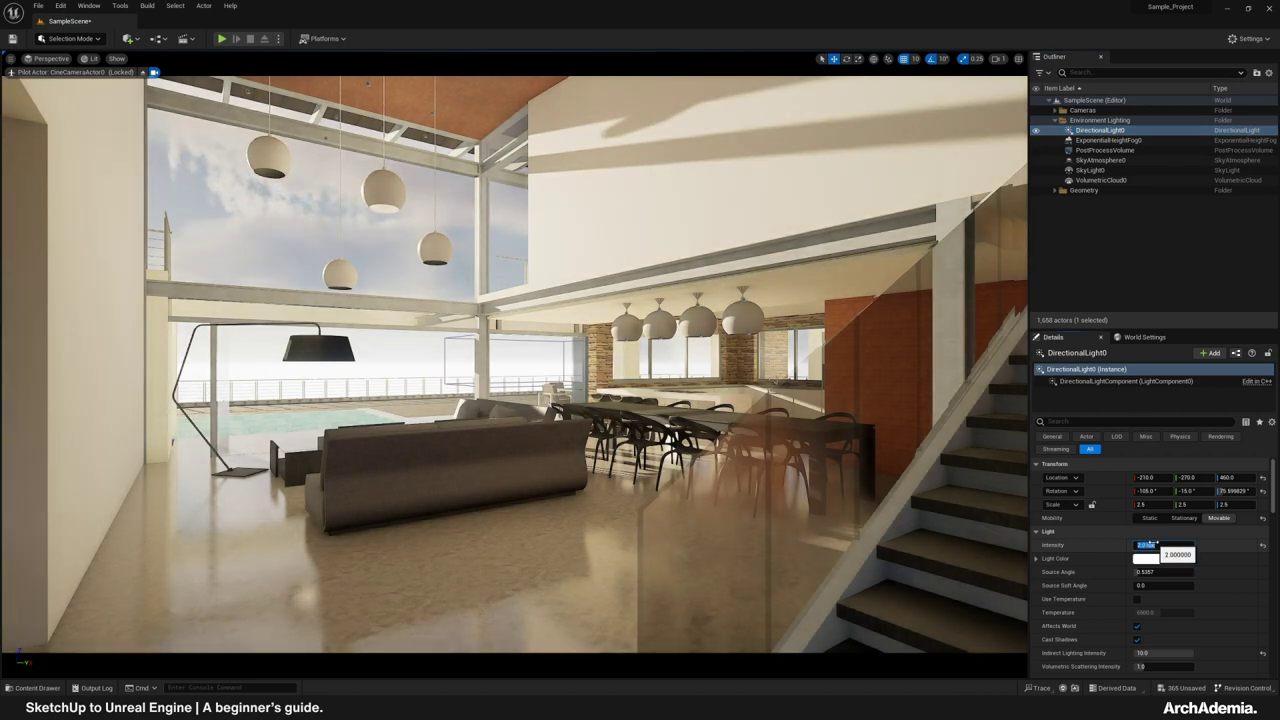
Compare DirectionalLight0 intensities of 3 and 2 lux, settling on 3 lux.
type("3")
key("Return")
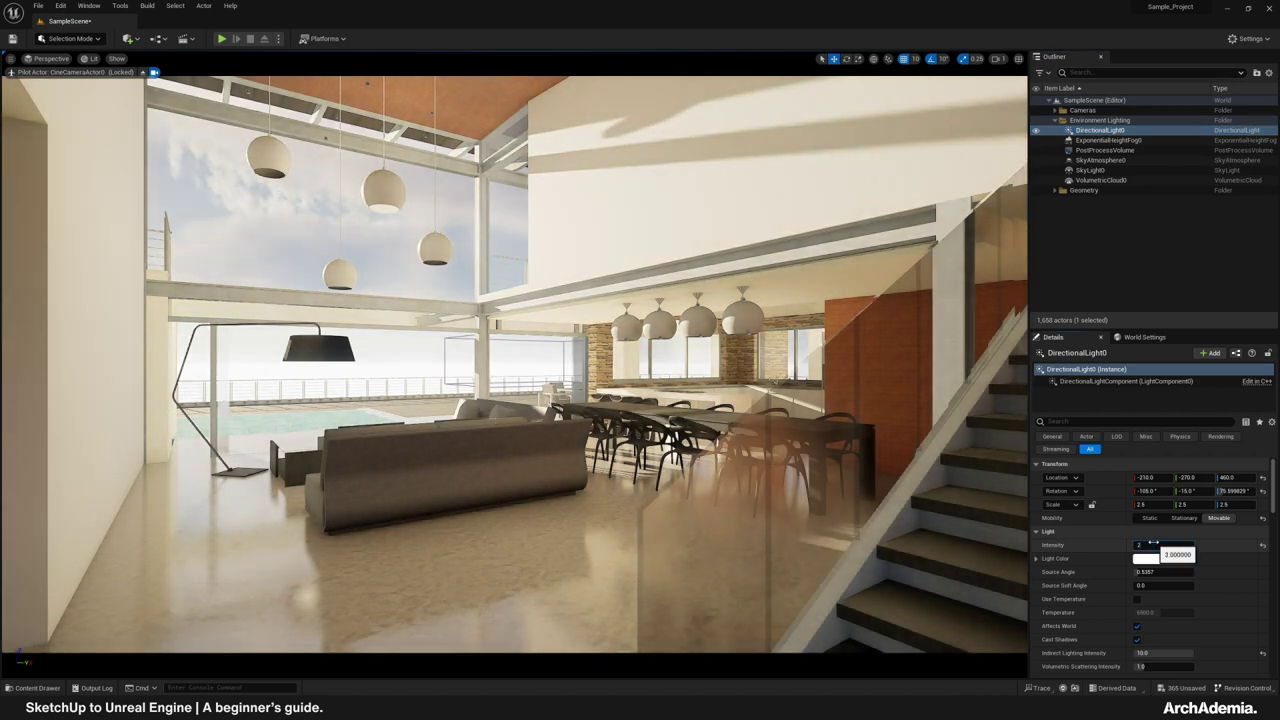
type("2")
key("Return")
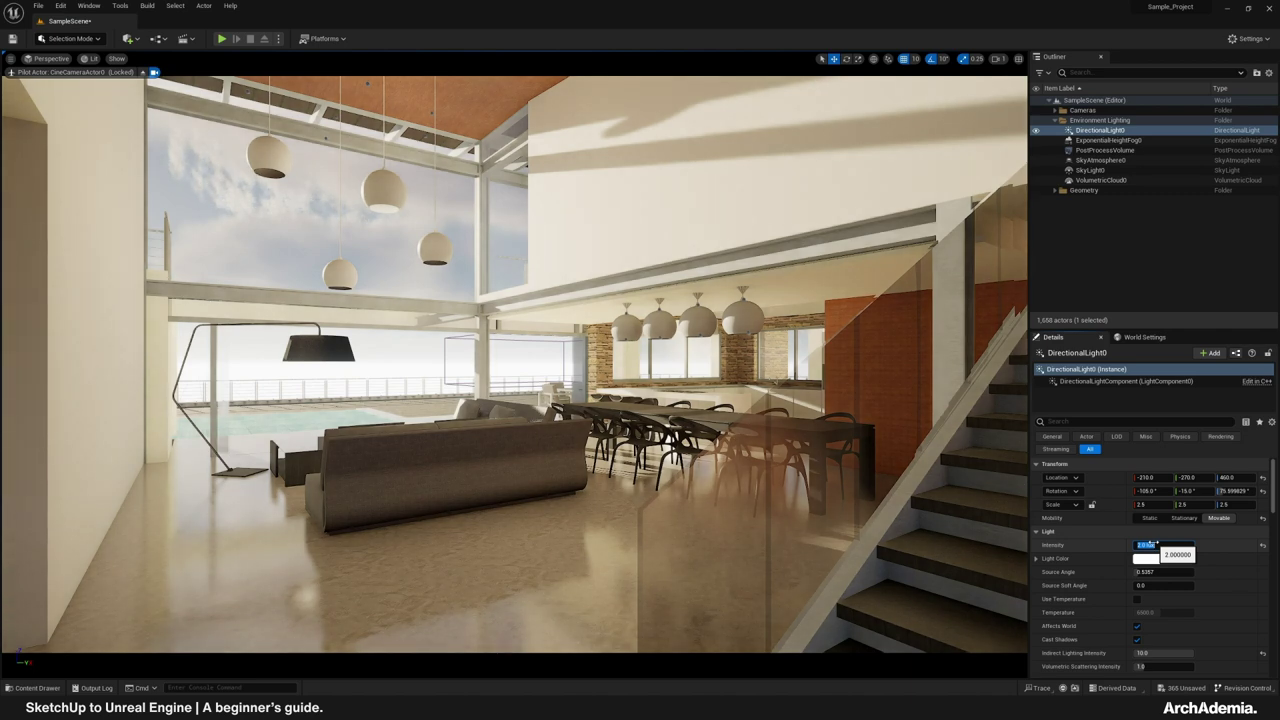
type("3")
key("Return")
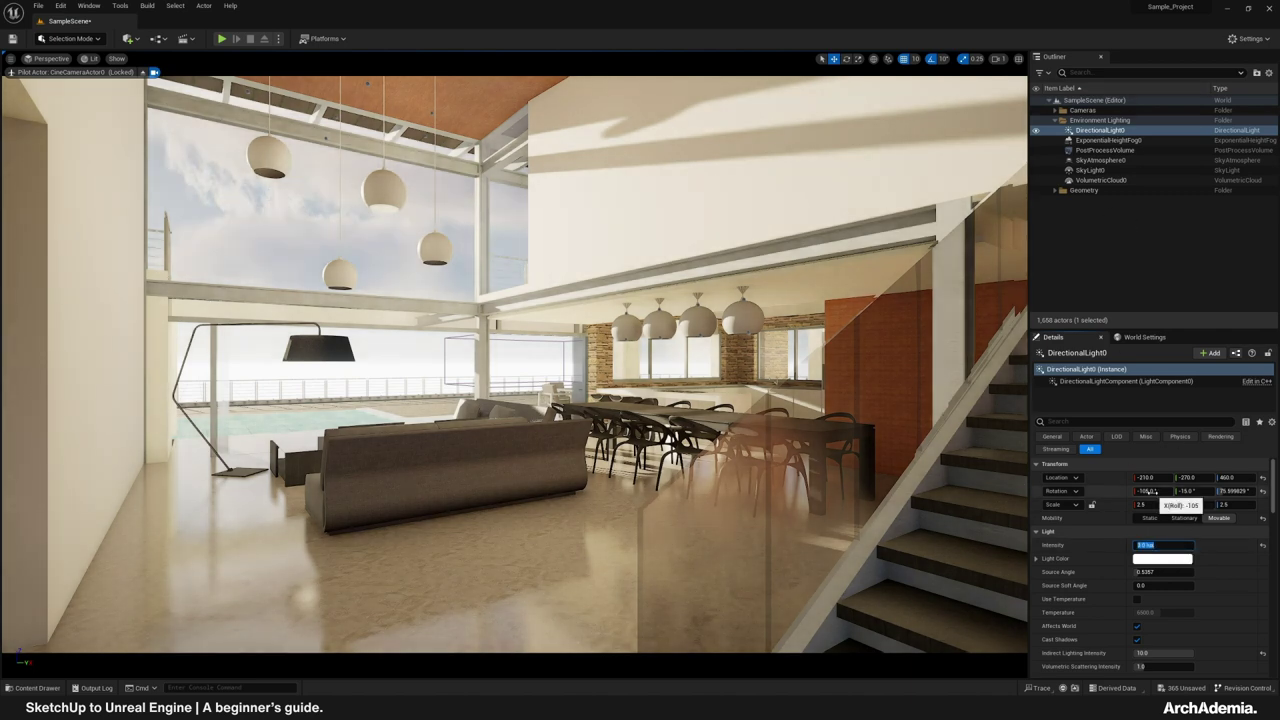
Select the PostProcessVolume, collapse its upper setting groups, and enable the Lumen method overrides for Global Illumination and Reflections.
left_click(1100, 150)
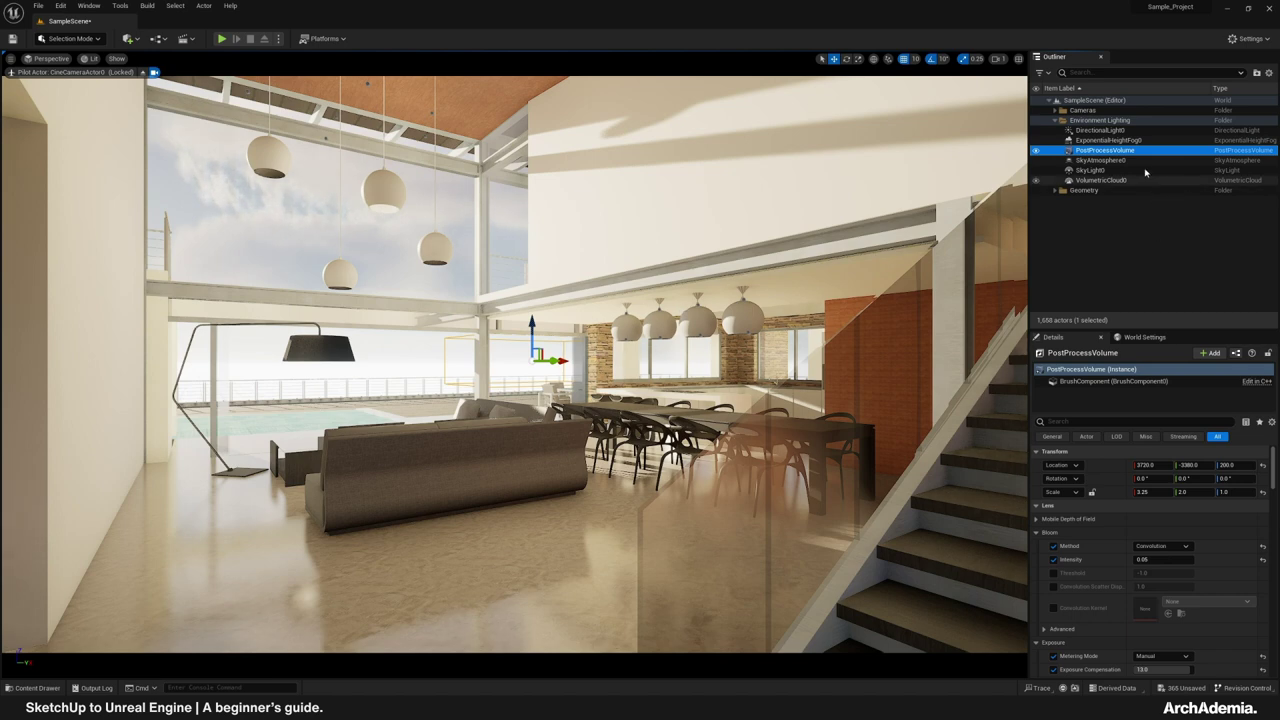
left_click(1036, 532)
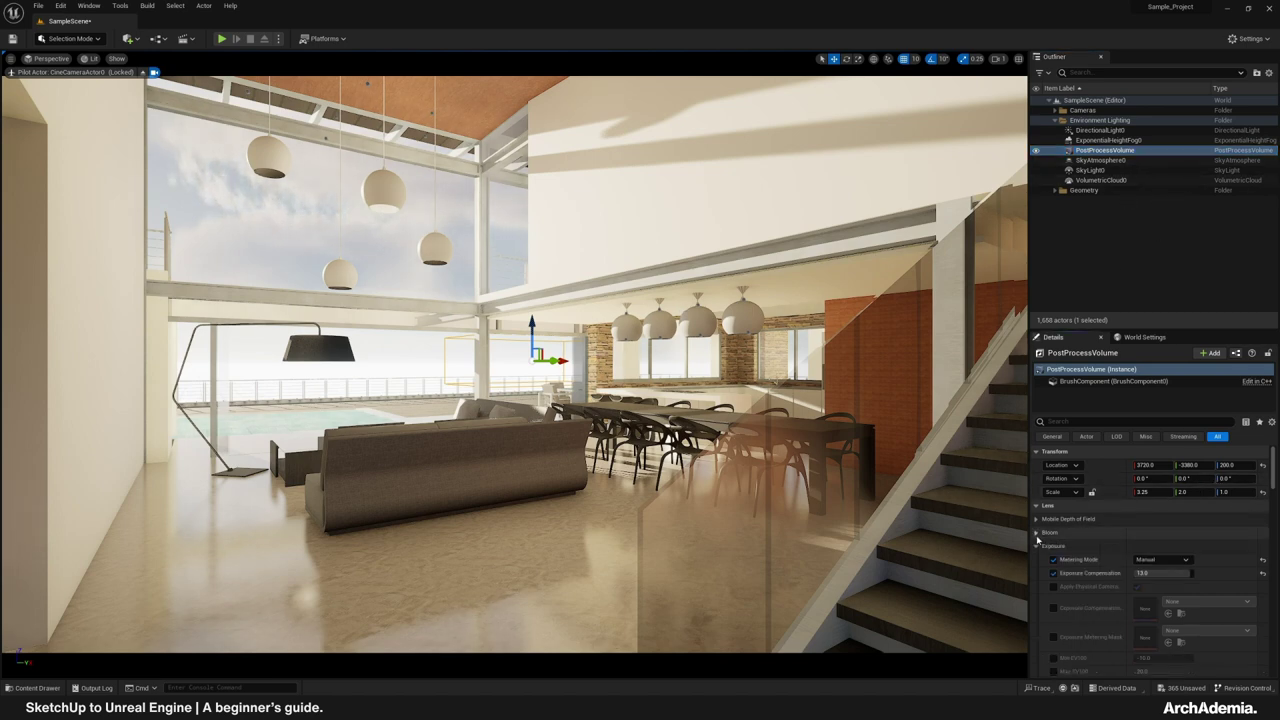
left_click(1036, 546)
left_click(1036, 614)
scroll(1143, 588, "down", 12)
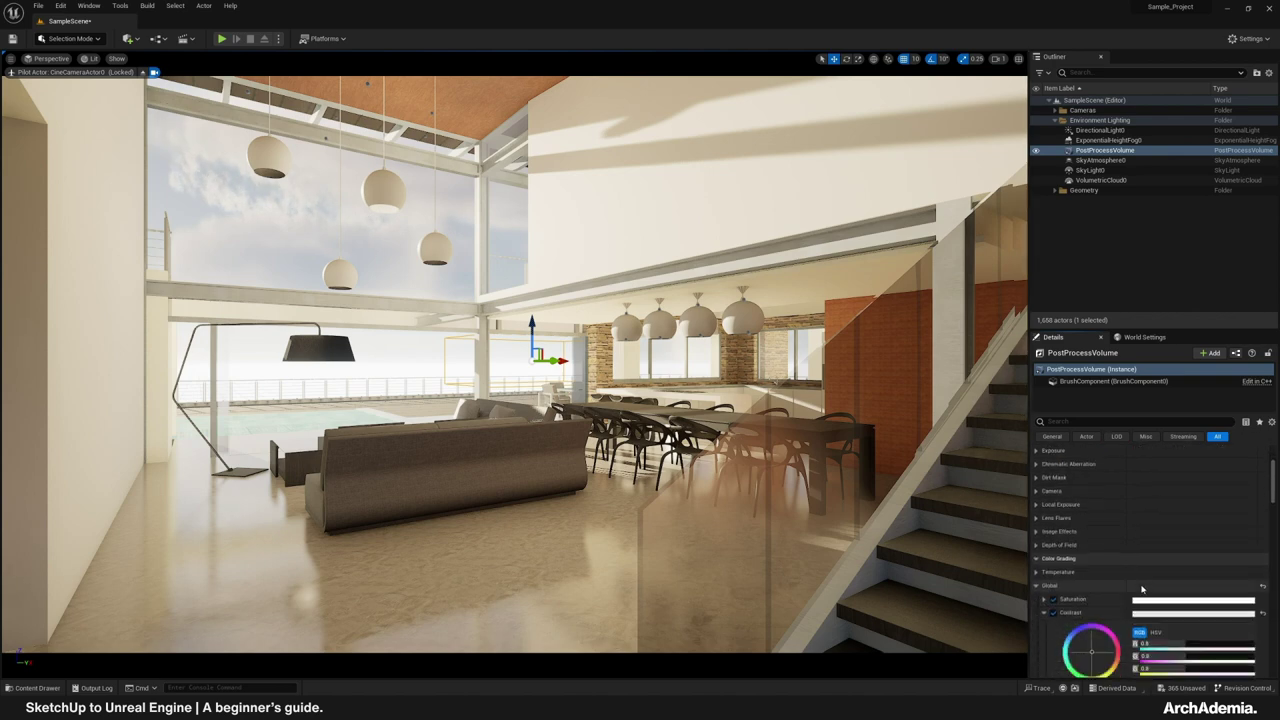
scroll(1120, 585, "up", 3)
left_click(1036, 521)
scroll(1036, 526, "down", 2)
scroll(1075, 535, "up", 3)
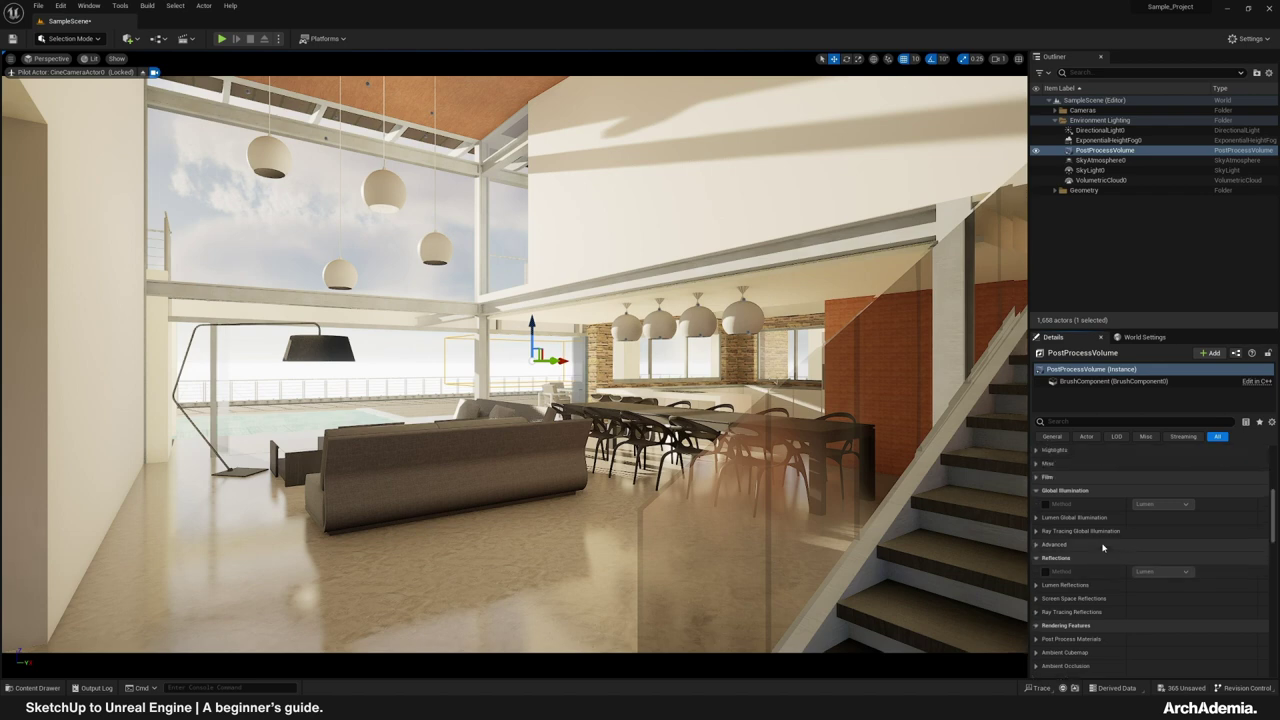
left_click(1046, 520)
left_click(1046, 587)
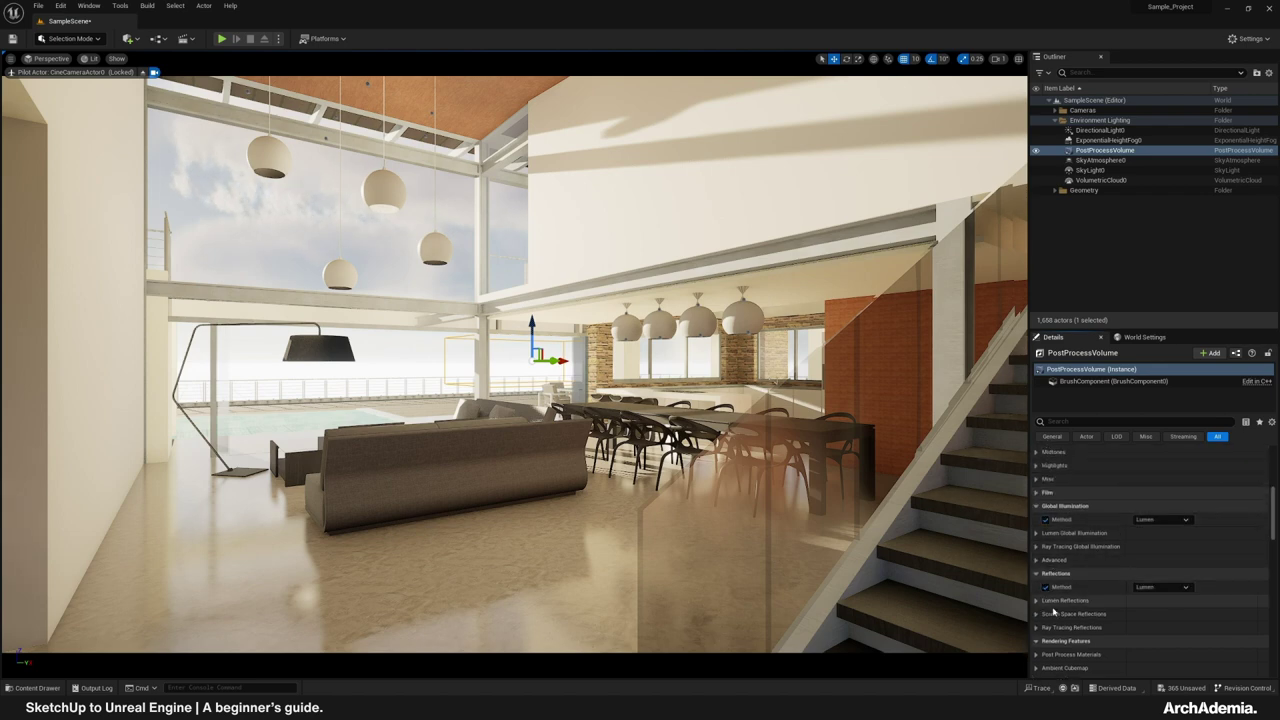
Override the Lumen Global Illumination settings with Scene Lighting Quality 2.0, Scene Detail 4.0 and Final Gather Quality 2.0.
left_click(1037, 533)
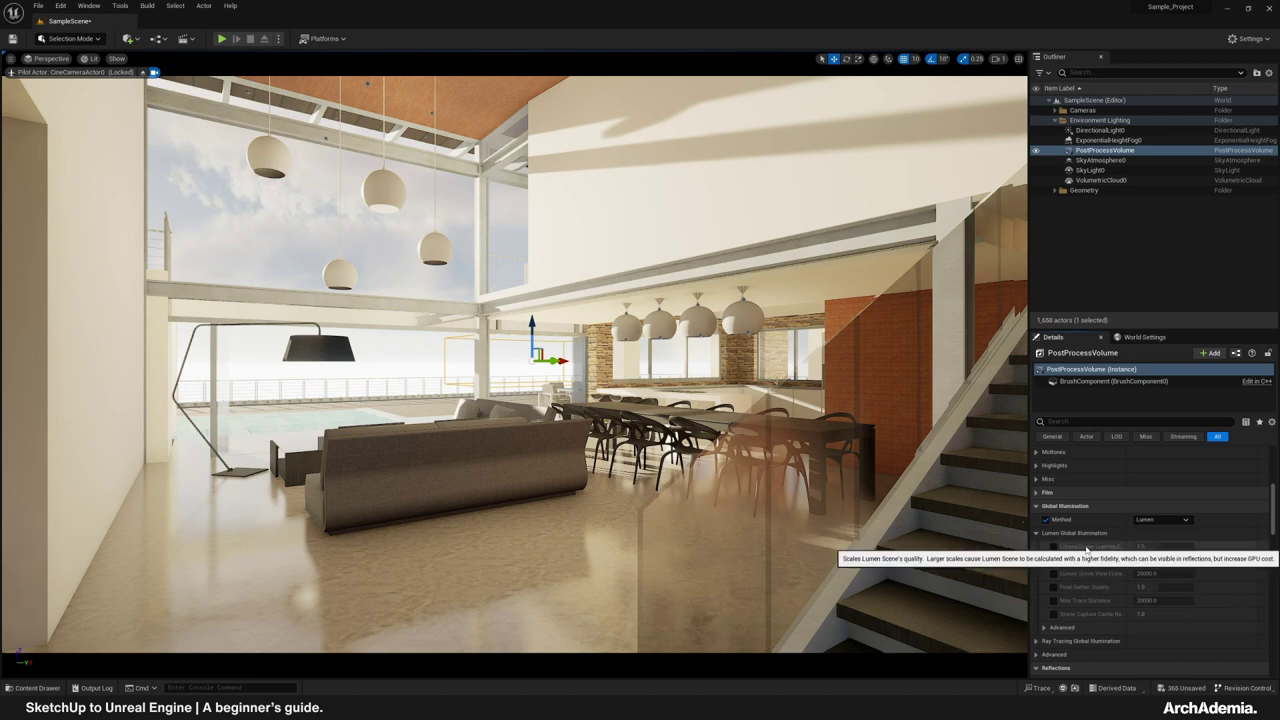
left_click(1053, 547)
left_click(1053, 560)
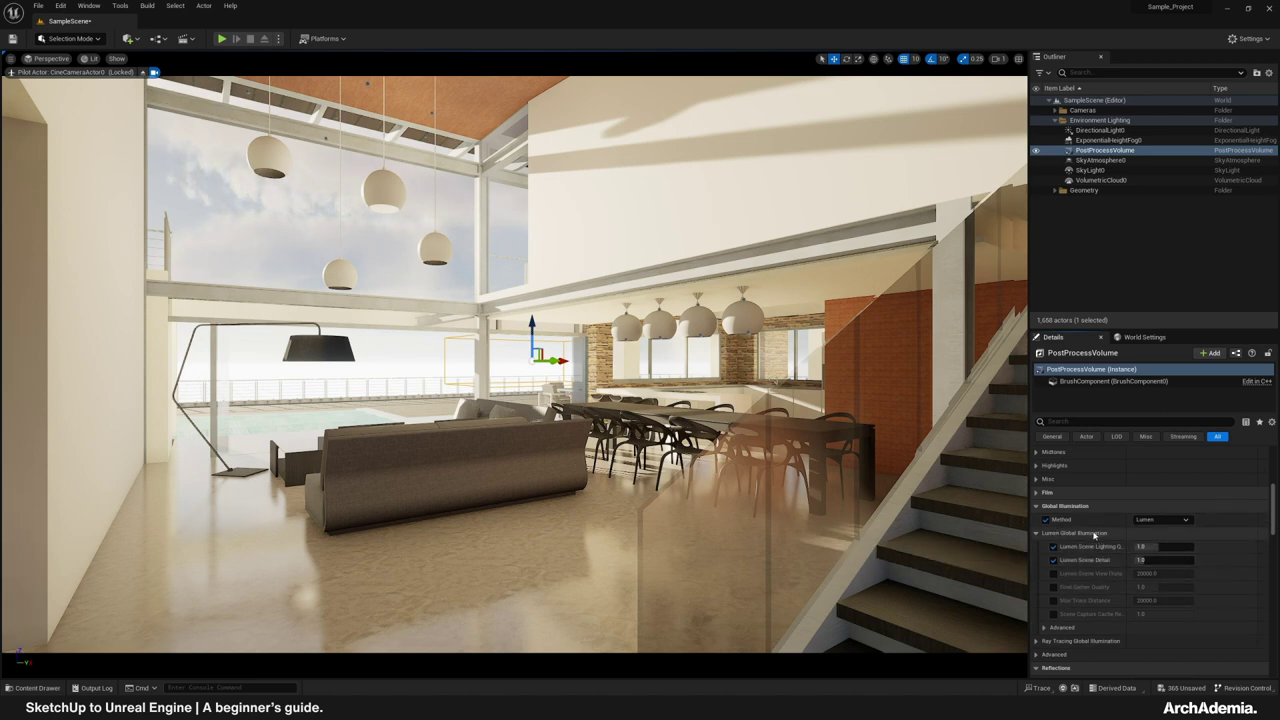
left_click(1053, 587)
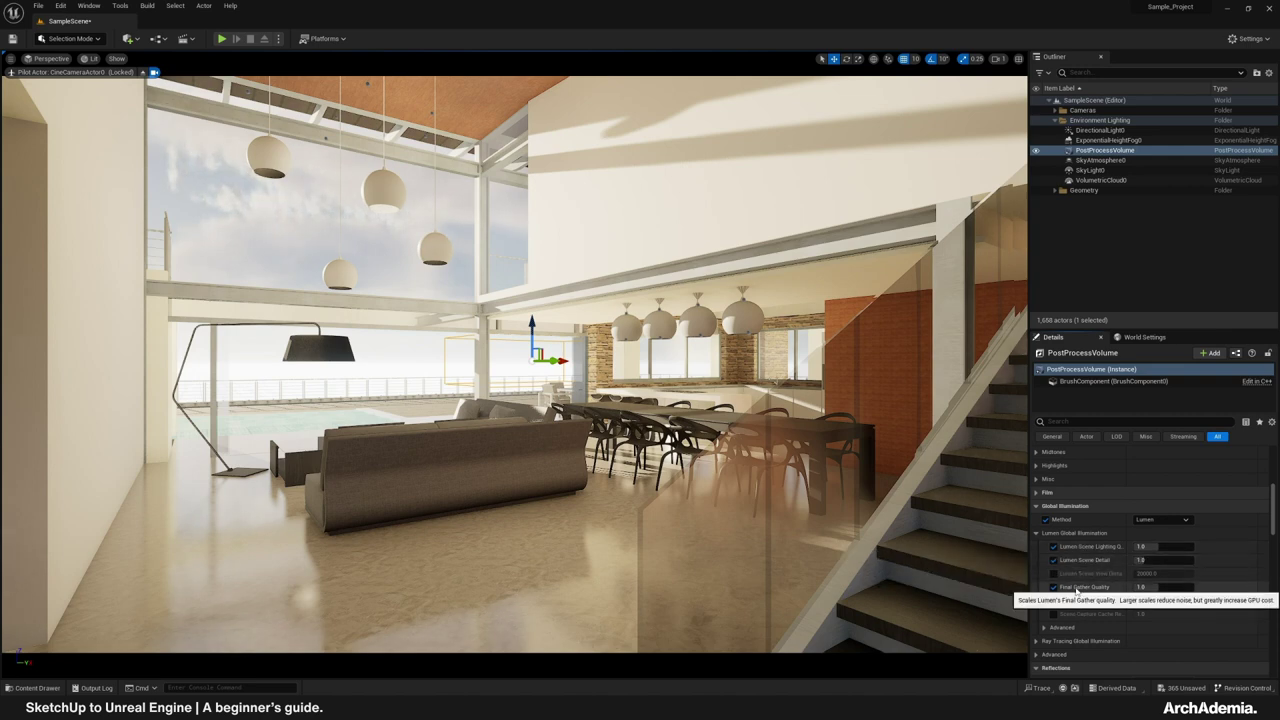
left_click_drag(1162, 547, 1190, 587)
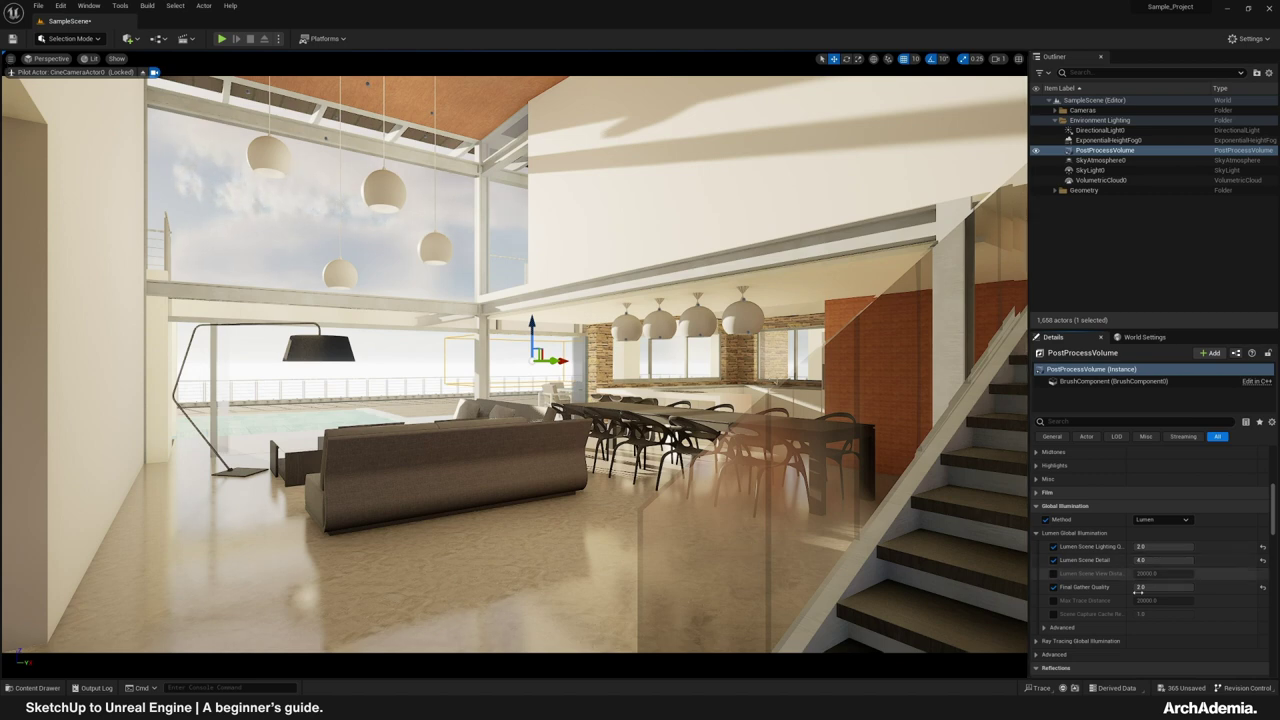
Enable the Lumen Reflections overrides for Quality, Ray Lighting Mode and High Quality Translucency, and set Quality to 2.0.
scroll(1086, 612, "down", 5)
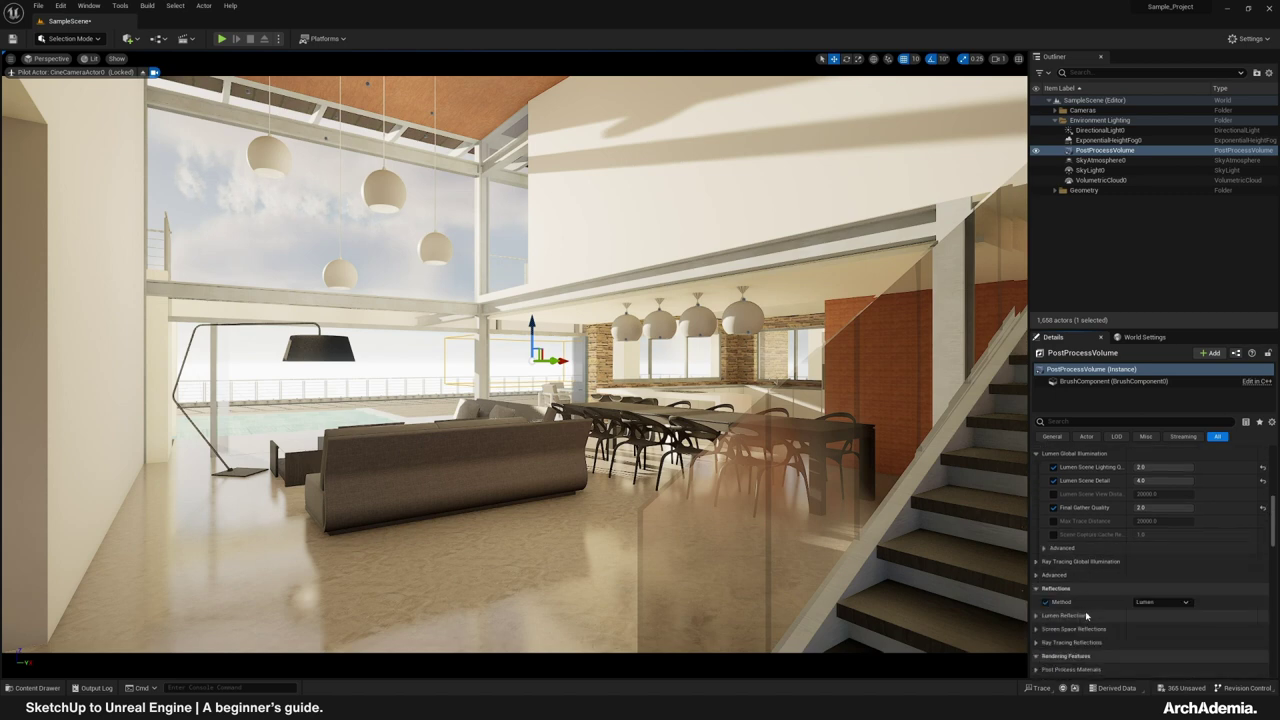
scroll(1115, 541, "up", 4)
scroll(1113, 545, "down", 4)
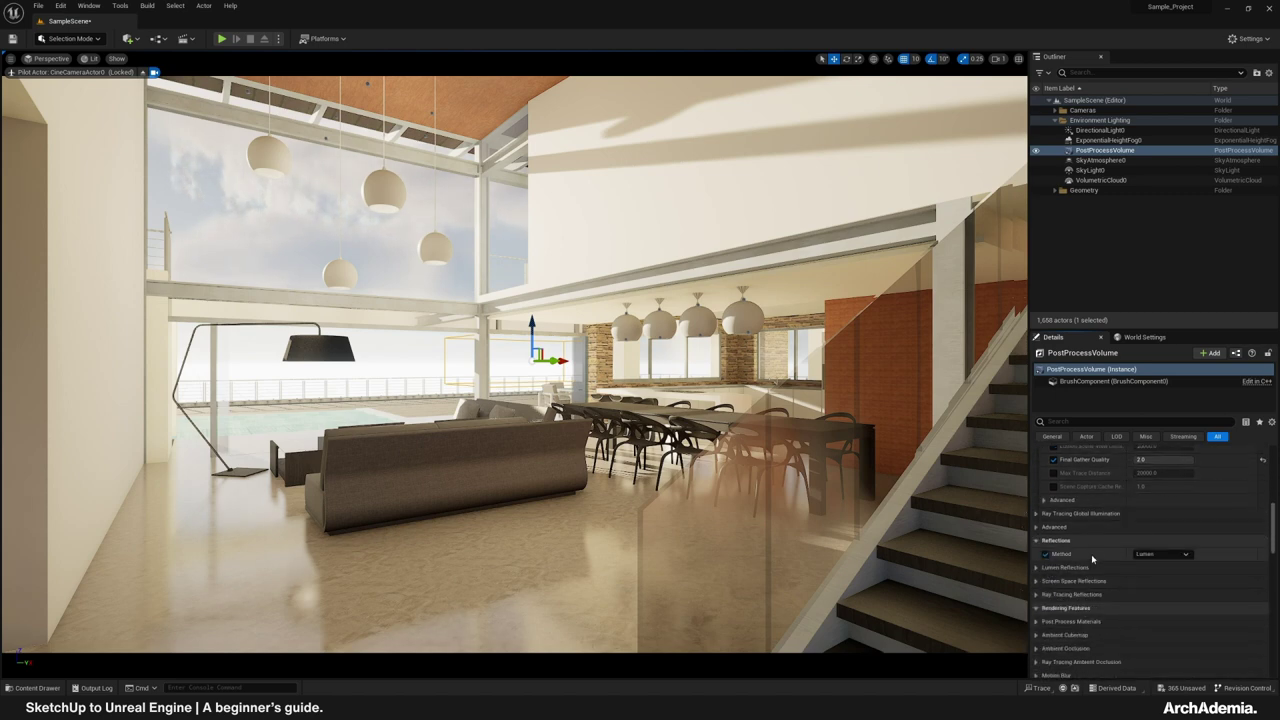
left_click(1065, 567)
scroll(1108, 601, "down", 1)
left_click(1054, 577)
left_click(1053, 563)
left_click(1053, 550)
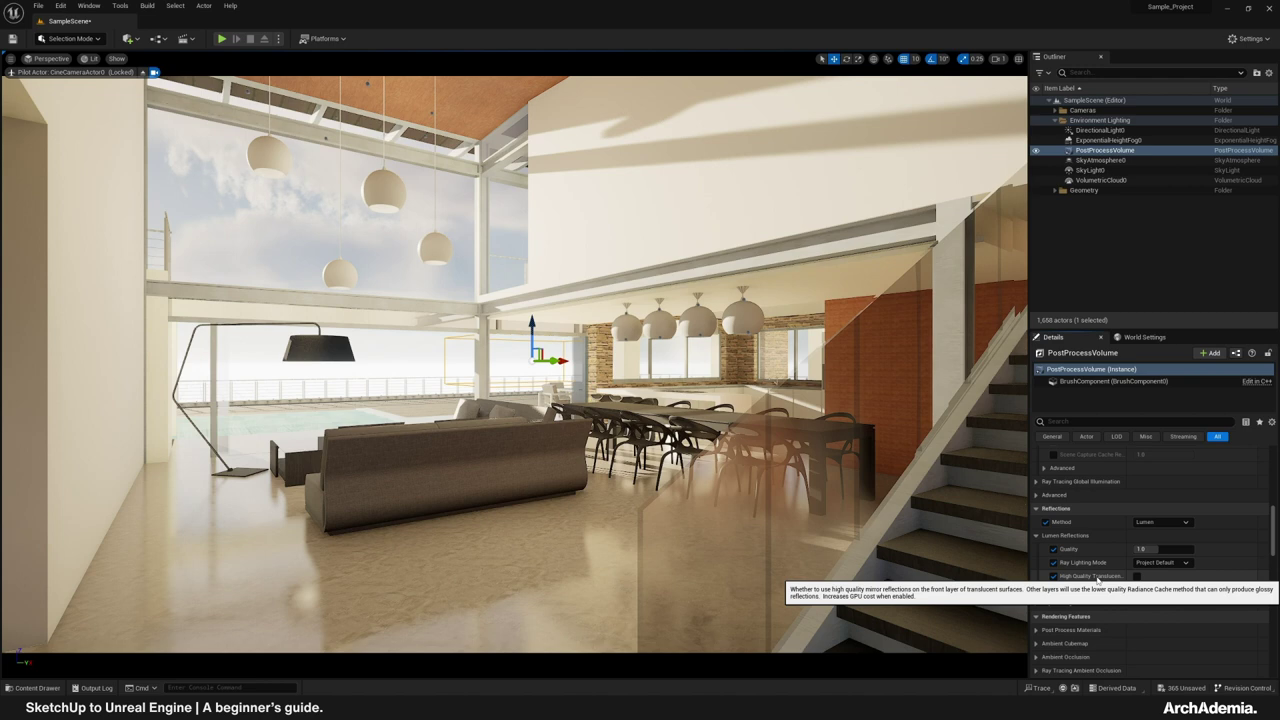
left_click_drag(1152, 550, 1200, 556)
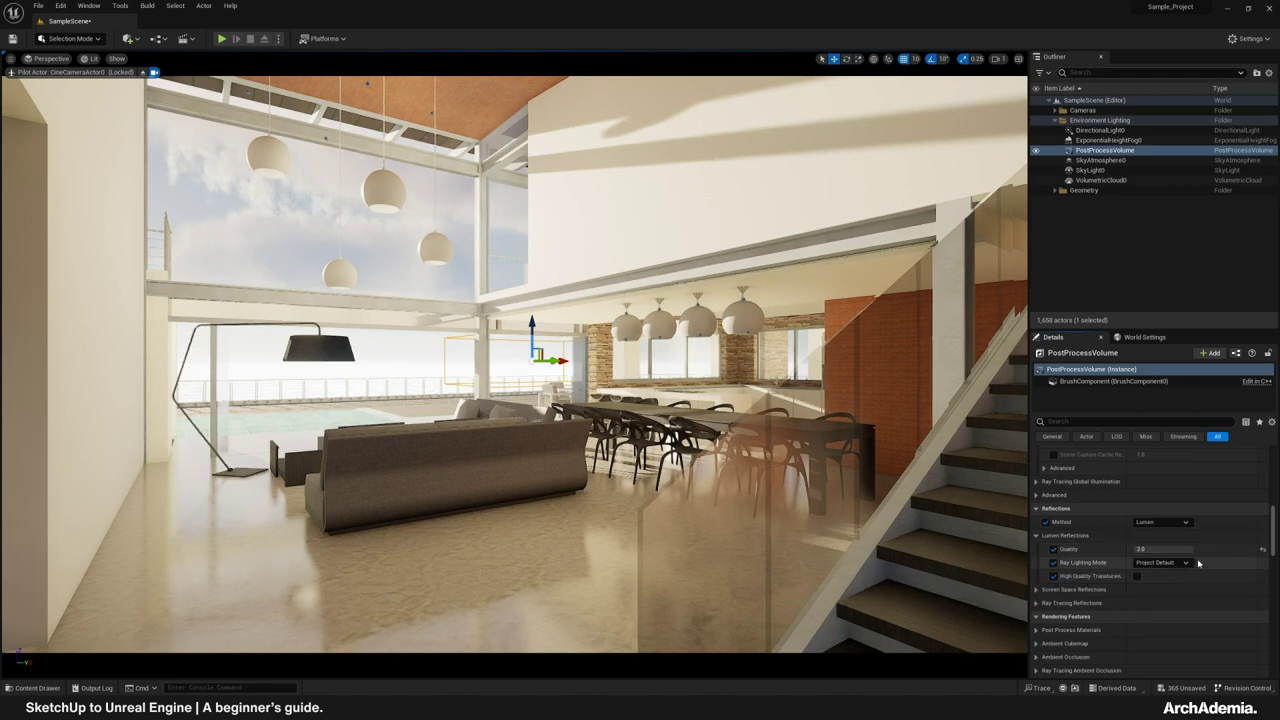
Set the Ray Lighting Mode to Hit Lighting for Reflections and turn on High Quality Translucency reflections.
left_click(1162, 562)
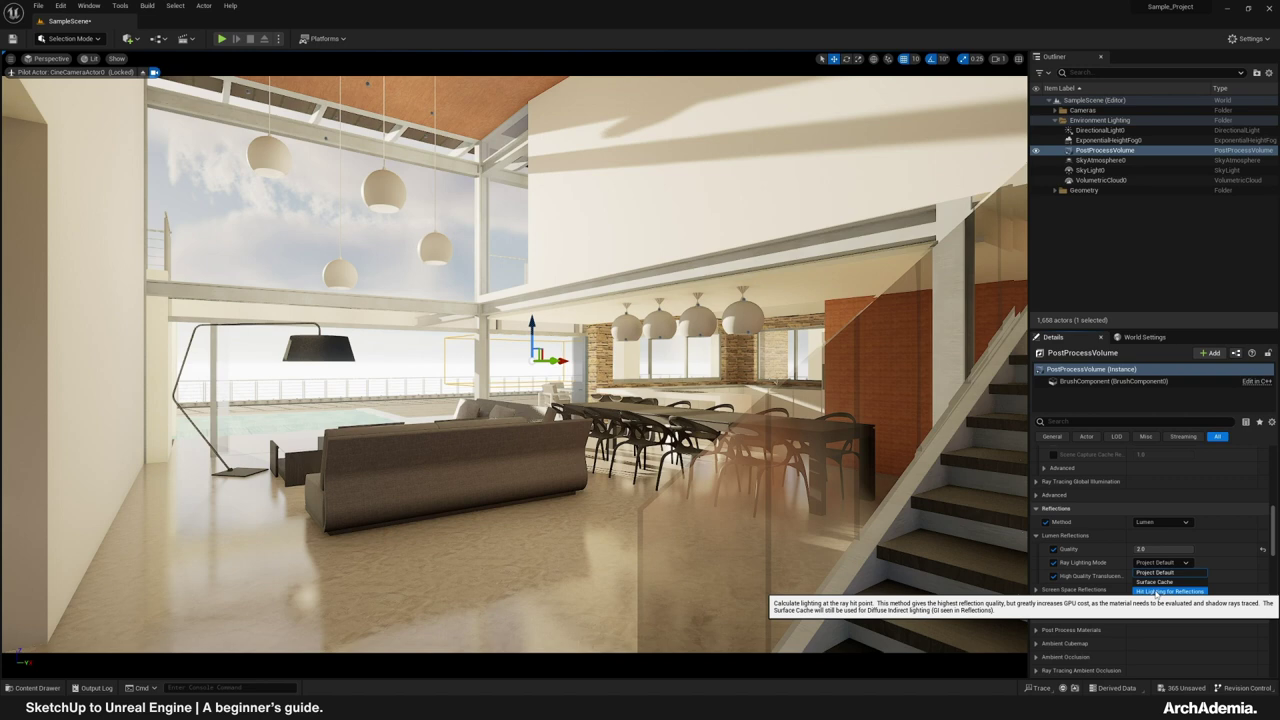
left_click(1156, 592)
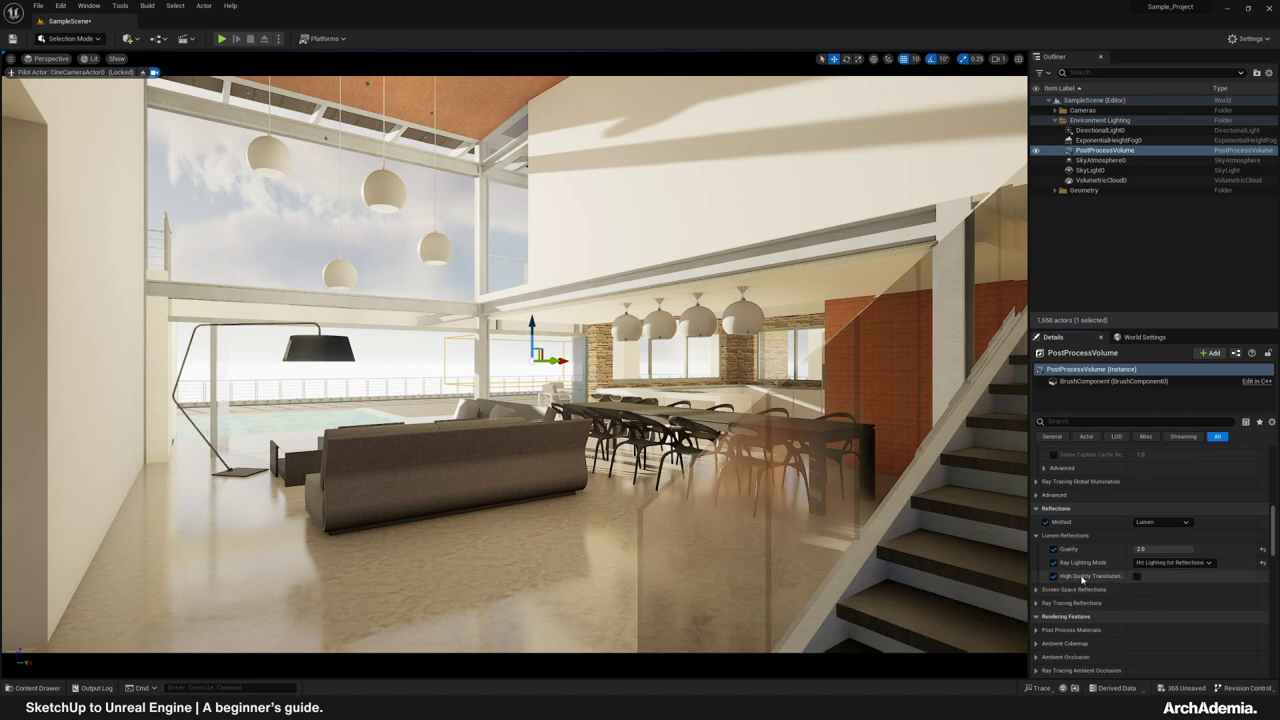
left_click(1137, 576)
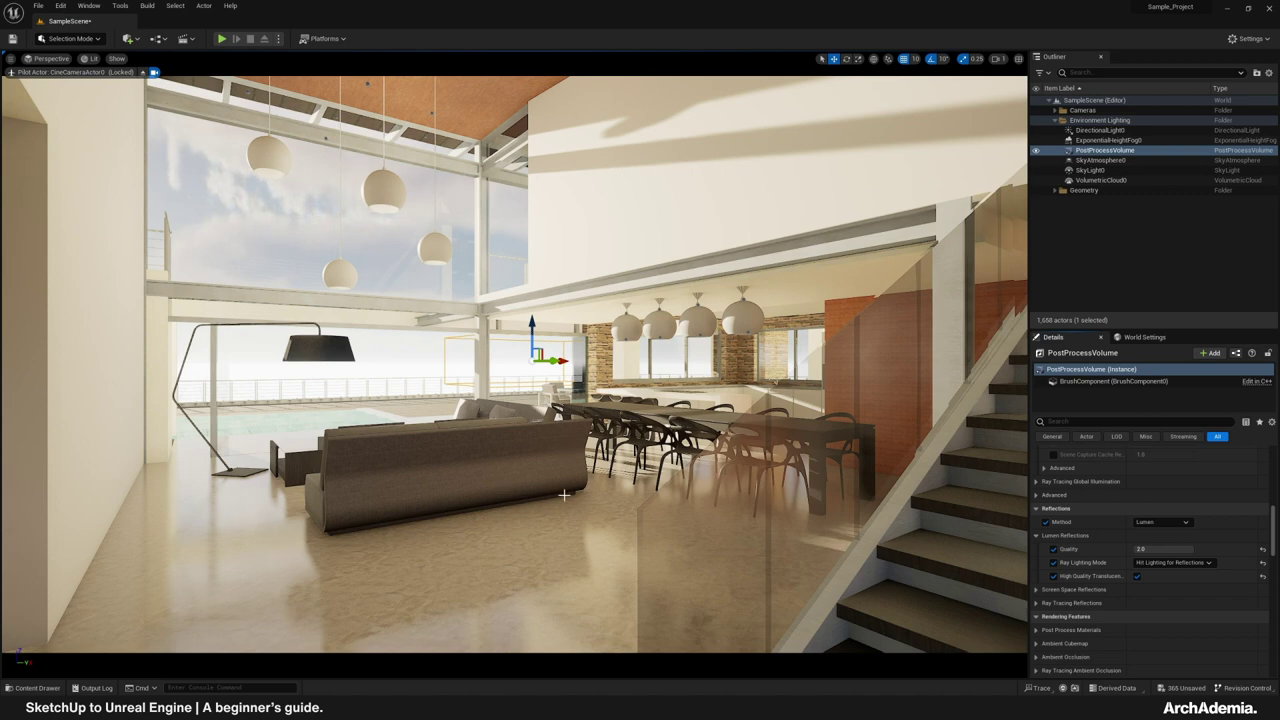
Select the glass stair railing, and collapse the Geometry and Environment Lighting folders in the Outliner.
left_click(700, 528)
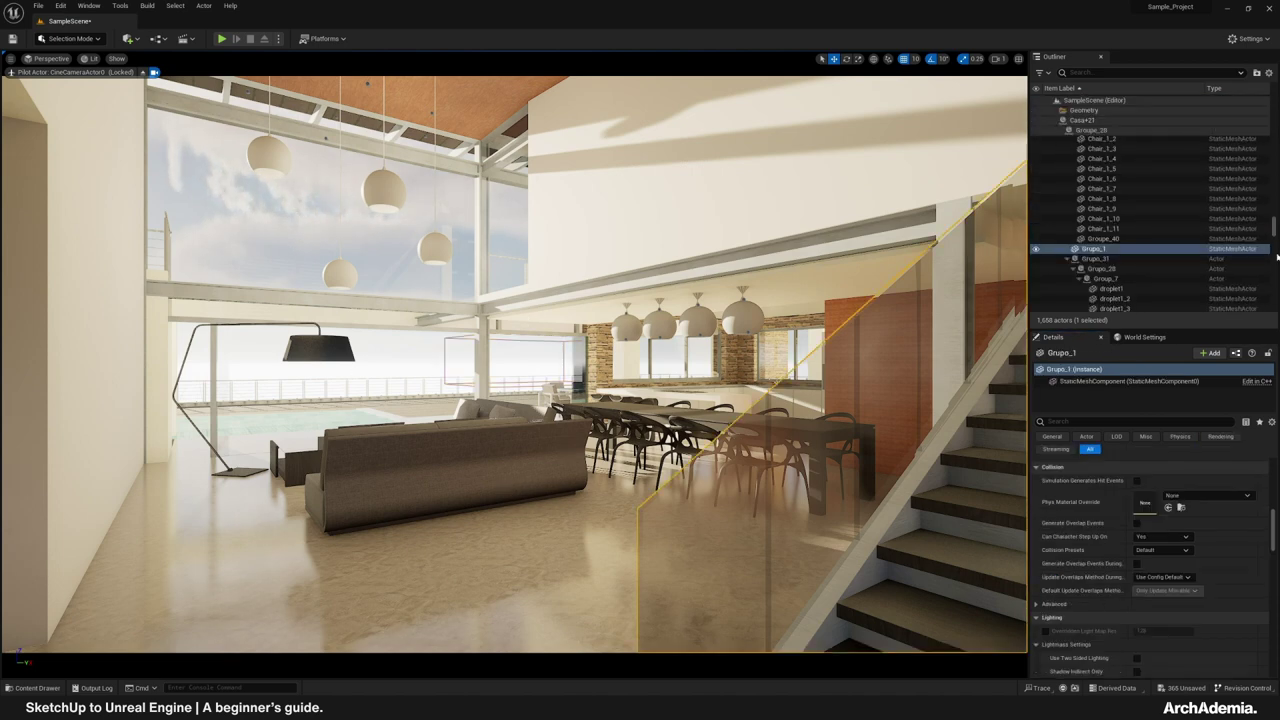
left_click_drag(1275, 230, 1273, 93)
left_click(1055, 190)
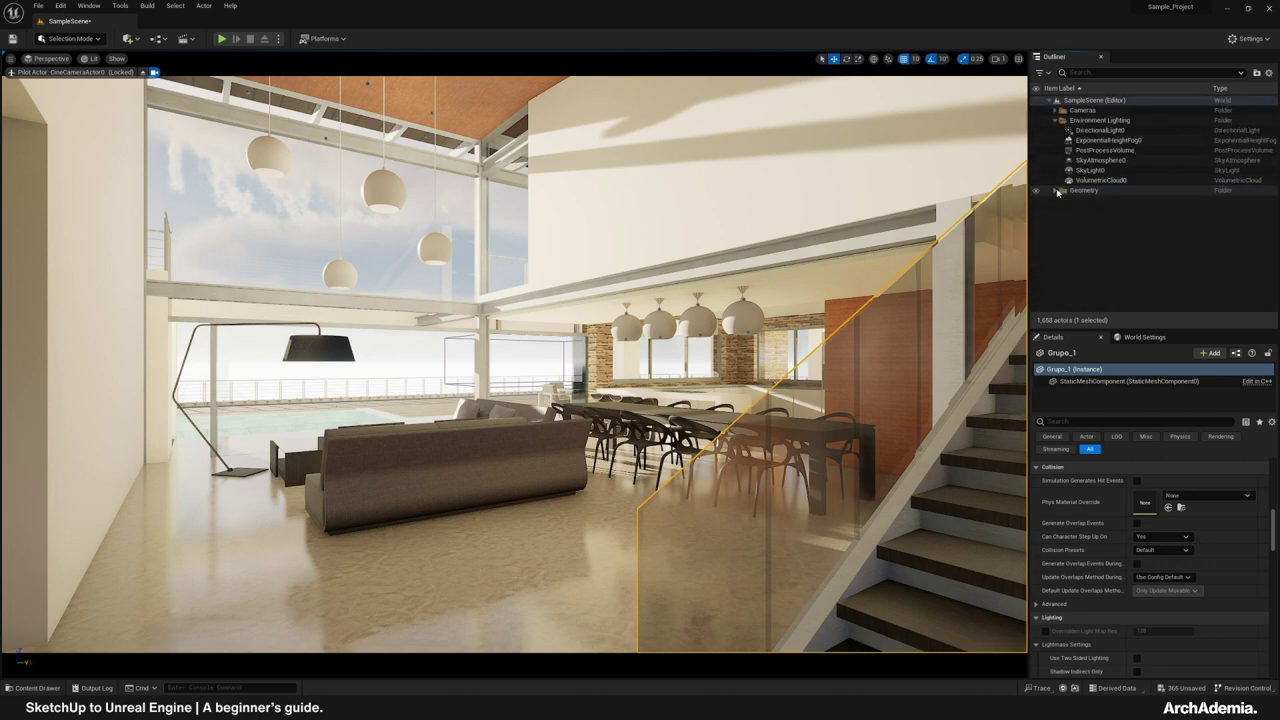
left_click(1056, 122)
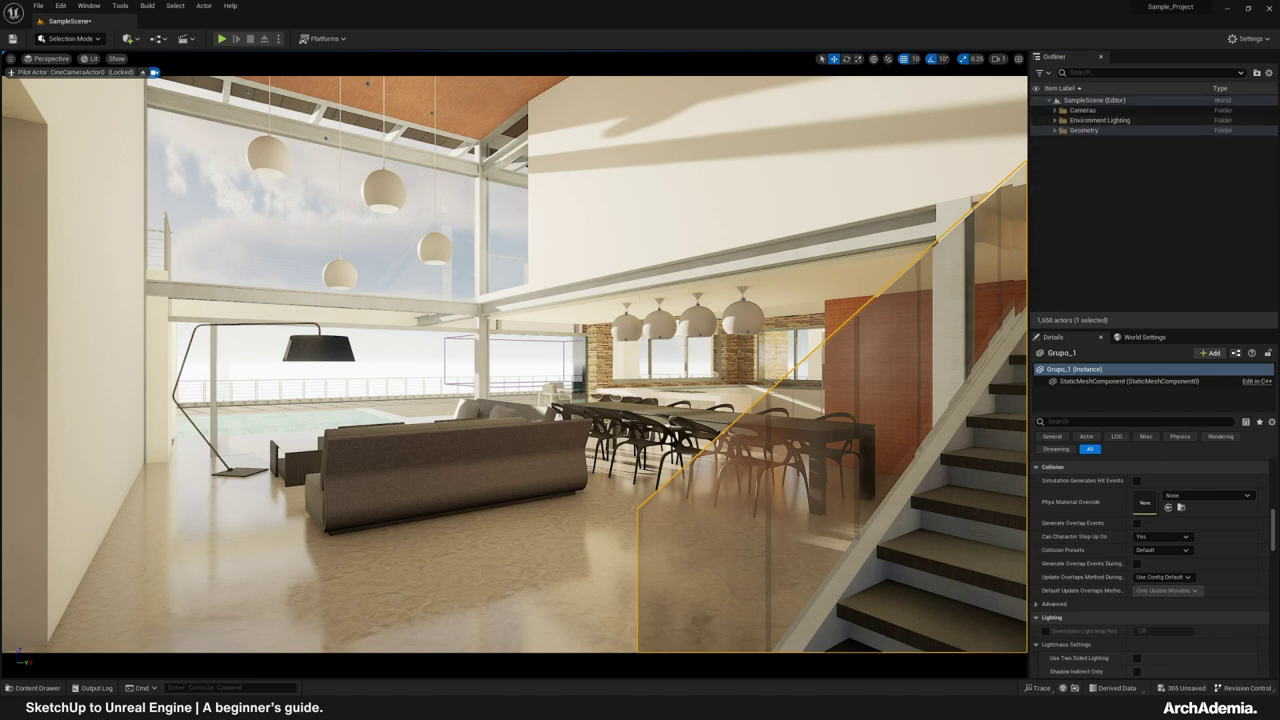
Select the kitchen's stone wall and stop piloting the cine camera to get close to it.
left_click(654, 316)
left_click(604, 352)
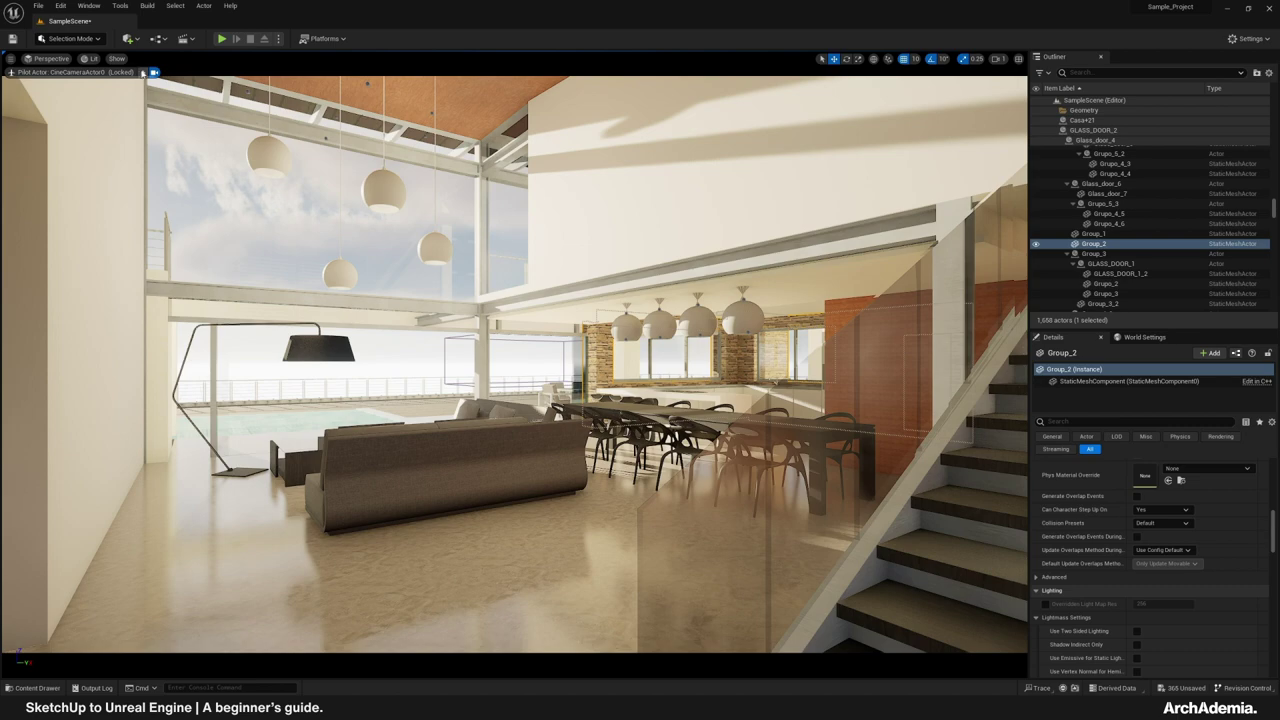
left_click(143, 72)
scroll(569, 386, "up", 8)
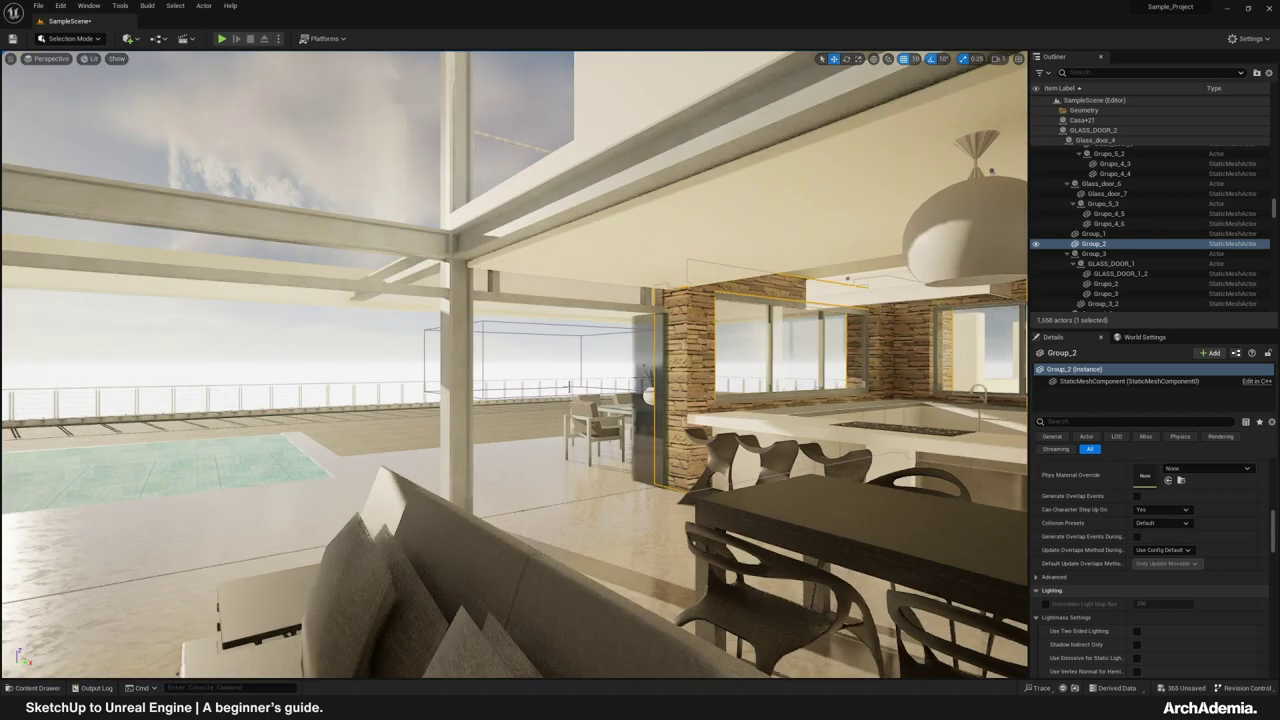
scroll(515, 365, "up", 5)
Open Quixel Bridge and go to the Surface group of the ArchViz collections.
left_click(128, 38)
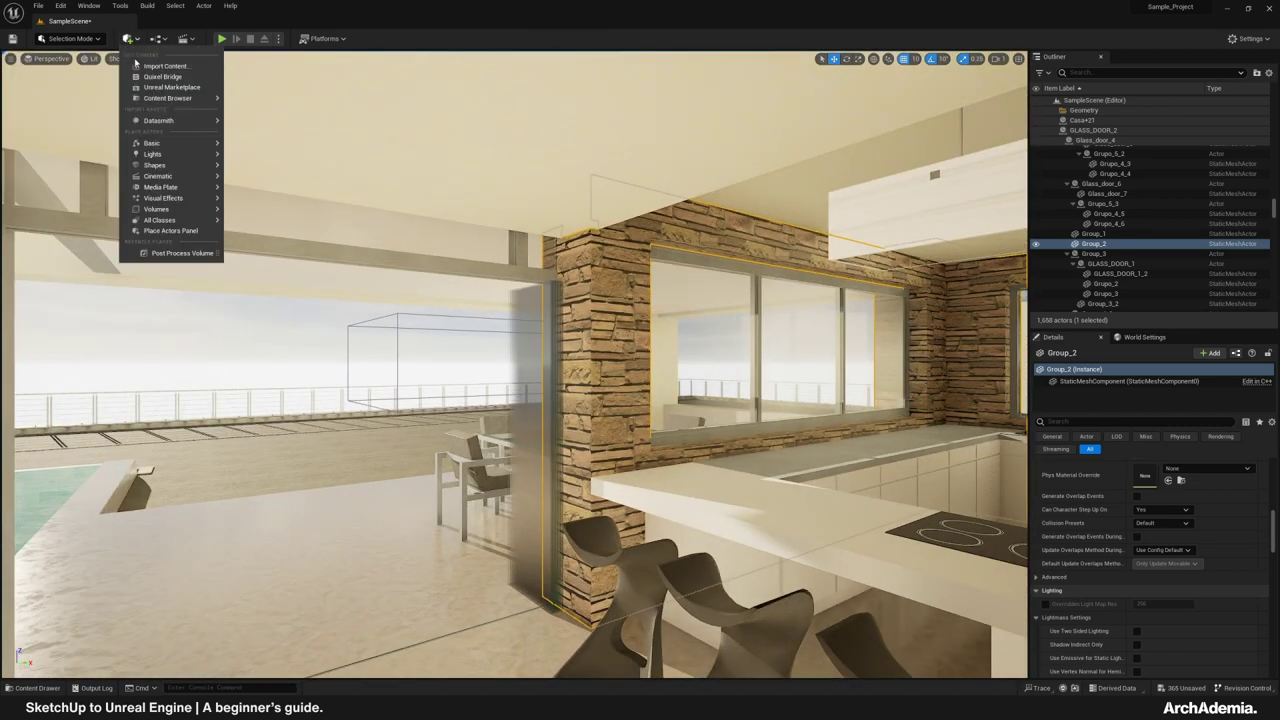
left_click(162, 76)
mouse_move(349, 128)
left_mouse_down()
mouse_move(414, 136)
mouse_move(341, 116)
left_mouse_up()
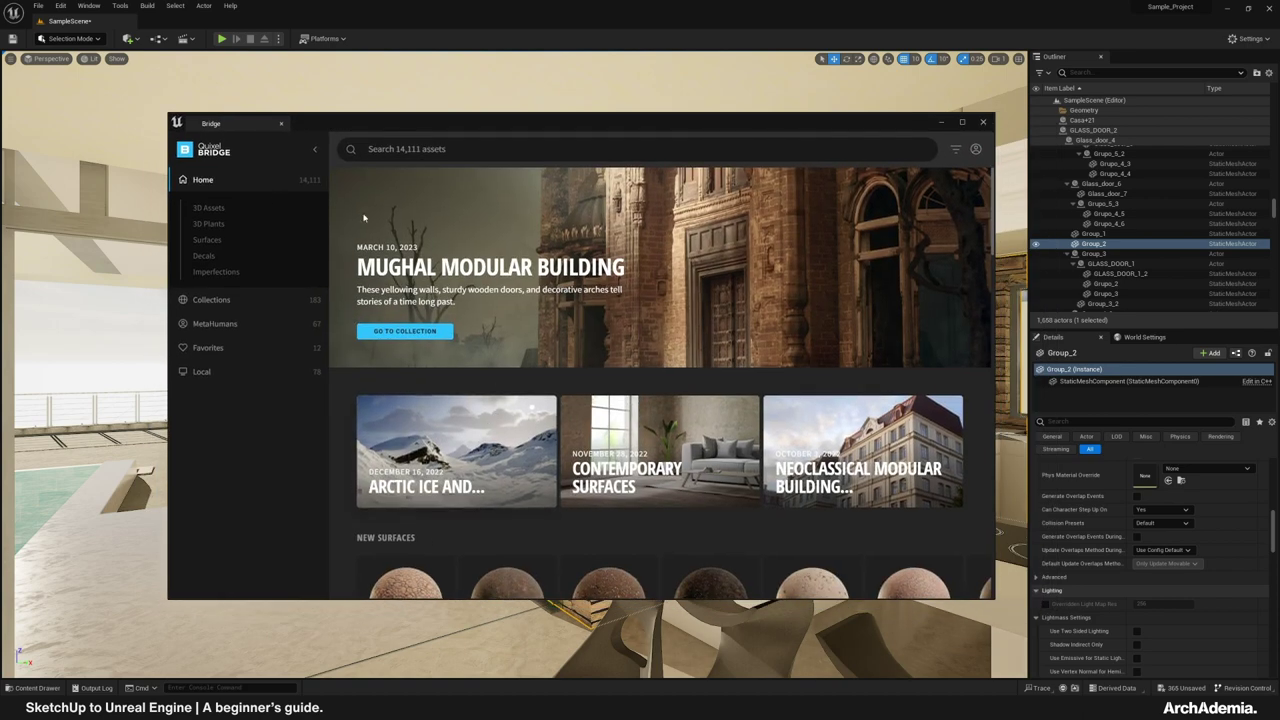
left_click(208, 300)
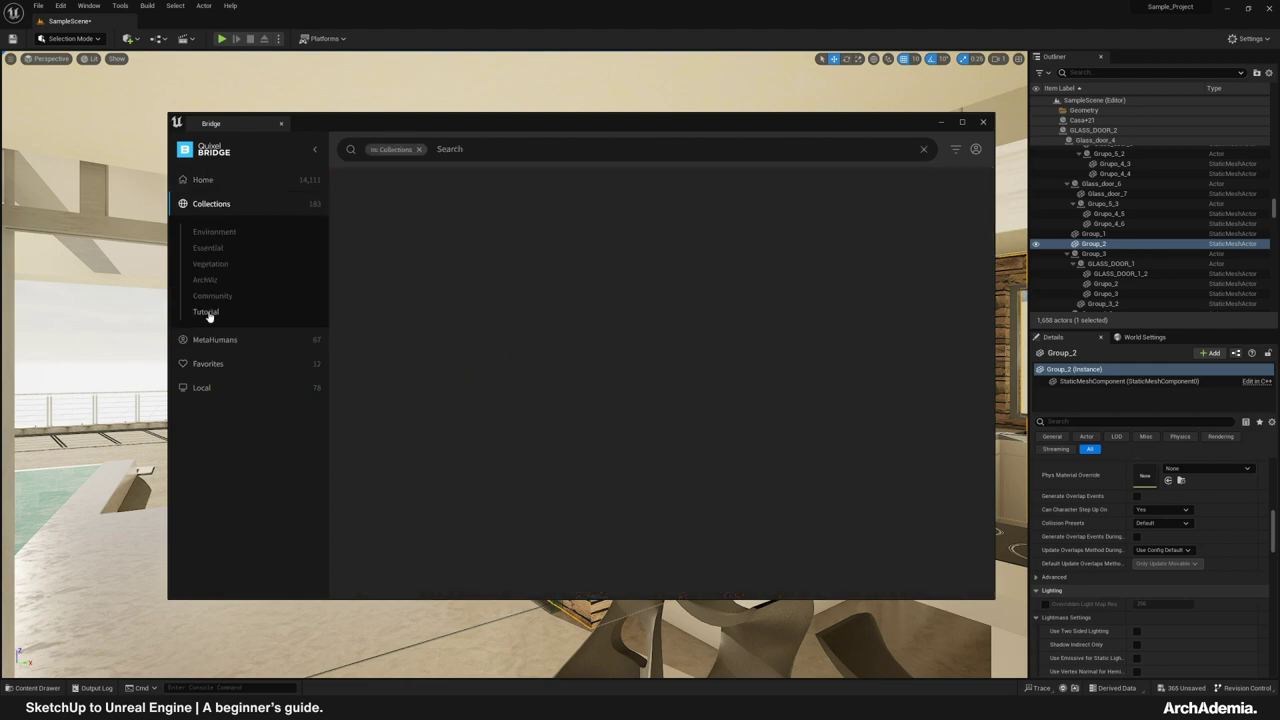
left_click(205, 279)
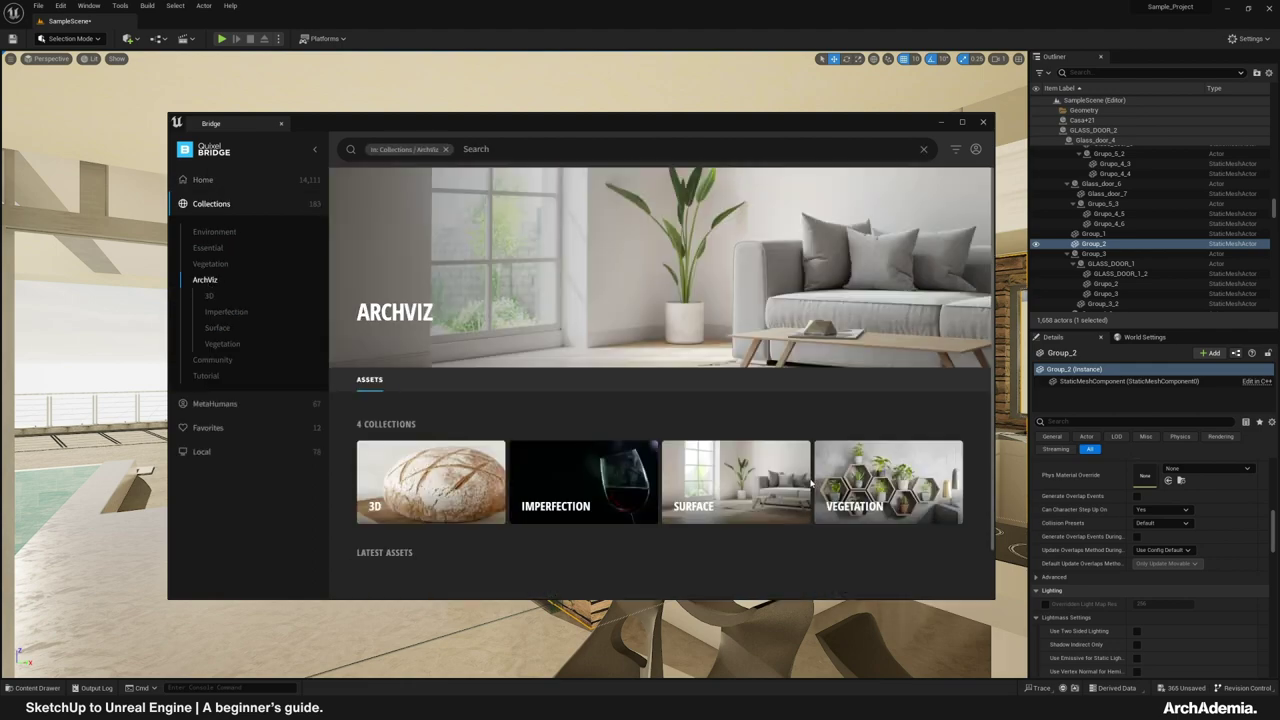
left_click(729, 486)
Browse the Pristine Granite surfaces and switch to the Decorative Stone Tiles collection.
left_click_drag(606, 125, 520, 101)
scroll(556, 446, "down", 3)
scroll(783, 246, "down", 2)
left_click(785, 269)
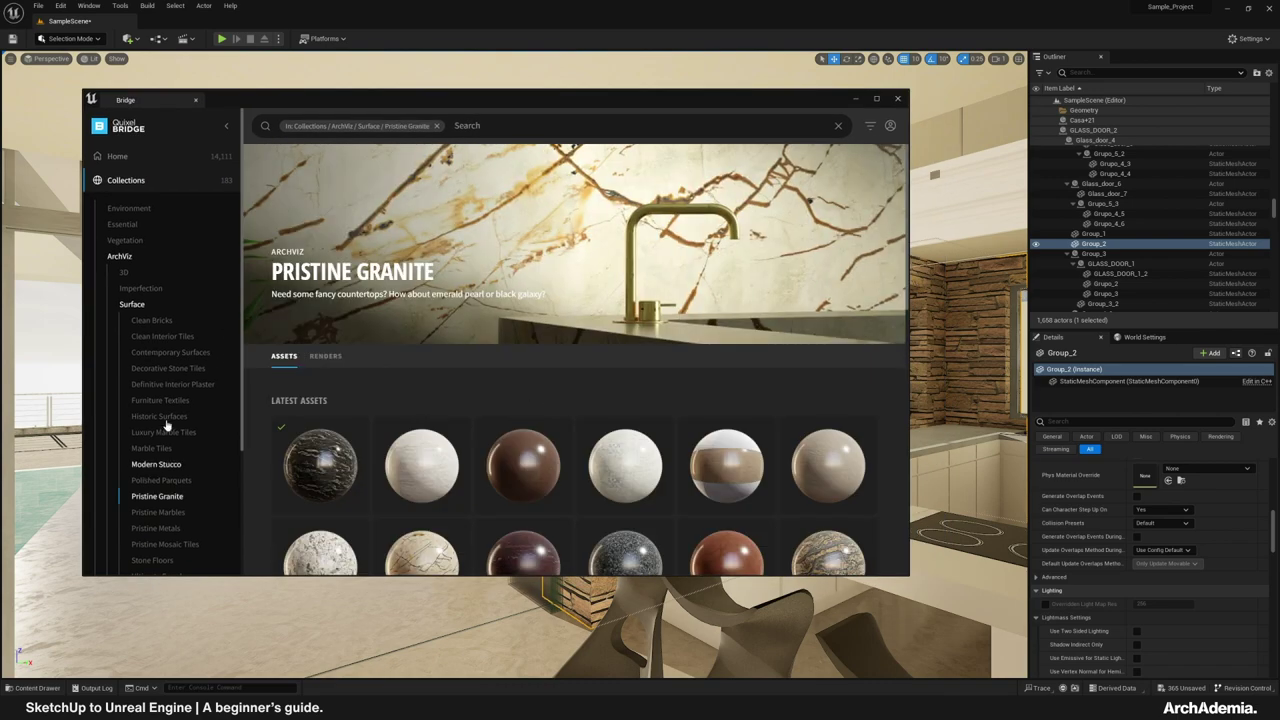
left_click(151, 368)
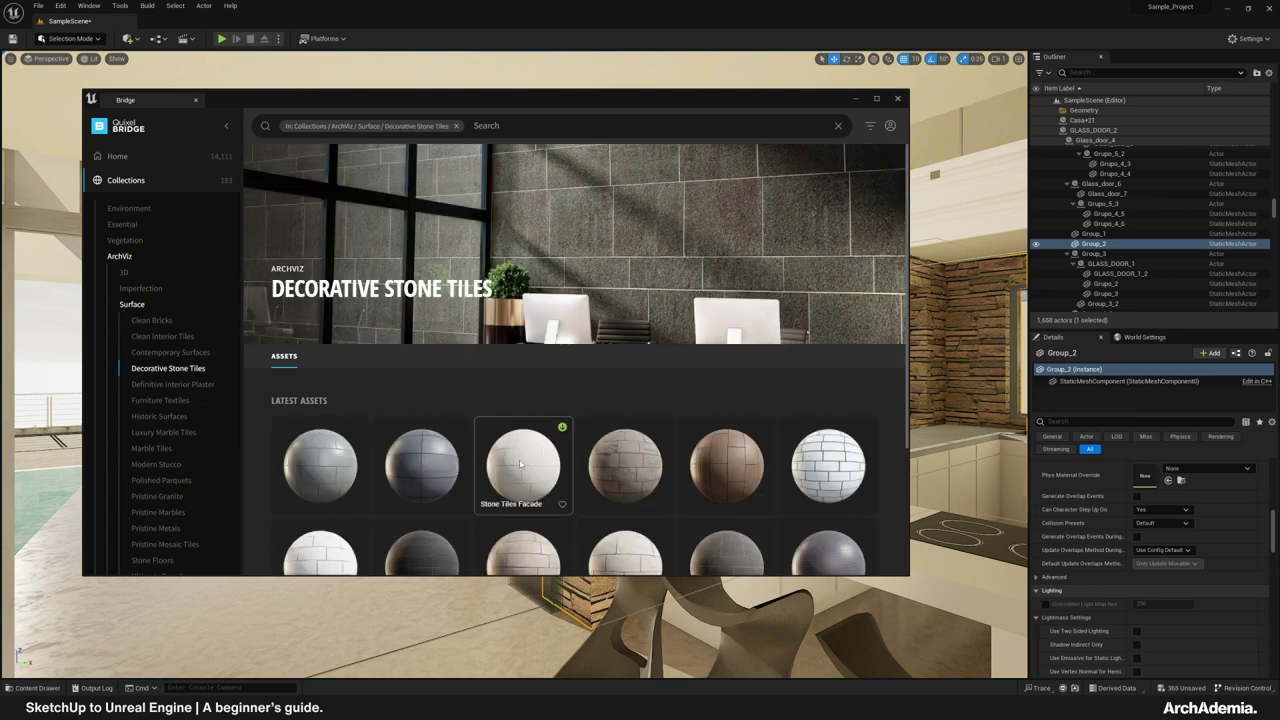
scroll(519, 465, "down", 1)
scroll(519, 465, "down", 2)
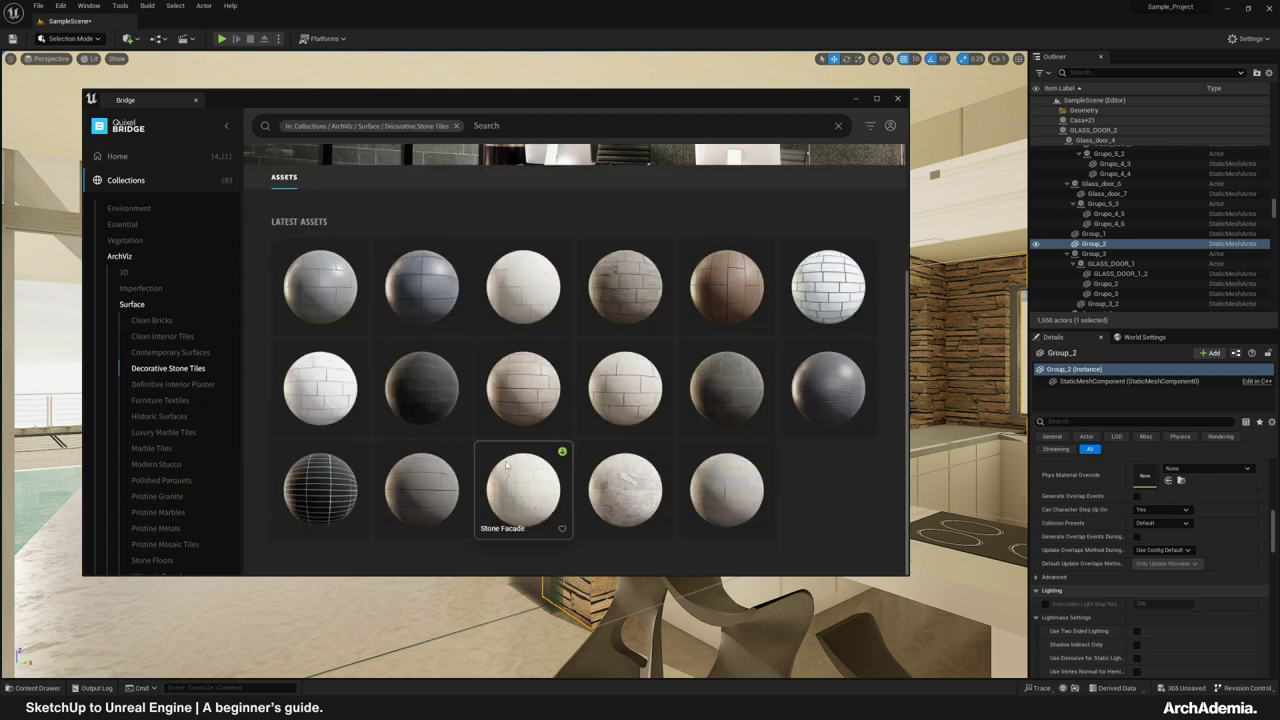
Download the Black Stone Tiles surface at High Quality and open the project's content drawer.
left_click(424, 397)
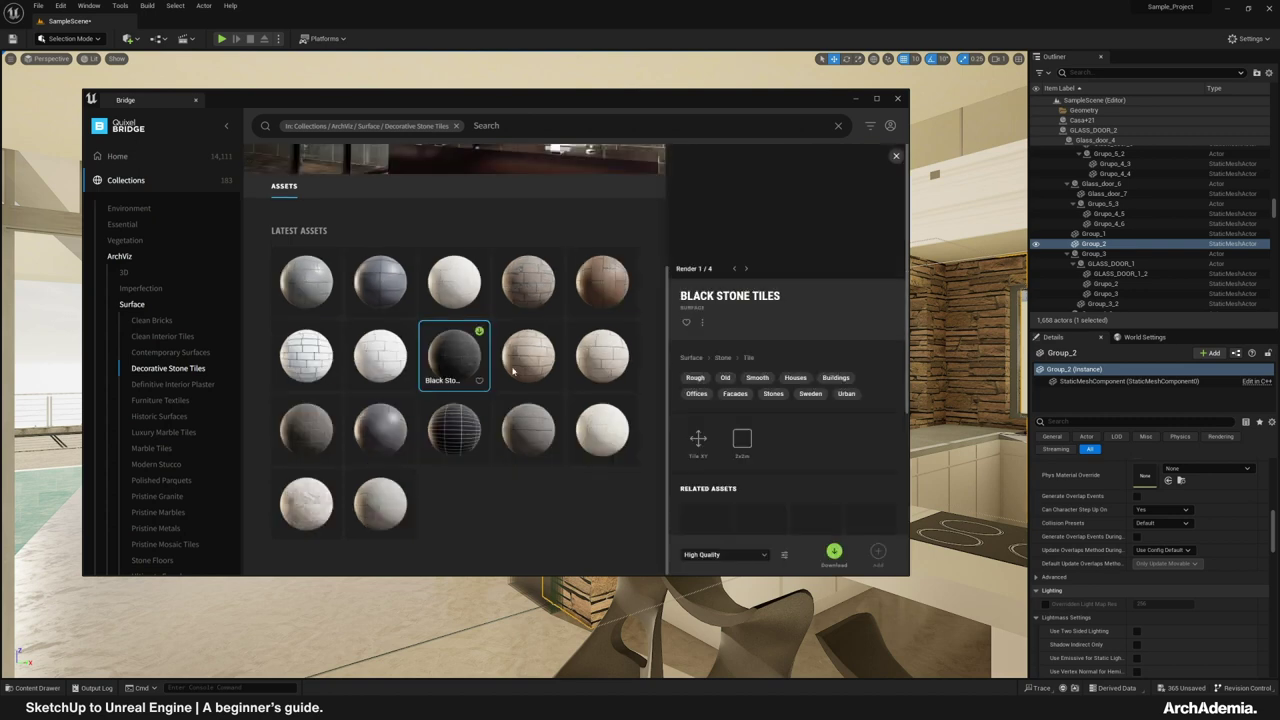
left_click(834, 551)
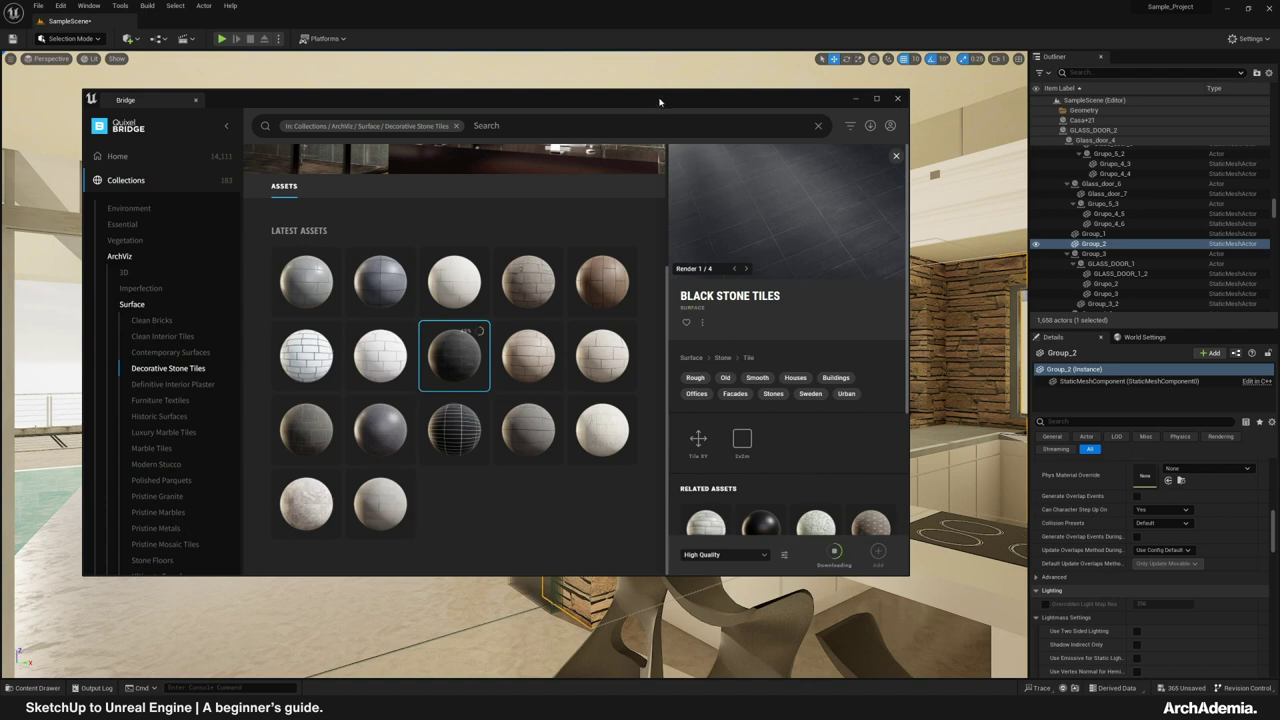
left_click_drag(659, 102, 593, 97)
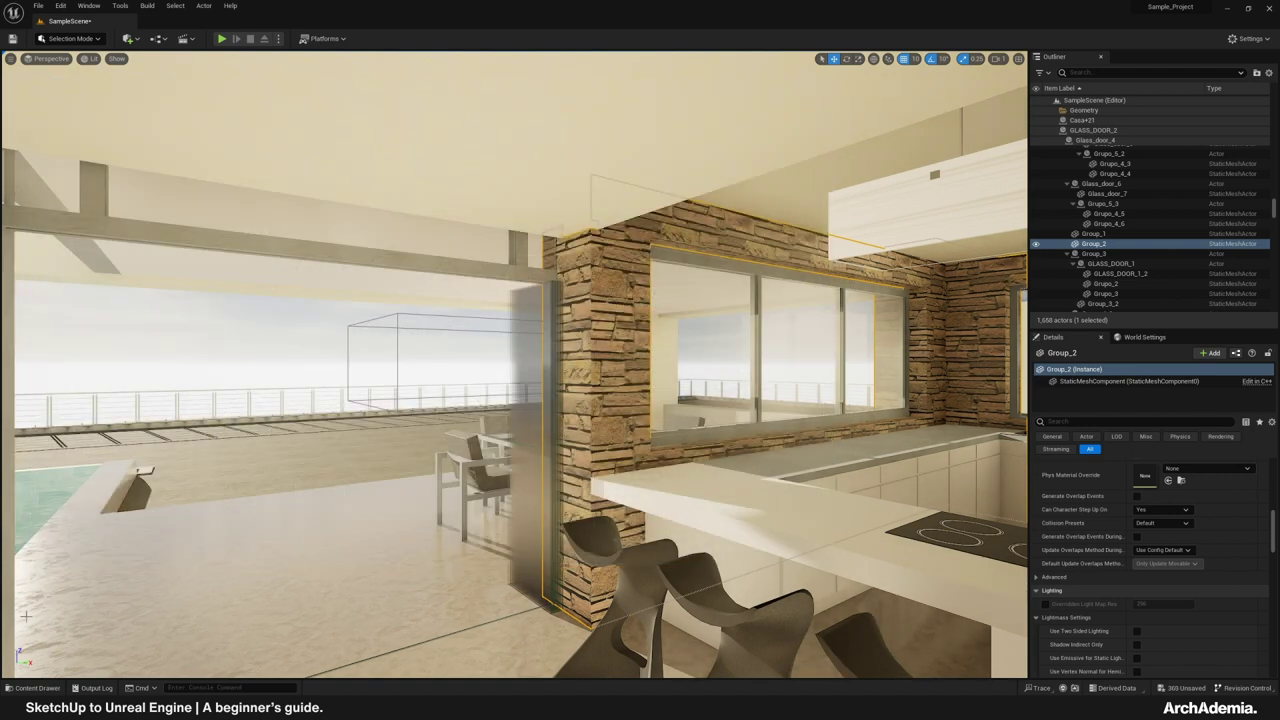
left_click(37, 688)
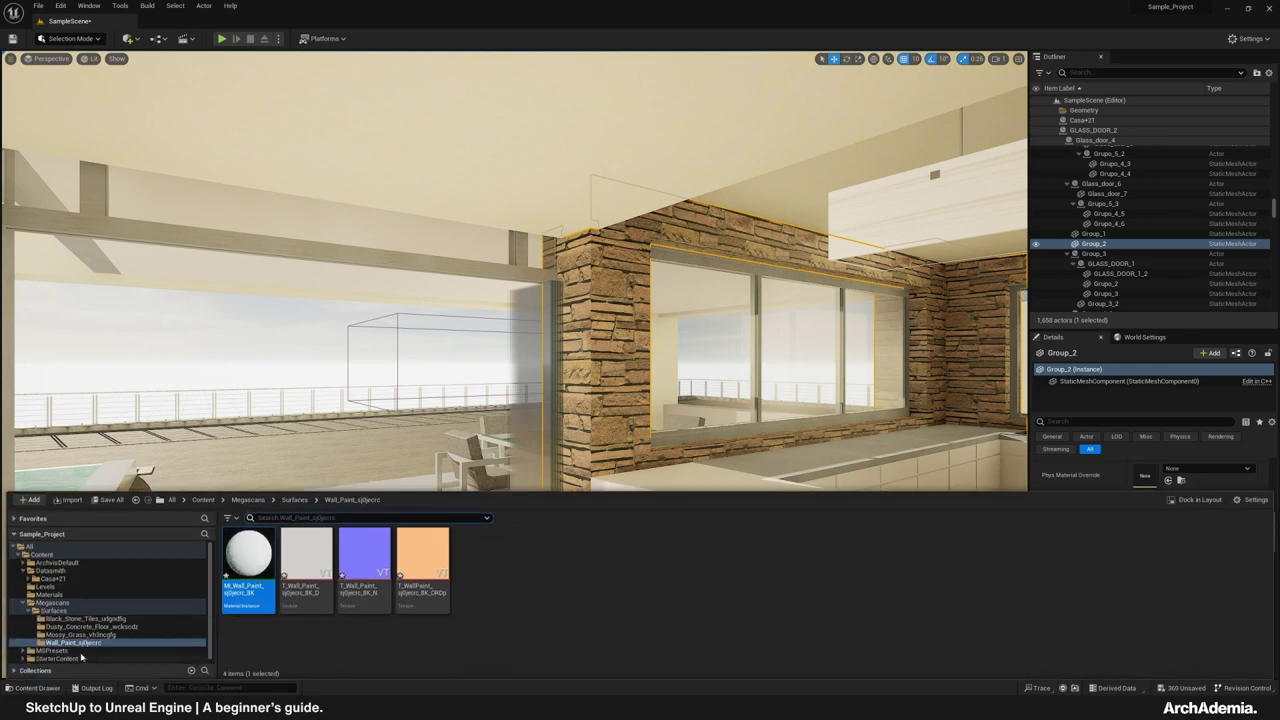
Apply the Black Stone Tiles material to the kitchen's stone wall and to the wood-clad wall block beside it.
left_click(66, 627)
left_click(85, 619)
left_click_drag(248, 556, 621, 406)
right_click_drag(591, 413, 593, 420)
left_click(37, 688)
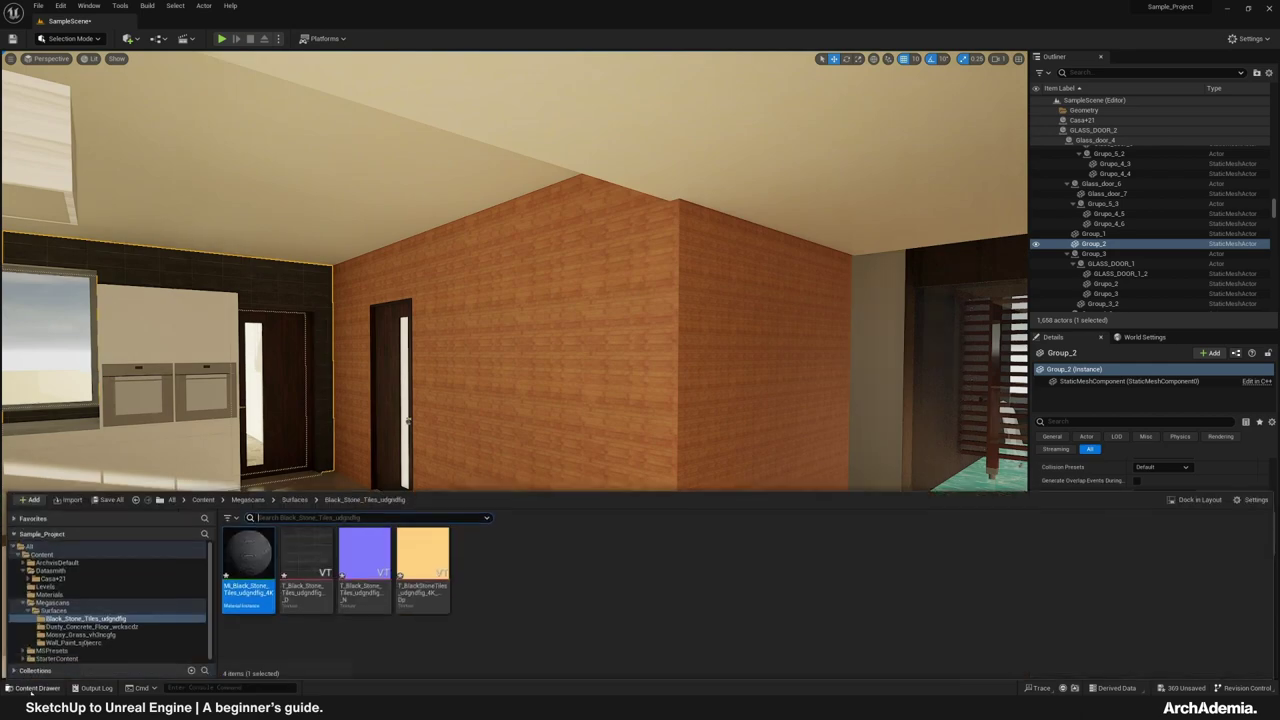
left_click_drag(248, 556, 521, 409)
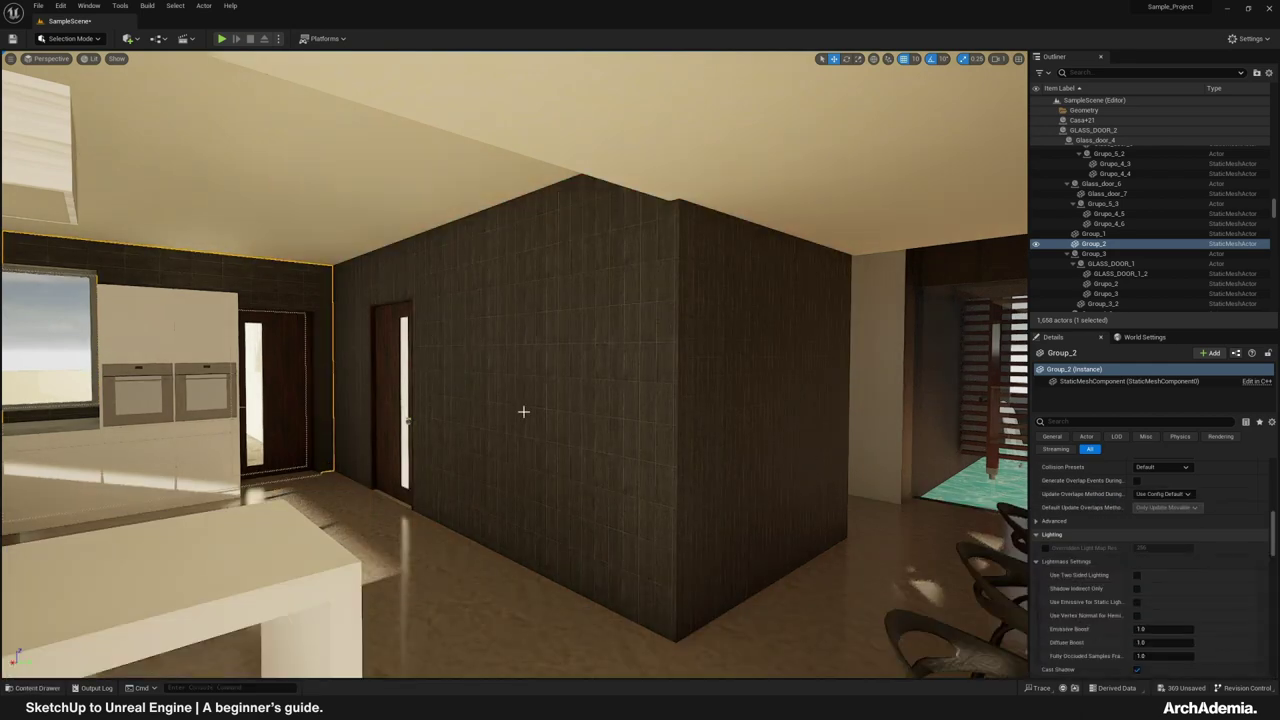
Select the wall block beside the kitchen and start the UV Project tool on it in Modeling mode.
right_click_drag(528, 432, 411, 415)
right_click_drag(580, 459, 437, 397)
left_click(437, 397)
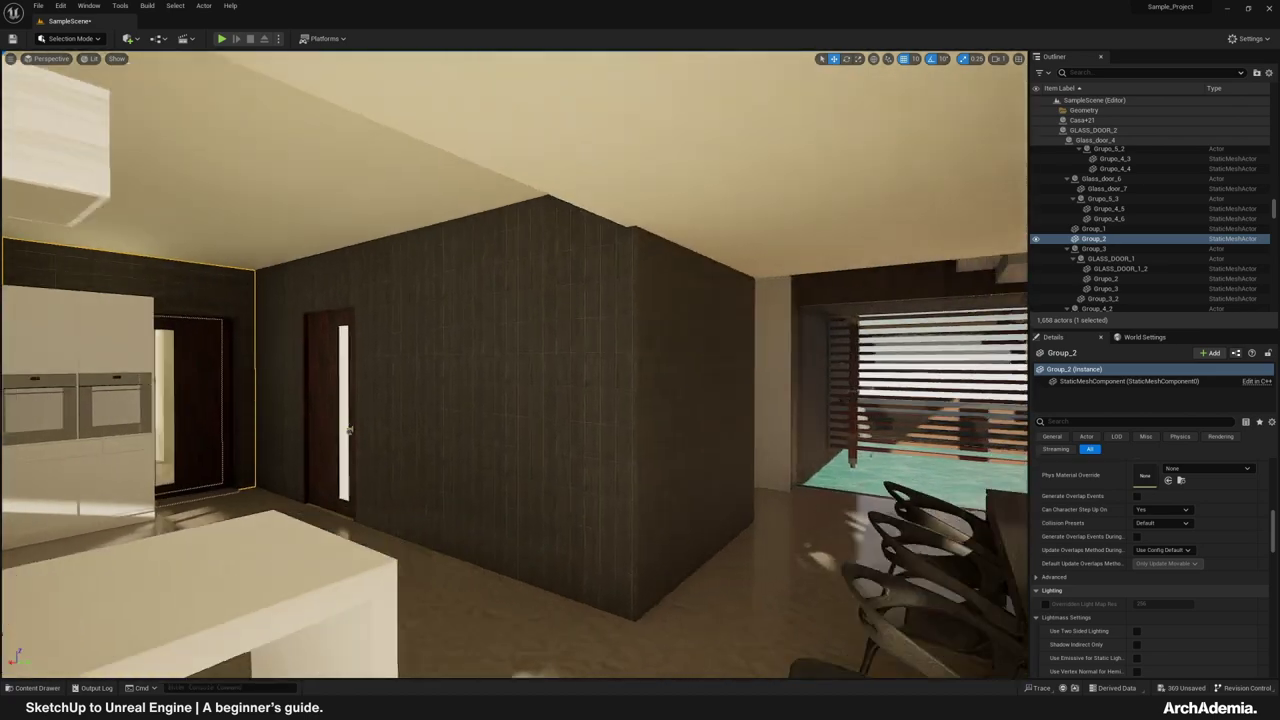
right_click_drag(270, 423, 314, 423)
left_click(315, 422)
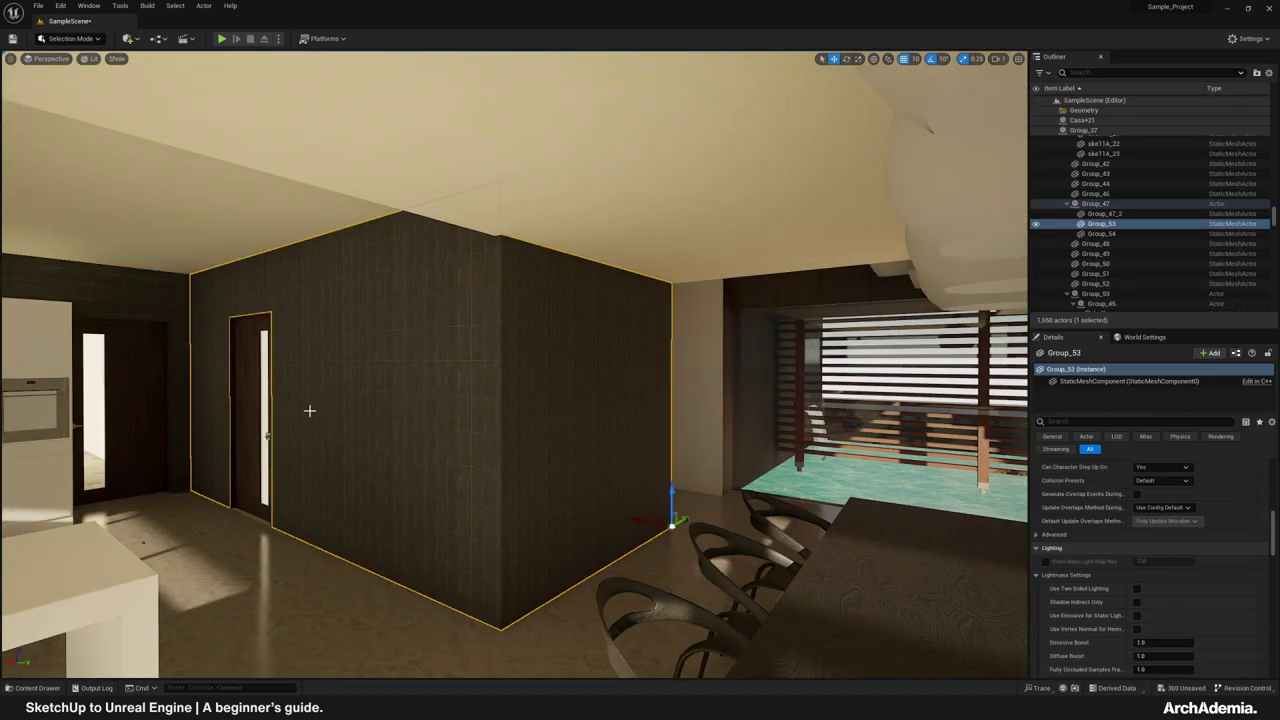
left_click(70, 38)
left_click(75, 98)
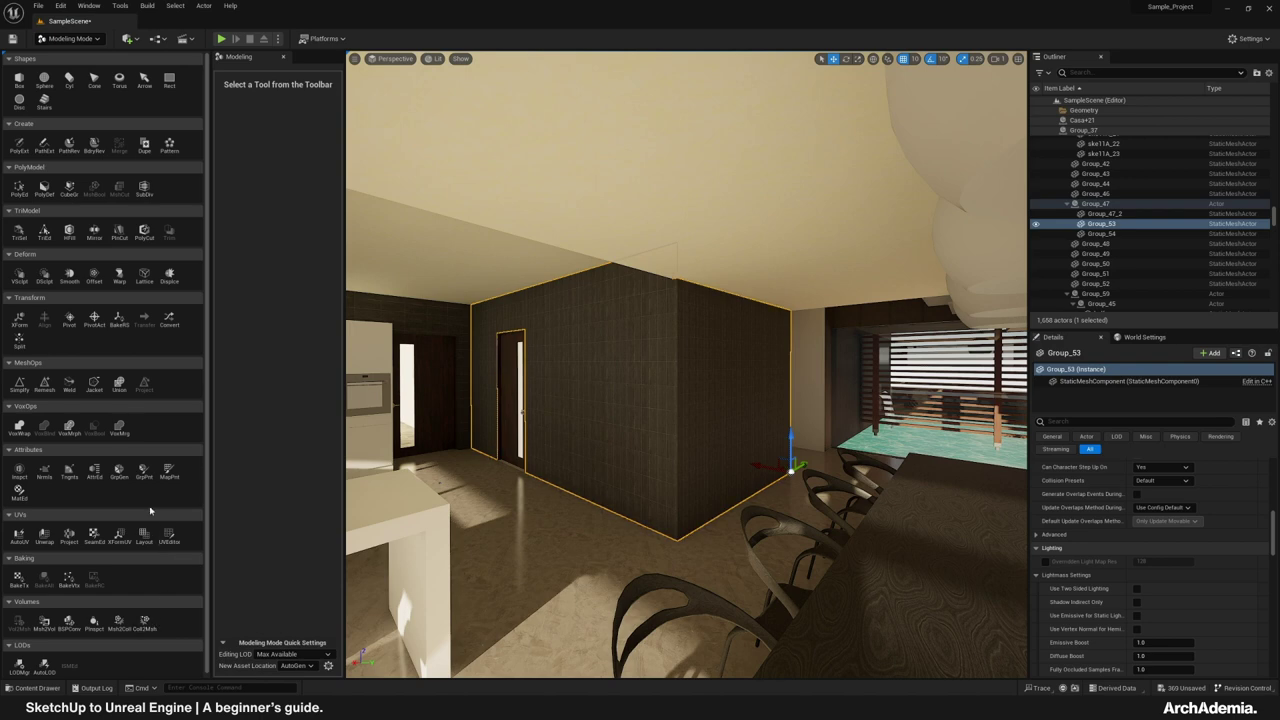
scroll(174, 378, "down", 1)
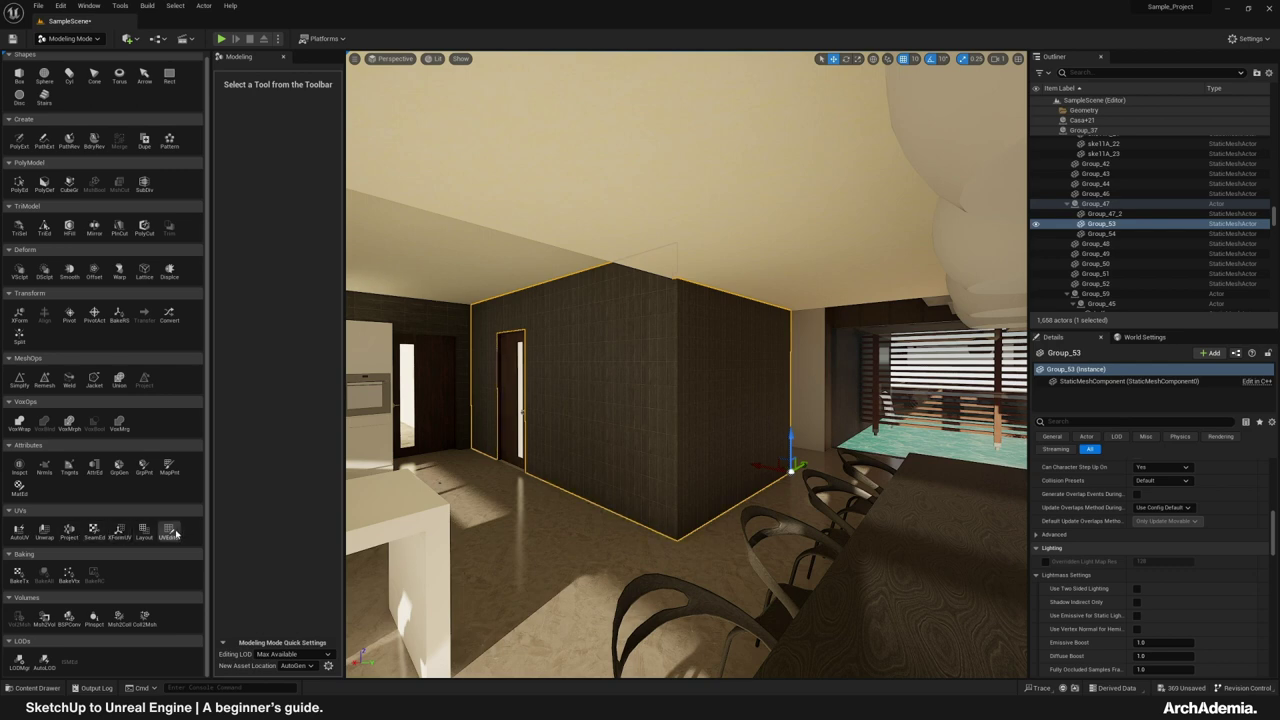
left_click(69, 531)
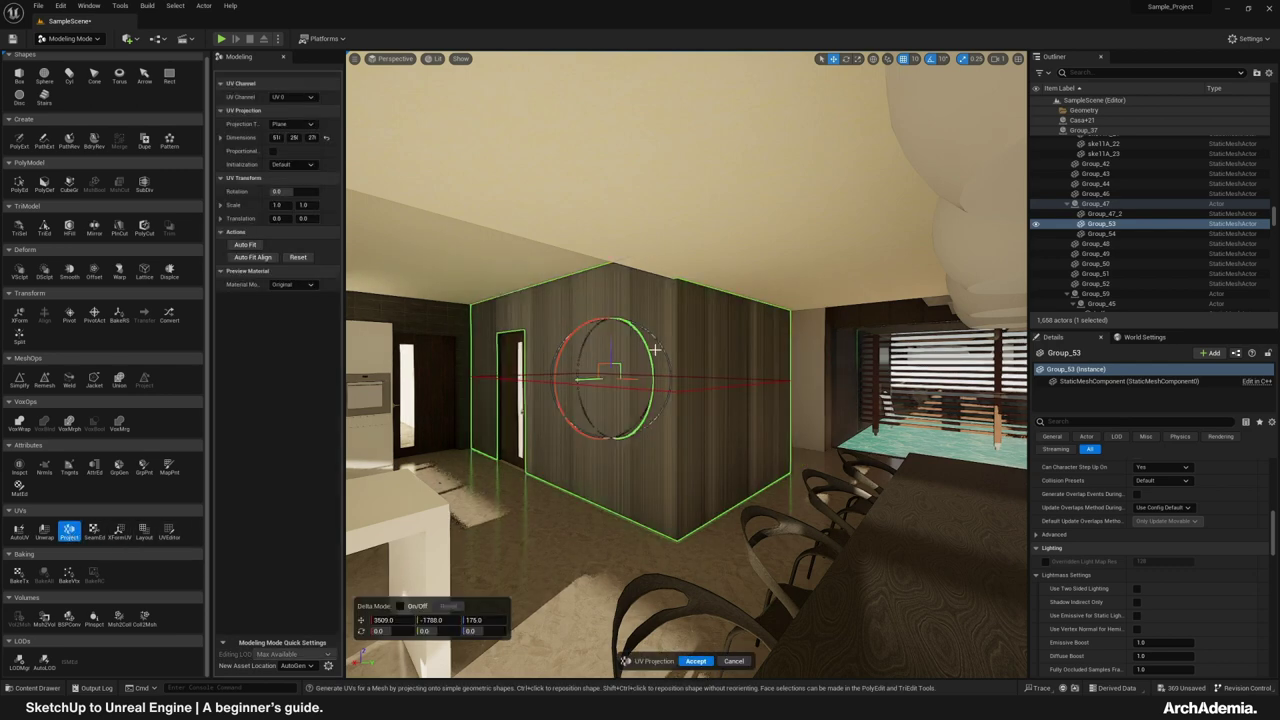
Rotate the wall block's UV projection 90 degrees and set all three of its dimensions to 100.
left_click_drag(648, 349, 651, 500)
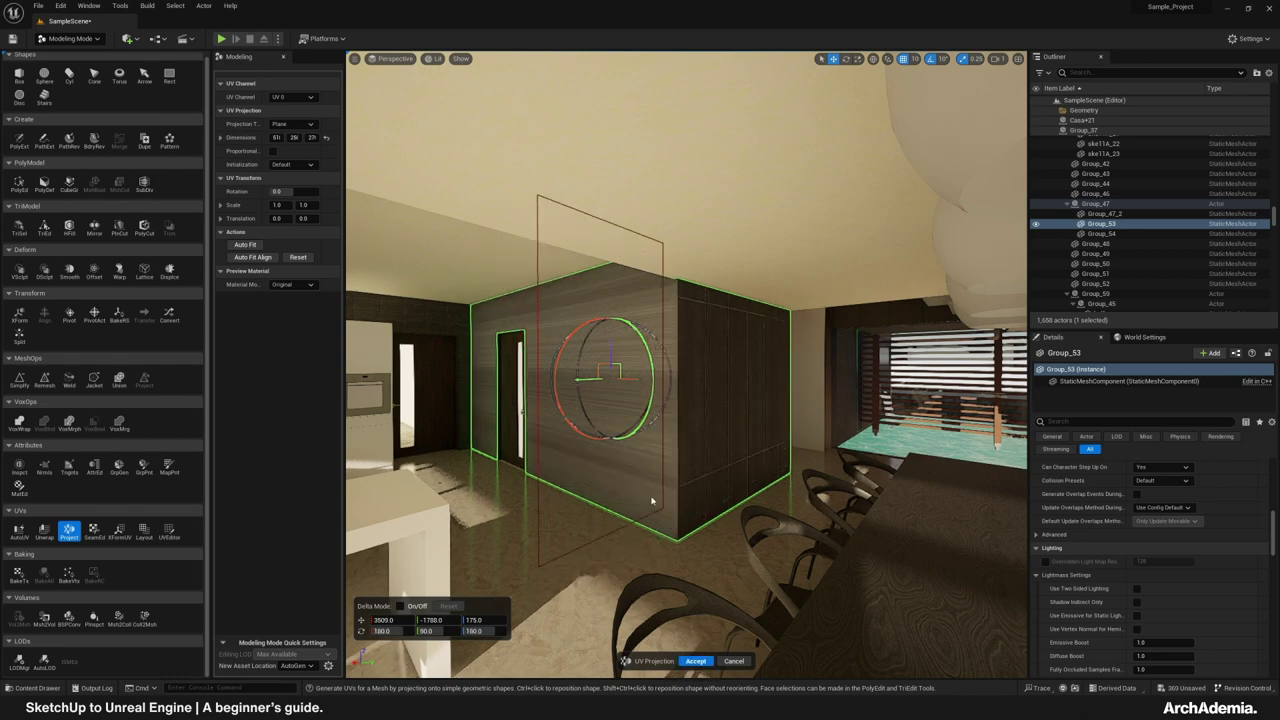
left_click(277, 137)
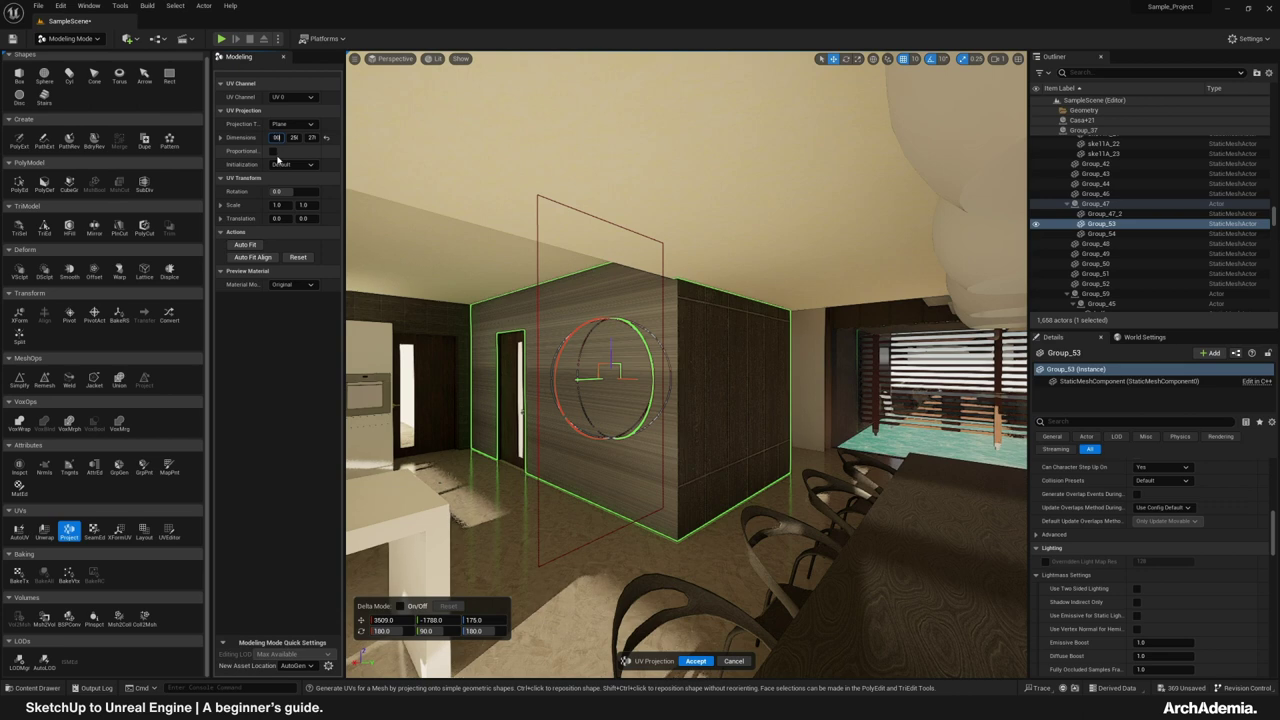
left_click(294, 138)
type("100")
left_click(311, 138)
type("100")
key("Return")
Change the wall block's UV projection type to Box, rotate it a further 90 degrees and accept the projection.
middle_click_drag(632, 490, 640, 480)
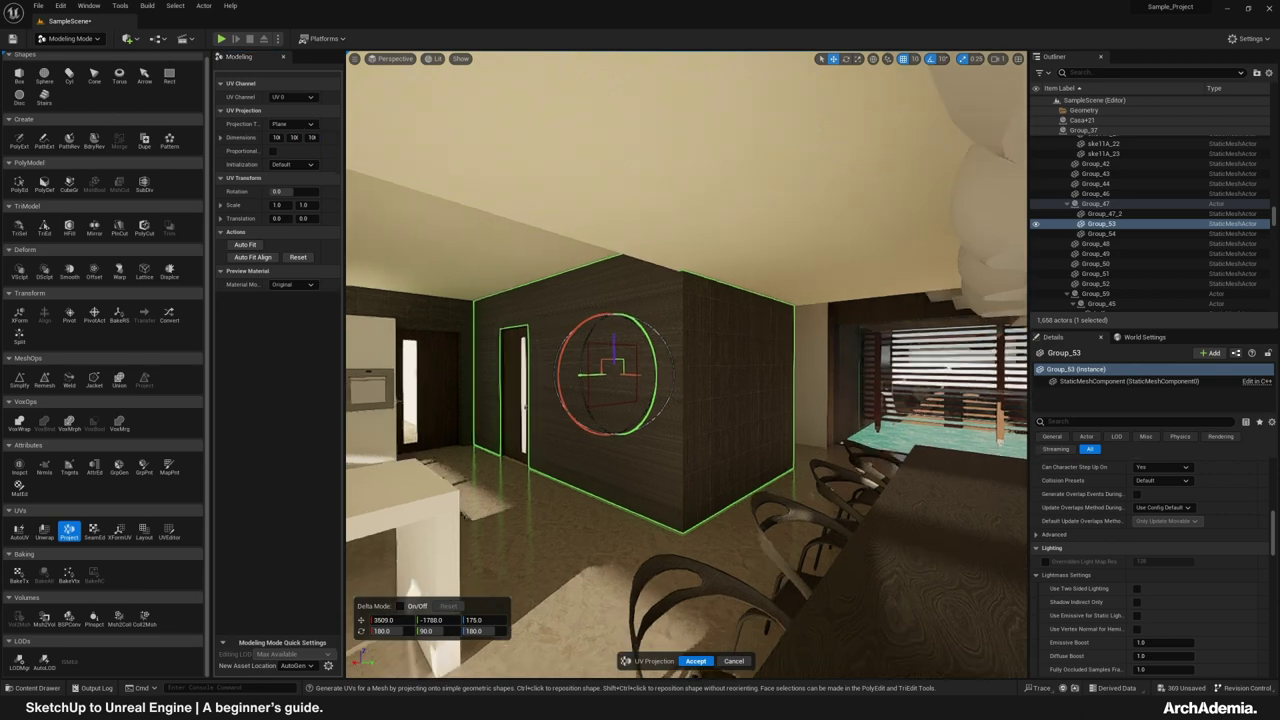
scroll(634, 477, "up", 6)
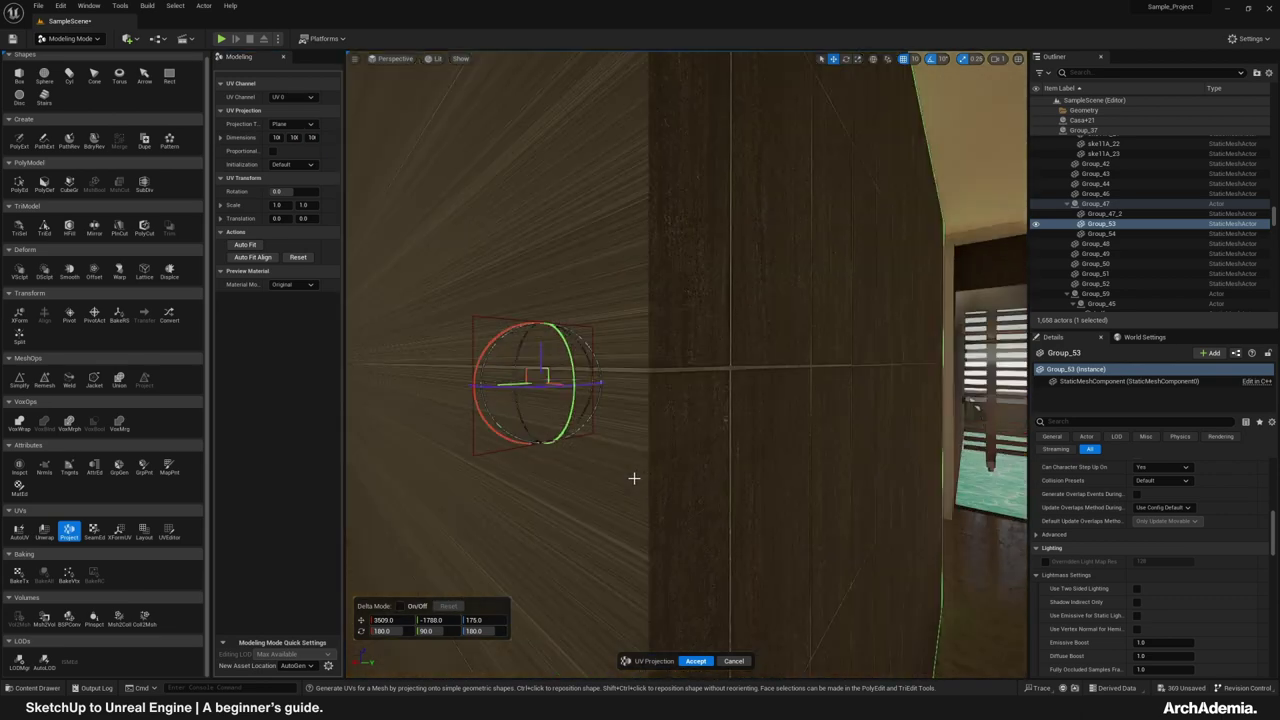
scroll(634, 477, "down", 3)
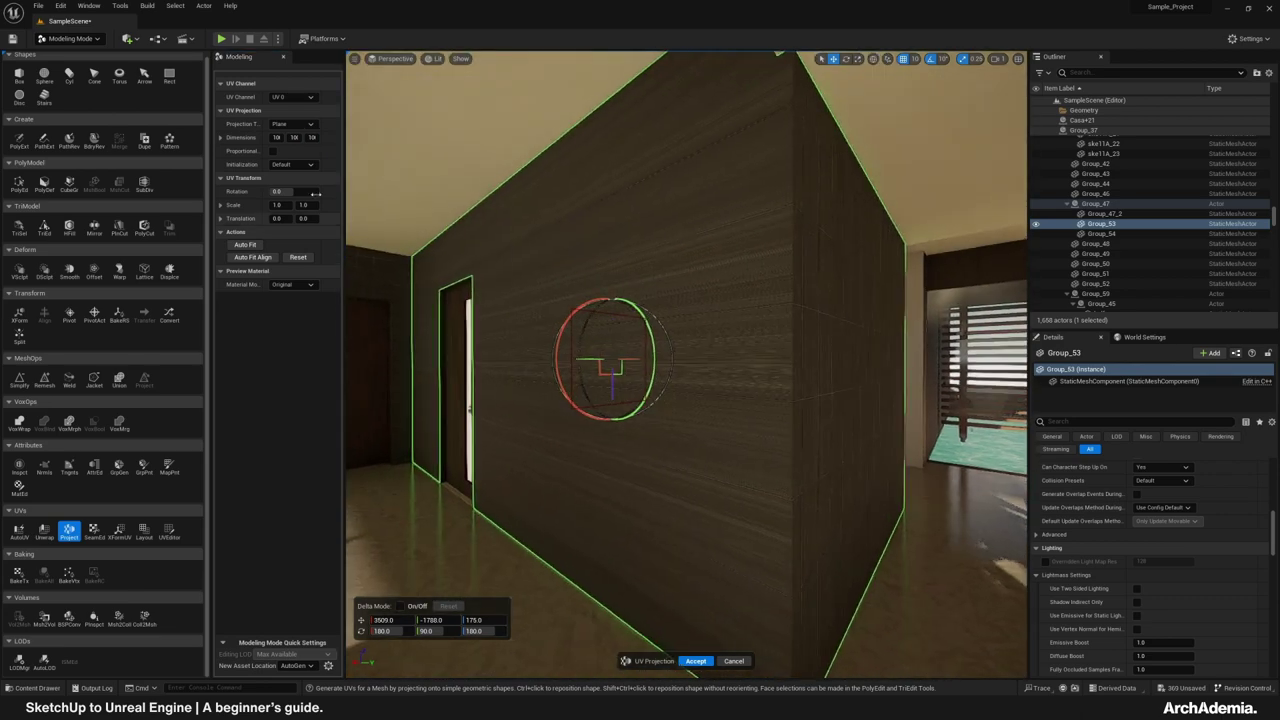
left_click(292, 123)
left_click(290, 134)
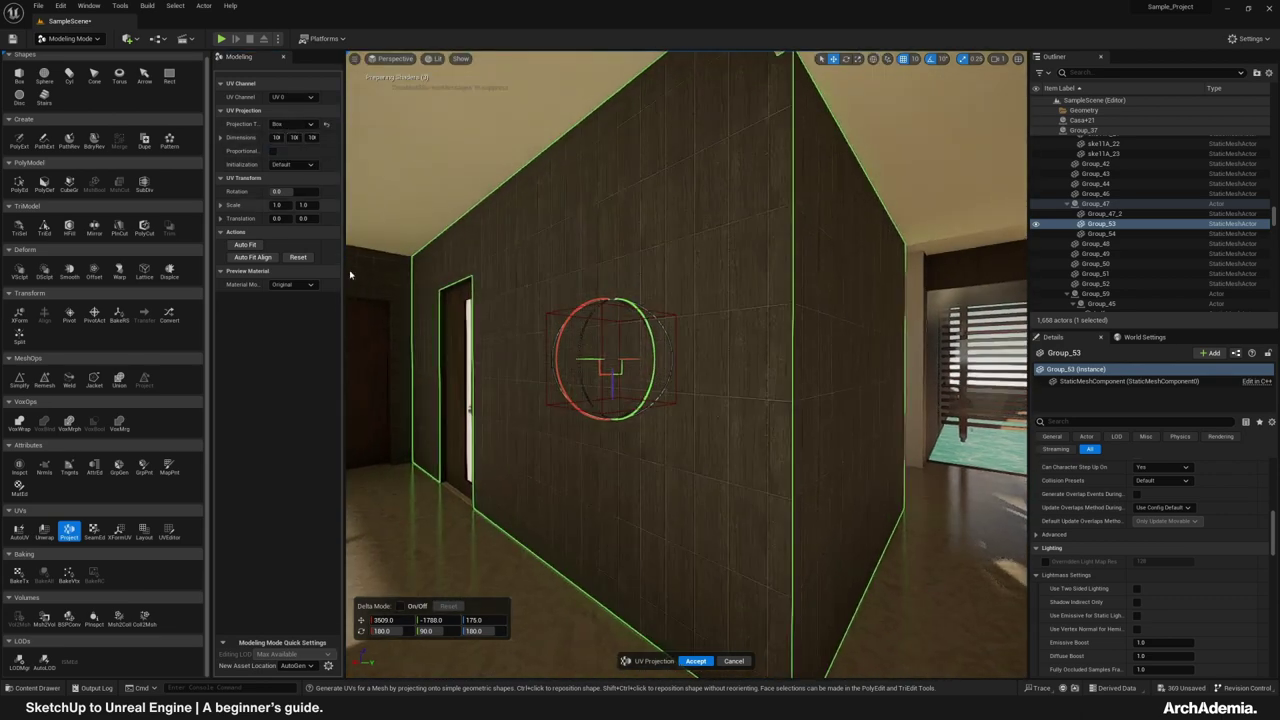
left_click_drag(643, 323, 668, 476)
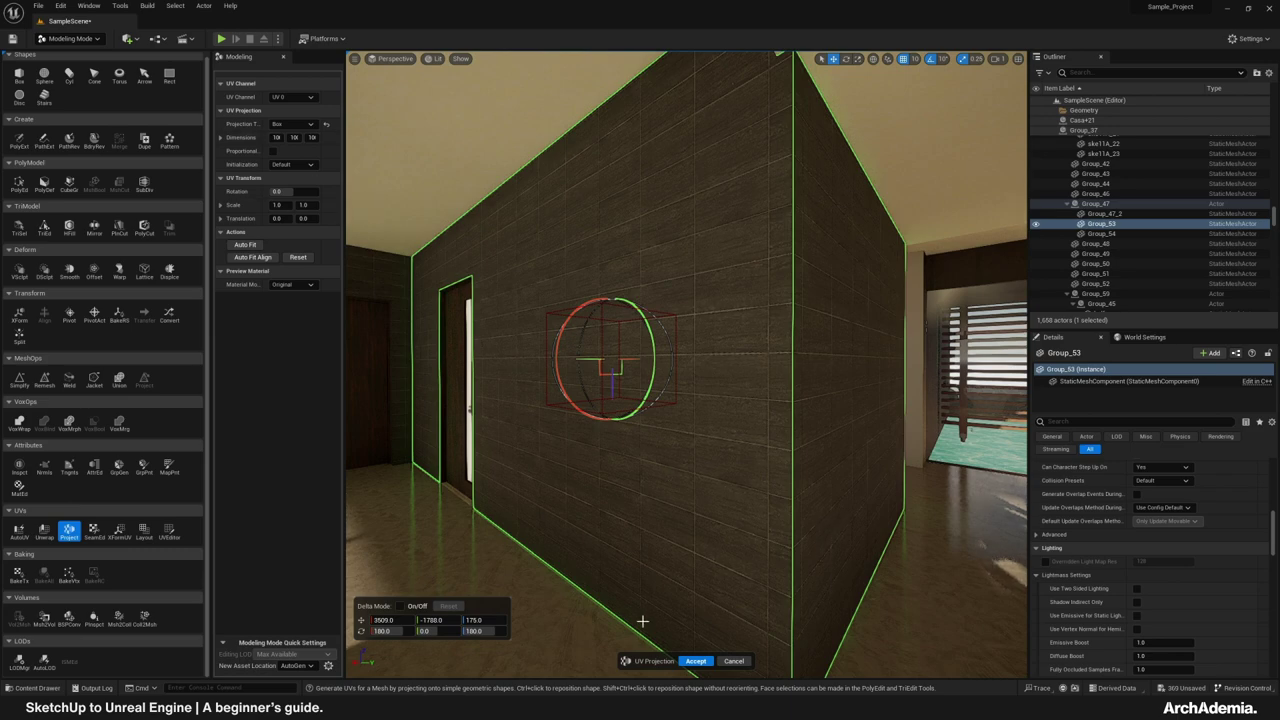
left_click(689, 661)
Go to the living area and select its concrete floor.
scroll(590, 523, "down", 8)
right_click_drag(583, 523, 420, 465)
scroll(604, 483, "up", 8)
key("s")
scroll(586, 407, "down", 8)
scroll(694, 447, "up", 12)
mouse_move(693, 447)
right_mouse_down()
mouse_move(595, 452)
mouse_move(716, 455)
right_mouse_up()
left_click(635, 518)
right_click_drag(635, 518, 641, 506)
right_click_drag(680, 410, 665, 445)
Locate the floor's Dusty Concrete Floor material in the project content and apply it to the living area's wooden ceiling.
scroll(1094, 481, "up", 8)
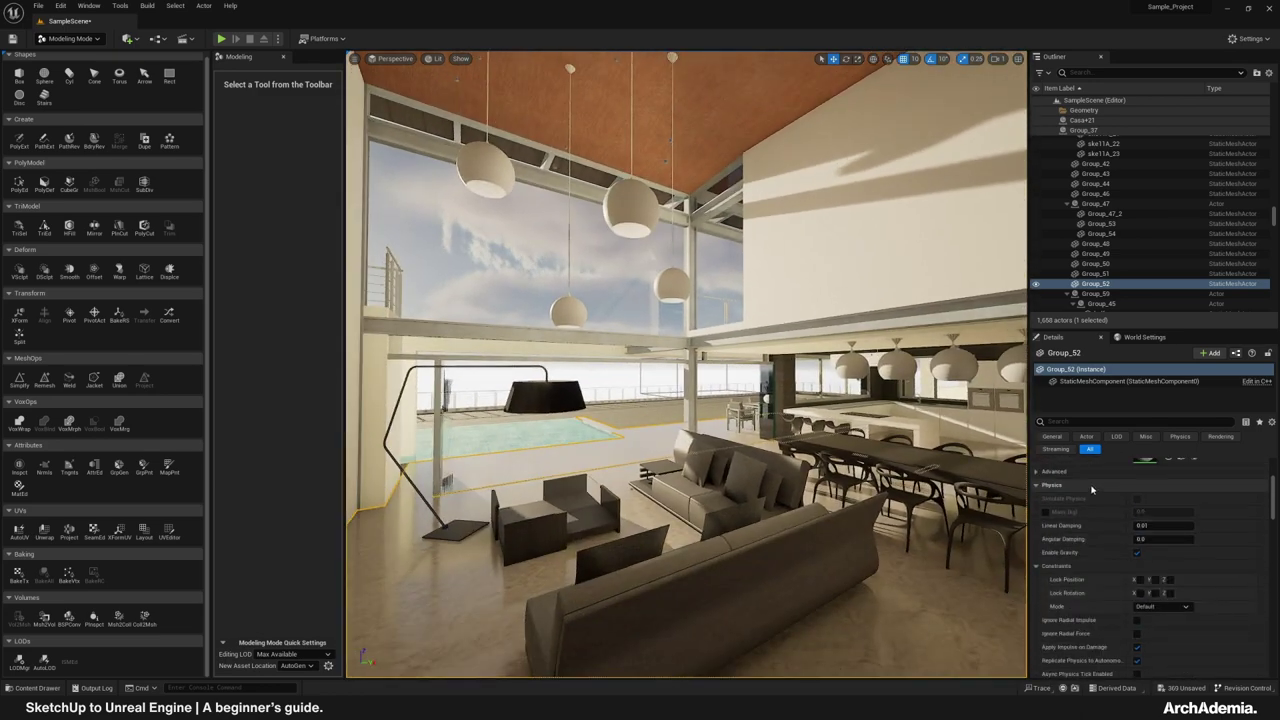
left_click(1168, 614)
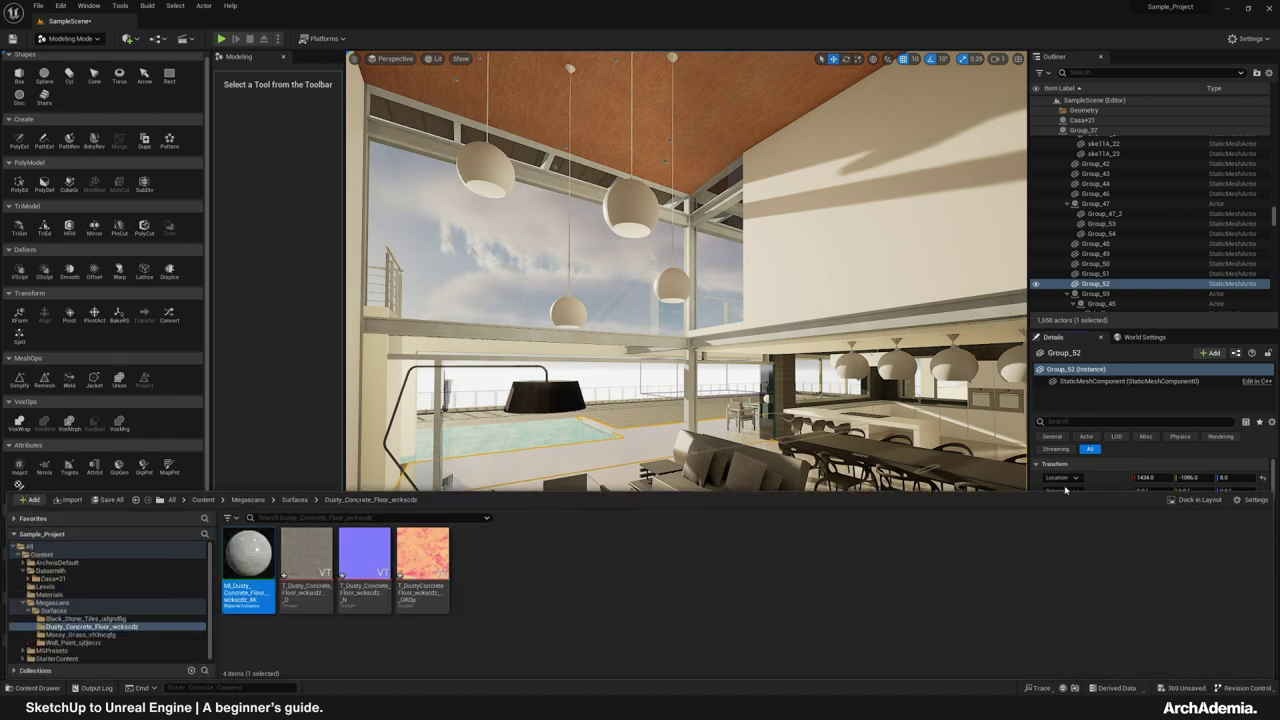
left_click(1074, 401)
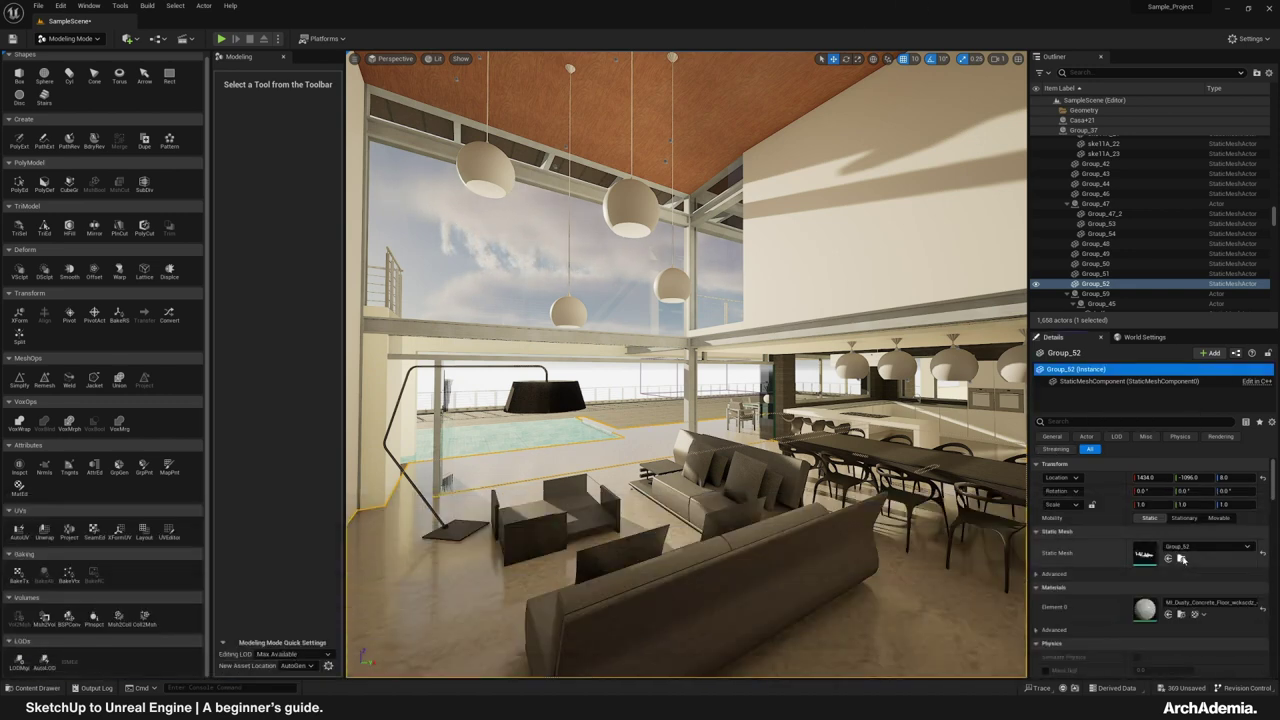
left_click(1180, 614)
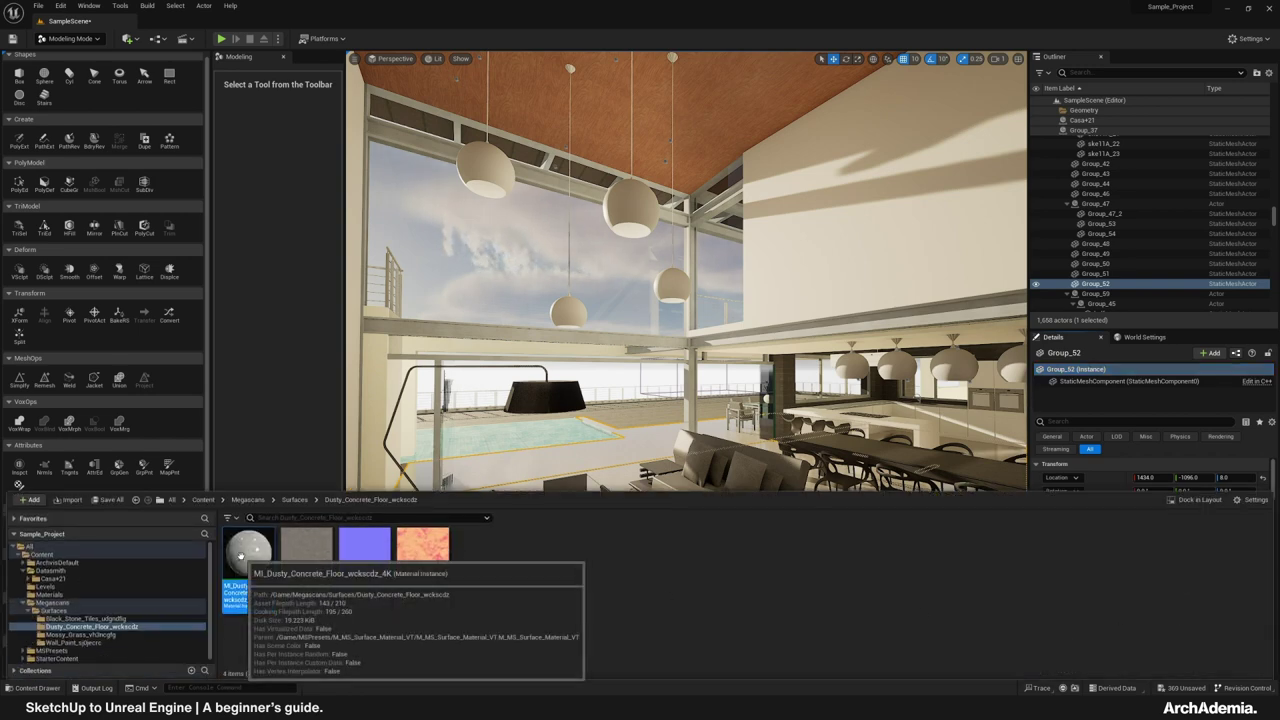
left_click_drag(240, 557, 693, 109)
mouse_move(693, 109)
right_mouse_down()
mouse_move(697, 58)
mouse_move(669, 106)
right_mouse_up()
Return to Selection mode and move in on the kitchen island.
left_click(83, 40)
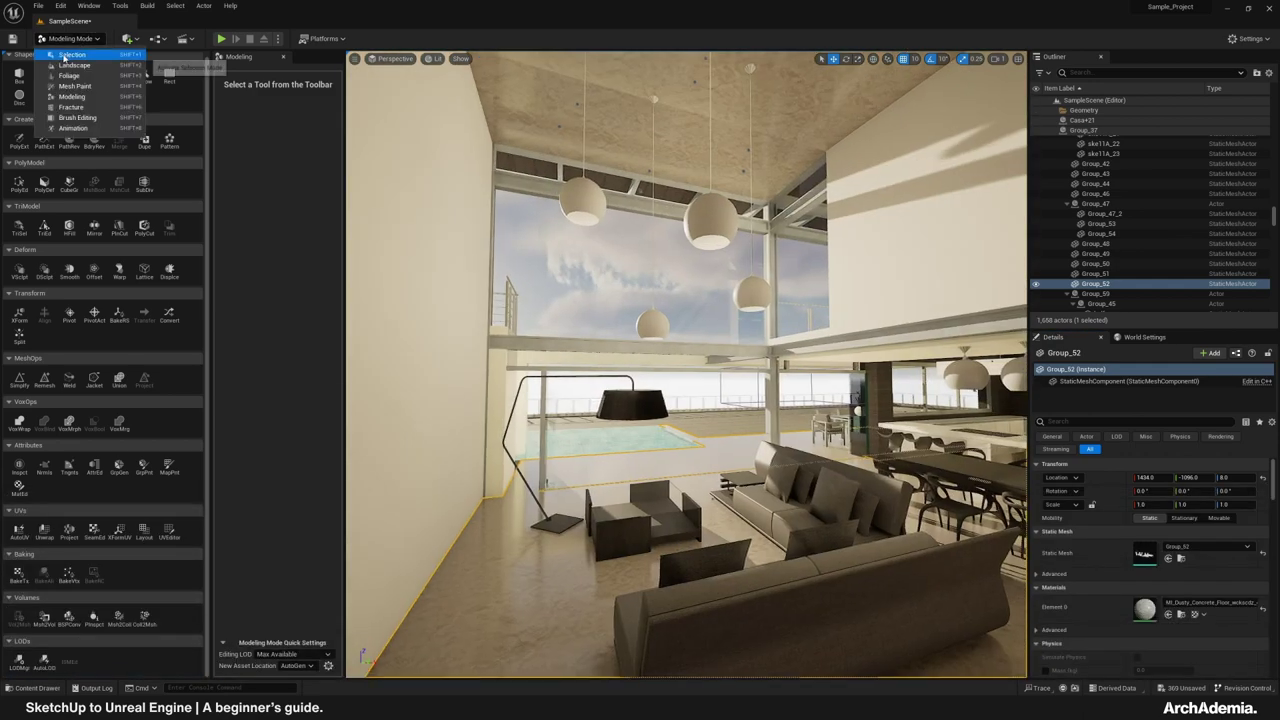
left_click(70, 55)
right_click_drag(420, 300, 570, 302)
mouse_move(486, 426)
right_mouse_down()
mouse_move(530, 426)
mouse_move(460, 430)
mouse_move(488, 417)
right_mouse_up()
scroll(486, 426, "up", 5)
scroll(499, 433, "up", 3)
scroll(499, 433, "up", 4)
scroll(526, 417, "down", 8)
scroll(109, 180, "down", 4)
right_click_drag(109, 180, 50, 180)
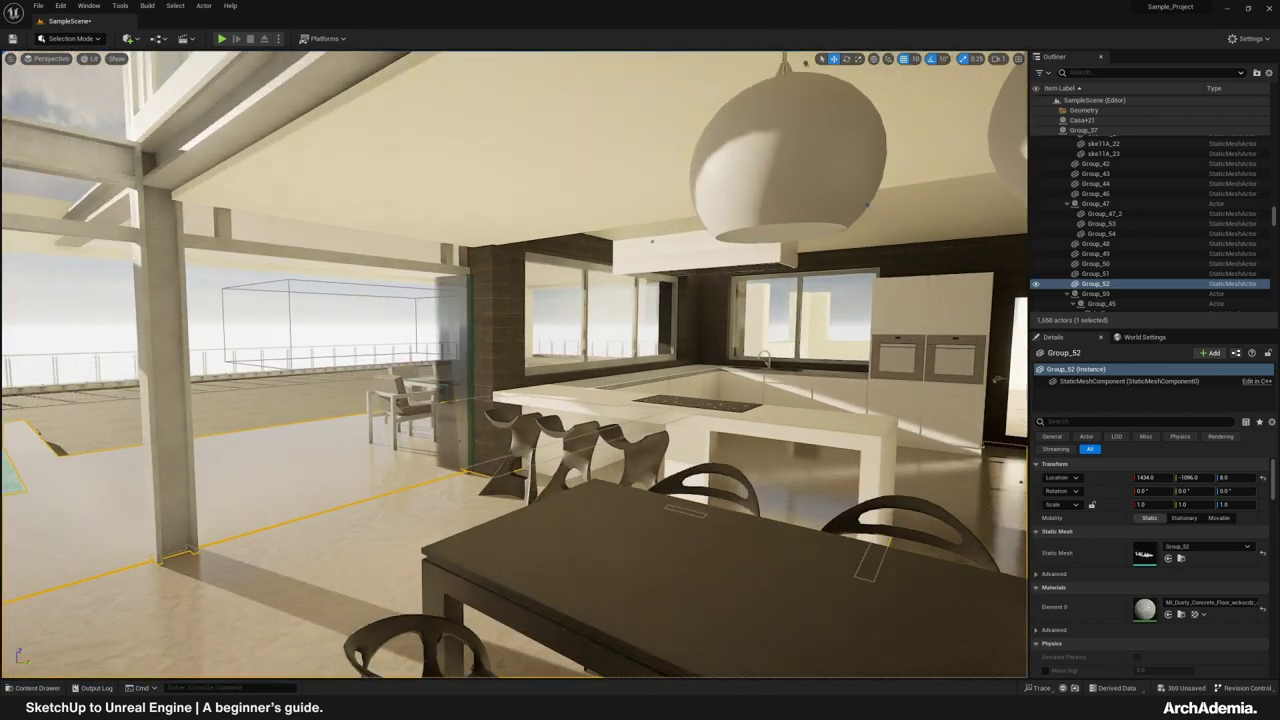
scroll(474, 354, "up", 8)
right_click_drag(474, 354, 640, 356)
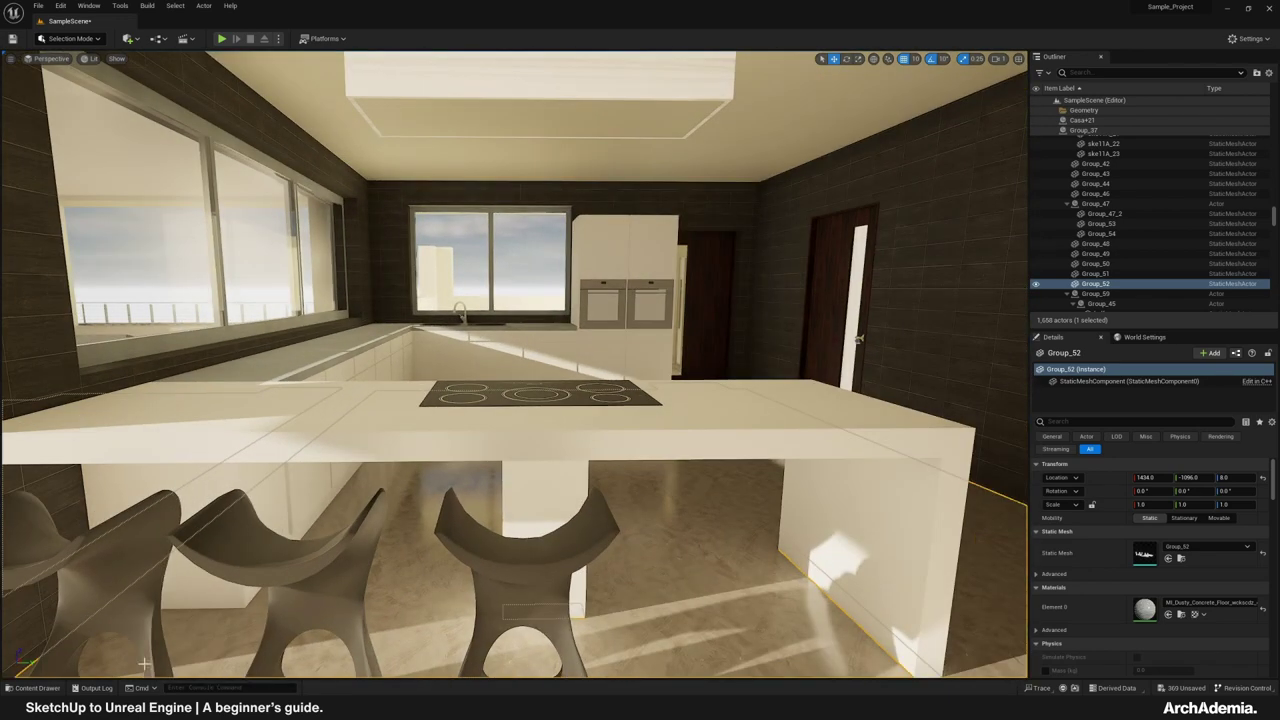
Create a new material named Black_Gloss in the Materials folder.
left_click(34, 688)
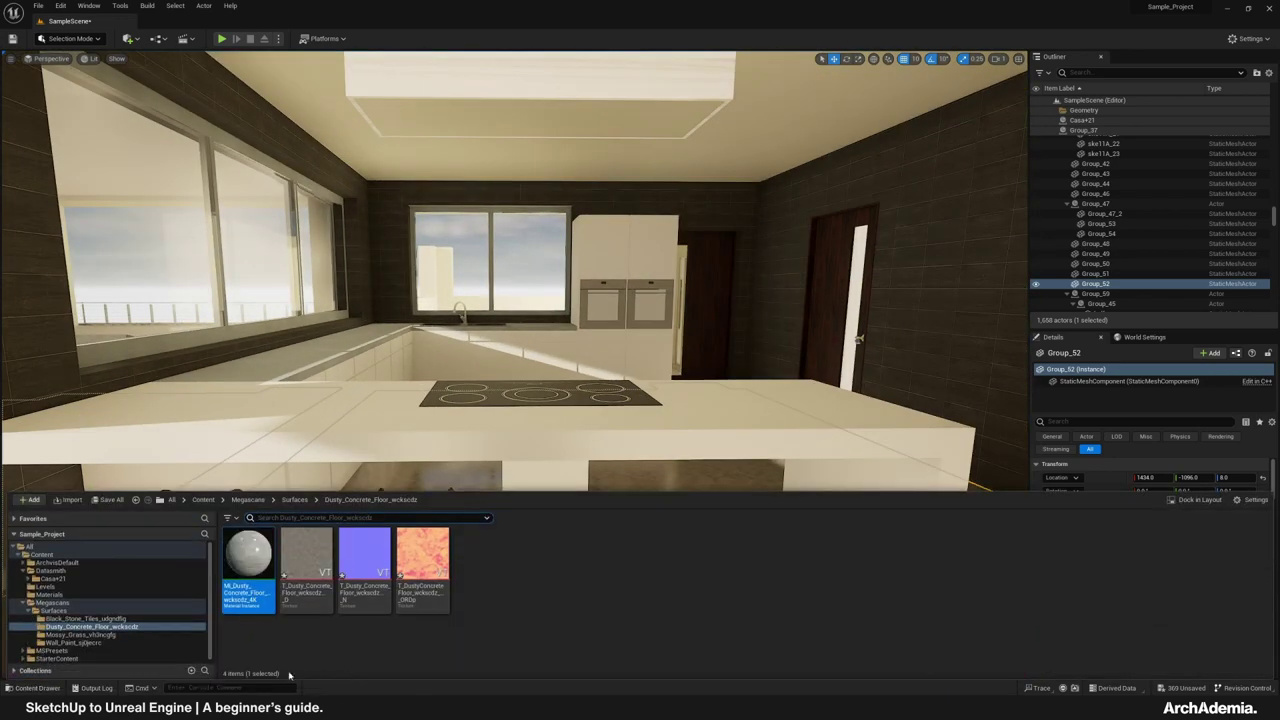
left_click(50, 594)
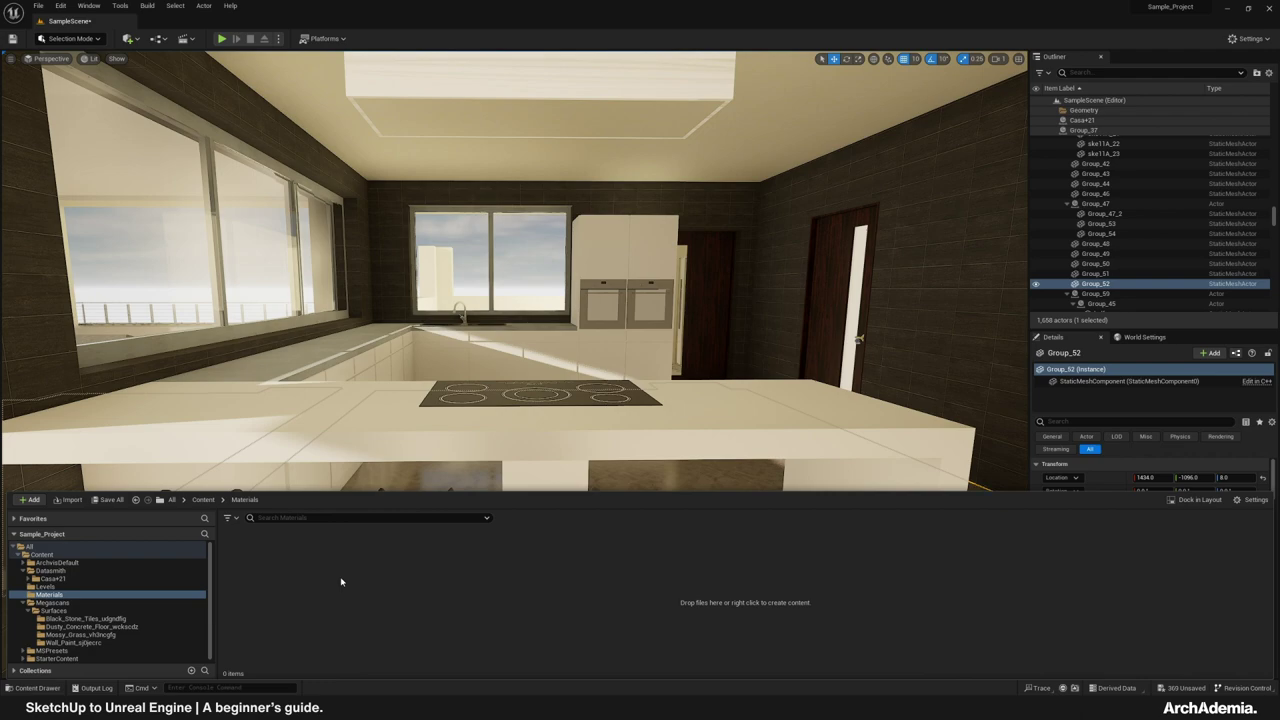
mouse_move(503, 402)
right_mouse_down()
mouse_move(430, 410)
mouse_move(510, 412)
right_mouse_up()
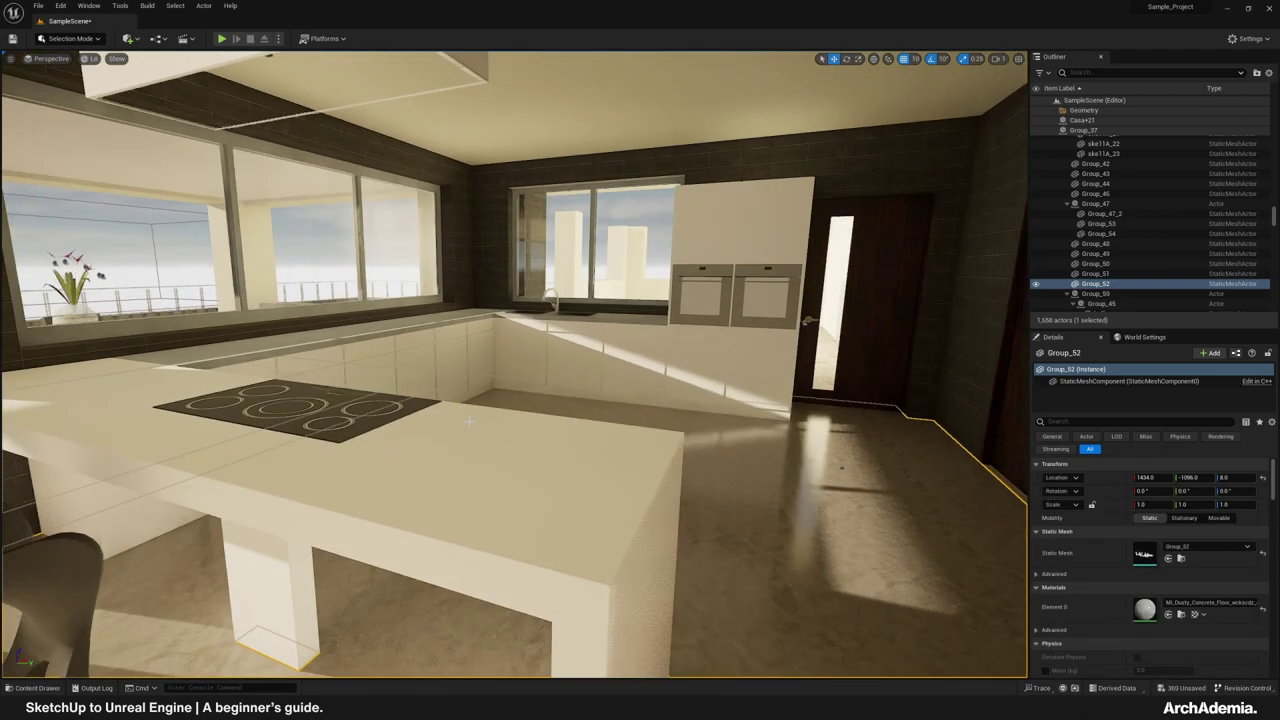
left_click(30, 689)
right_click(310, 590)
left_click(282, 602)
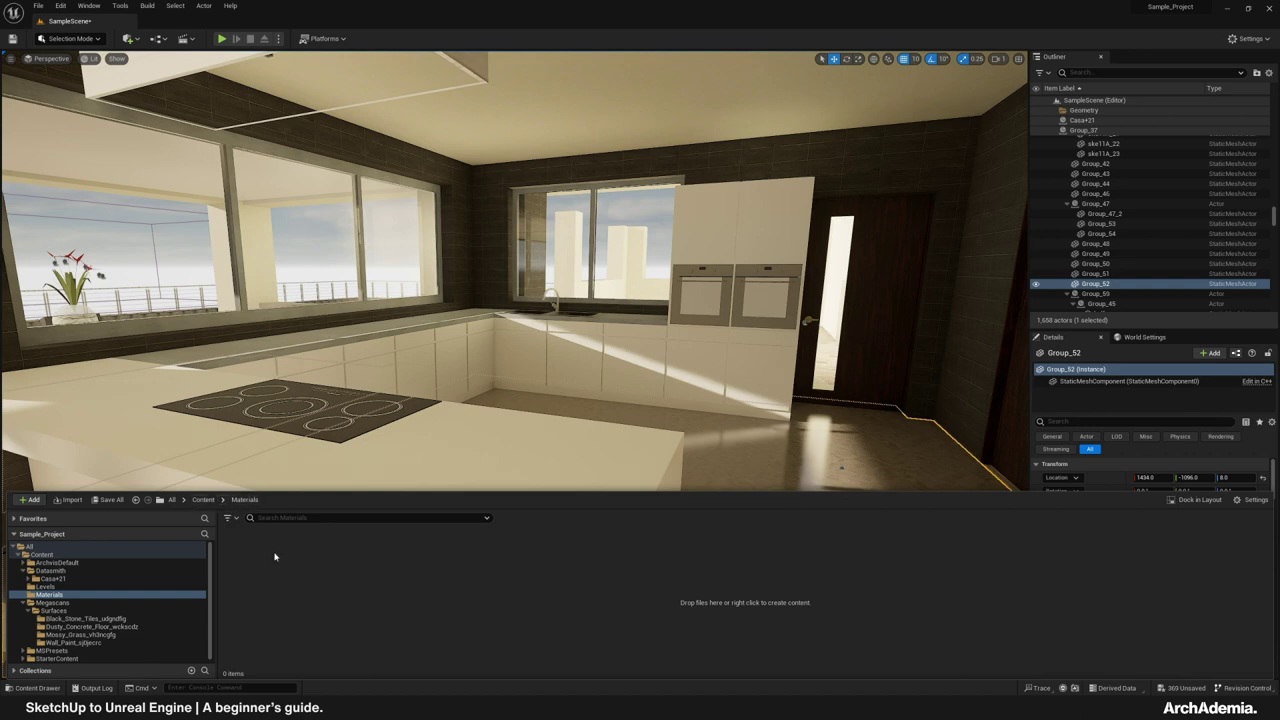
right_click(249, 570)
left_click(293, 299)
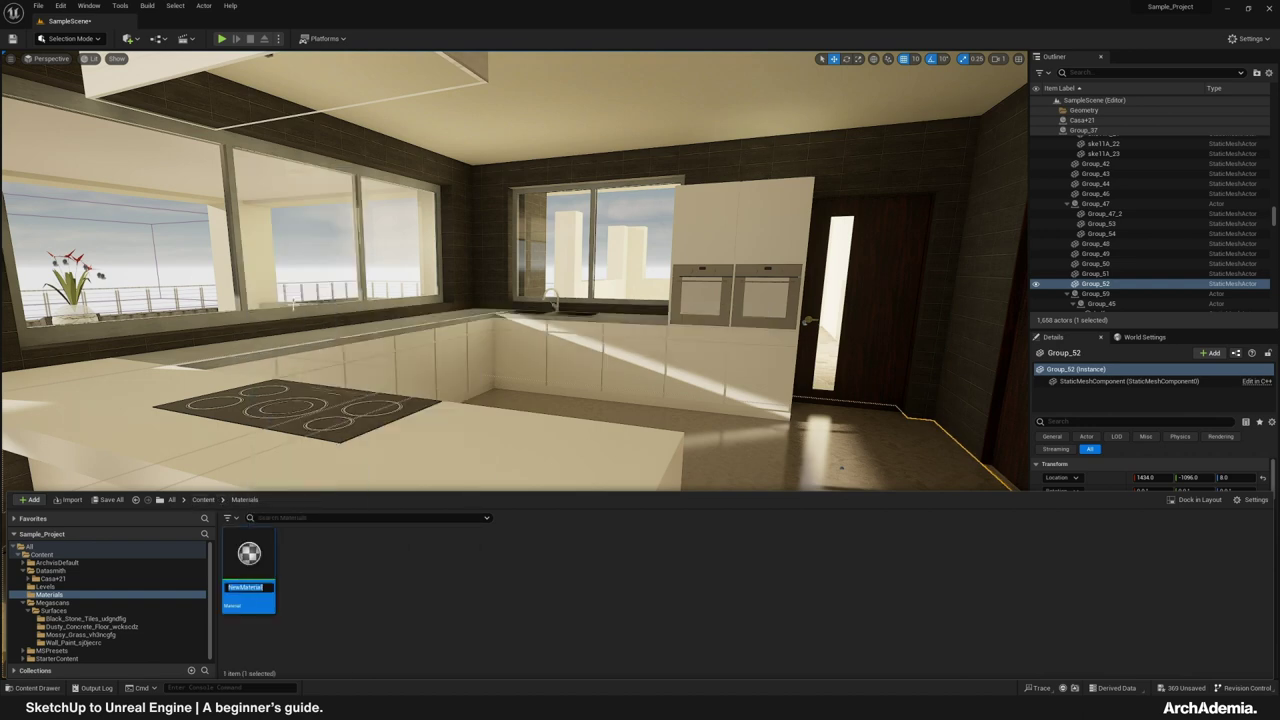
type("M")
key("Return")
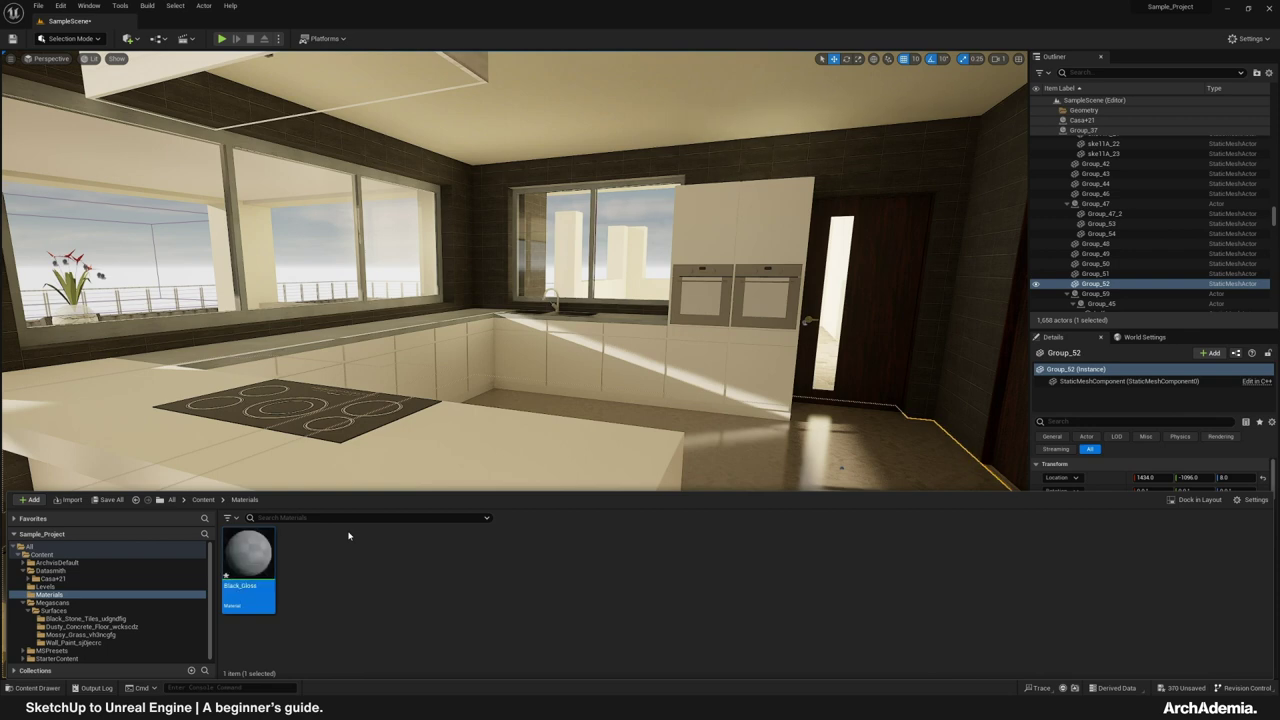
Create a material instance of Black_Gloss with the suggested name and postpone the pending autosave.
right_click(260, 555)
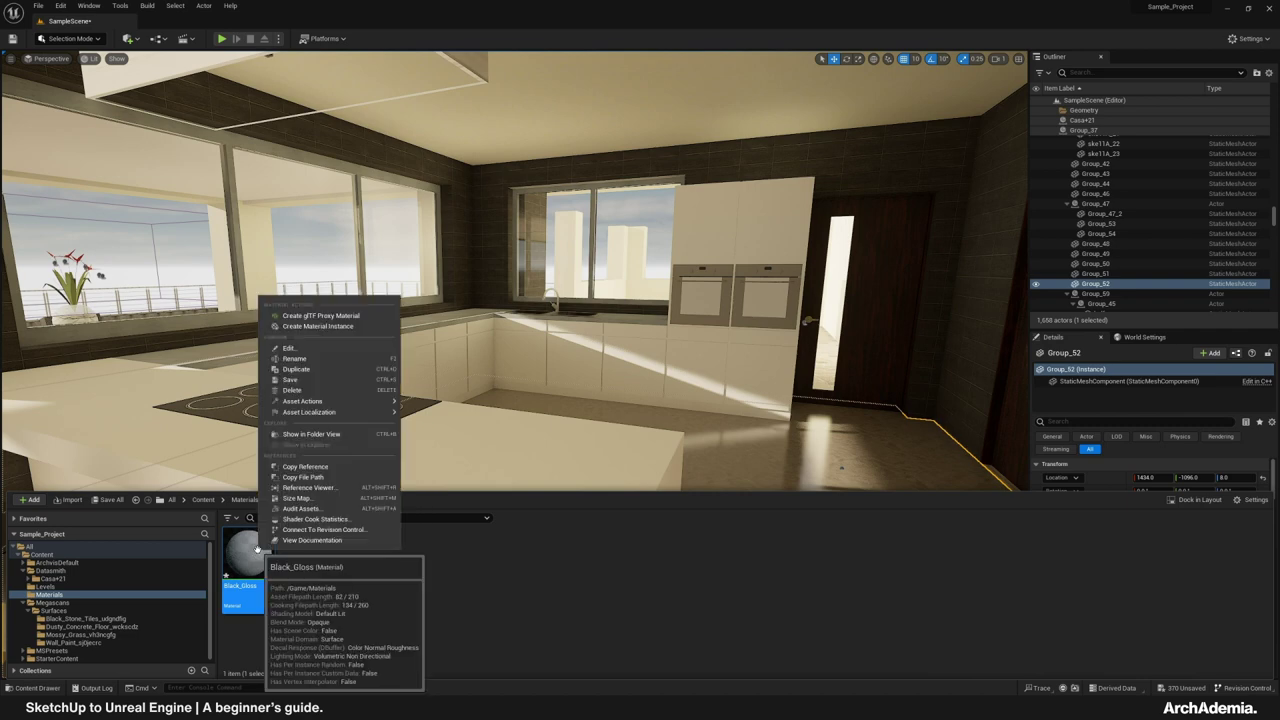
left_click(290, 327)
key("Return")
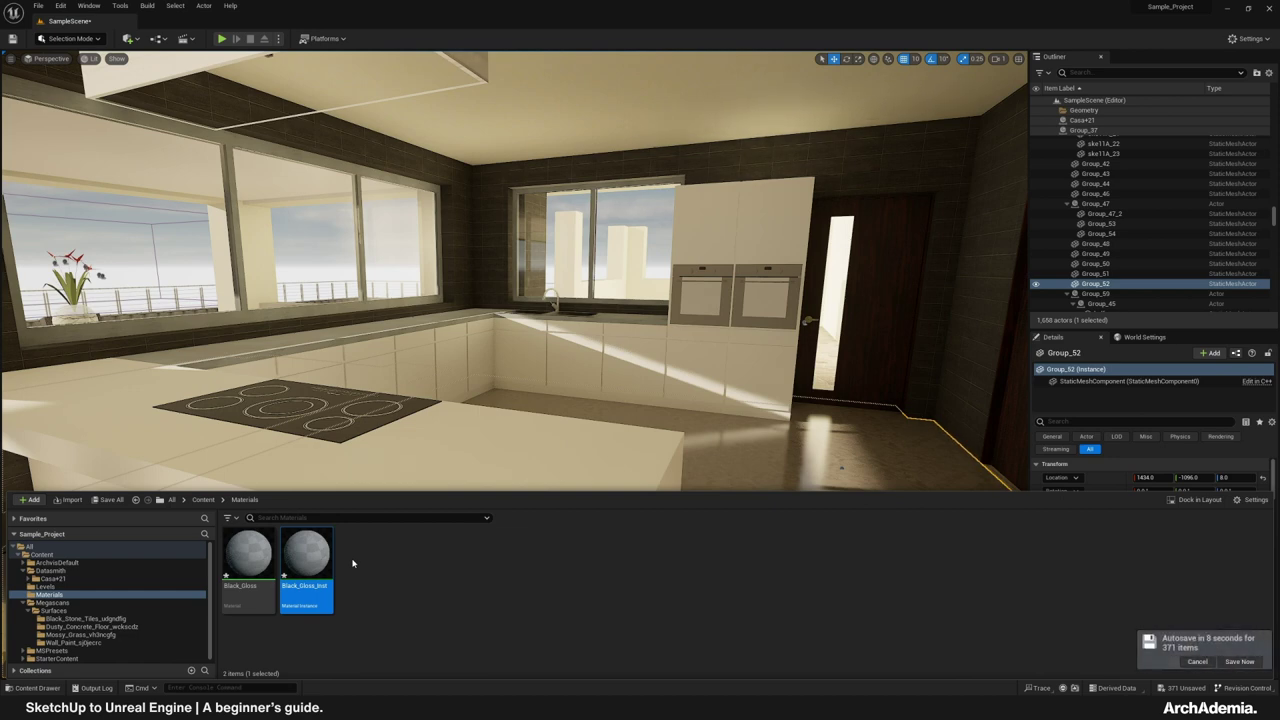
left_click(1197, 661)
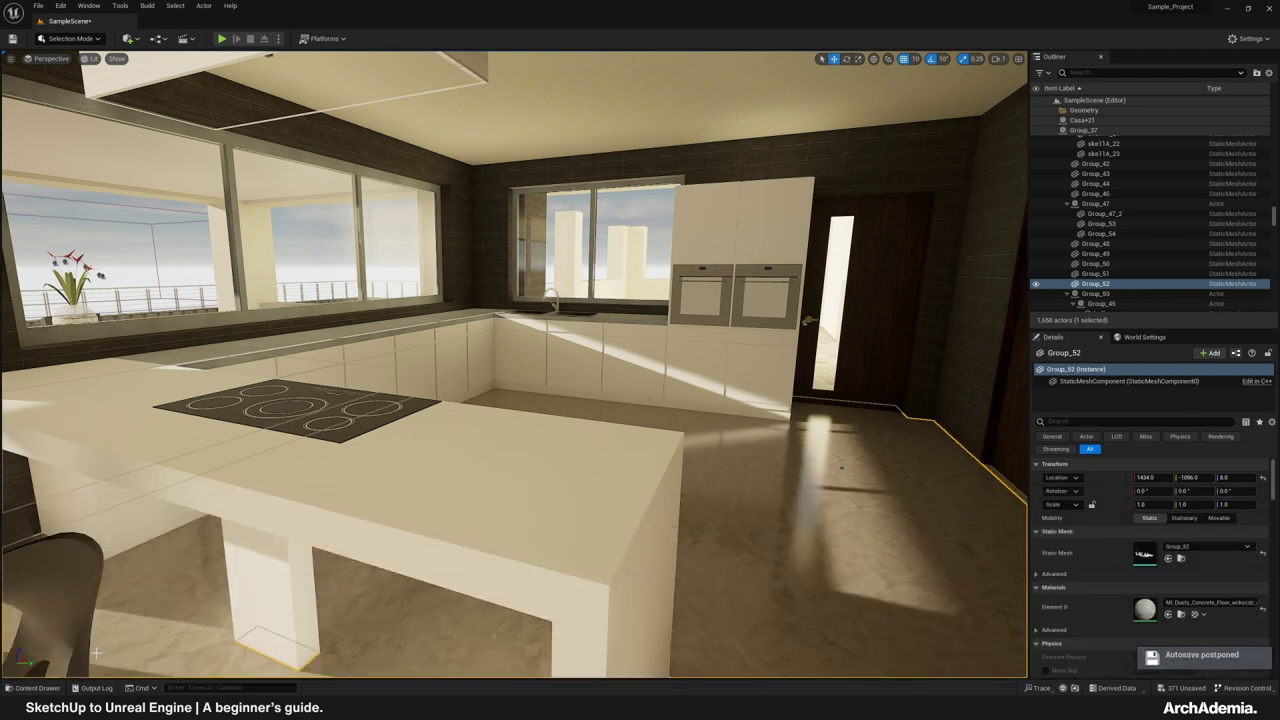
Open the parent Black_Gloss material for editing and bring its main node into close view in the Material Graph.
left_click(37, 688)
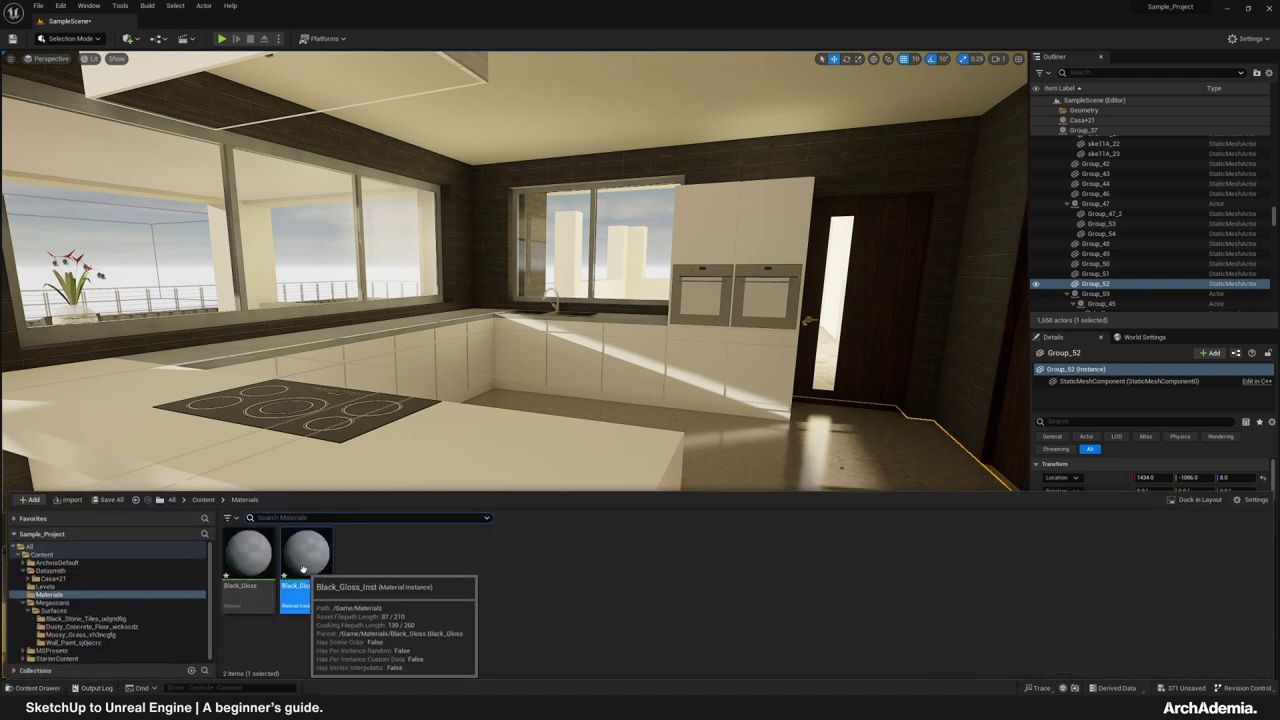
right_click_drag(300, 430, 235, 436)
left_click(36, 688)
left_click(240, 565)
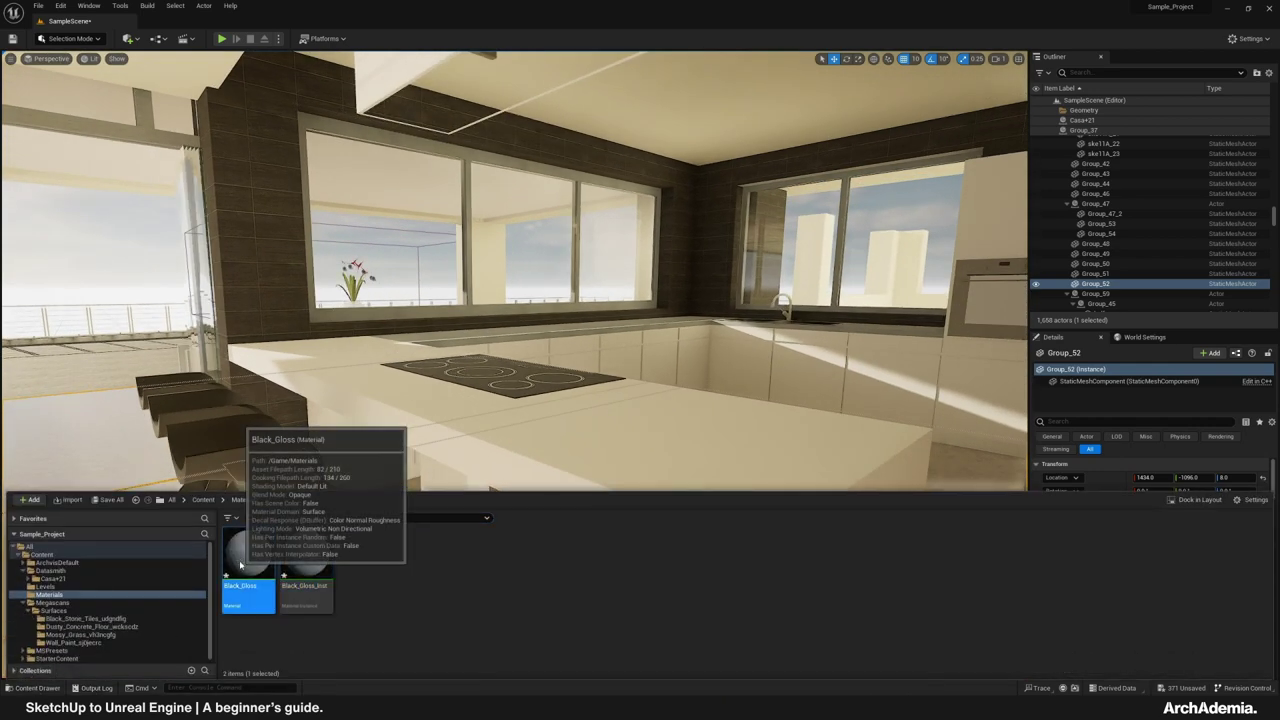
double_click(240, 566)
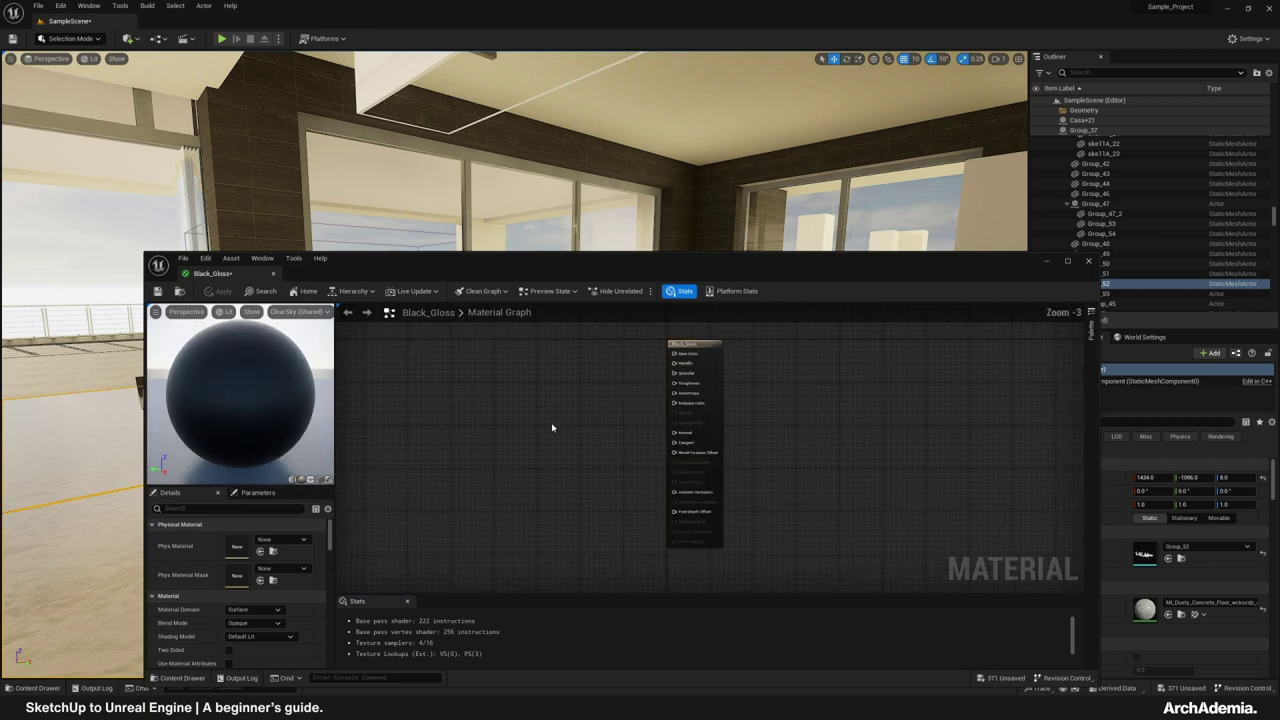
left_click_drag(397, 253, 368, 113)
right_click_drag(591, 294, 603, 341)
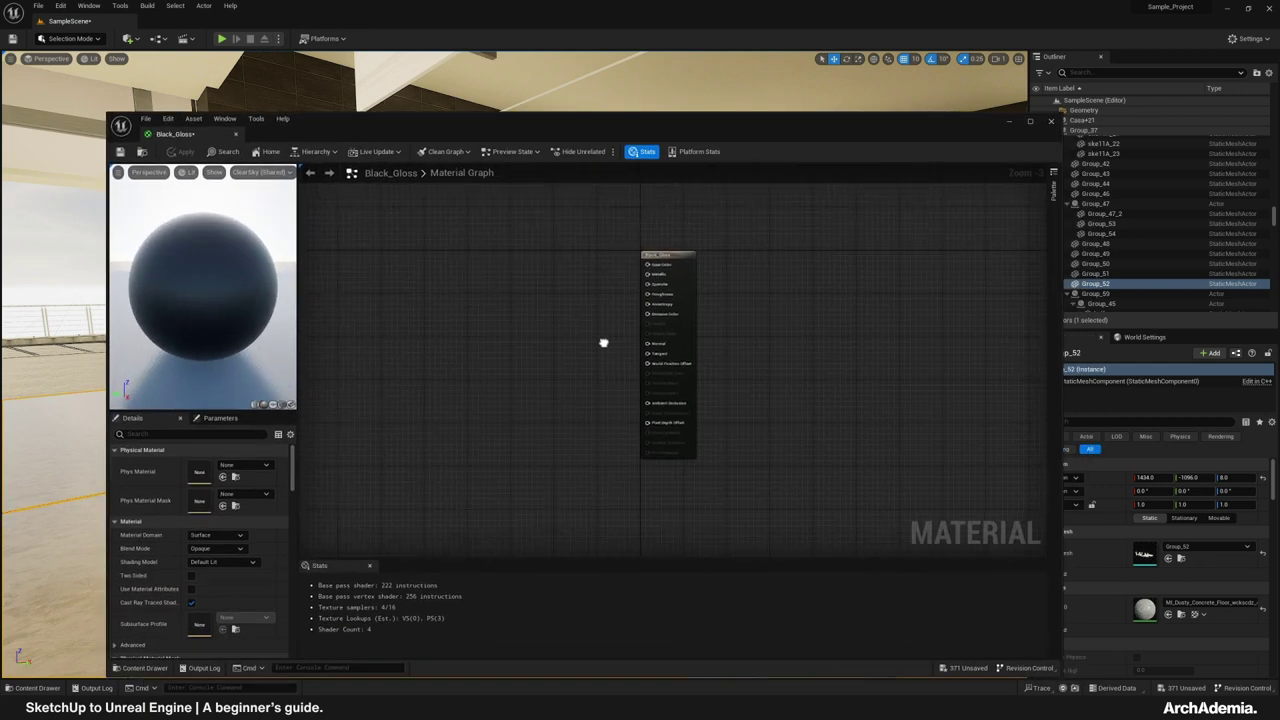
scroll(611, 306, "up", 2)
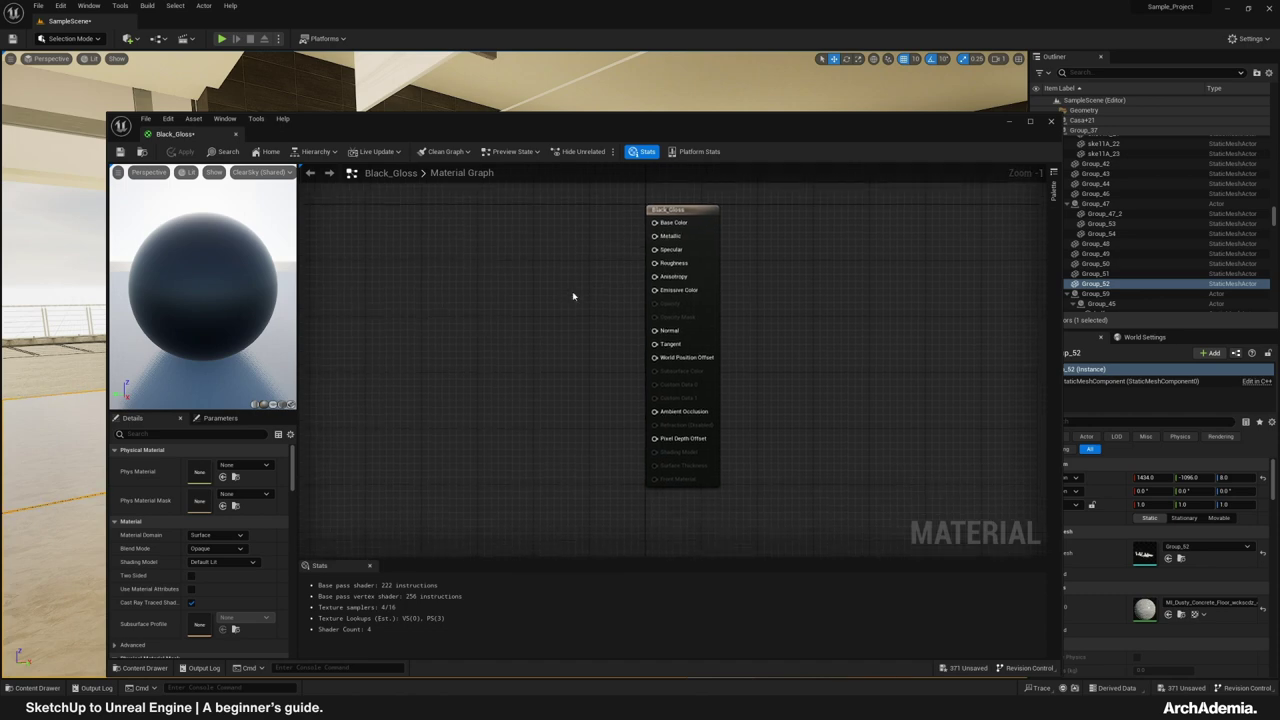
Add a Constant3Vector node and connect its output to the Base Color input of Black_Gloss.
right_click_drag(573, 296, 576, 305)
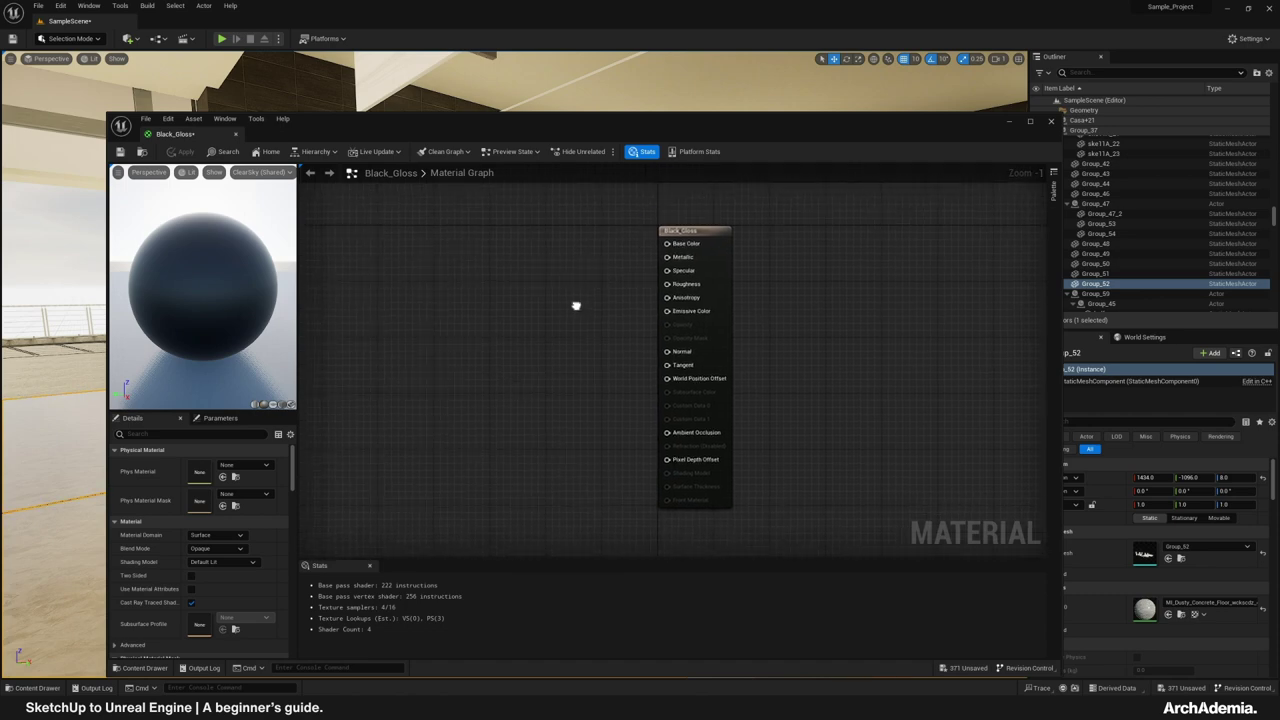
left_click(469, 236)
left_click_drag(493, 238, 667, 243)
Set the base colour constant to a dark neutral grey with red, green and blue at 0.052083.
left_click(223, 466)
left_click_drag(330, 449, 466, 299)
left_click_drag(438, 376, 418, 382)
left_click_drag(506, 415, 507, 424)
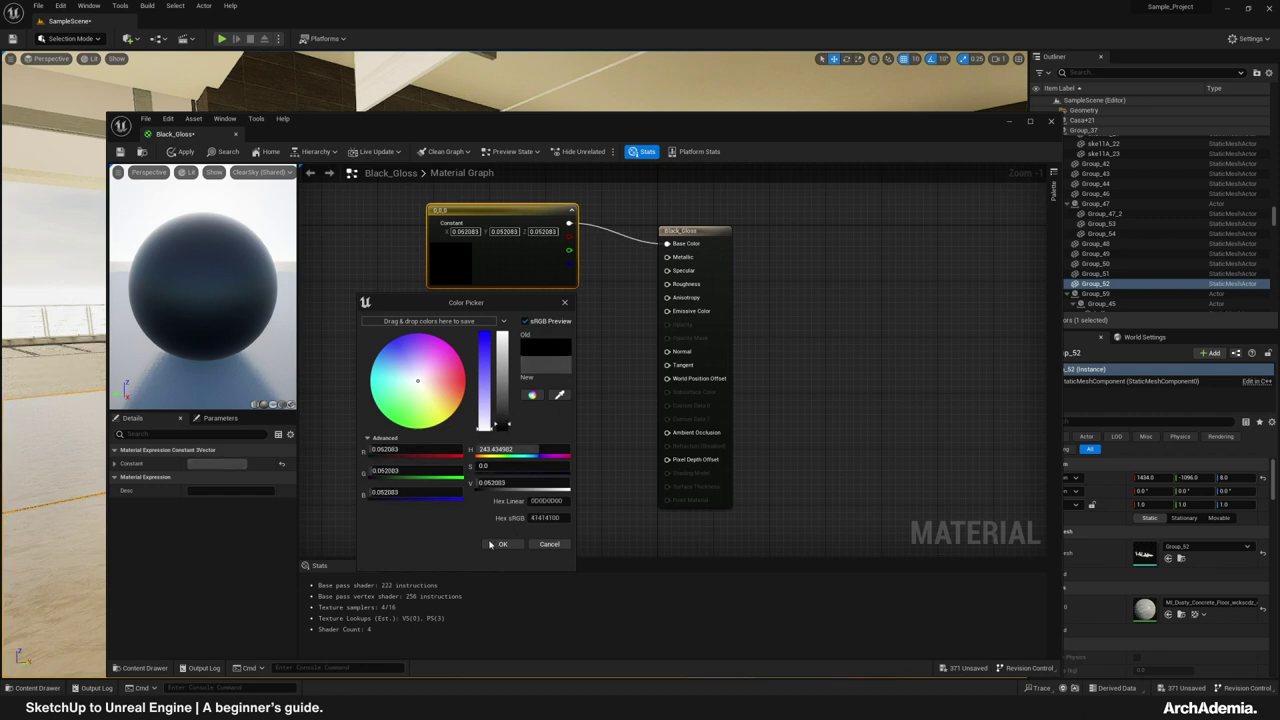
left_click(503, 544)
left_click(516, 390)
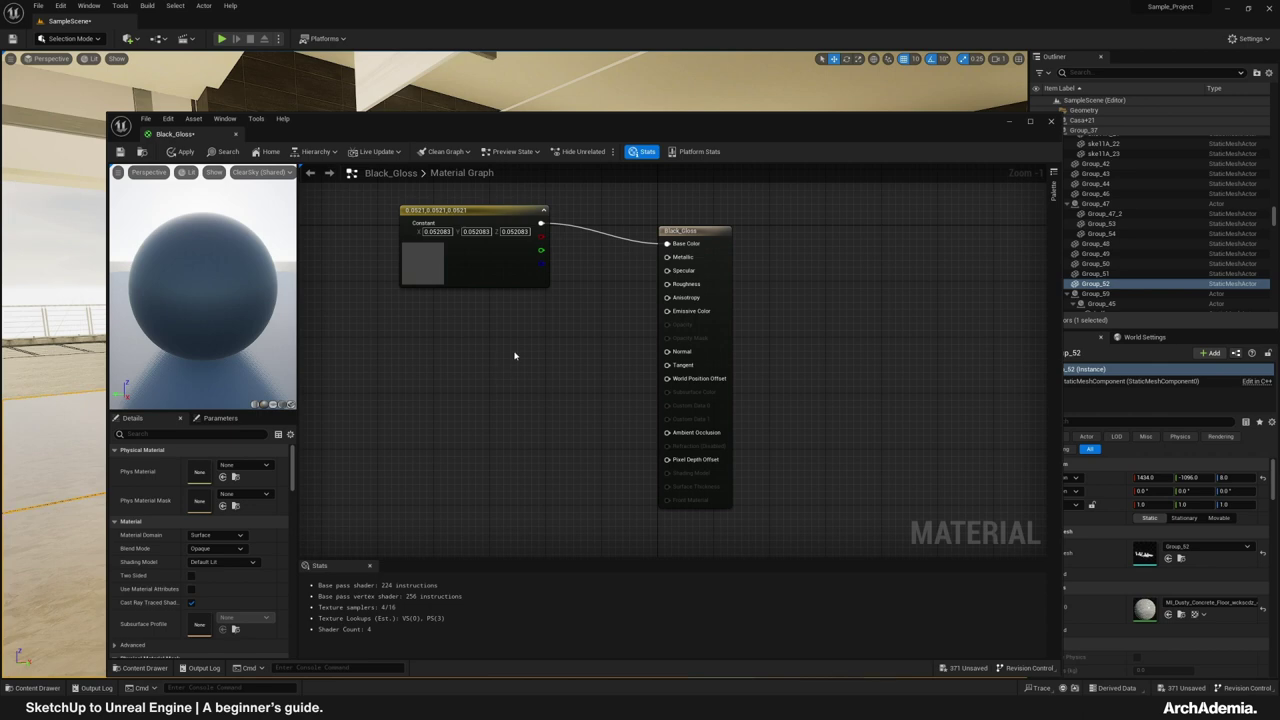
Add a Constant node, connect it to the Roughness input and set its value to 0.5.
left_click(517, 339)
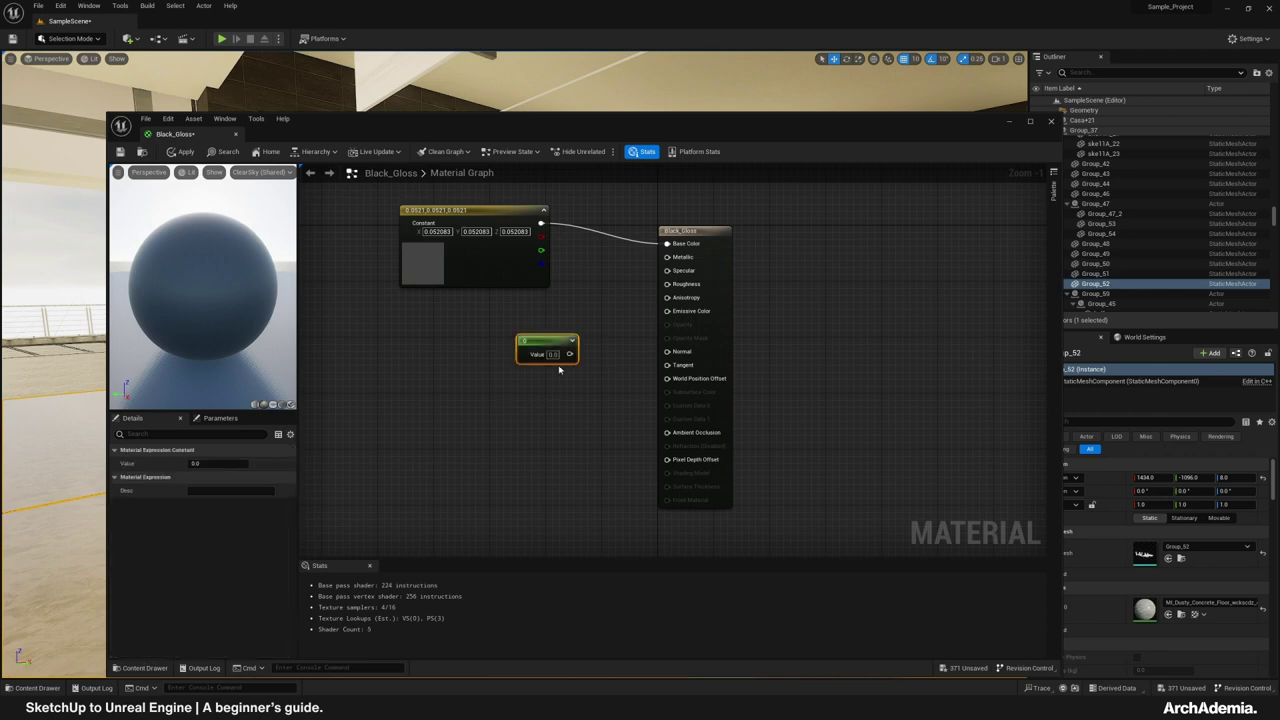
left_click_drag(549, 363, 667, 284)
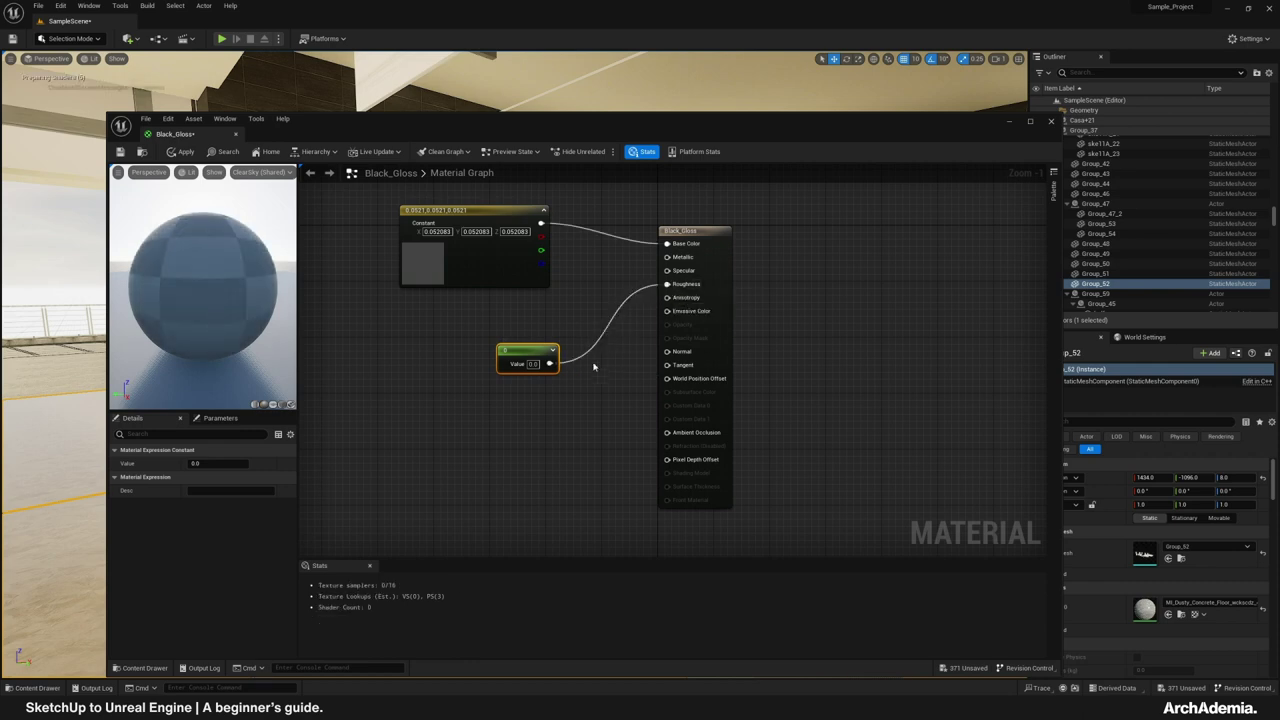
left_click_drag(528, 351, 507, 355)
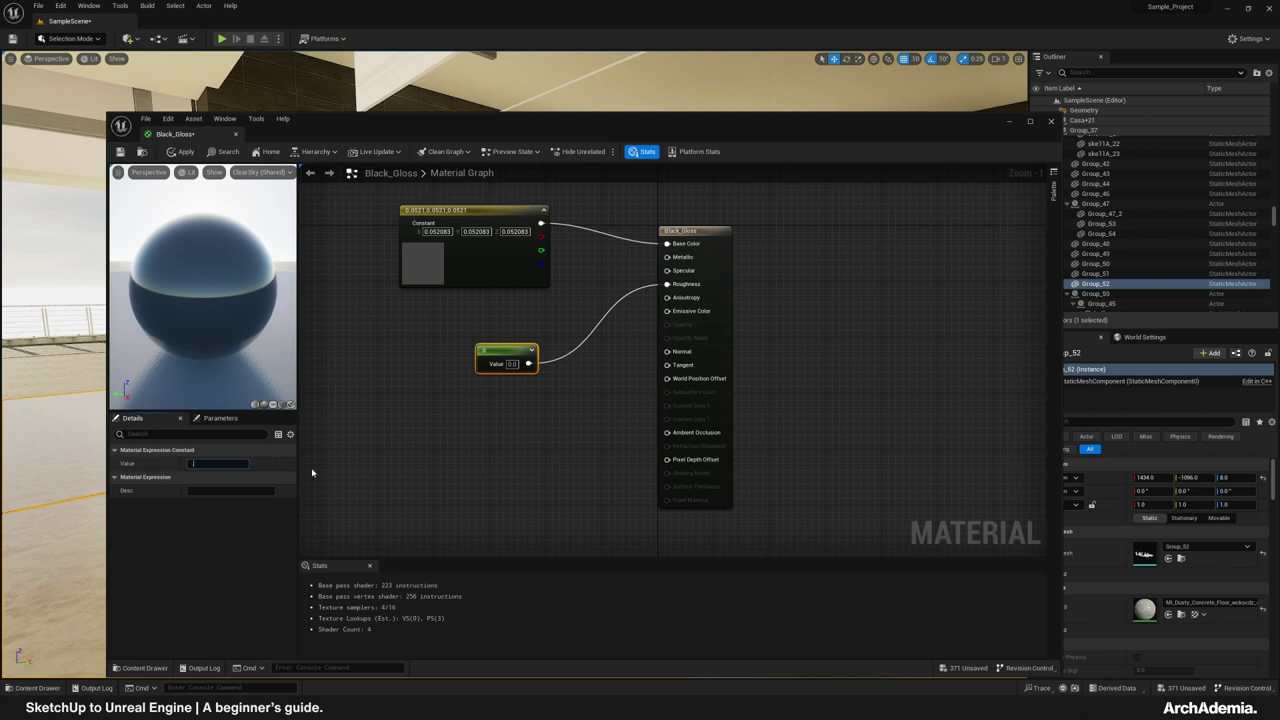
key("Return")
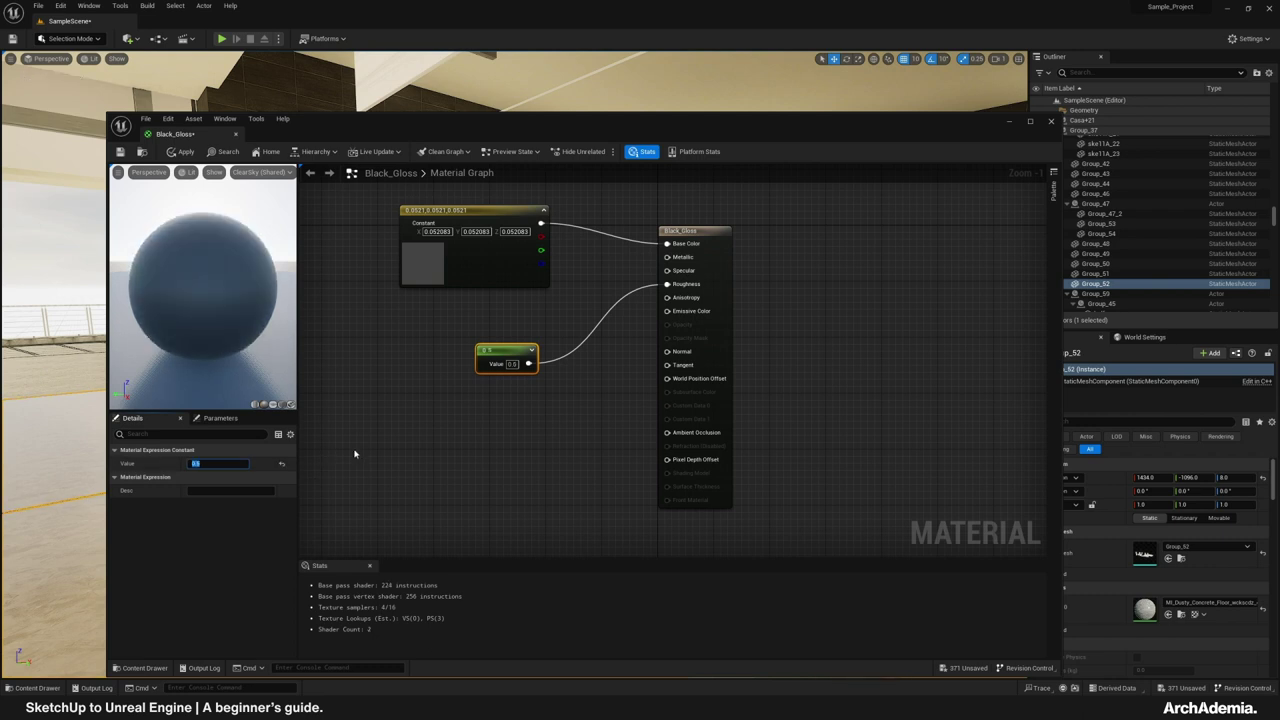
left_click(355, 449)
Save the Black_Gloss material and close its editor.
left_click_drag(300, 133, 276, 124)
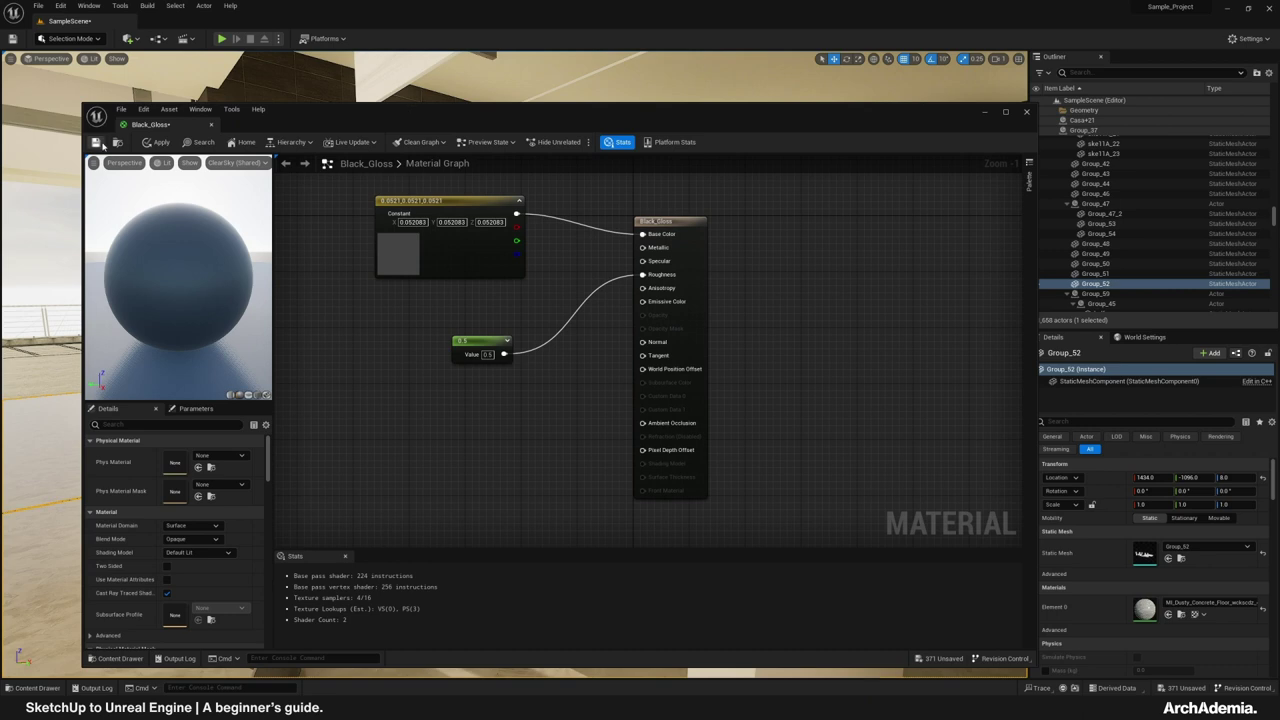
left_click(98, 143)
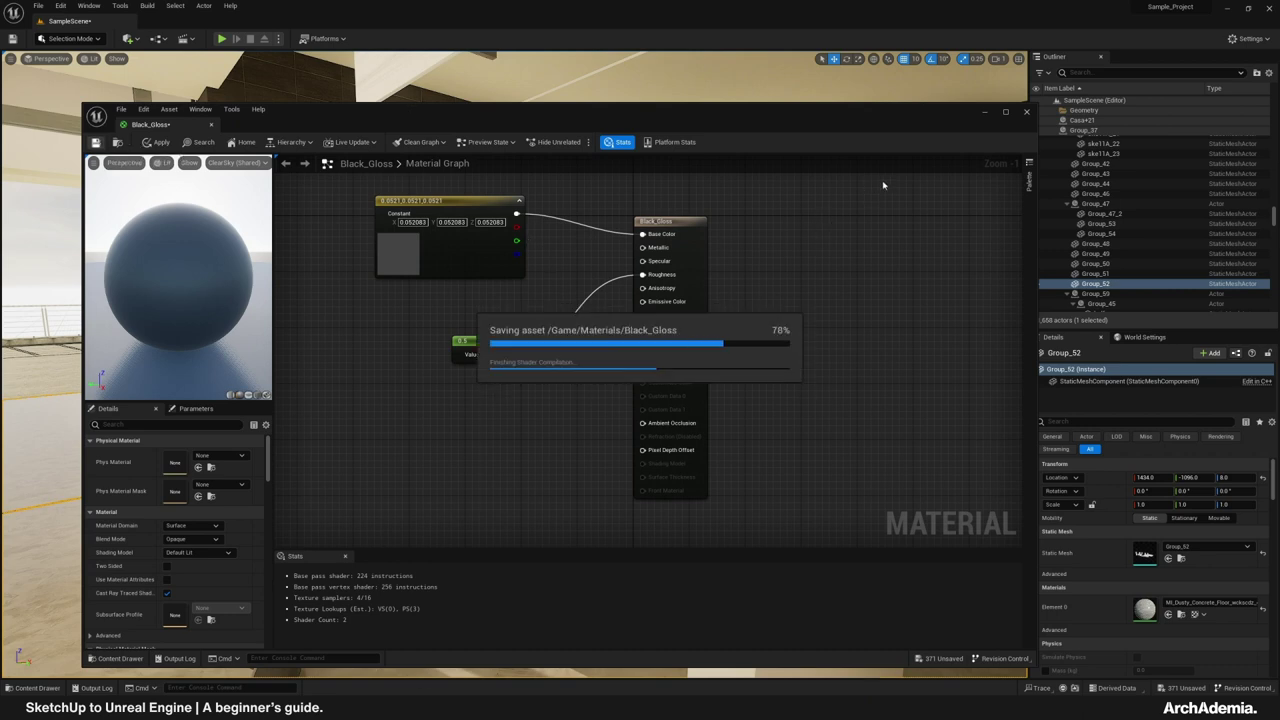
left_click(1027, 113)
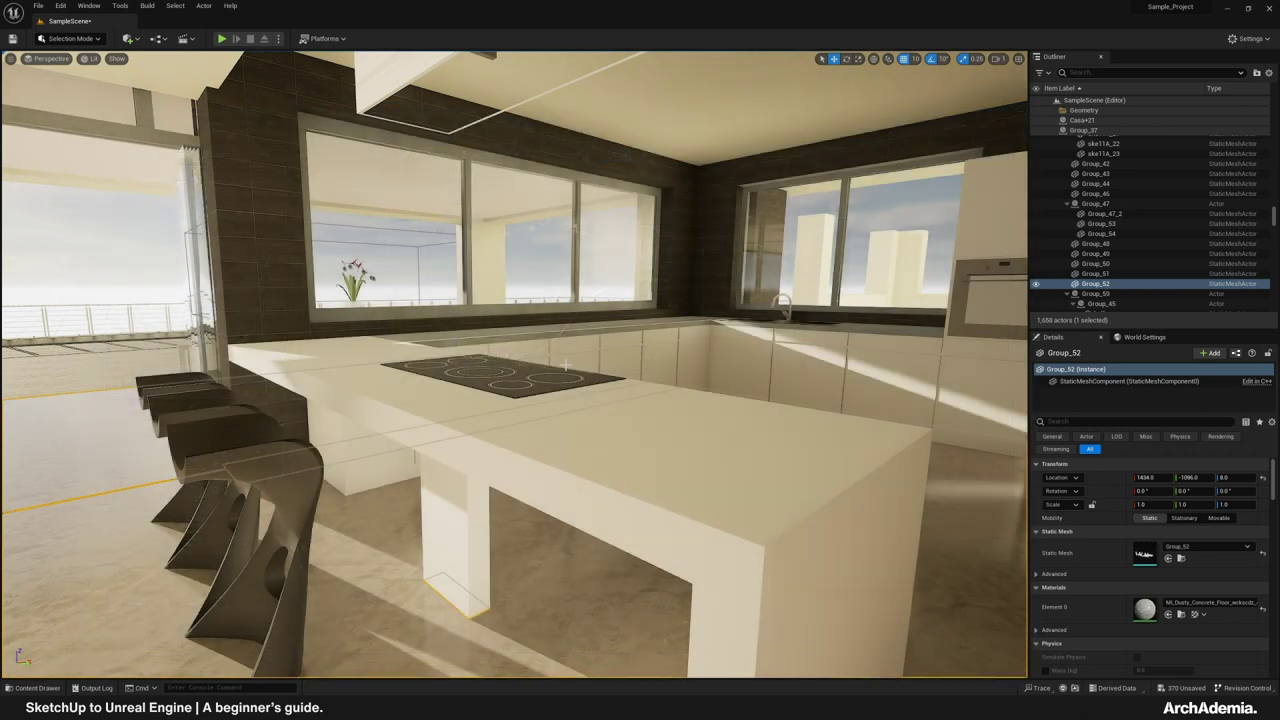
Apply the Black_Gloss_Inst material instance to the kitchen island and cabinets.
right_click_drag(529, 419, 559, 429)
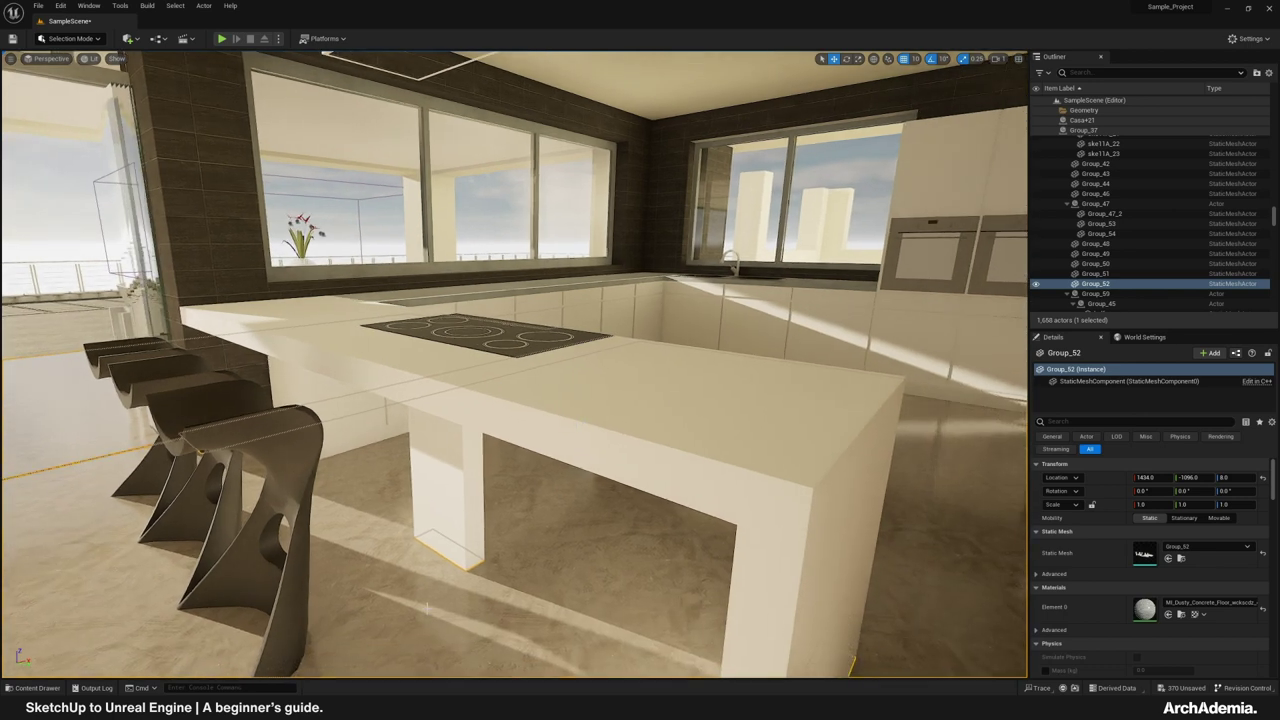
left_click(38, 688)
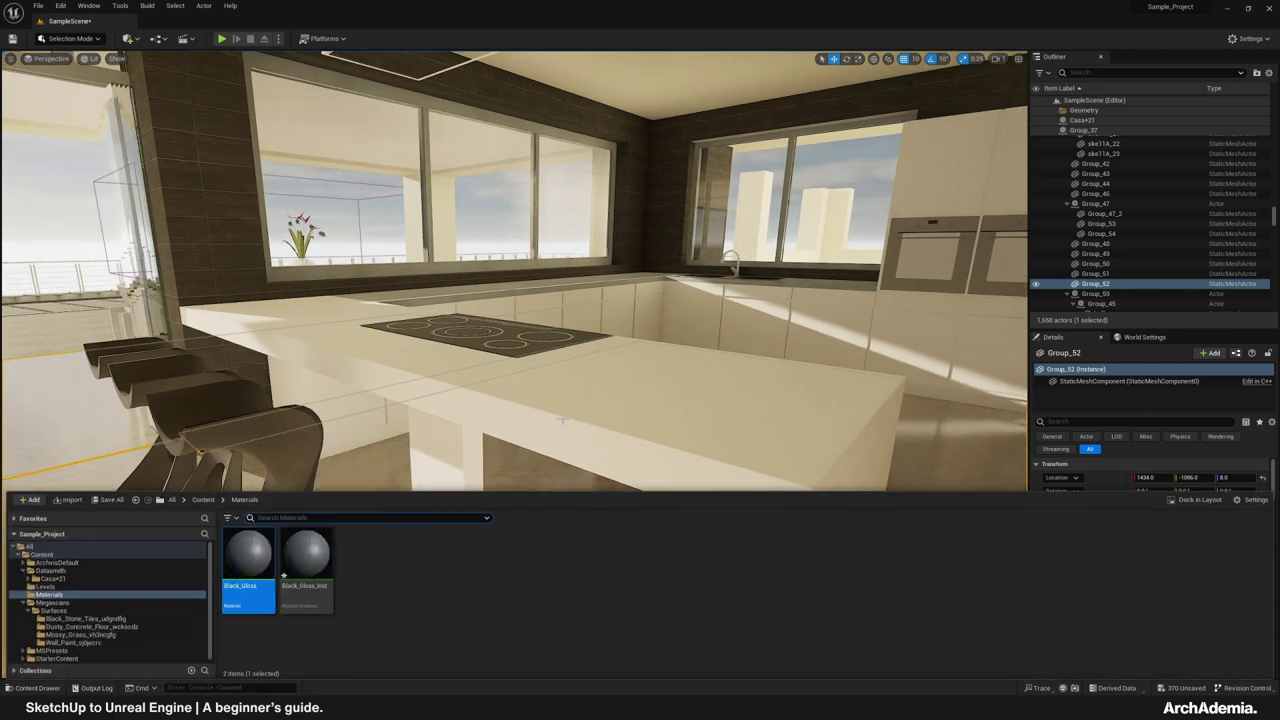
left_click_drag(305, 556, 625, 408)
right_click_drag(625, 408, 709, 399)
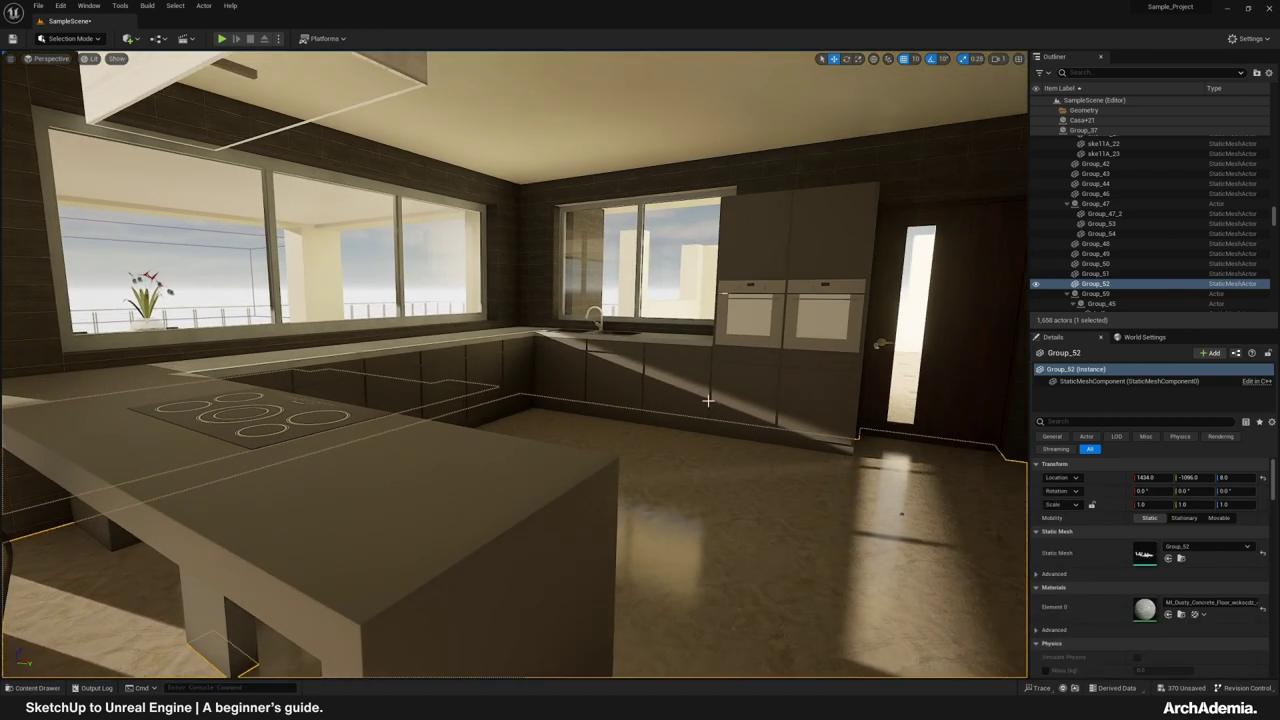
scroll(645, 410, "down", 3)
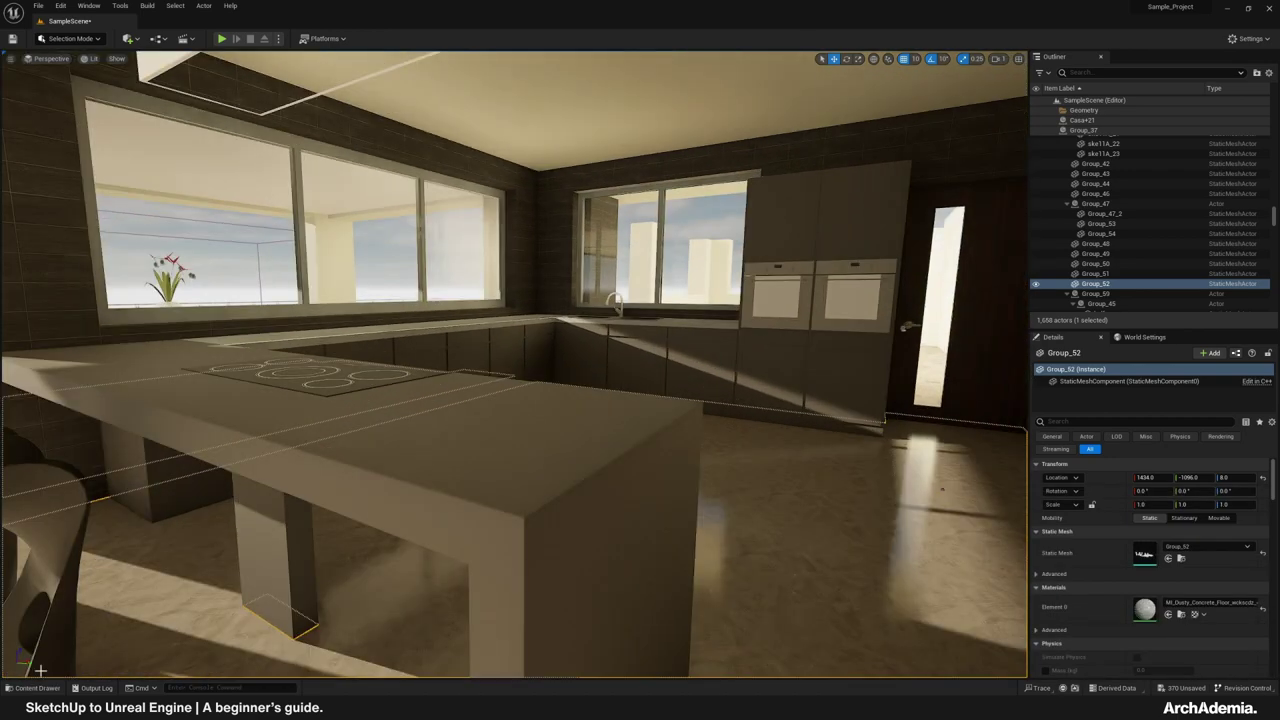
Reopen the parent Black_Gloss material and line up its colour and roughness constant nodes beside the main node.
left_click(36, 688)
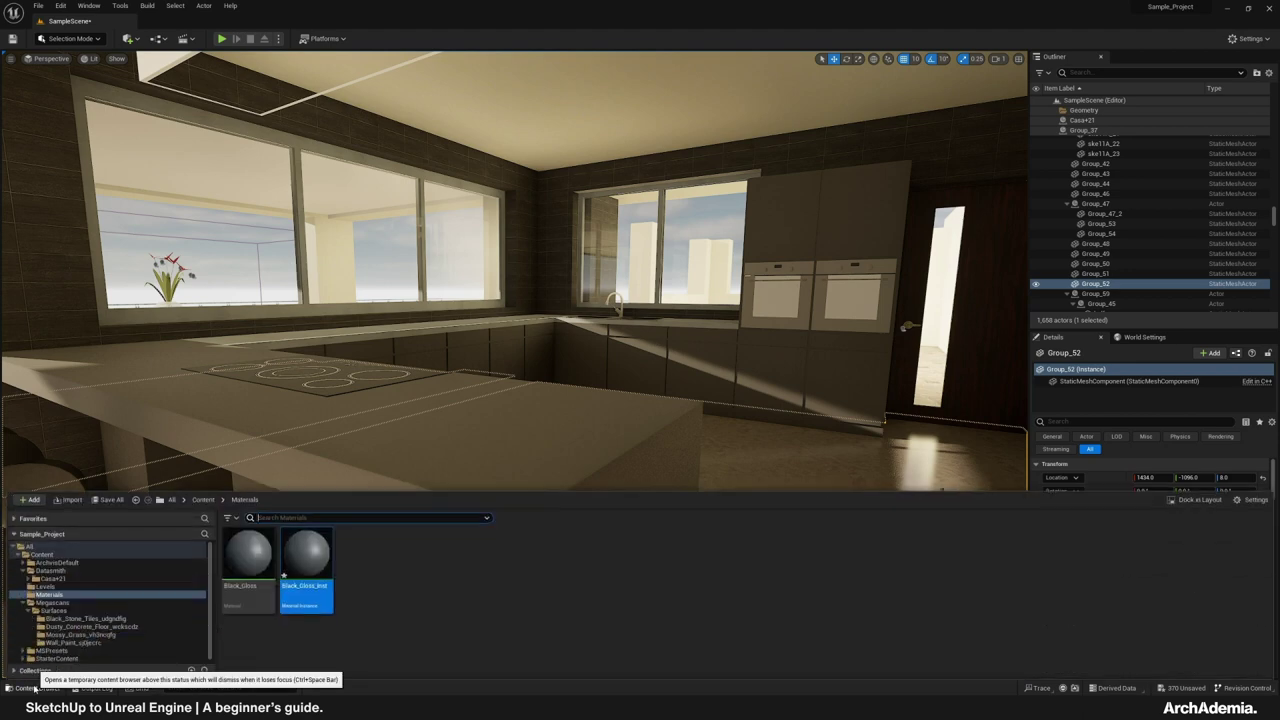
double_click(237, 559)
left_click(415, 337)
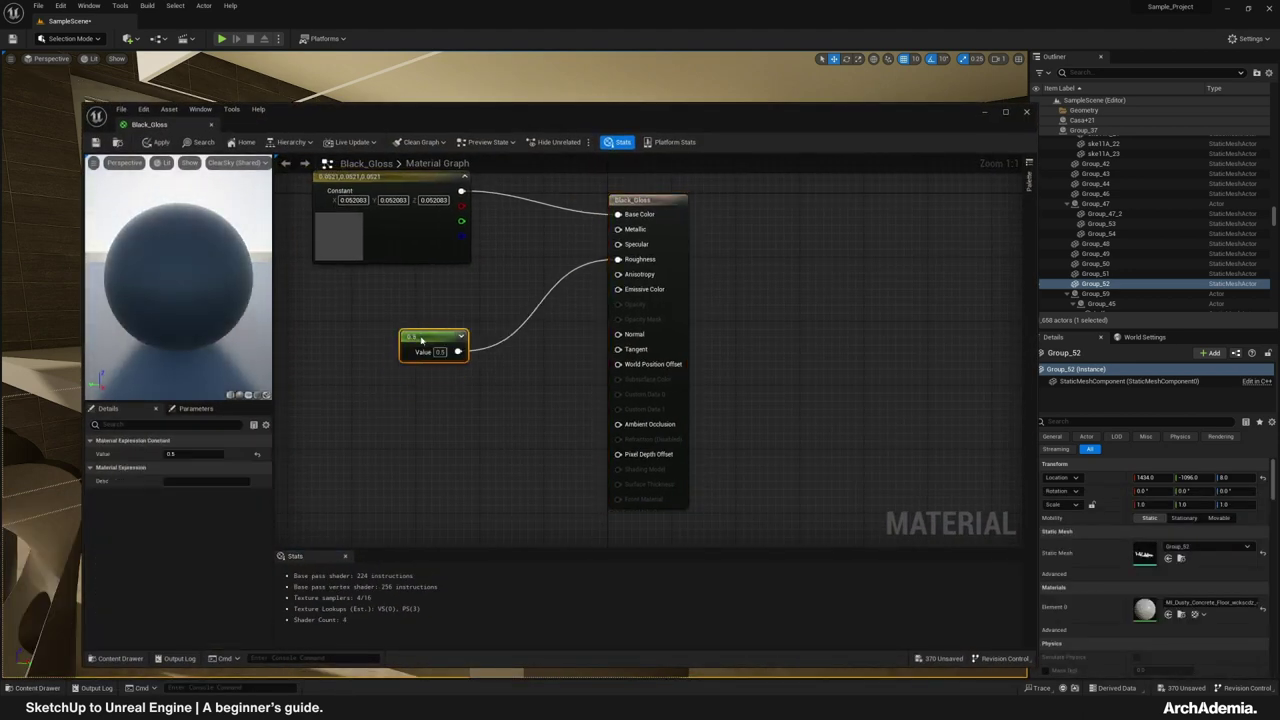
left_click_drag(422, 344, 422, 352)
left_click(393, 200)
left_click_drag(374, 177, 382, 201)
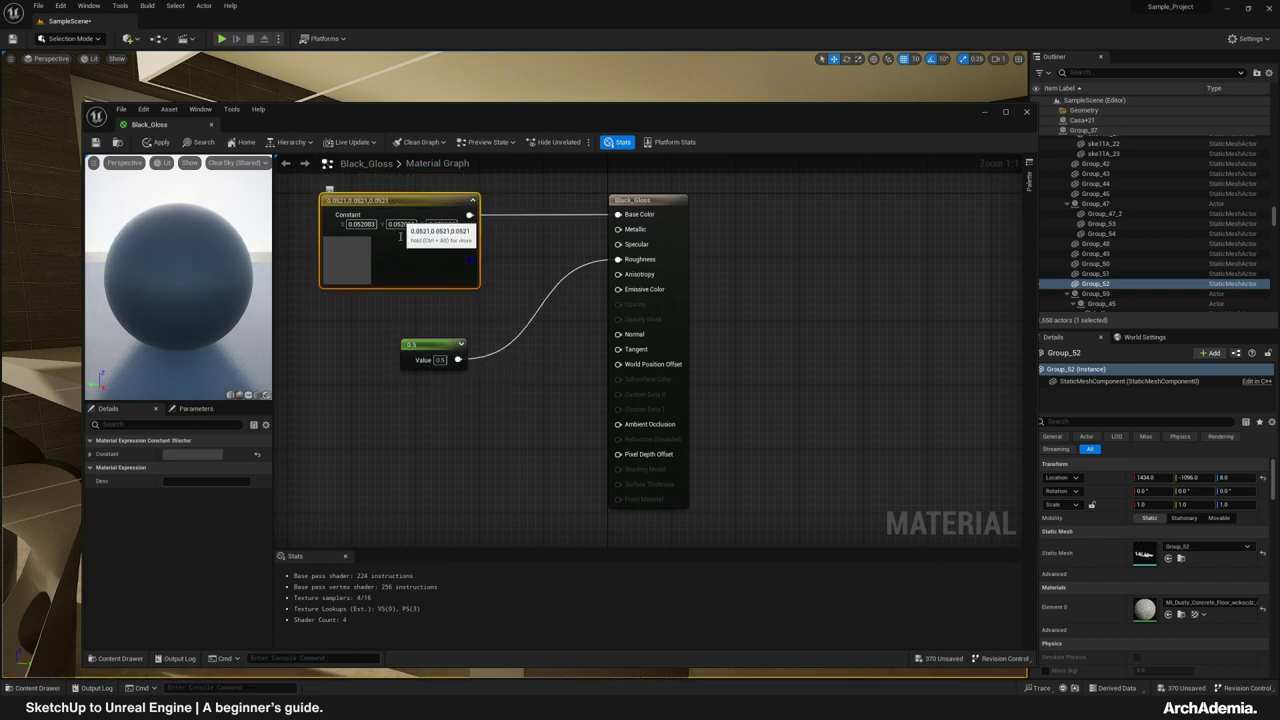
left_click_drag(414, 343, 413, 352)
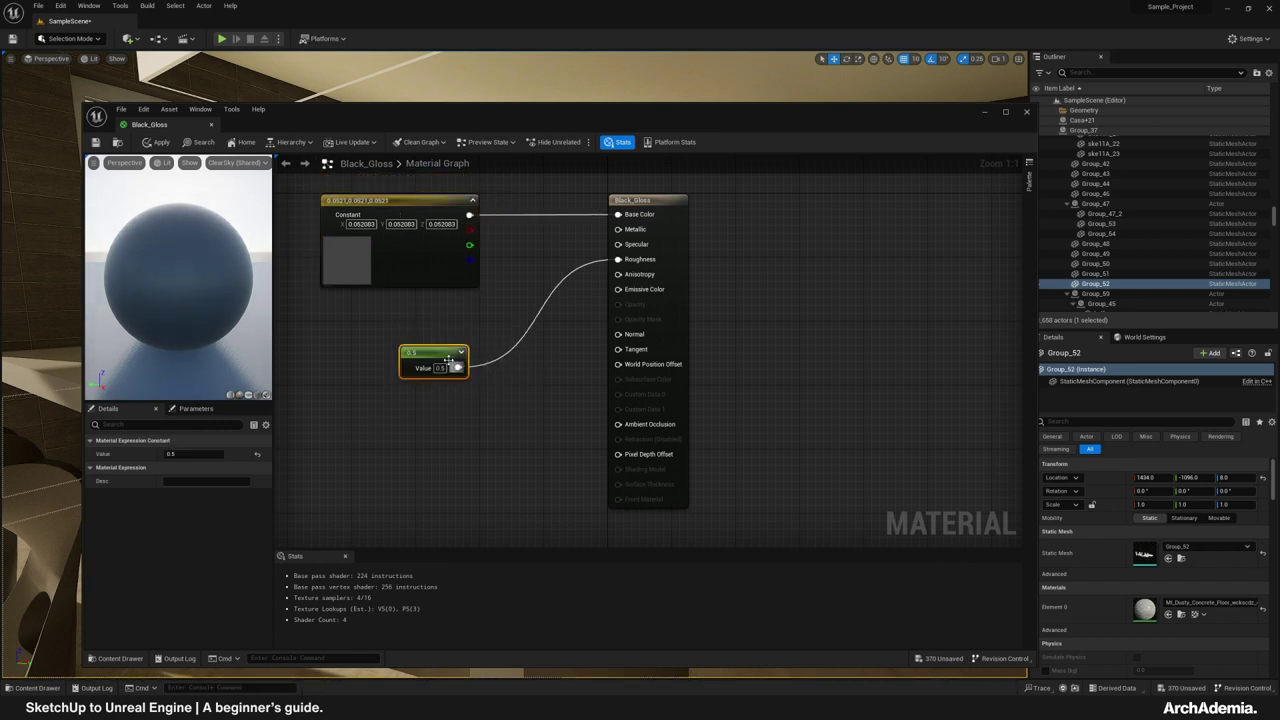
left_click_drag(430, 358, 437, 341)
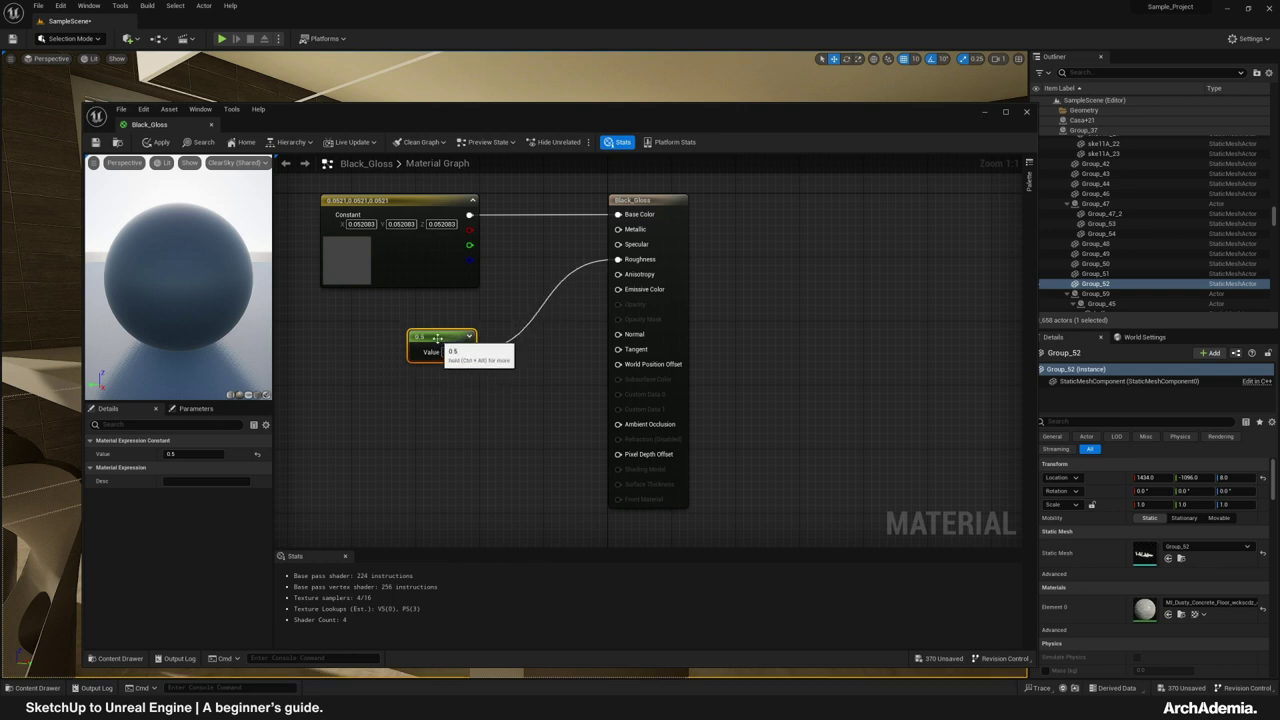
Convert the roughness constant to a parameter named Roughness, then save and close the material.
right_click(436, 343)
left_click(470, 359)
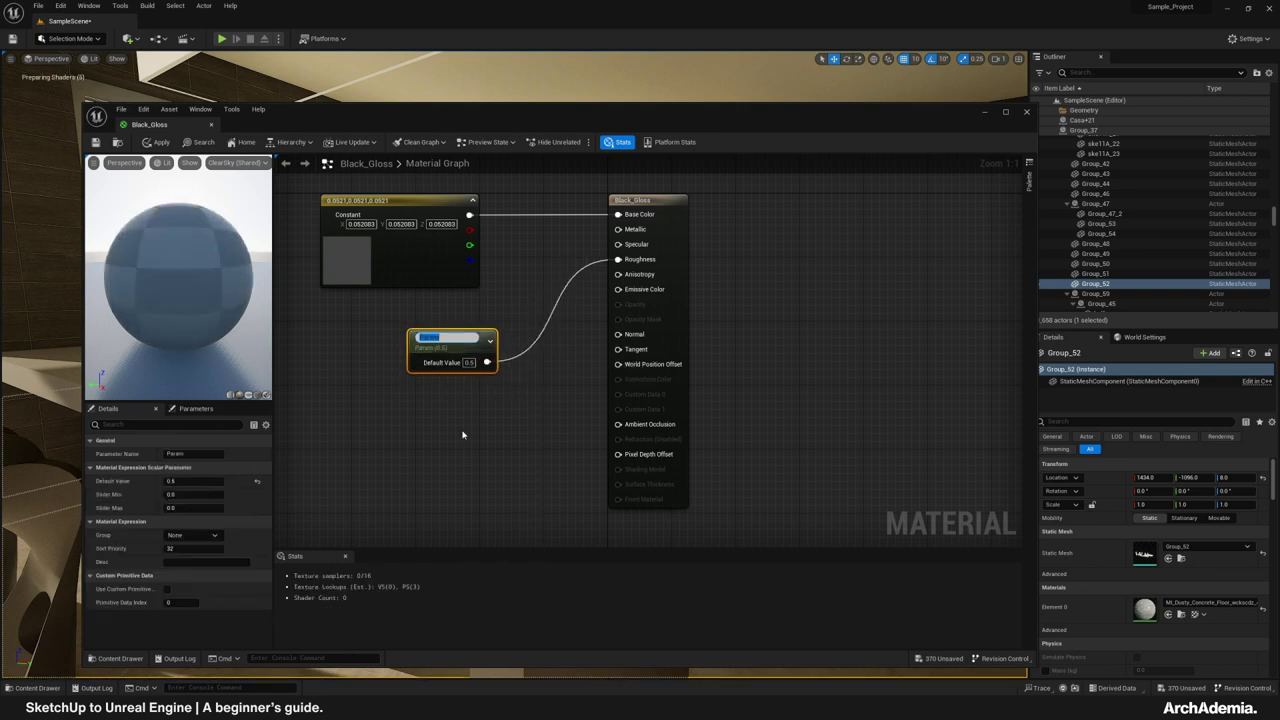
type("Roughness")
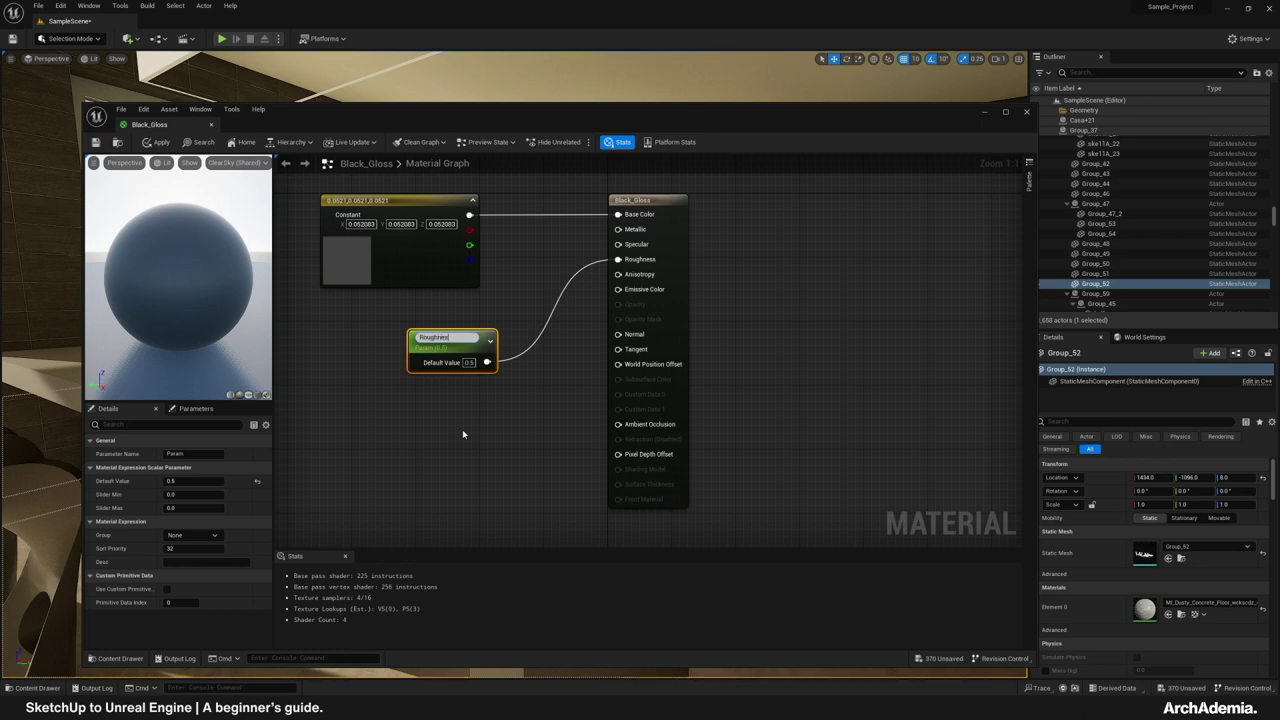
key("Return")
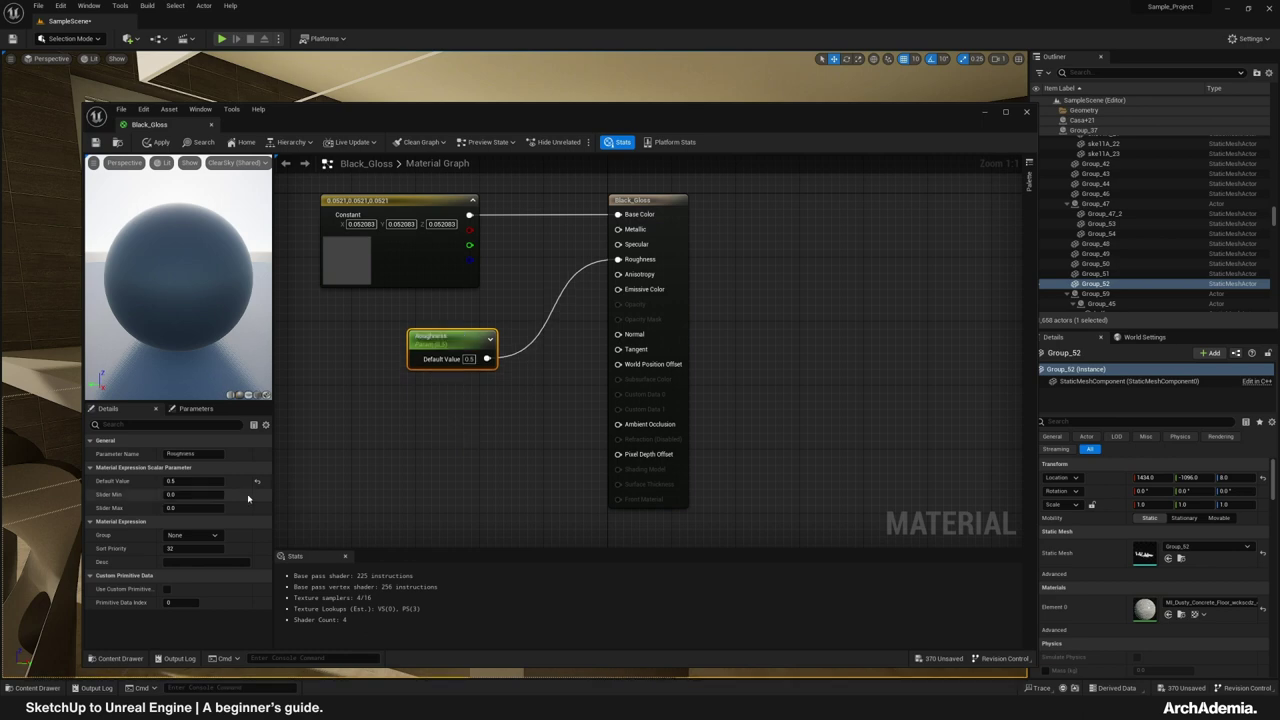
left_click(96, 141)
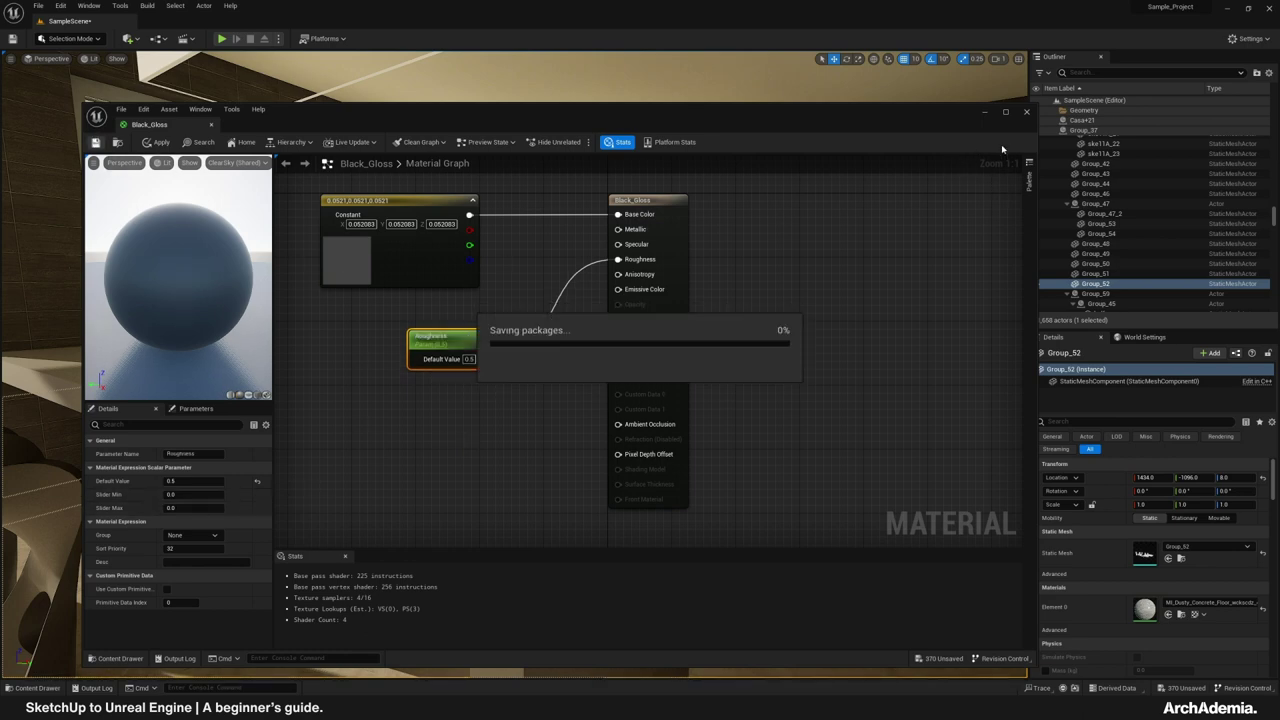
left_click(1027, 112)
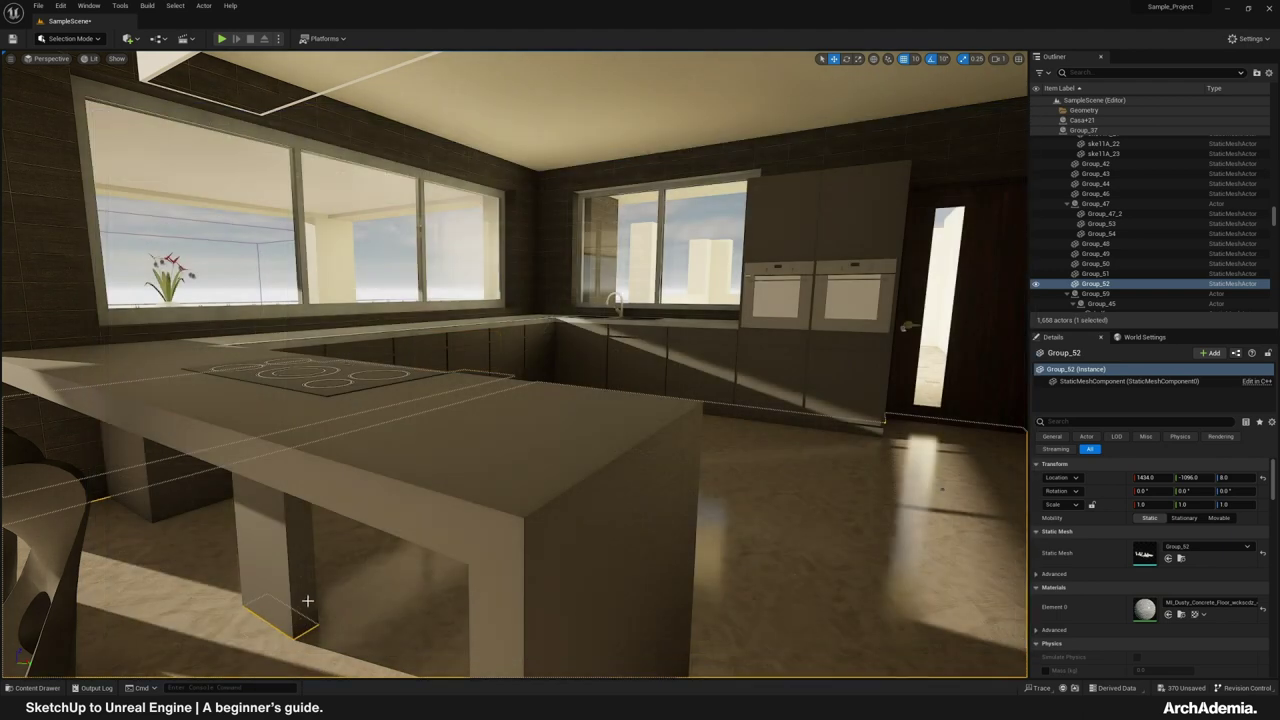
Open Black_Gloss_Inst, enable the Roughness override, set it to 0.116 and close the instance editor.
left_click(35, 687)
double_click(306, 560)
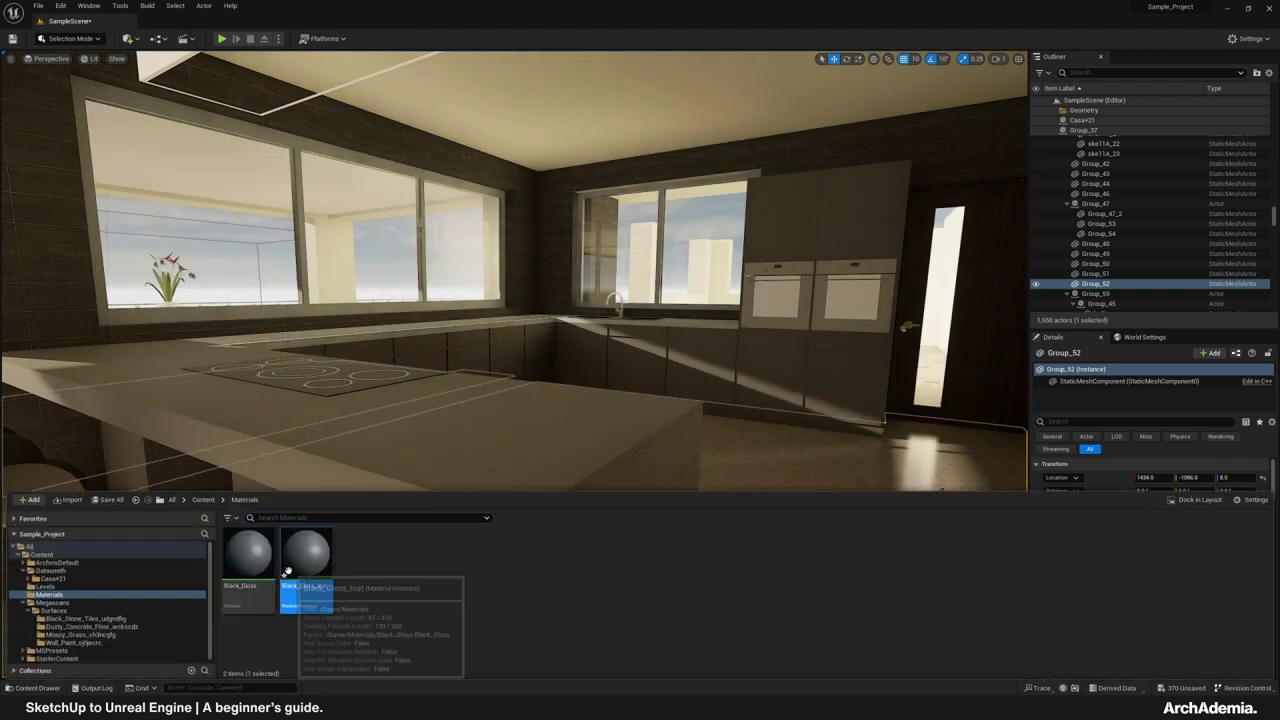
left_click(572, 221)
left_click_drag(569, 111, 807, 102)
left_click_drag(998, 211, 946, 211)
left_click(435, 205)
left_click(336, 134)
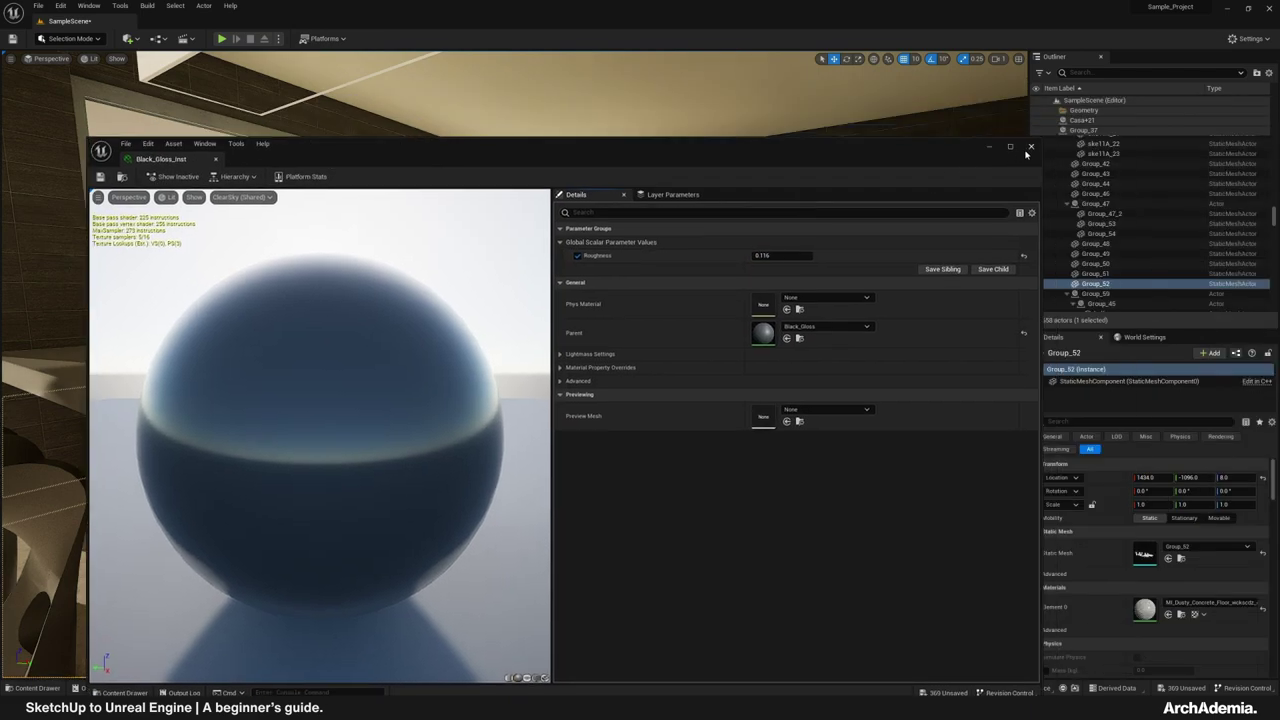
left_click(1031, 147)
Make the parent Black_Gloss material two-sided, then save it and close its editor.
right_click_drag(640, 380, 590, 375)
left_click(46, 689)
double_click(247, 595)
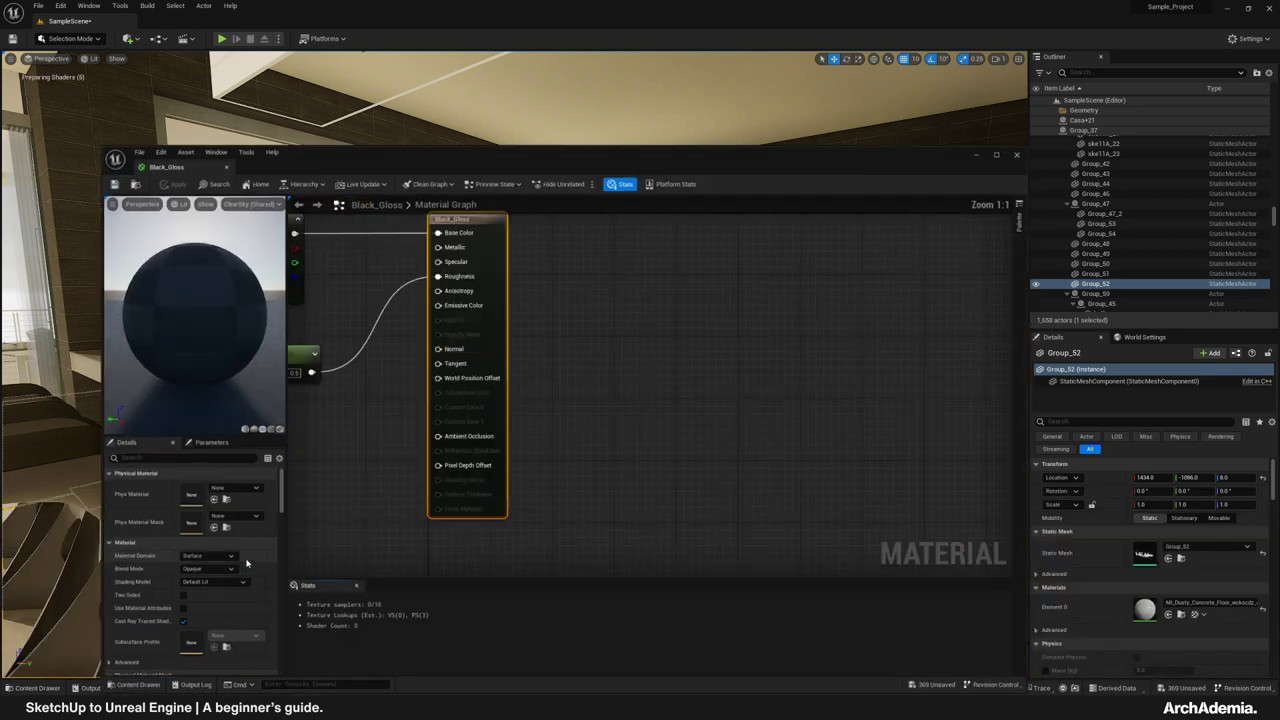
left_click(172, 600)
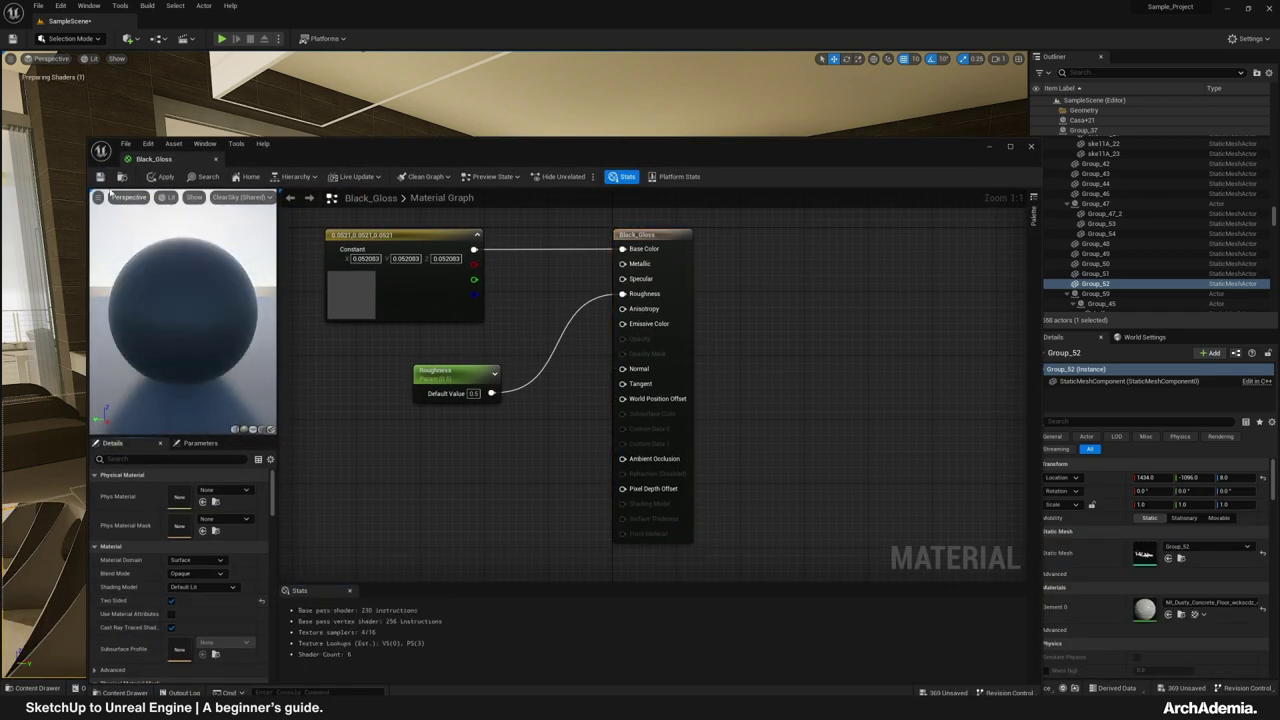
key("ctrl+s")
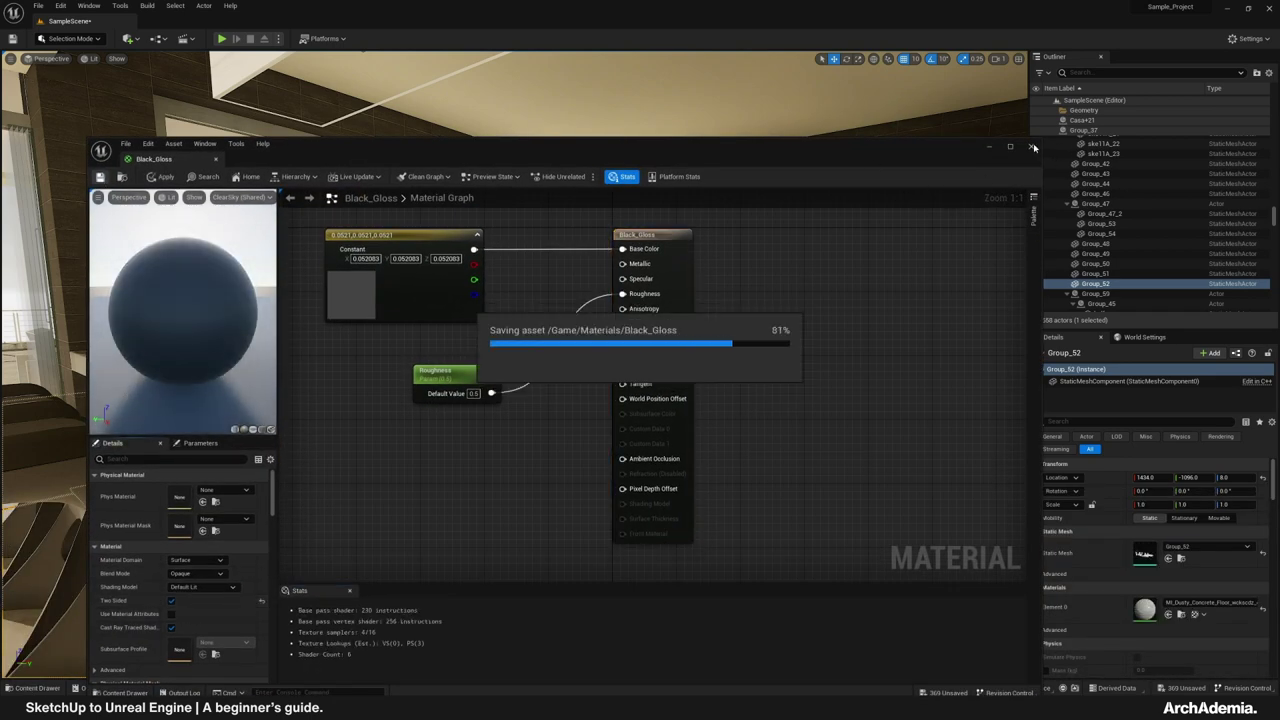
left_click(1033, 147)
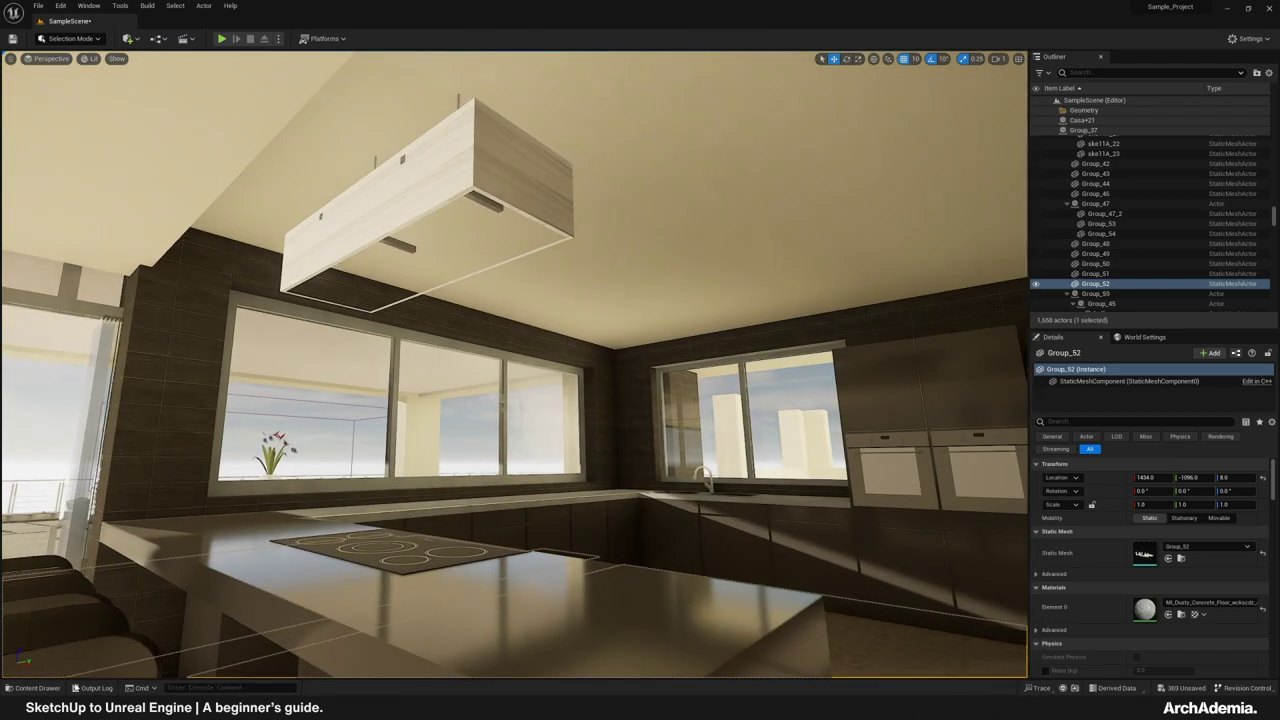
Apply Black_Gloss_Inst to the range hood hanging above the kitchen island.
key("ctrl+space")
left_click_drag(300, 563, 546, 181)
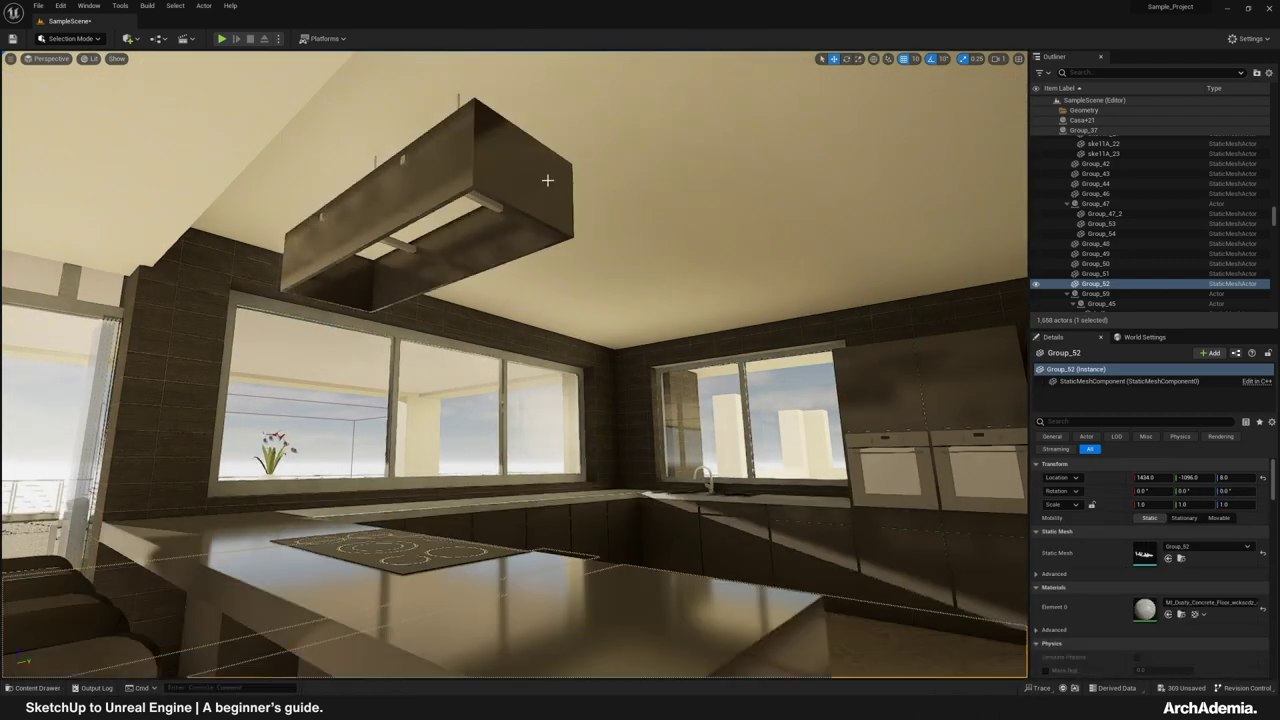
right_click_drag(489, 231, 590, 315)
Apply Black_Gloss_Inst to the farthest round pendant lamp above the dining table.
right_click_drag(489, 290, 663, 286)
scroll(549, 234, "down", 10)
scroll(523, 360, "up", 6)
right_click_drag(523, 359, 510, 348)
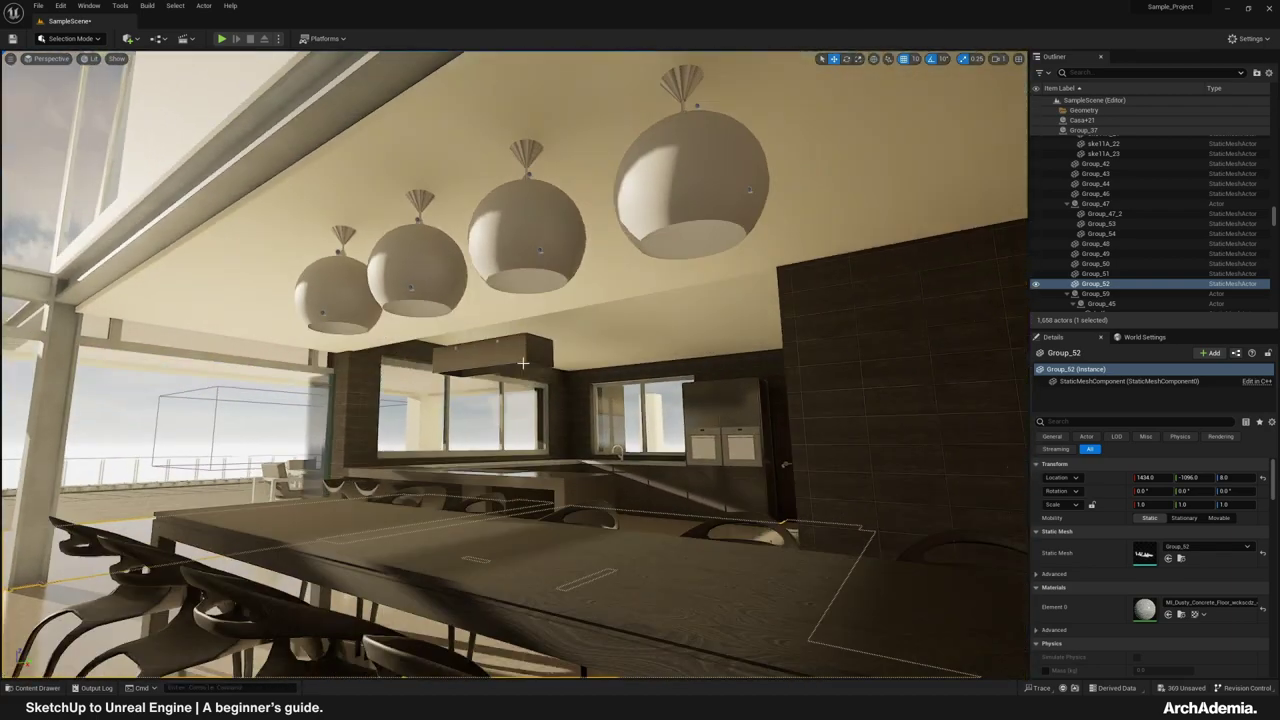
left_click(37, 688)
left_click_drag(306, 568, 338, 290)
right_click_drag(308, 473, 308, 473)
Turn the content drawer into a persistent Content Browser and place its window below the pendant lamps.
left_click(37, 688)
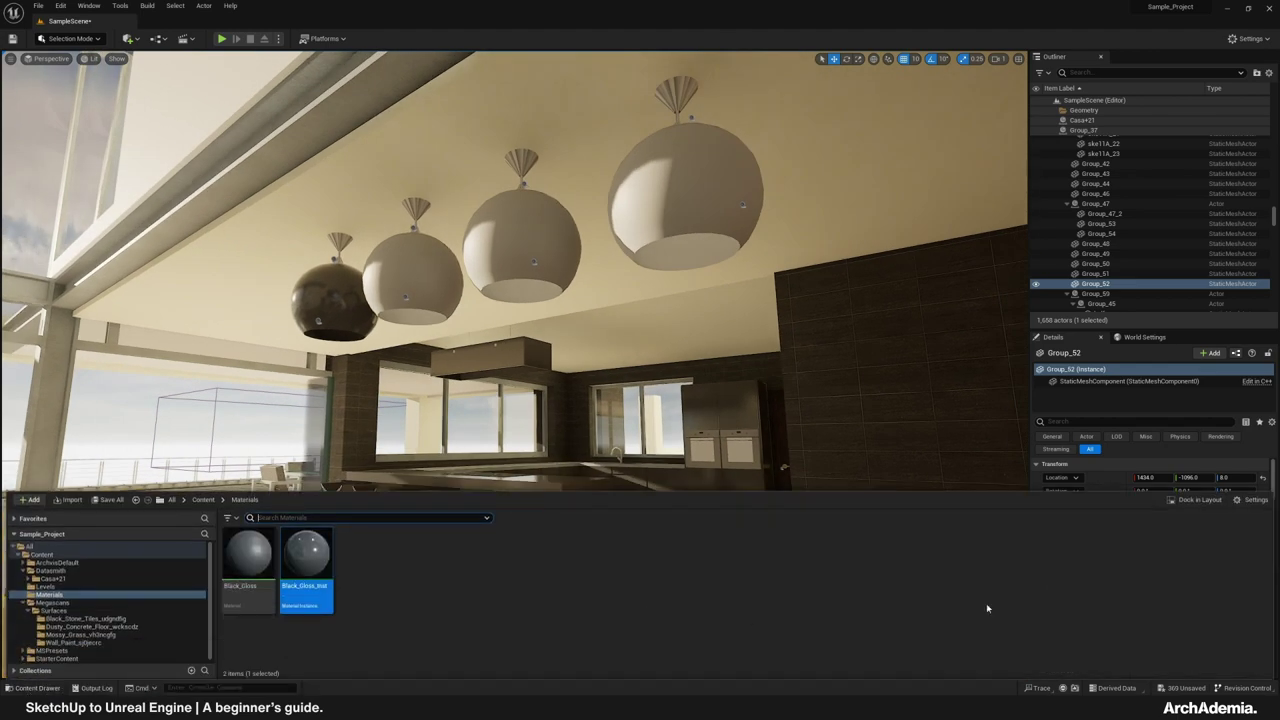
left_click(1196, 500)
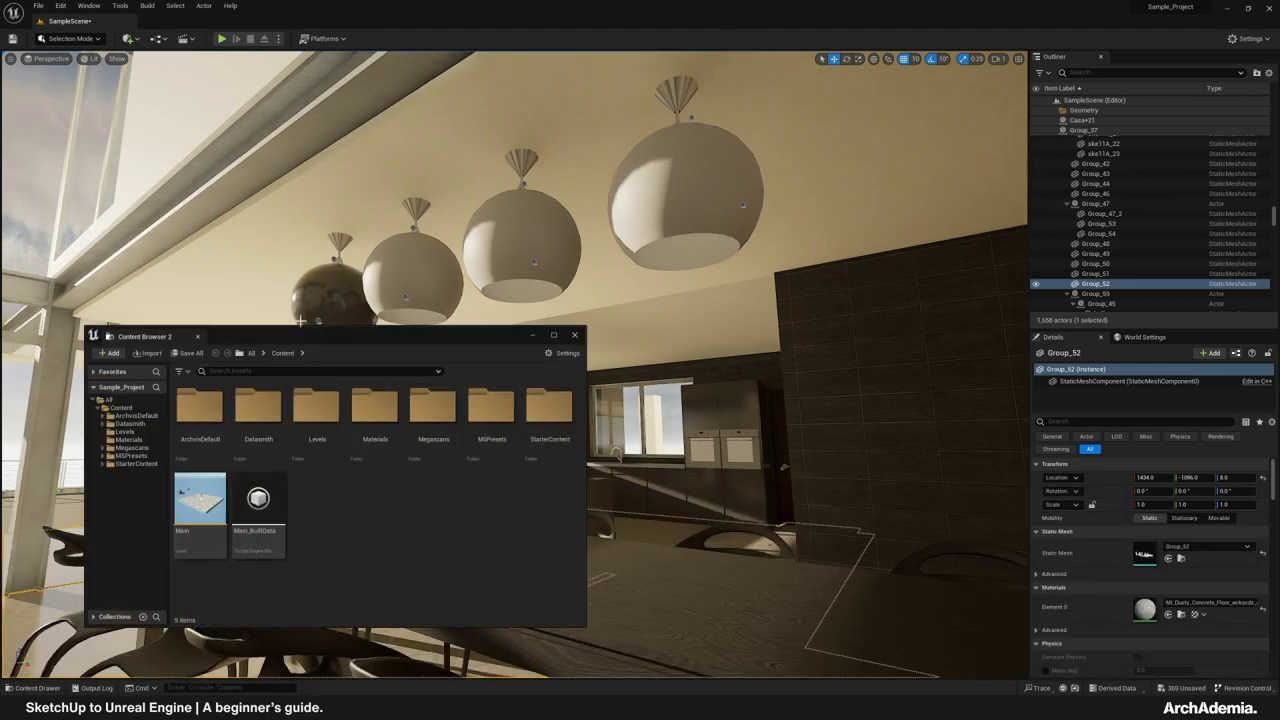
left_click_drag(249, 343, 188, 356)
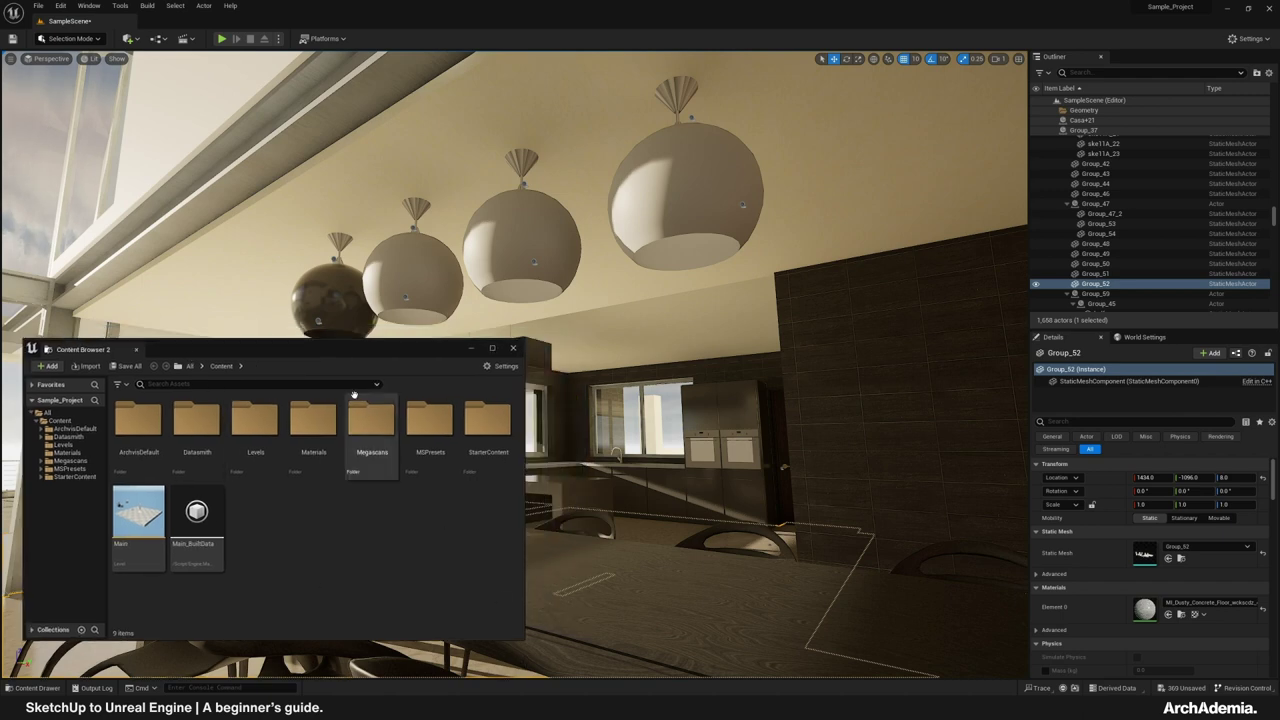
Dock the Content Browser window beneath the viewport and reduce its height to enlarge the view.
left_click_drag(376, 357, 521, 437)
left_click_drag(292, 441, 272, 681)
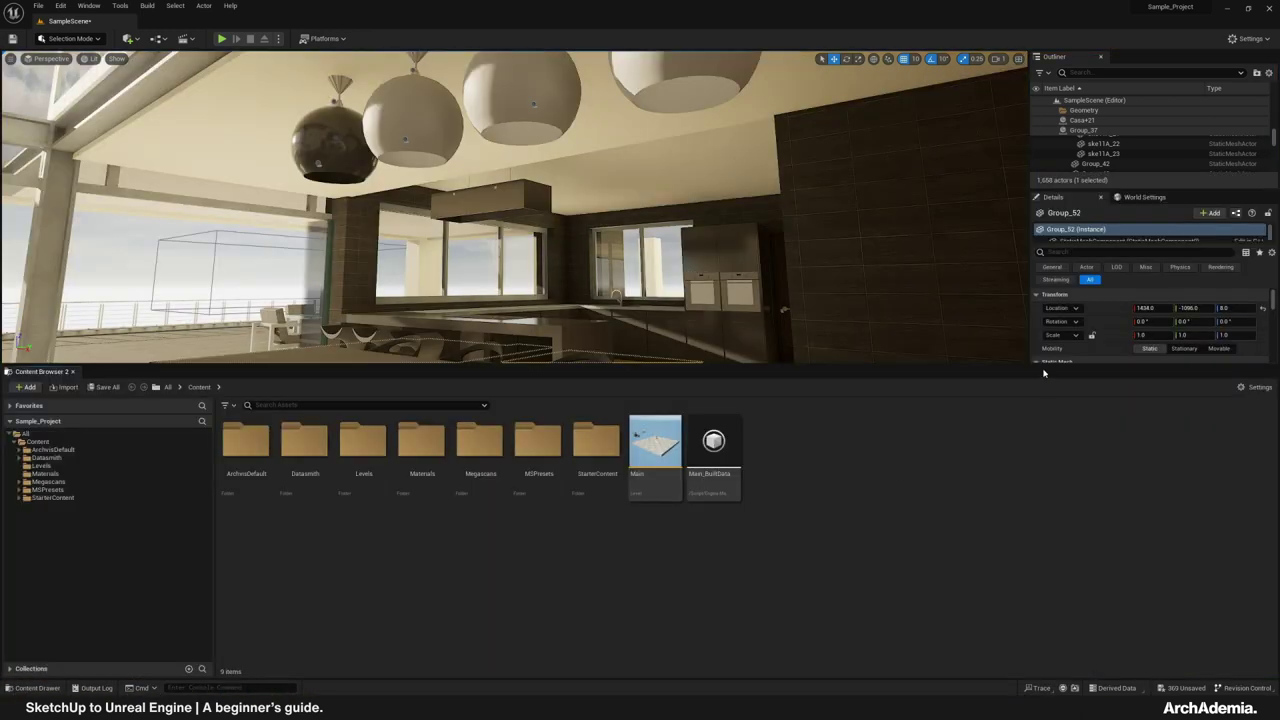
left_click_drag(1022, 370, 1250, 528)
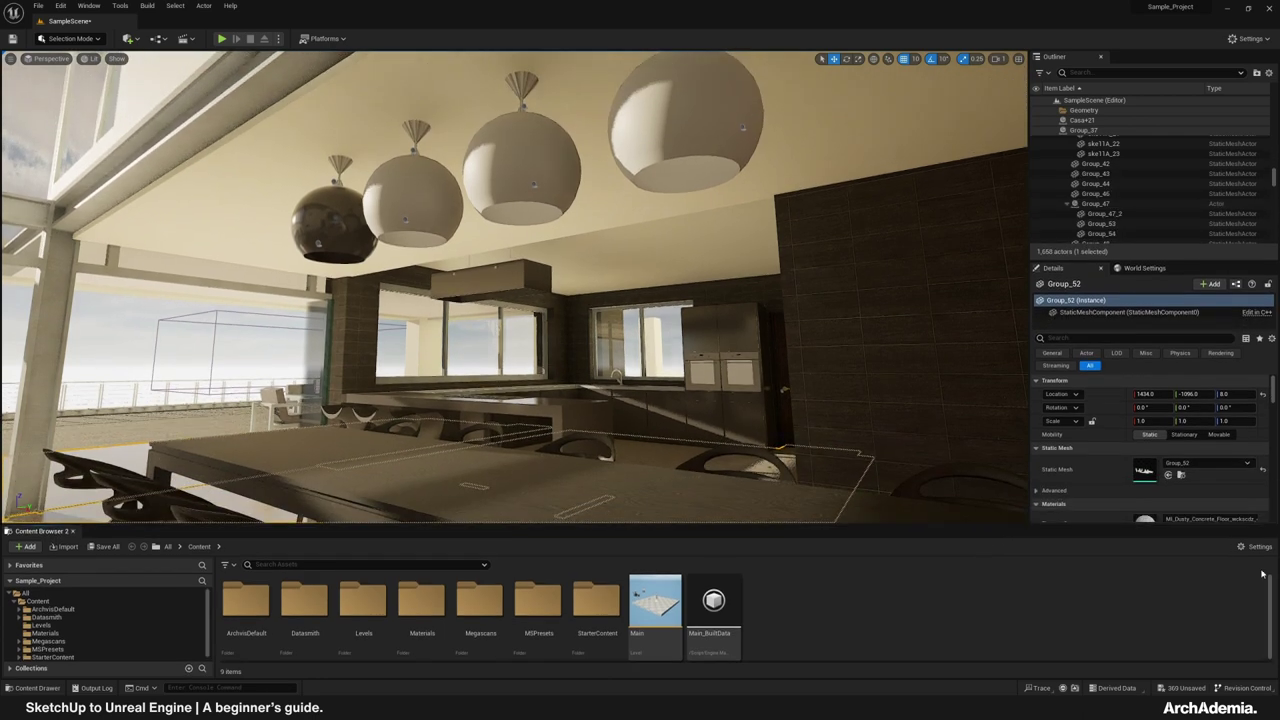
Apply Black_Gloss_Inst from the Materials folder to the three remaining white pendant lamps above the dining table.
double_click(421, 600)
left_click_drag(306, 606, 442, 211)
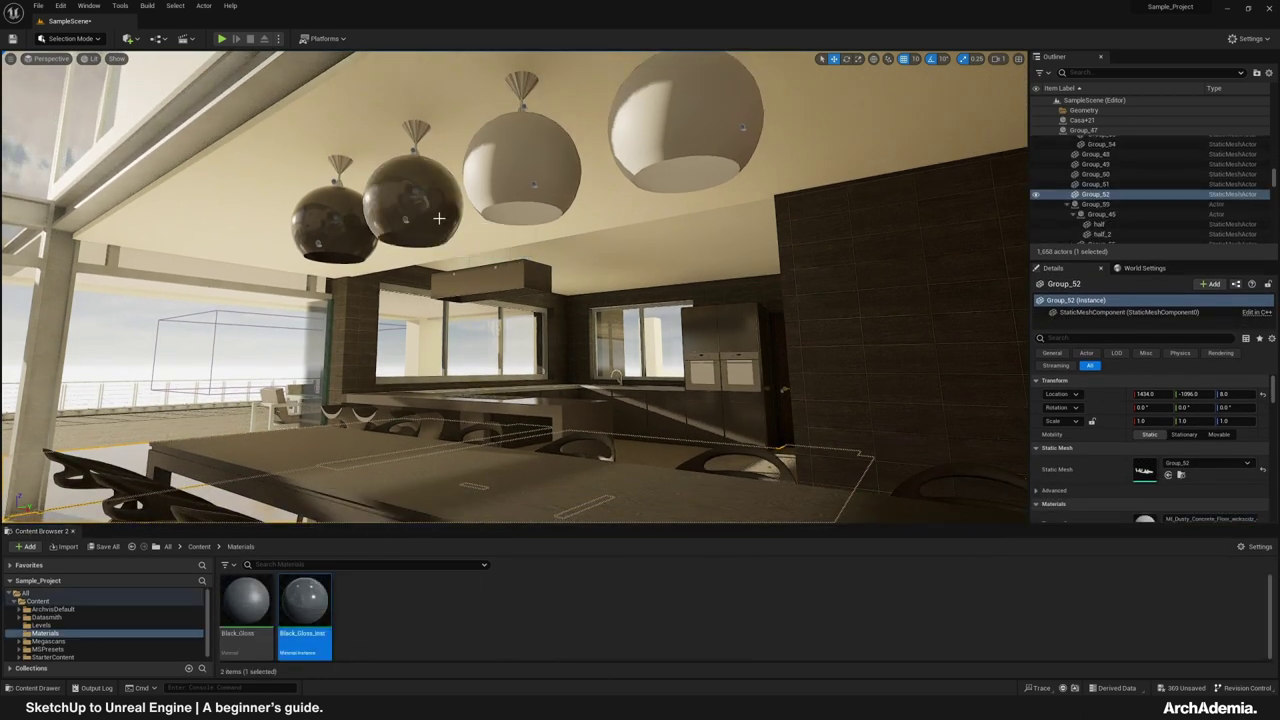
left_click_drag(303, 601, 522, 165)
left_click_drag(305, 605, 665, 150)
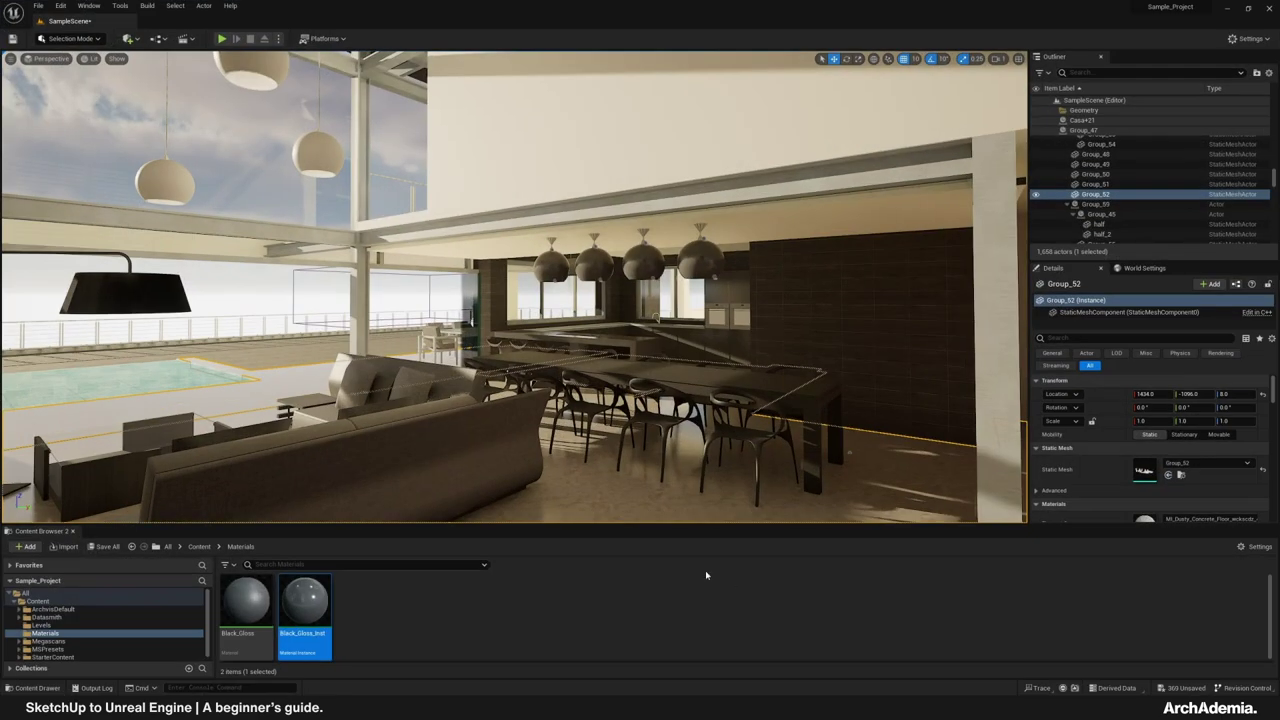
Close the docked Content Browser, including a repeated docking, and return to using the temporary content drawer.
left_click(73, 533)
left_click(36, 688)
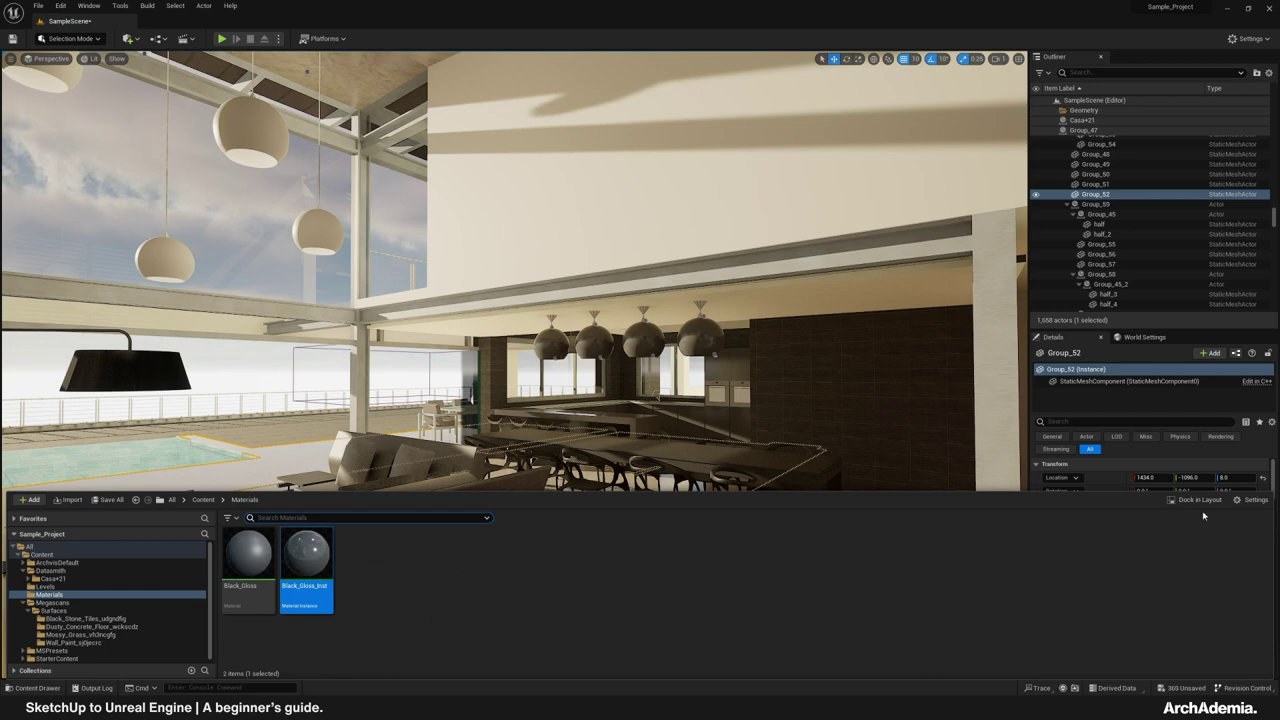
left_click(1200, 500)
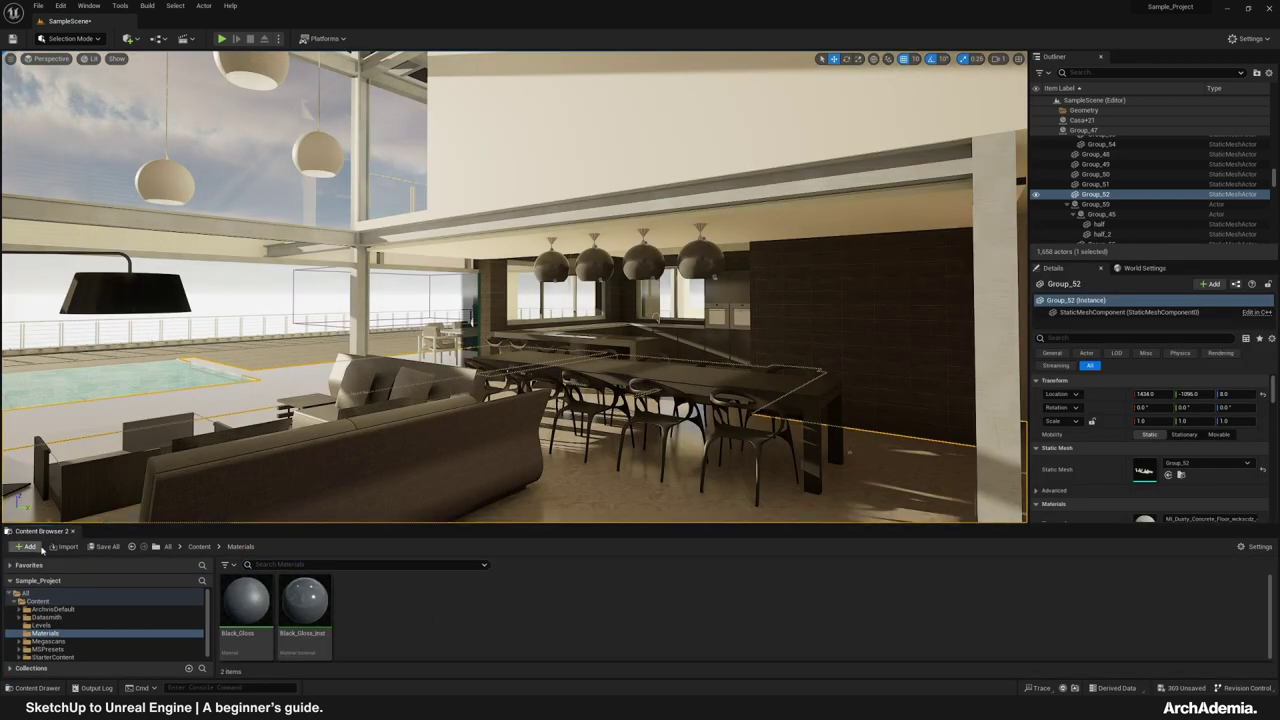
left_click(71, 532)
mouse_move(493, 491)
right_mouse_down()
mouse_move(466, 493)
mouse_move(492, 491)
right_mouse_up()
left_click(50, 688)
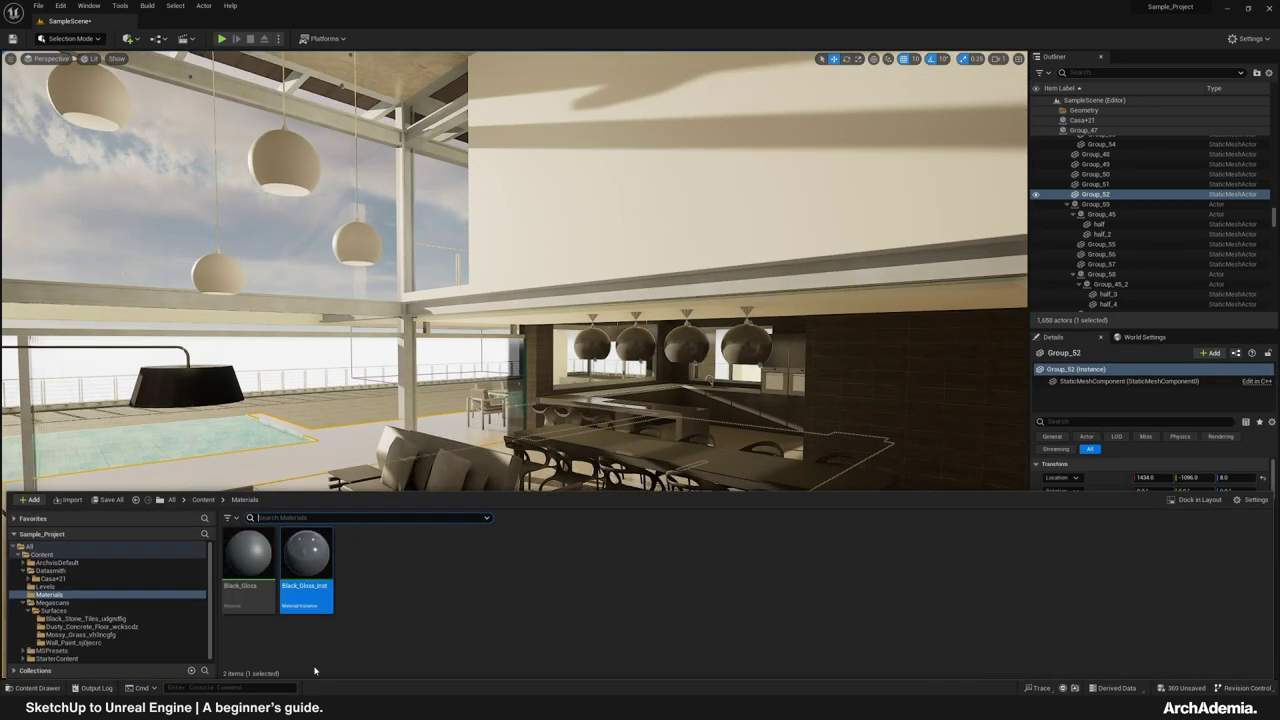
mouse_move(556, 308)
right_mouse_down()
mouse_move(640, 308)
mouse_move(556, 307)
right_mouse_up()
right_click_drag(495, 379, 178, 633)
key("ctrl+space")
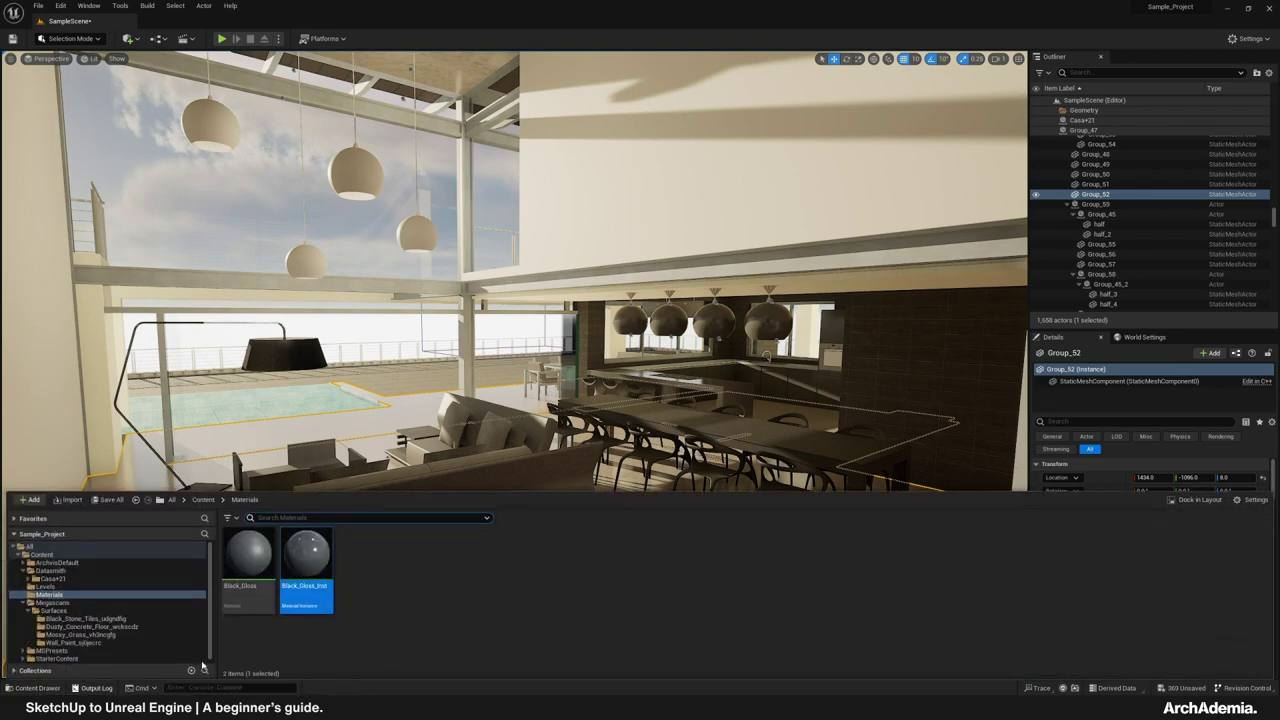
Set Black_Gloss_Inst as the parent of the 0132_LightGray material used by the hanging living-room lamps.
right_click_drag(648, 307, 659, 289)
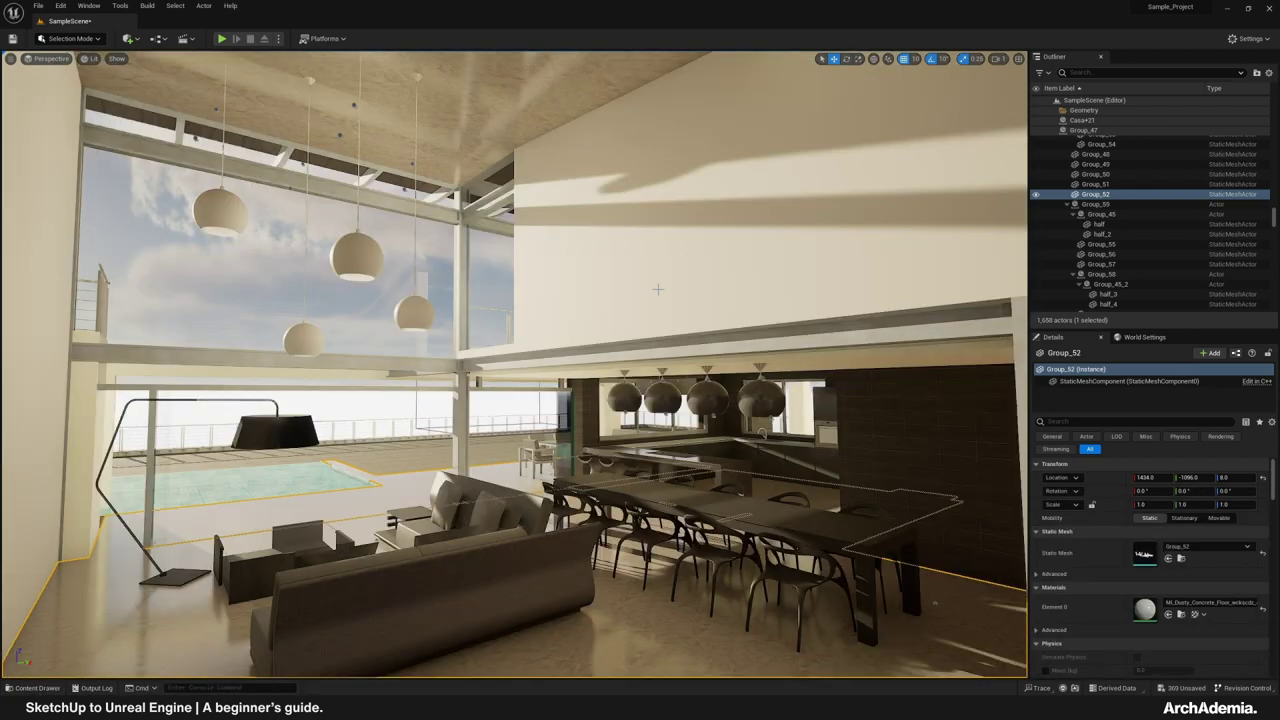
right_click_drag(585, 302, 580, 306)
left_click(467, 264)
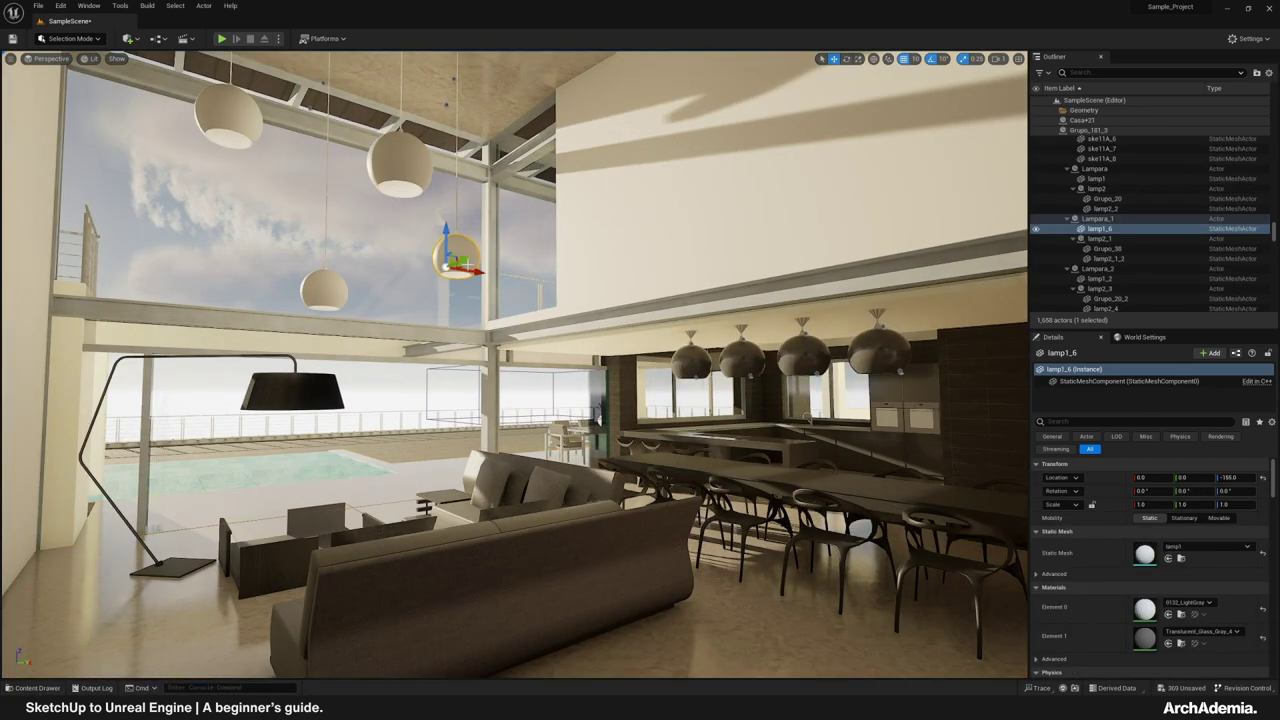
double_click(1146, 610)
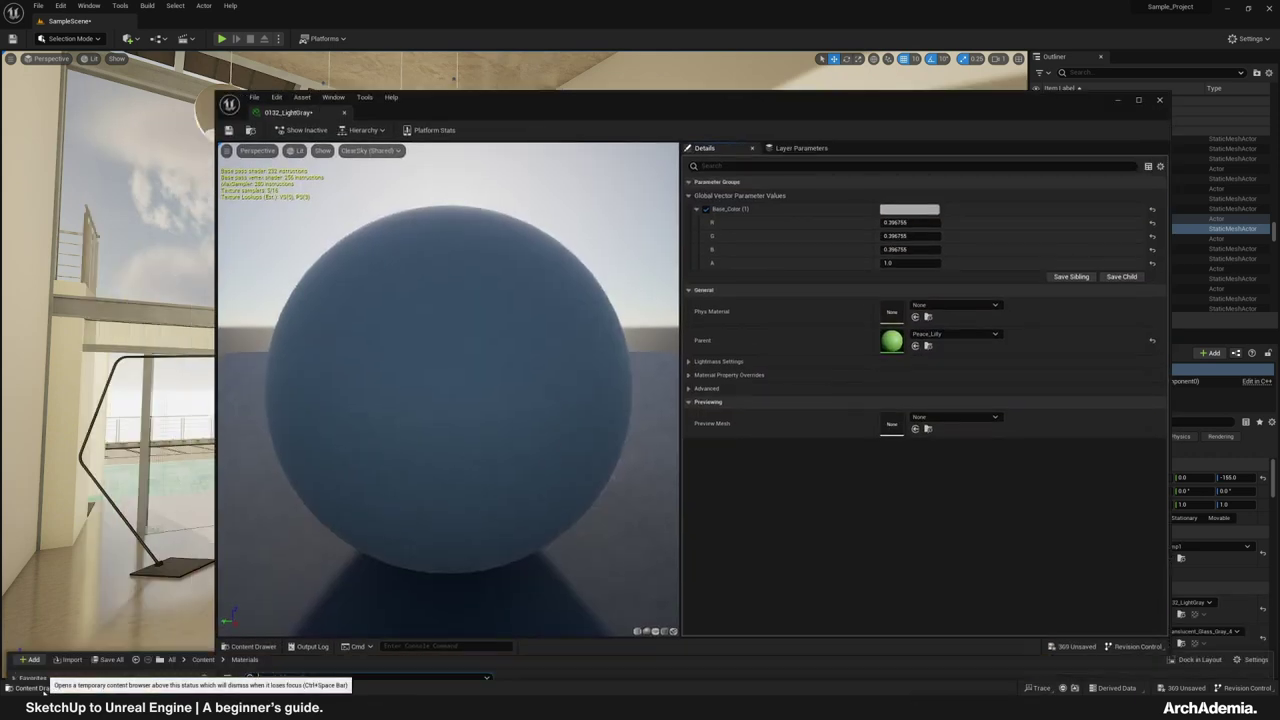
left_click(32, 688)
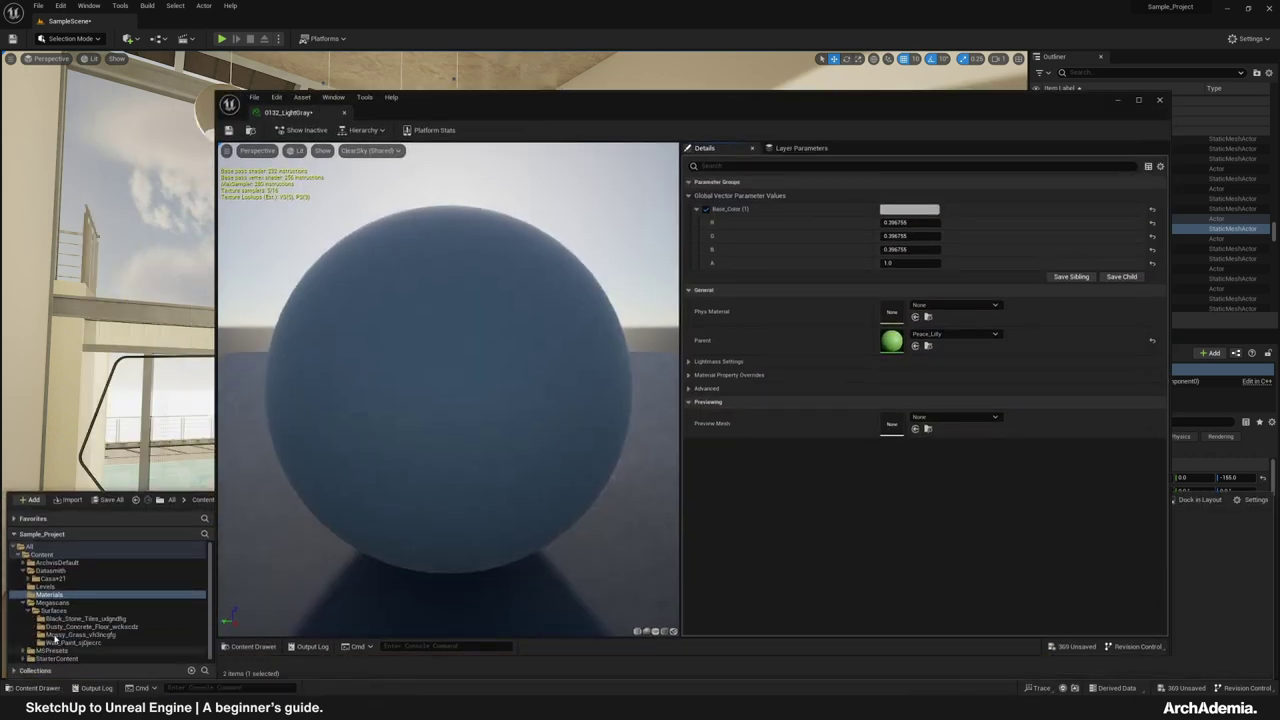
left_click(60, 620)
left_click(40, 593)
left_click_drag(431, 92, 556, 80)
left_click(307, 548)
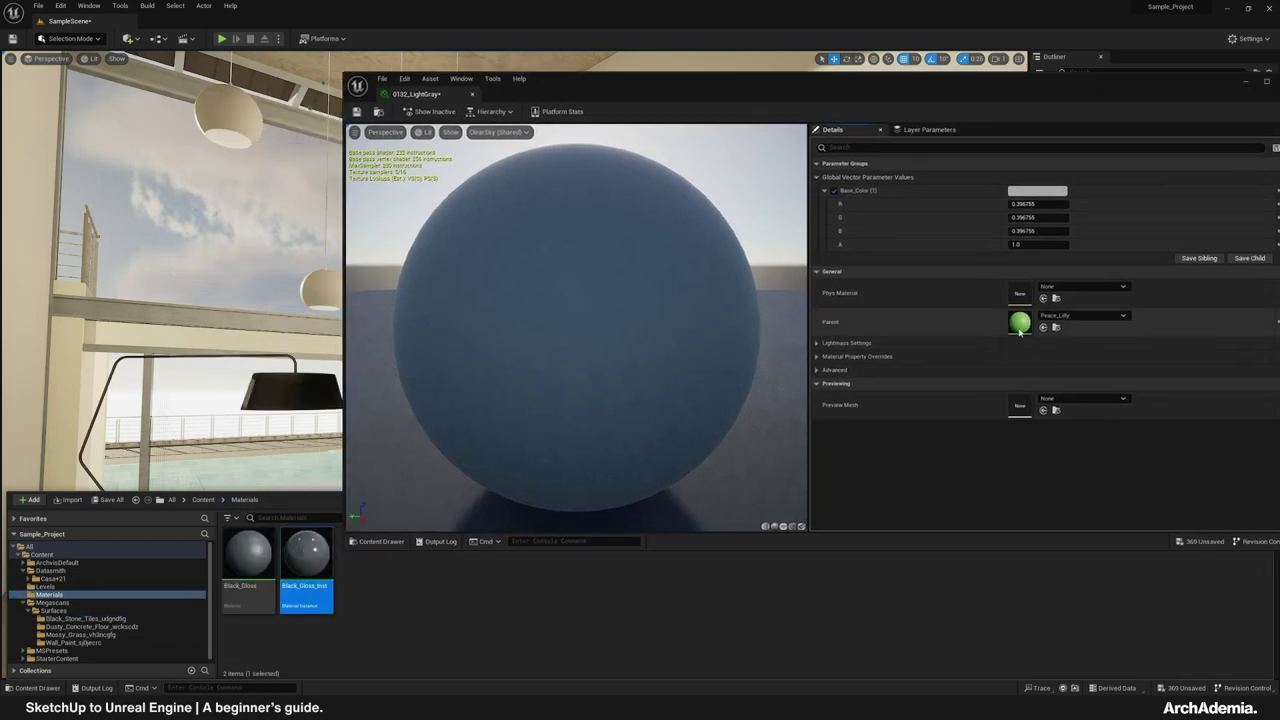
left_click(1043, 328)
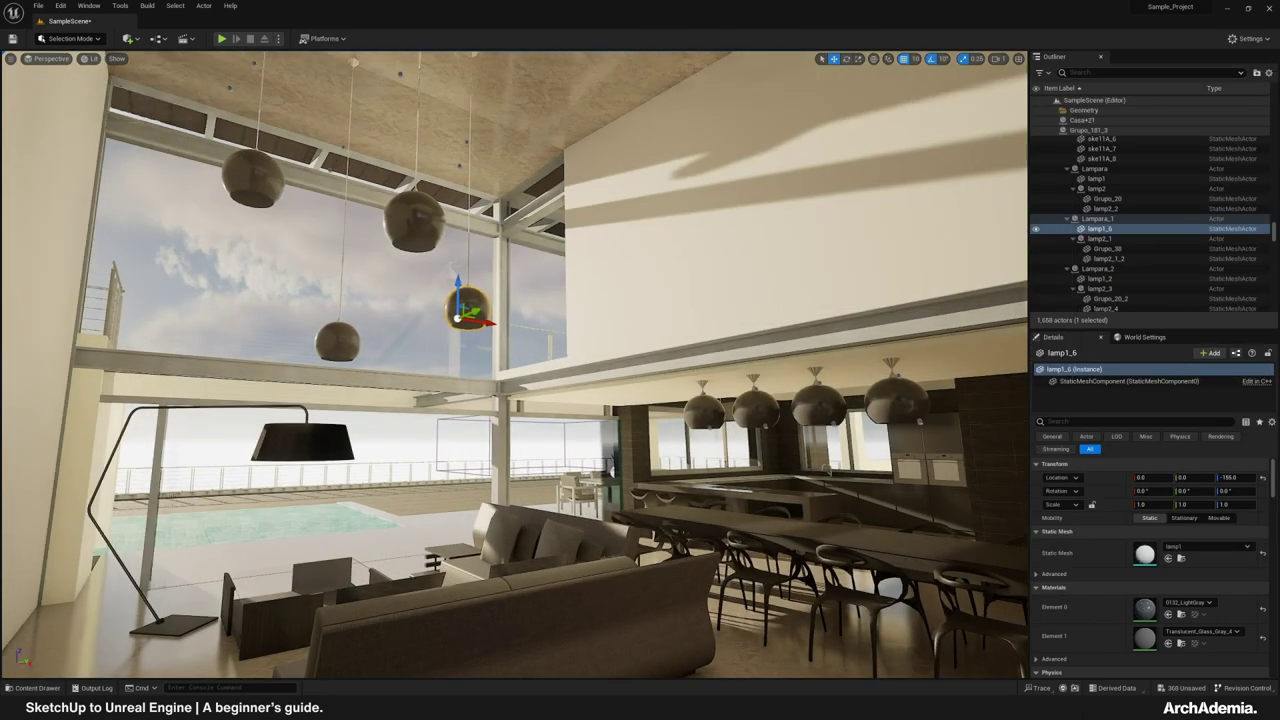
Select the white structural beams and open the ArchViz surface collection Pristine Metals in Quixel Bridge.
right_click_drag(514, 364, 885, 432)
right_click_drag(626, 440, 457, 346)
left_click(378, 314)
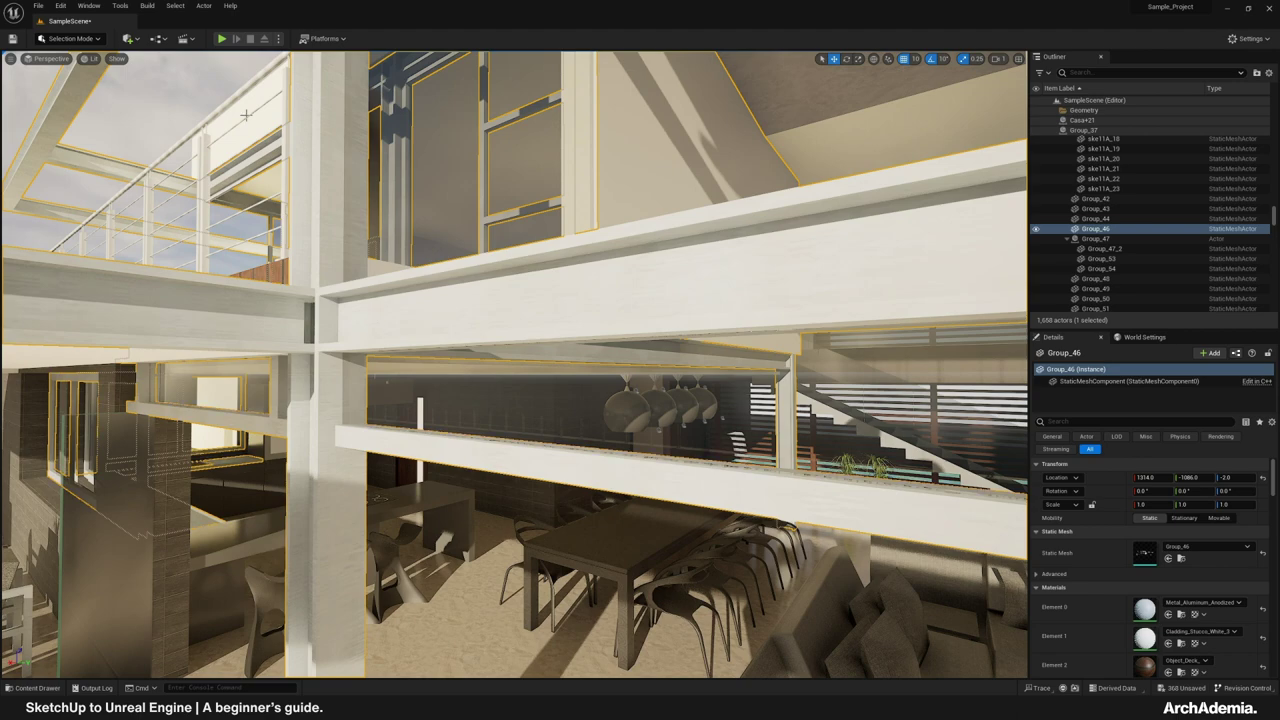
left_click(130, 39)
left_click(150, 78)
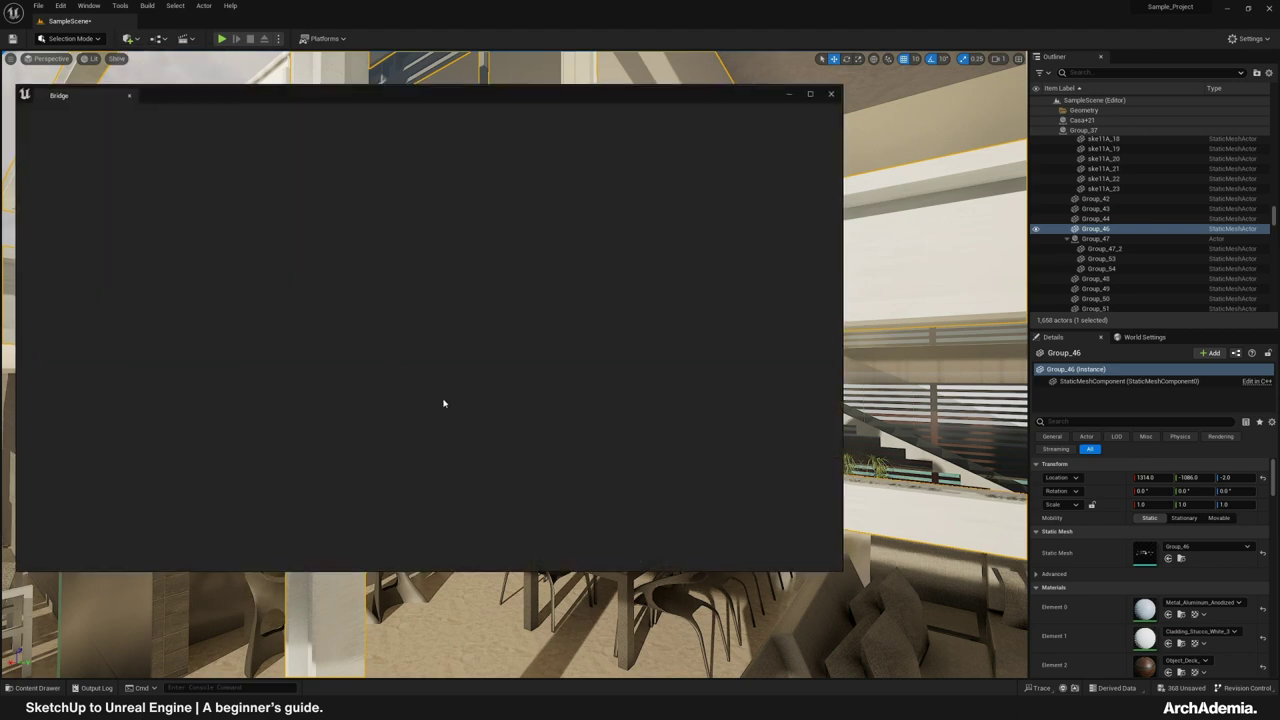
left_click_drag(225, 100, 491, 129)
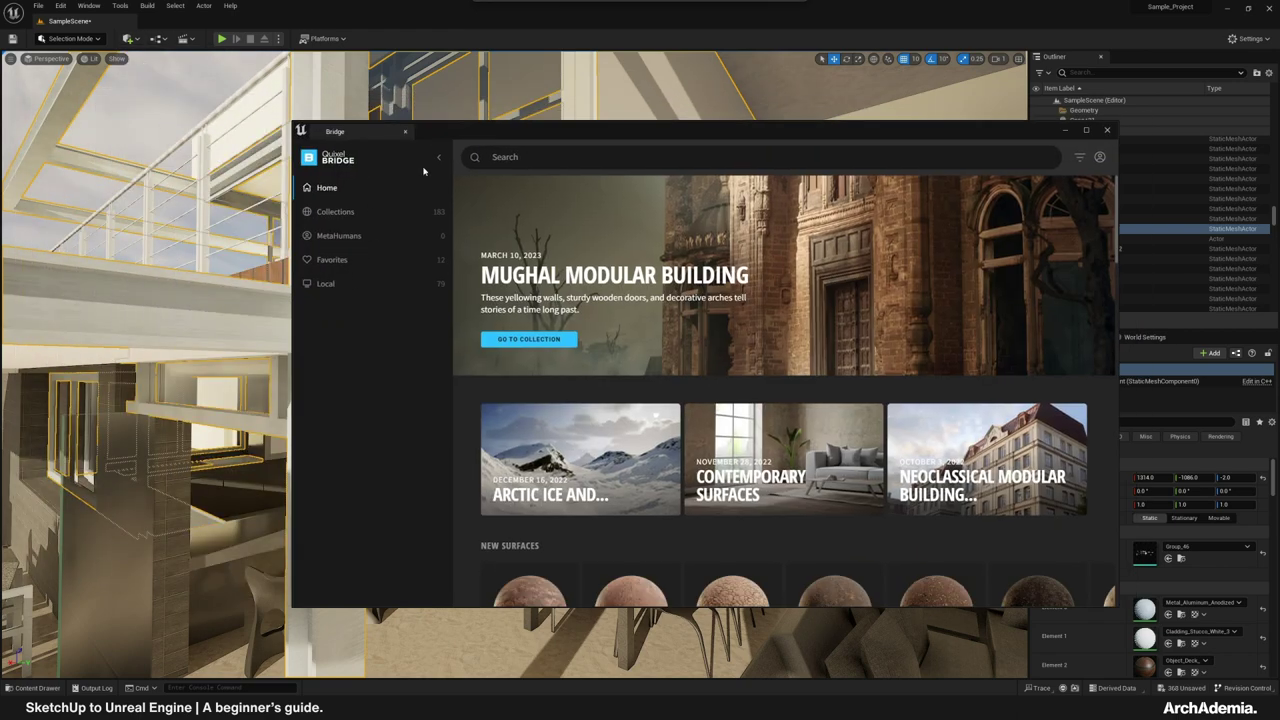
left_click(336, 308)
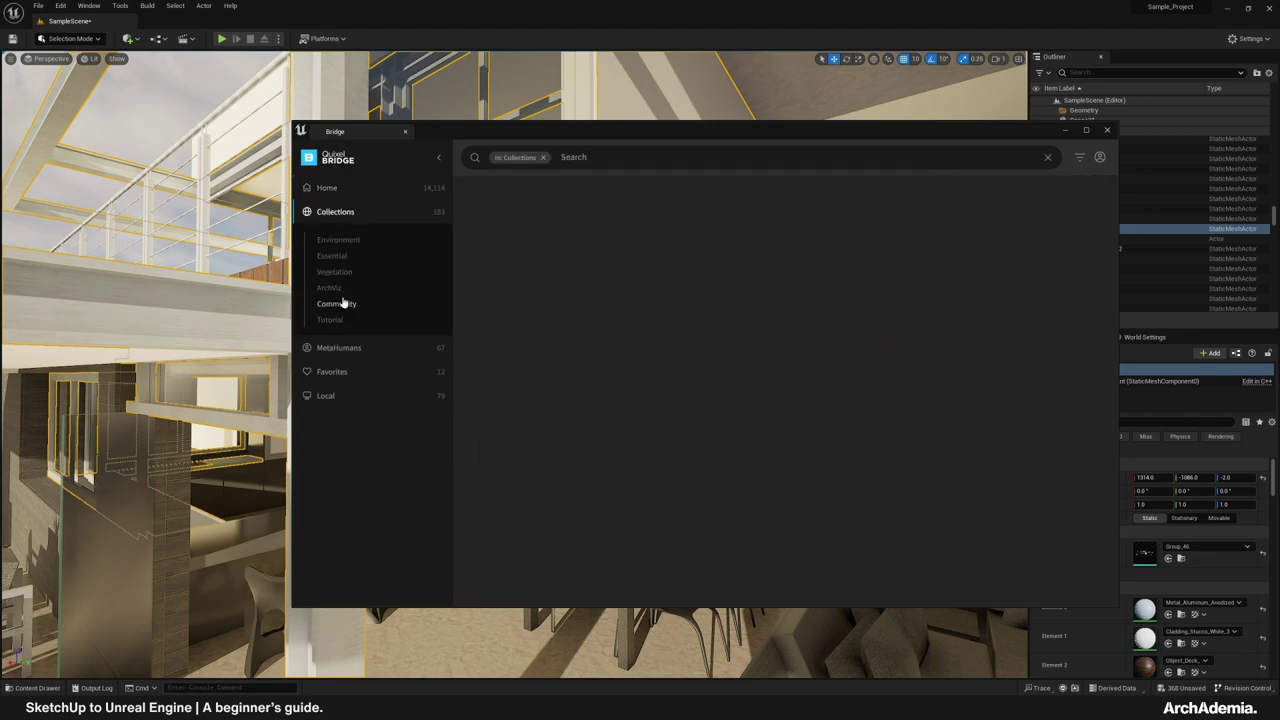
left_click(329, 290)
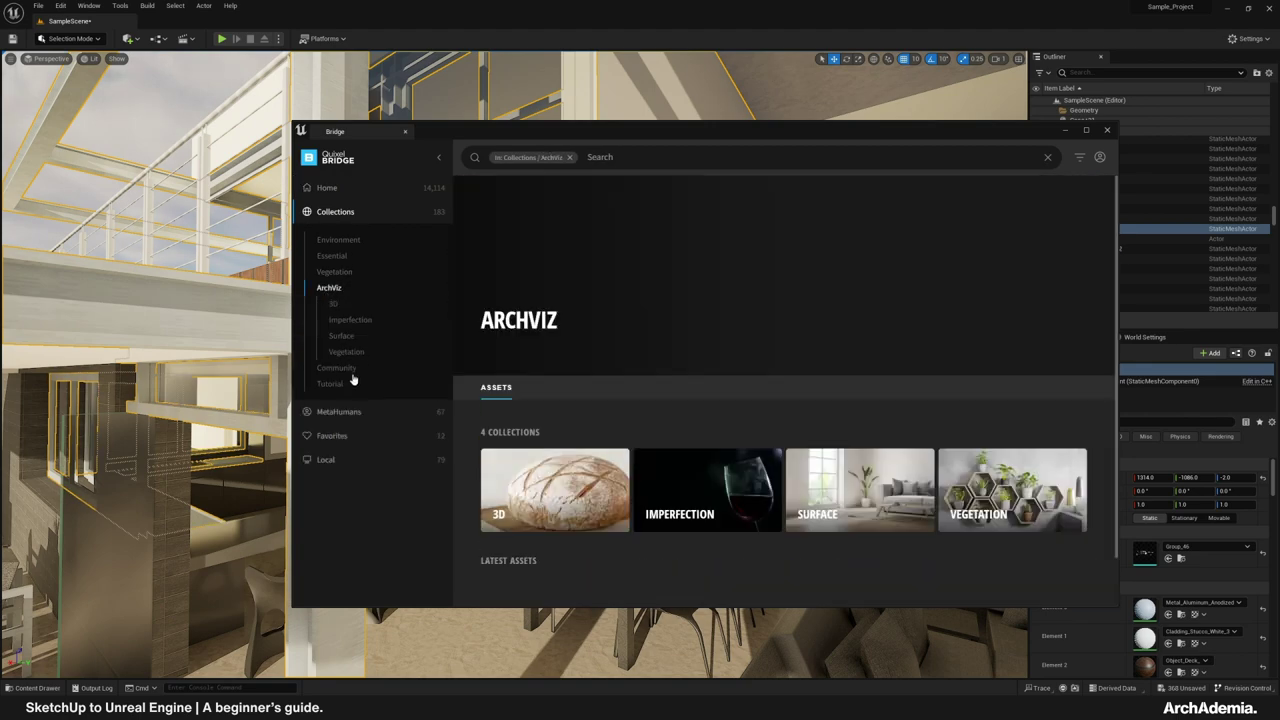
left_click(832, 490)
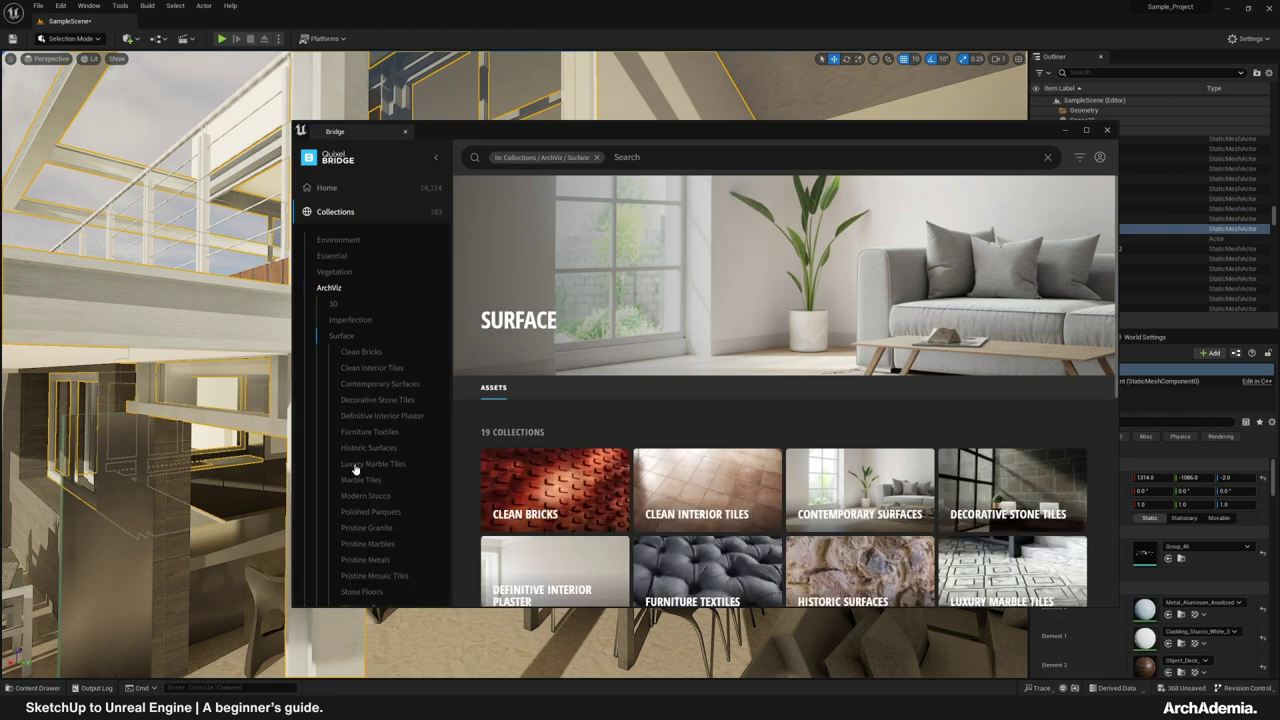
left_click(366, 562)
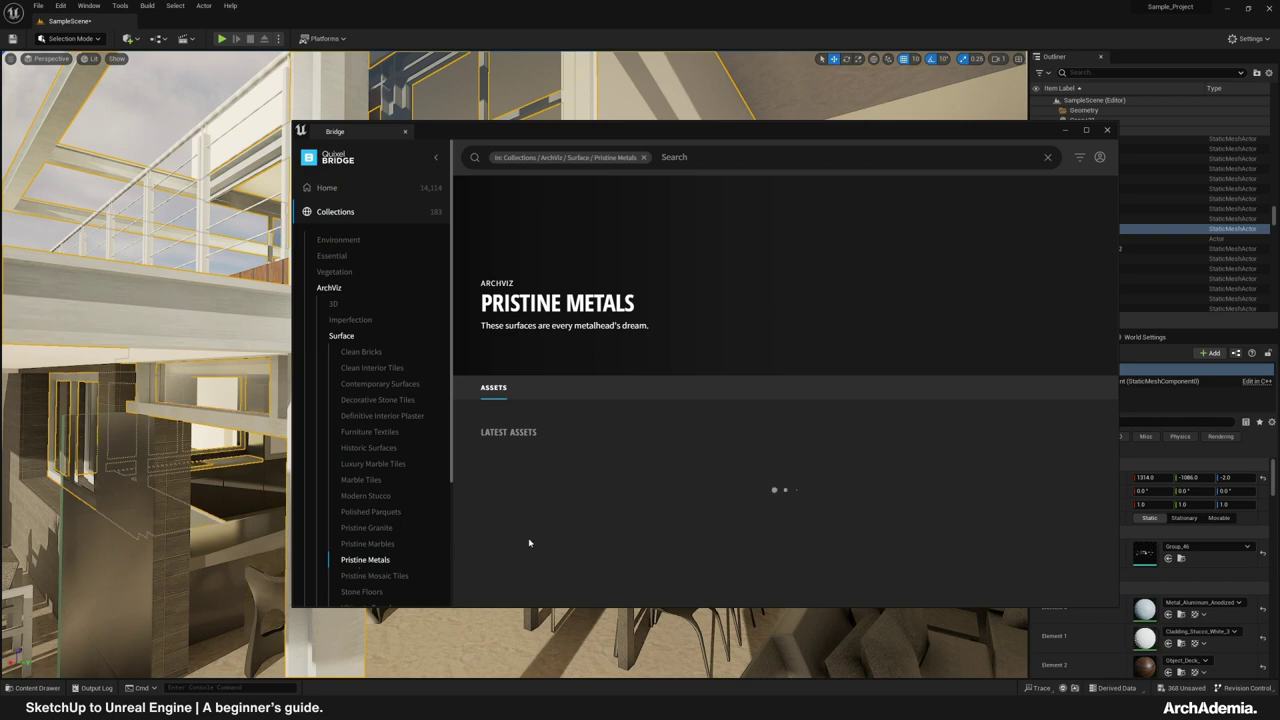
left_click_drag(598, 146, 501, 114)
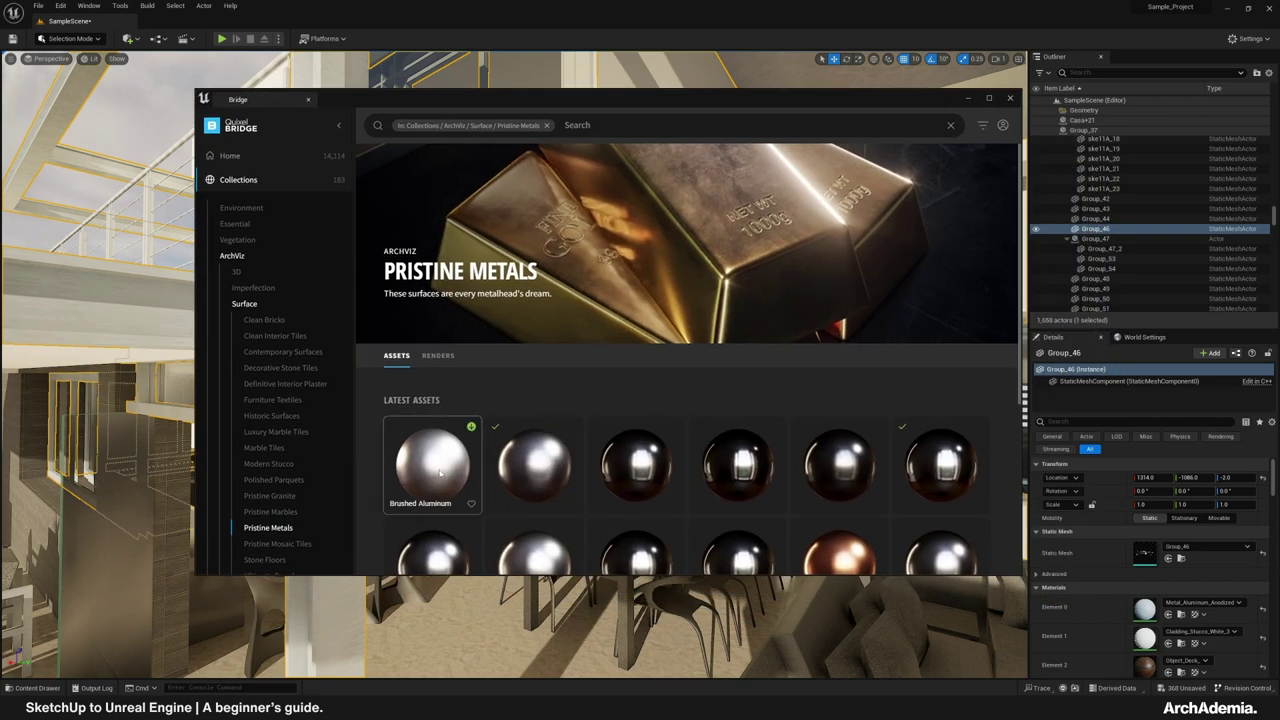
Add the Brushed Steel surface in High Quality to the project and close Quixel Bridge.
left_click(474, 428)
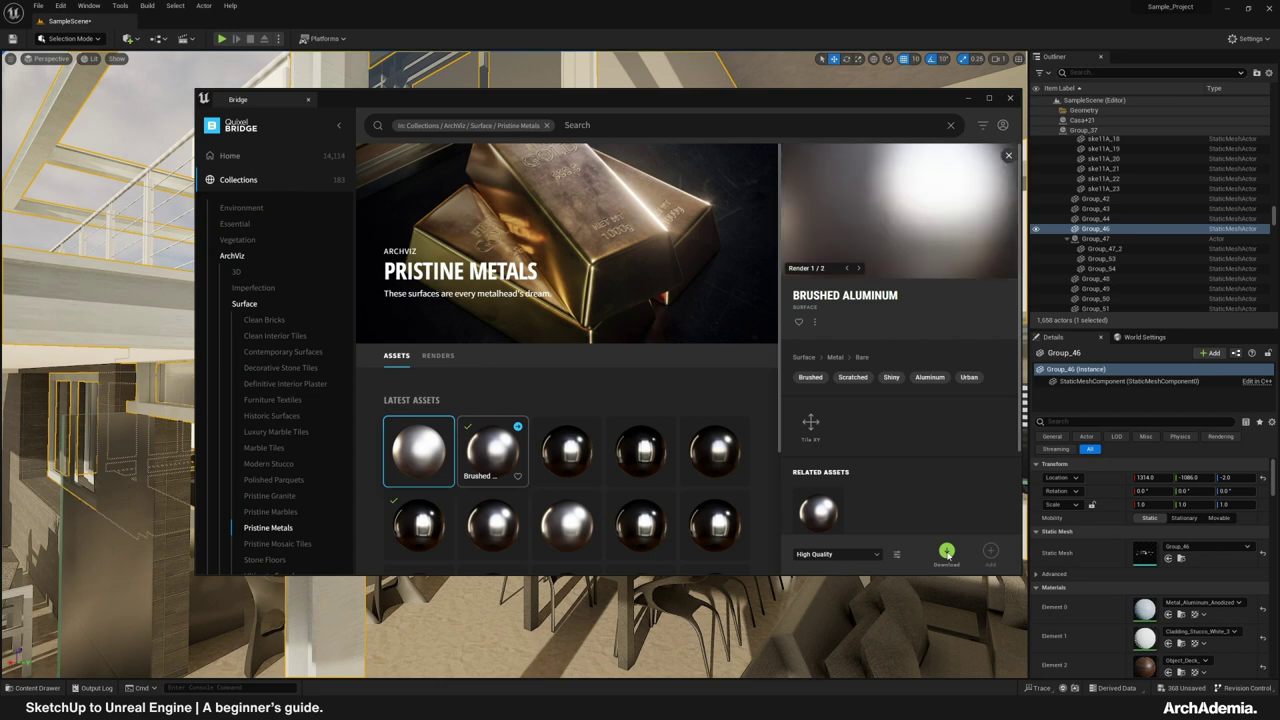
left_click(491, 452)
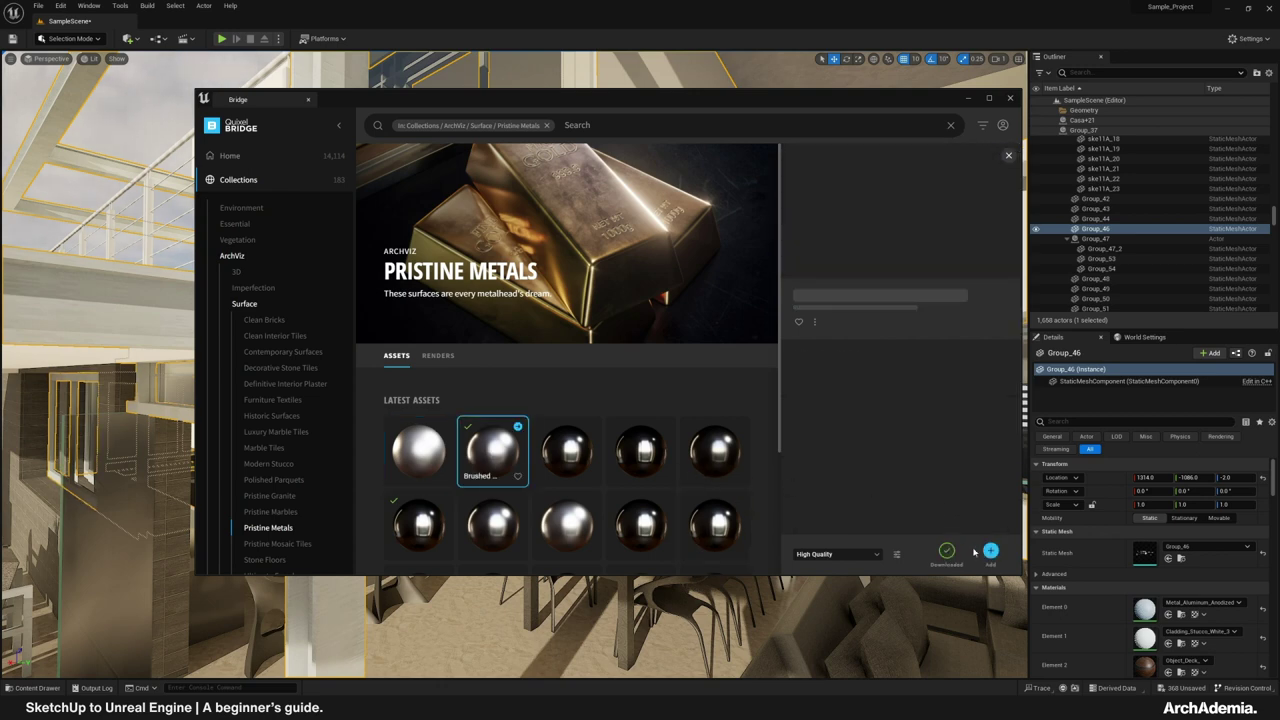
left_click(991, 553)
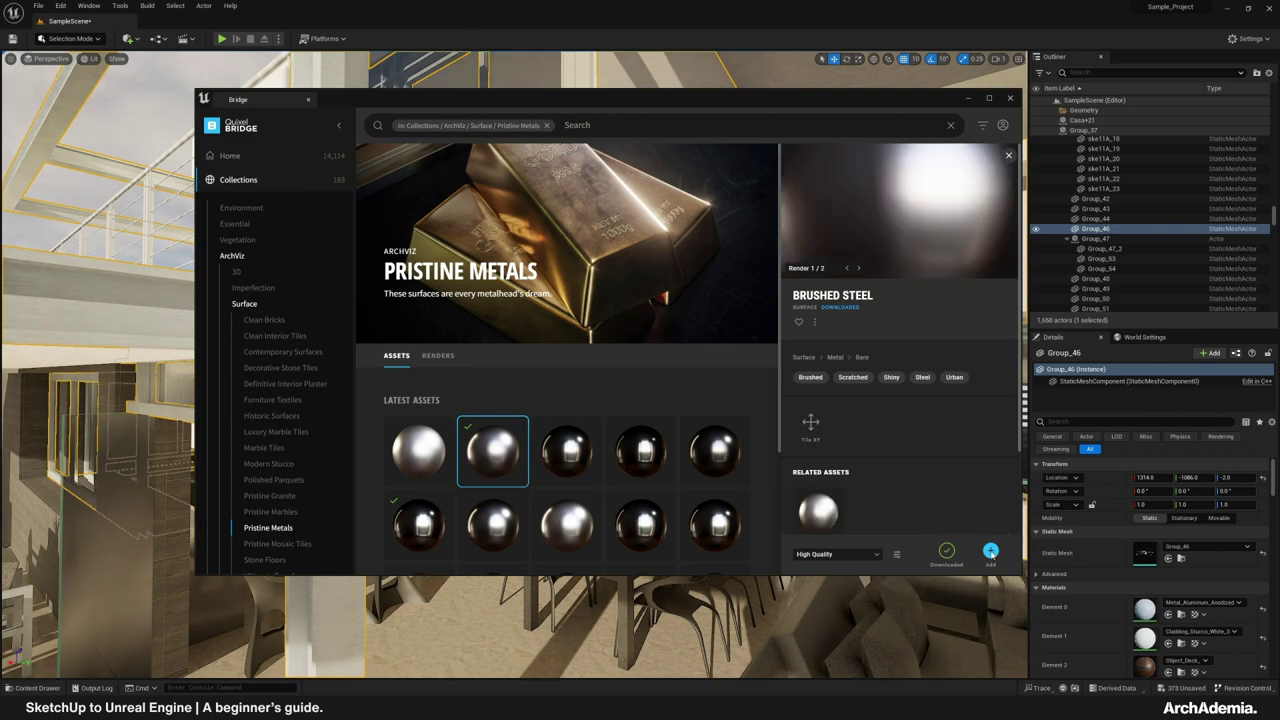
left_click(35, 688)
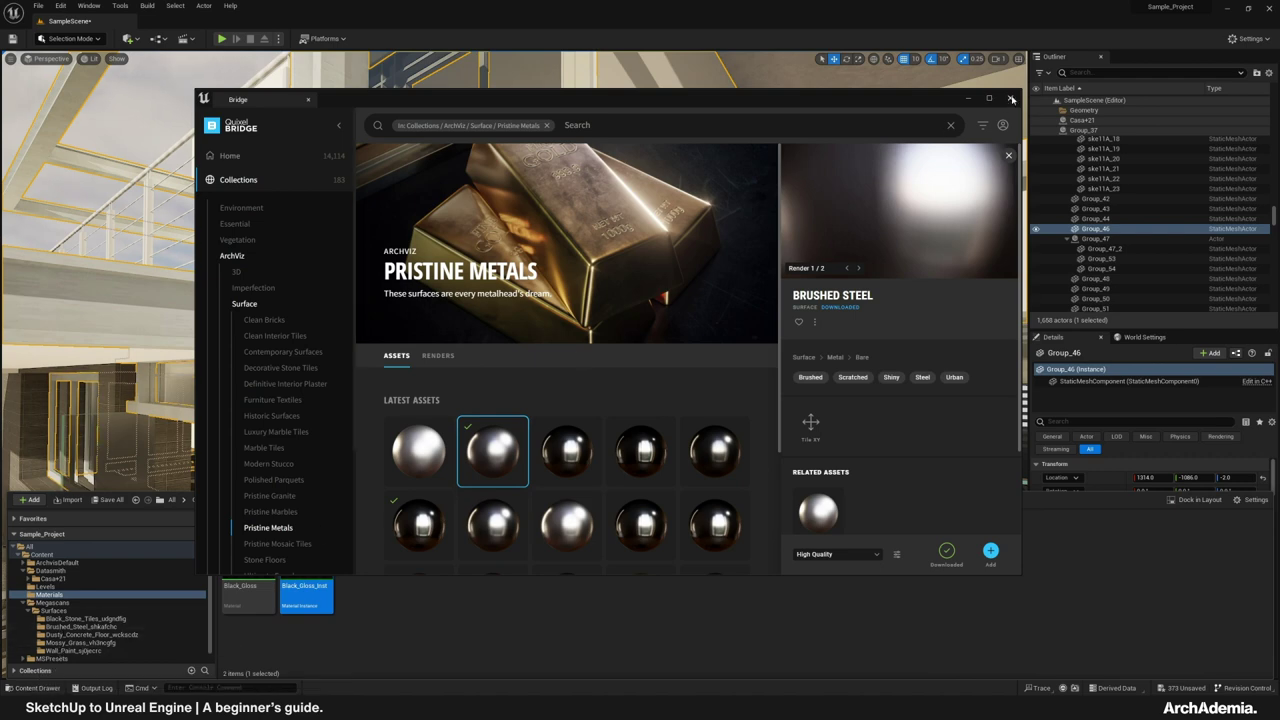
left_click_drag(852, 103, 785, 113)
left_click(946, 110)
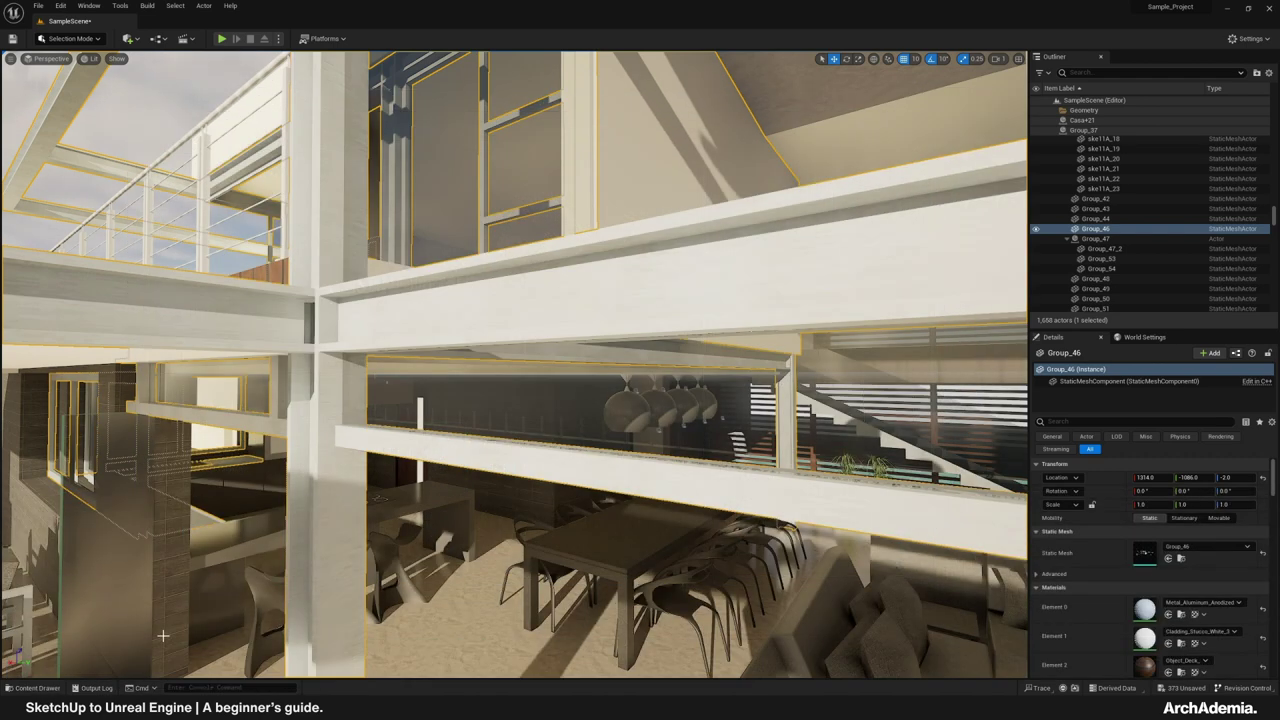
Set MI_Brushed_Steel_shkafchc_4K as the parent of the beams' Metal_Aluminum_Anodized material and close its editor.
left_click(37, 689)
left_click(82, 626)
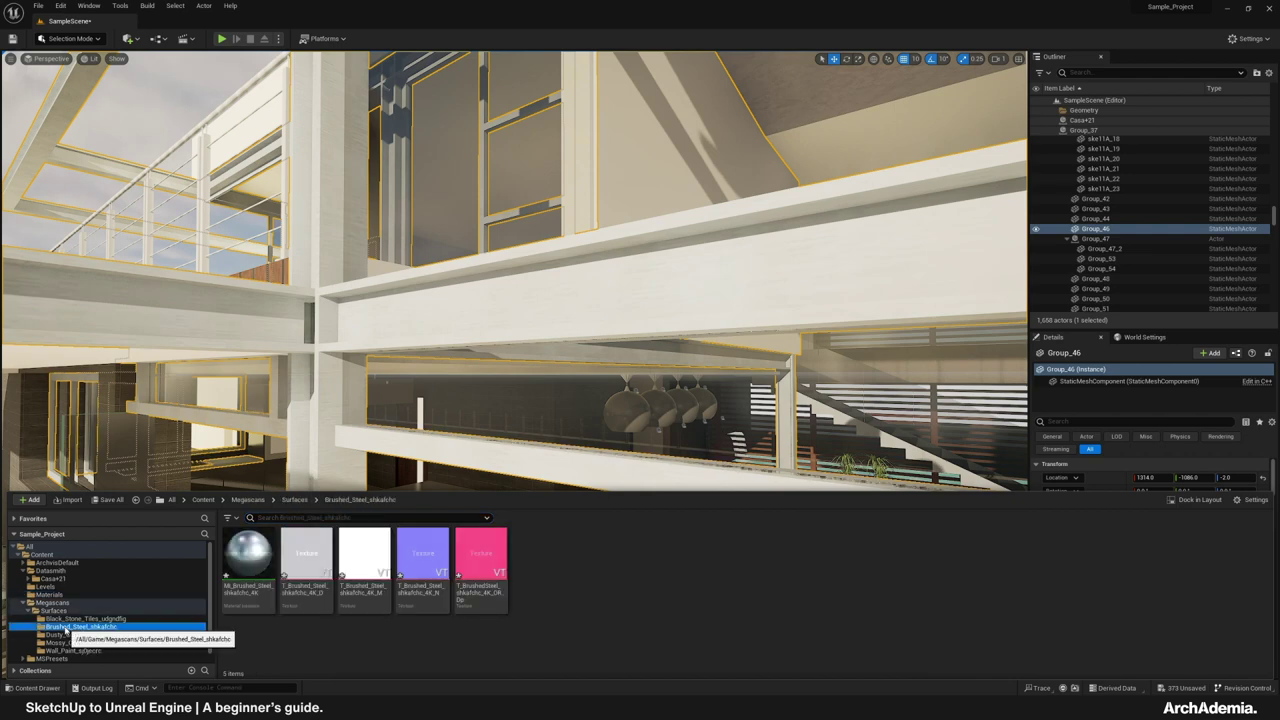
left_click(380, 340)
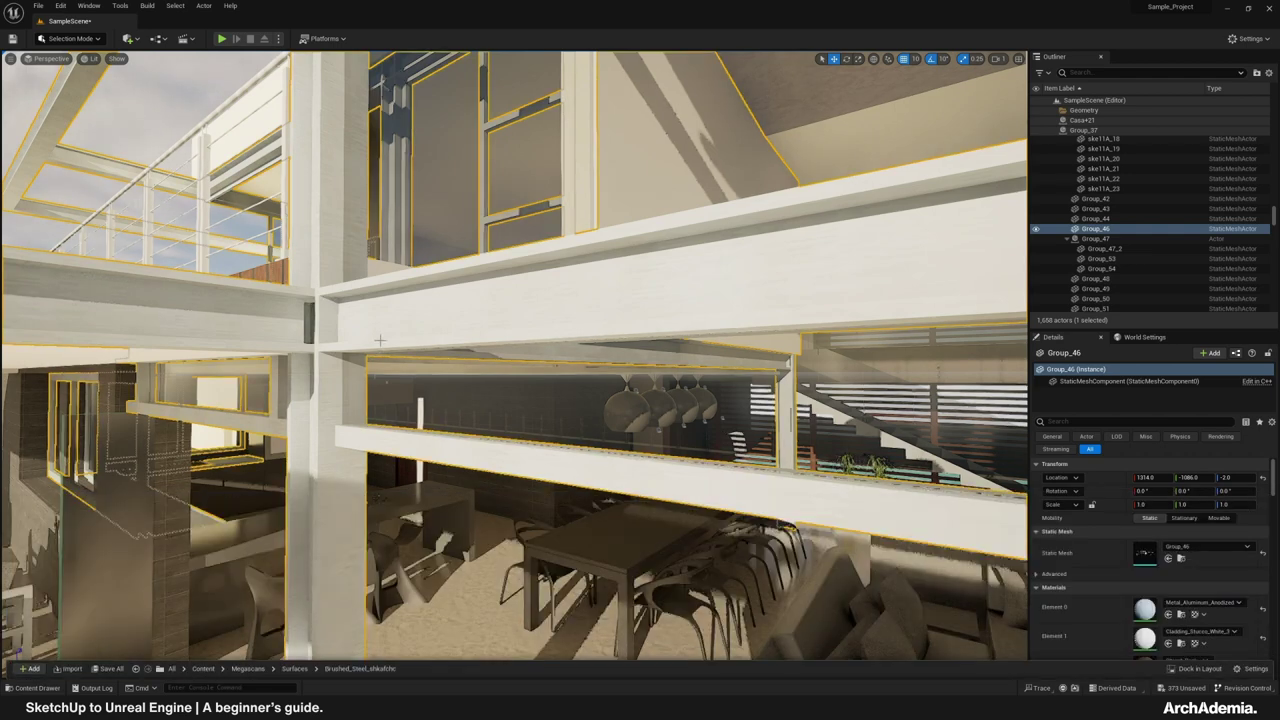
double_click(1145, 608)
left_click_drag(696, 216, 928, 128)
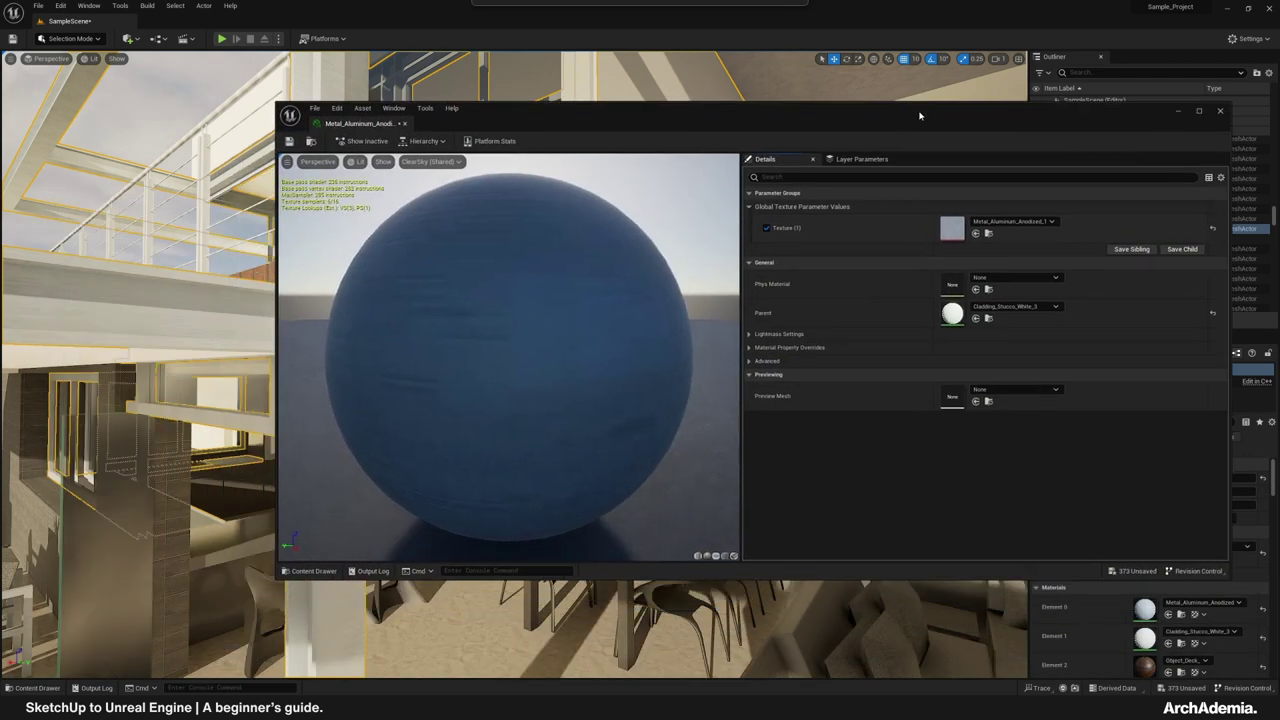
left_click(38, 688)
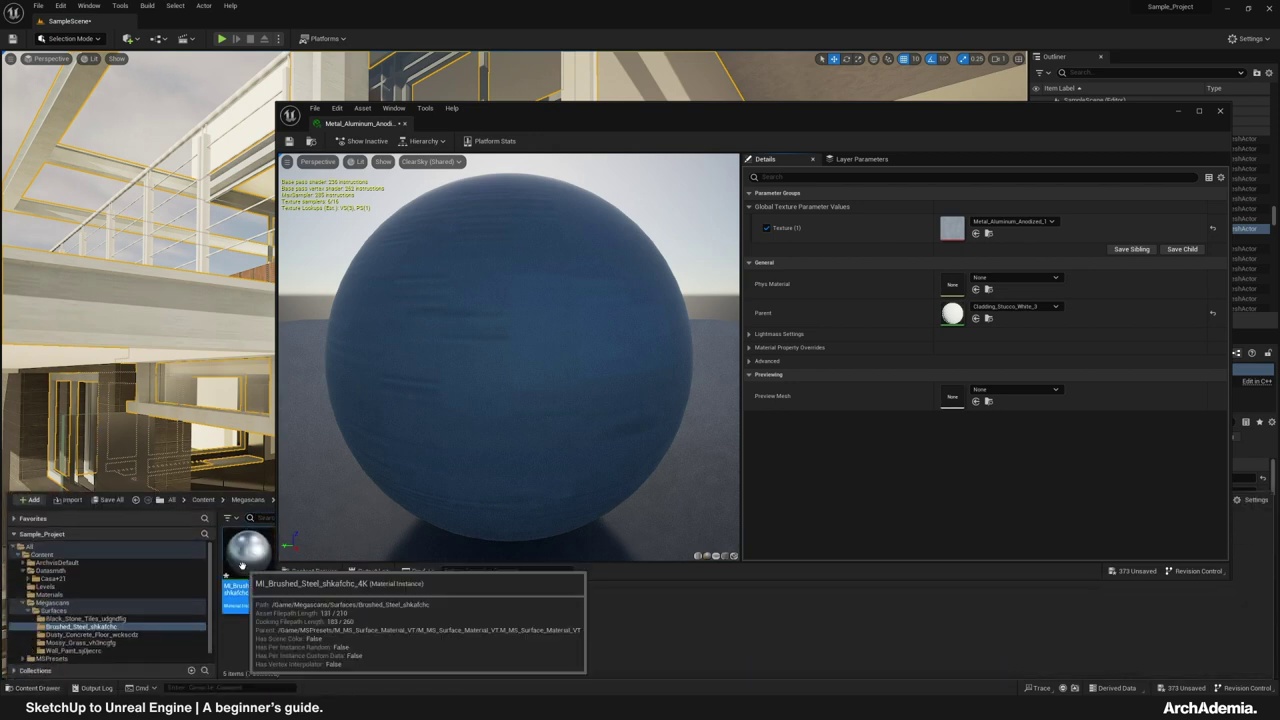
left_click(975, 318)
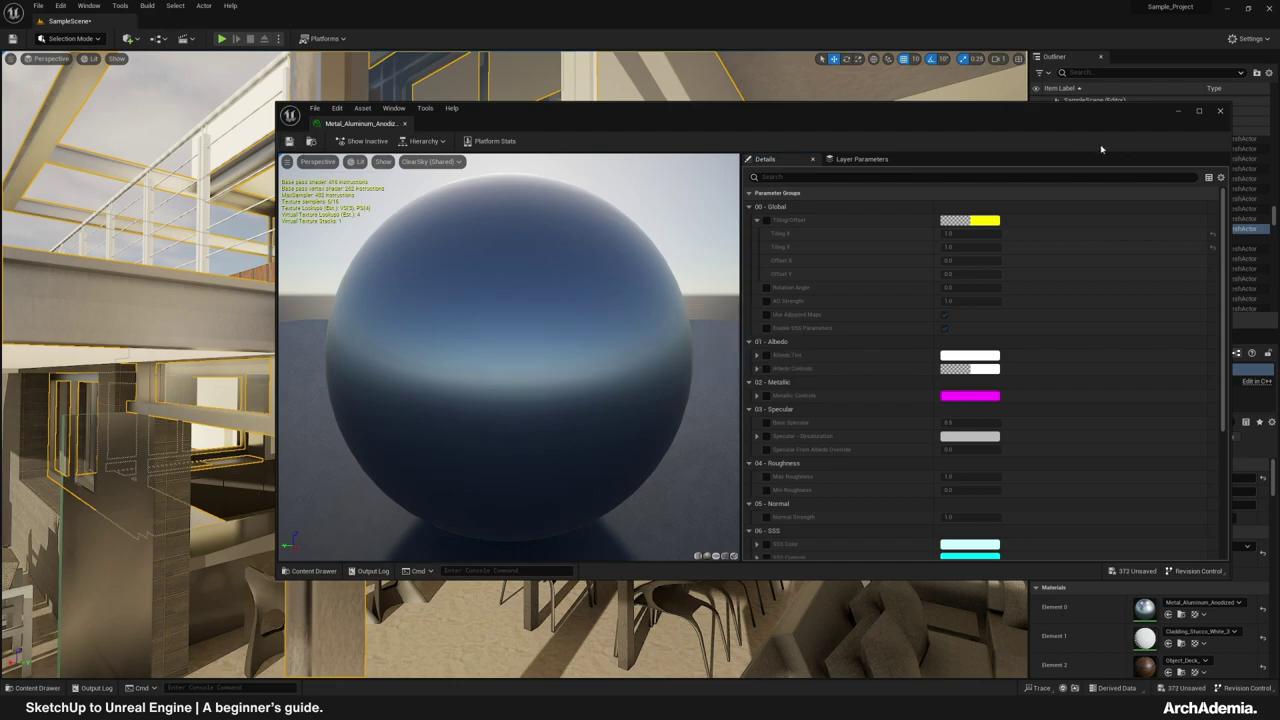
left_click(1219, 112)
Darken the Albedo Tint of the MI_Brushed_Steel_shkafchc_4K material from the Megascans surfaces to grey and close its editor.
right_click_drag(579, 343, 563, 334)
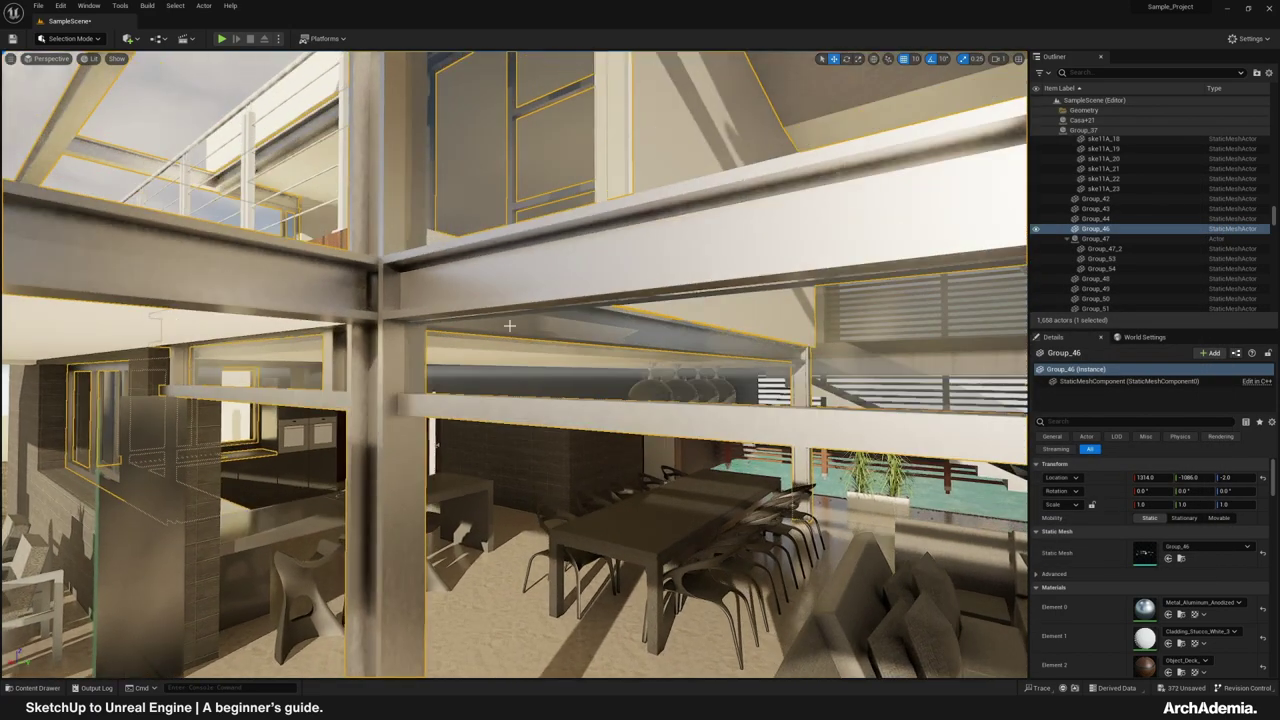
scroll(425, 315, "up", 5)
right_click_drag(424, 314, 336, 572)
left_click(38, 688)
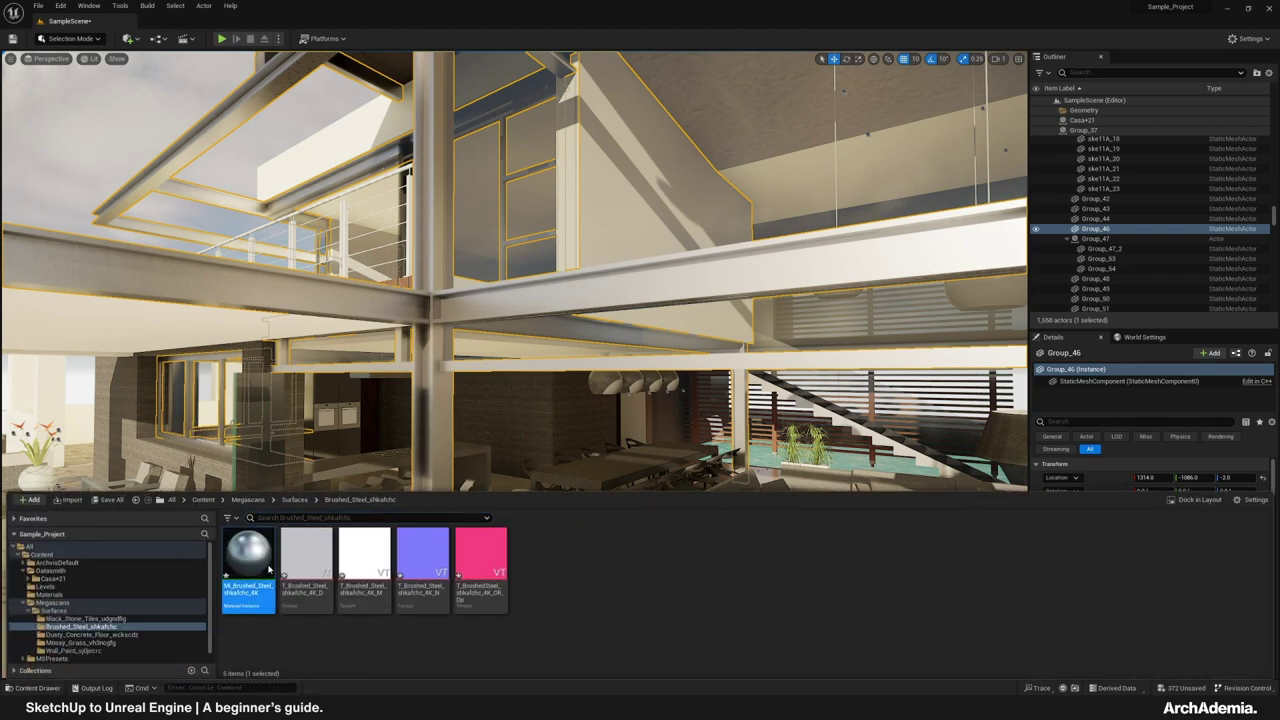
double_click(249, 564)
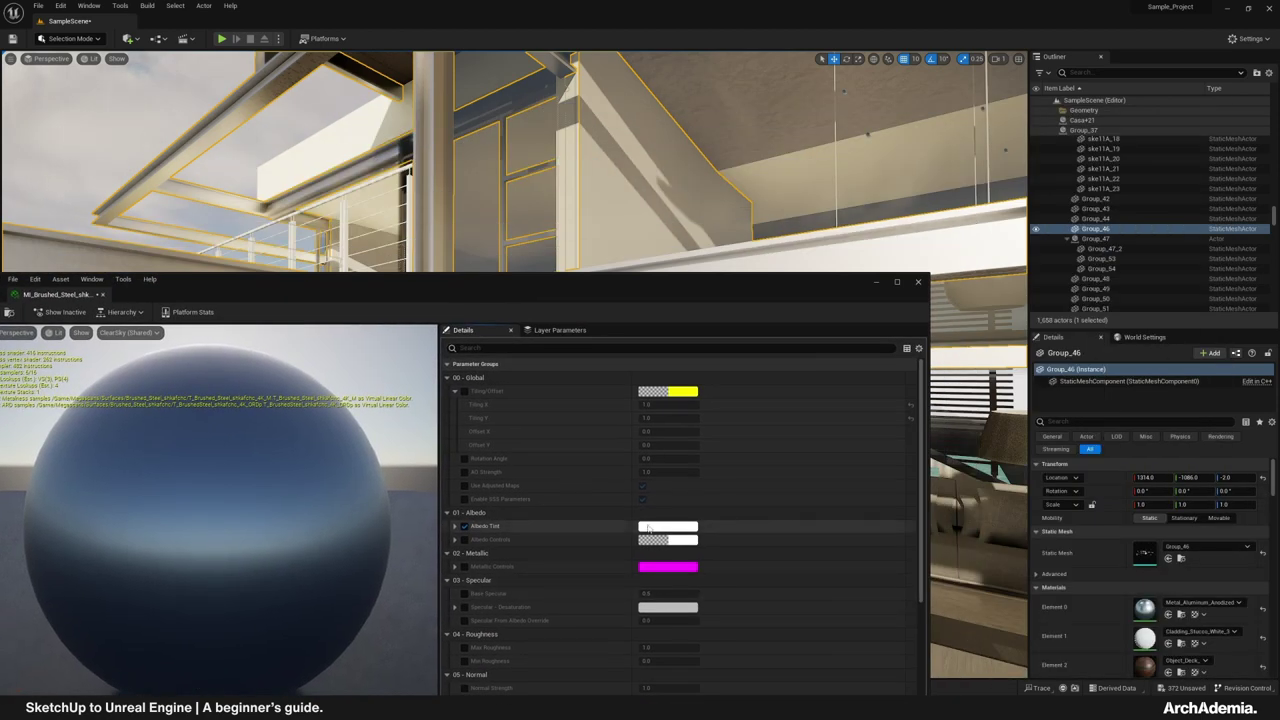
left_click(645, 527)
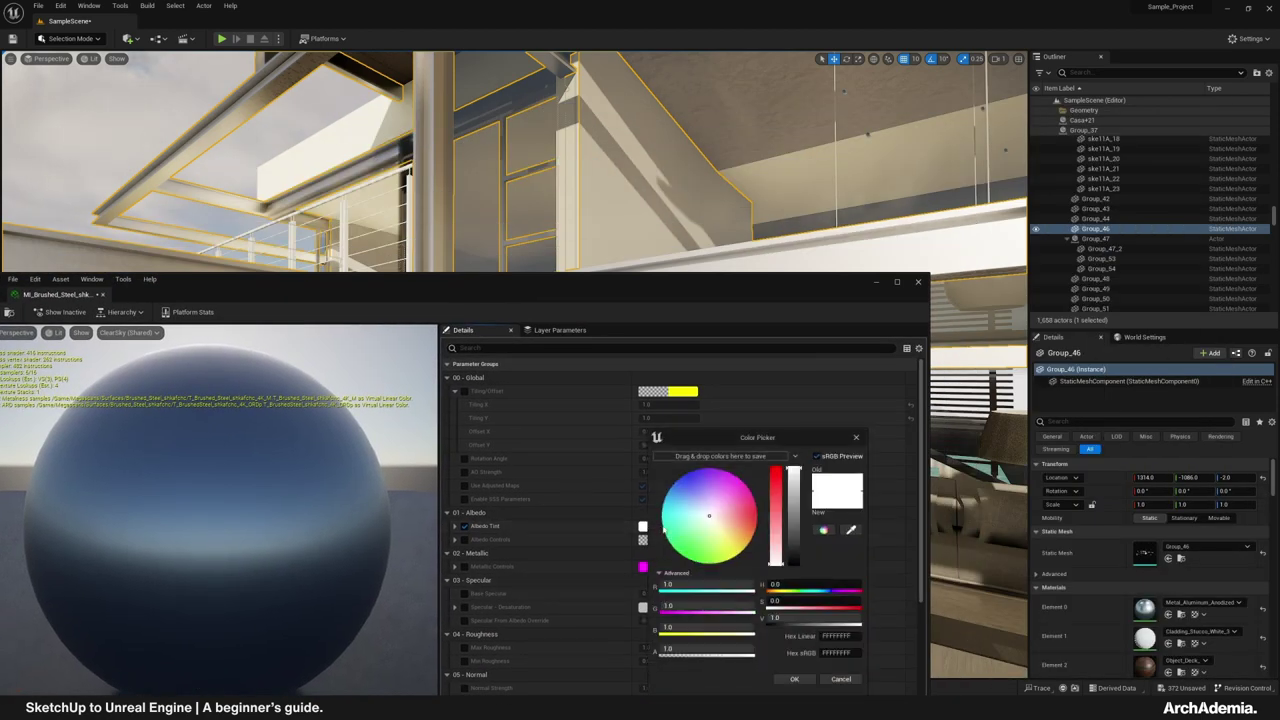
left_click_drag(799, 497, 800, 550)
left_click_drag(605, 289, 718, 242)
left_click(794, 679)
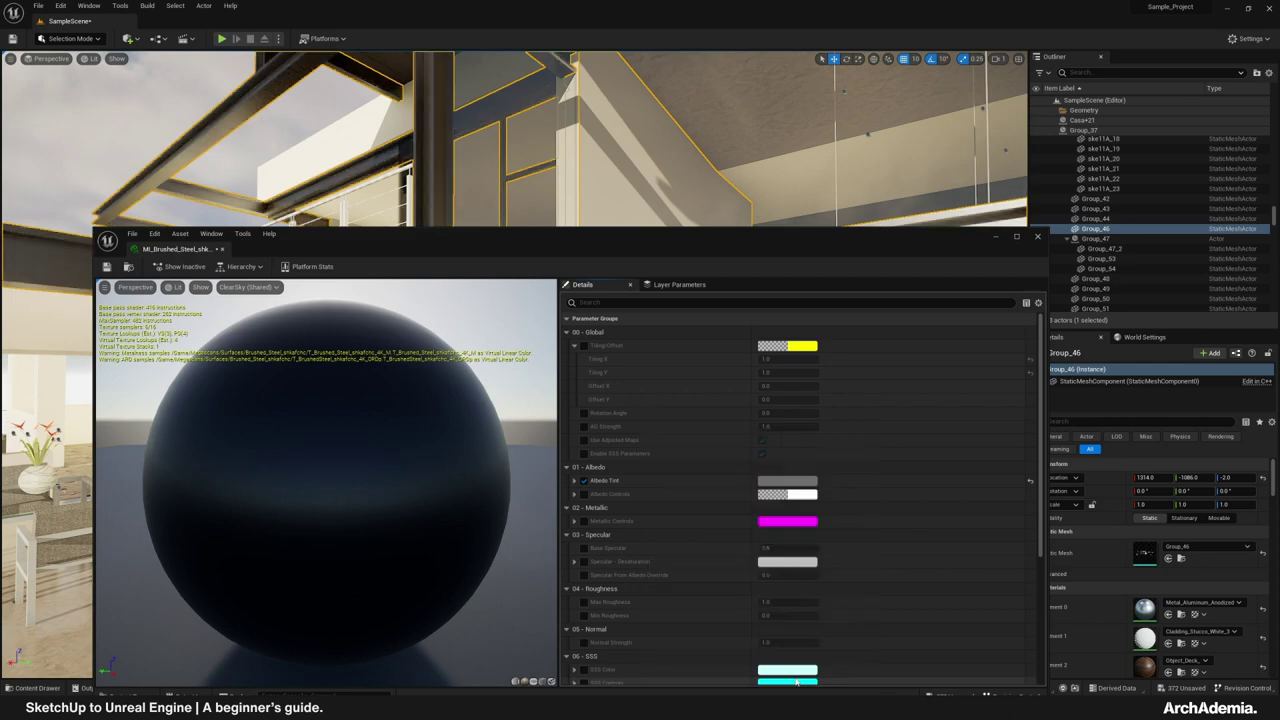
left_click_drag(605, 241, 577, 584)
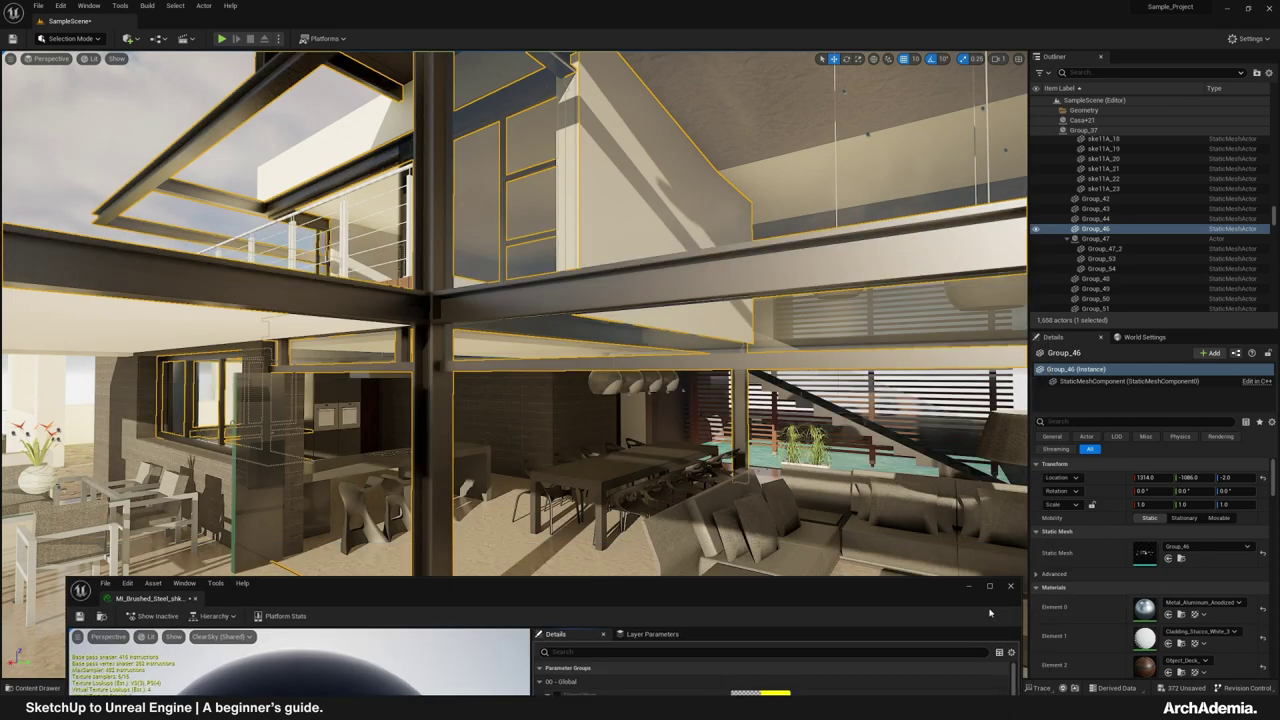
left_click(1012, 588)
Examine the darkened steel frame from the living area and from outside the house.
right_click_drag(555, 453, 640, 440)
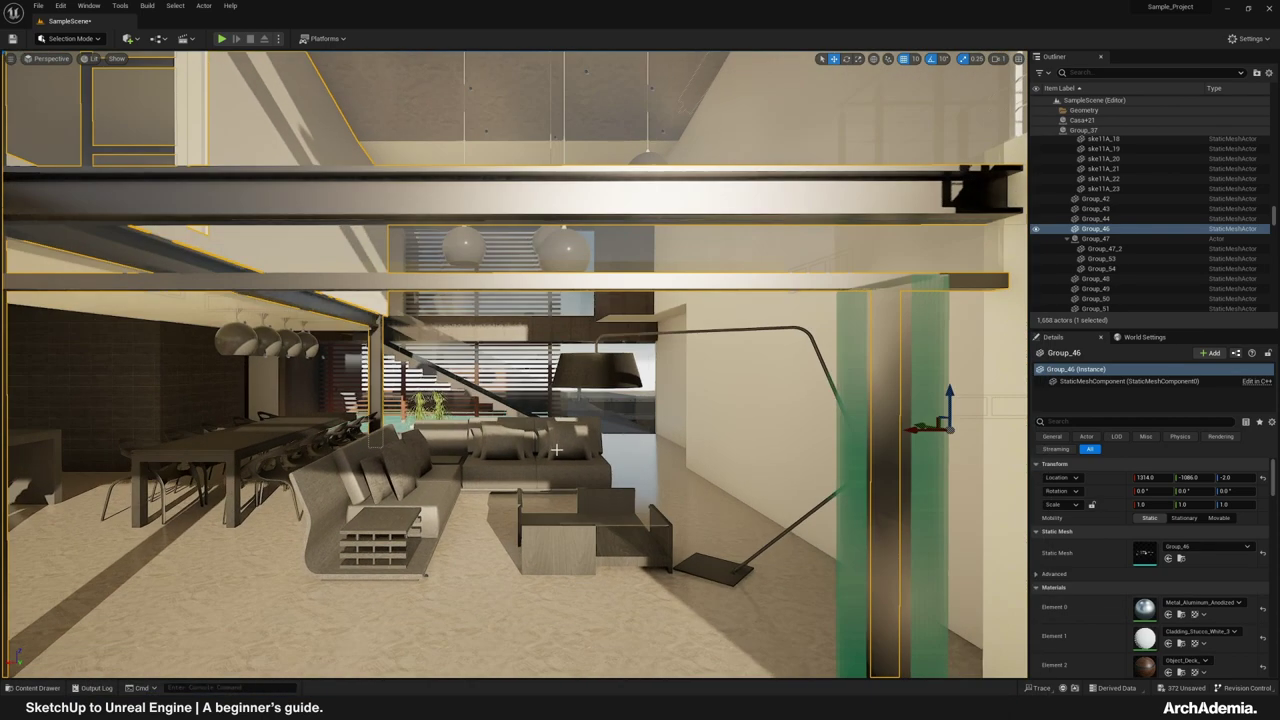
scroll(555, 453, "up", 5)
scroll(555, 453, "up", 5)
right_click_drag(555, 453, 1020, 445)
key("s")
right_click_drag(555, 453, 440, 470)
right_click_drag(470, 400, 455, 412)
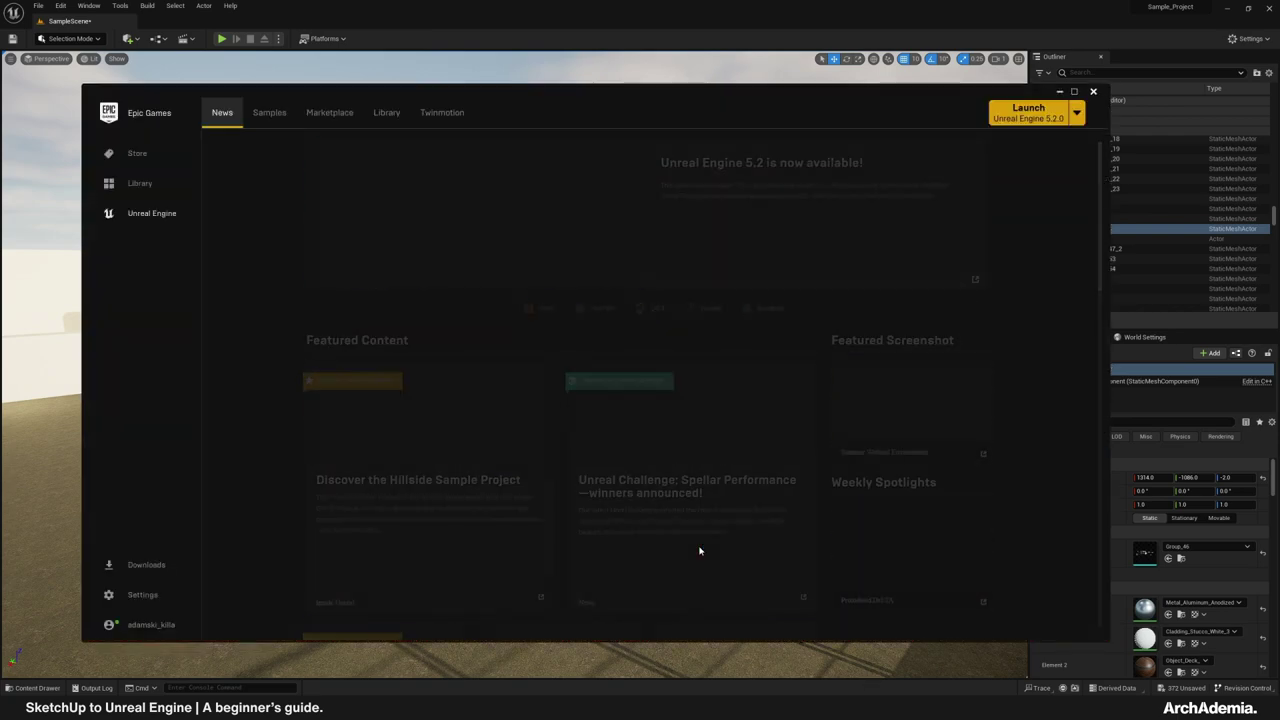
Switch to the Epic Games Launcher and browse the Architectural Visualization category of the Unreal Engine Marketplace.
left_click(336, 116)
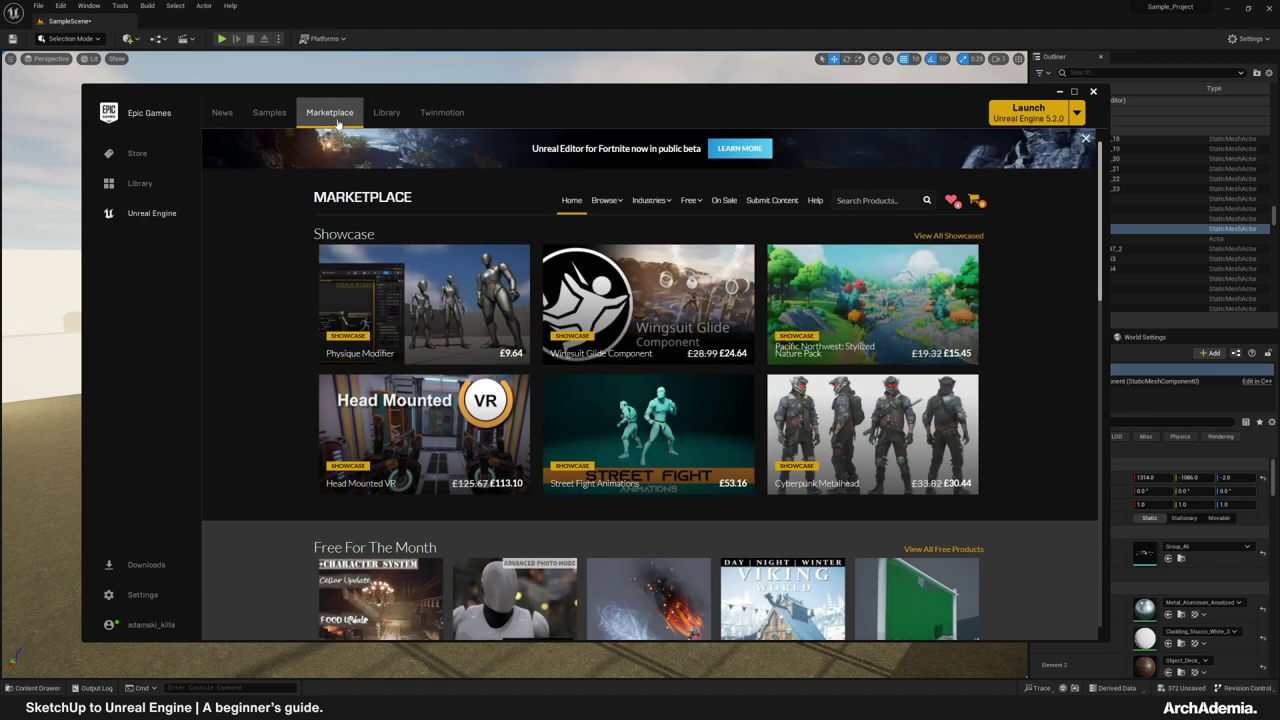
mouse_move(606, 205)
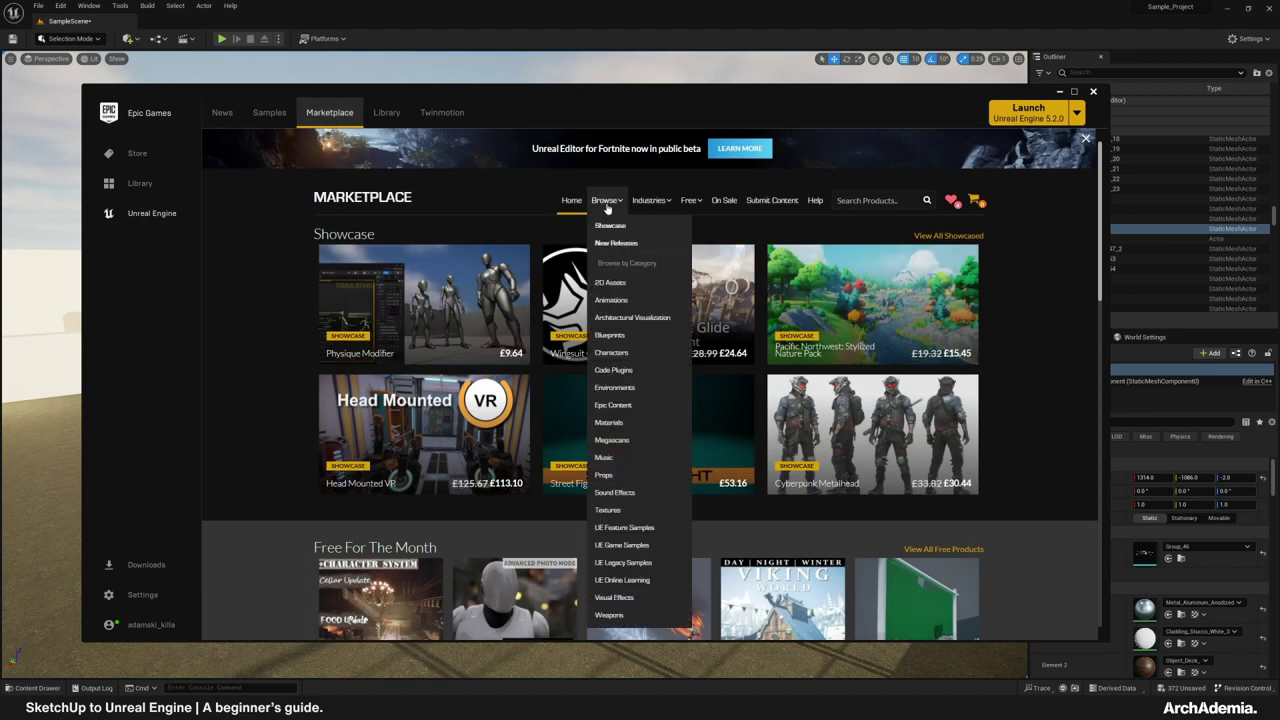
left_click(610, 318)
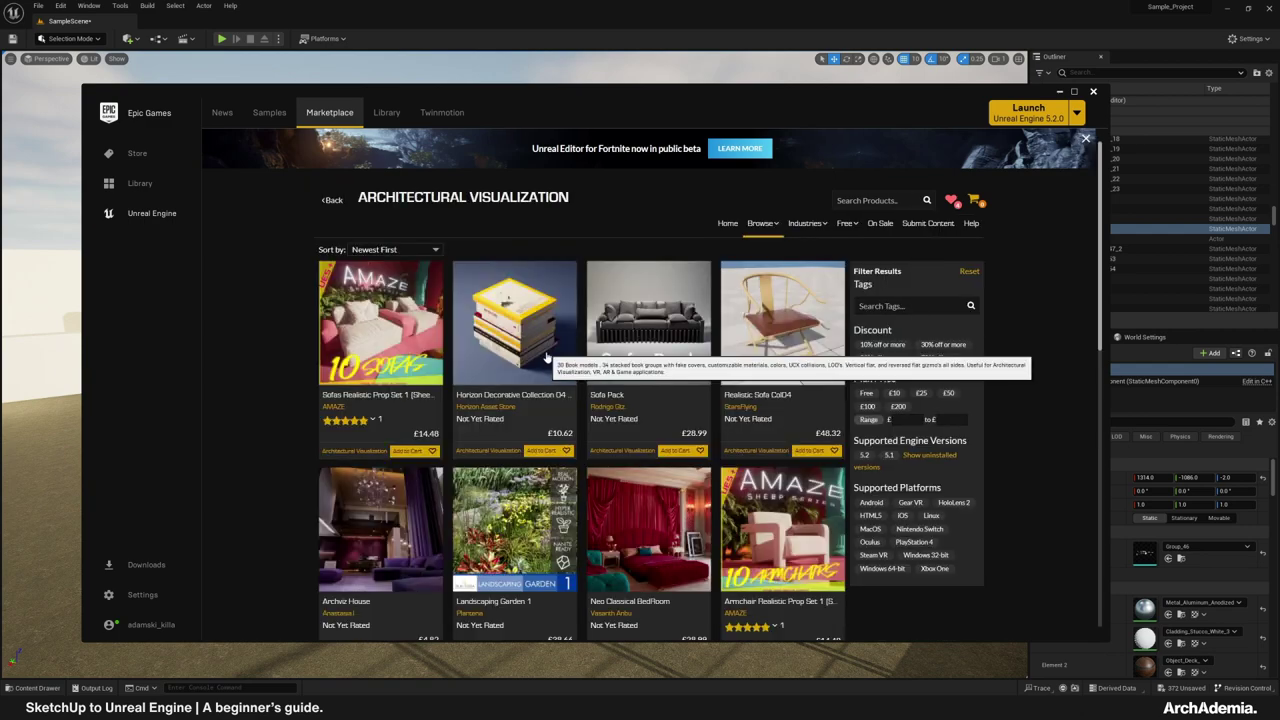
scroll(547, 357, "down", 3)
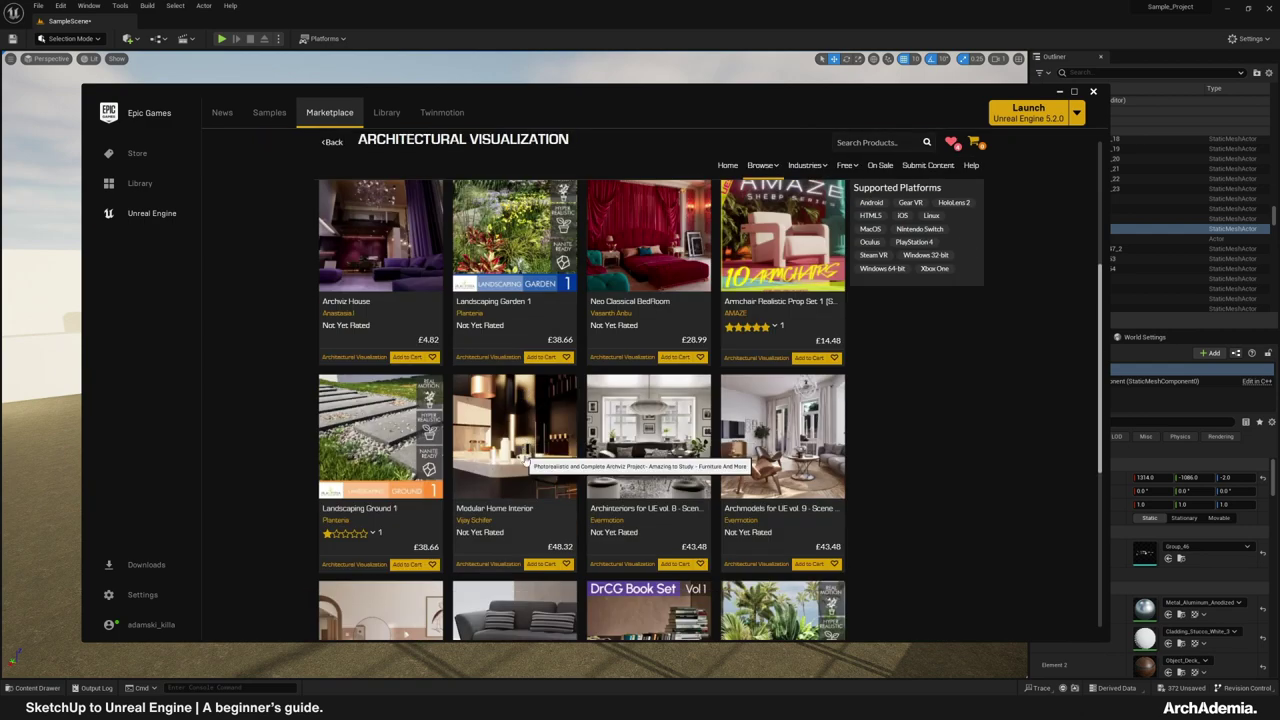
scroll(530, 450, "down", 1)
Open the Archmodels for UE vol. 9 - Scene 01 product page and look through its preview images.
left_click(778, 358)
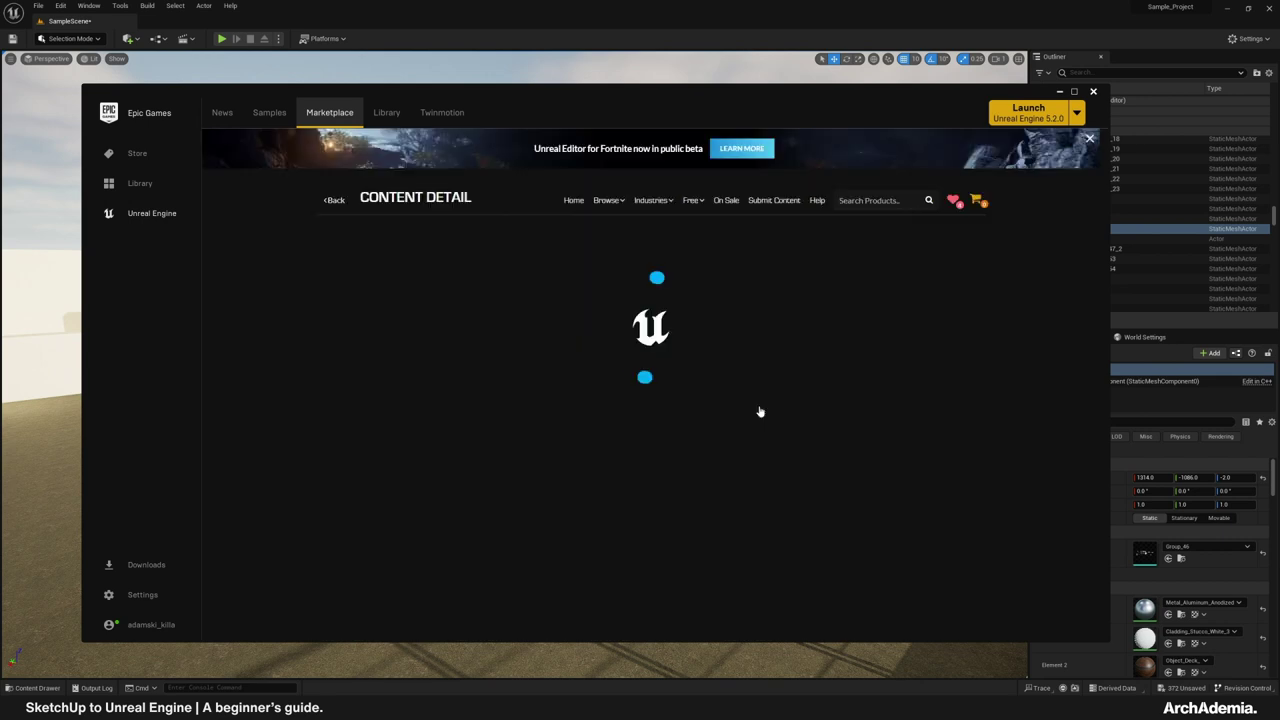
left_click(433, 480)
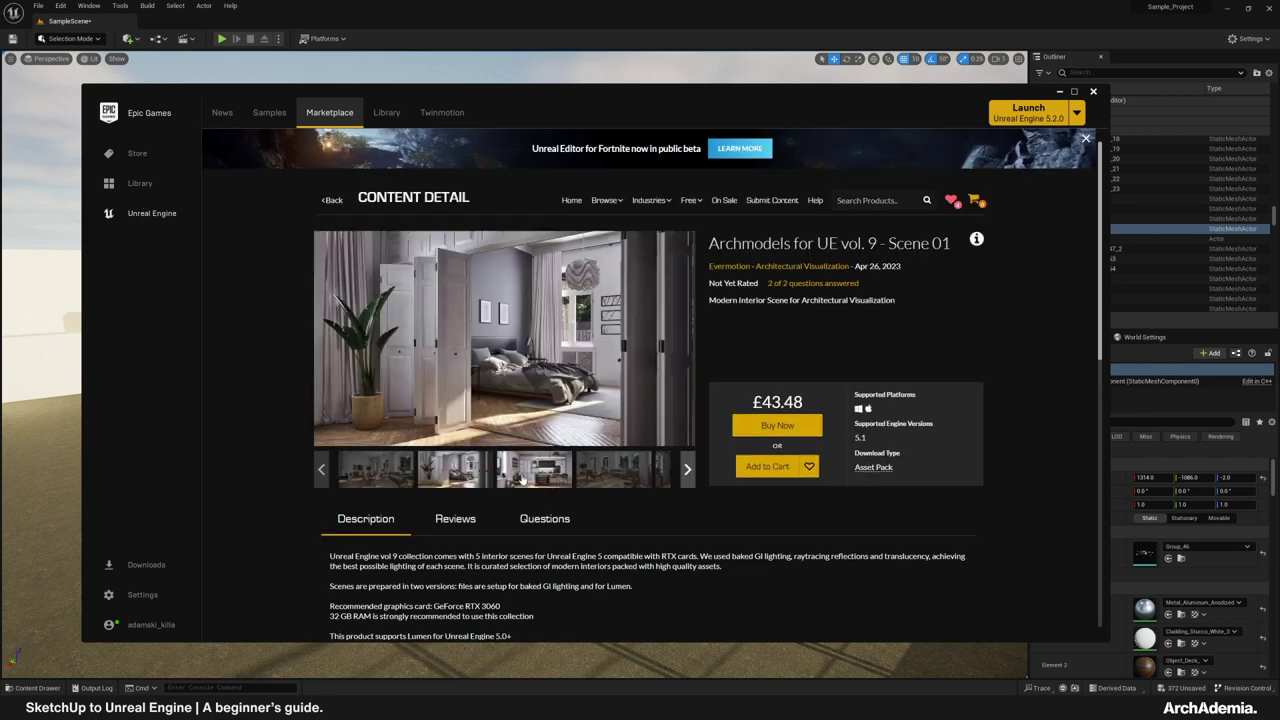
left_click(512, 477)
left_click(453, 468)
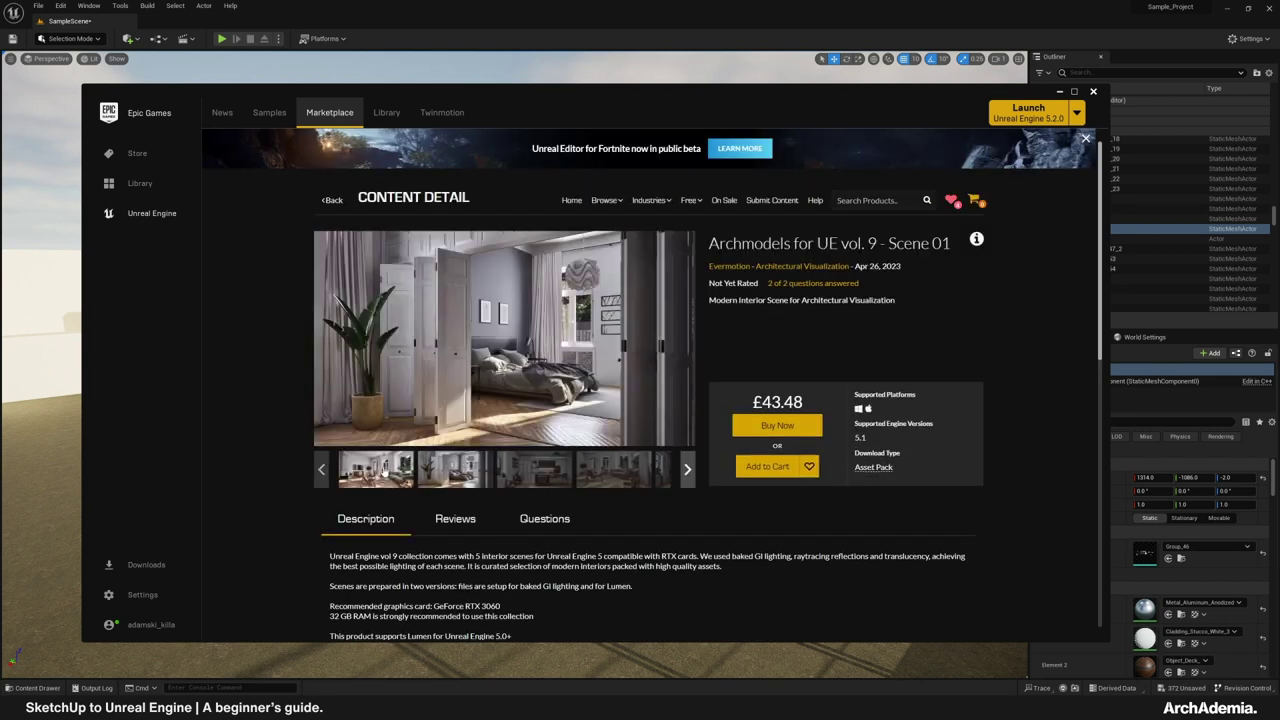
left_click(388, 466)
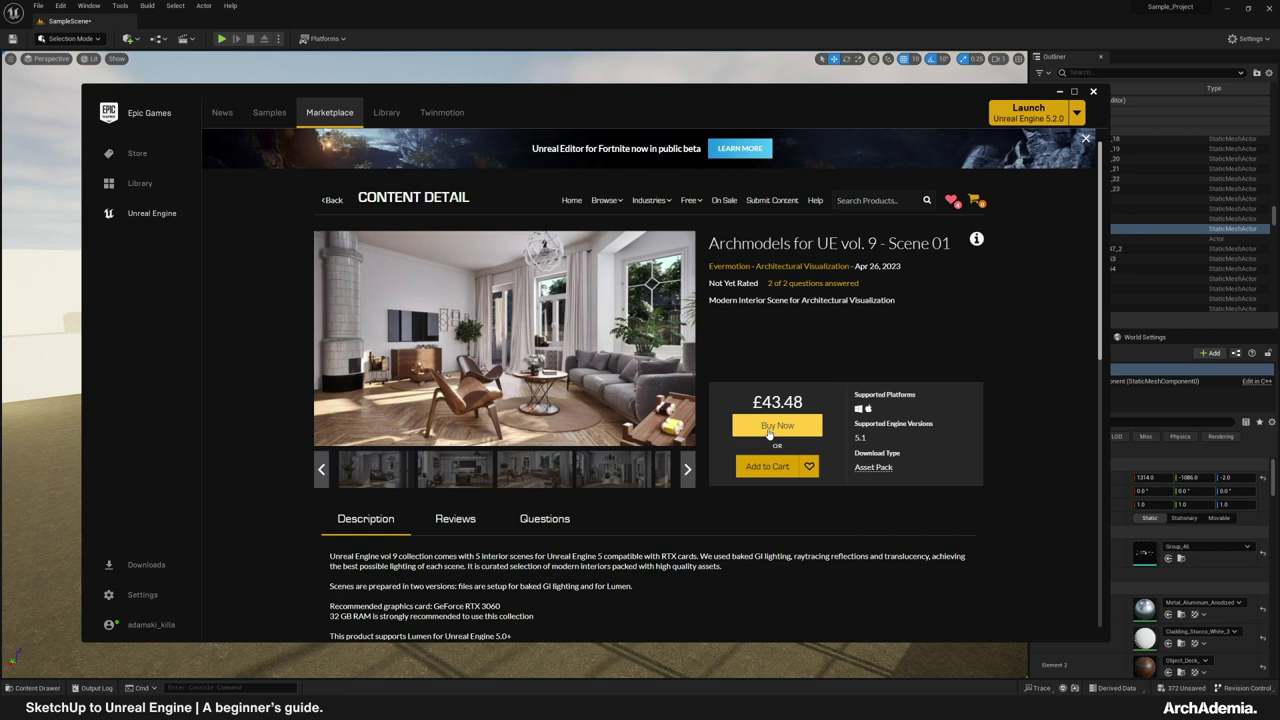
Add the Megascans Trees: European pack from the launcher's Vault to Sample_Project and minimize the launcher.
left_click(386, 112)
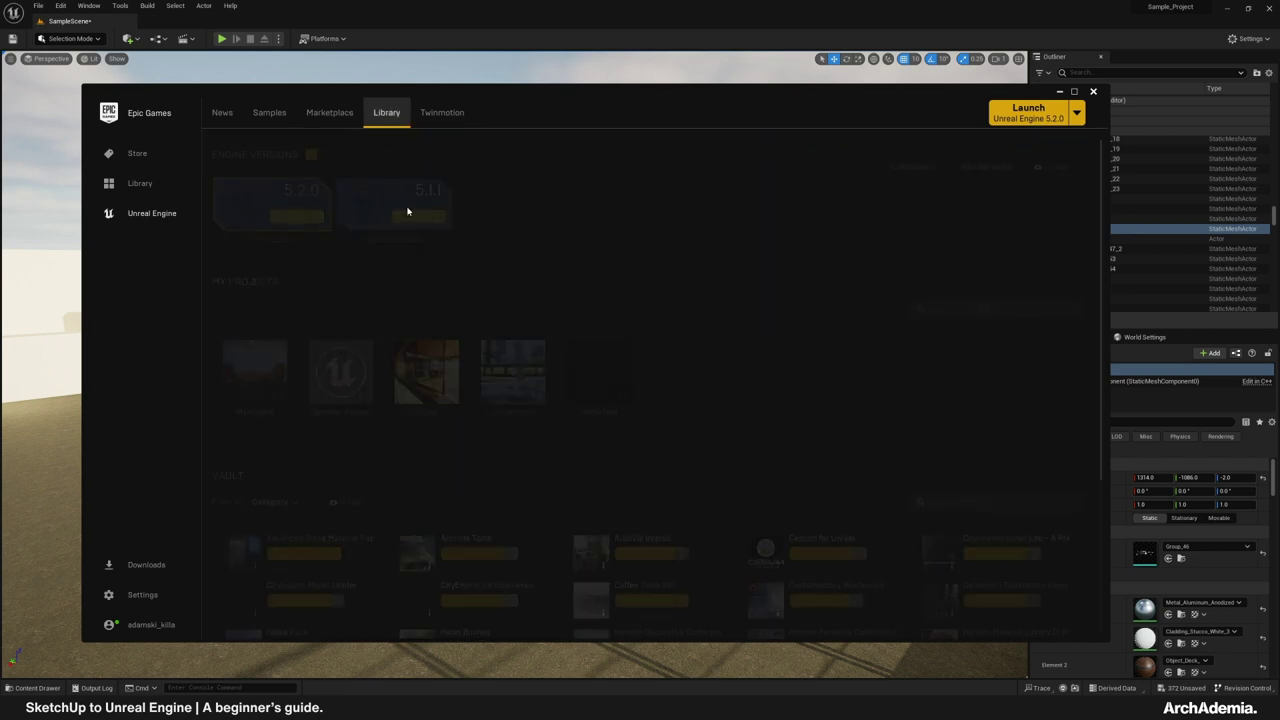
scroll(401, 473, "down", 2)
scroll(401, 473, "down", 1)
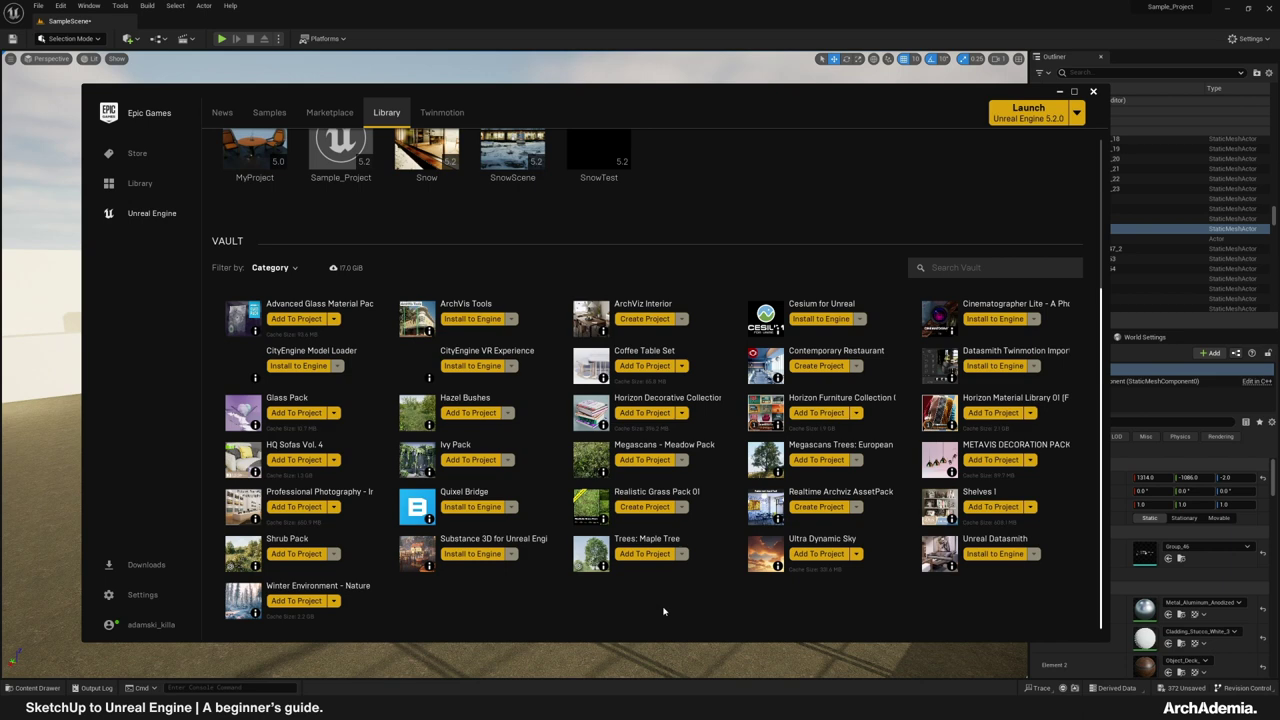
left_click(812, 461)
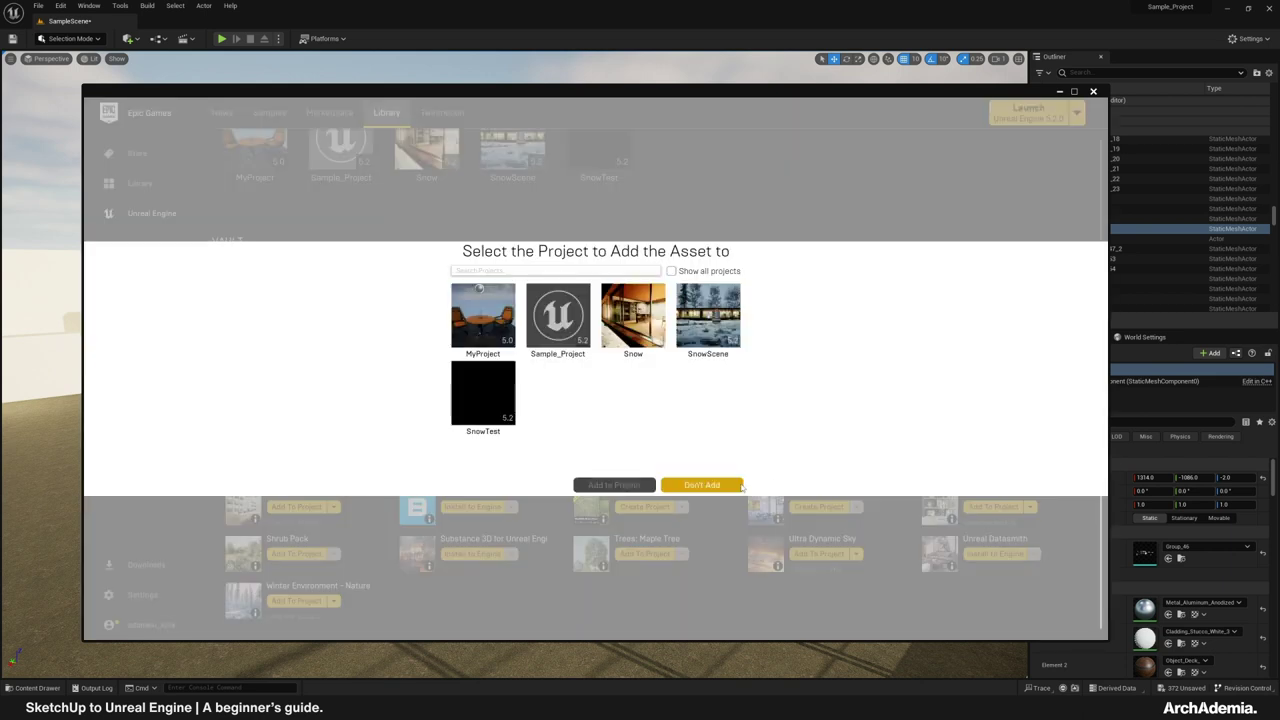
left_click(557, 318)
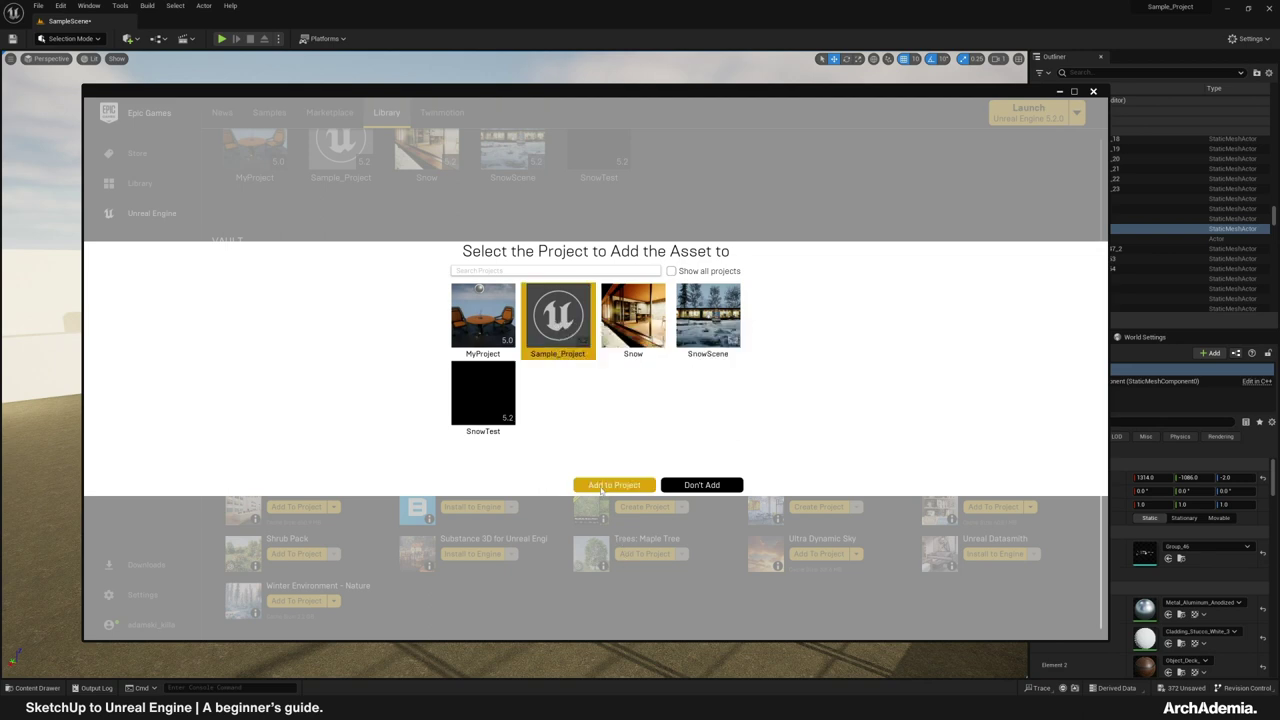
left_click(601, 487)
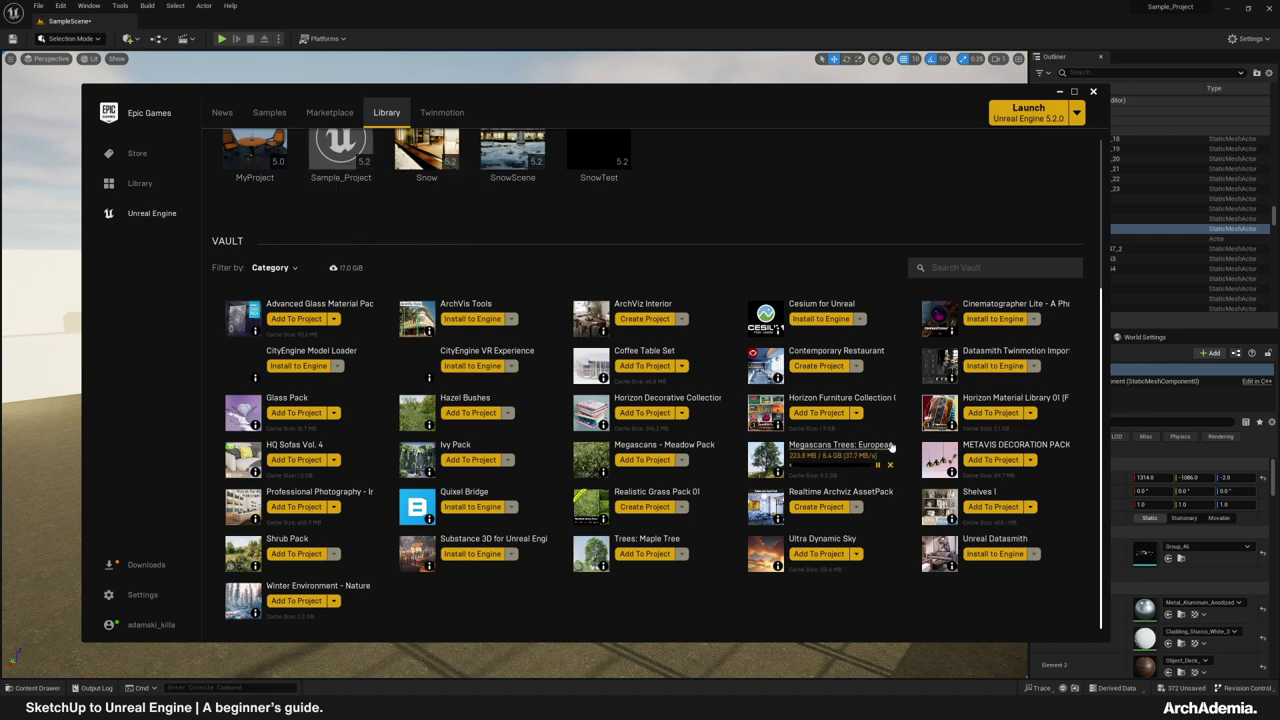
left_click(1059, 91)
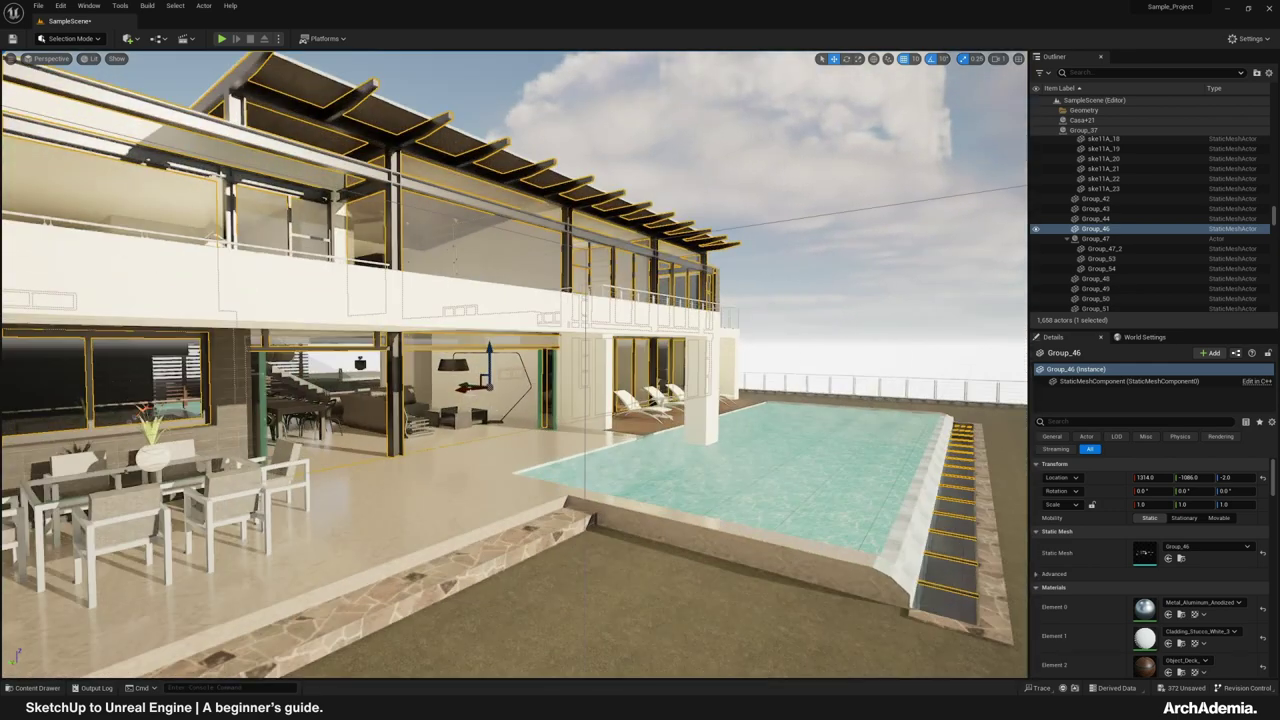
View the scene through CineCameraActor0, collapse the Geometry folder in the outliner and select the camera in the Cameras folder.
key("a")
left_click(50, 58)
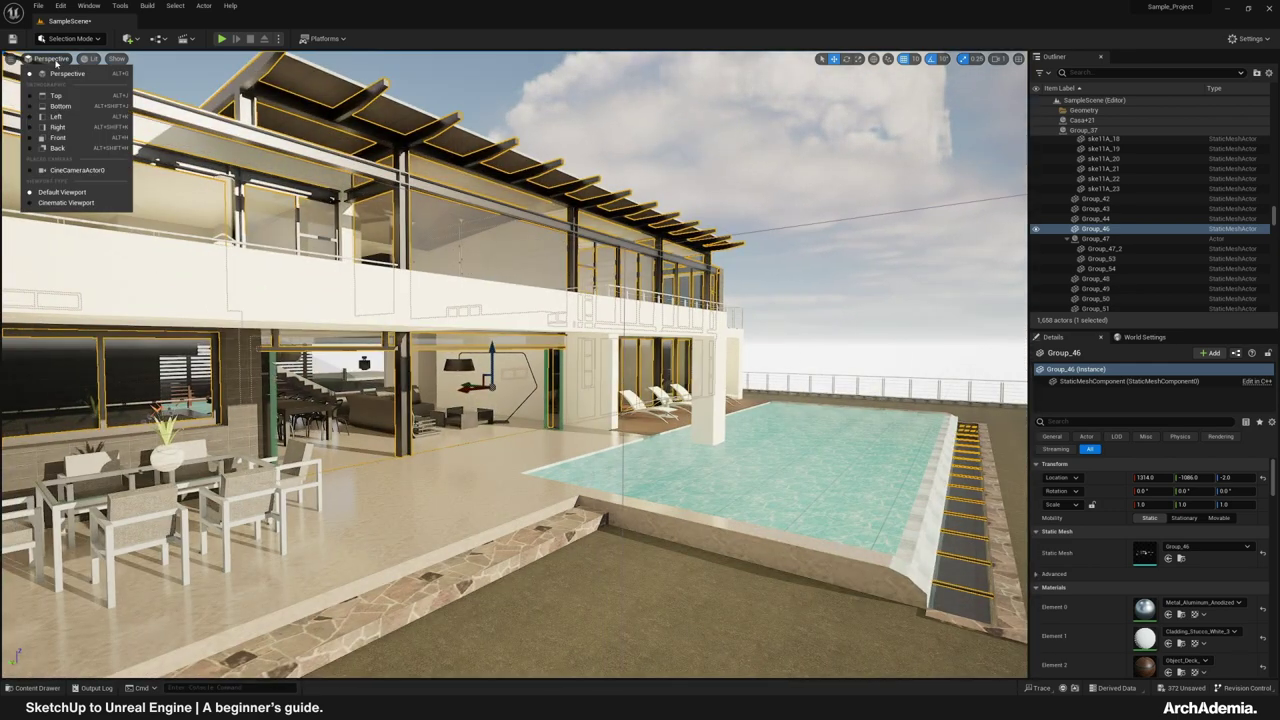
left_click(70, 167)
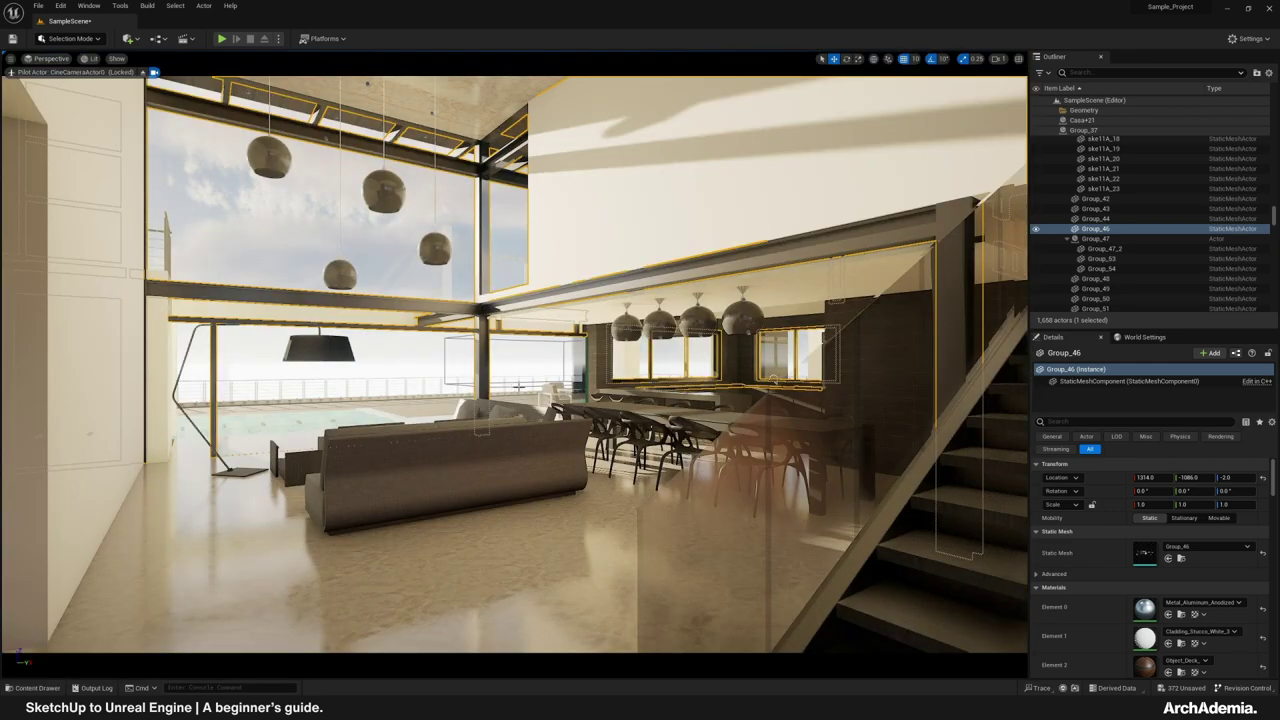
scroll(1047, 137, "up", 10)
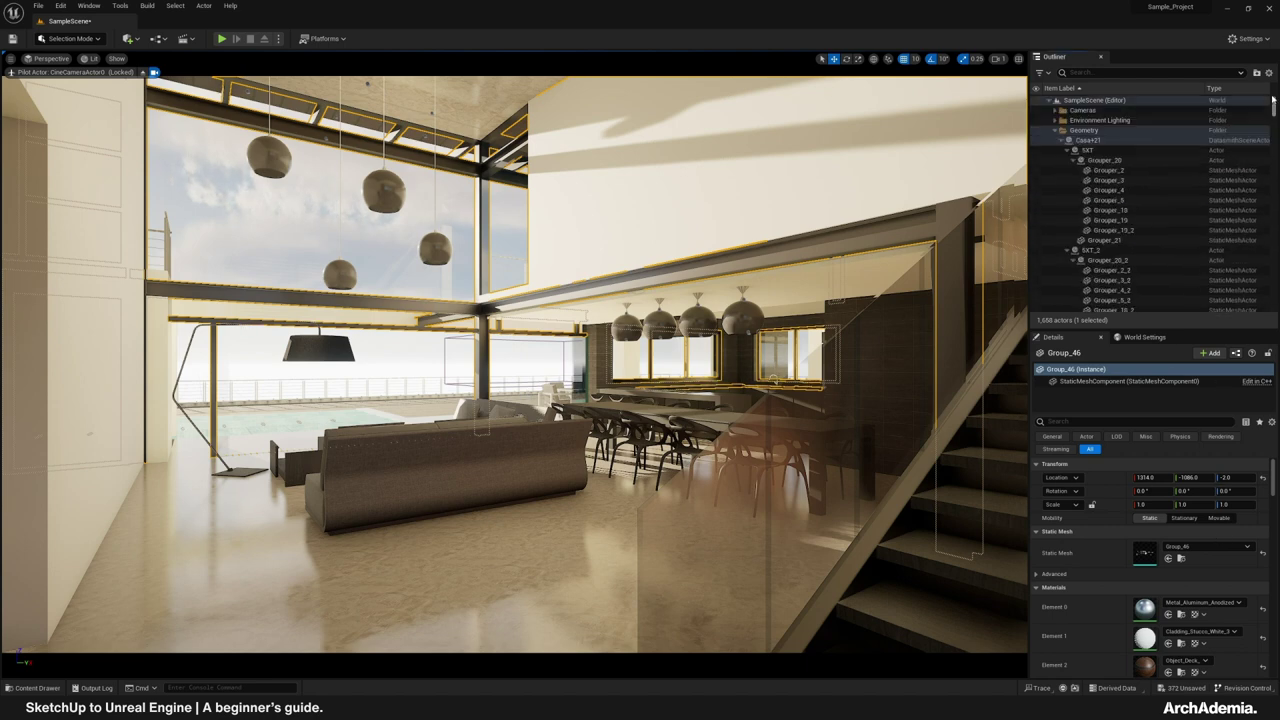
left_click(1054, 131)
left_click(1055, 110)
left_click(1098, 121)
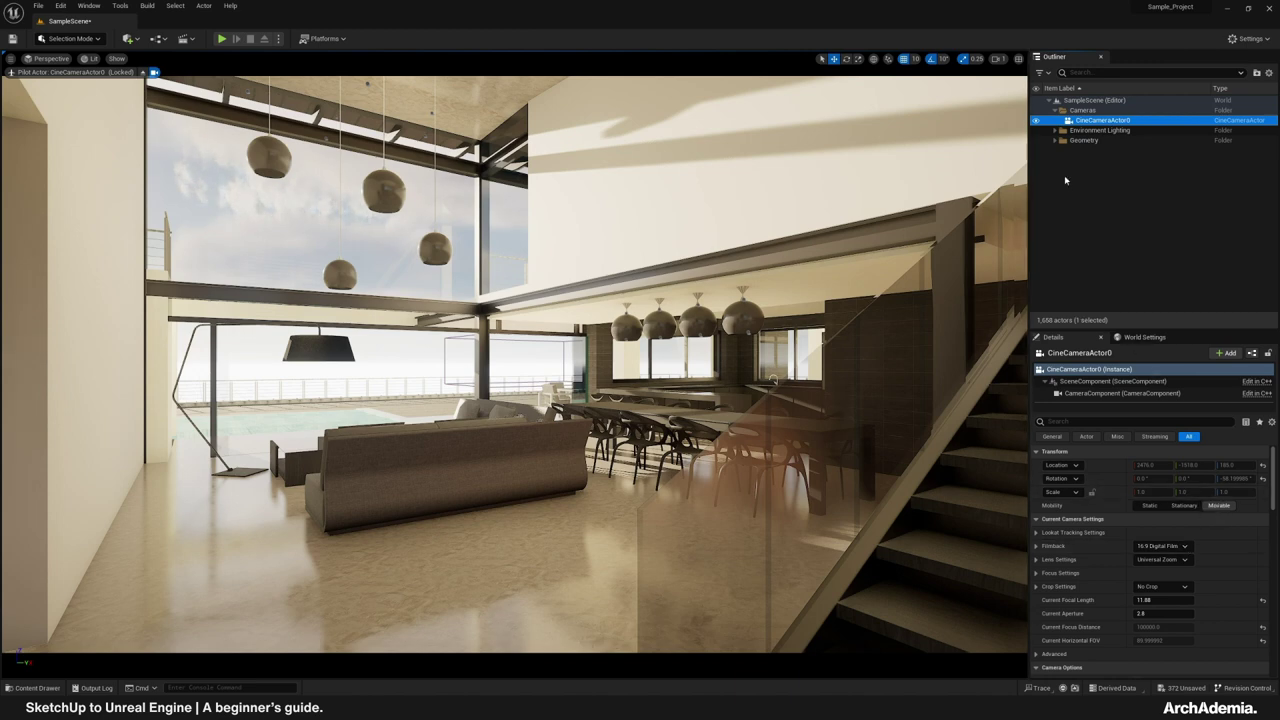
Unlock the movement of CineCameraActor0 and shift the camera slightly to reframe the living room.
right_click(1090, 121)
mouse_move(1093, 262)
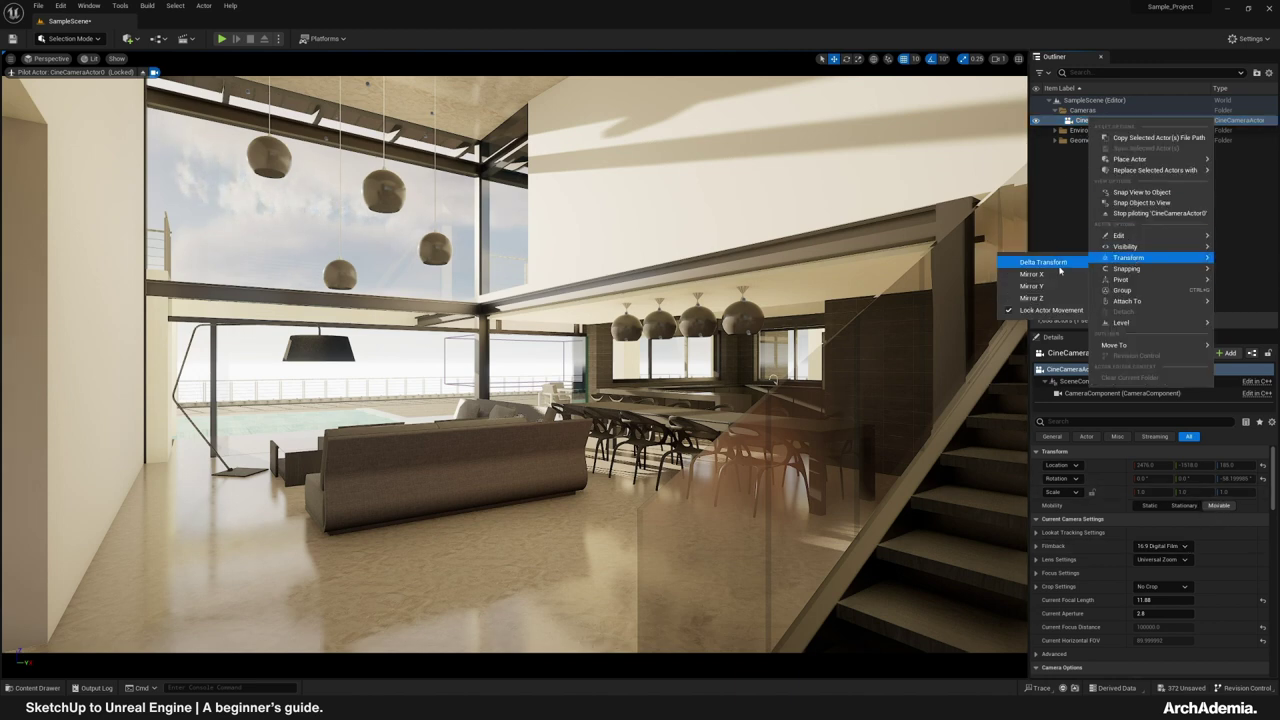
left_click(1050, 309)
right_click_drag(822, 462, 812, 462)
key("a")
Lock the actor movement of CineCameraActor0 again and keep the camera selected.
right_click(1097, 120)
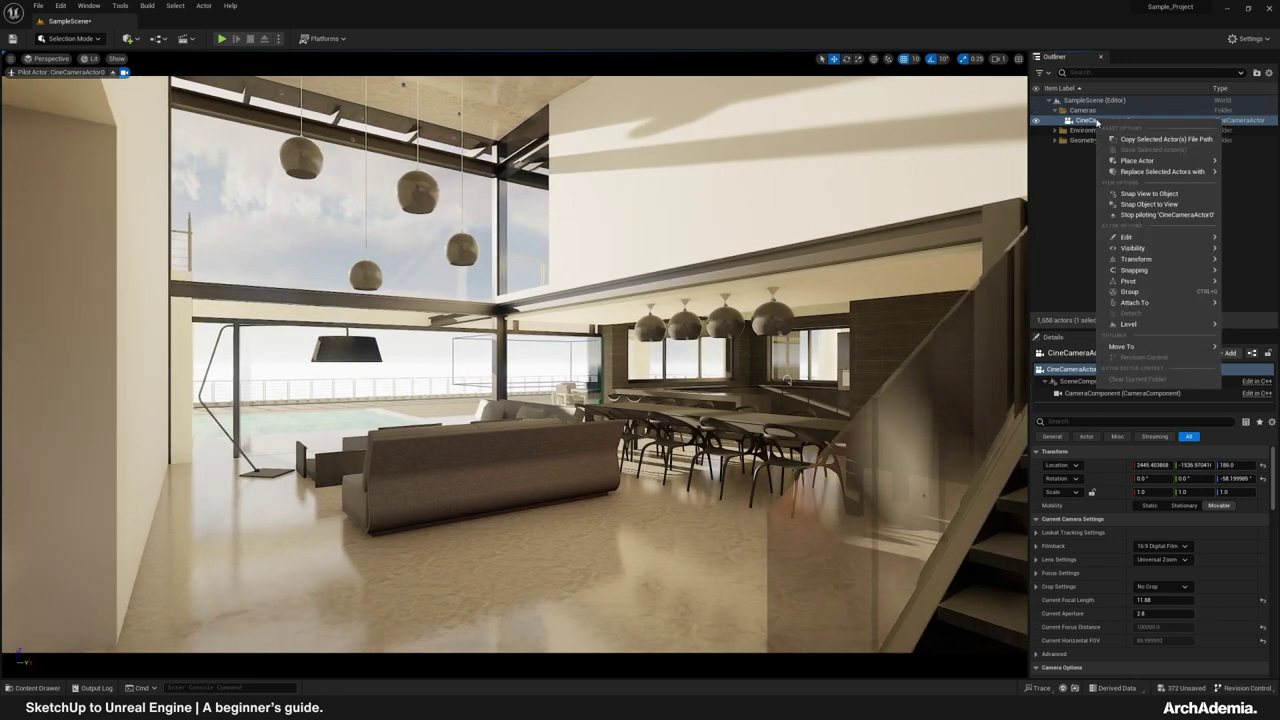
mouse_move(1127, 259)
left_click(1058, 311)
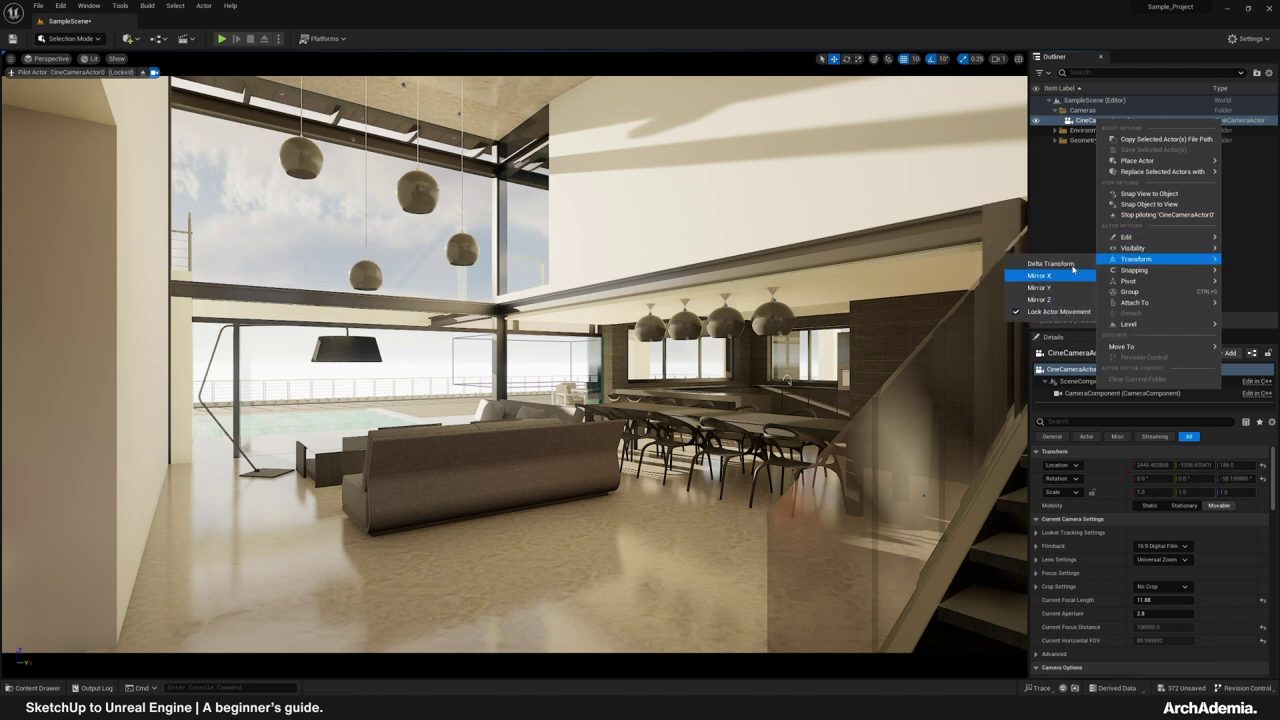
left_click(1113, 221)
left_click(1103, 120)
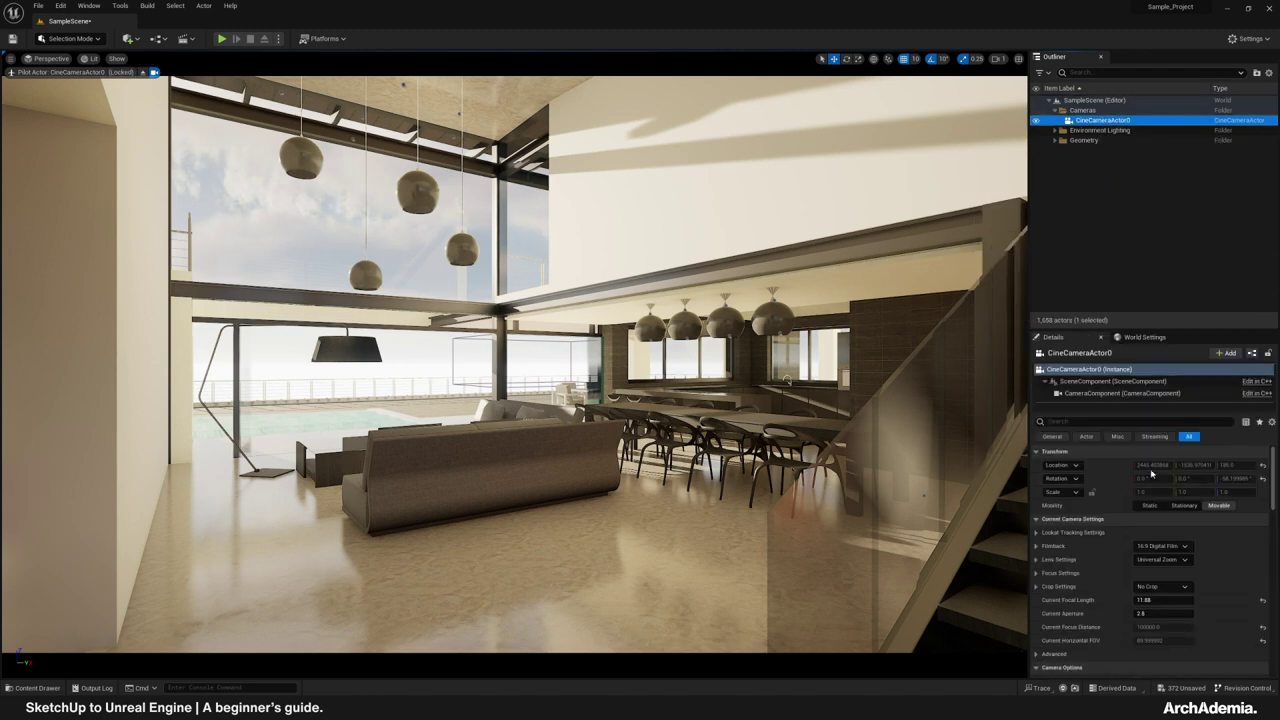
Examine the camera's lens presets, filmback presets and focal length among the Current Camera Settings.
scroll(1078, 558, "down", 2)
scroll(1078, 558, "down", 2)
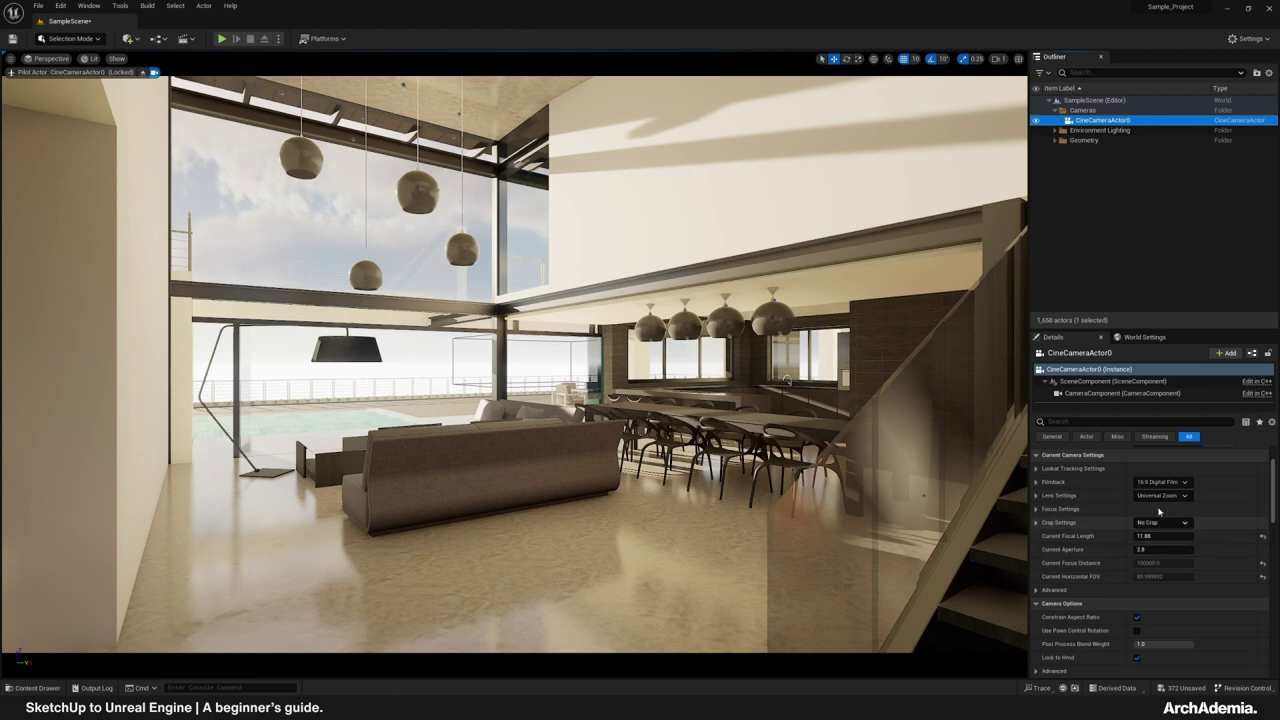
left_click(1182, 497)
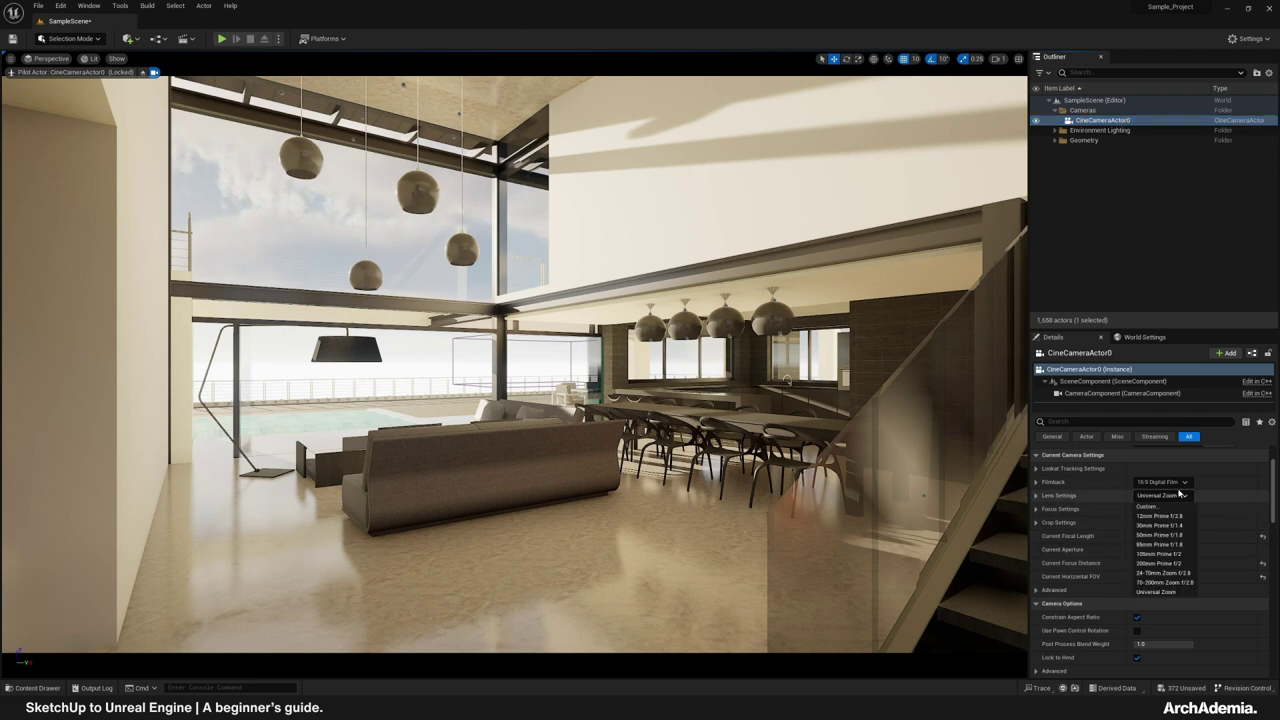
left_click(1158, 321)
left_click(1102, 120)
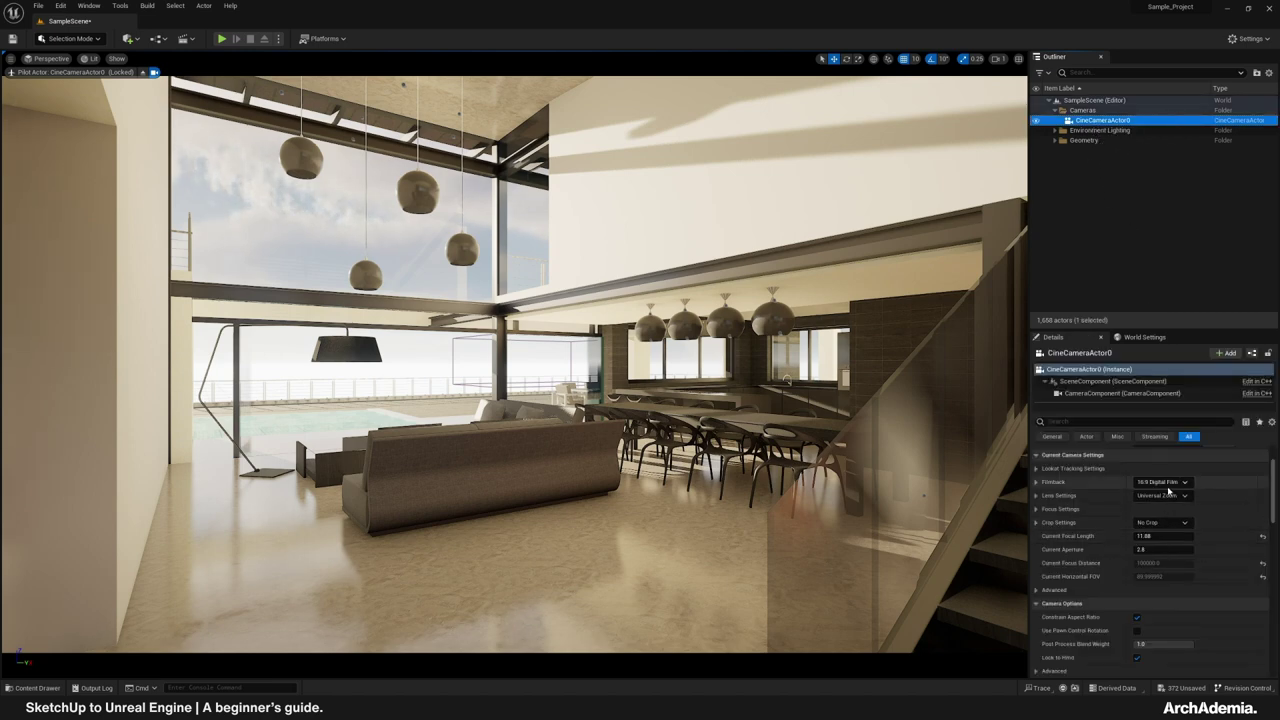
left_click(1160, 482)
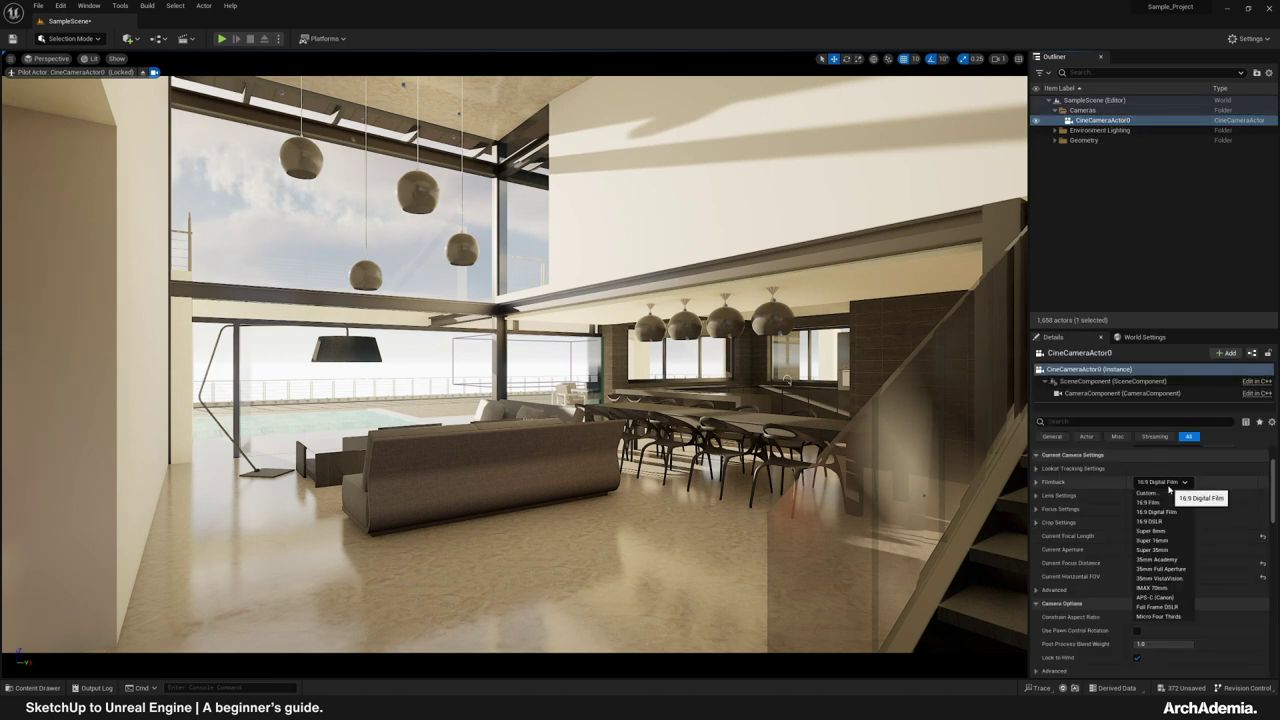
left_click(1130, 275)
left_click(1102, 120)
scroll(1112, 588, "down", 2)
scroll(1112, 588, "up", 1)
left_click(1069, 512)
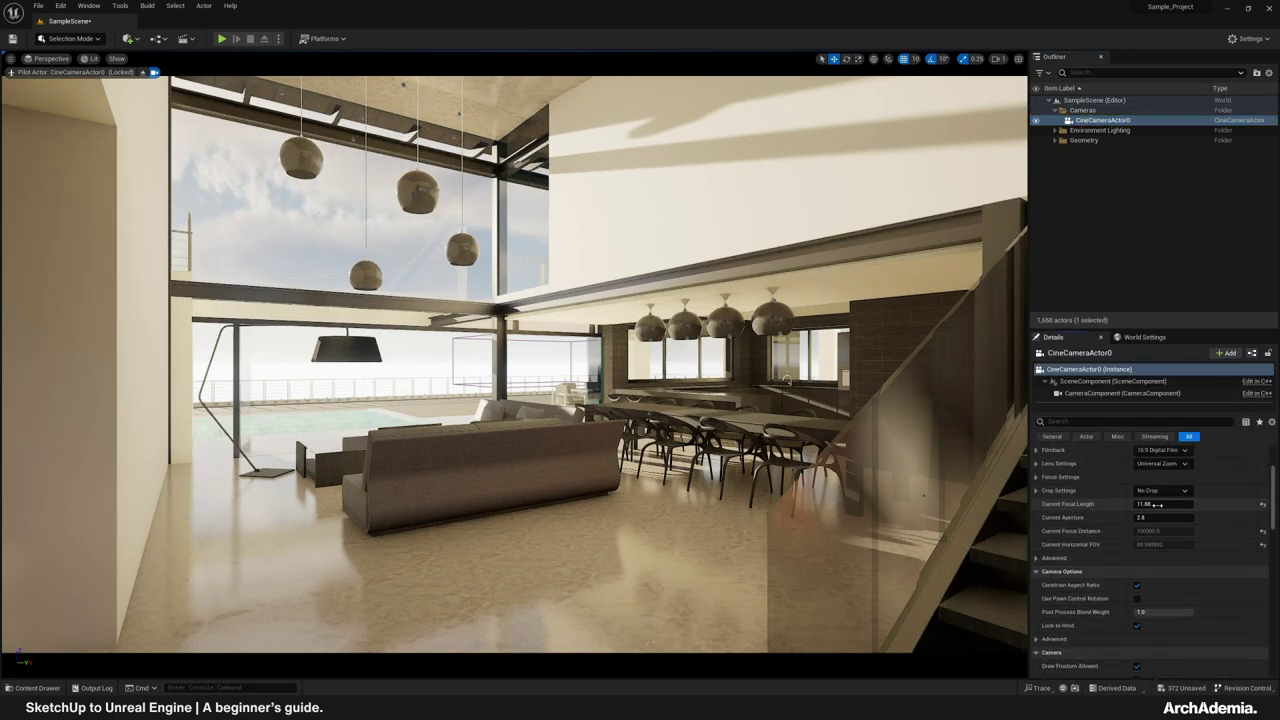
Try the 30mm Prime f/1.4, 50mm Prime f/1.8 and 12mm Prime f/2.8 lens presets on the cinematic camera.
left_click(1037, 464)
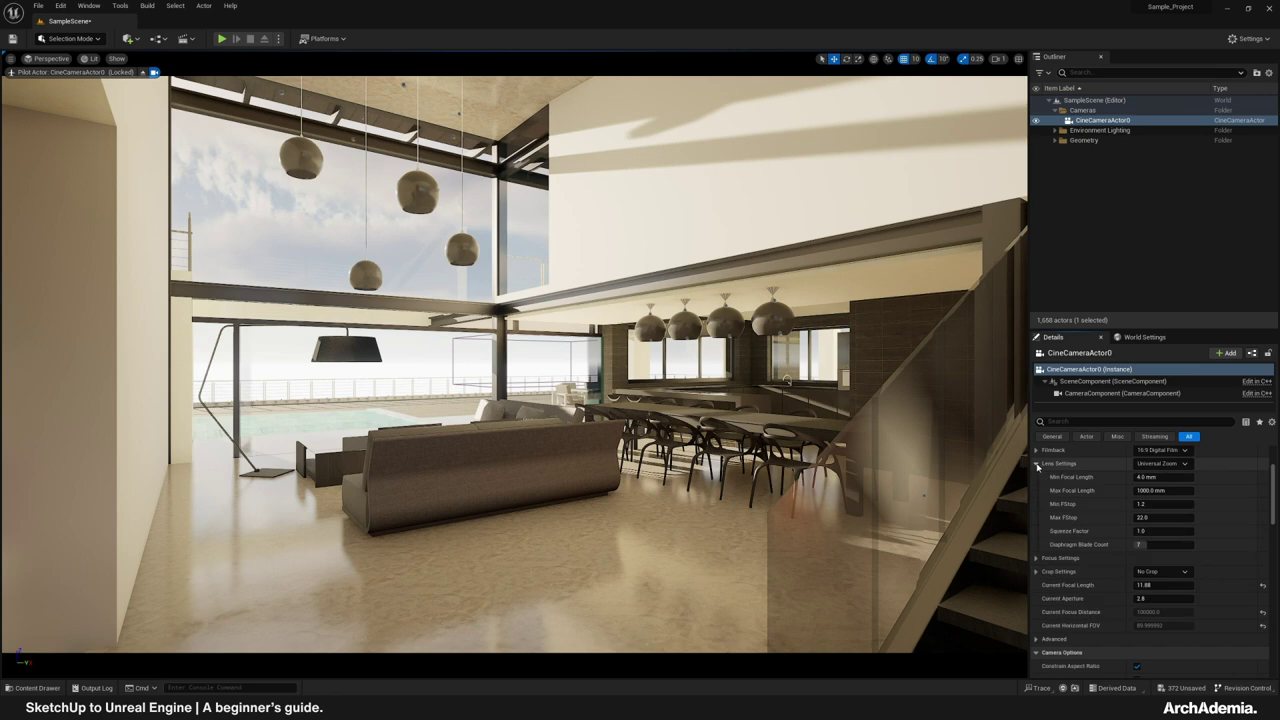
left_click(1037, 464)
left_click(1165, 464)
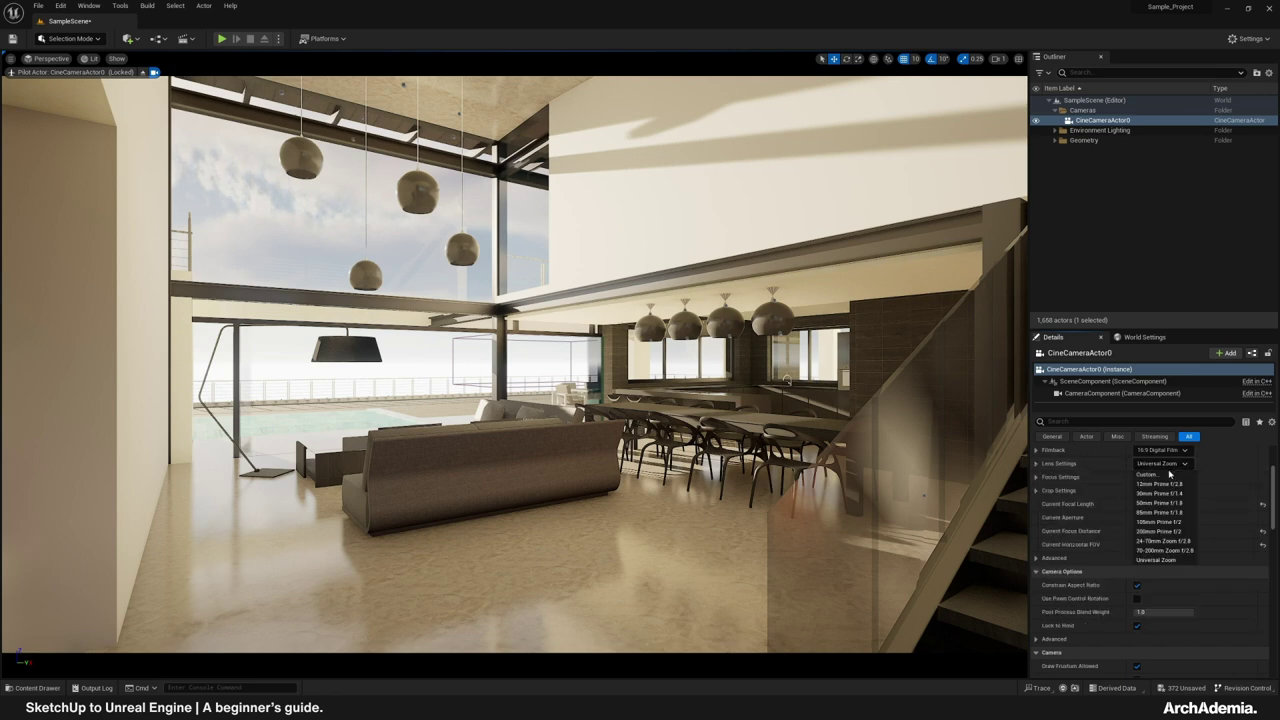
left_click(1150, 493)
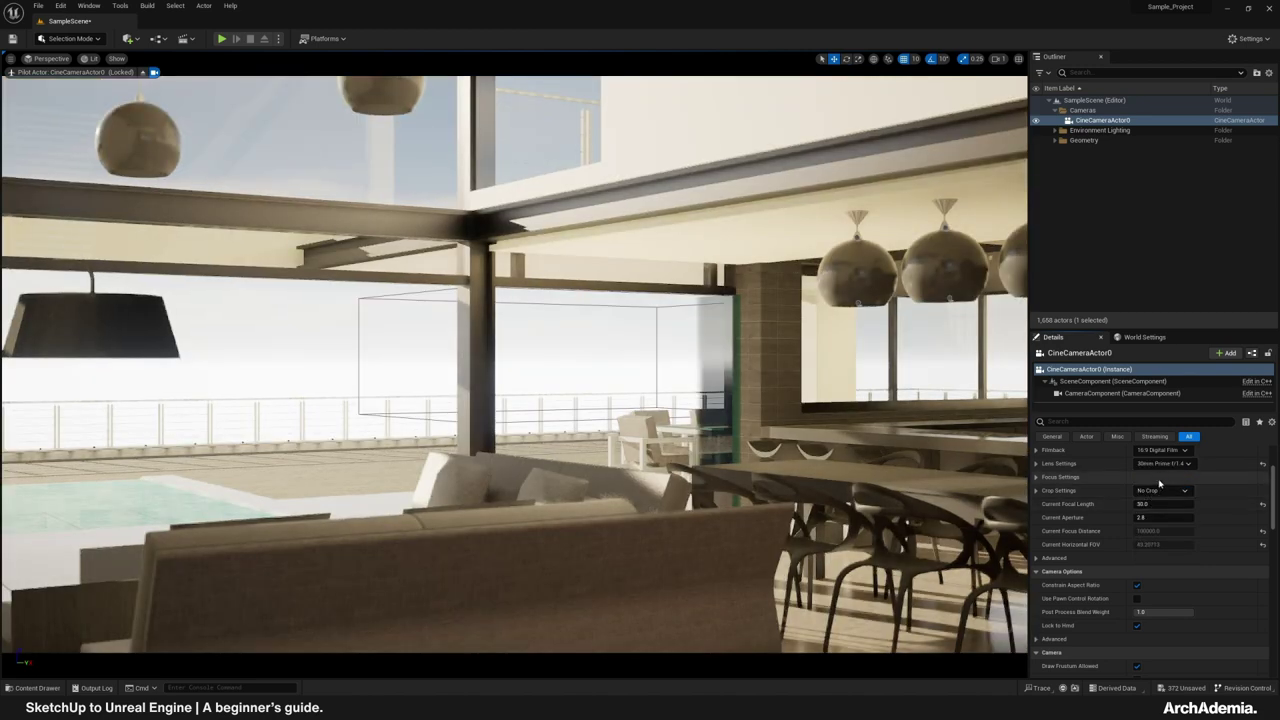
left_click(1170, 464)
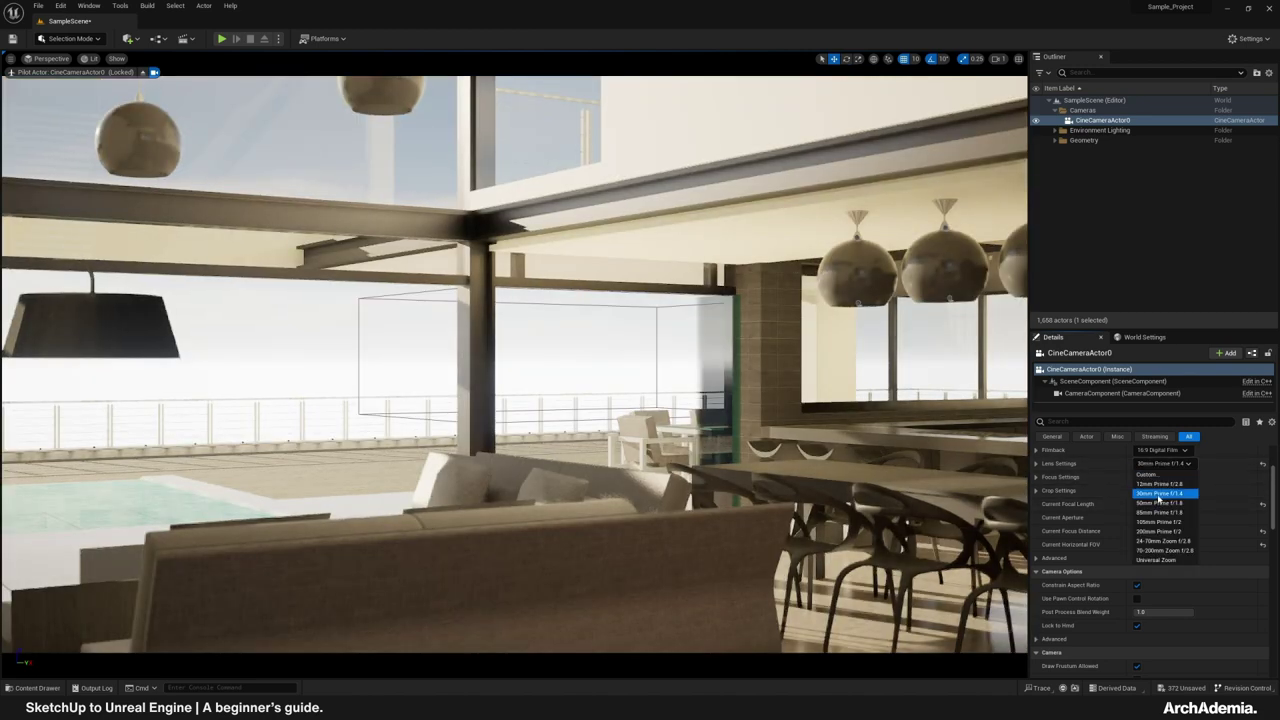
left_click(1160, 502)
left_click(1166, 465)
left_click(1160, 483)
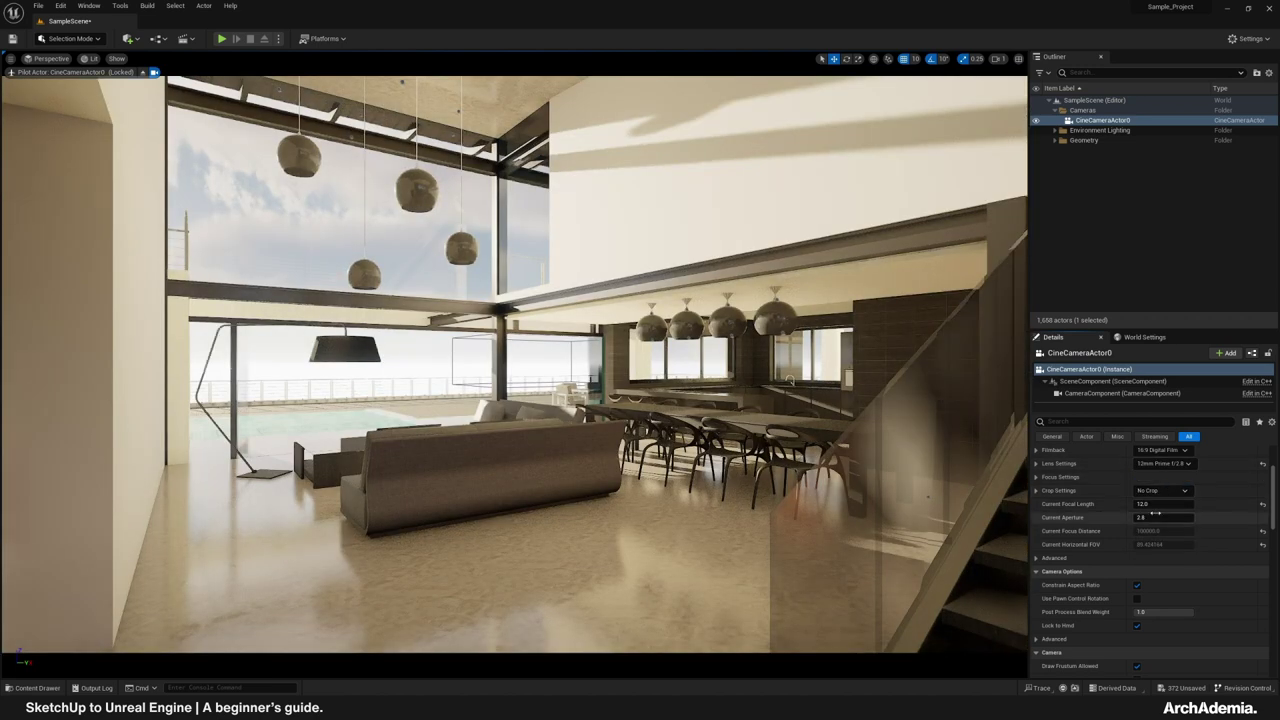
Choose the Universal Zoom lens preset for the camera and set its current focal length to 20.
left_click(1171, 505)
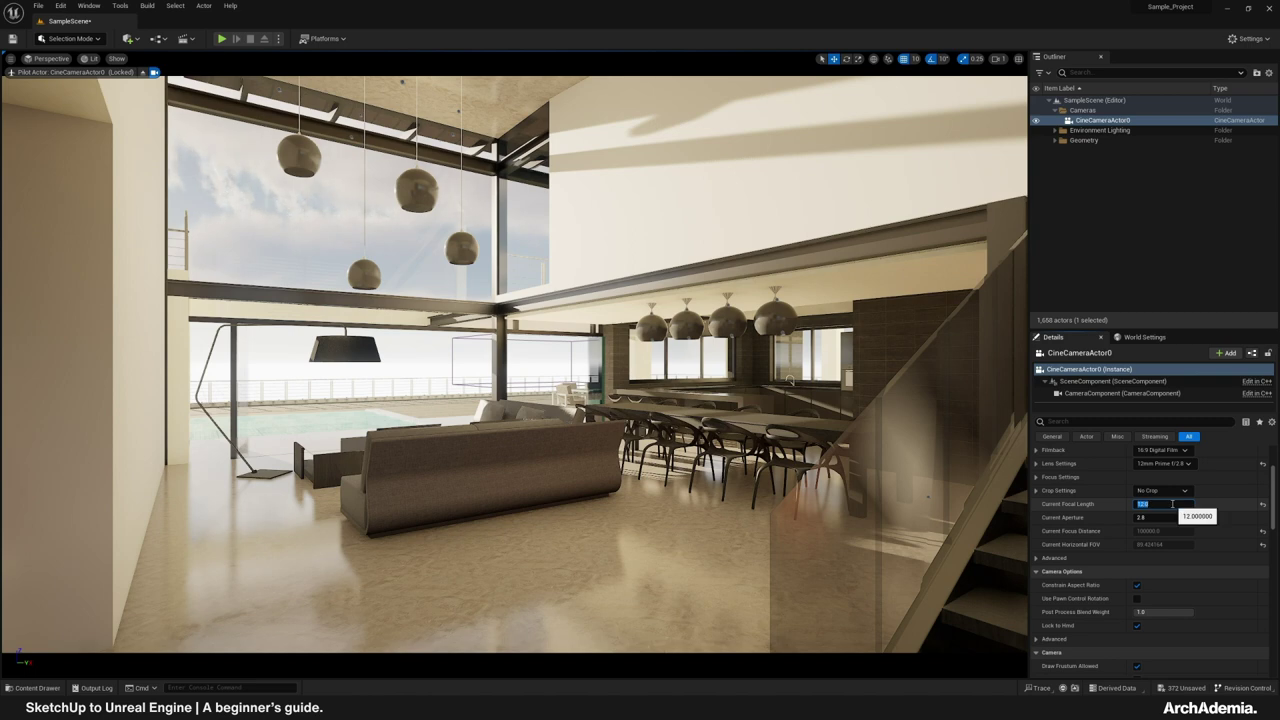
left_click(1164, 464)
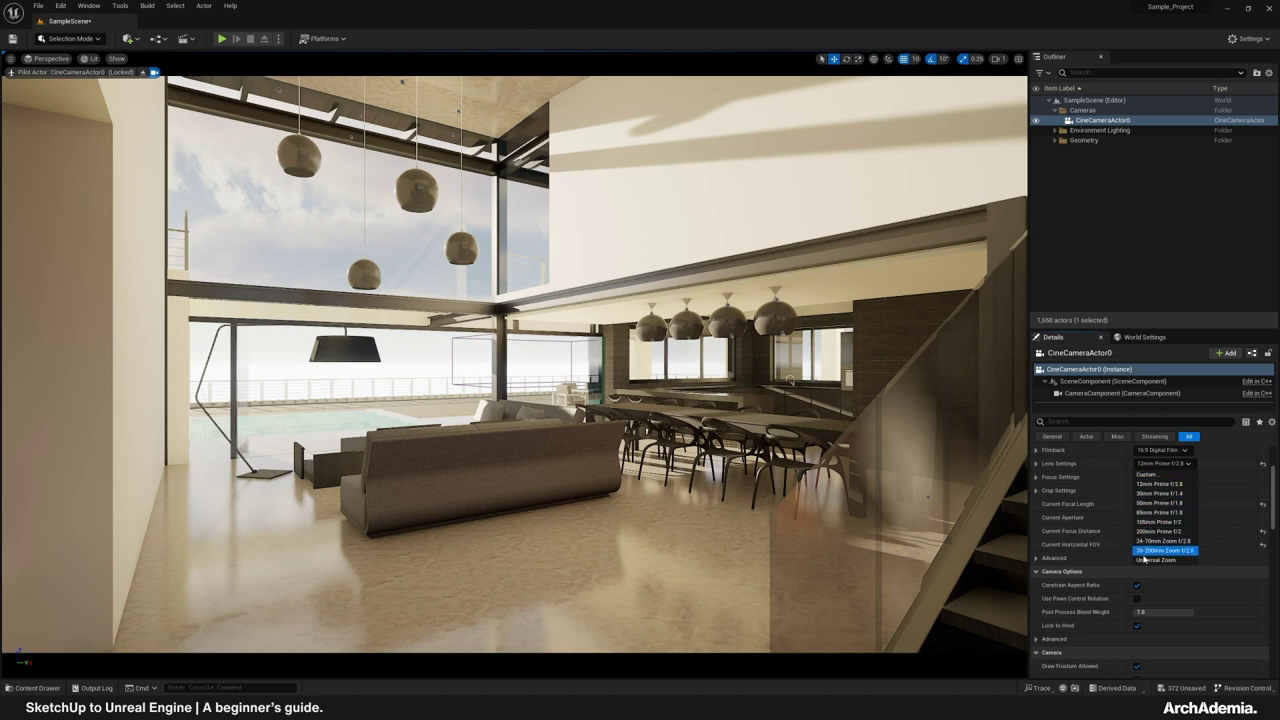
left_click(1145, 560)
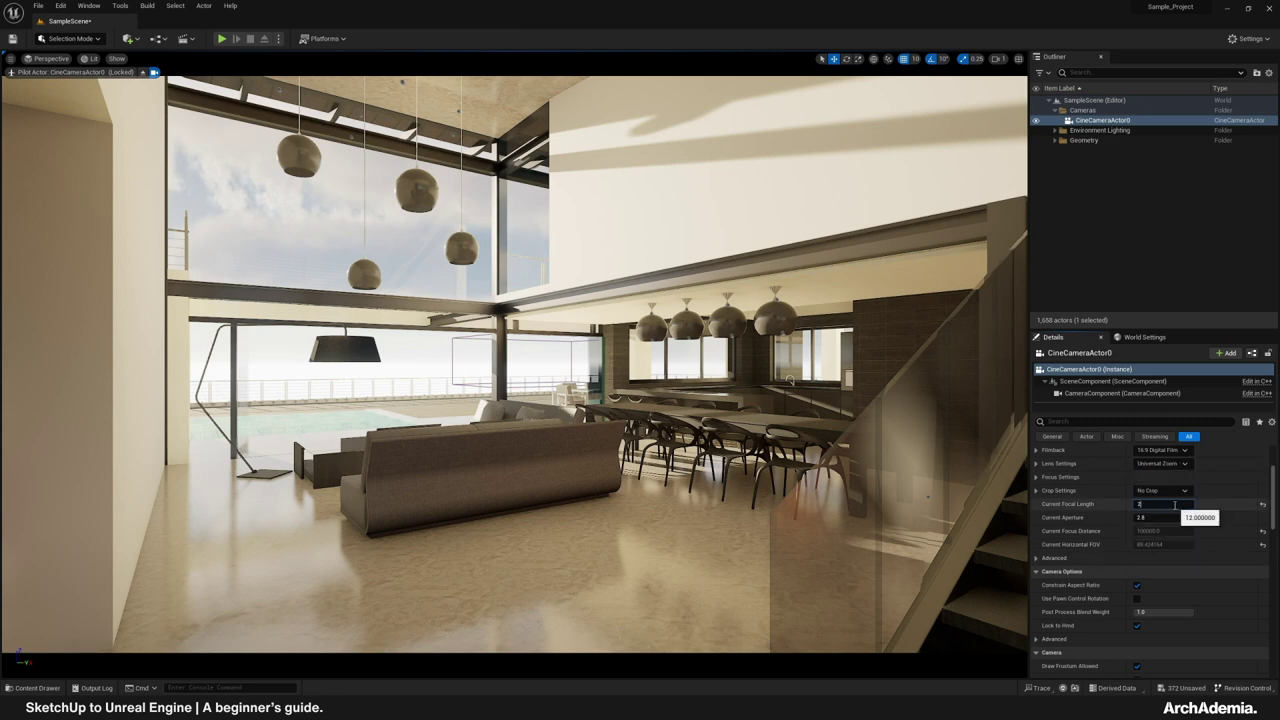
key("Return")
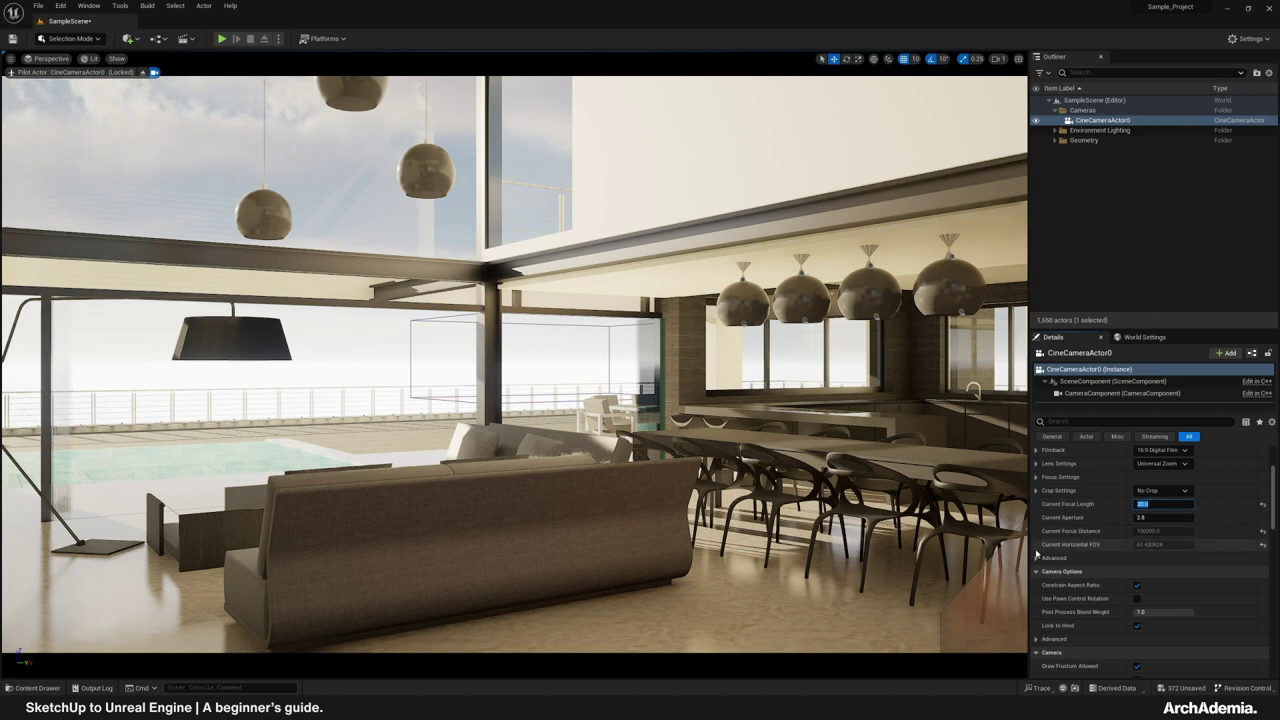
Unlock the movement of CineCameraActor0 and move it to location 2399, -1511, 162 to reframe the living room.
right_click(1090, 122)
mouse_move(1130, 260)
left_click(1013, 314)
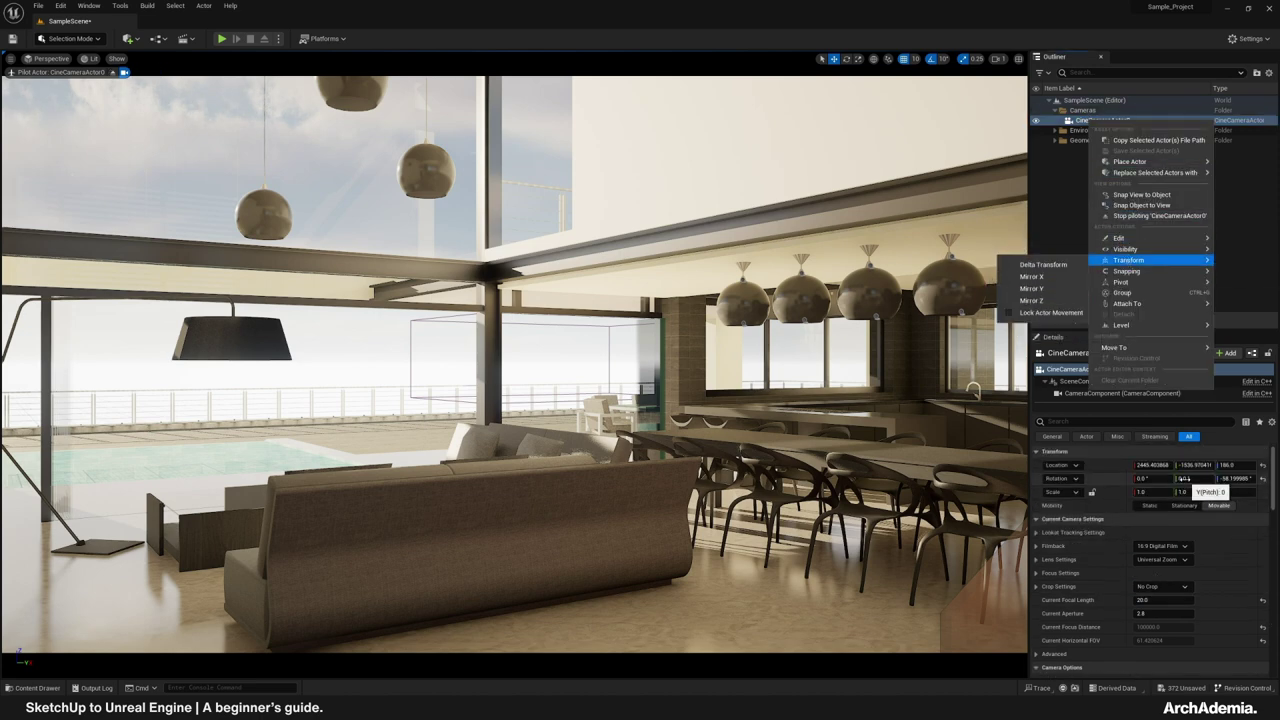
left_click_drag(1193, 466, 1106, 465)
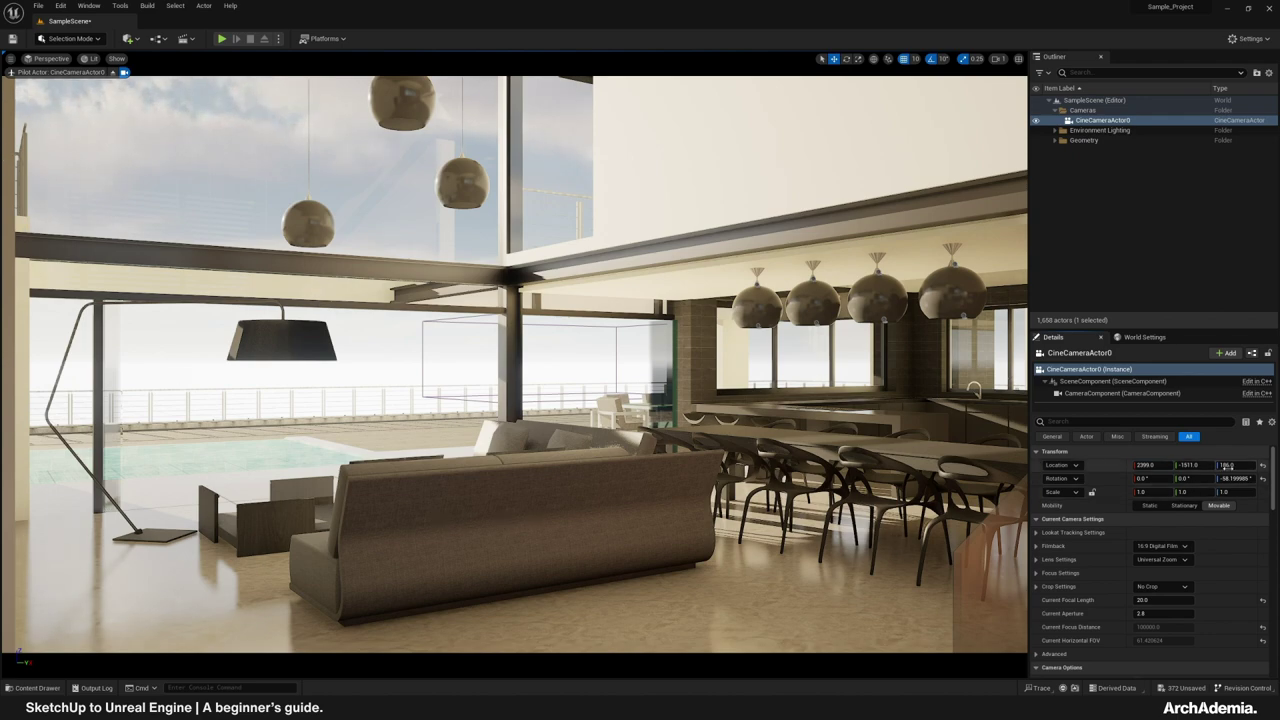
mouse_move(1236, 465)
left_mouse_down()
mouse_move(1210, 465)
mouse_move(1236, 472)
left_mouse_up()
Lock the actor movement of CineCameraActor0 at its new location and reselect the camera.
right_click(1098, 121)
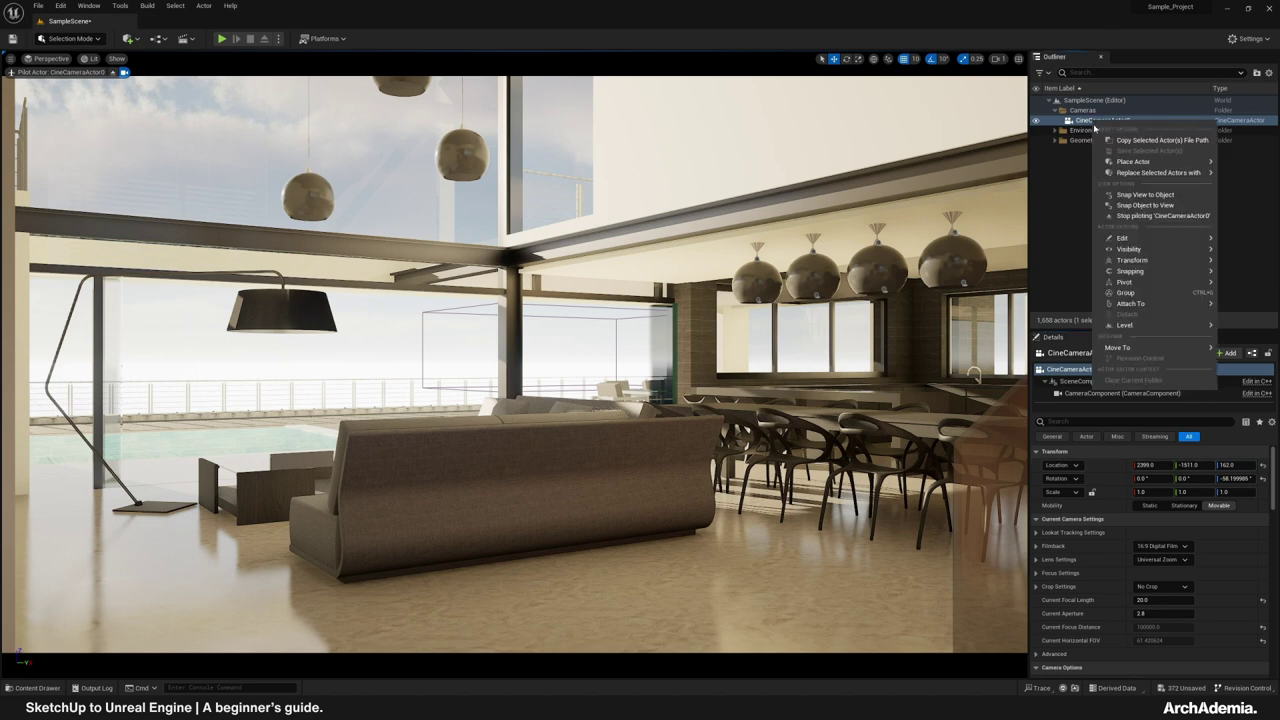
mouse_move(1126, 259)
left_click(1054, 312)
left_click(1080, 262)
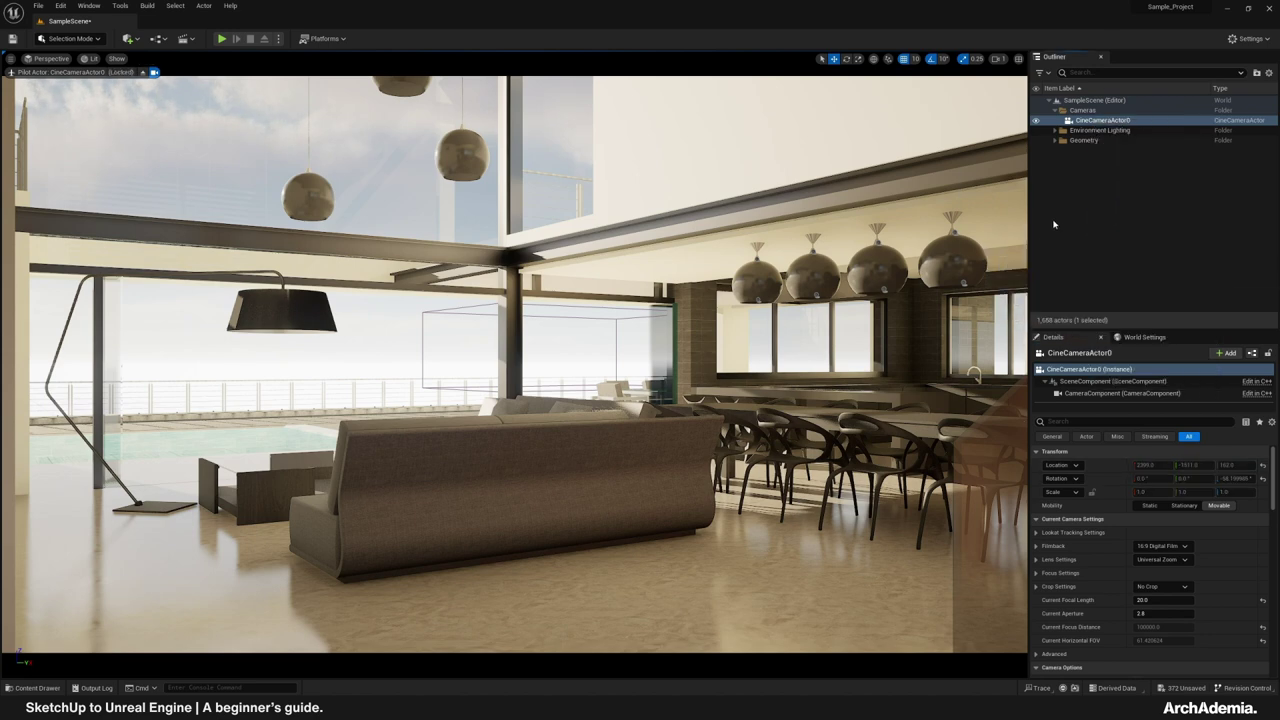
left_click(1100, 120)
Examine the camera's Post Process categories, expanding the Lens group to review its effects.
scroll(1095, 580, "down", 2)
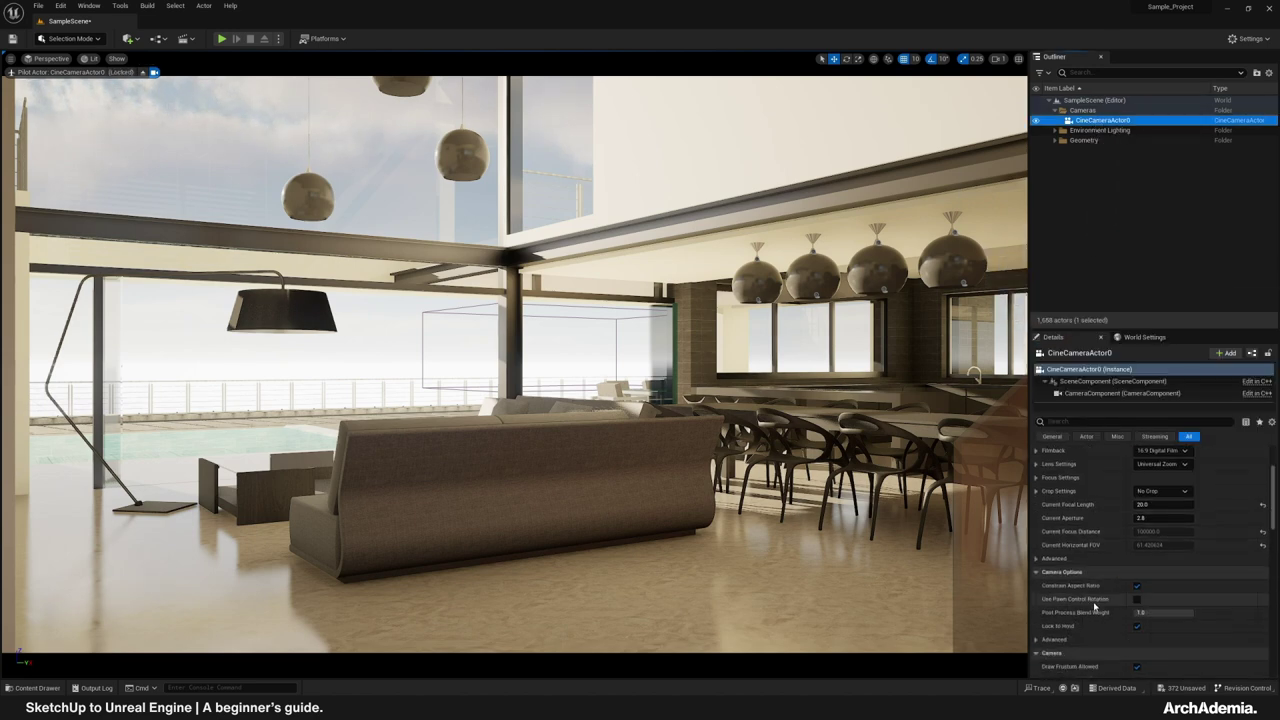
scroll(1088, 567, "down", 4)
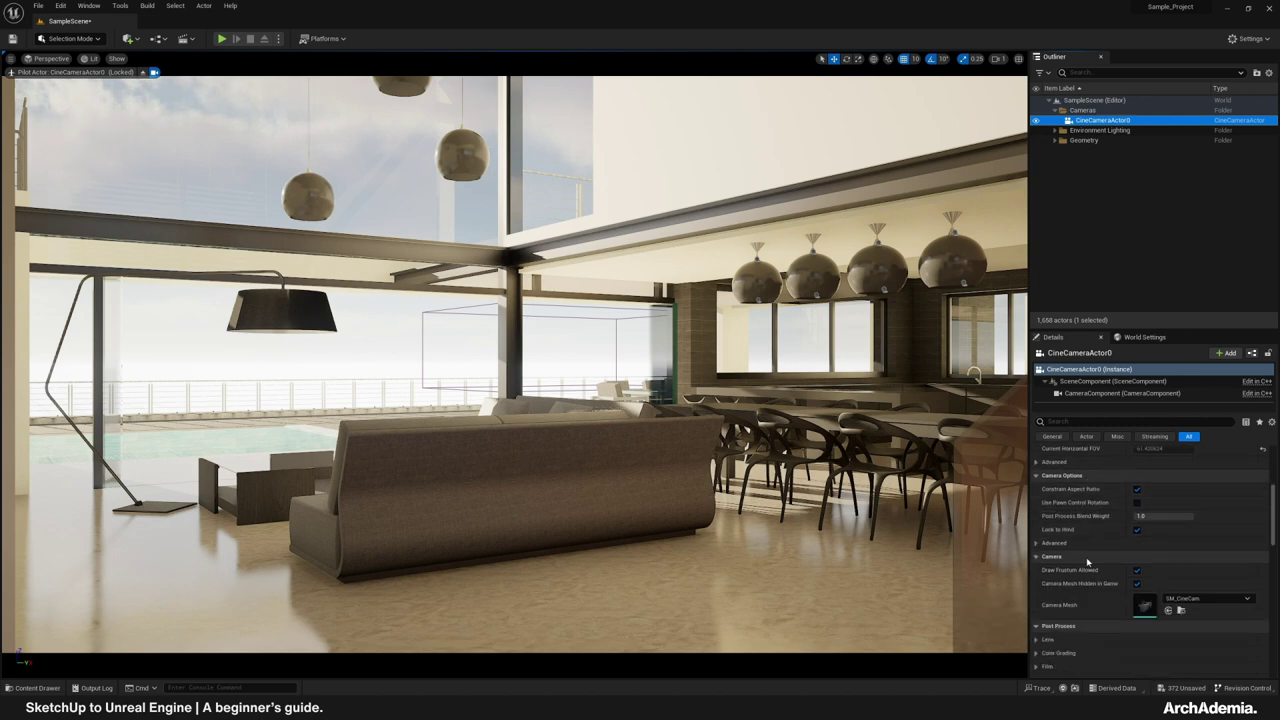
scroll(1088, 567, "down", 1)
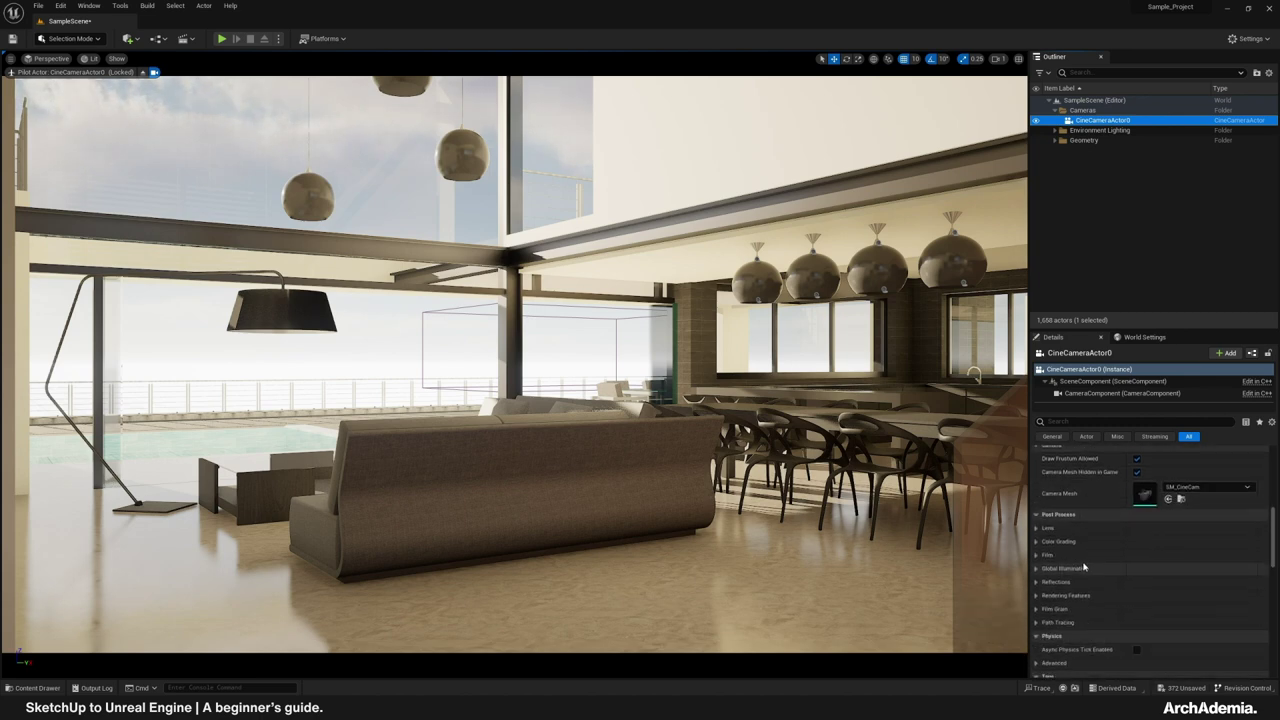
left_click(1040, 527)
scroll(1040, 527, "down", 2)
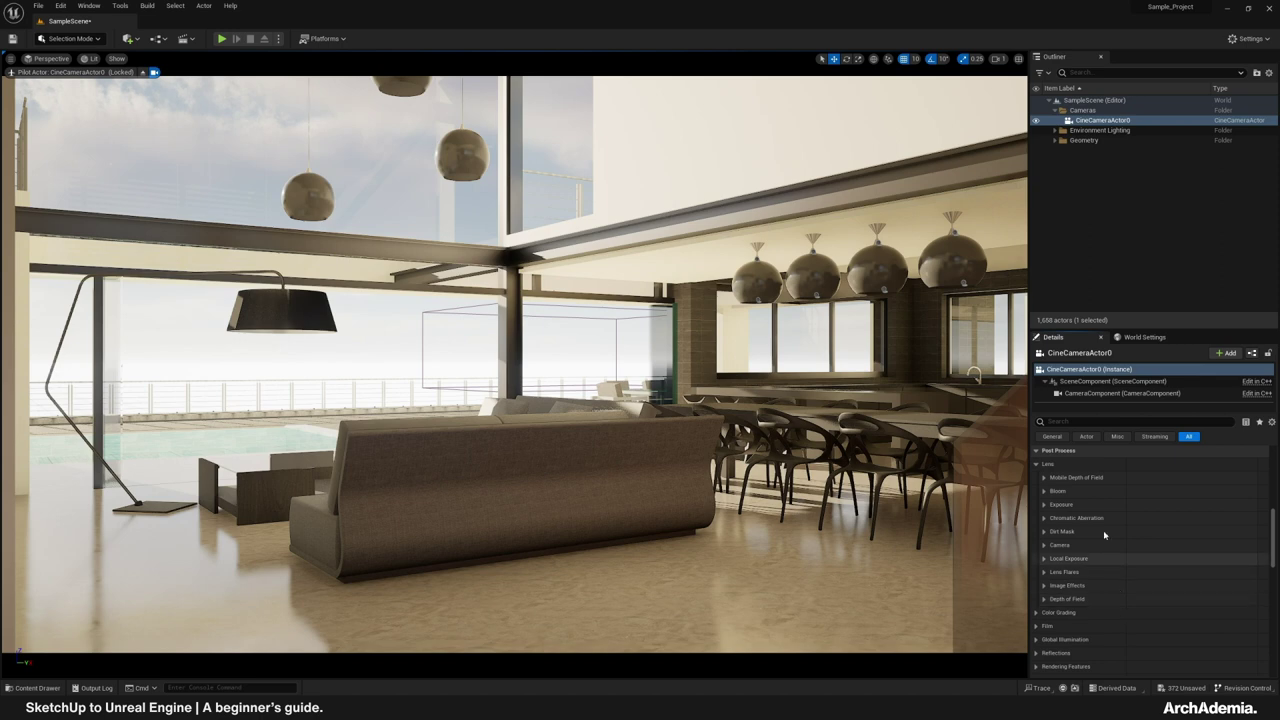
scroll(1060, 530, "up", 6)
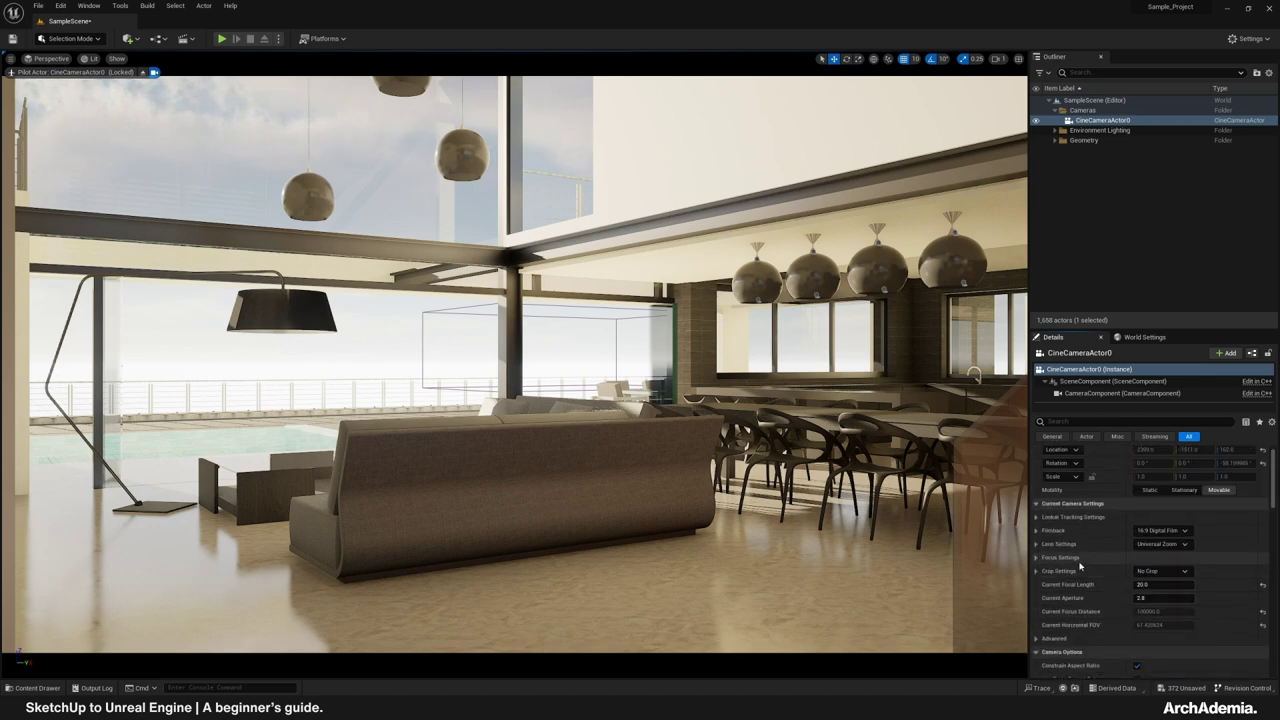
scroll(1080, 566, "up", 1)
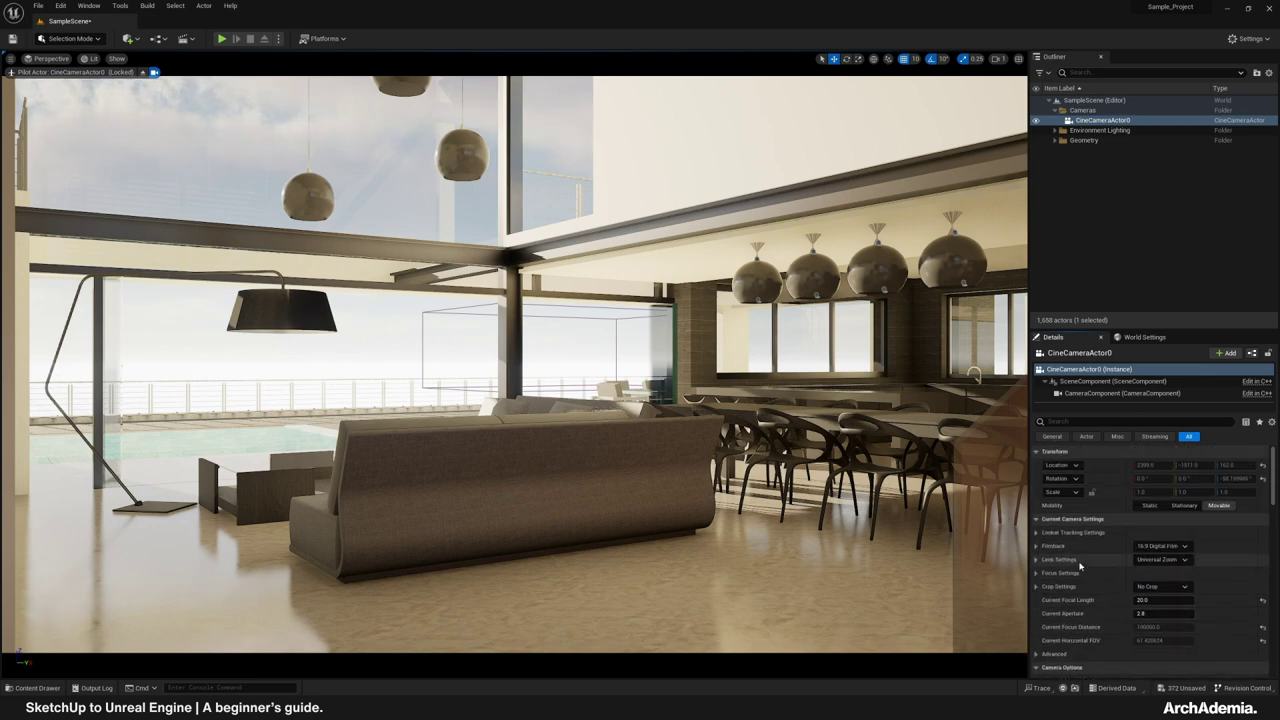
Expand the Focus Settings and set the manual focus distance to about 579 cm with the debug focus plane as a temporary guide.
scroll(1080, 566, "down", 2)
left_click(1062, 542)
scroll(1085, 567, "down", 4)
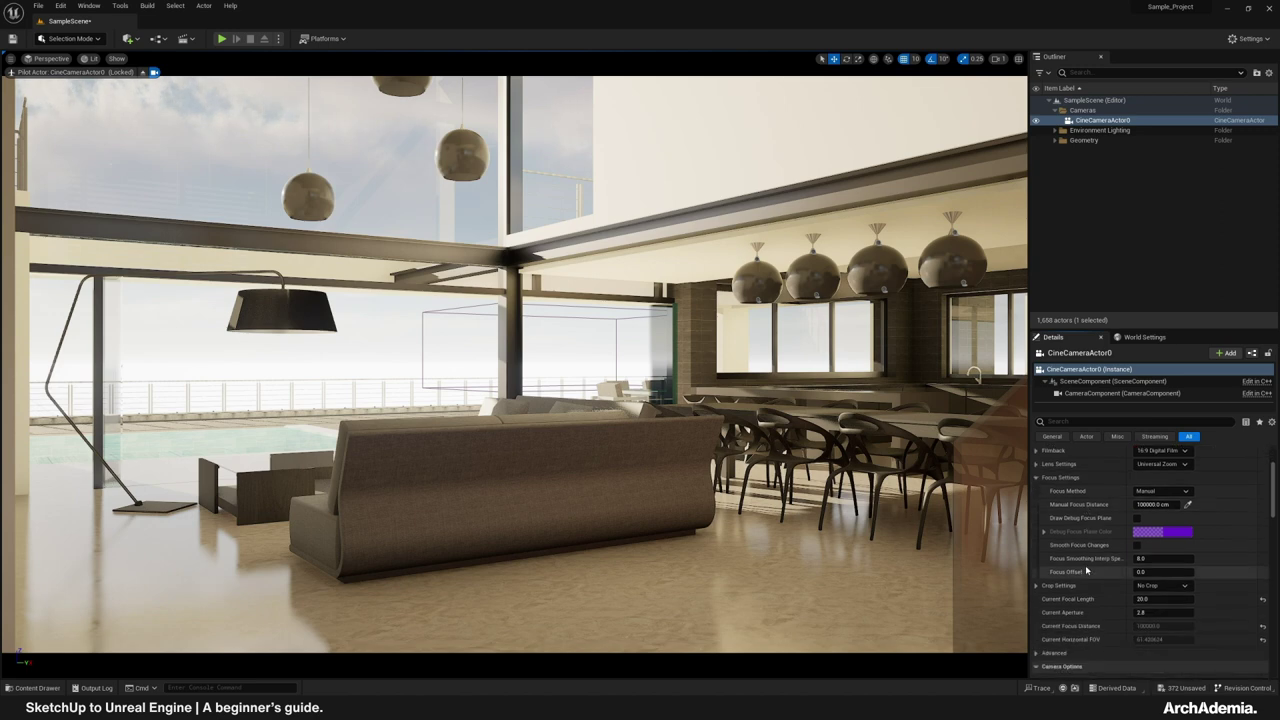
left_click(1137, 519)
mouse_move(1151, 506)
left_mouse_down()
mouse_move(1125, 504)
mouse_move(1160, 504)
mouse_move(1130, 504)
mouse_move(1149, 504)
left_mouse_up()
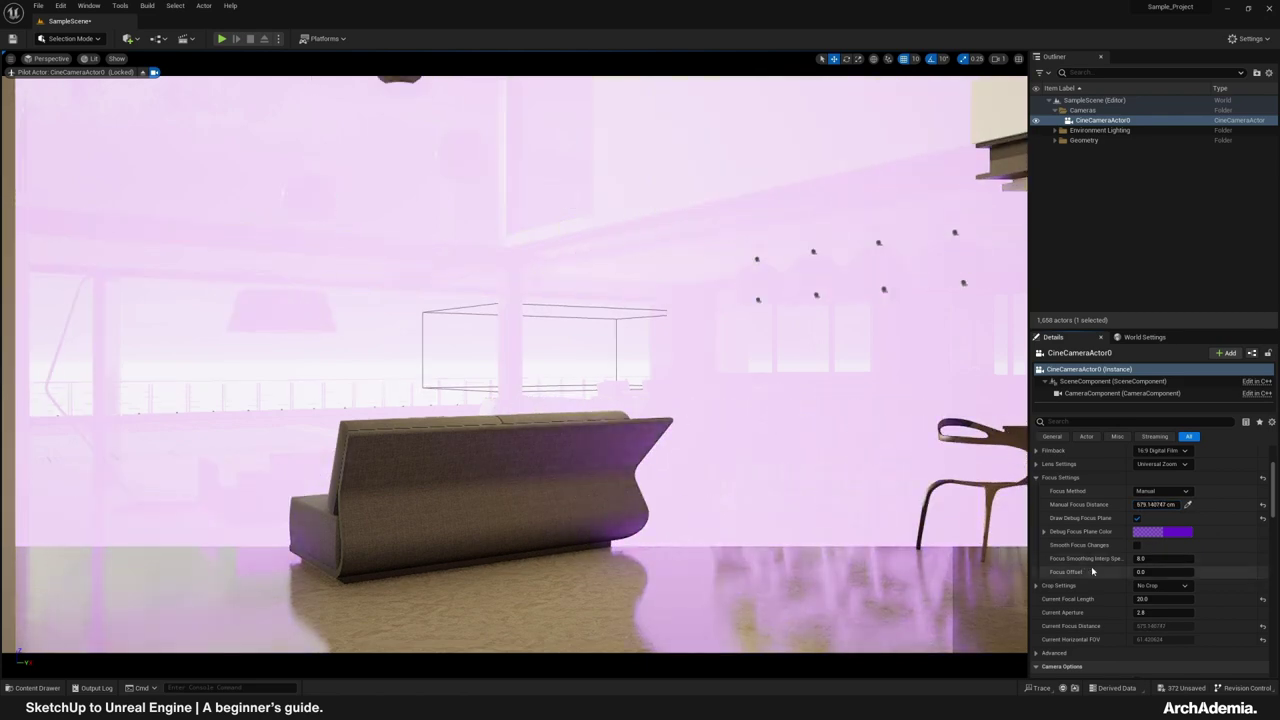
left_click(1137, 518)
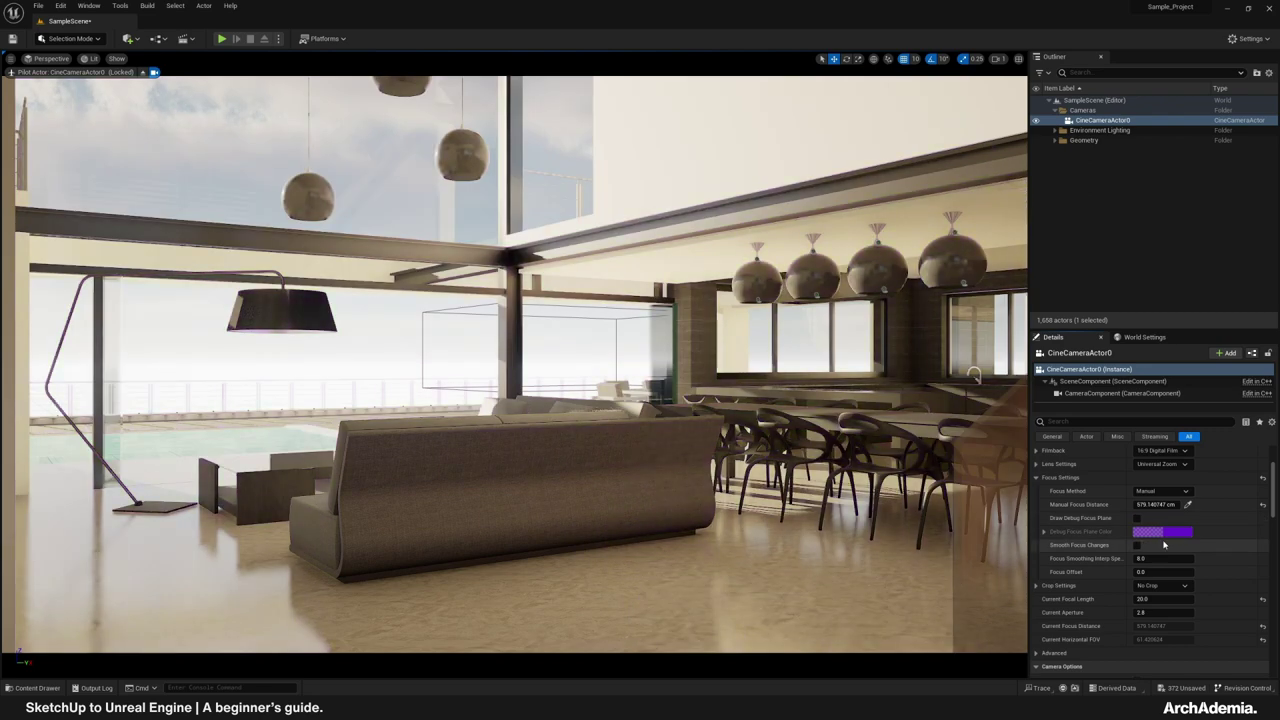
Set the camera's current aperture to 1.2.
scroll(1077, 565, "down", 1)
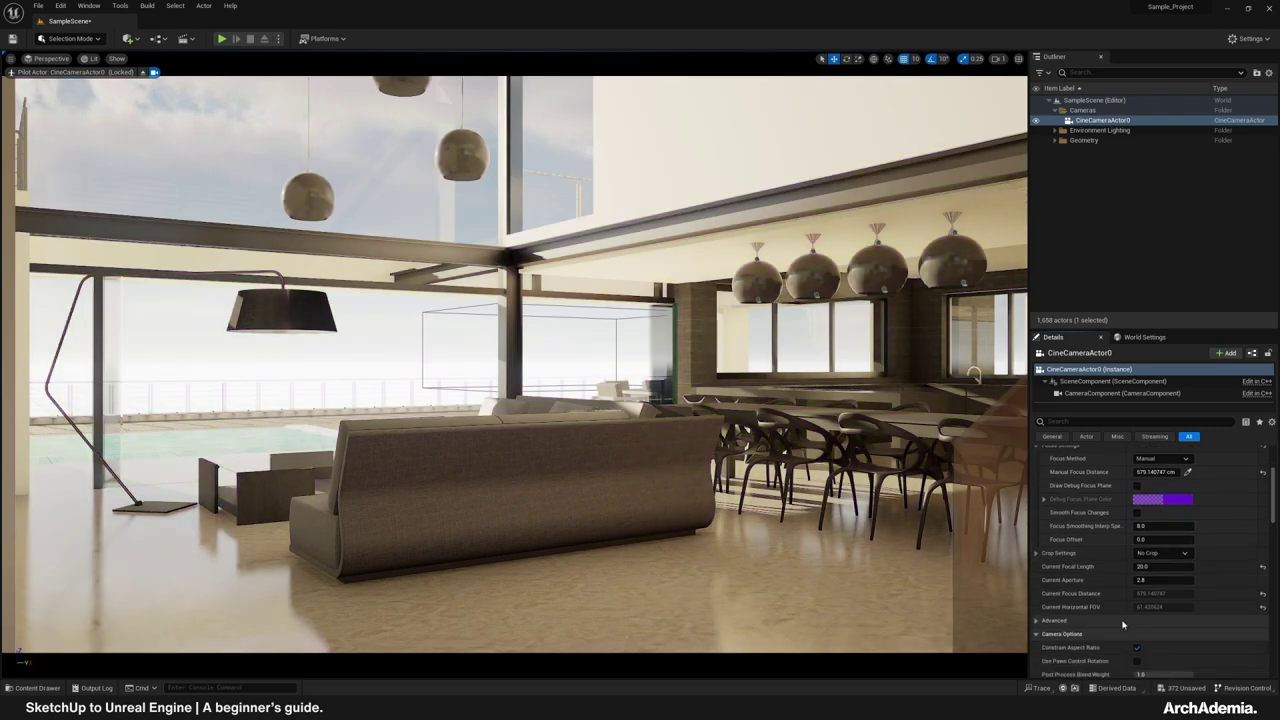
scroll(1110, 565, "down", 1)
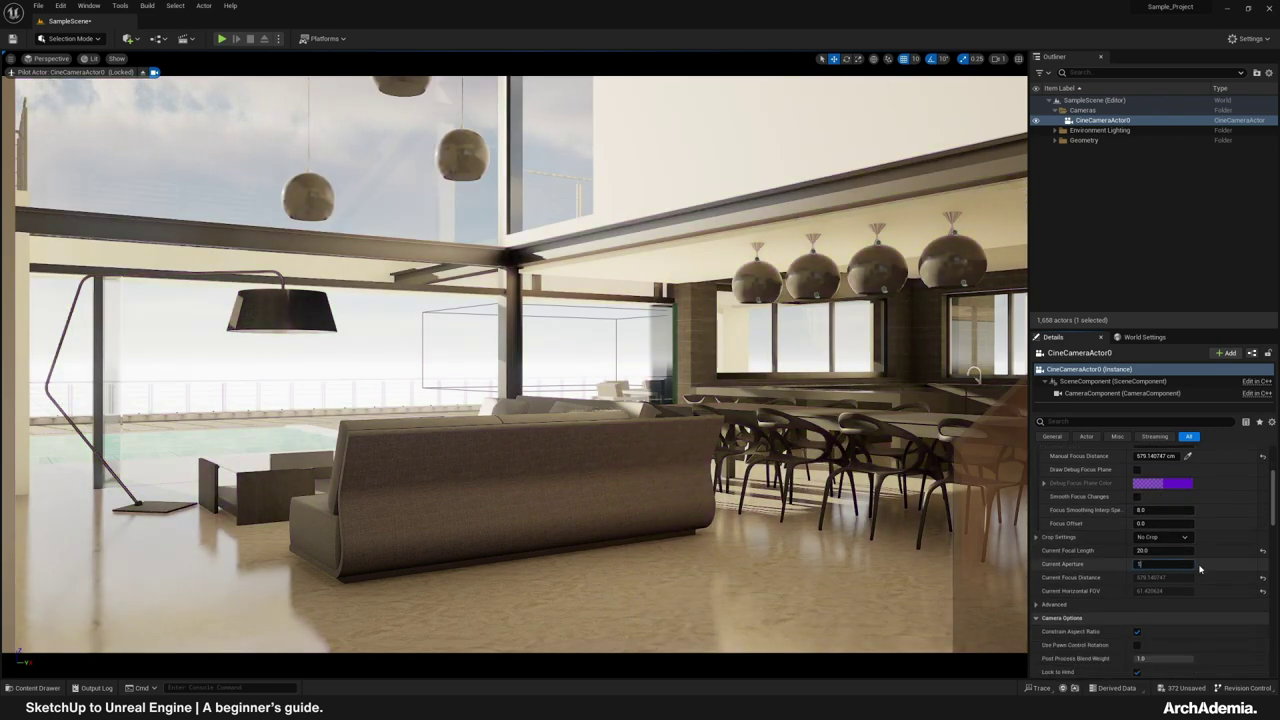
type(".2")
key("Return")
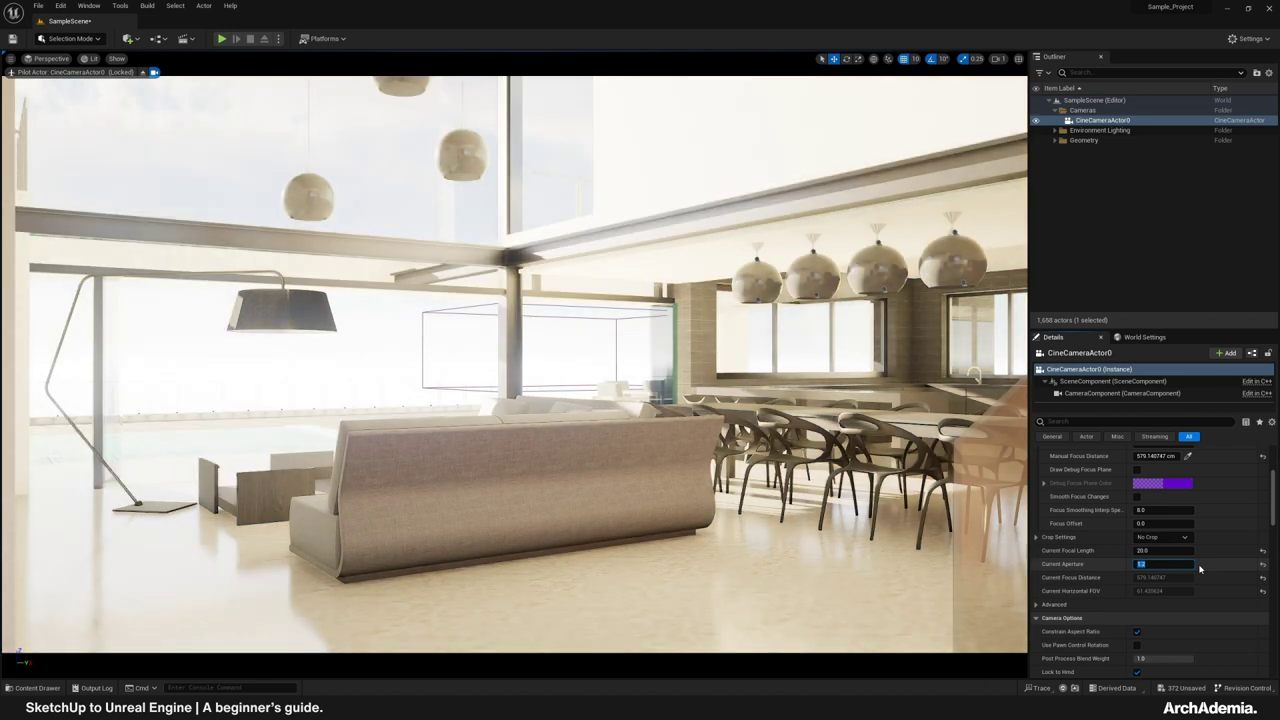
Set the manual focus distance by sampling a dining chair in the scene with the focus picker.
scroll(1212, 495, "up", 1)
scroll(1210, 497, "up", 1)
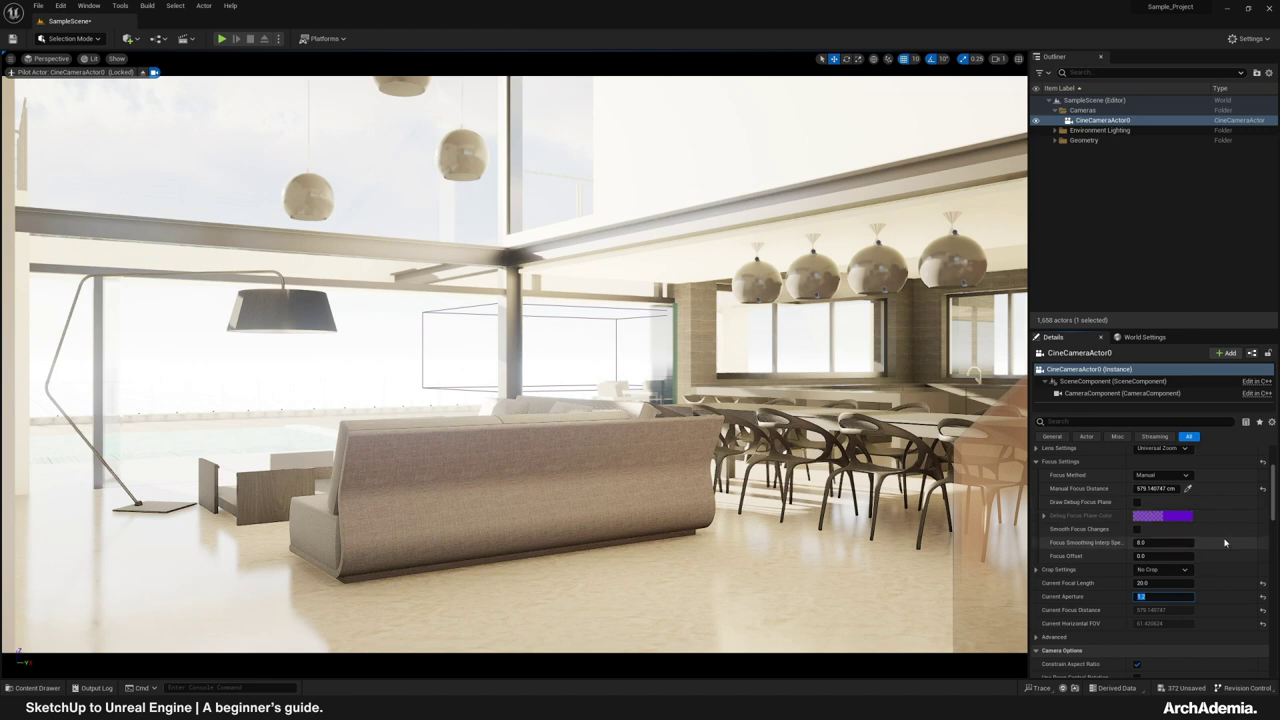
left_click(1188, 489)
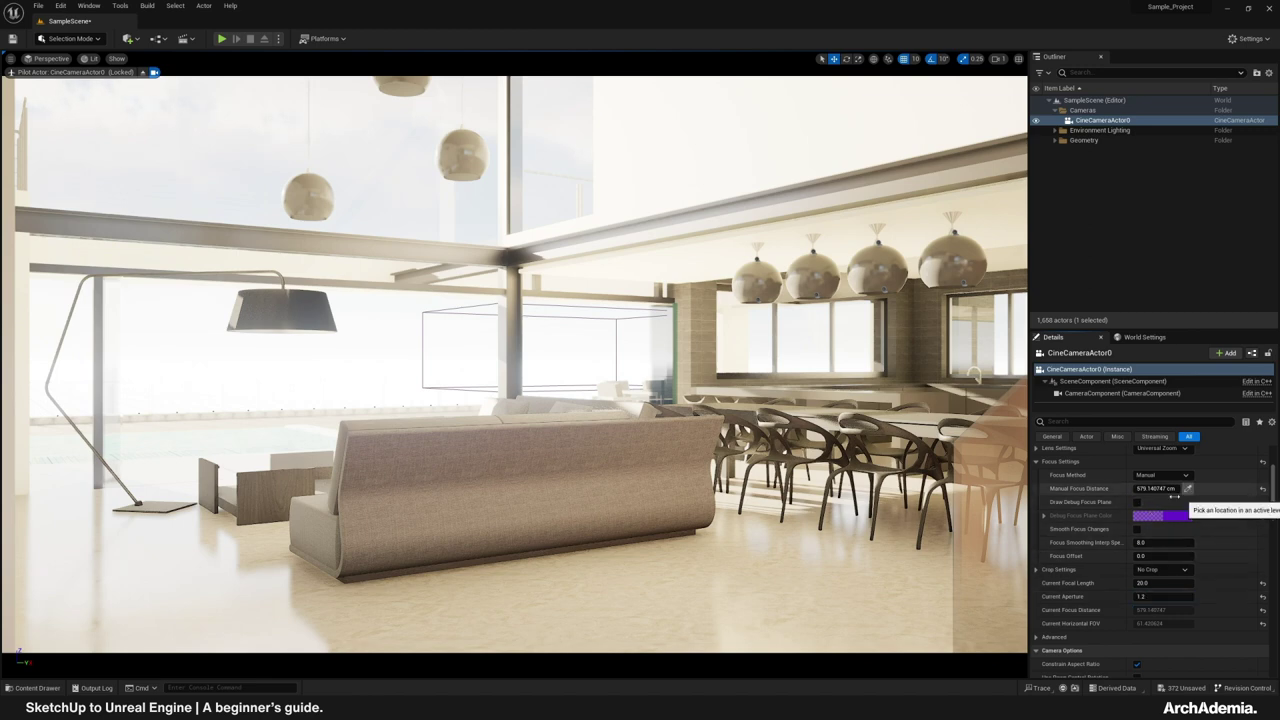
left_click(975, 487)
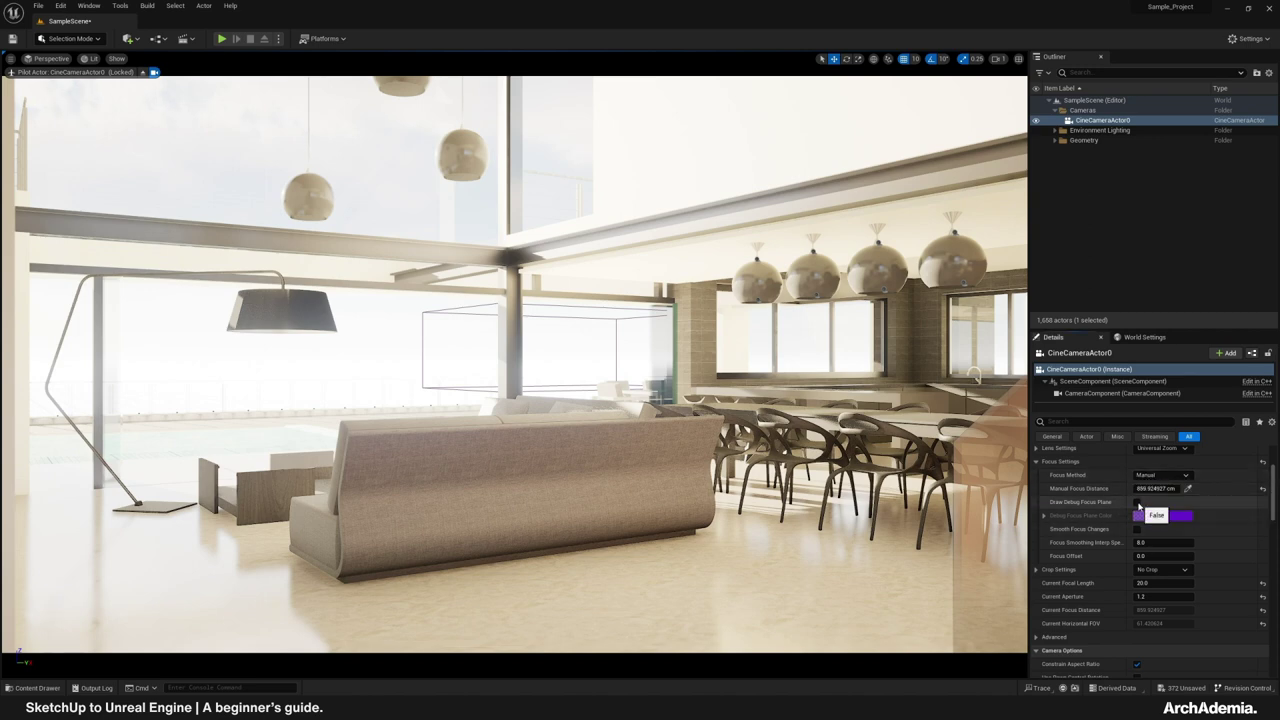
Reduce the manual focus distance to about 191 cm with the debug focus plane shown temporarily.
left_click(1138, 503)
mouse_move(1162, 490)
left_mouse_down()
mouse_move(1105, 490)
mouse_move(1180, 490)
mouse_move(1110, 490)
mouse_move(1158, 489)
left_mouse_up()
left_click(1137, 503)
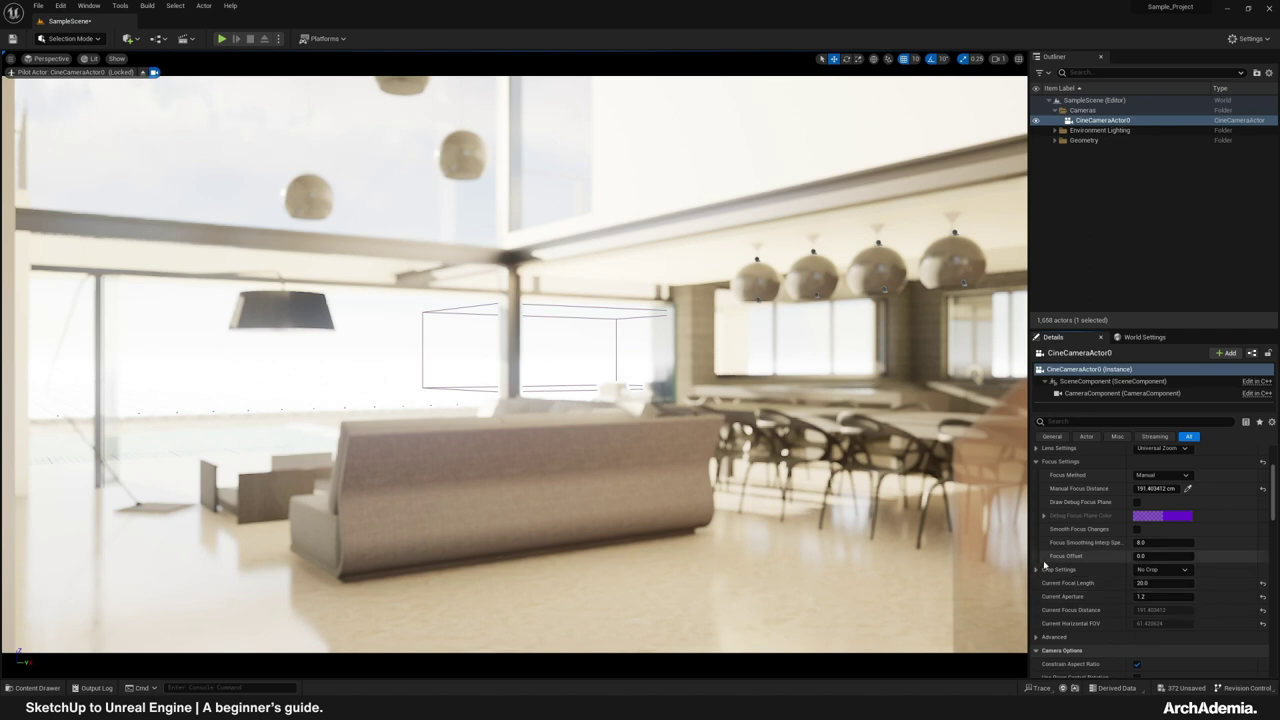
Compare current aperture values of 2 and 3 on the camera and settle on 2.
left_click(1165, 597)
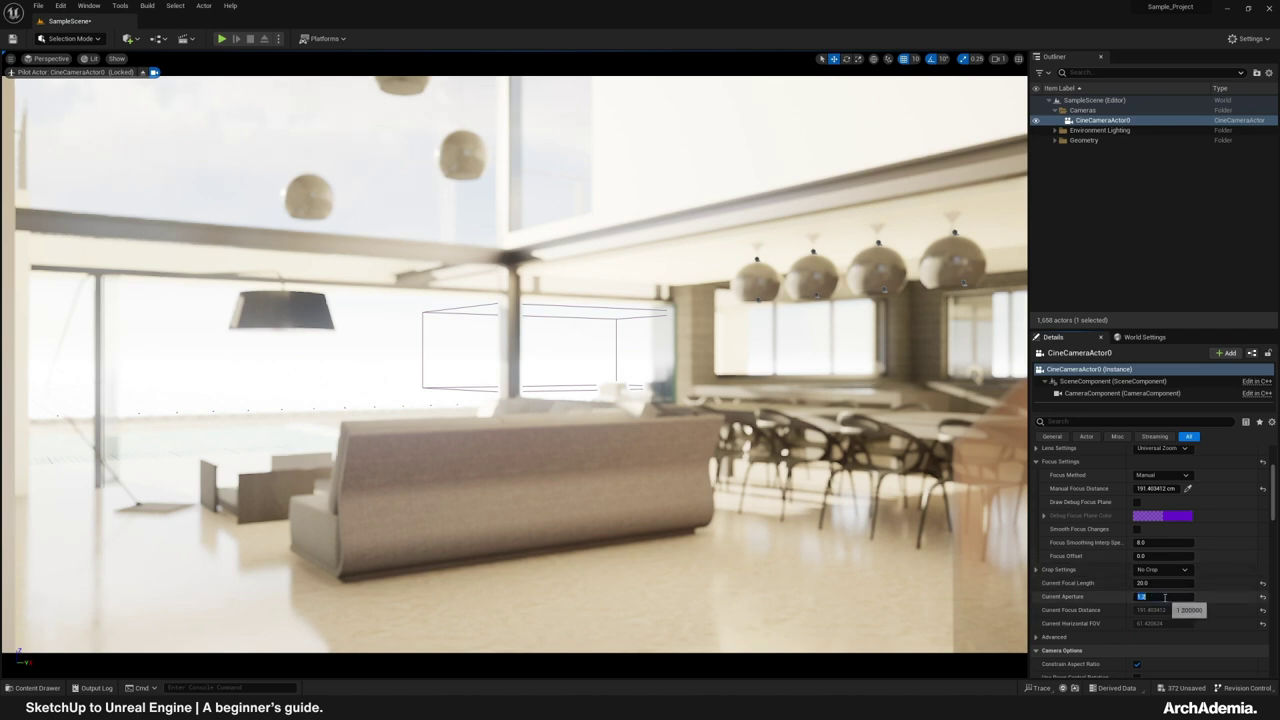
type("2")
key("Return")
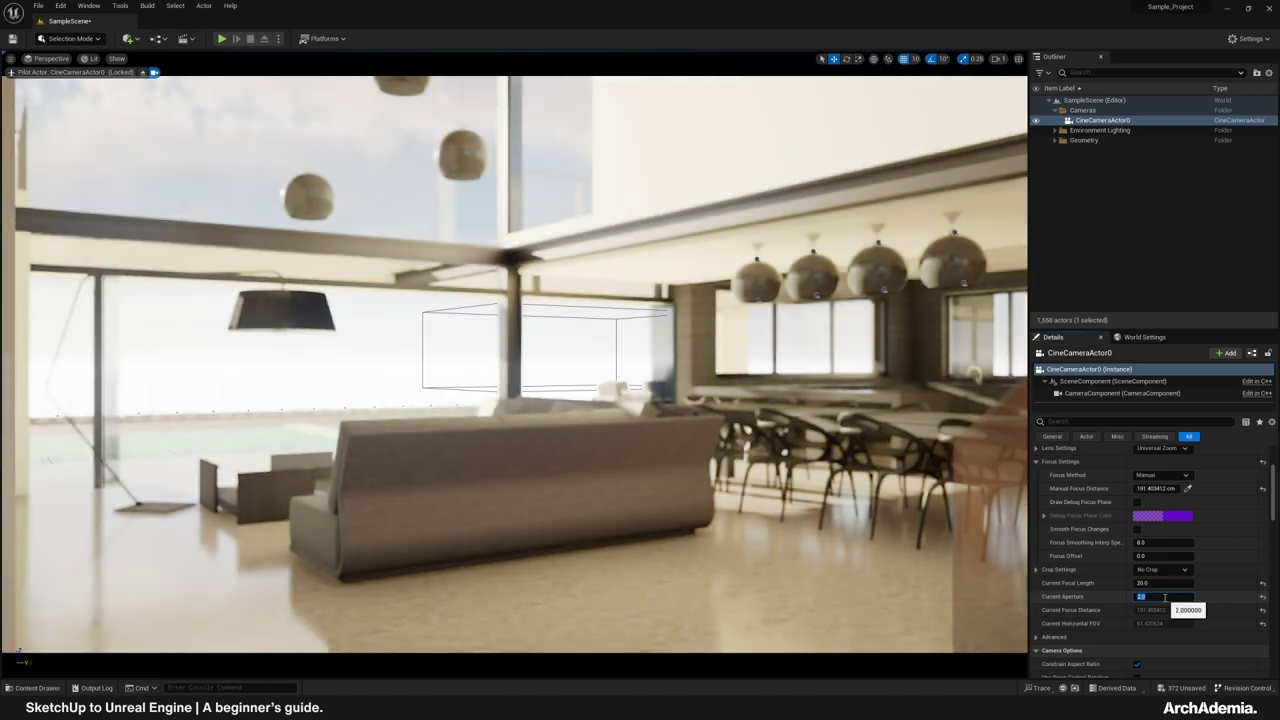
type("3")
key("Return")
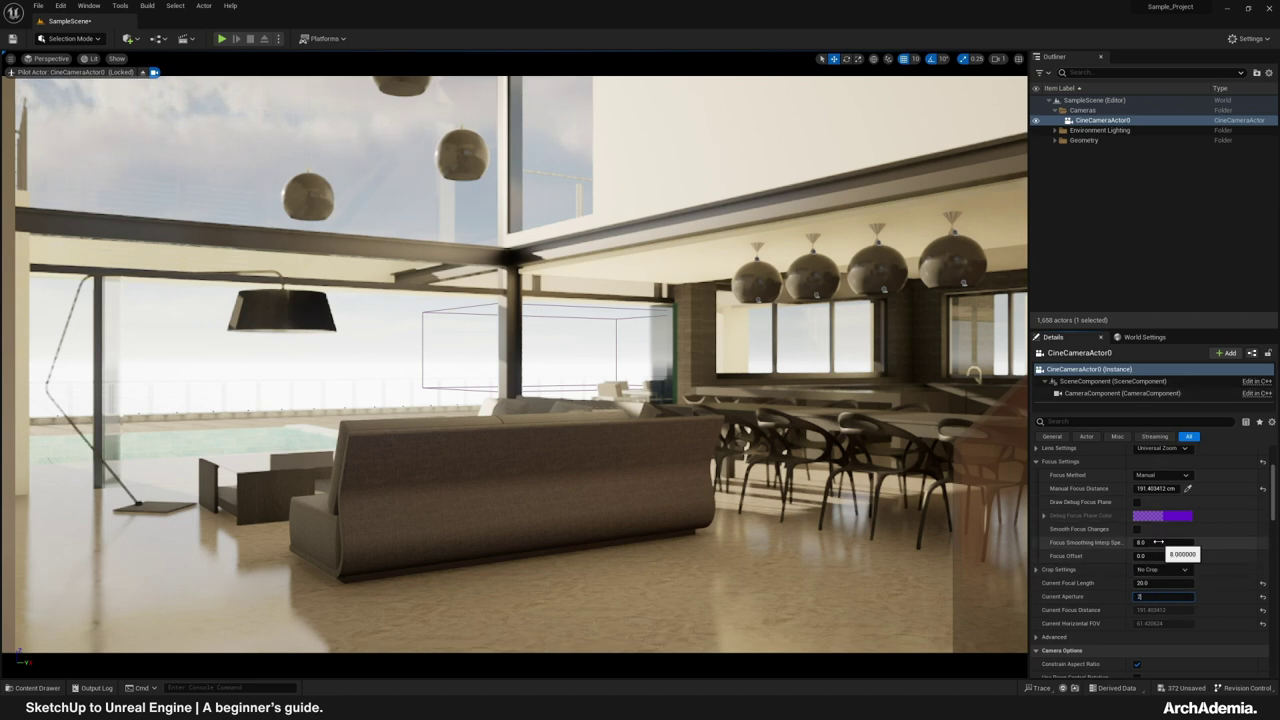
type("2")
key("Return")
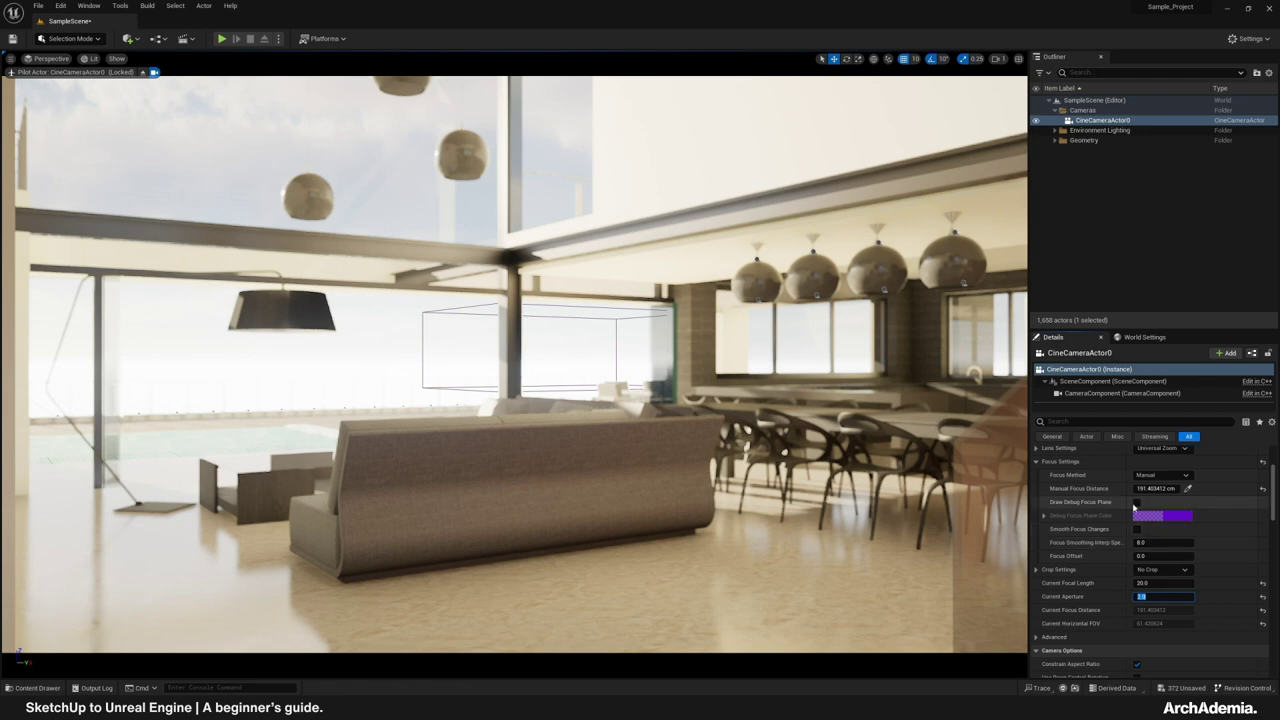
Increase the manual focus distance to about 888.7 cm with the debug focus plane shown temporarily.
left_click(1137, 502)
mouse_move(1156, 489)
left_mouse_down()
mouse_move(1140, 488)
mouse_move(1178, 488)
mouse_move(1167, 488)
left_mouse_up()
left_click(1137, 502)
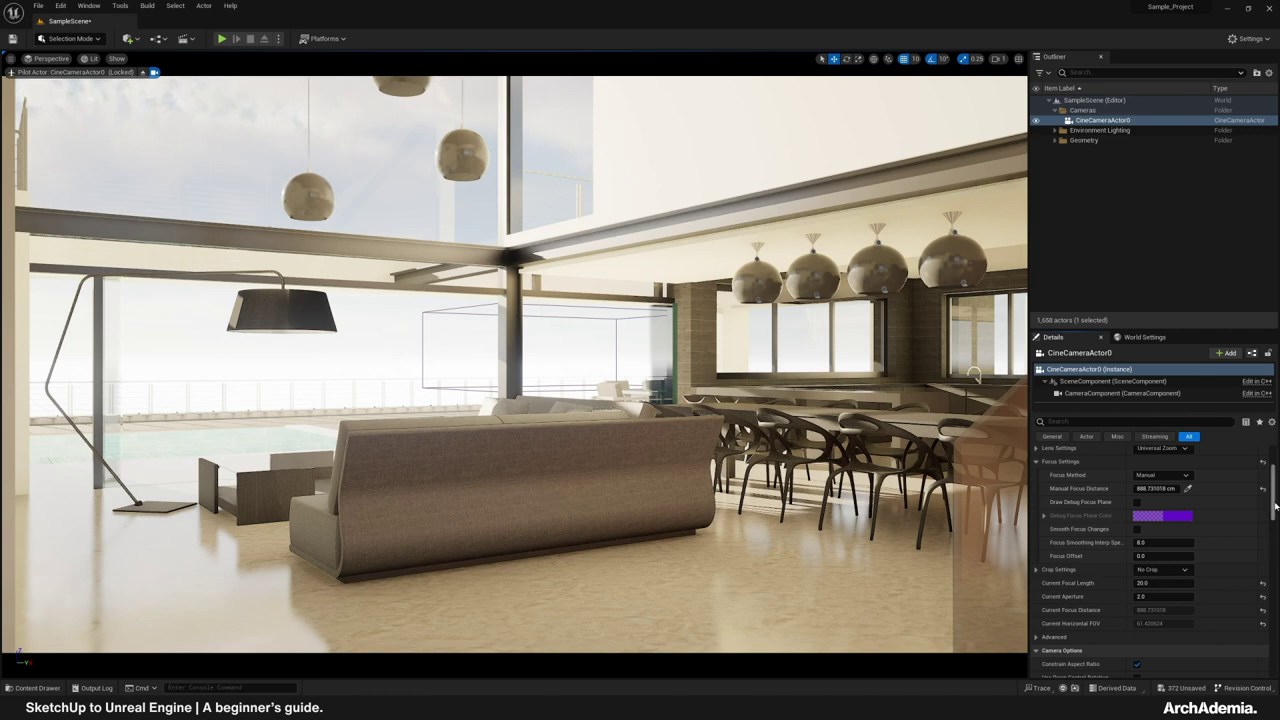
scroll(1232, 486, "up", 3)
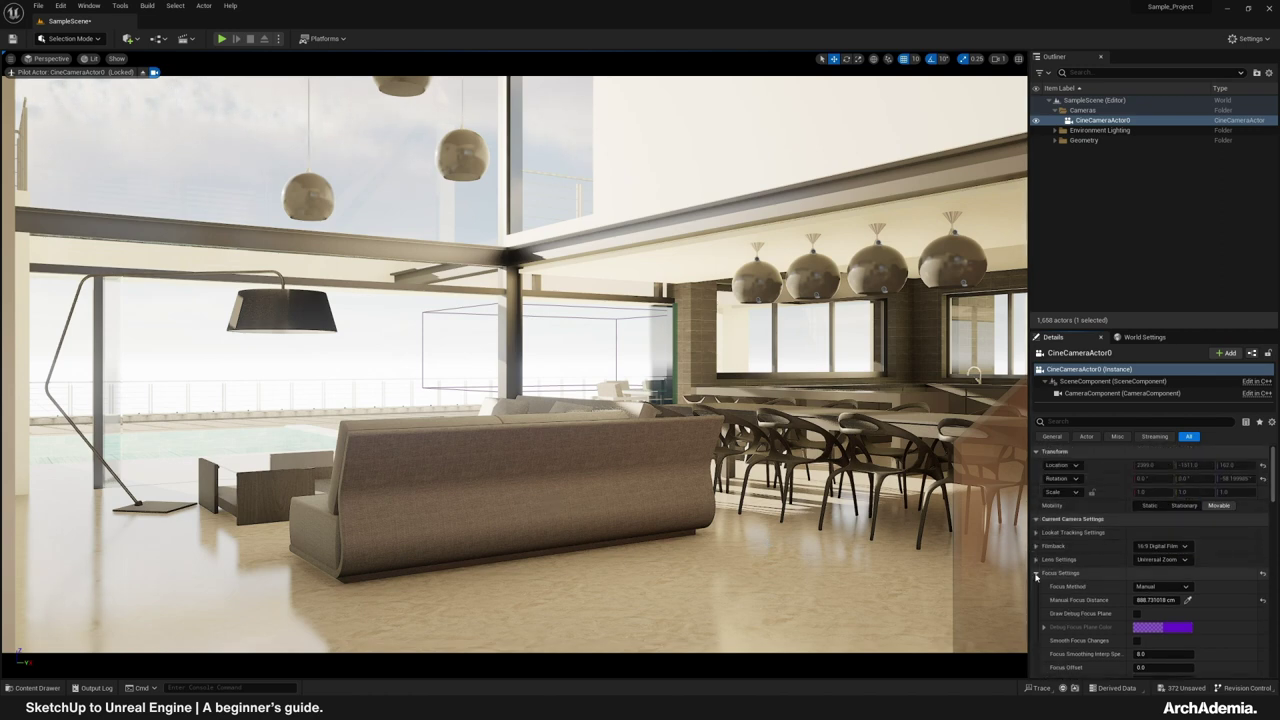
Enable the CineCameraActor0 overrides for exposure metering mode and exposure compensation, and set the metering mode to Manual.
left_click(1036, 573)
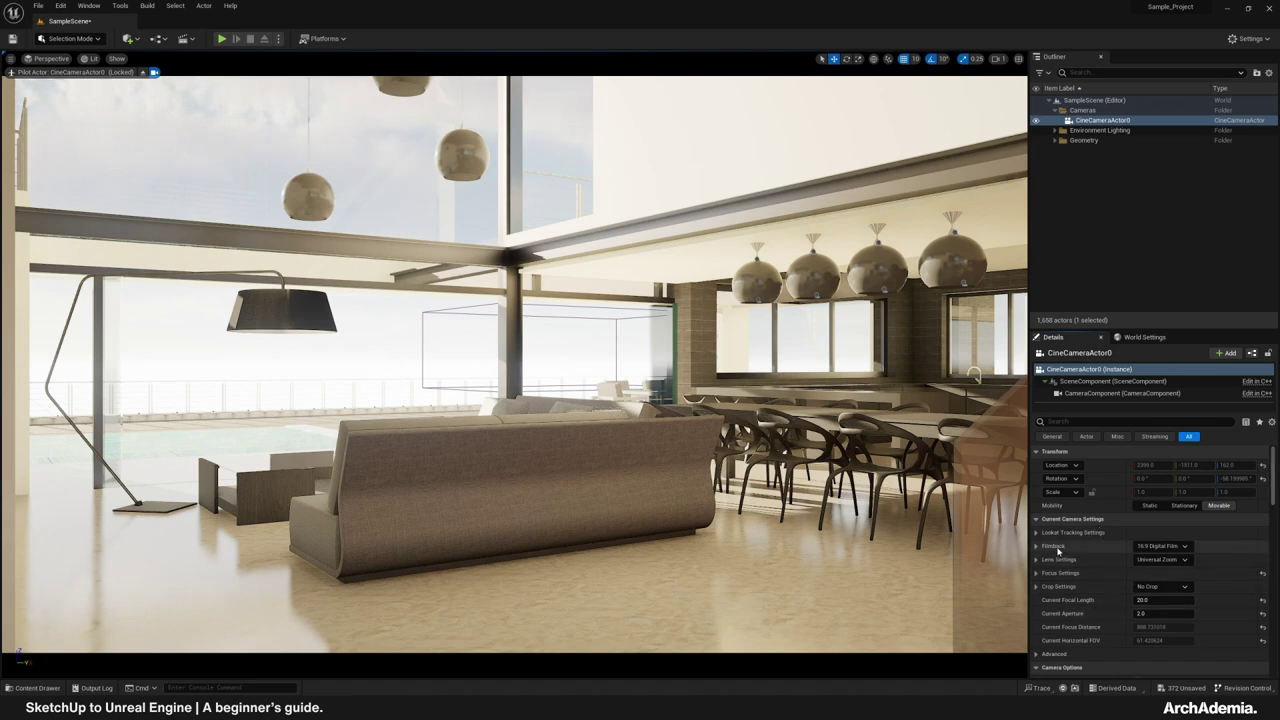
left_click(1036, 451)
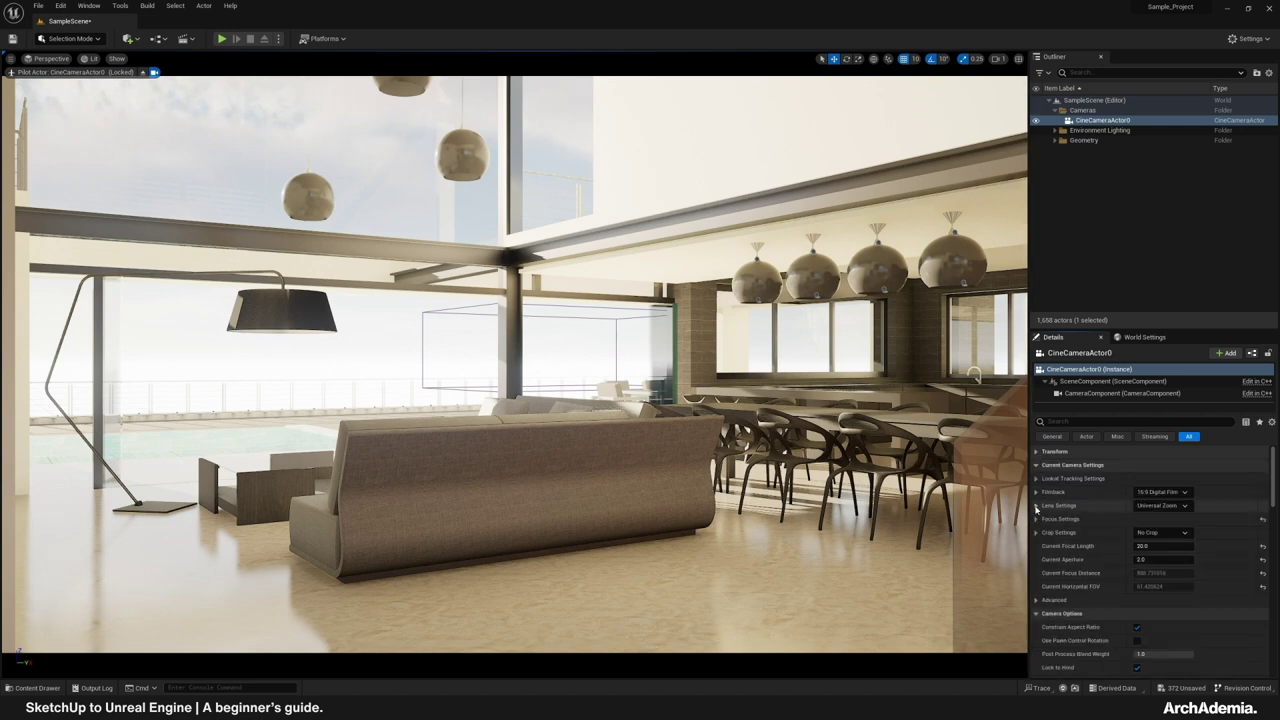
scroll(1067, 598, "down", 3)
scroll(1067, 598, "down", 8)
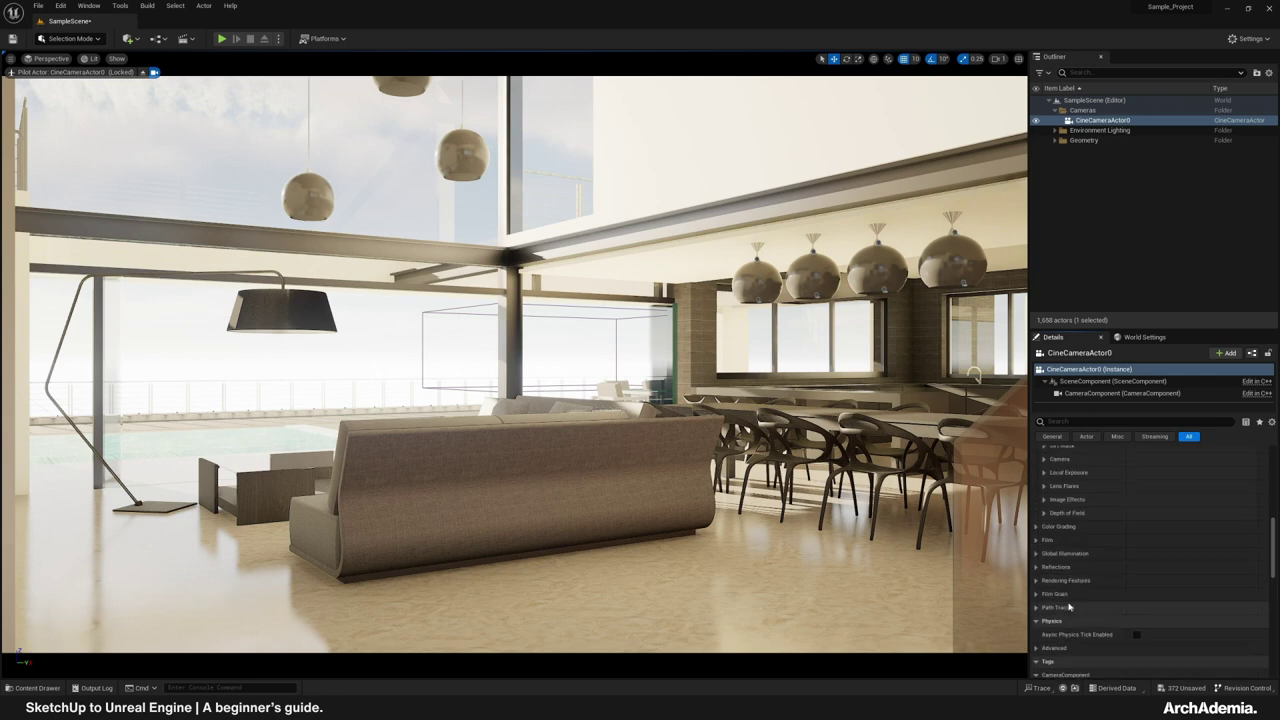
left_click(1044, 530)
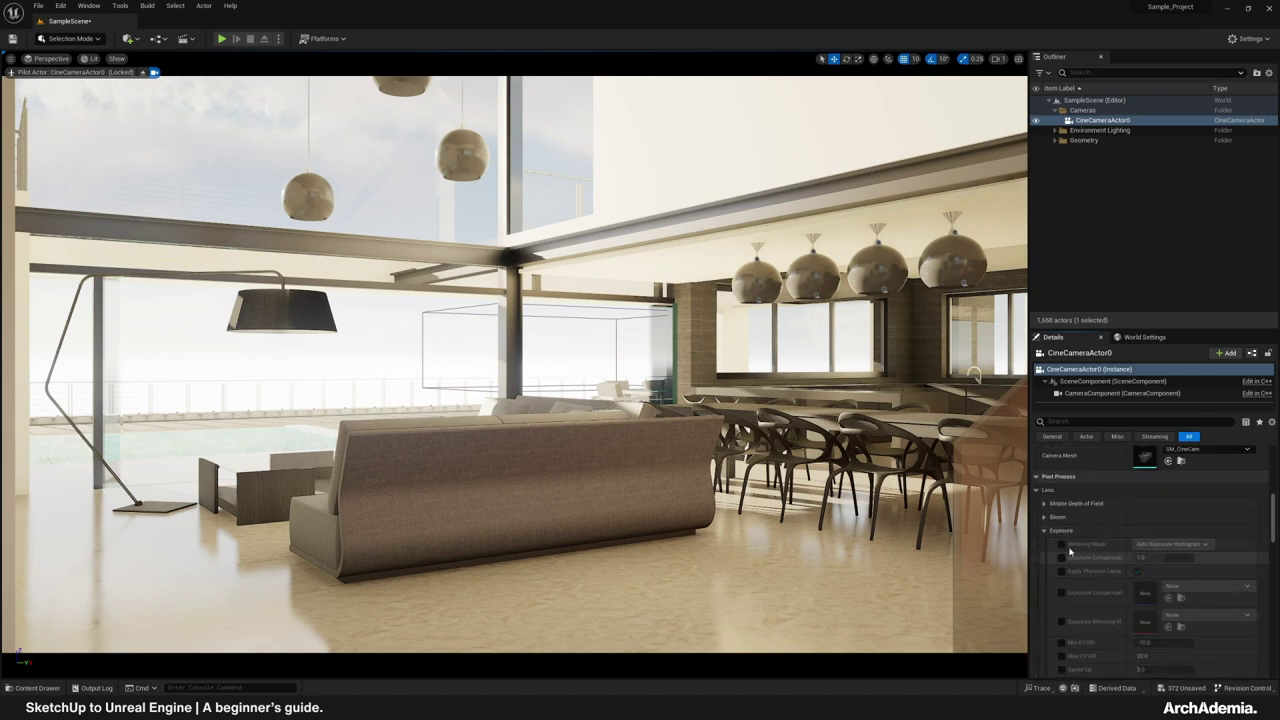
left_click(1061, 543)
left_click(1062, 557)
left_click(1170, 543)
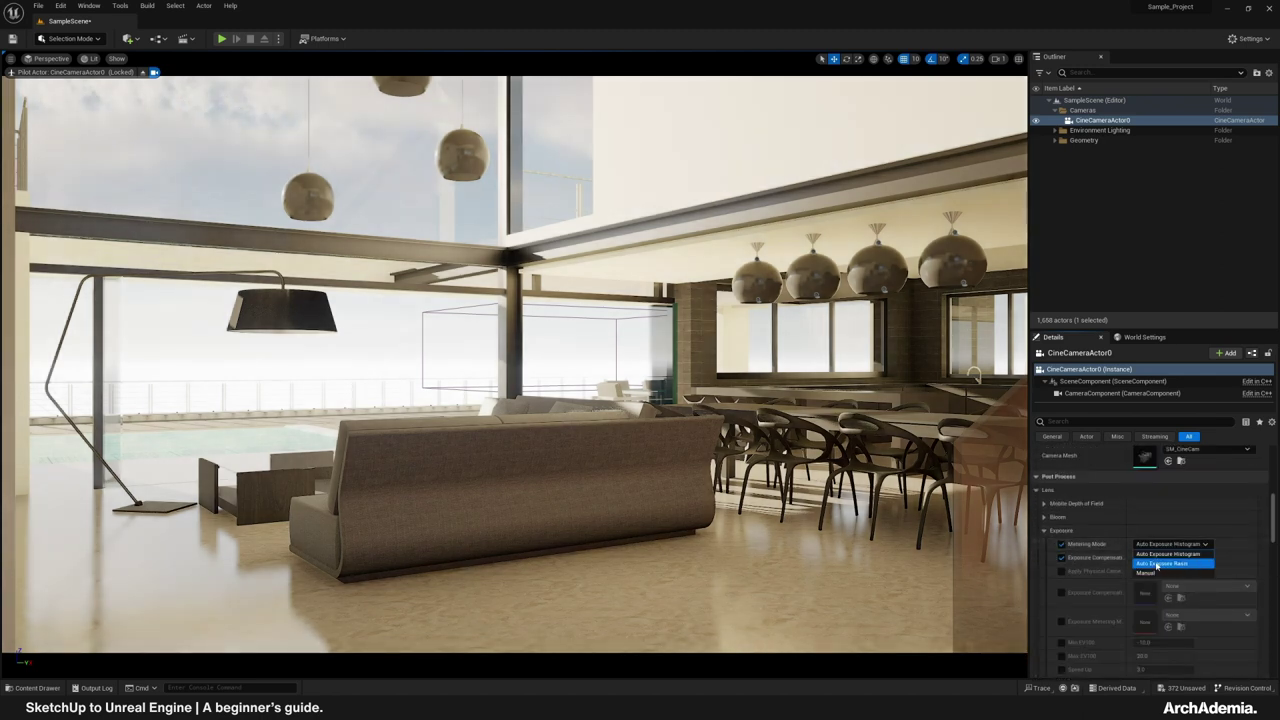
left_click(1160, 580)
Try exposure compensation values of 10 and 12 on the camera and settle on 11.
left_click(1155, 558)
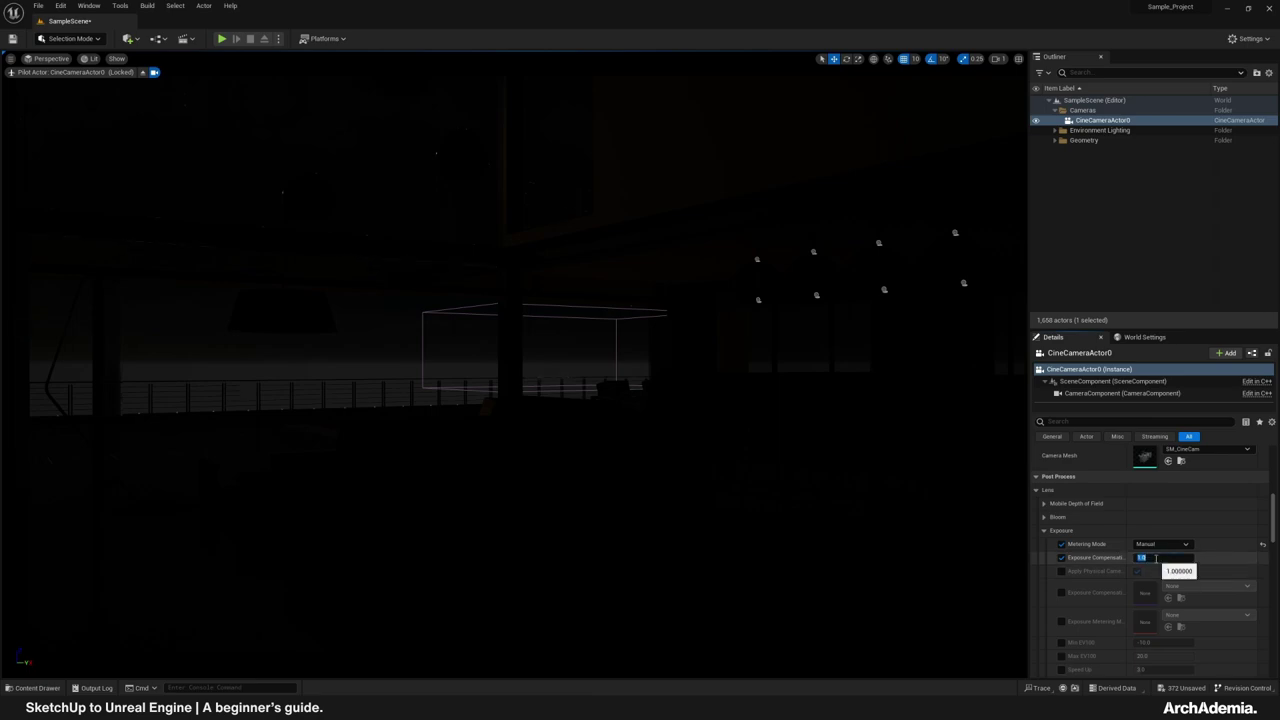
type("10")
key("Return")
type("12")
key("Return")
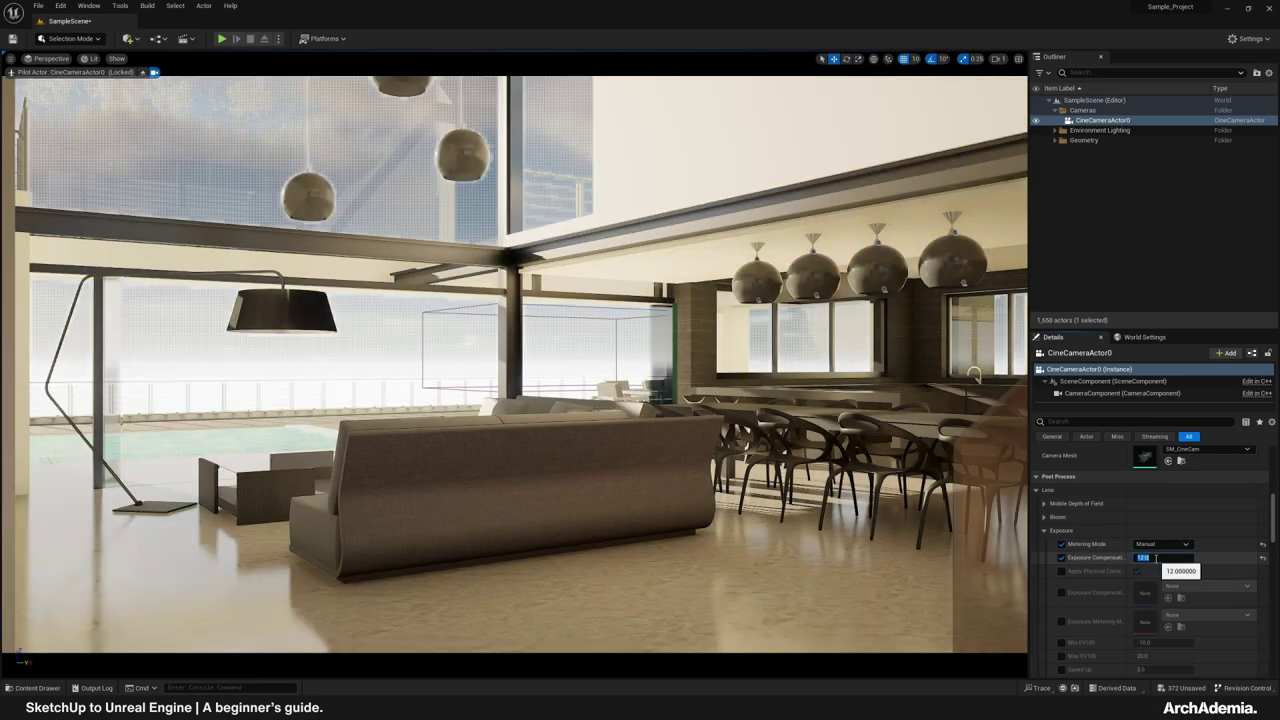
type("11")
key("Return")
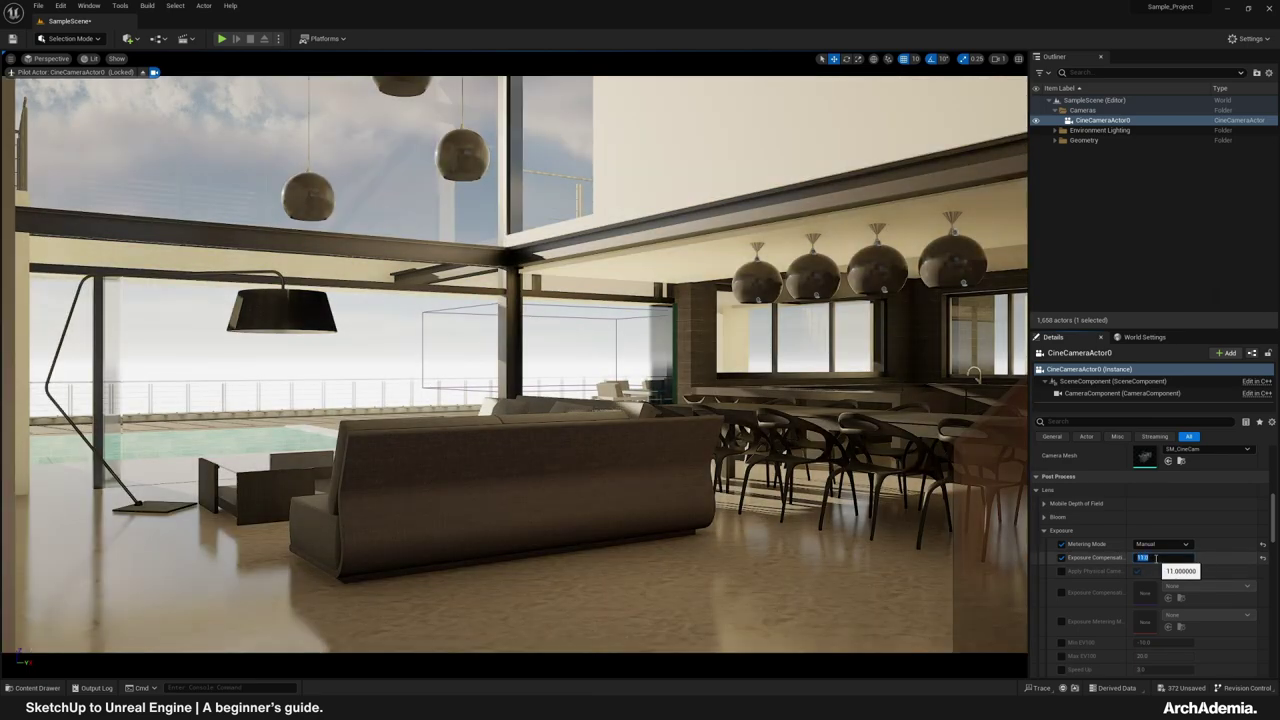
Set the camera's current aperture to 1.2.
scroll(1100, 572, "down", 10)
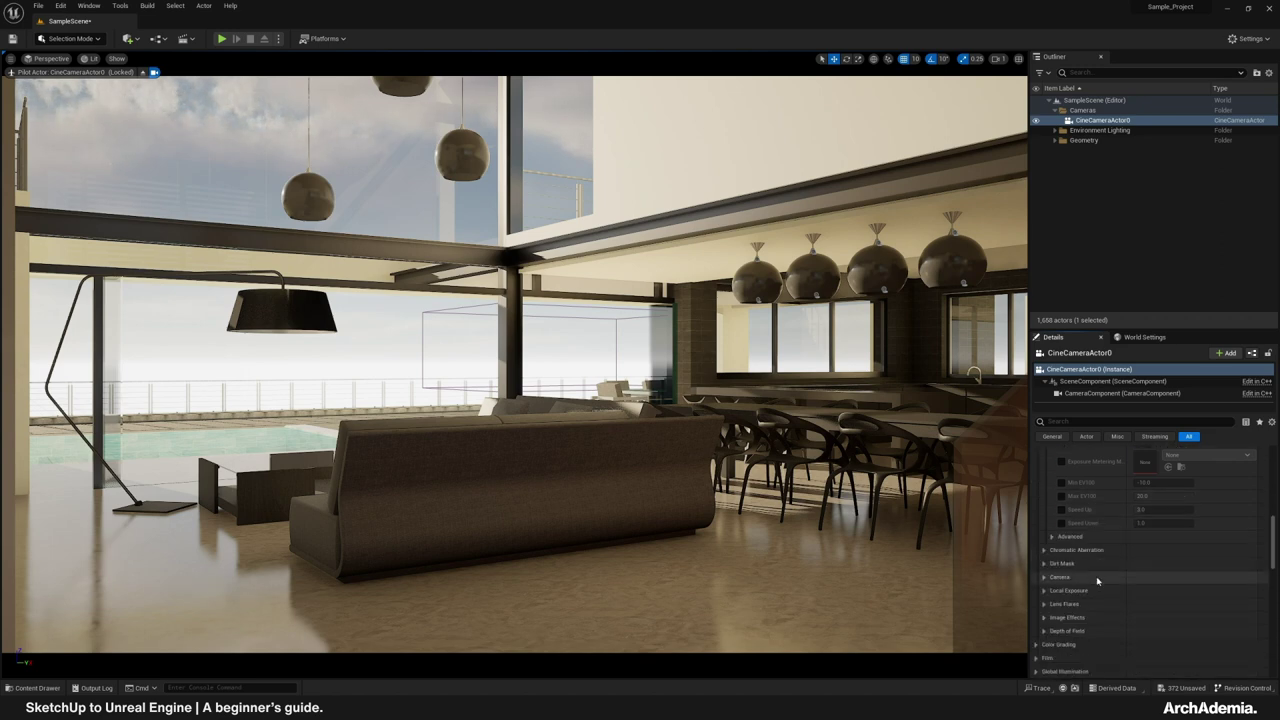
scroll(1097, 576, "up", 10)
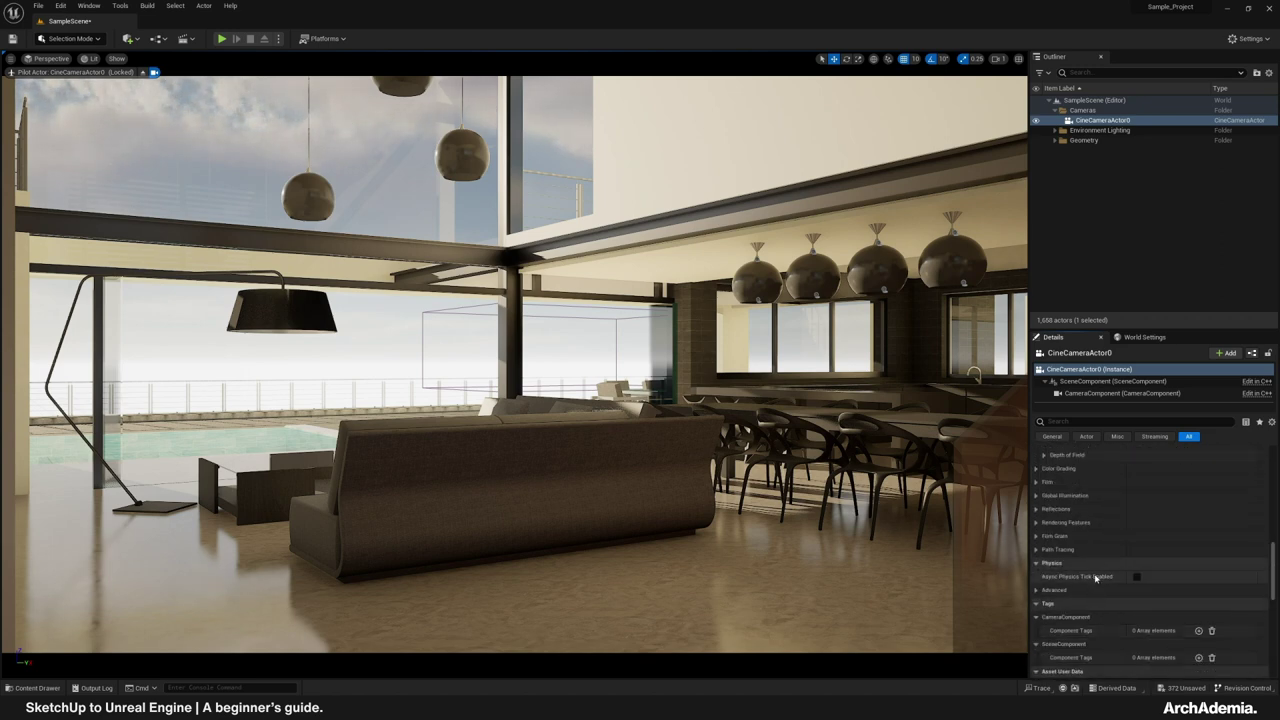
scroll(1095, 578, "up", 3)
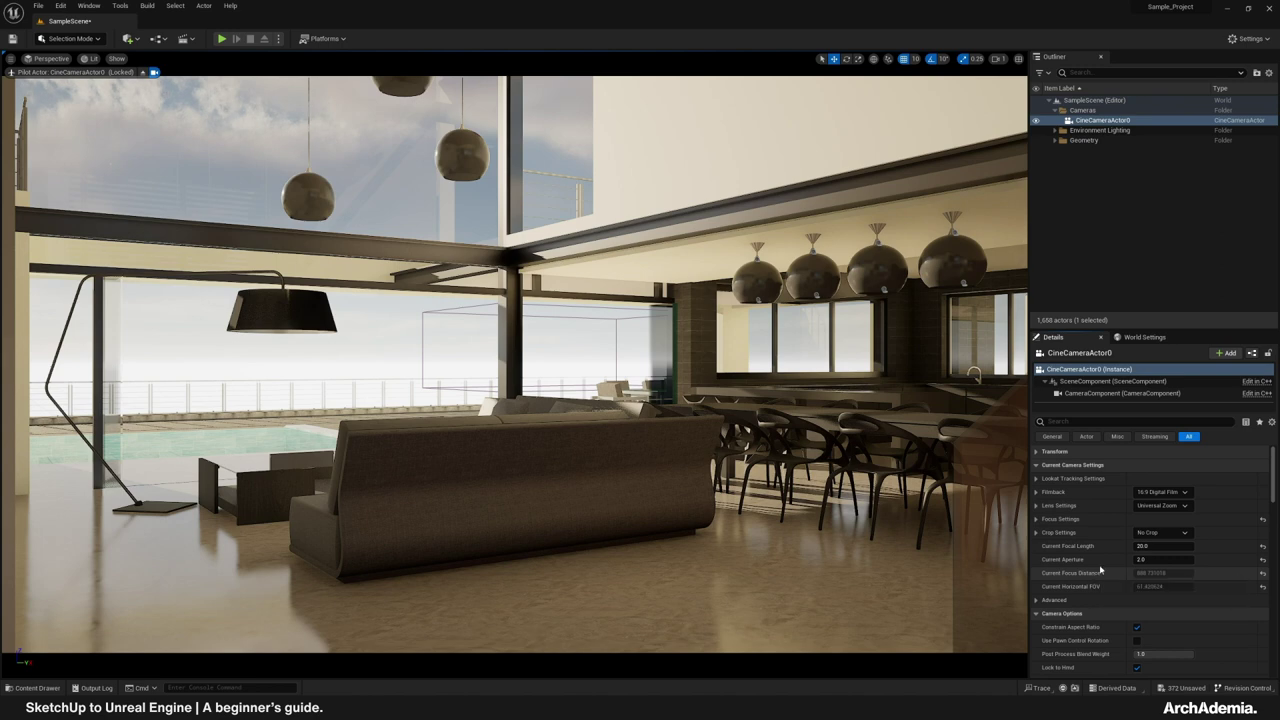
left_click(1152, 559)
type("1.2")
key("Return")
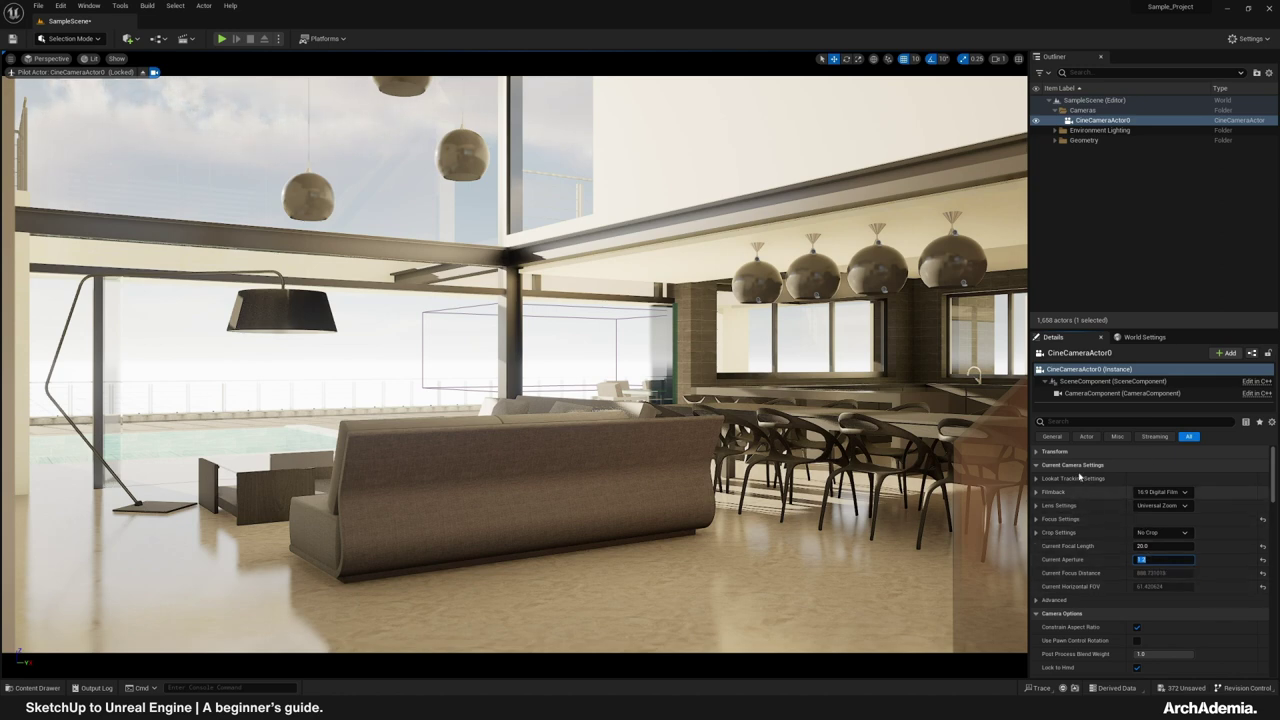
Adjust the film settings of the PostProcessVolume to a slope of 0.992 and a toe of 0.882.
left_click(1120, 180)
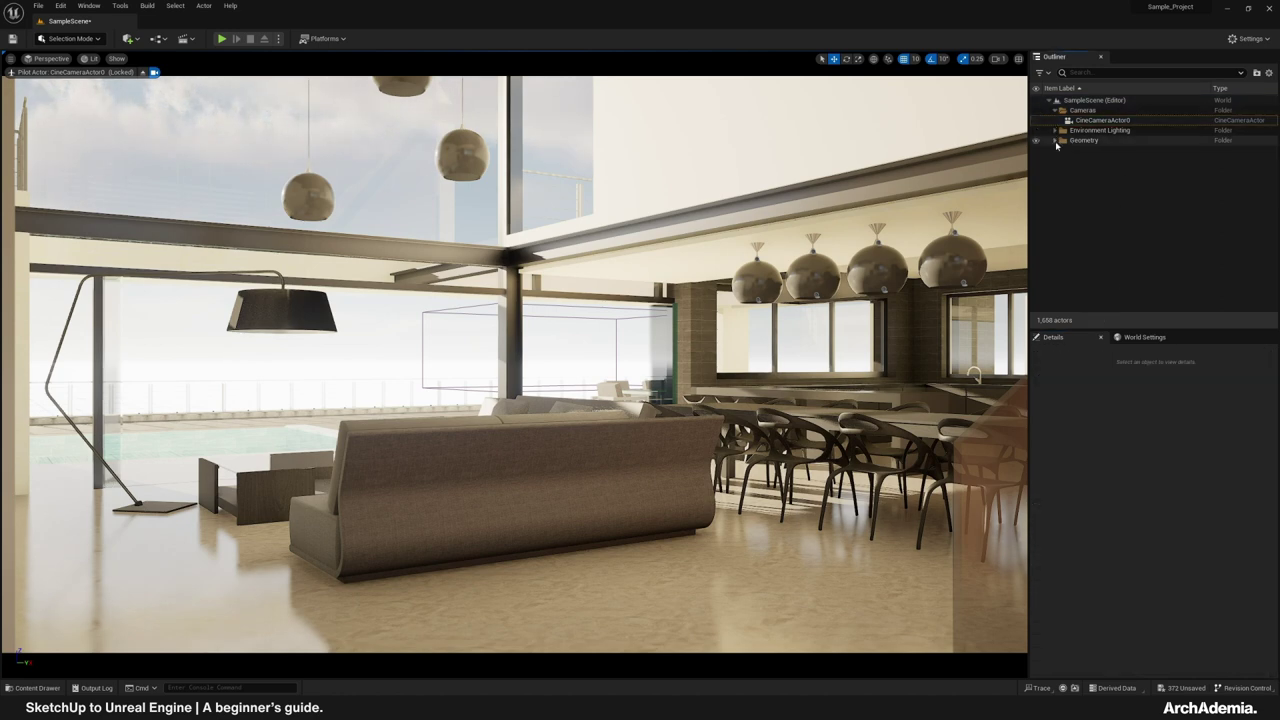
left_click(1055, 130)
left_click(1082, 162)
scroll(1110, 579, "down", 10)
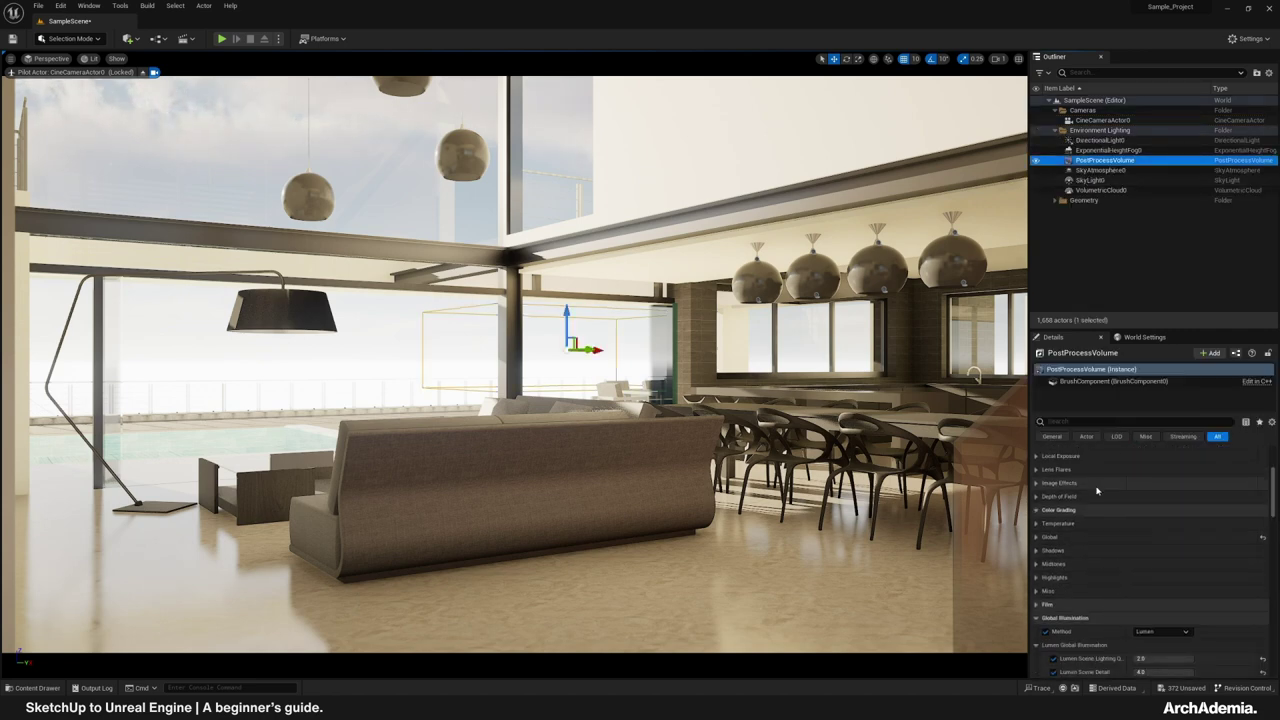
scroll(1068, 553, "down", 2)
left_click(1038, 541)
scroll(1040, 548, "up", 2)
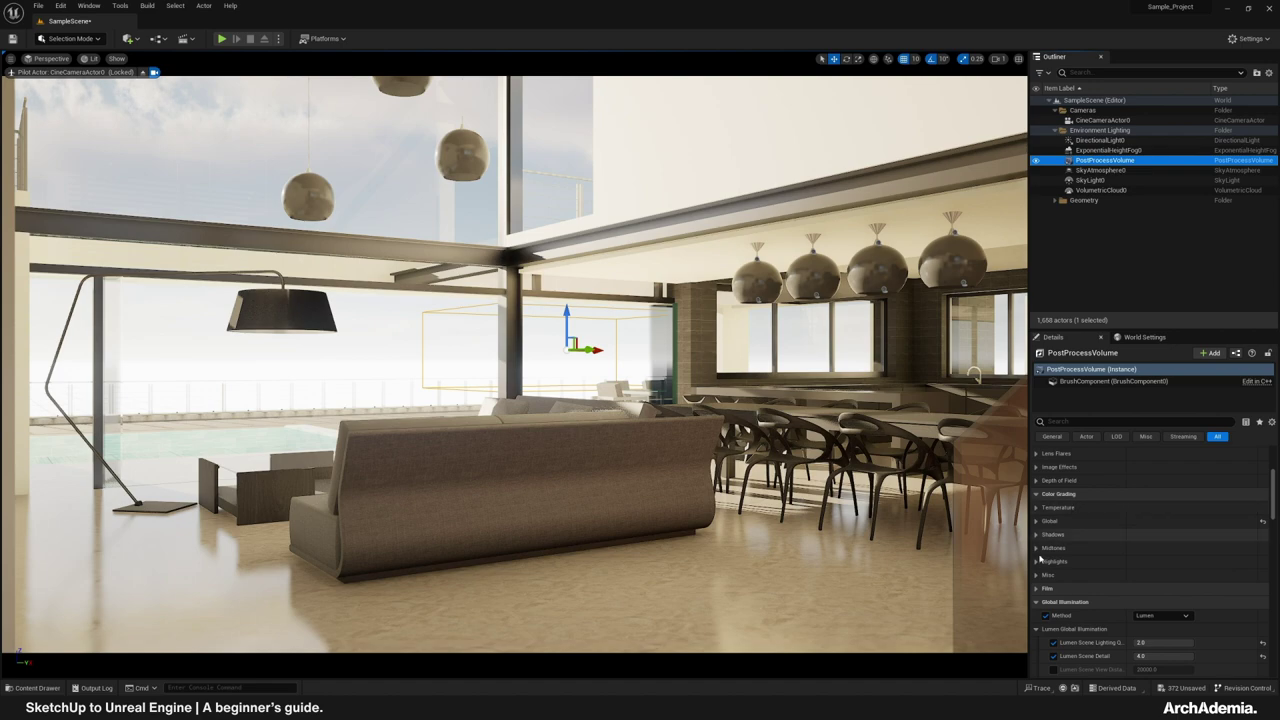
scroll(1088, 623, "down", 1)
mouse_move(1168, 586)
left_mouse_down()
mouse_move(1140, 586)
mouse_move(1190, 586)
mouse_move(1150, 599)
mouse_move(1166, 599)
left_mouse_up()
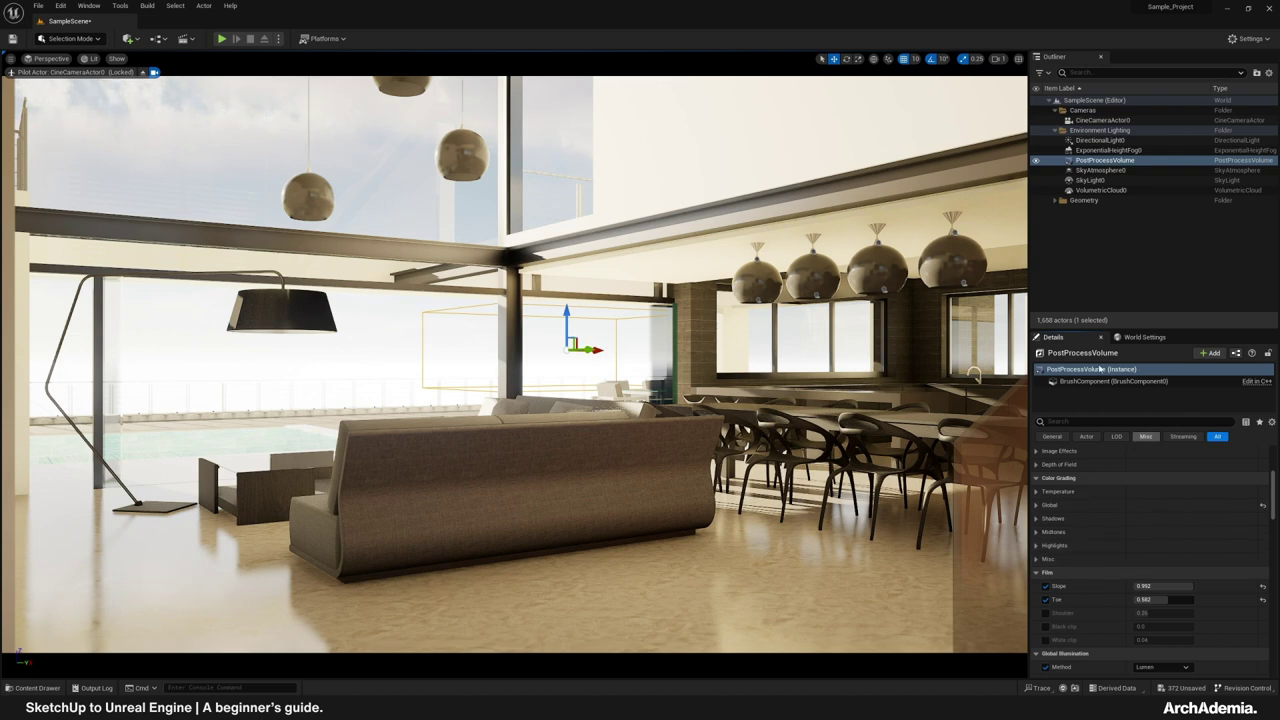
Collapse the scene folders, check the Megascans Trees download in the Epic Games Launcher vault, and return to Unreal Editor.
left_click(1056, 111)
left_click(1056, 120)
key("Escape")
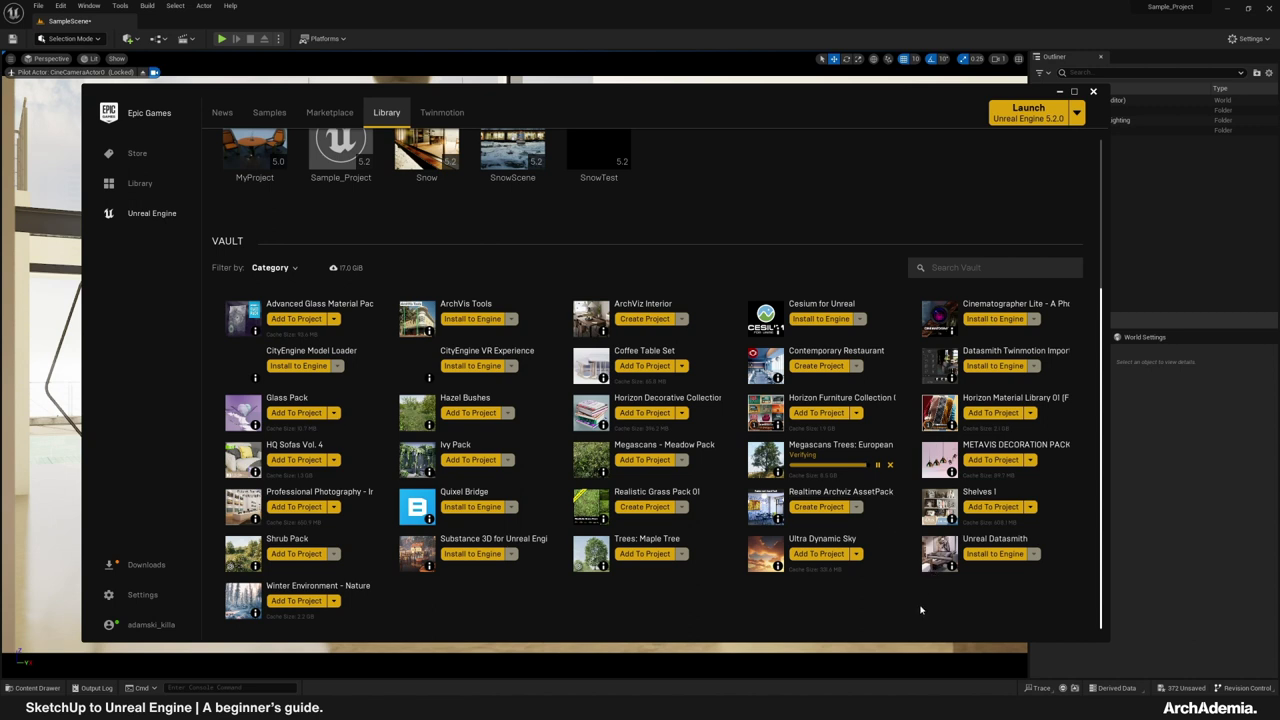
left_click_drag(568, 93, 564, 94)
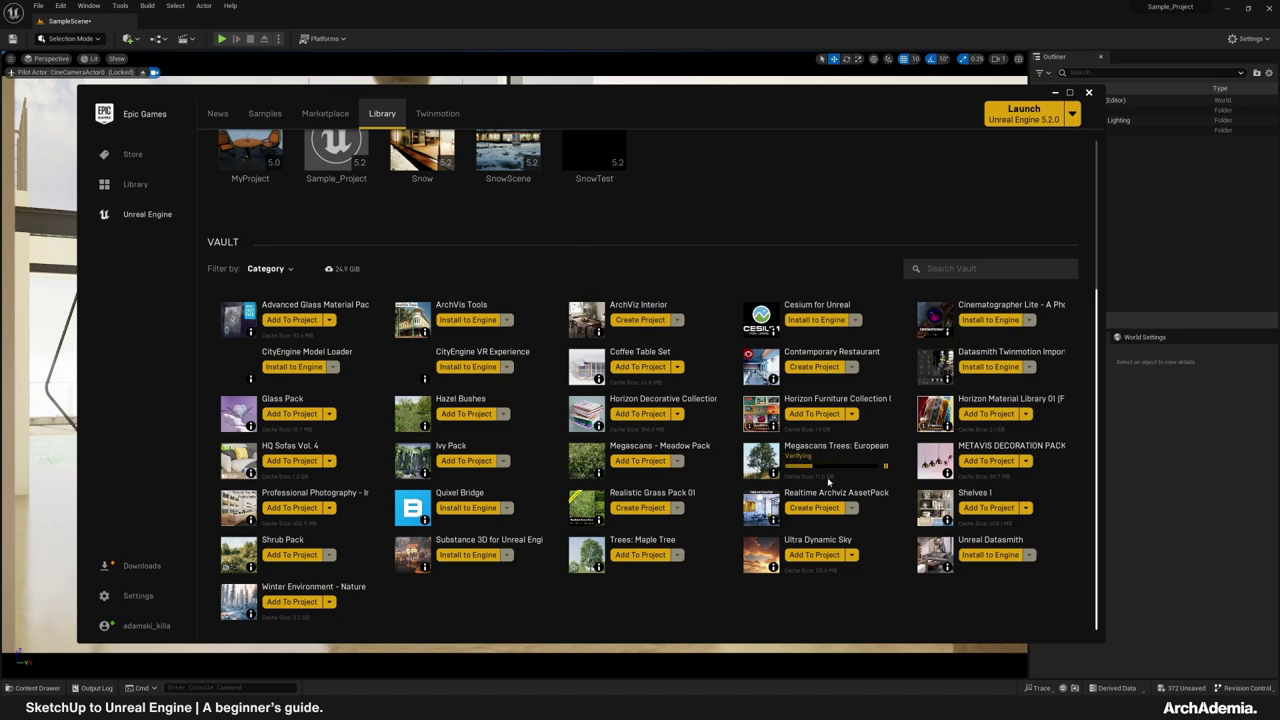
left_click(753, 32)
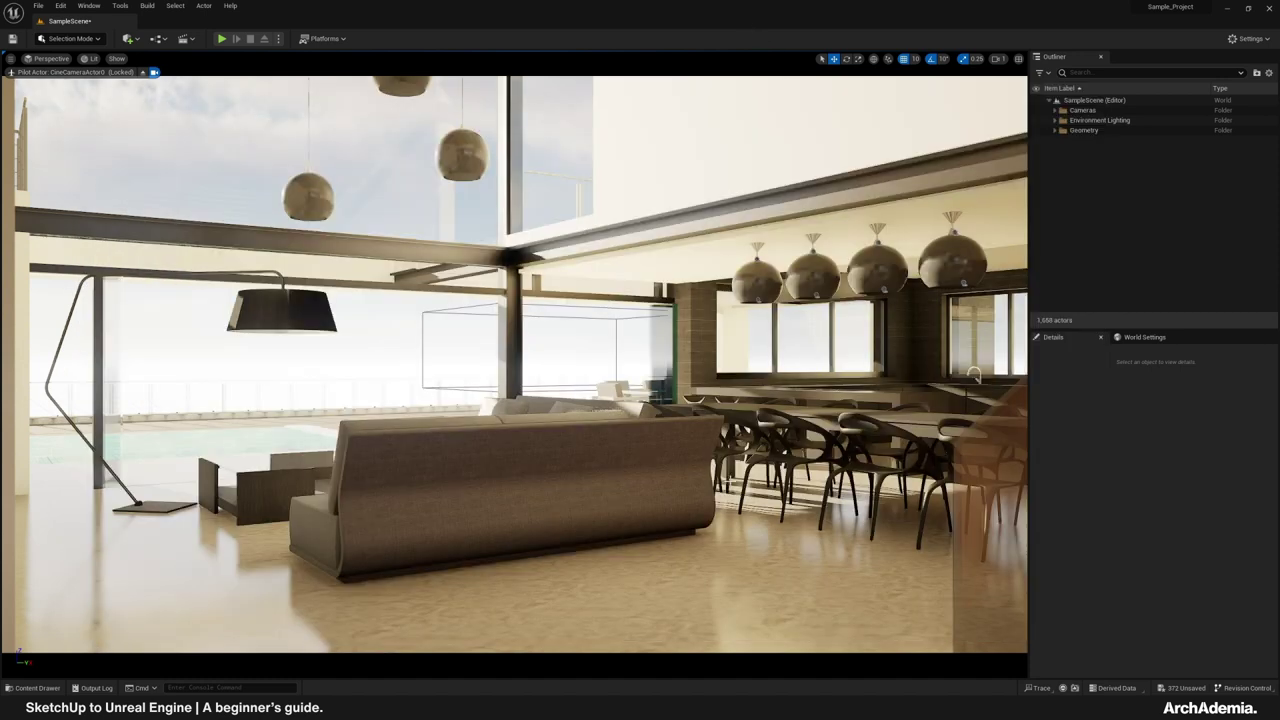
Select CineCameraActor0 in the Cameras folder and stop piloting it.
left_click(1055, 110)
left_click(1100, 120)
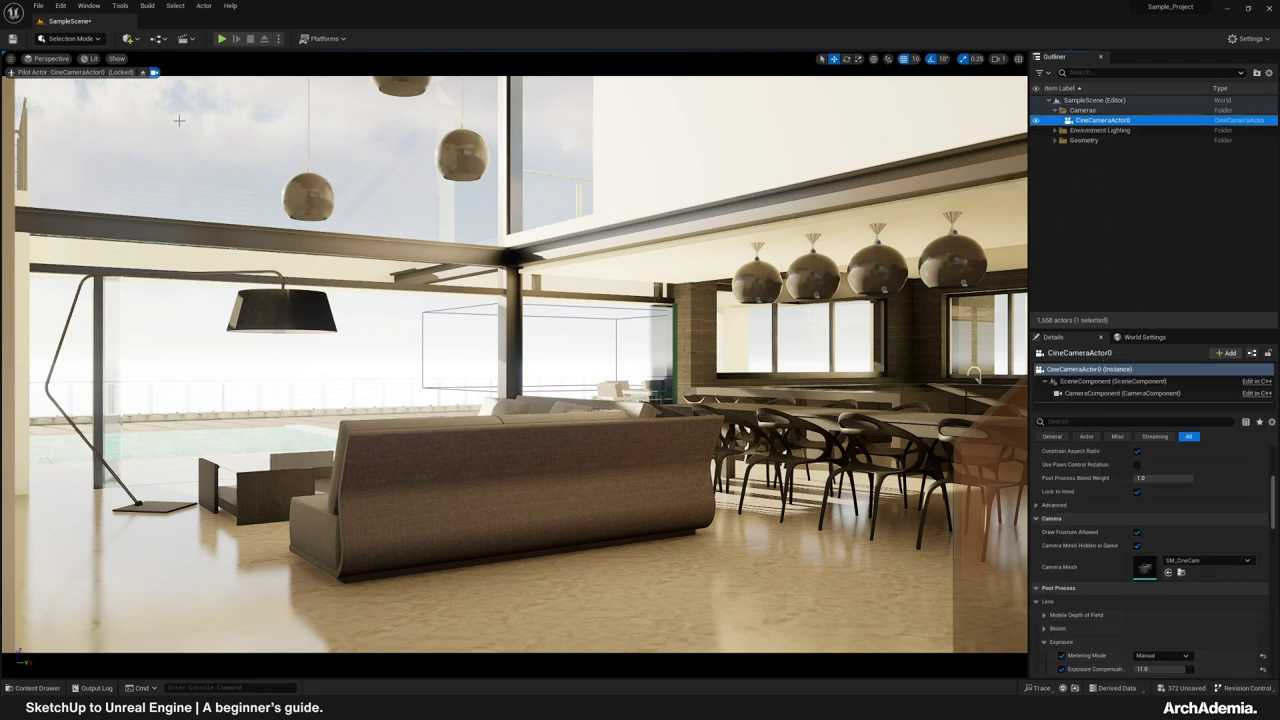
left_click(143, 74)
Apply a water material from the Starter Content materials to the surface of the large pool outside the house.
scroll(463, 452, "up", 8)
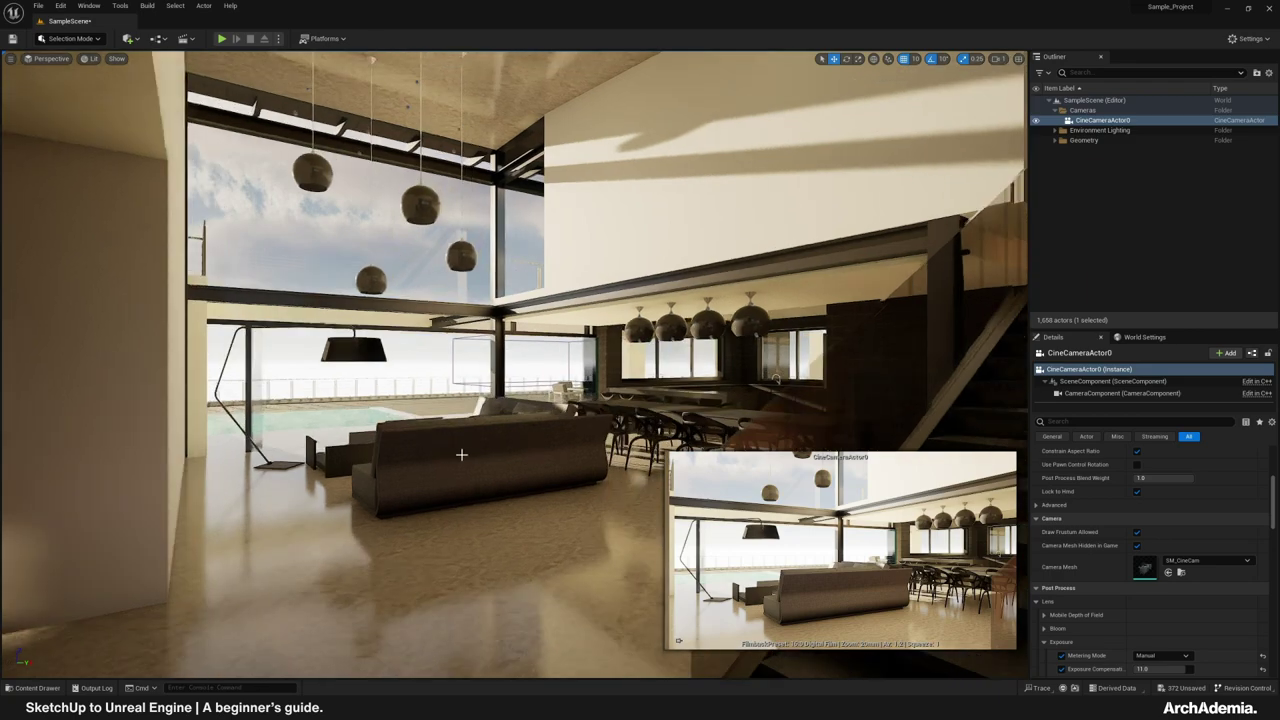
key("w")
right_click_drag(459, 456, 225, 497)
key("s")
key("w")
left_click(245, 500)
key("a")
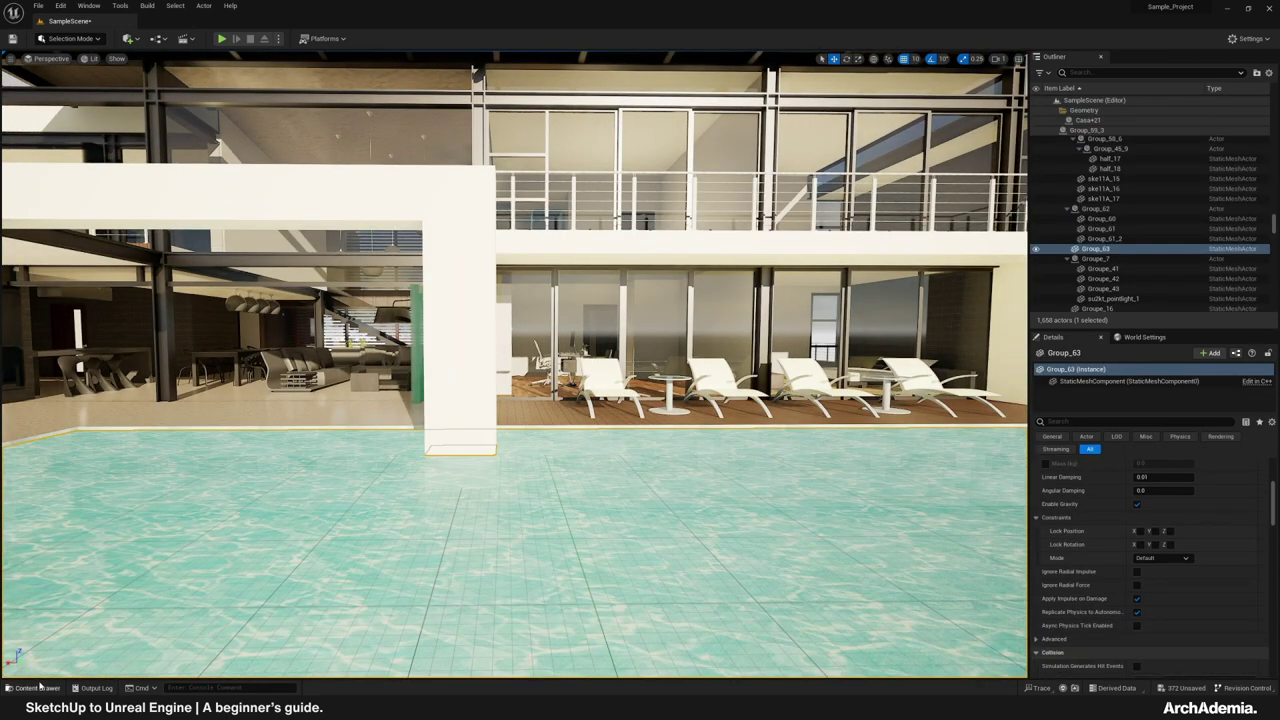
left_click(38, 687)
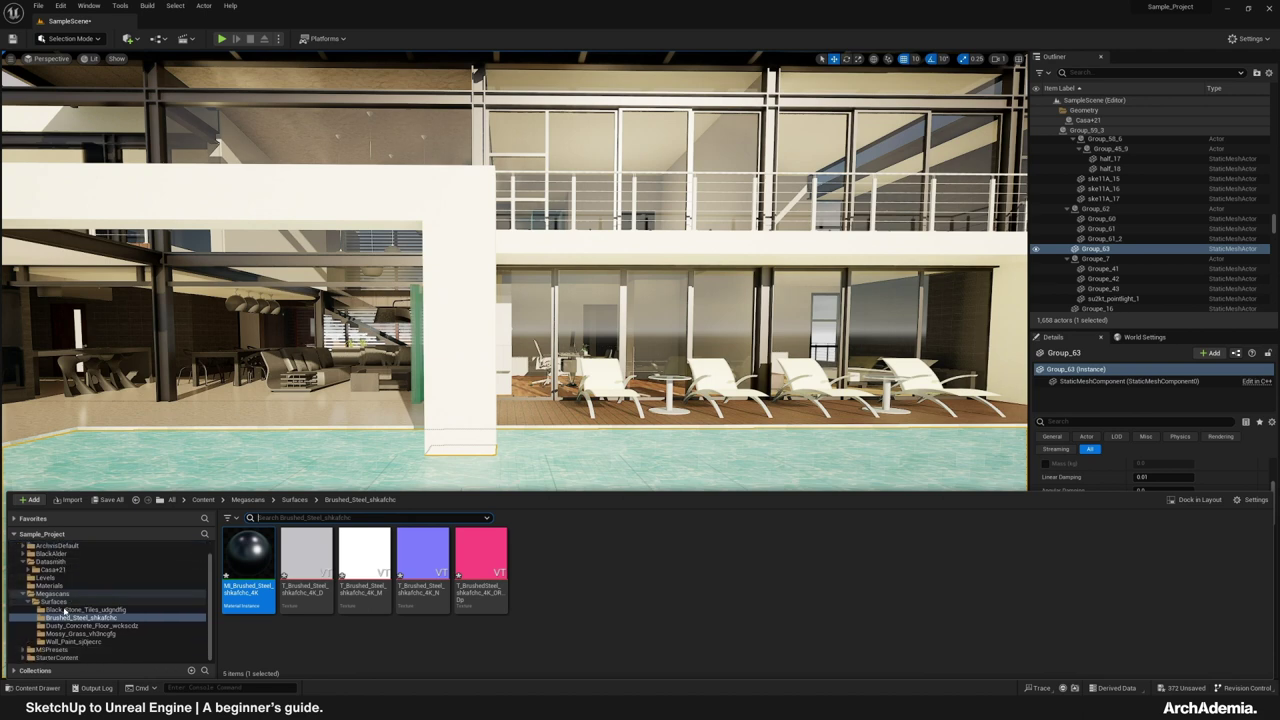
left_click(56, 658)
double_click(551, 555)
left_click_drag(276, 630, 308, 450)
middle_click_drag(308, 450, 320, 482)
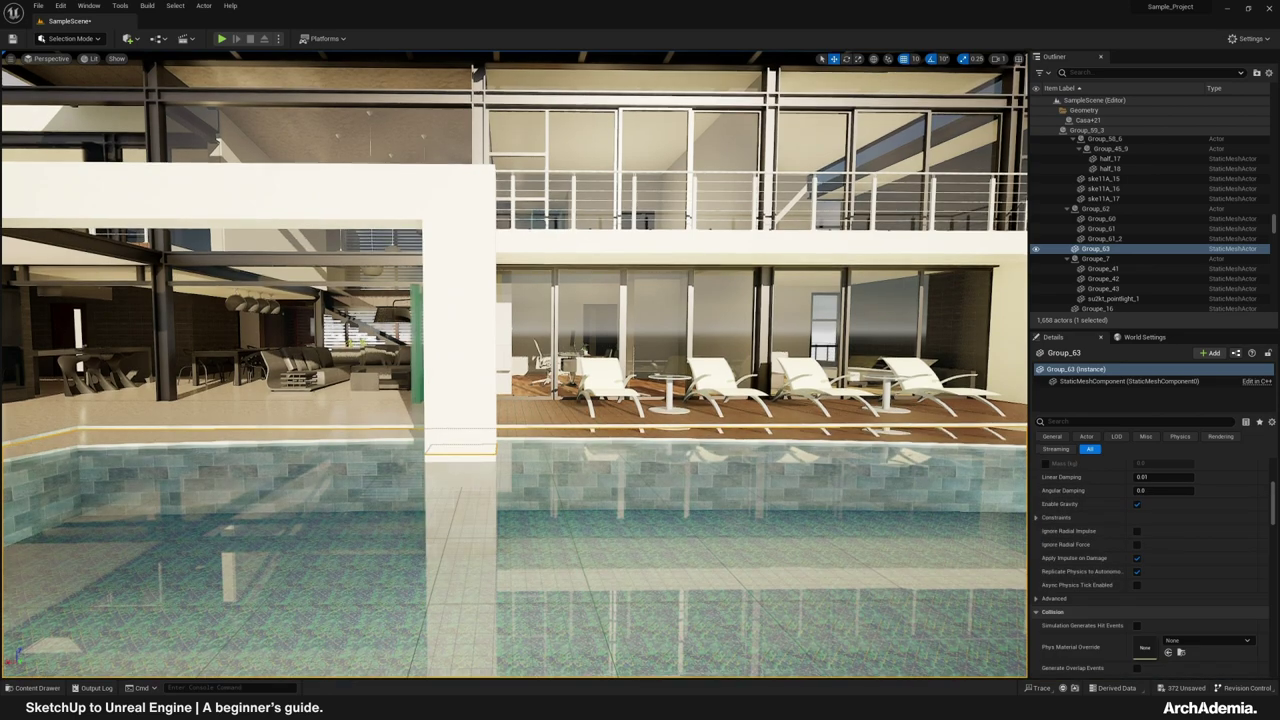
Apply the Starter Content water material to the small pond beside the entrance walkway.
right_click_drag(369, 453, 118, 672)
left_click(37, 688)
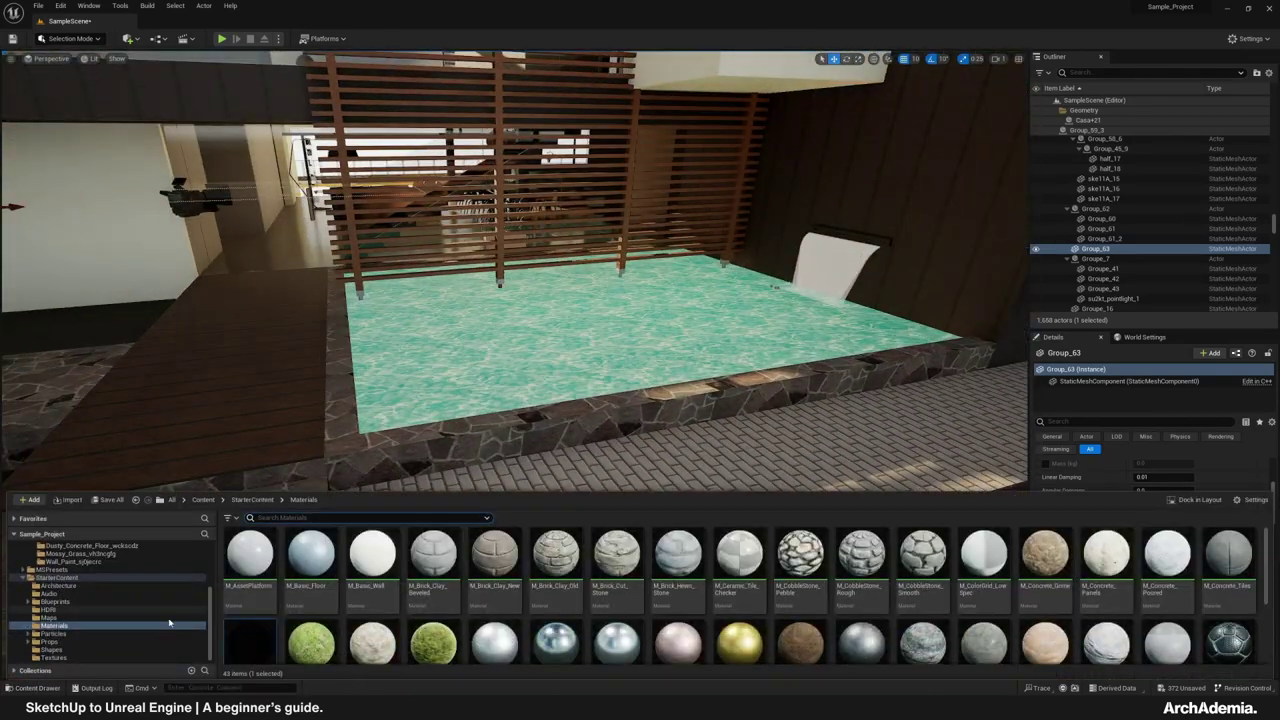
left_click_drag(366, 552, 540, 372)
Inspect the pool, living room and entrance side of the house by moving through the scene.
right_click_drag(540, 372, 458, 450)
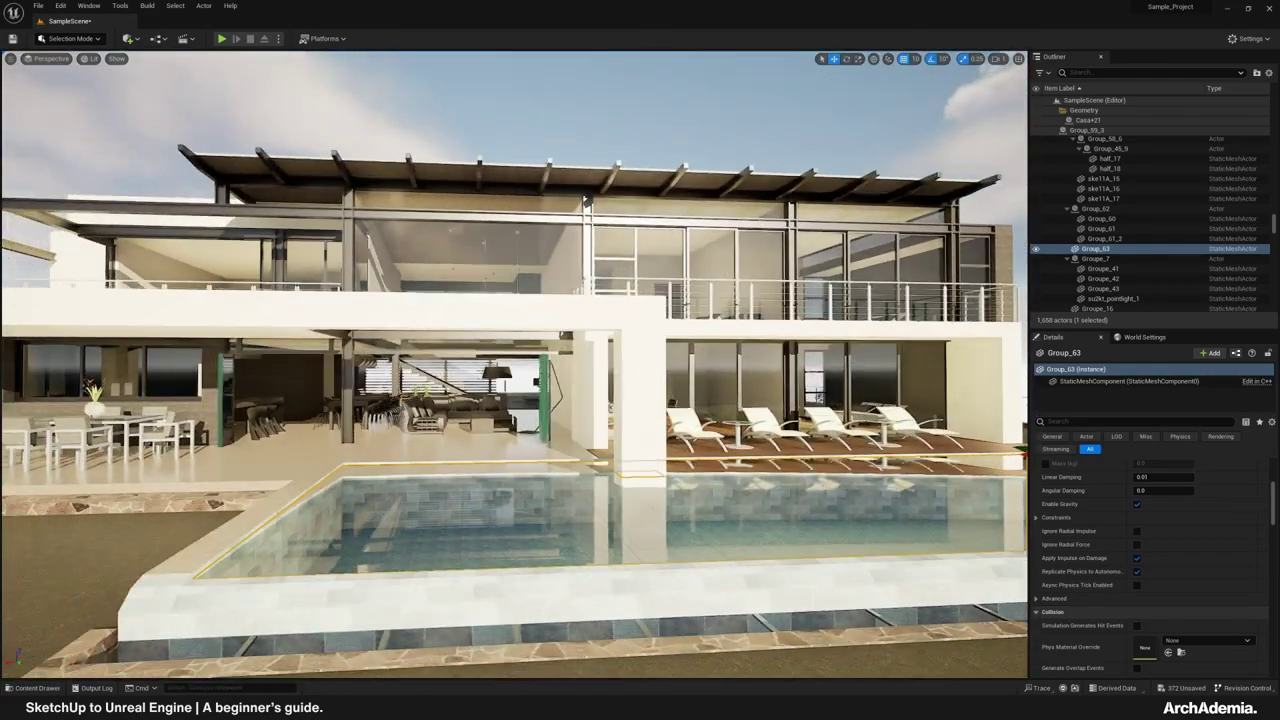
right_click_drag(585, 198, 572, 190)
scroll(485, 463, "up", 15)
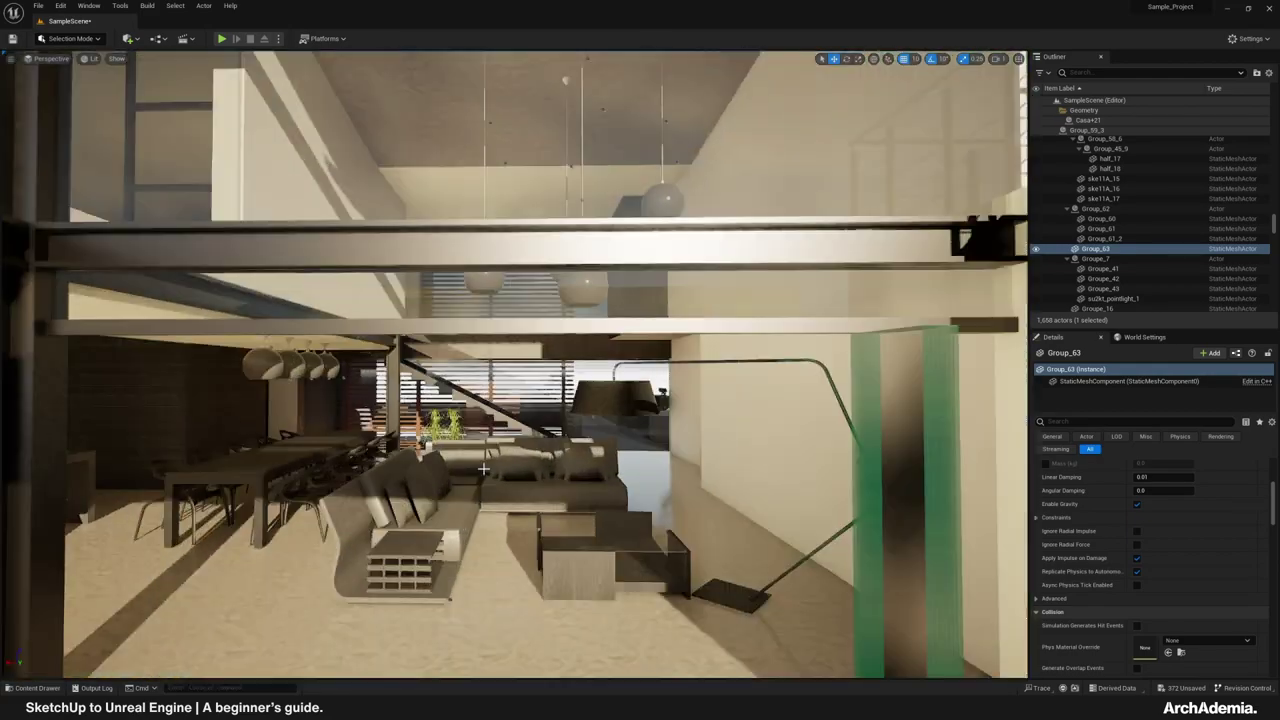
right_click_drag(482, 469, 494, 487)
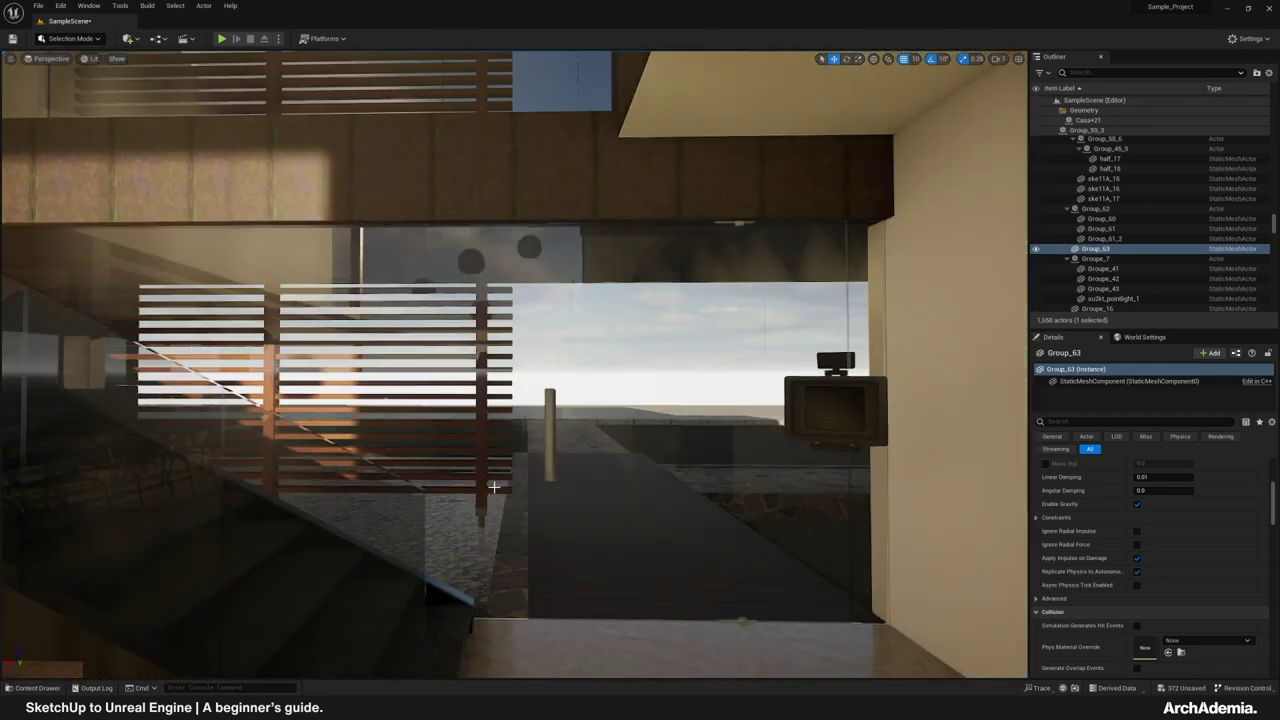
left_click(53, 63)
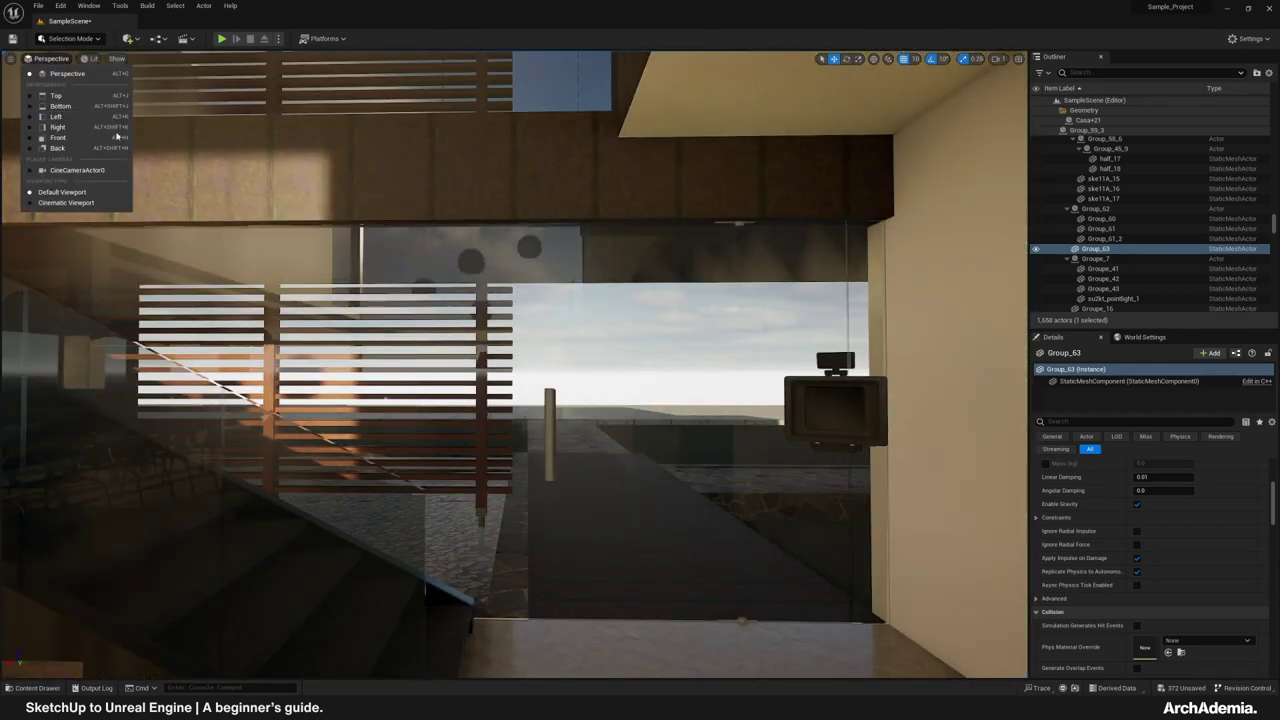
left_click(53, 62)
right_click_drag(440, 350, 405, 325)
middle_click_drag(598, 288, 560, 276)
right_click_drag(581, 367, 200, 410)
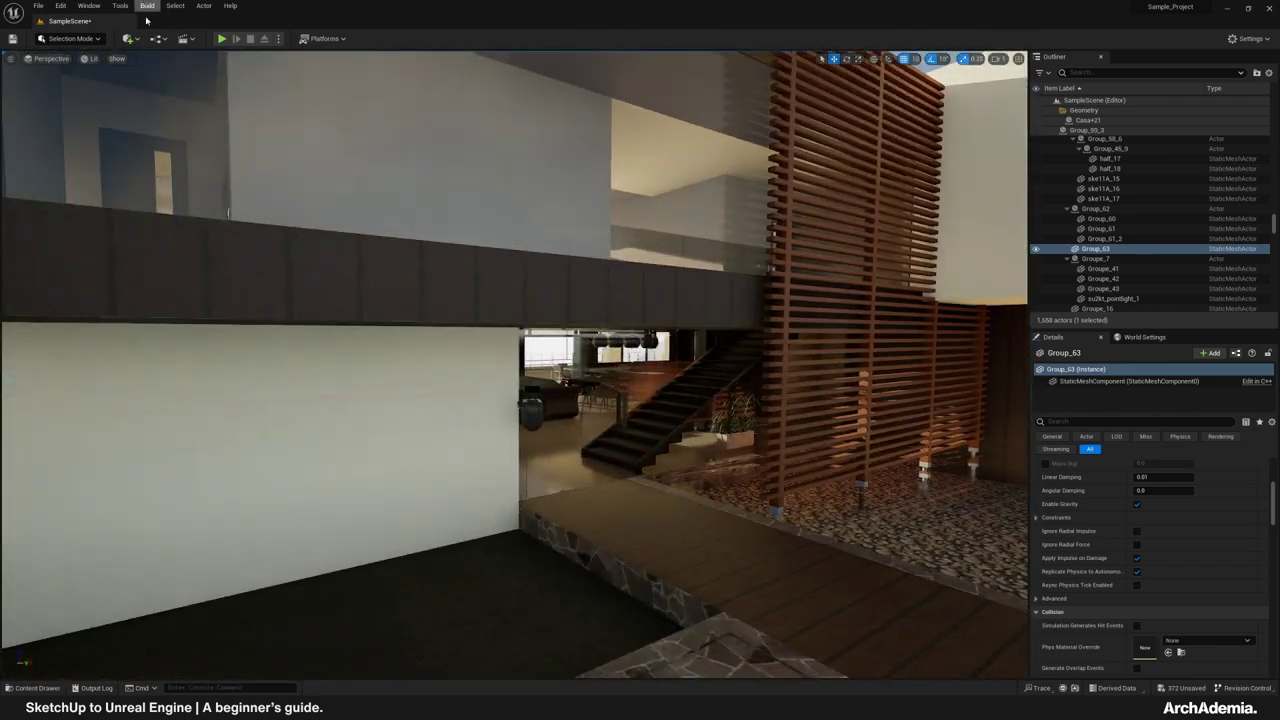
Select the dark upper facade volume above the entrance and open Quixel Bridge.
right_click_drag(453, 332, 410, 292)
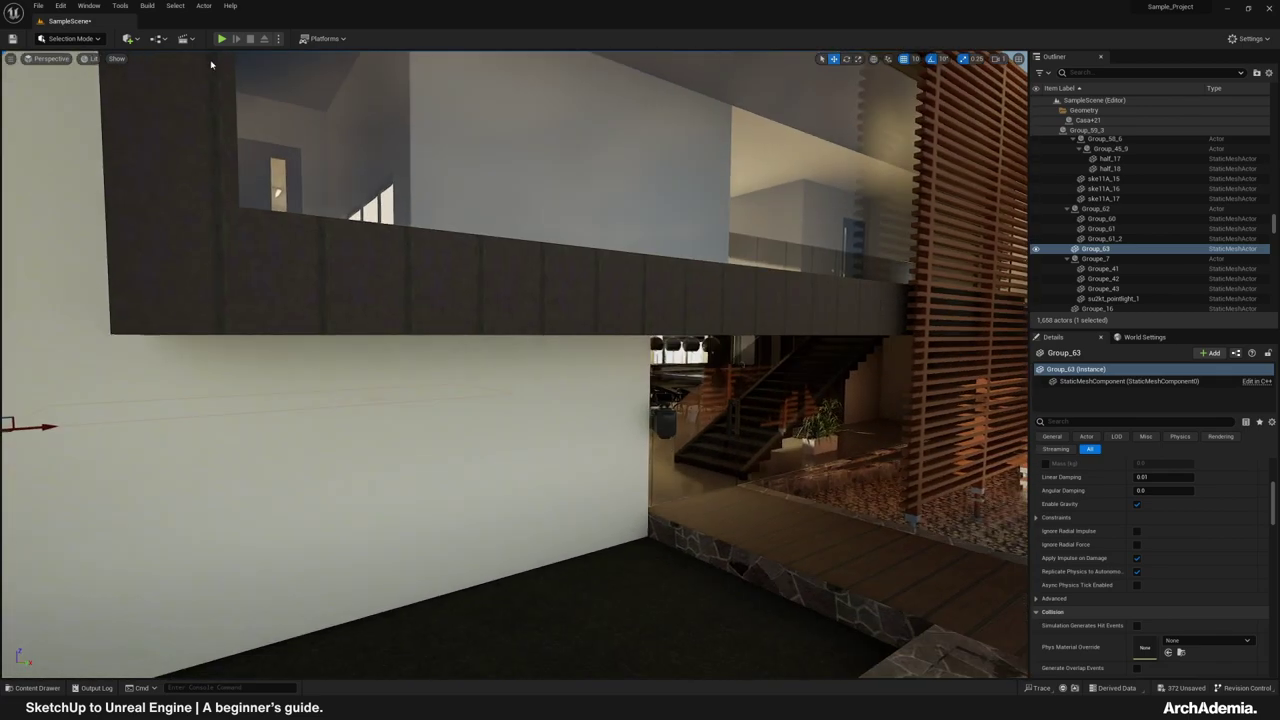
left_click(279, 265)
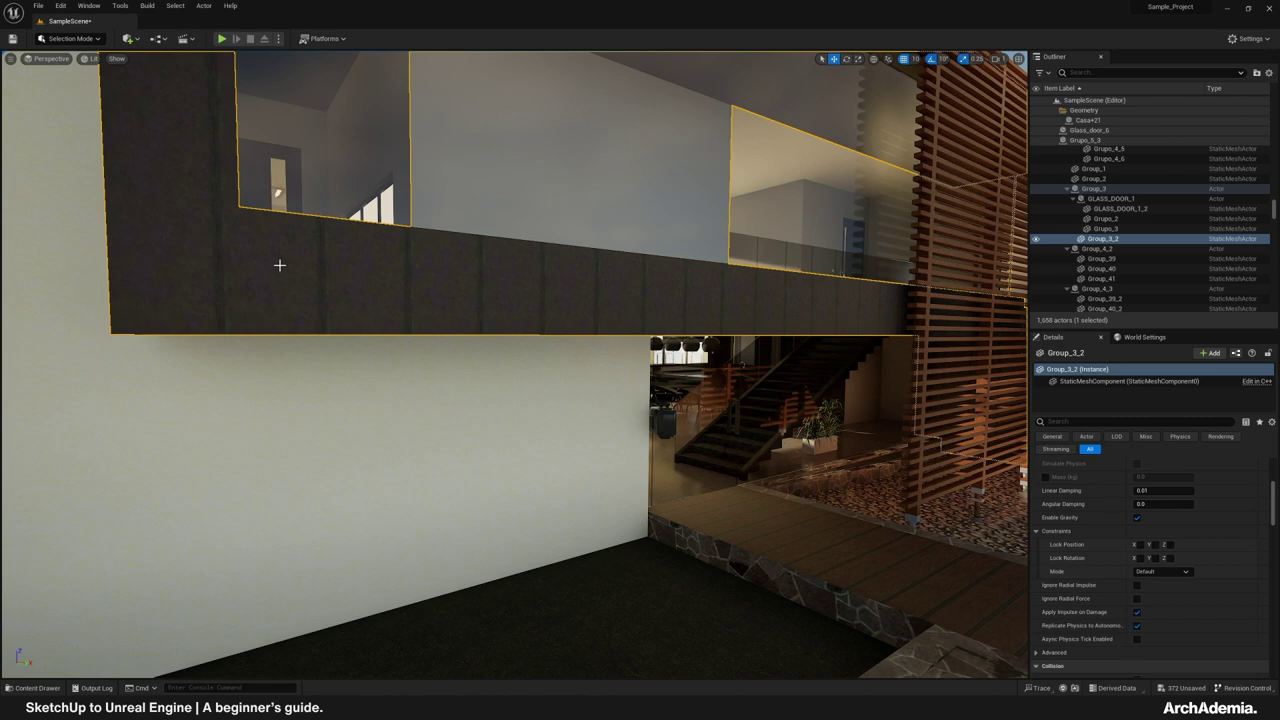
left_click(131, 39)
left_click(172, 77)
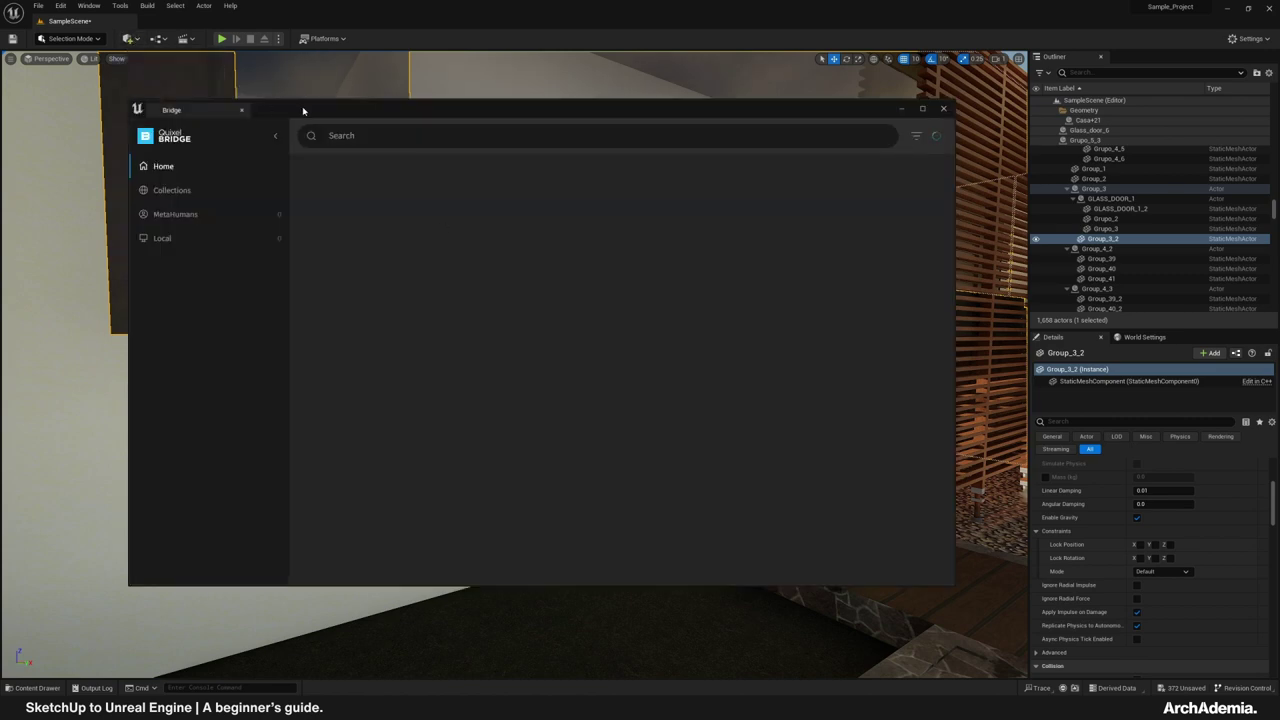
left_click_drag(297, 110, 382, 116)
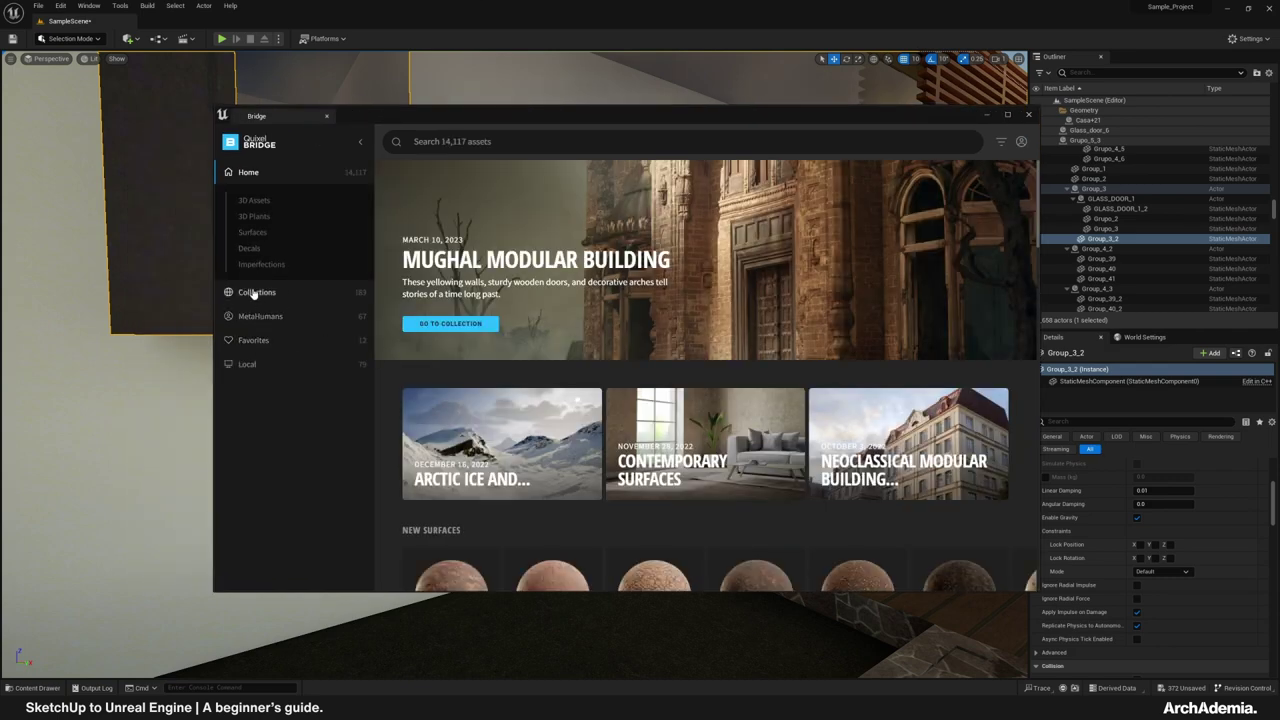
Browse the ArchViz surface collections in Bridge to the Ultimate Facades set and find a grooved concrete material.
left_click(256, 292)
left_click(252, 275)
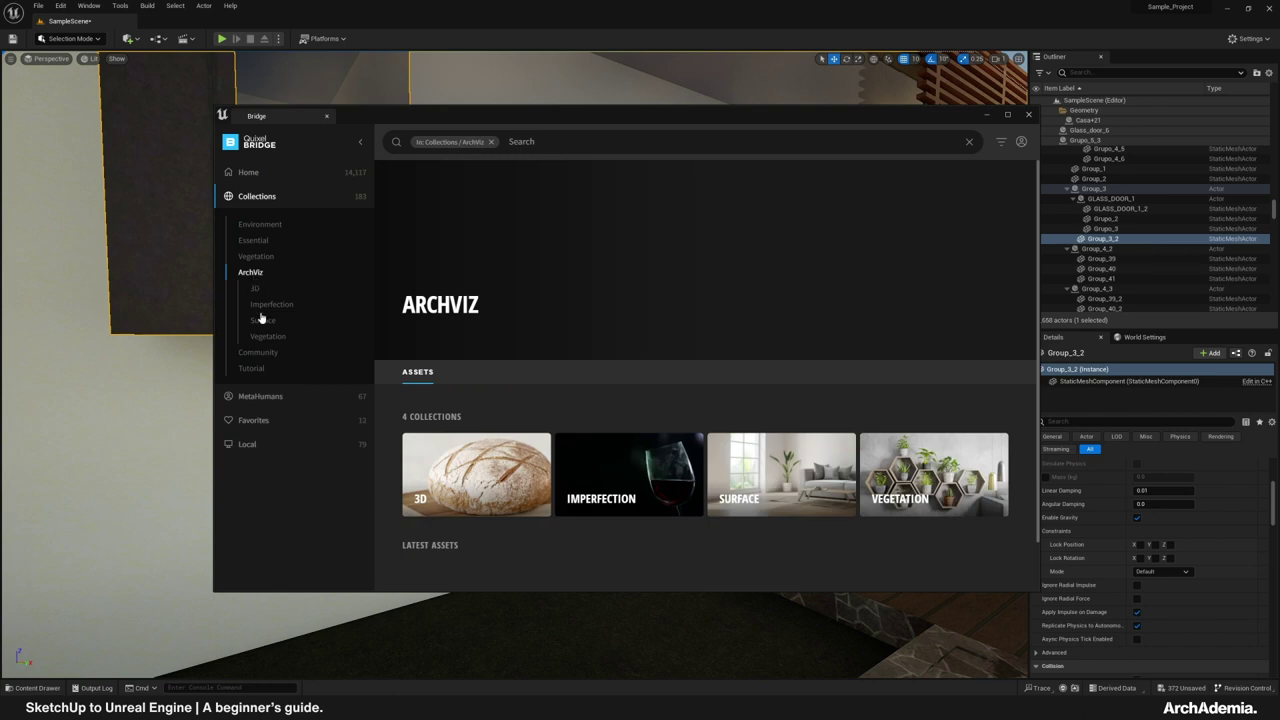
left_click(781, 478)
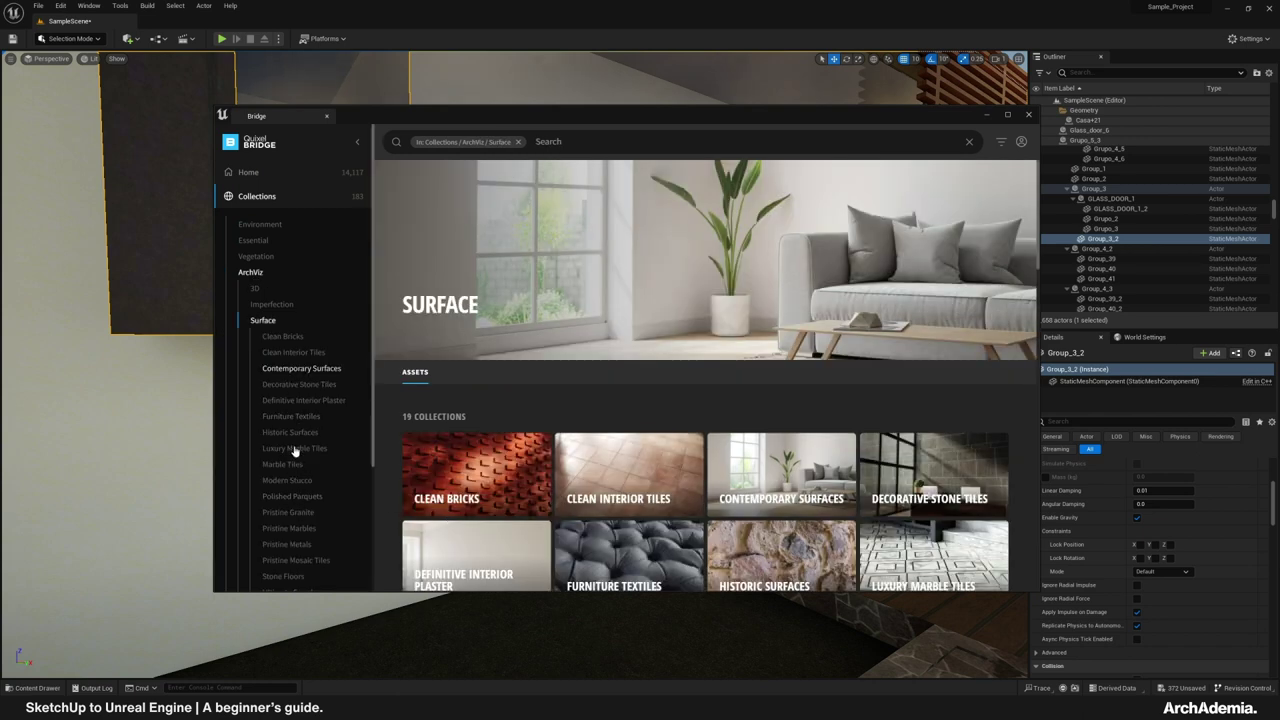
scroll(297, 451, "down", 3)
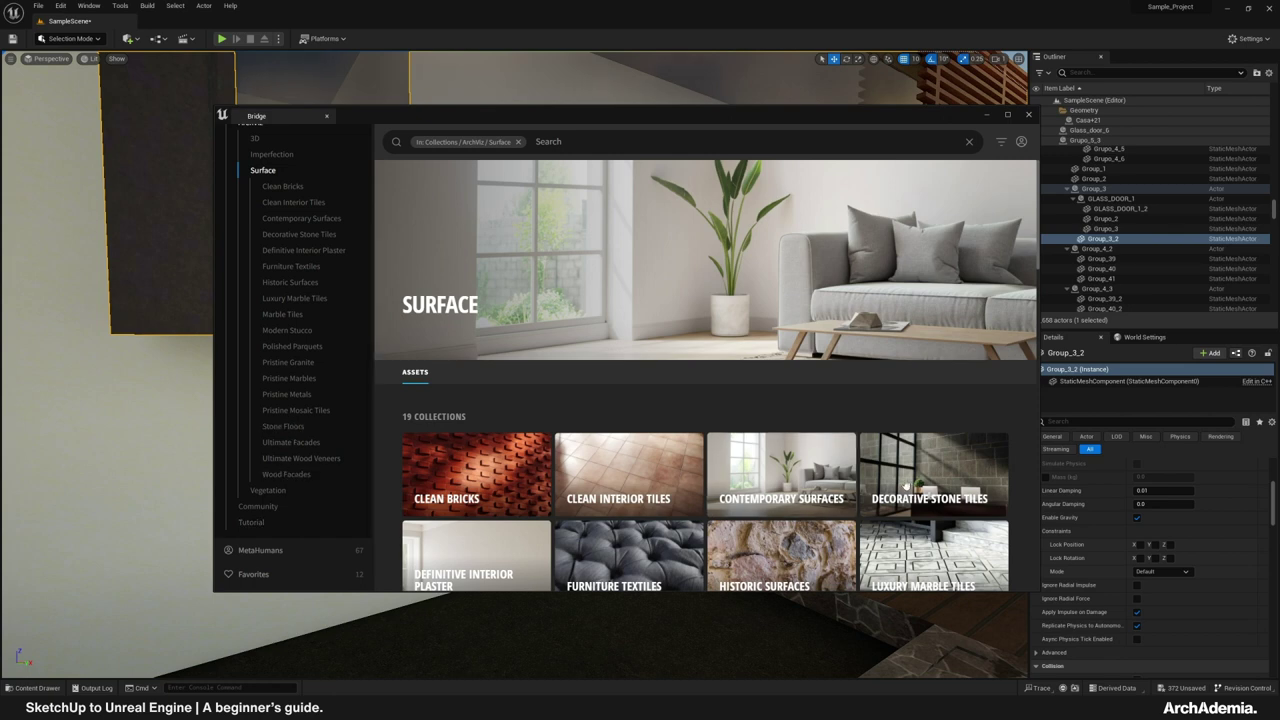
scroll(548, 518, "down", 3)
scroll(506, 494, "down", 3)
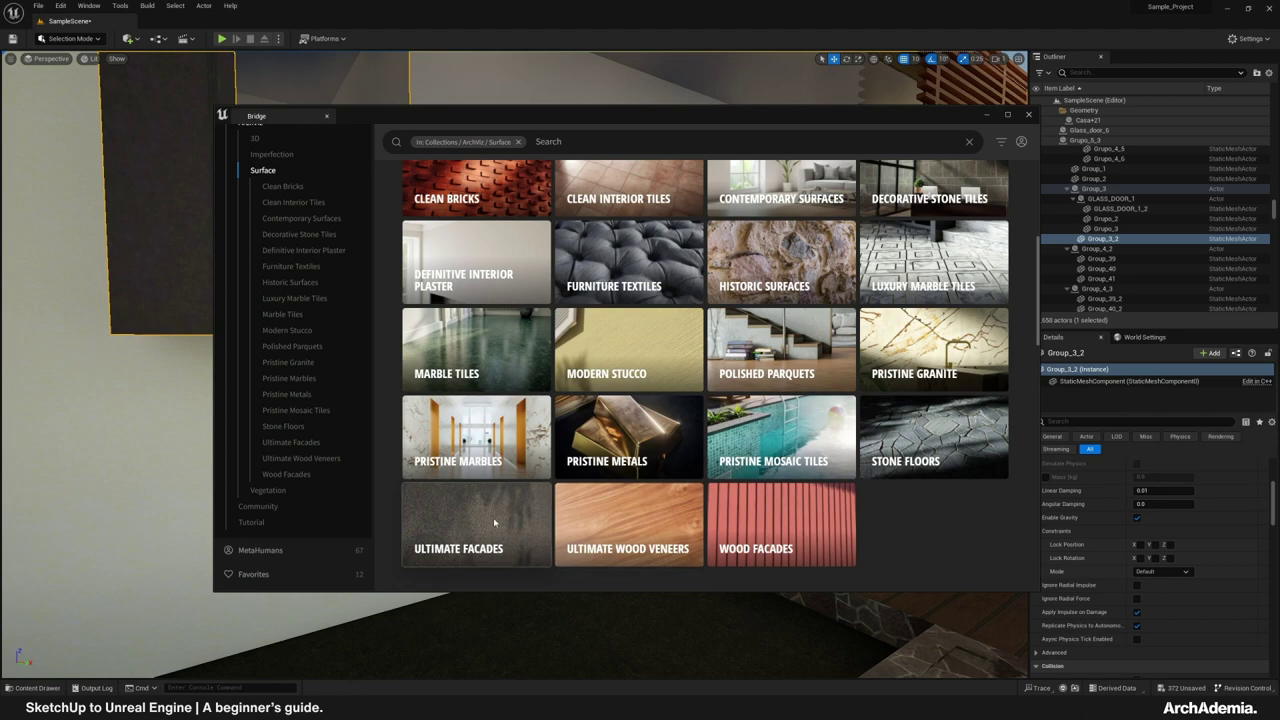
left_click(494, 525)
scroll(549, 481, "down", 1)
scroll(549, 481, "down", 8)
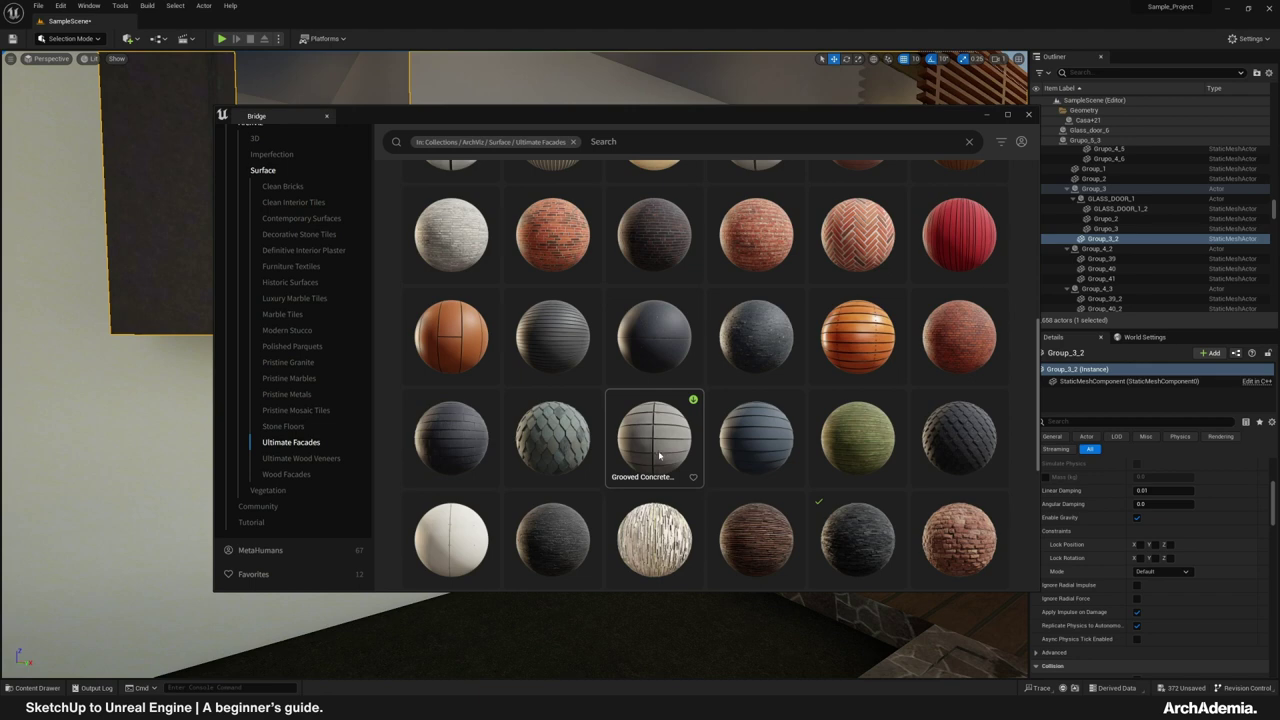
Download the Grooved Concrete Facade surface at High Quality and add it to the project.
left_click(692, 401)
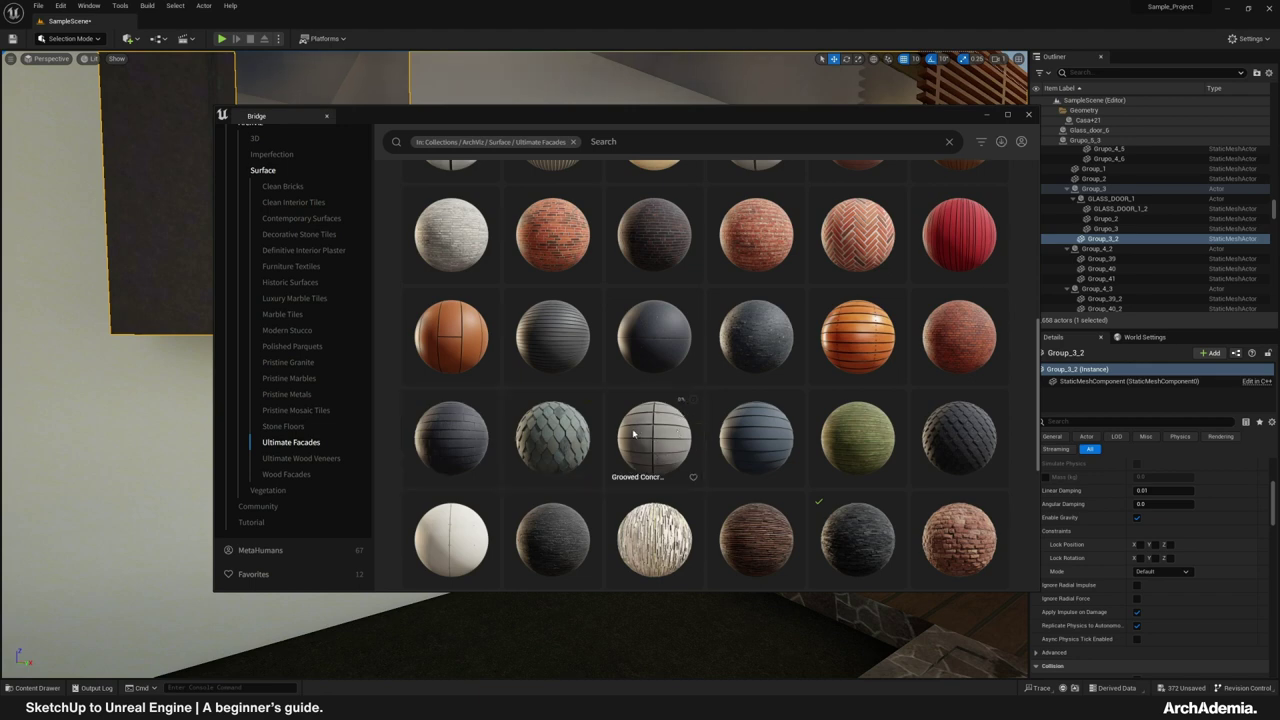
left_click(643, 434)
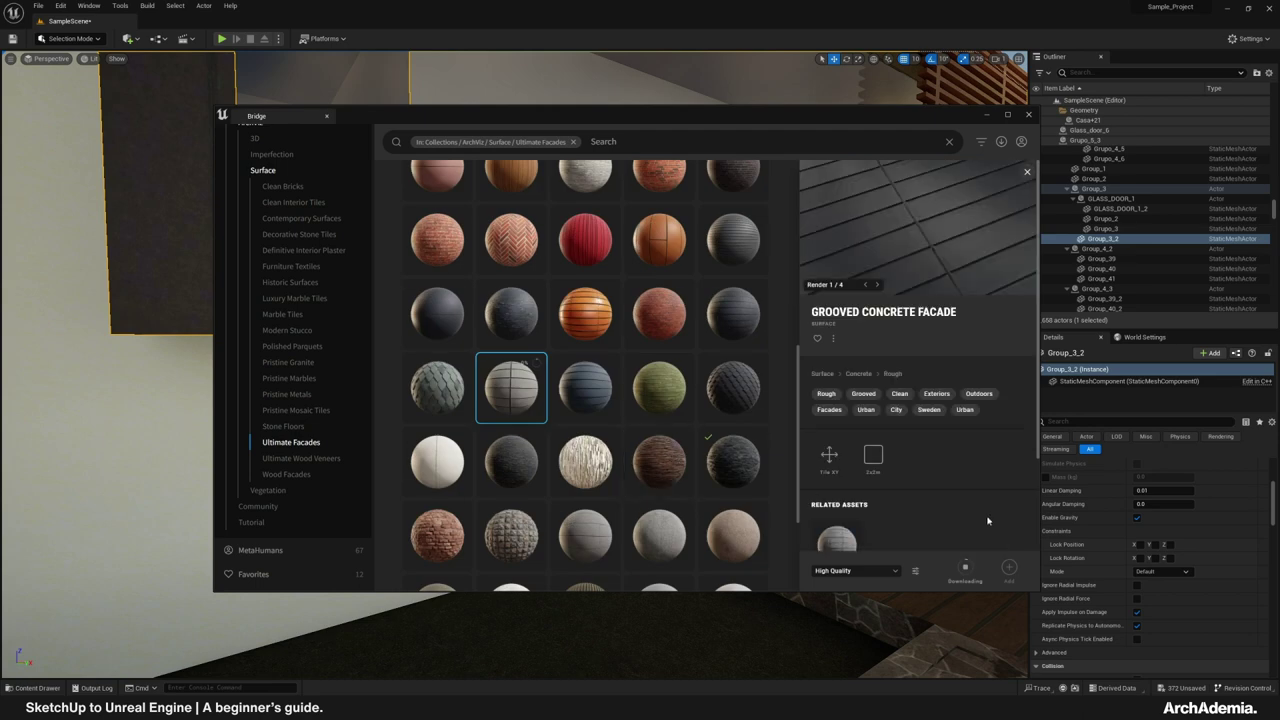
key("alt+Tab")
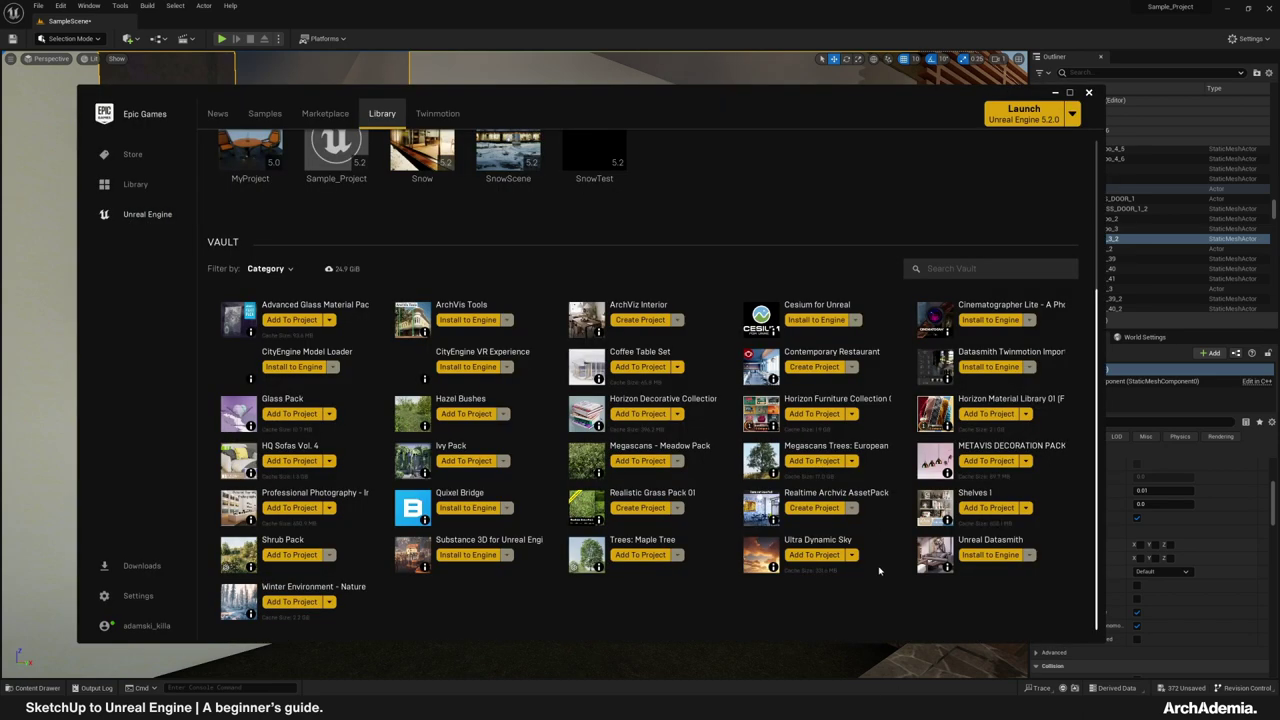
left_click(657, 26)
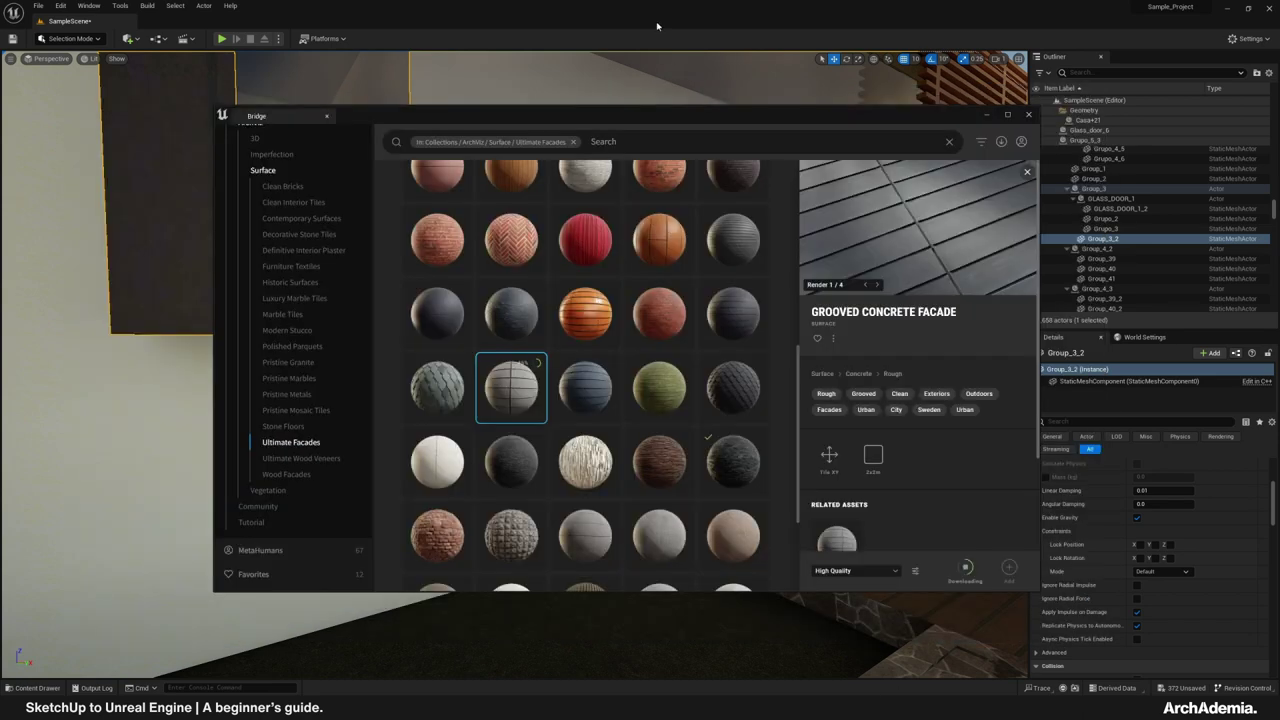
left_click(36, 688)
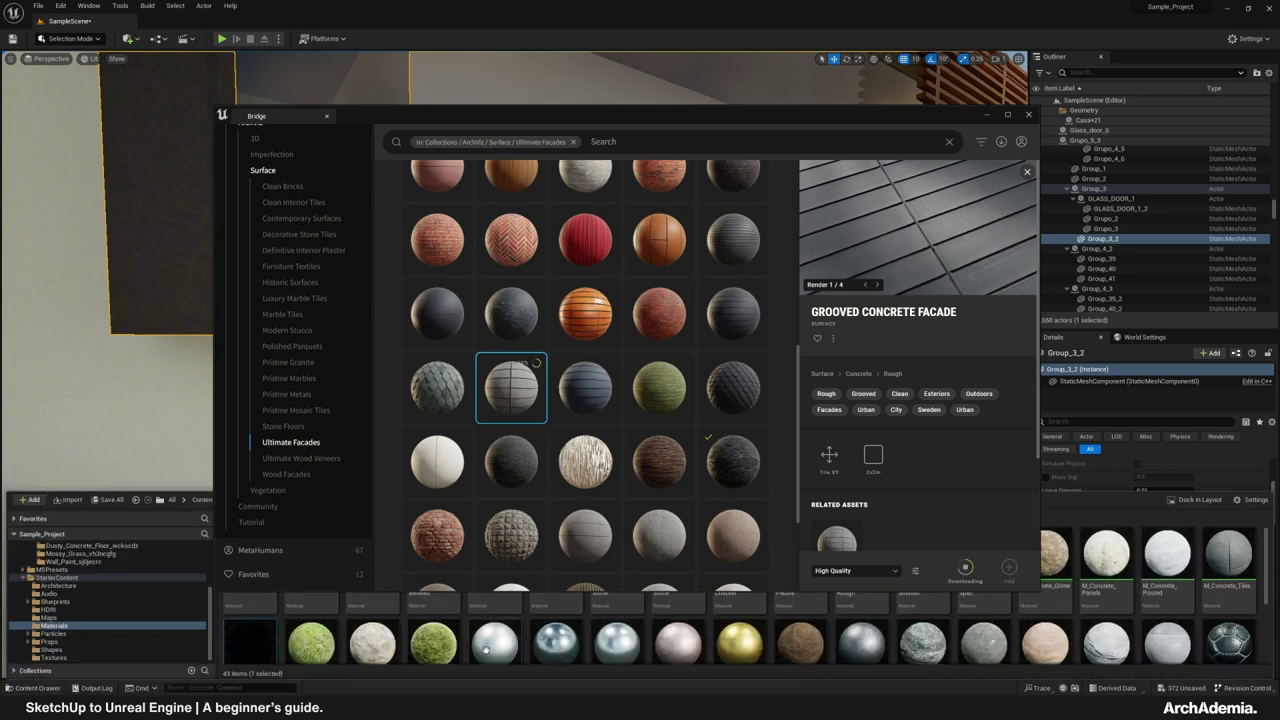
left_click_drag(578, 115, 716, 108)
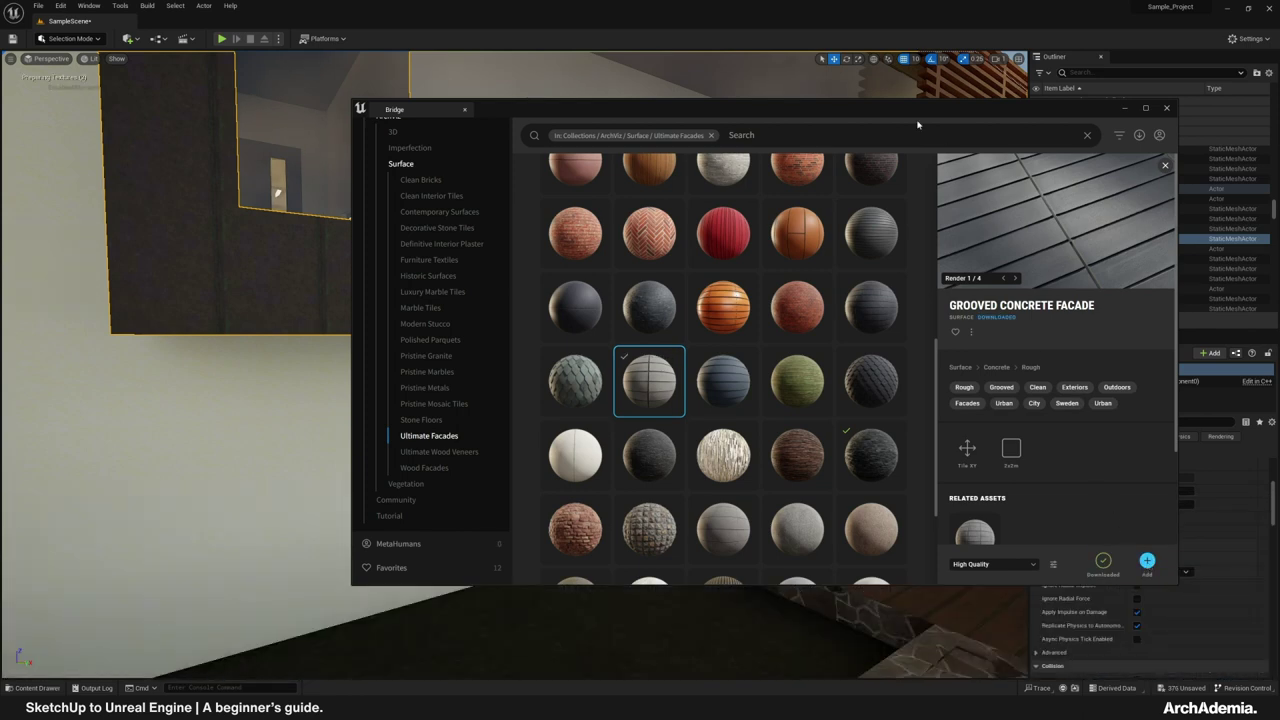
left_click_drag(881, 108, 905, 97)
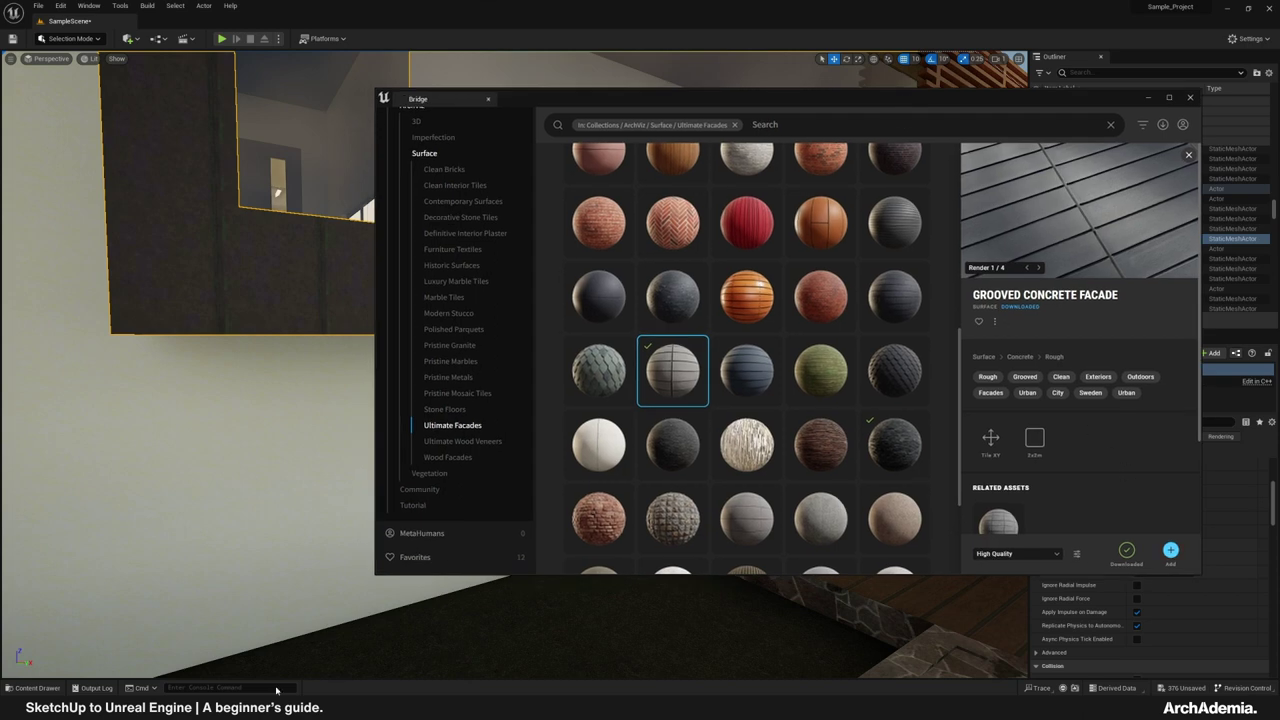
Apply the Grooved Concrete Facade material from the Megascans surfaces to the dark upper facade volume.
left_click(46, 688)
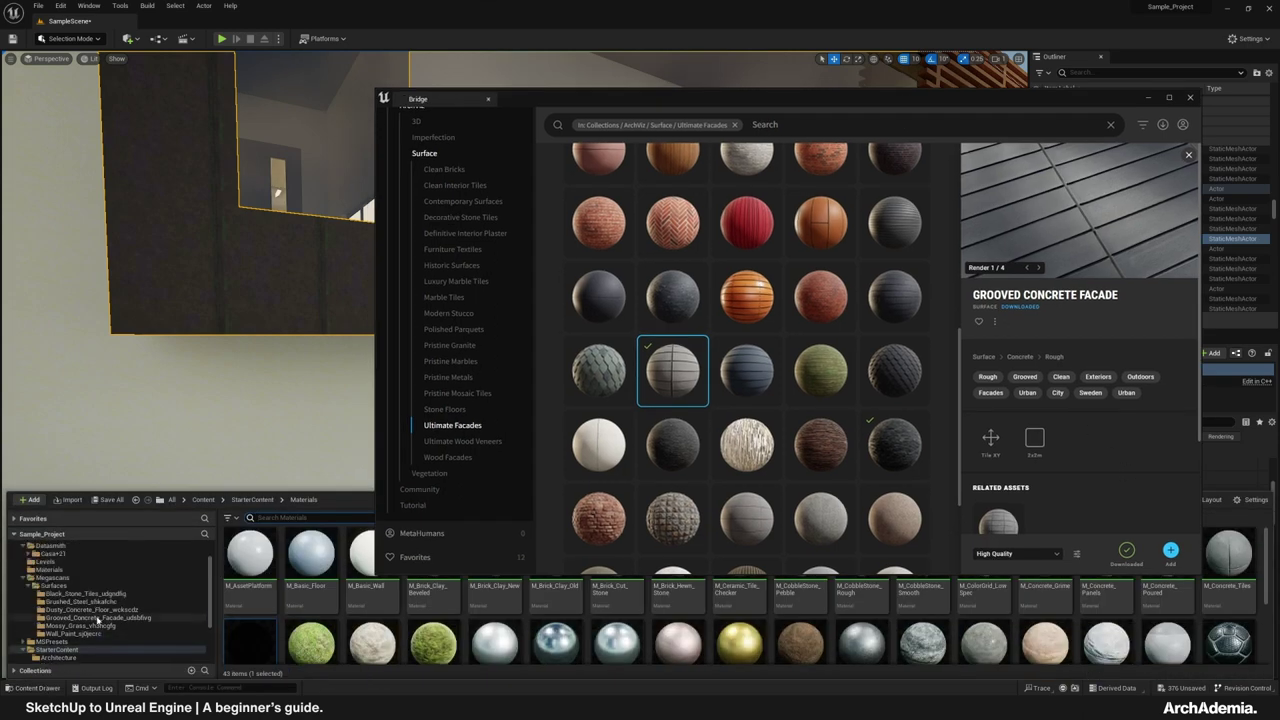
left_click(90, 617)
left_click_drag(248, 560, 268, 285)
left_click_drag(550, 102, 714, 224)
Enable Tiling/Offset on the Grooved Concrete Facade material instance, set Tiling X and Tiling Y to 0.2, and close the material editor and Bridge.
left_click(38, 688)
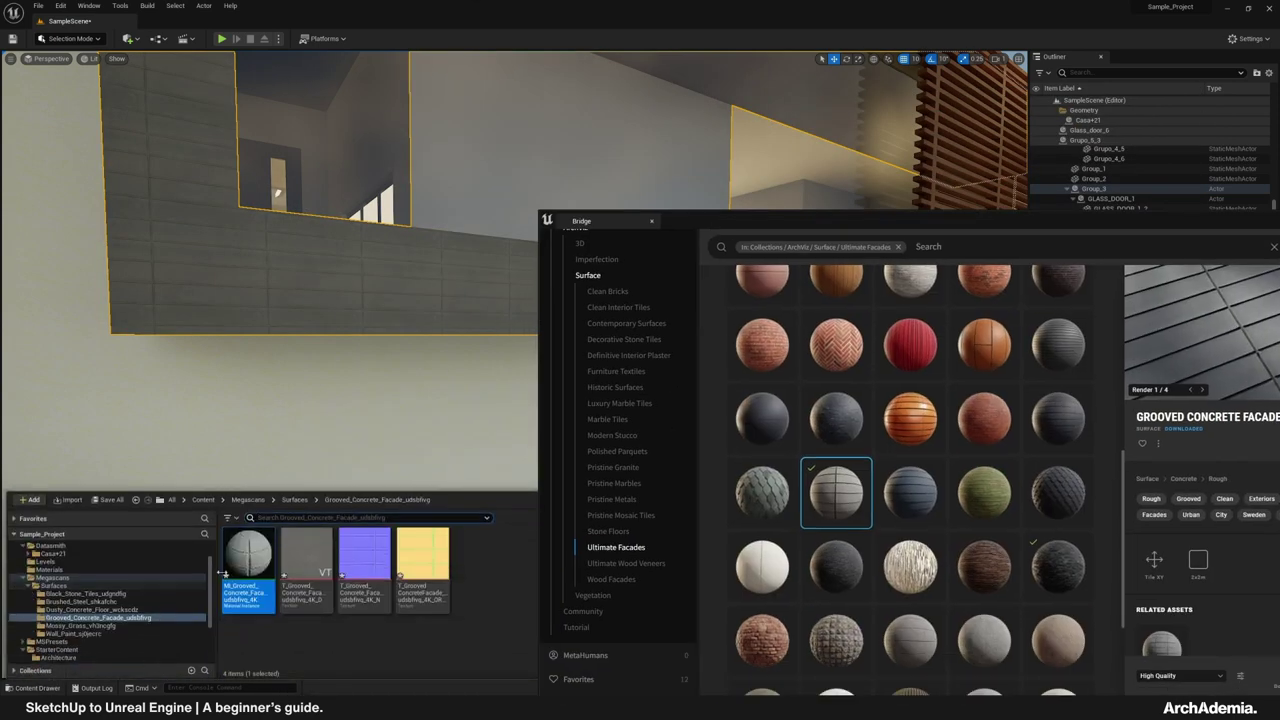
double_click(240, 556)
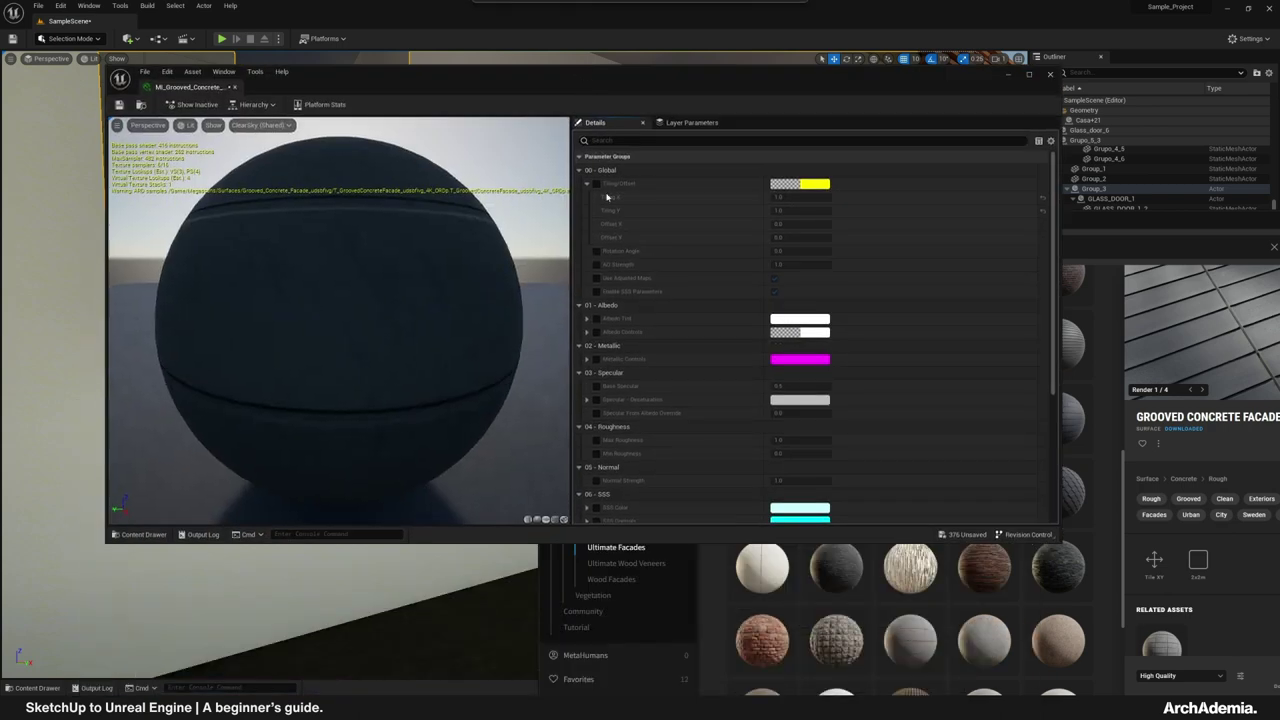
left_click(597, 183)
left_click(788, 197)
type("2")
left_click(795, 213)
type(".2")
key("Return")
left_click_drag(540, 77, 685, 411)
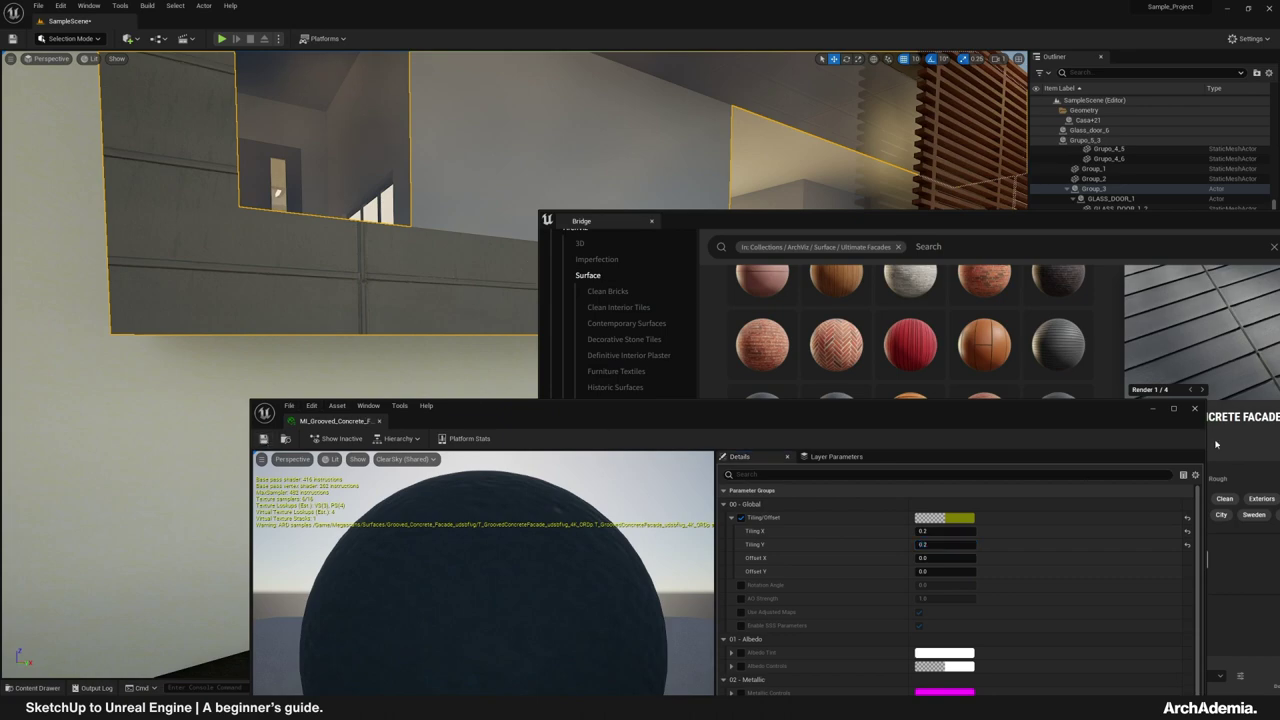
left_click(1195, 410)
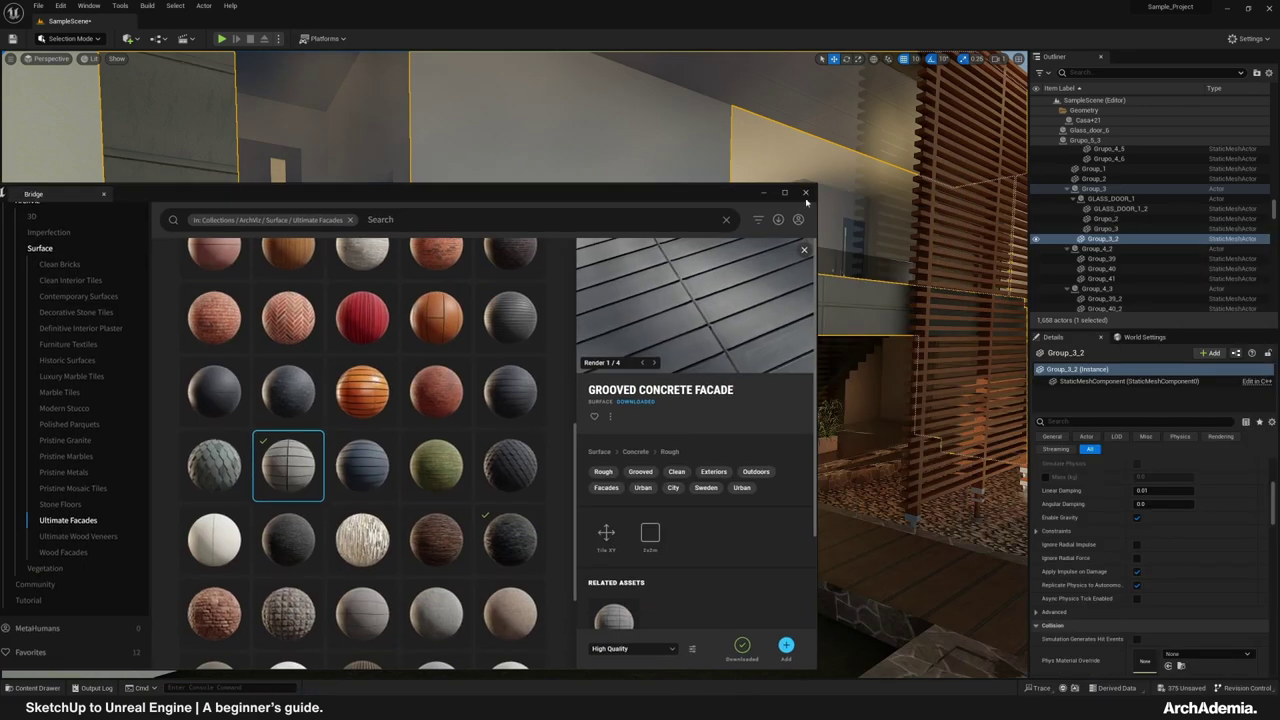
left_click(808, 193)
Open the SimpleWind folder of the BlackAlder geometry assets in the project content.
scroll(543, 451, "down", 15)
middle_click_drag(571, 451, 440, 418)
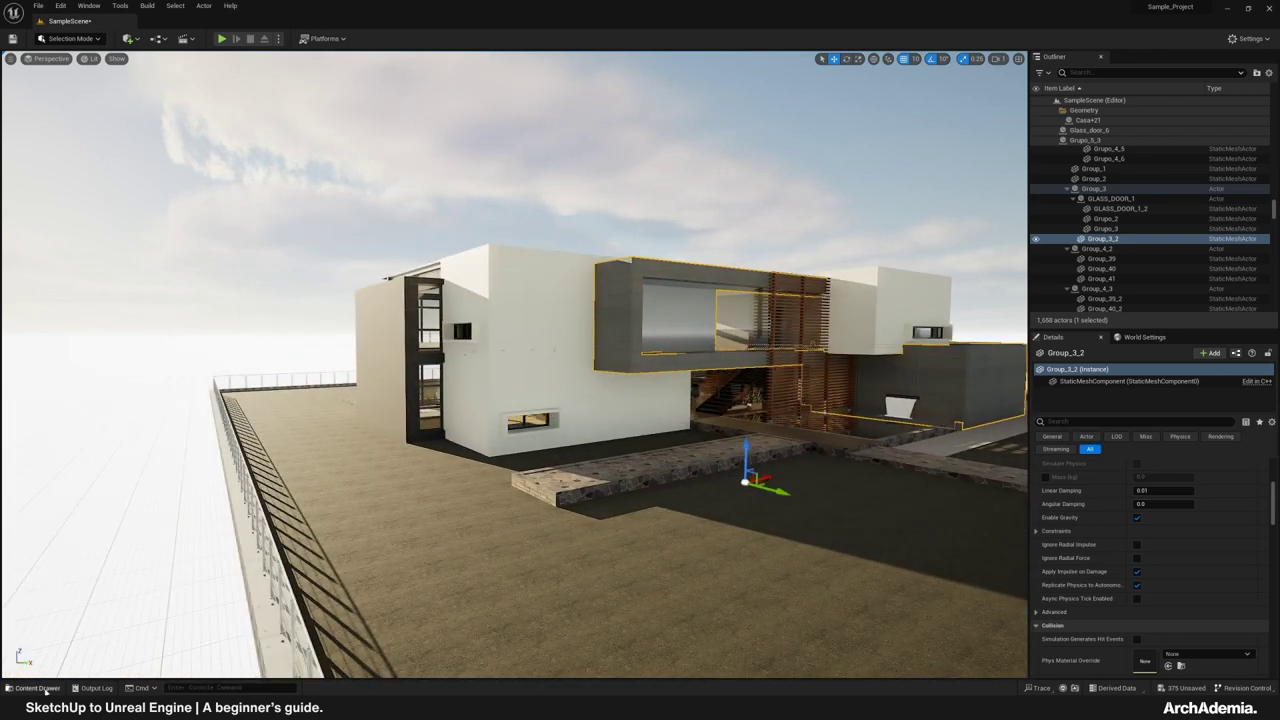
left_click(38, 688)
left_click(24, 578)
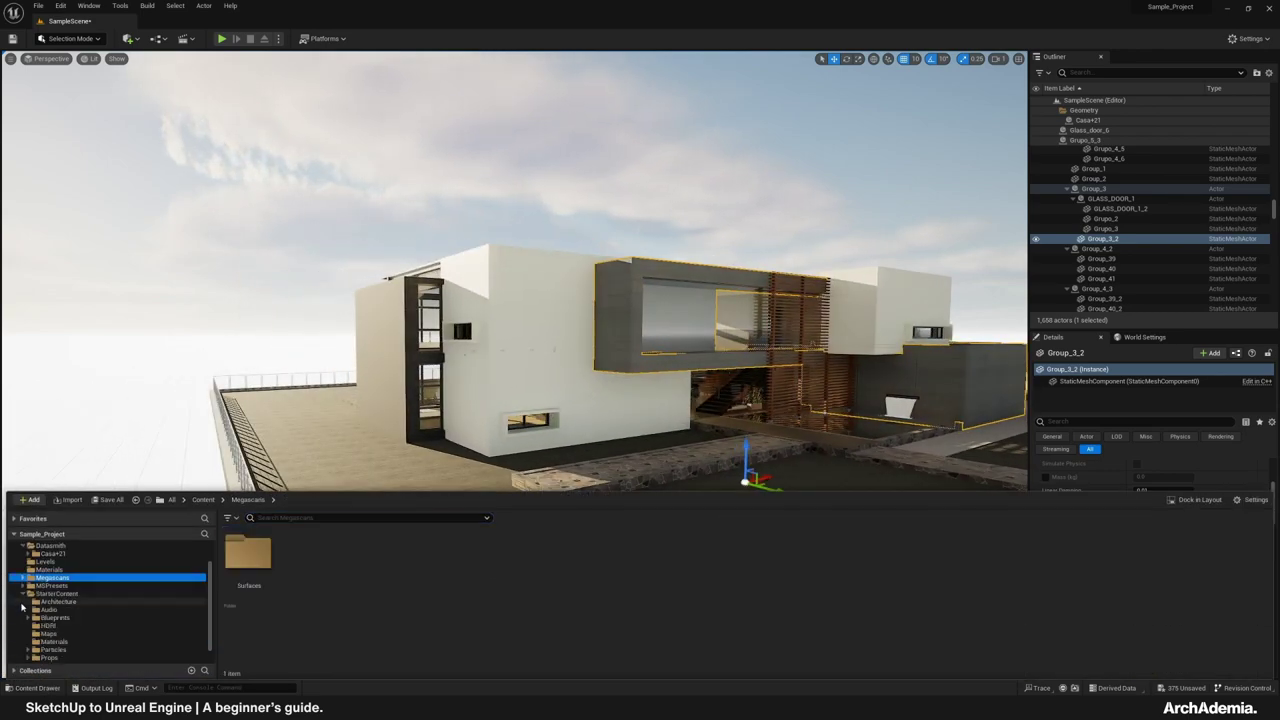
left_click(22, 594)
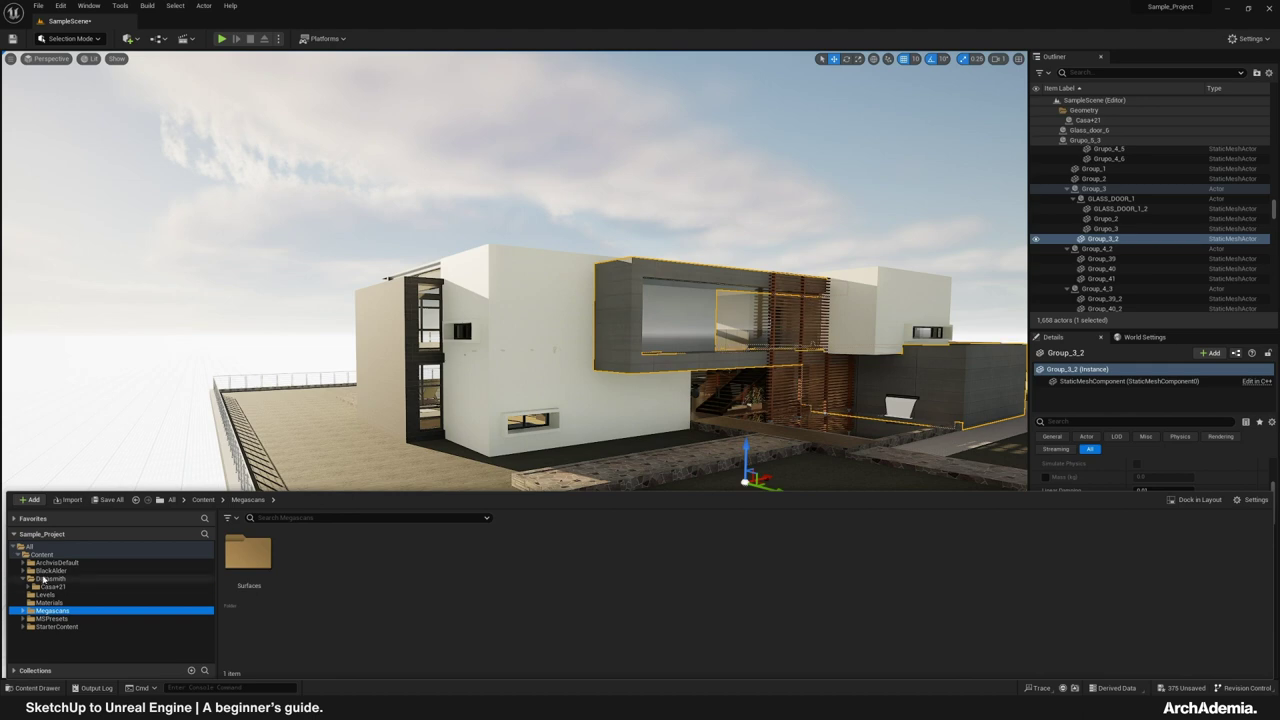
left_click(44, 571)
left_click(22, 579)
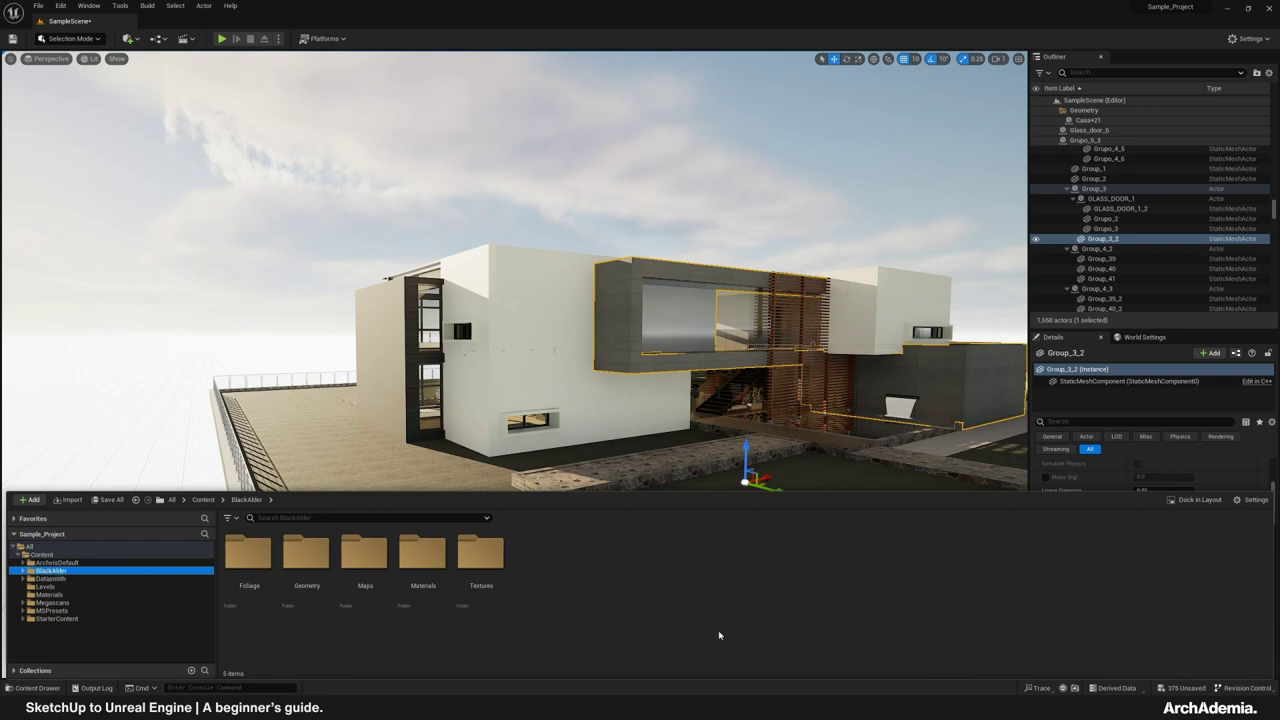
key("alt+Tab")
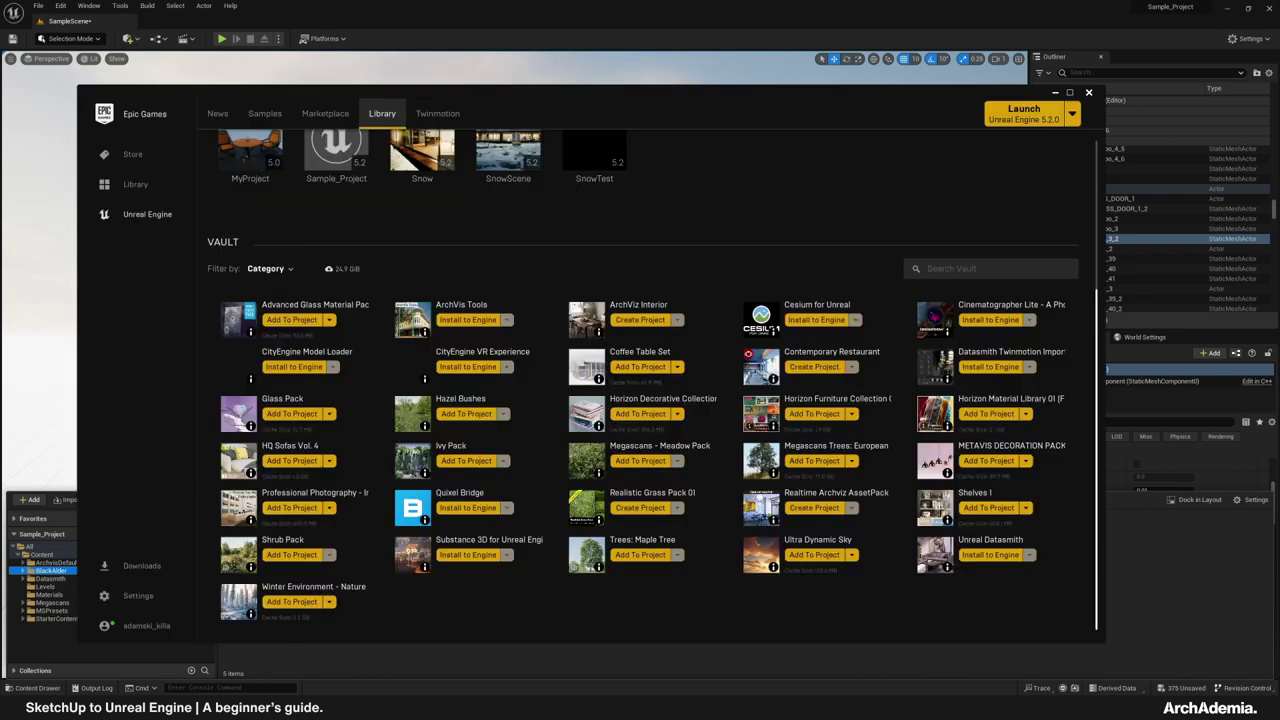
key("alt+Tab")
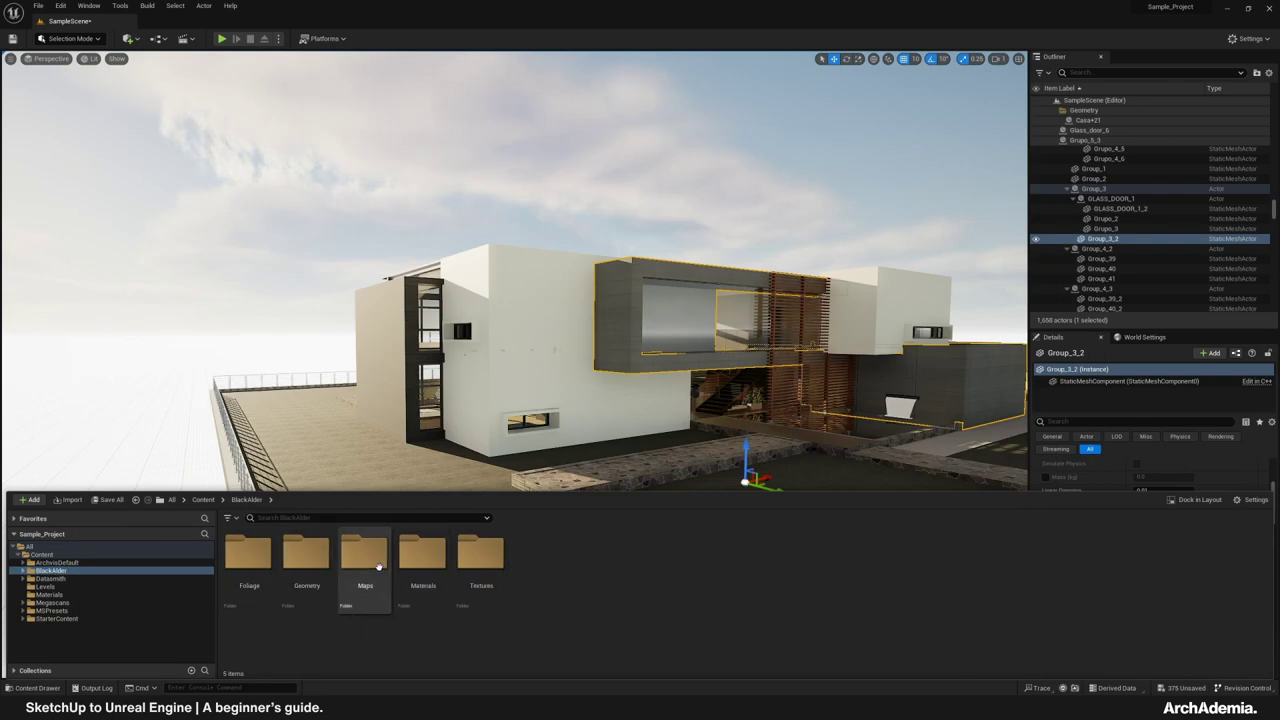
double_click(304, 558)
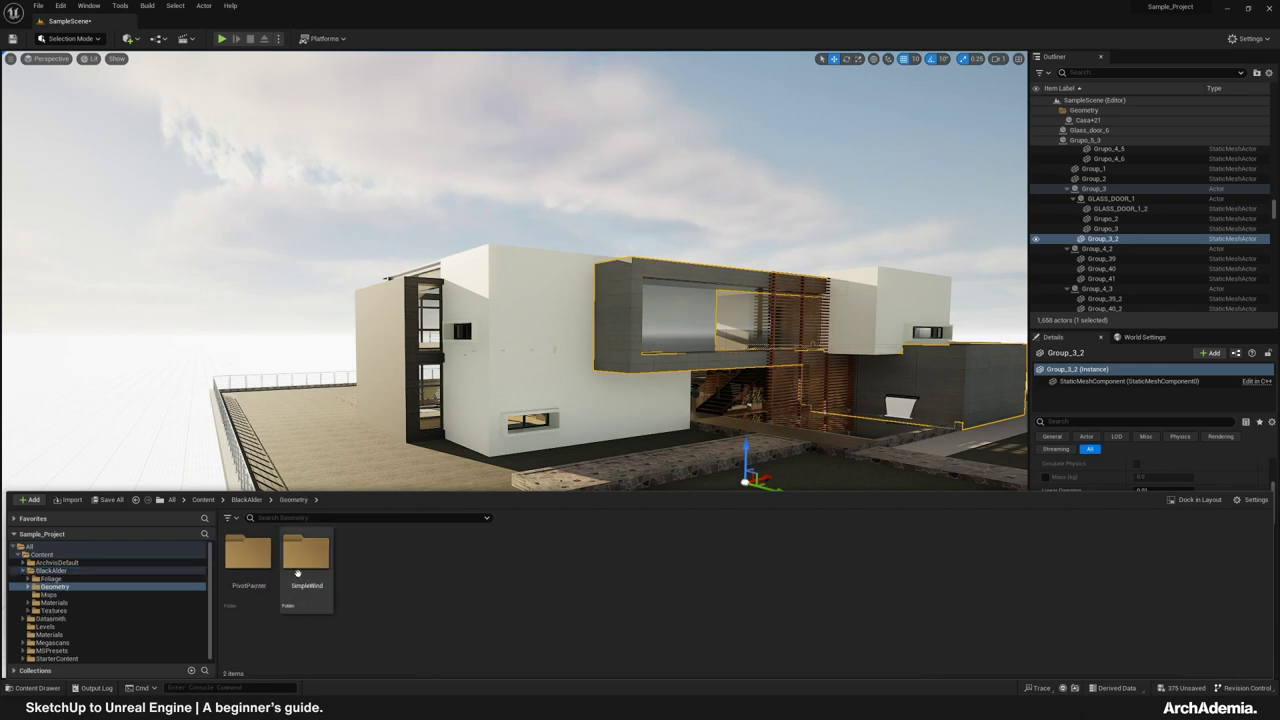
double_click(296, 560)
Place the SM_BlackAlder_Forest_01 tree on the ground beside the large pool.
right_click_drag(597, 330, 606, 369)
key("w")
mouse_move(563, 416)
right_mouse_down()
mouse_move(551, 420)
mouse_move(620, 424)
mouse_move(563, 433)
right_mouse_up()
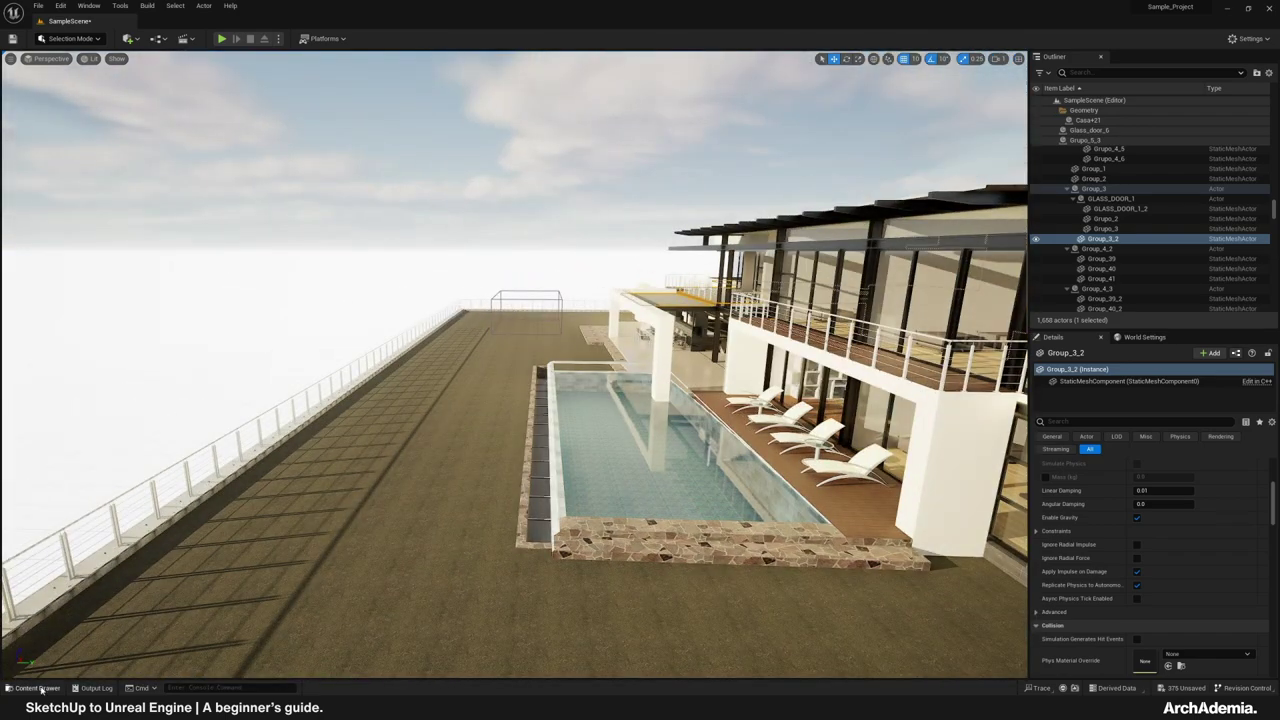
left_click(36, 688)
left_click(562, 570)
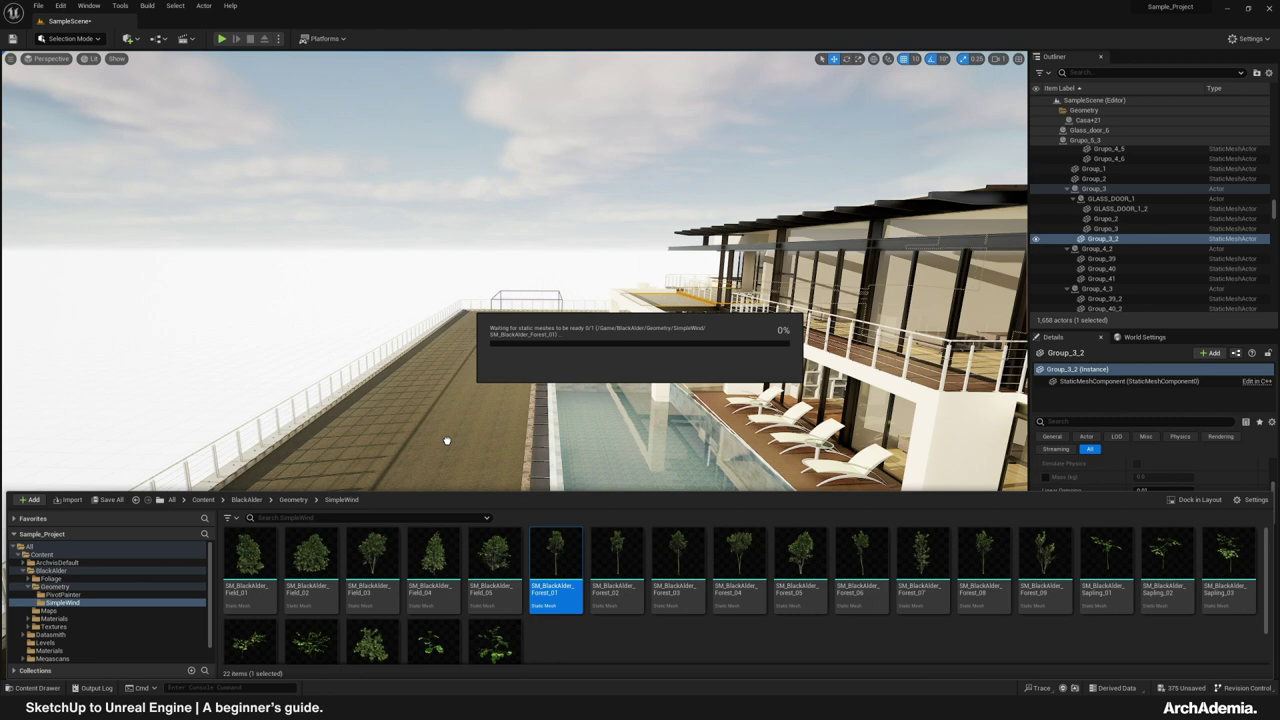
mouse_move(447, 441)
left_mouse_down()
mouse_move(472, 457)
mouse_move(456, 455)
left_mouse_up()
Examine the placed tree's size against the house from several viewpoints around the pool side.
right_click_drag(456, 455, 532, 464)
key("s")
key("s")
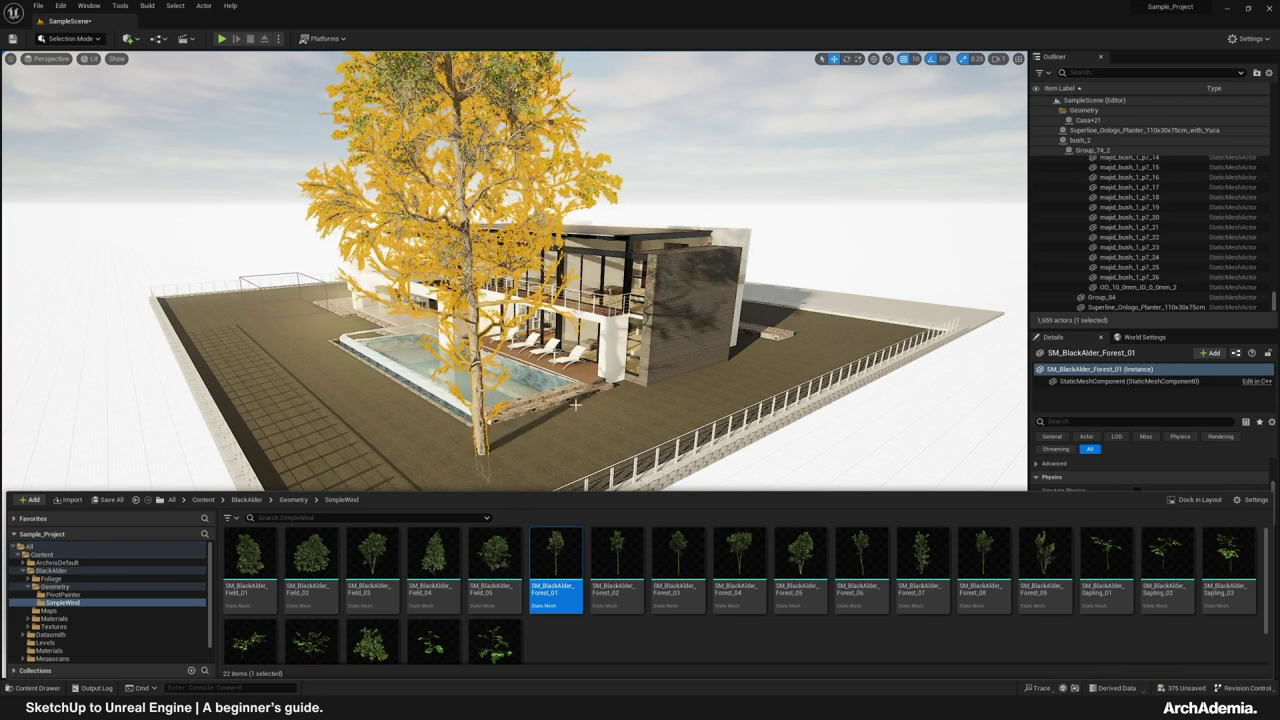
right_click_drag(532, 464, 740, 477)
key("a")
key("a")
right_click_drag(486, 428, 486, 430)
key("q")
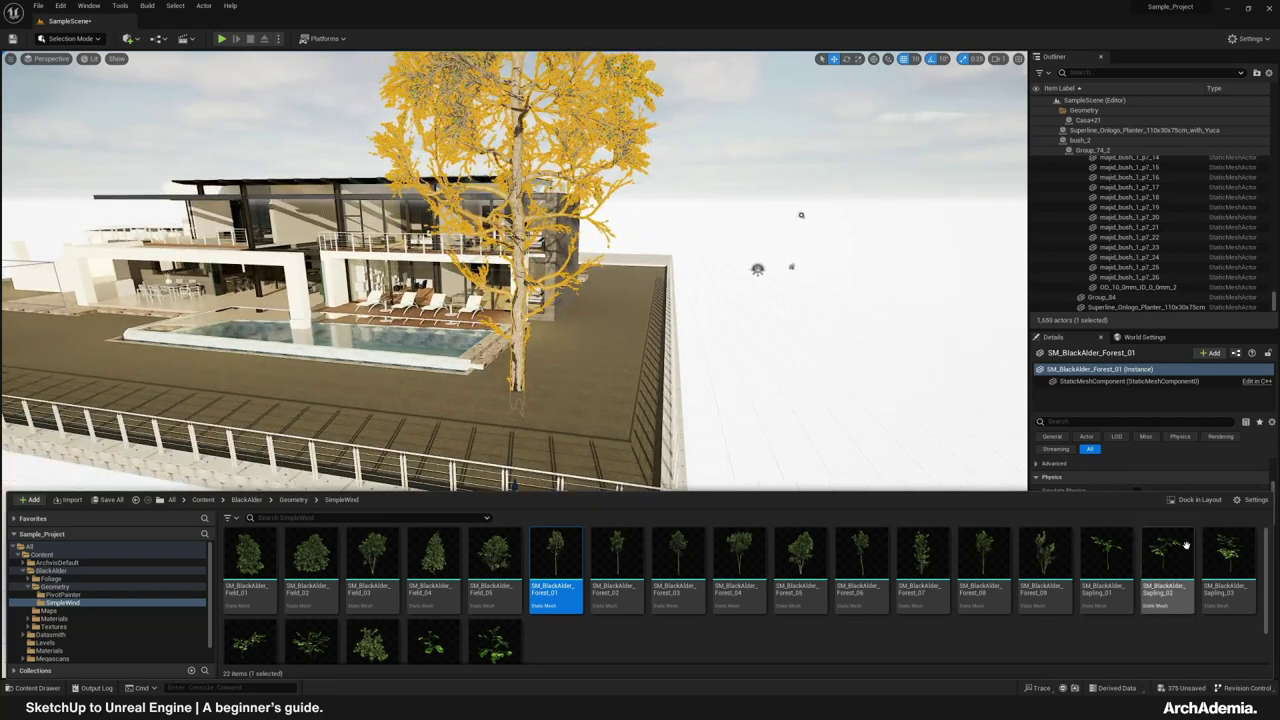
Scale the black alder tree by the pool down uniformly to suit the house, with transform snapping turned off.
left_click(687, 407)
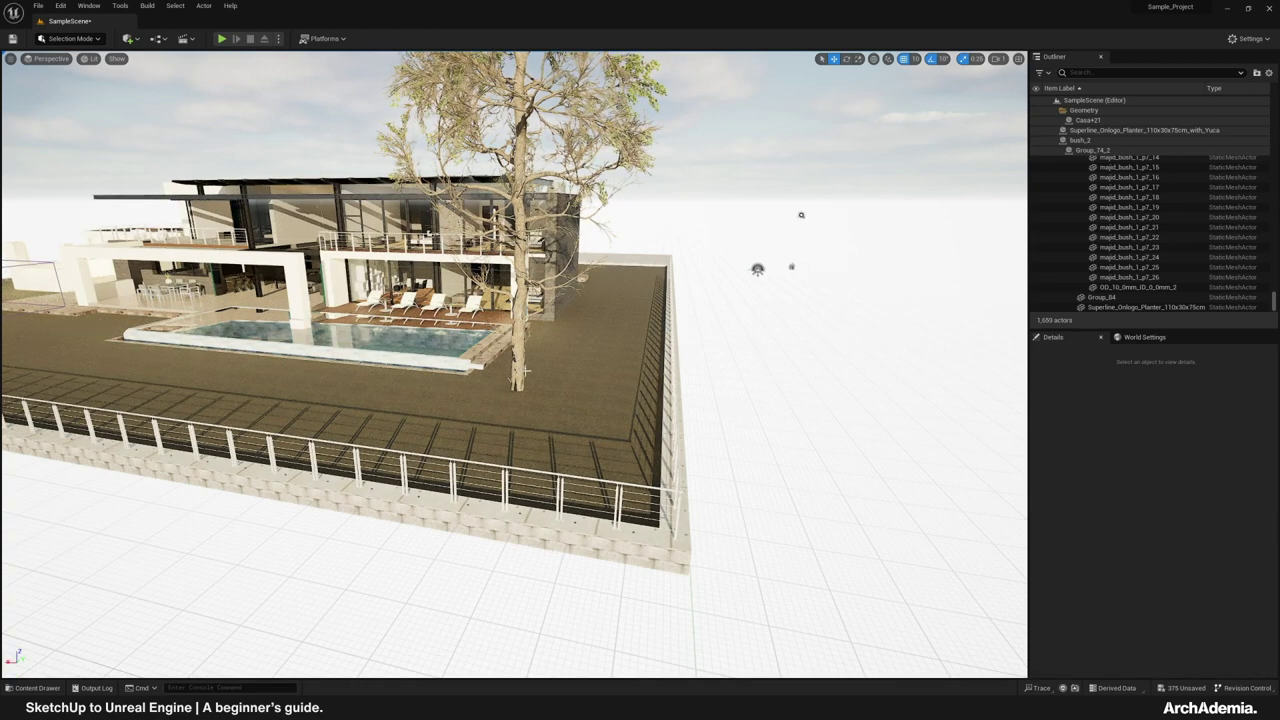
left_click(518, 352)
scroll(521, 480, "down", 2)
key("e")
key("r")
left_click_drag(514, 497, 498, 463)
key("w")
key("e")
key("r")
mouse_move(526, 521)
left_mouse_down()
mouse_move(529, 455)
mouse_move(527, 496)
left_mouse_up()
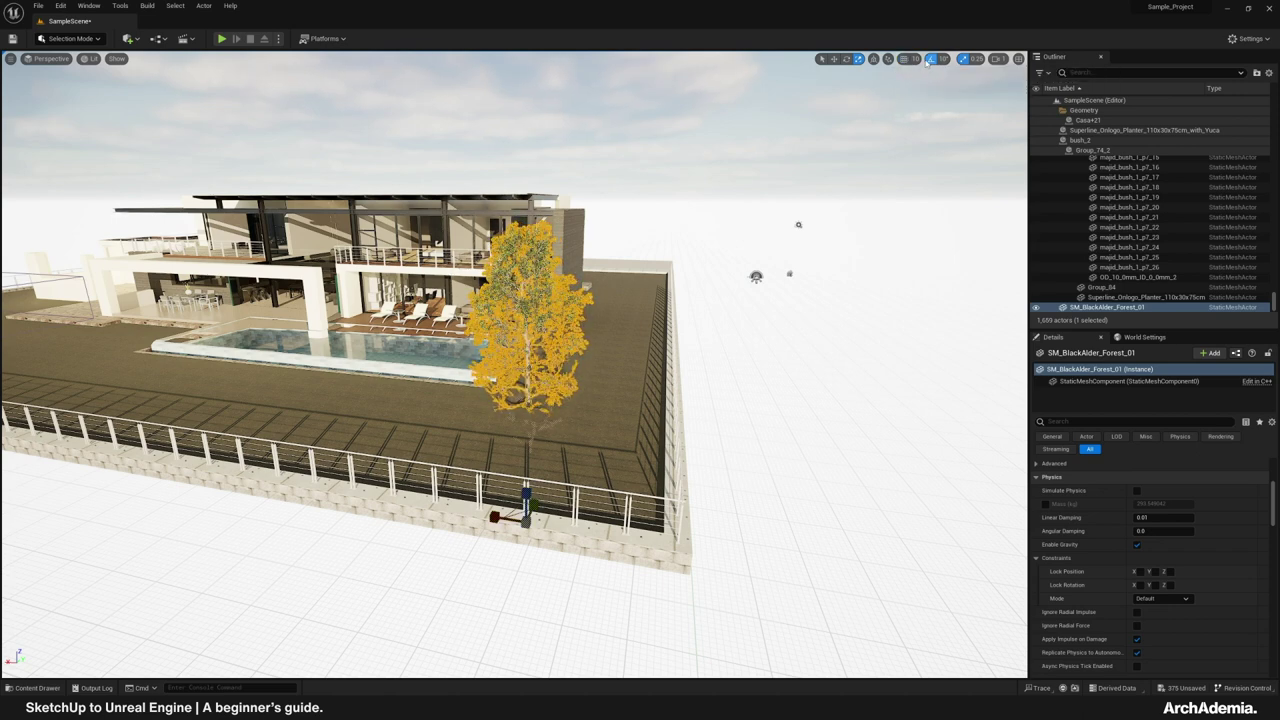
left_click_drag(526, 520, 549, 397)
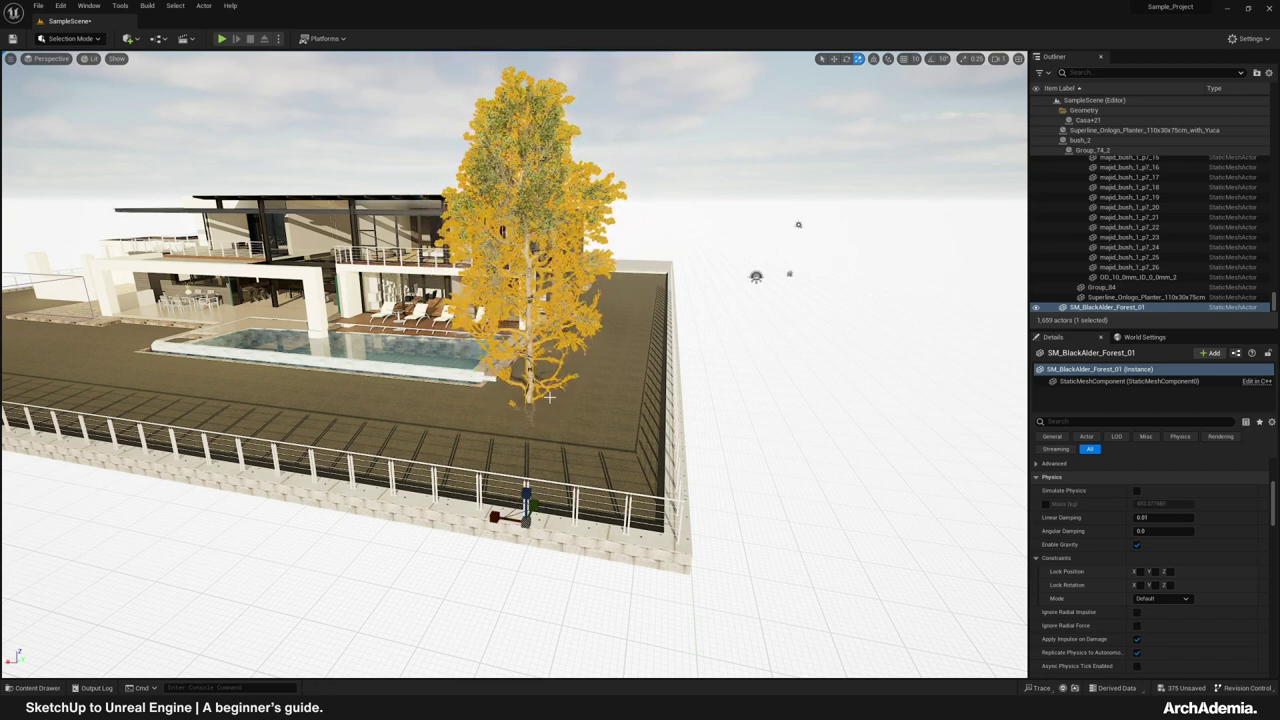
Scale the black alder tree down further and move it across the terrace to the opposite end of the pool.
left_click_drag(526, 521, 526, 570)
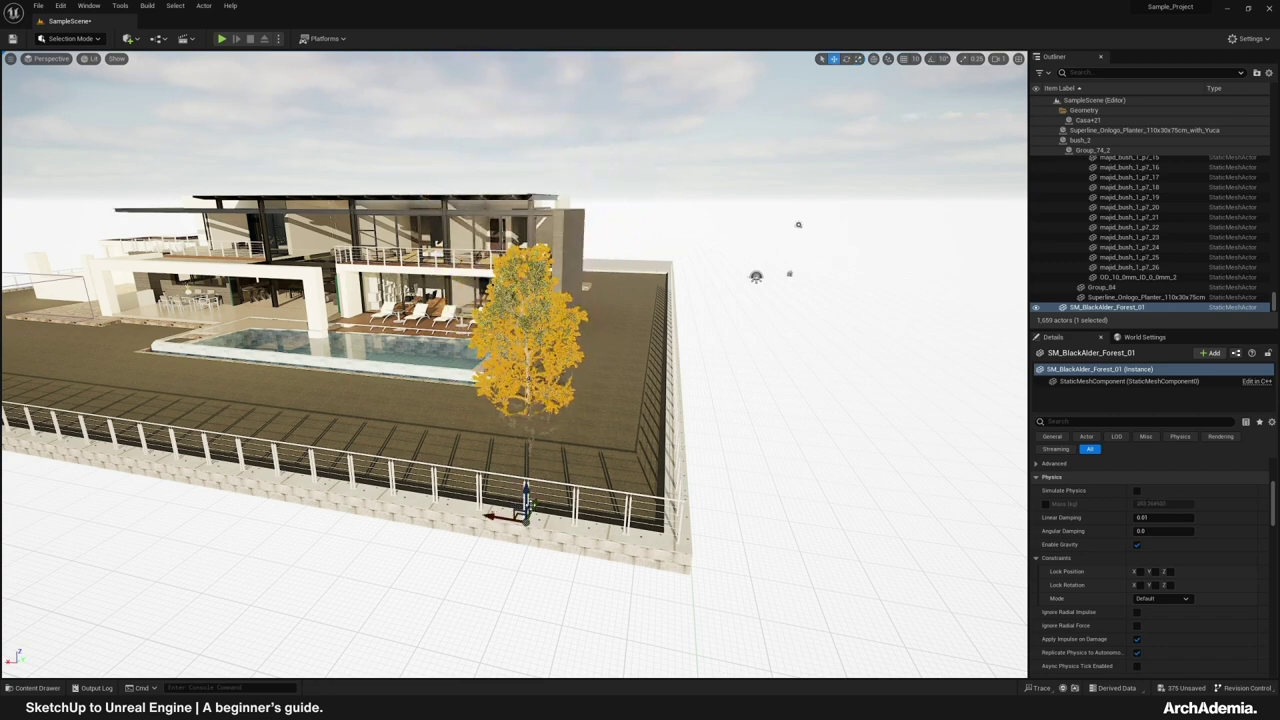
left_click_drag(523, 514, 66, 357)
middle_click_drag(66, 357, 24, 345)
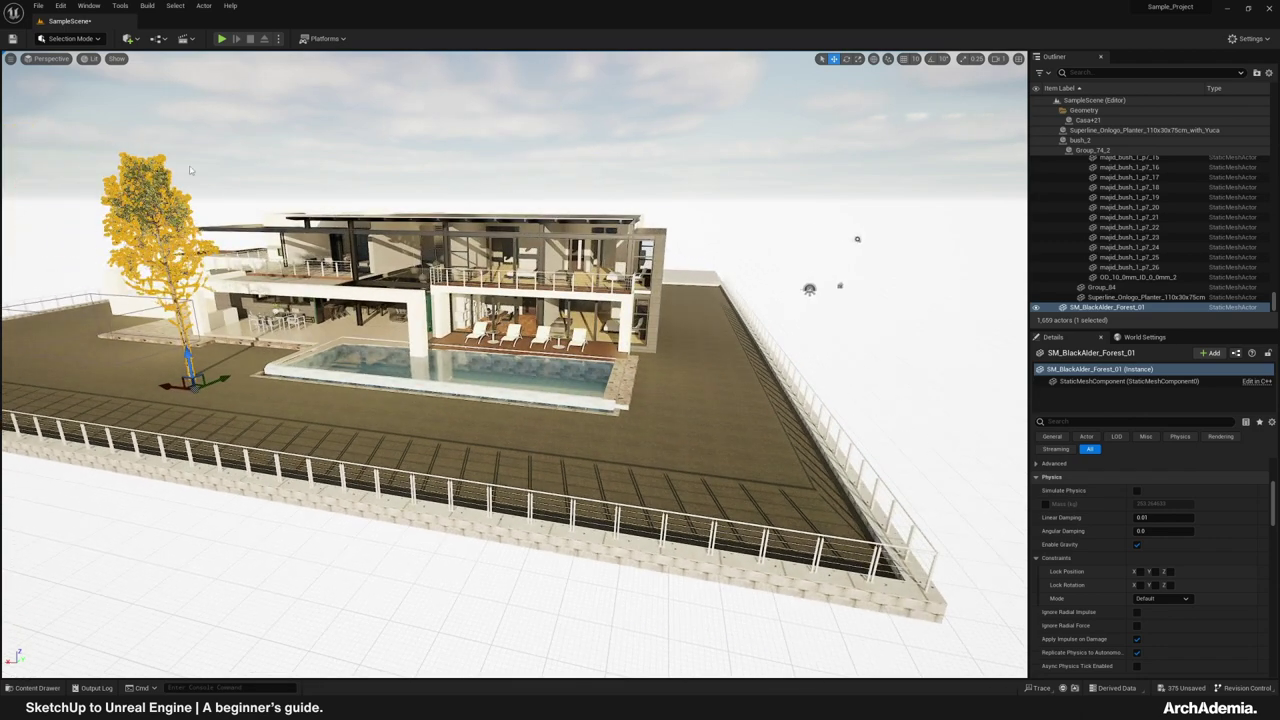
Through the interior cine camera view, position a duplicate of the black alder beyond the living room glazing and rotate it.
left_click(37, 58)
left_click(58, 174)
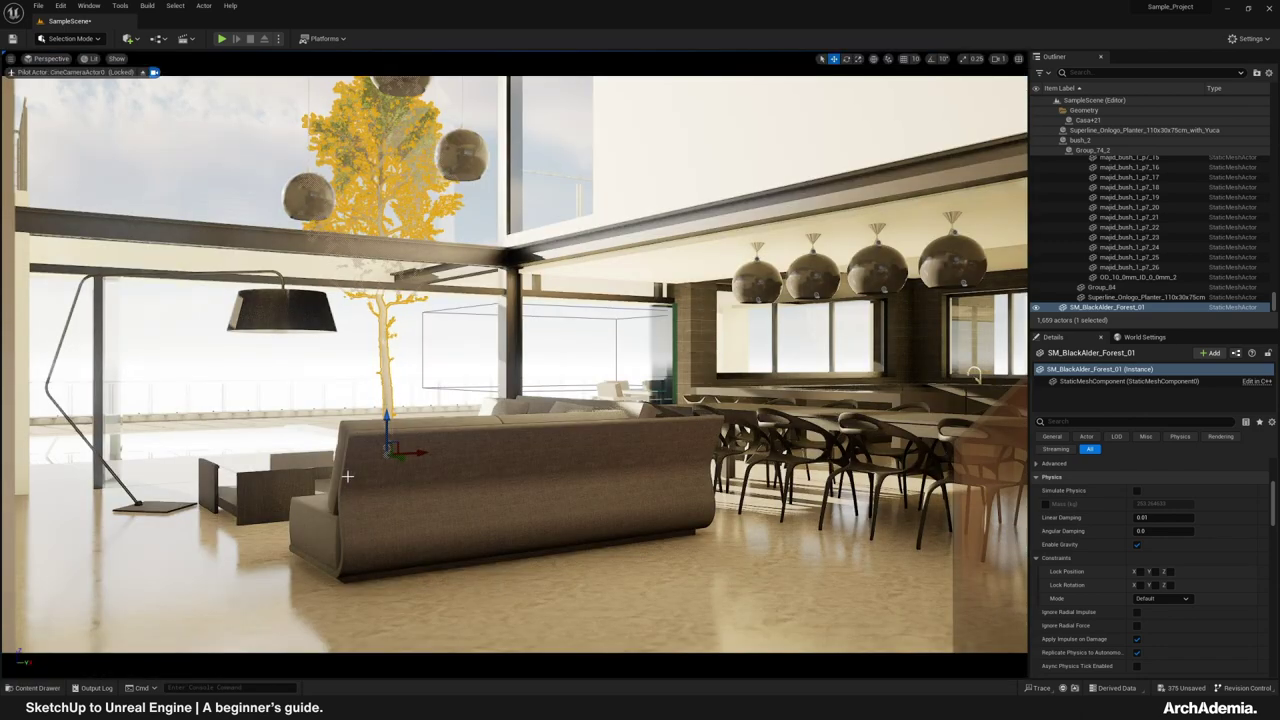
left_click_drag(415, 458, 592, 474)
key("e")
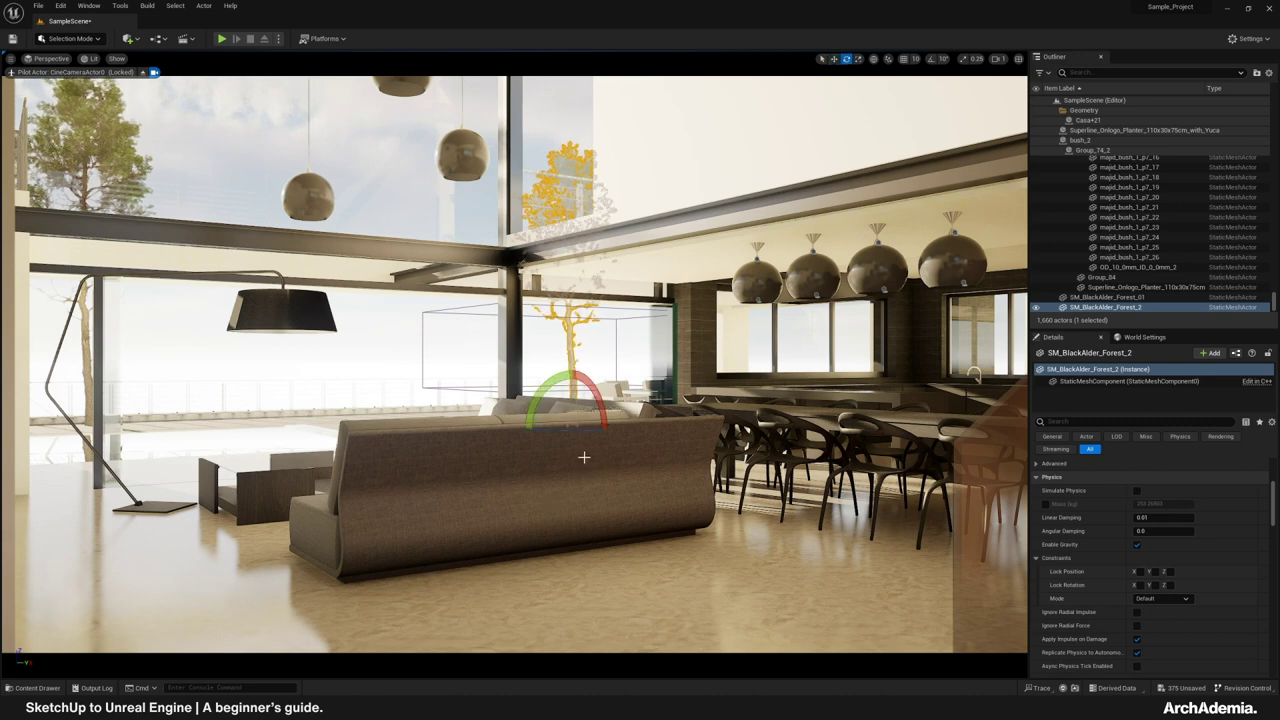
left_click_drag(558, 430, 532, 468)
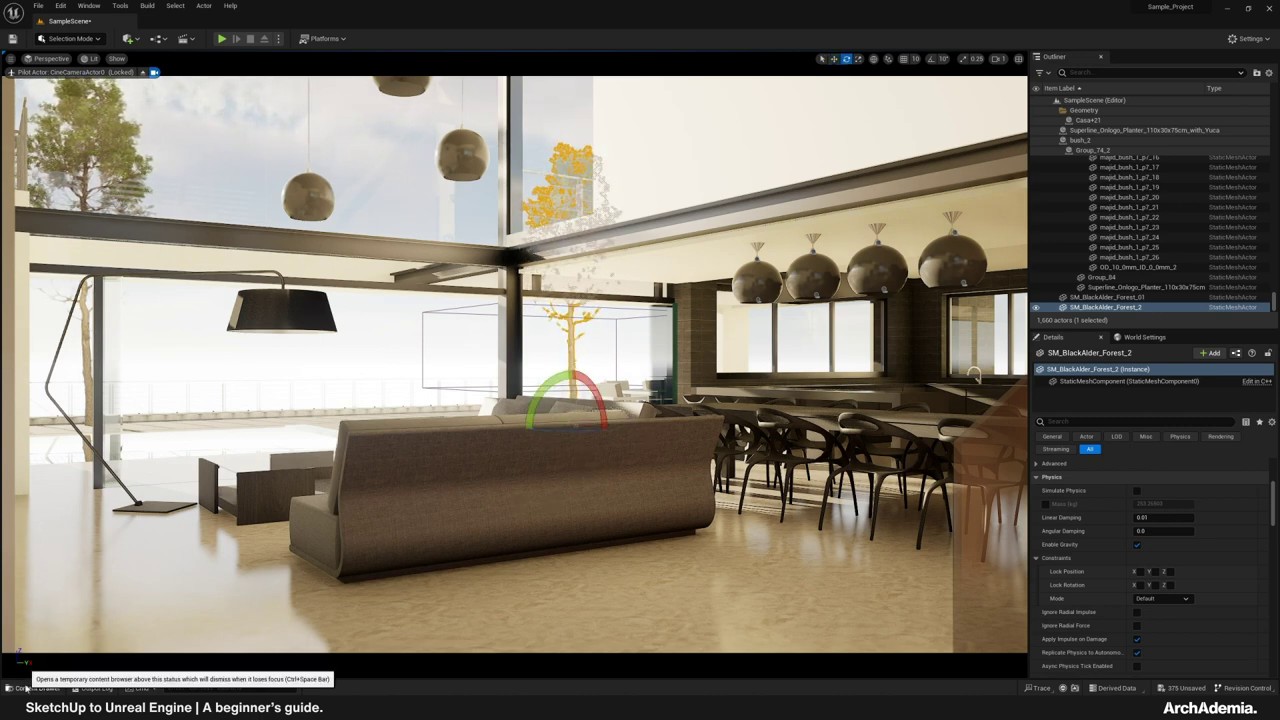
Stop piloting the camera, frame the duplicated tree, and place SM_BlackAlder_Forest_07 from the SimpleWind folder on the terrace beside it.
left_click(143, 72)
key("f")
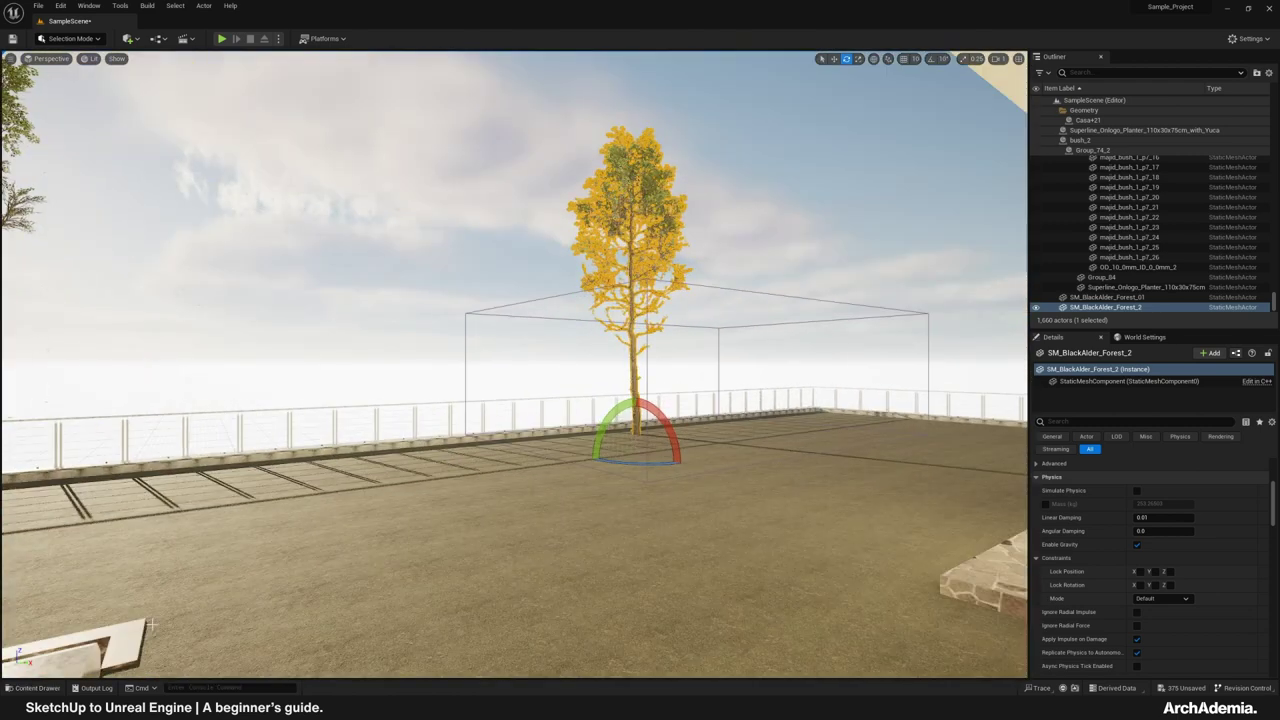
left_click(37, 688)
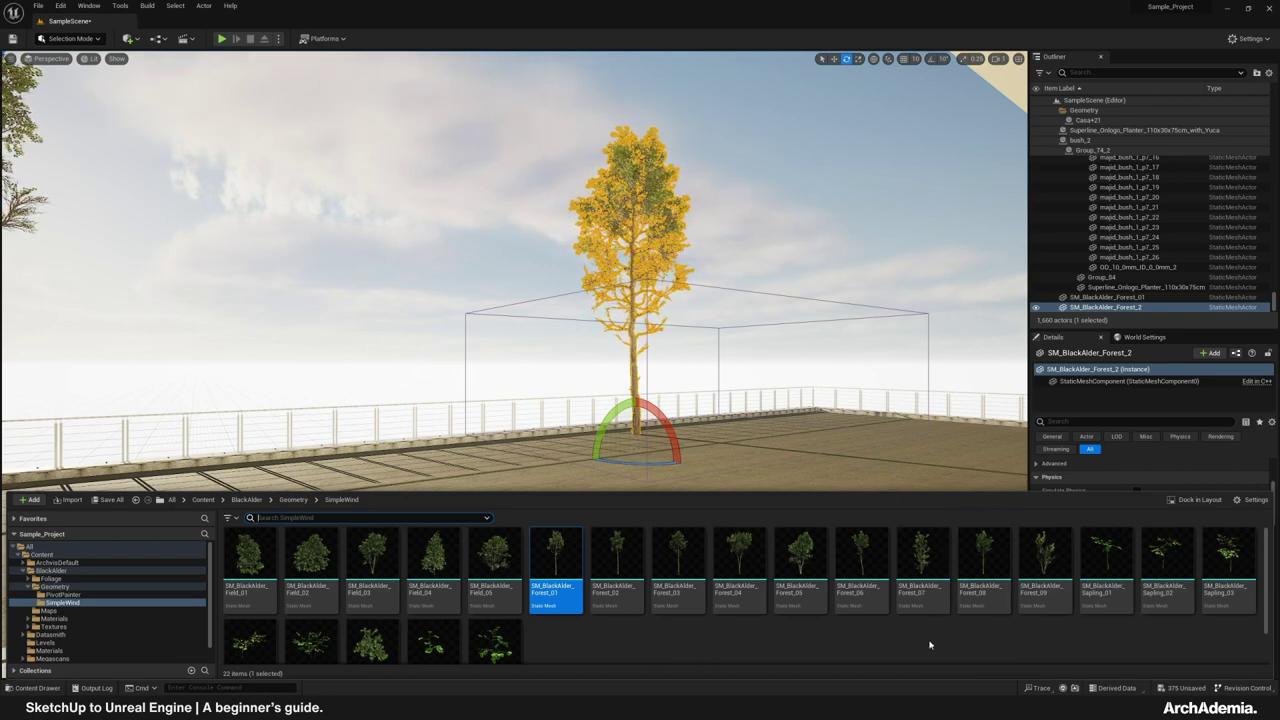
left_click_drag(922, 580, 425, 520)
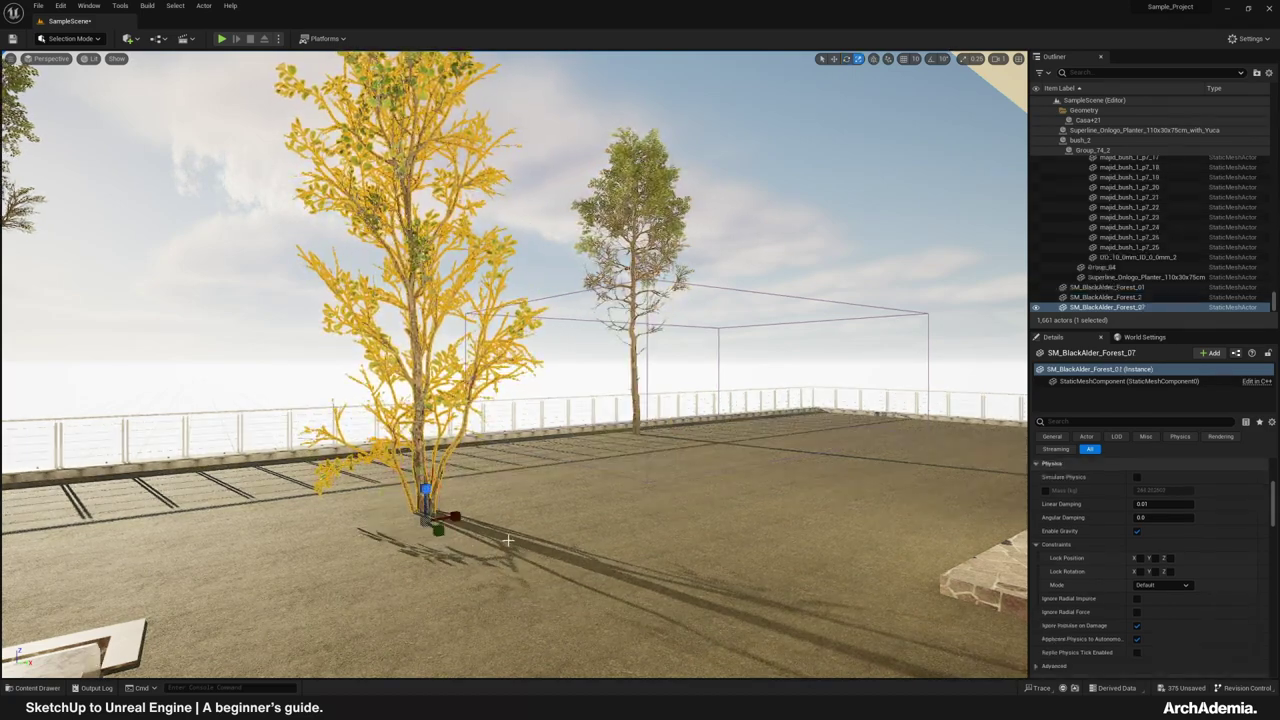
In the cine camera view, position the SM_BlackAlder_Forest_07 tree and a duplicate of it side by side behind the sofa.
left_click(49, 59)
left_click(76, 169)
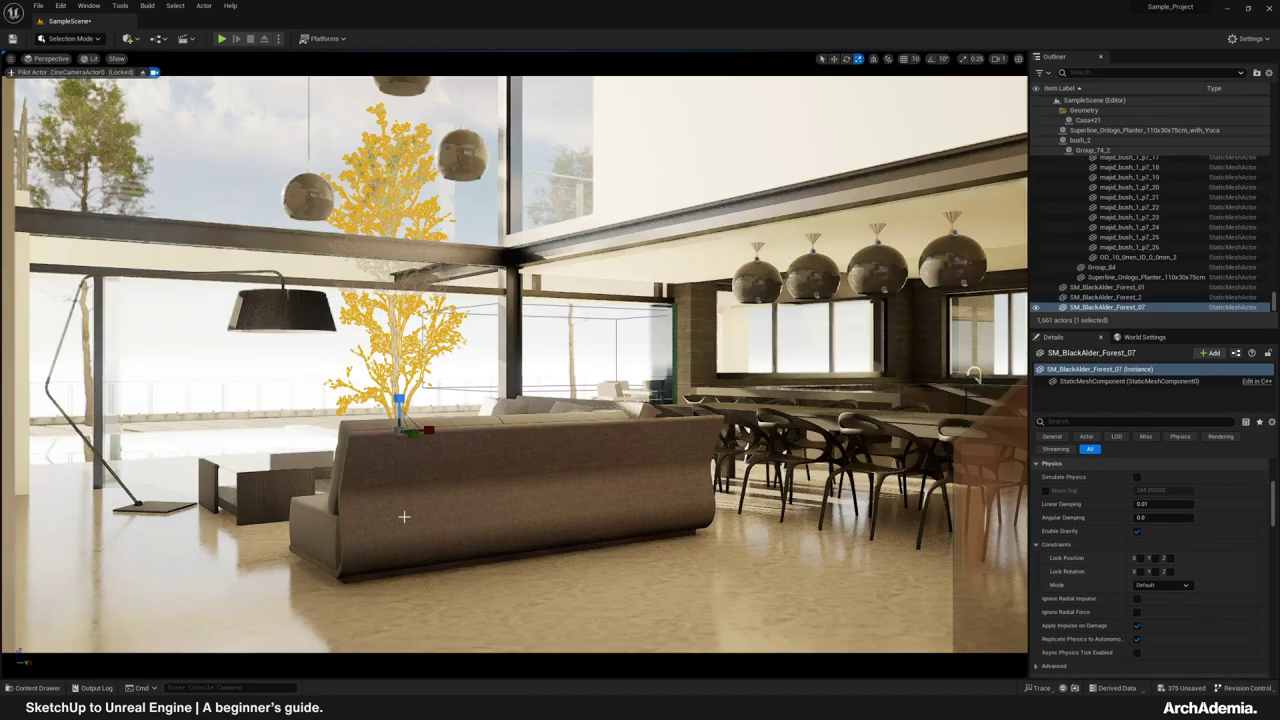
key("w")
left_click_drag(434, 435, 478, 417)
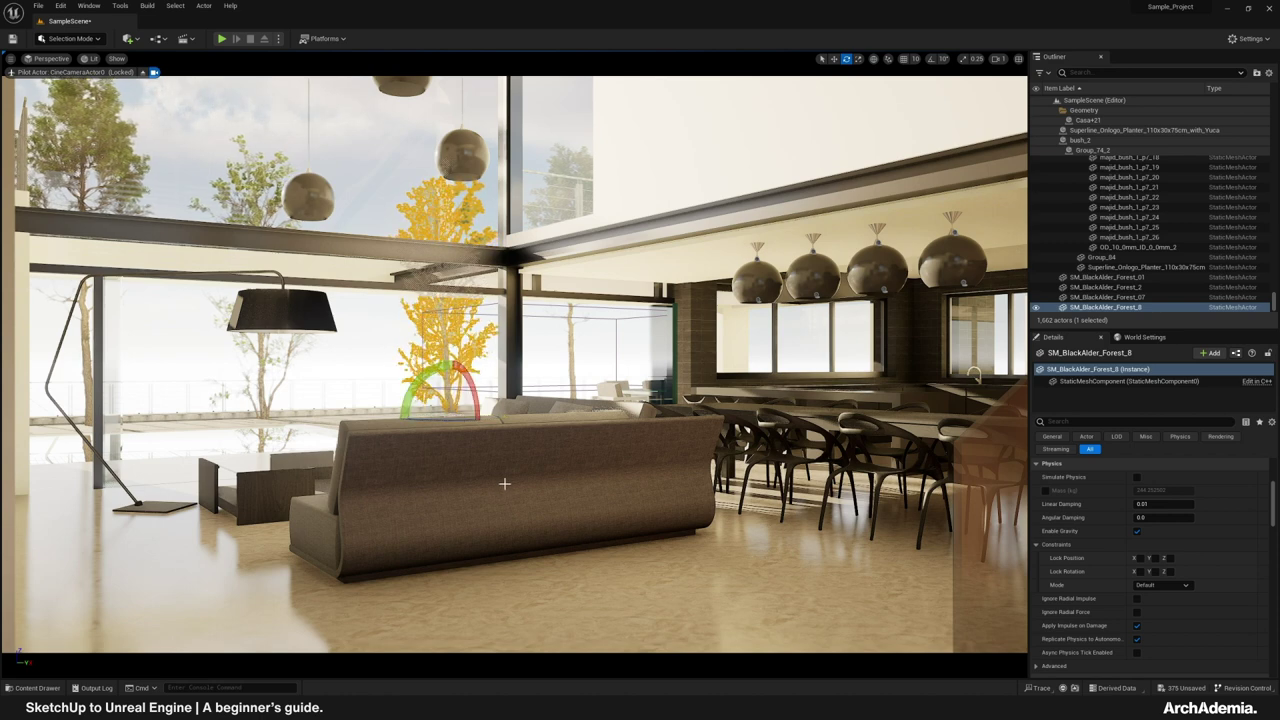
Capture a high resolution screenshot of the camera view with the size multiplier set to 2.
left_click(10, 58)
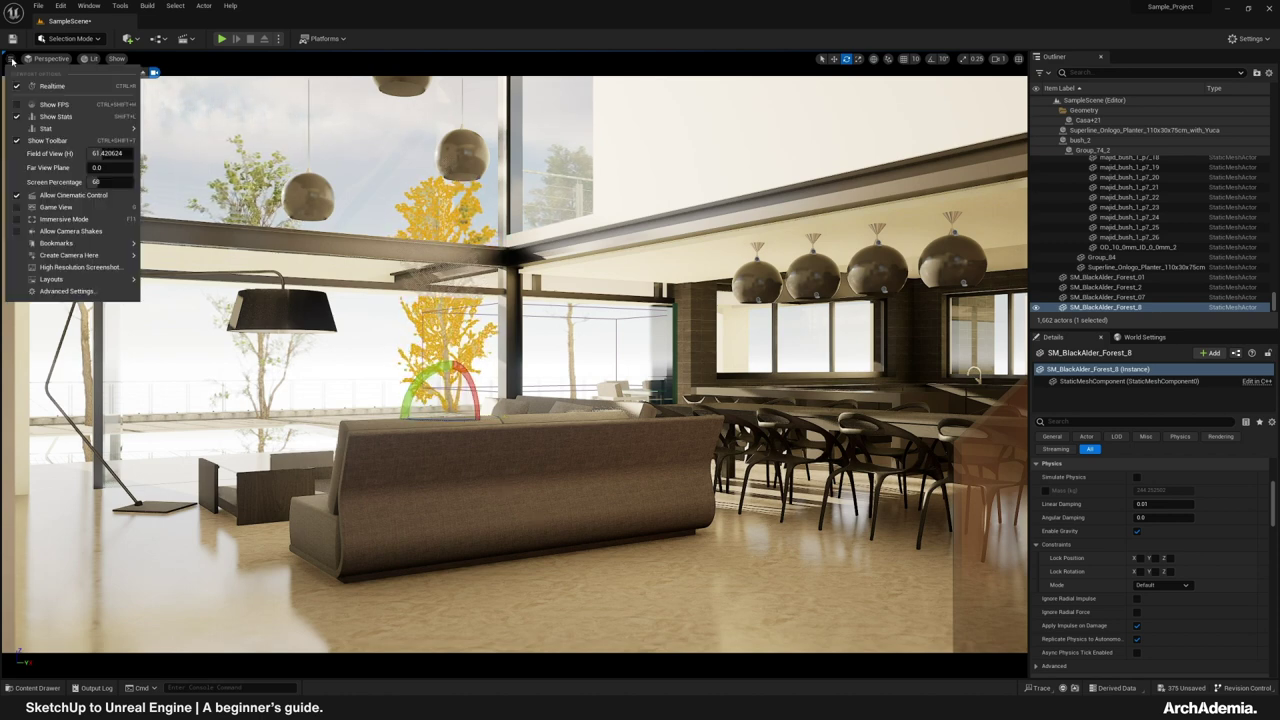
left_click(100, 267)
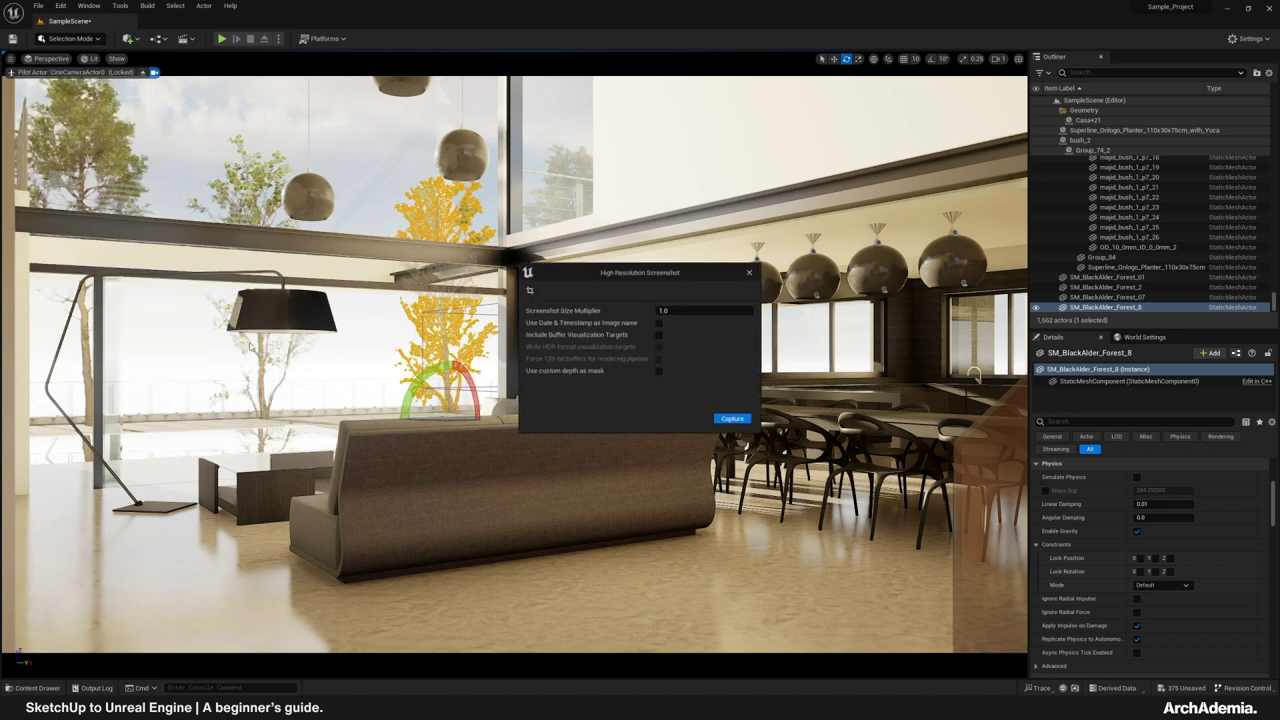
left_click(702, 311)
type("2")
key("Return")
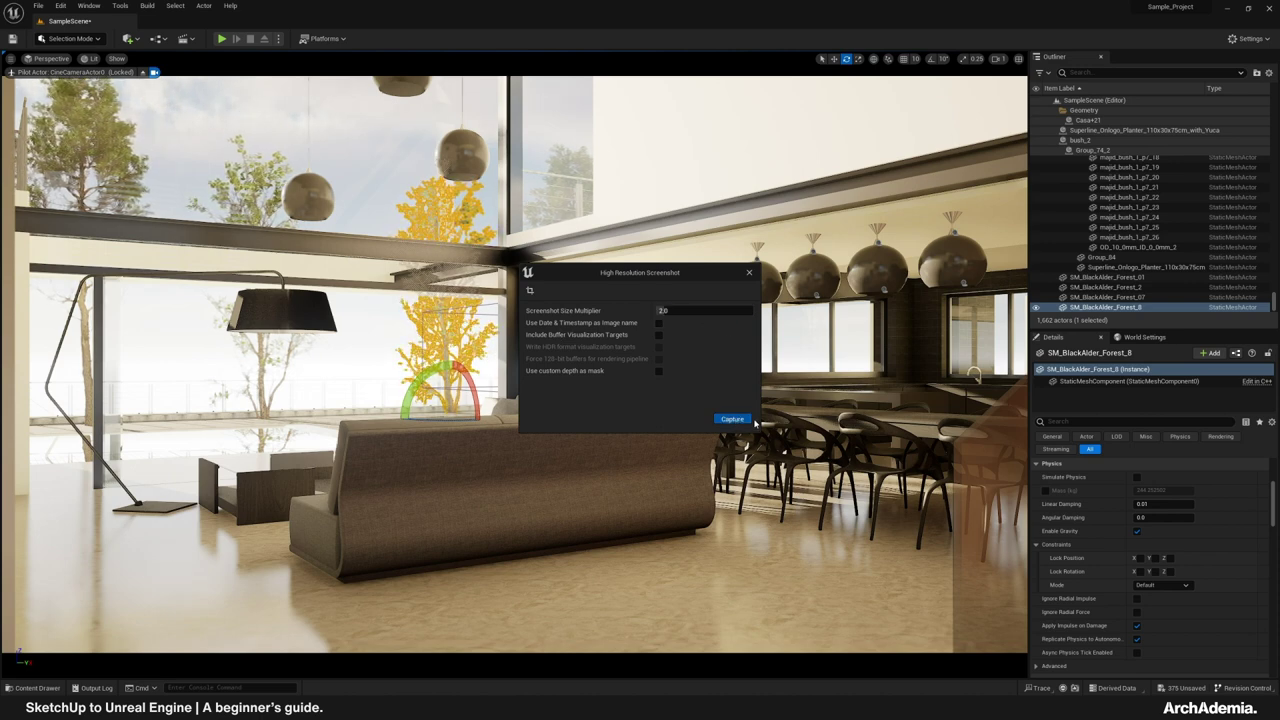
left_click(733, 419)
Open the saved screenshots folder and compare HighresScreenshot00001.png with HighresScreenshot00002.png in the photo viewer.
left_click(1180, 666)
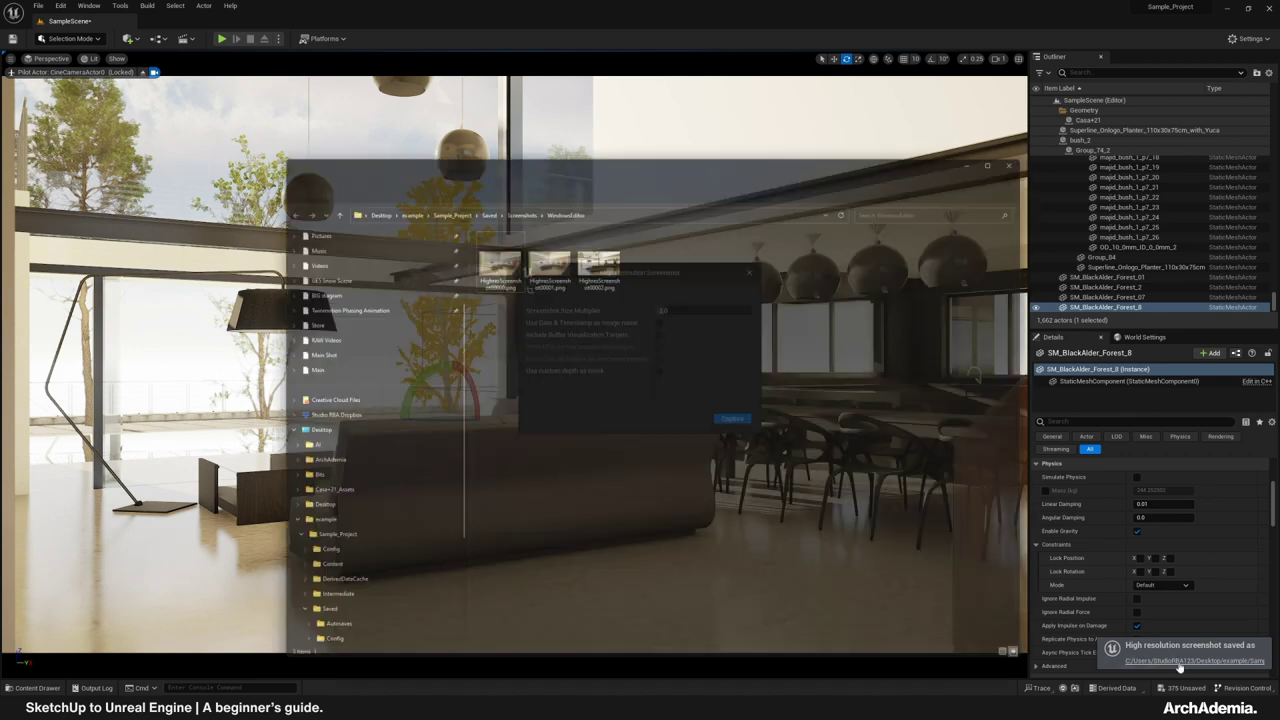
left_click(544, 256)
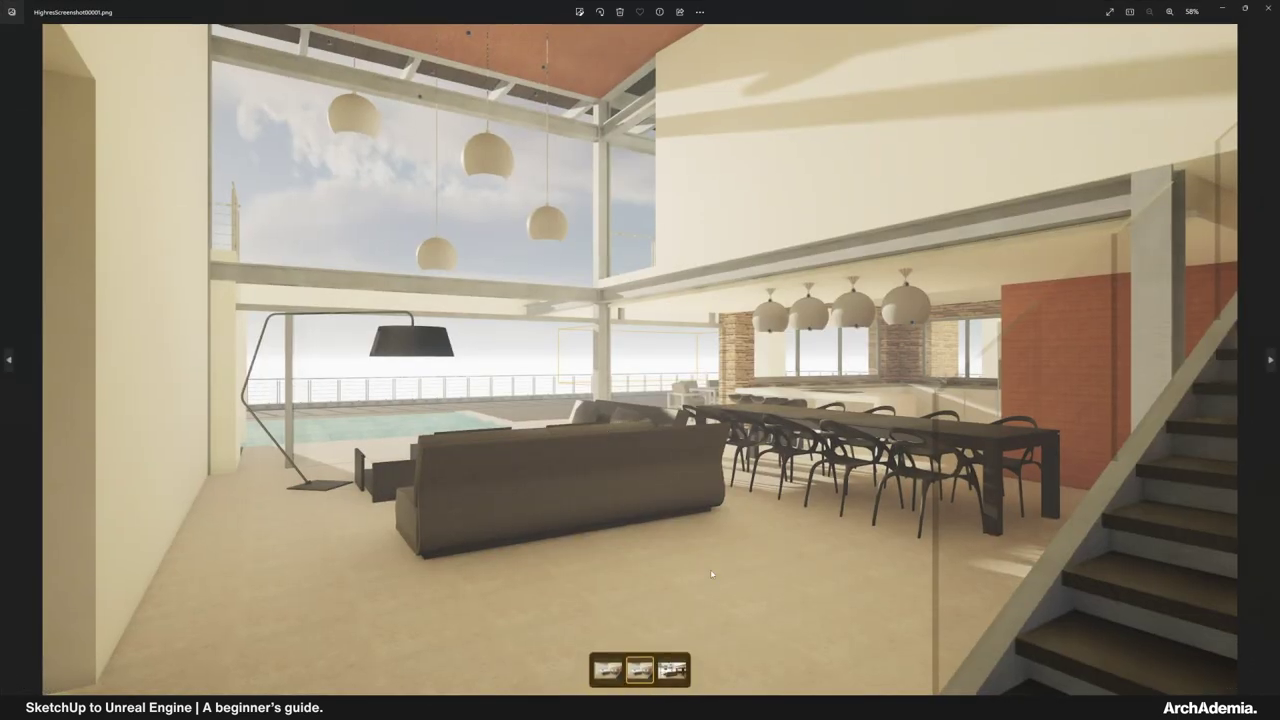
key("Right")
key("Left")
key("Right")
key("Left")
key("Right")
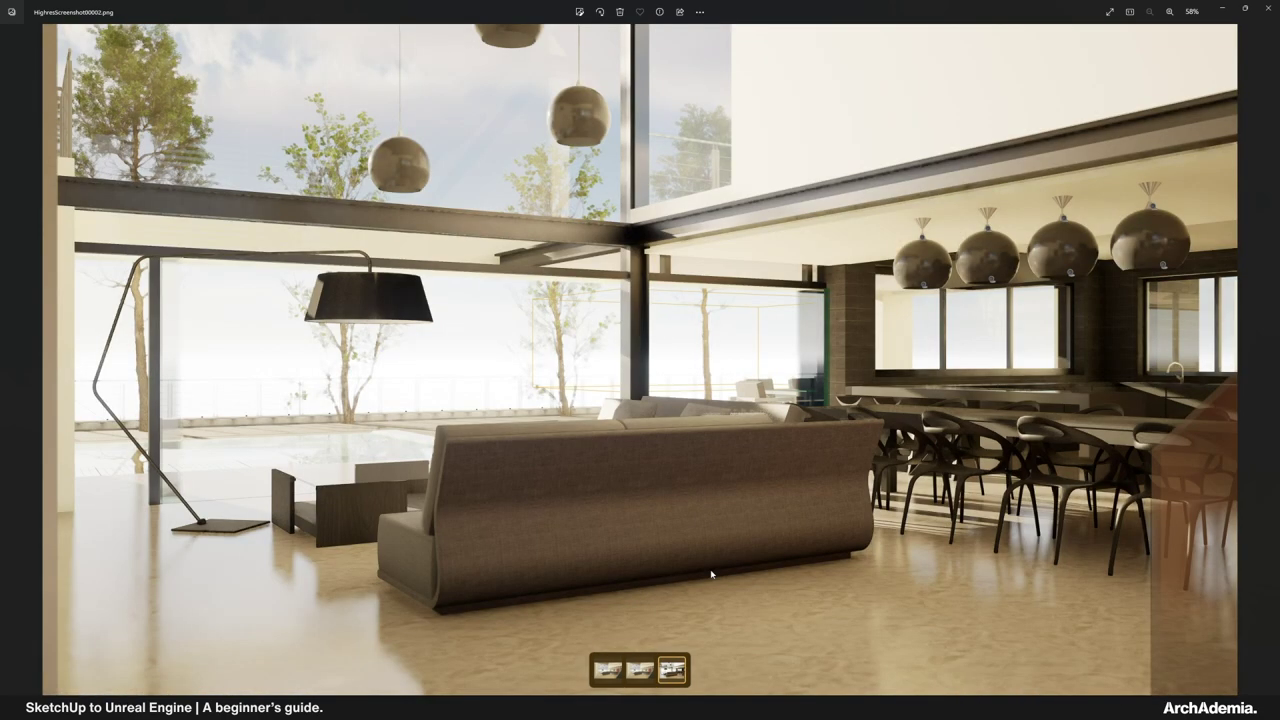
Inspect the trees and volume outlines in HighresScreenshot00002.png up close, and switch back to Unreal Engine.
scroll(522, 403, "up", 4)
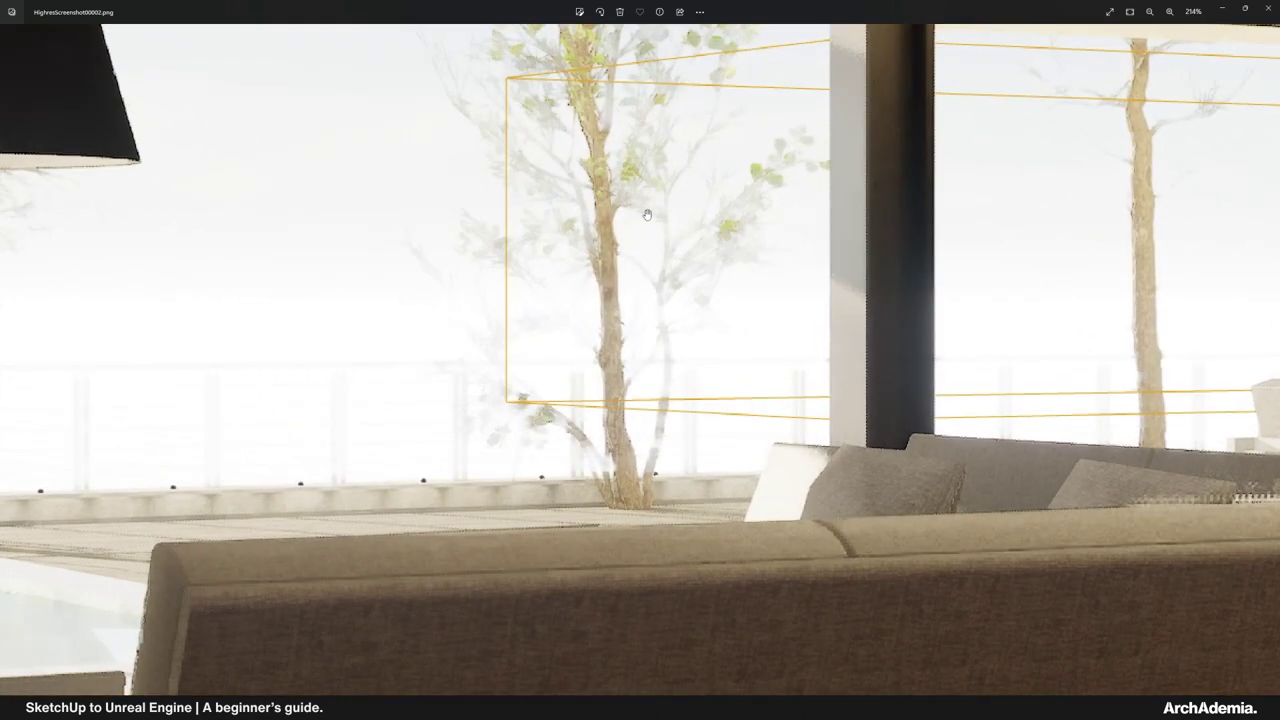
scroll(608, 320, "down", 4)
scroll(562, 357, "up", 2)
scroll(585, 385, "down", 2)
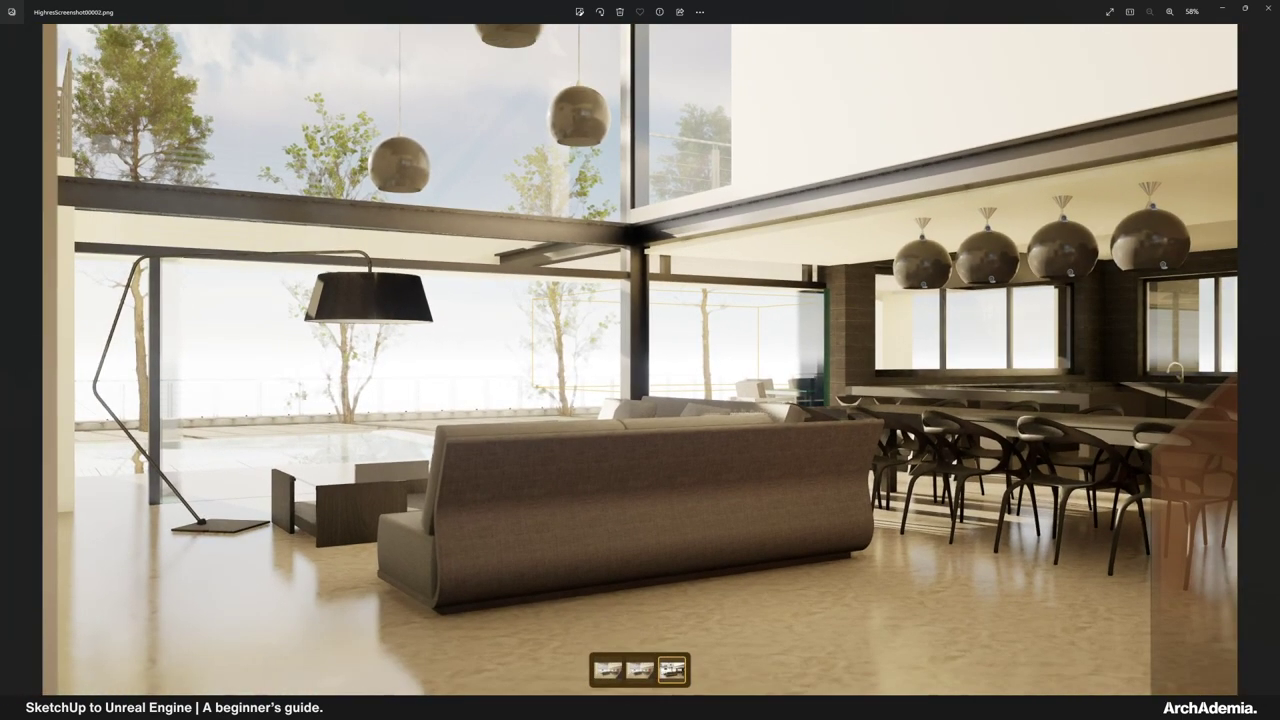
left_click(992, 708)
left_click(990, 655)
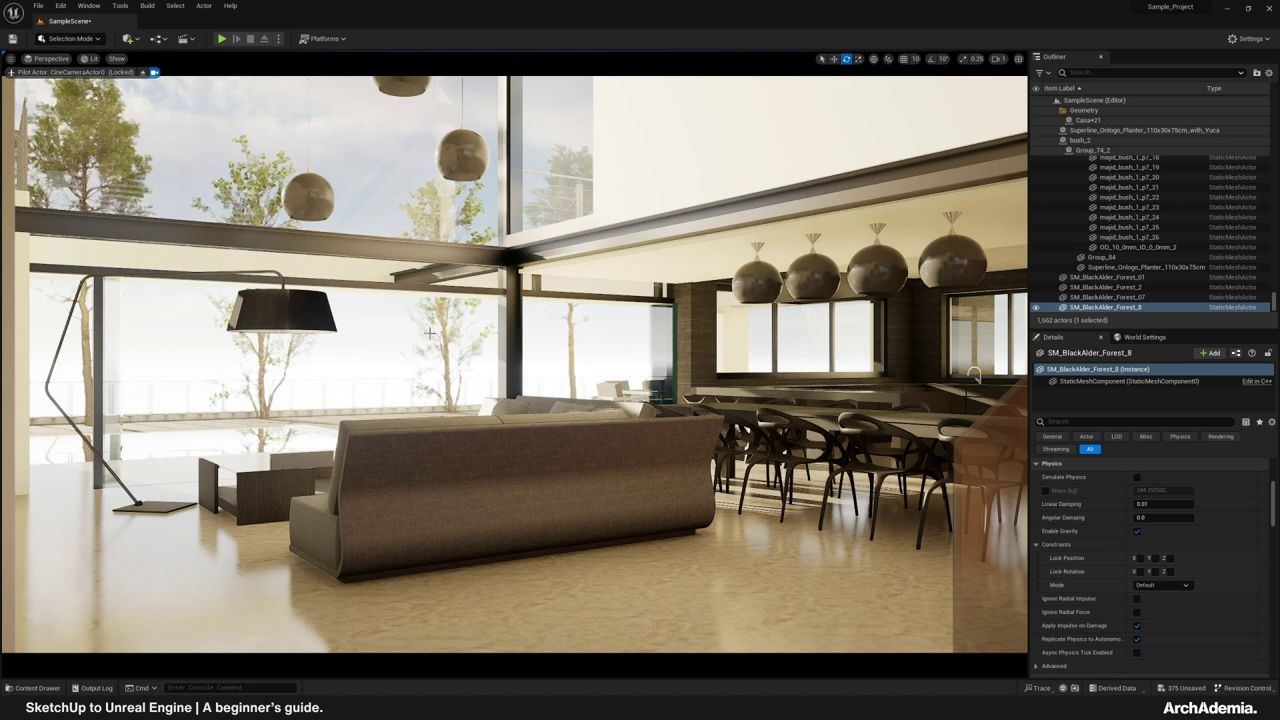
left_click(427, 450)
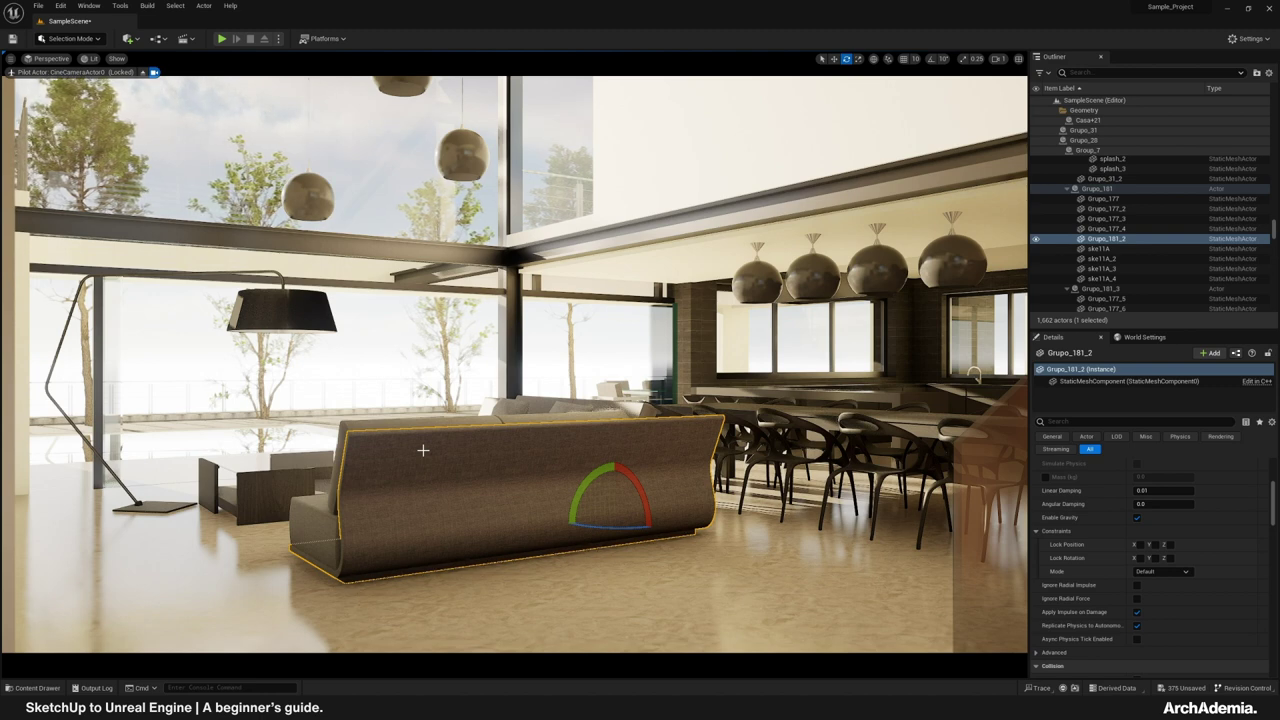
left_click(330, 462)
left_click(340, 433)
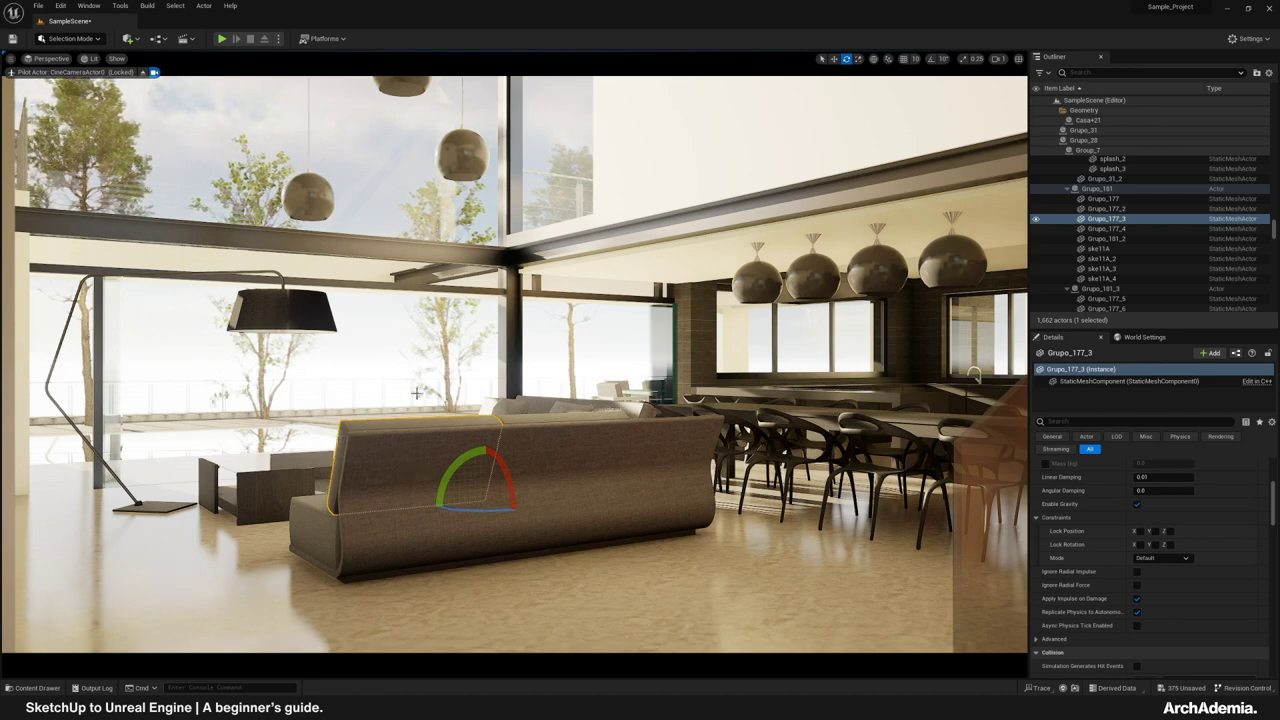
Add a spot light to the living room view and raise it above the glazing beam.
left_click(127, 38)
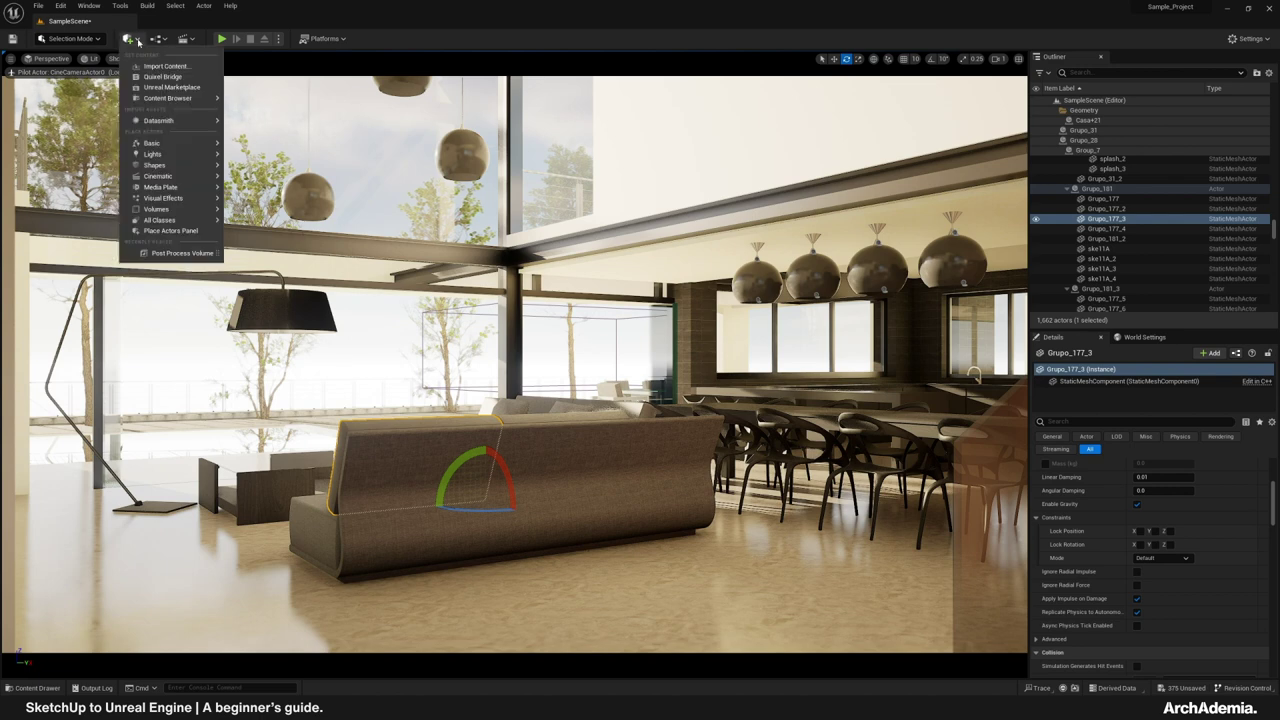
mouse_move(170, 160)
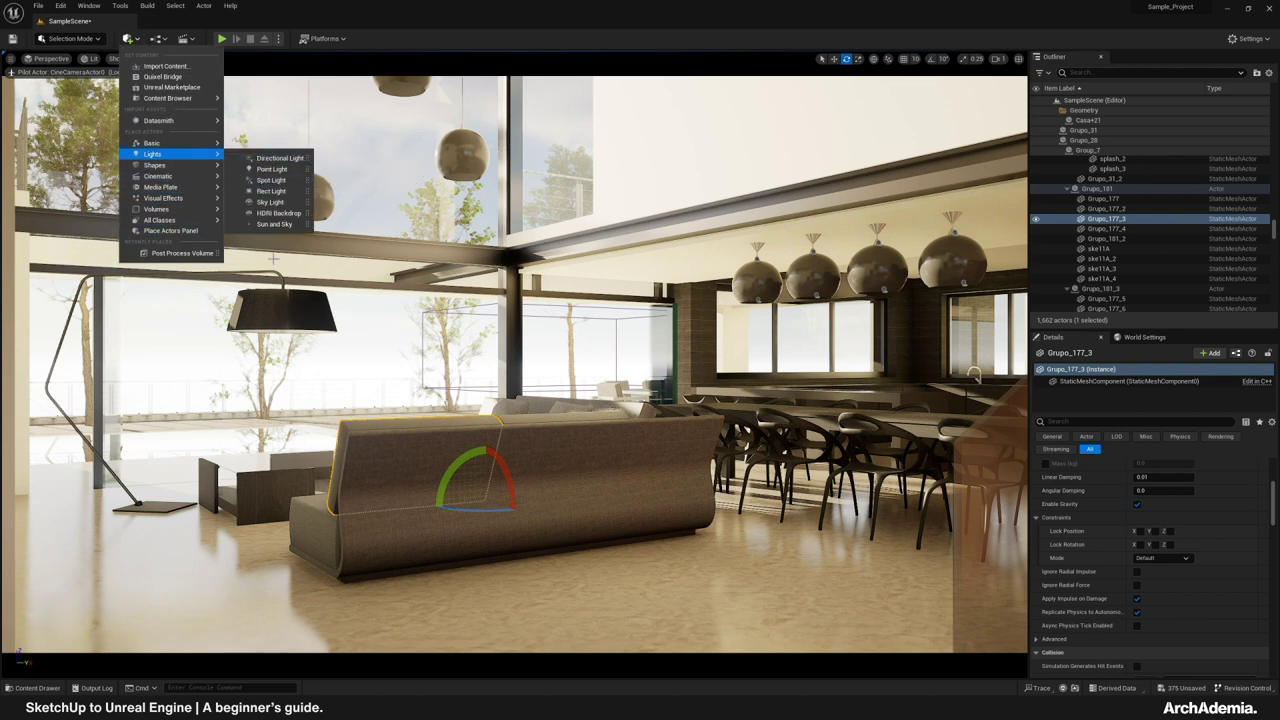
left_click(259, 180)
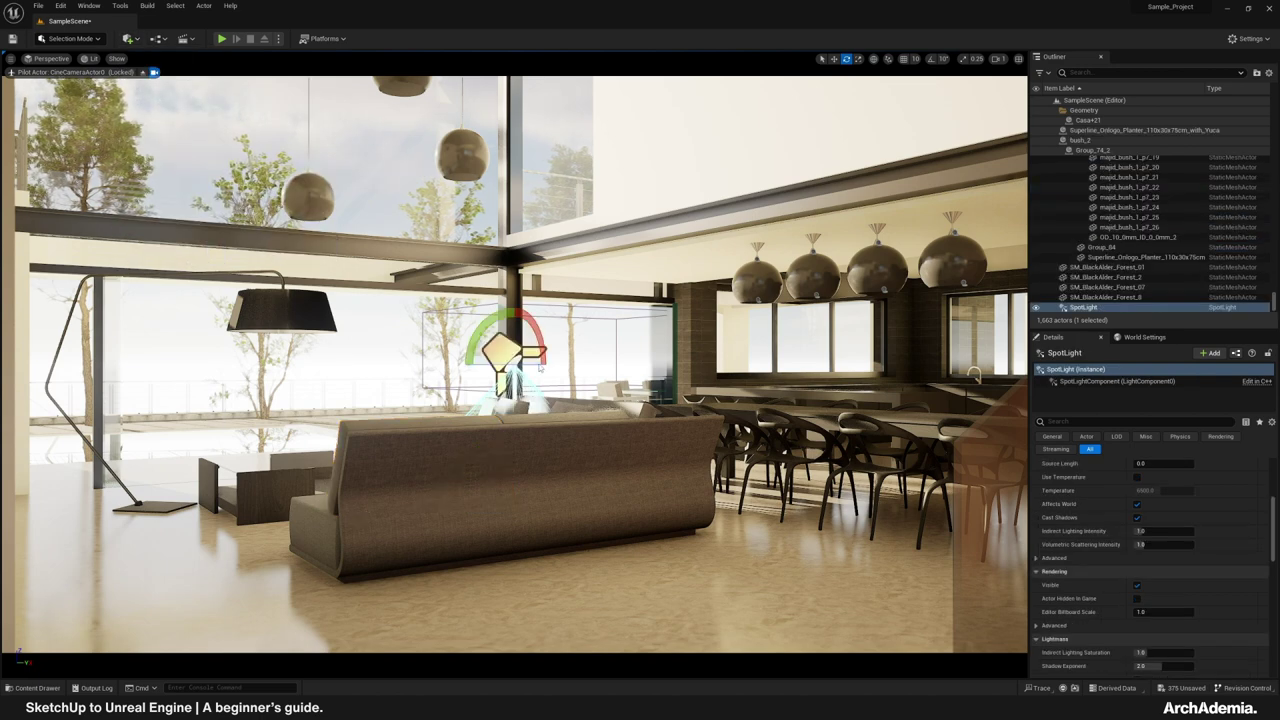
key("w")
left_click_drag(512, 332, 510, 108)
Toggle Game View to hide and show the editor icons, delete the spot light, and leave Game View on.
left_click(692, 164)
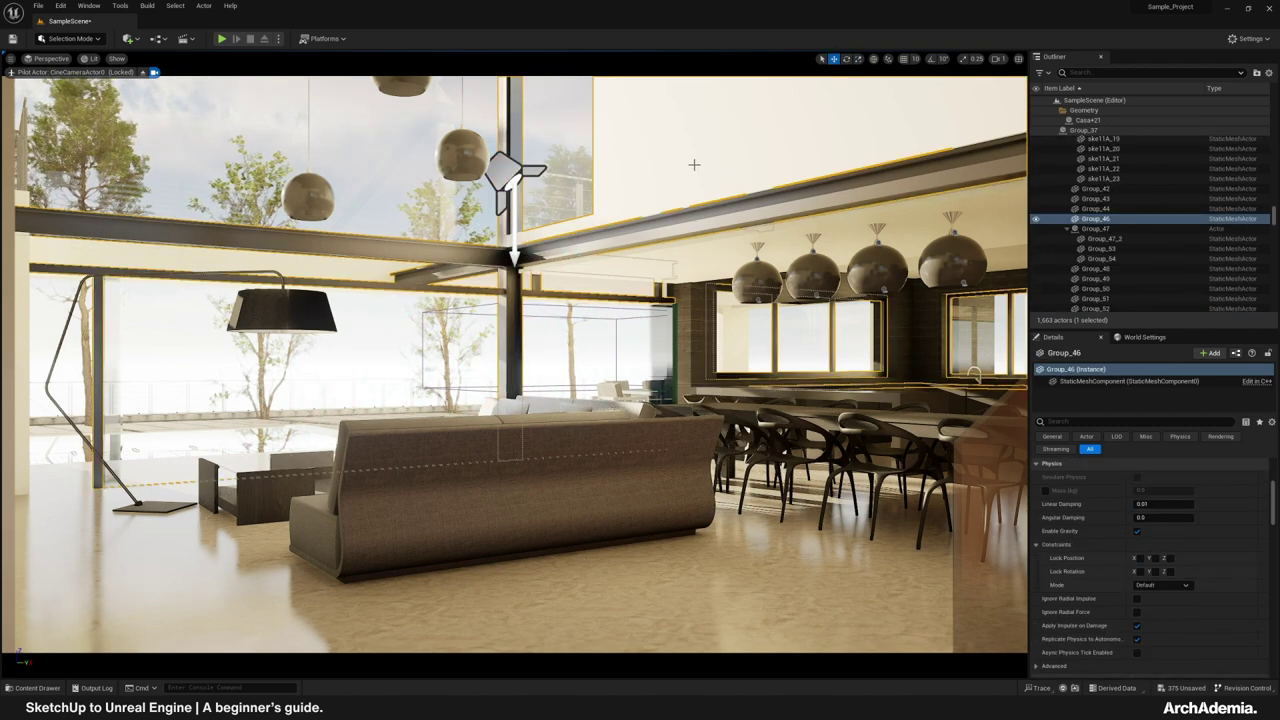
key("g")
key("g")
key("g")
key("g")
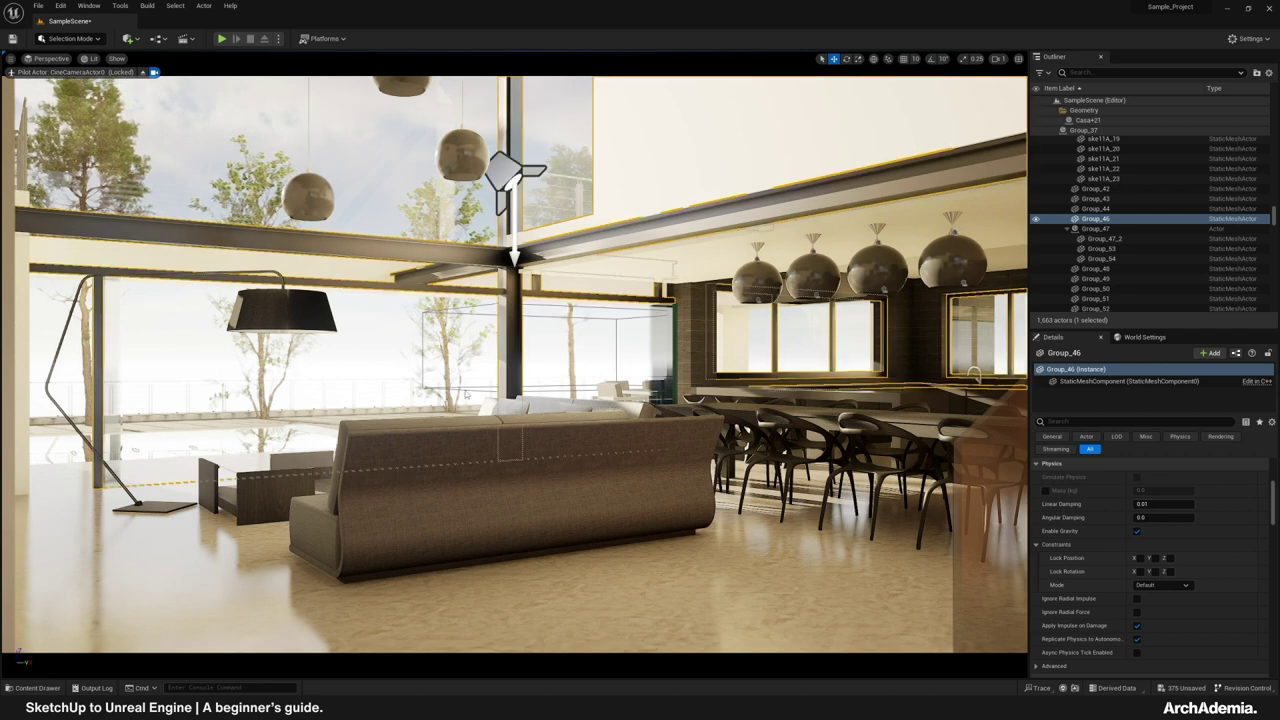
left_click(504, 174)
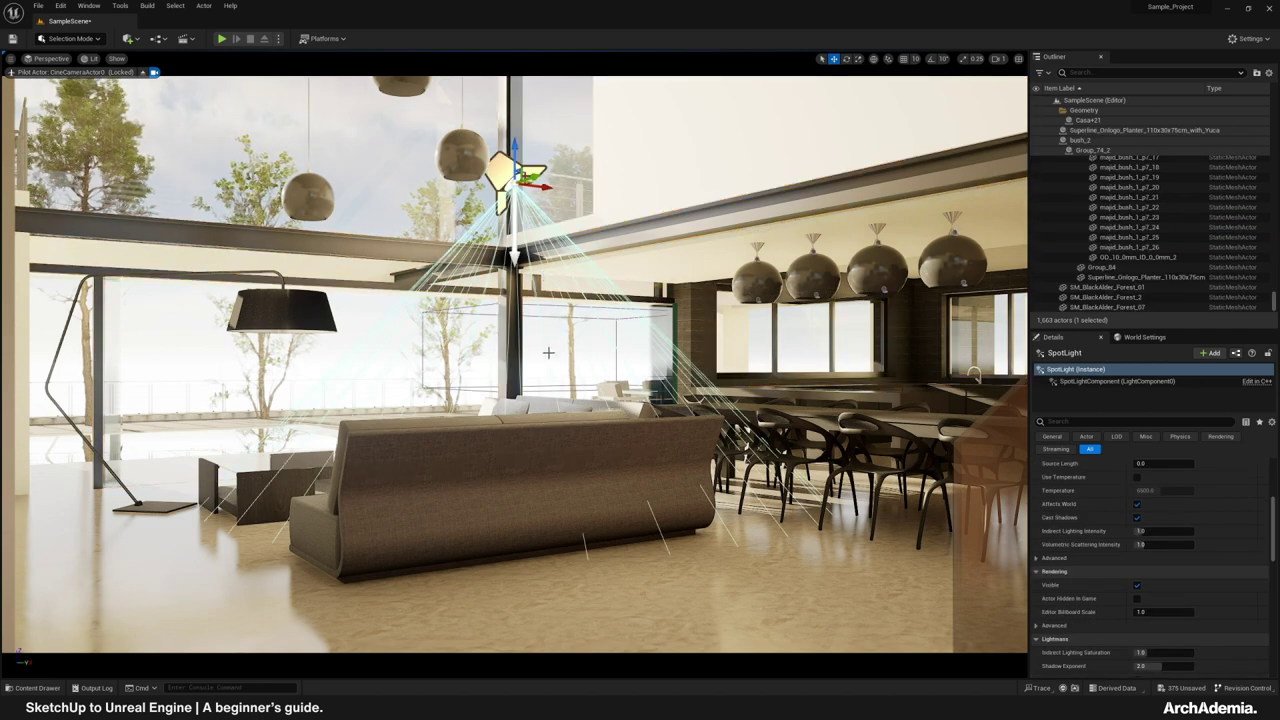
key("Delete")
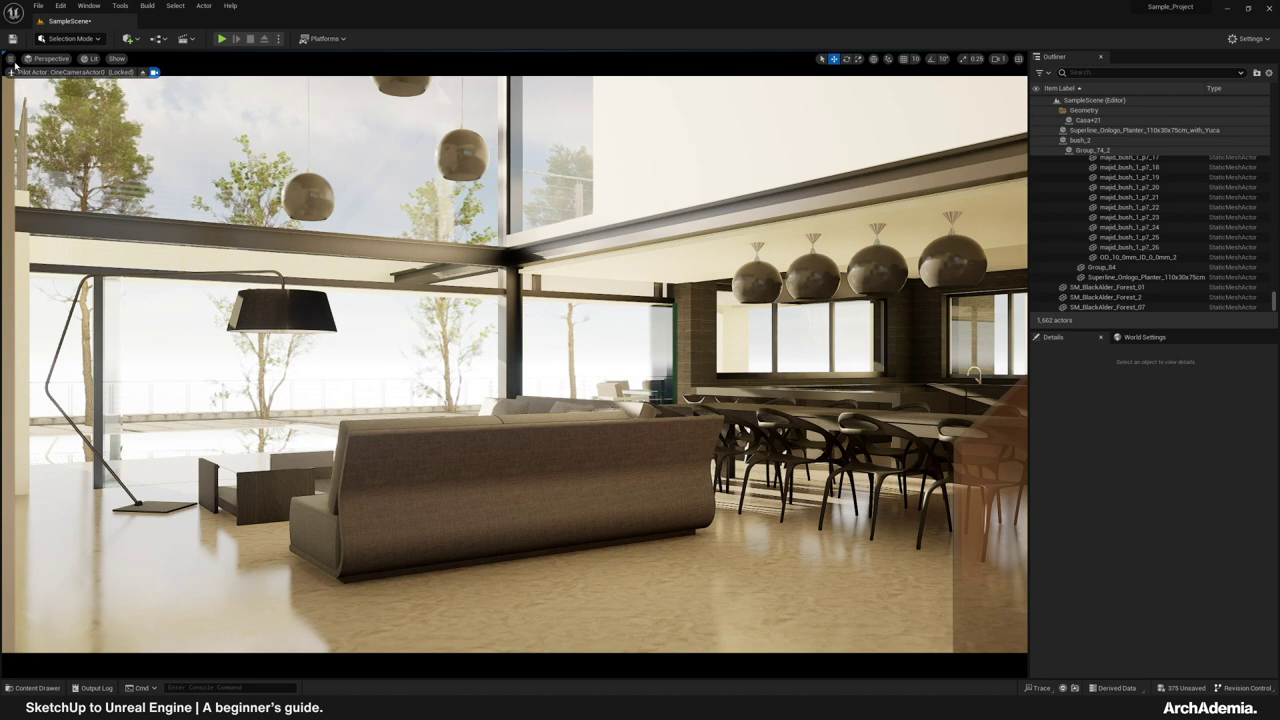
Take another high resolution screenshot in Game View, with the size multiplier at 2.
left_click(10, 58)
mouse_move(67, 256)
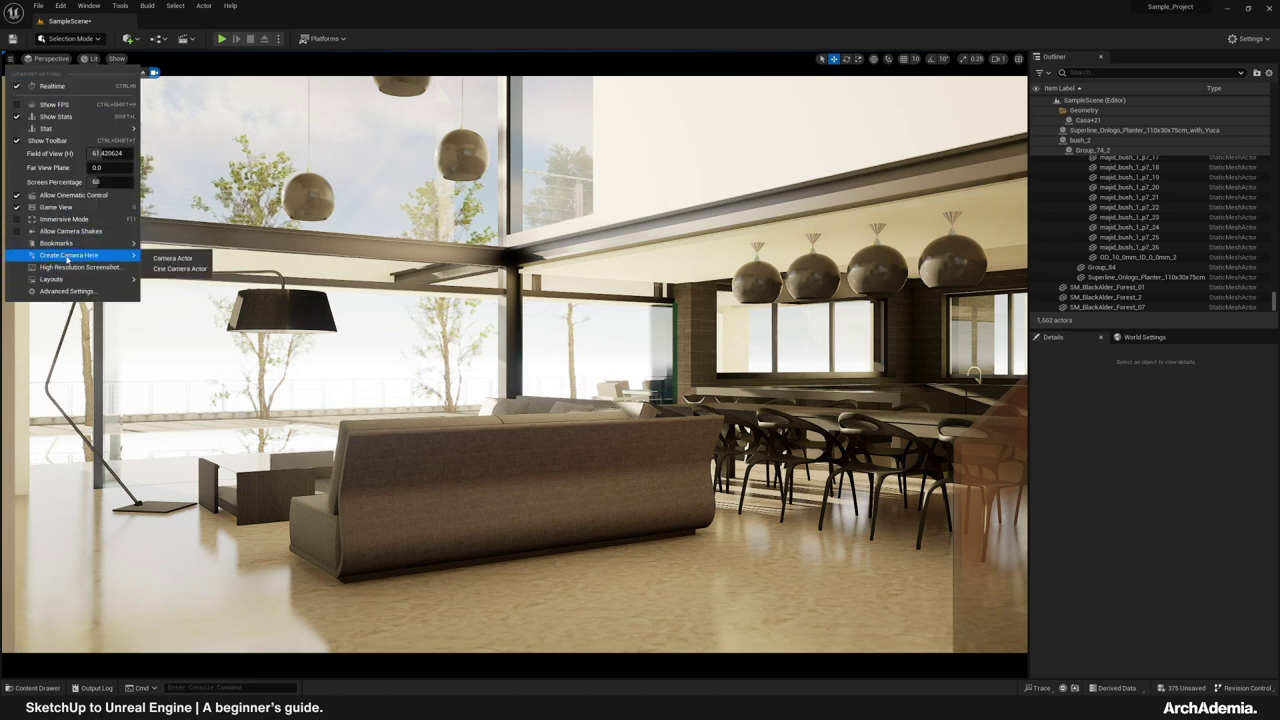
left_click(80, 267)
left_click(680, 309)
type("2")
key("Return")
left_click(724, 421)
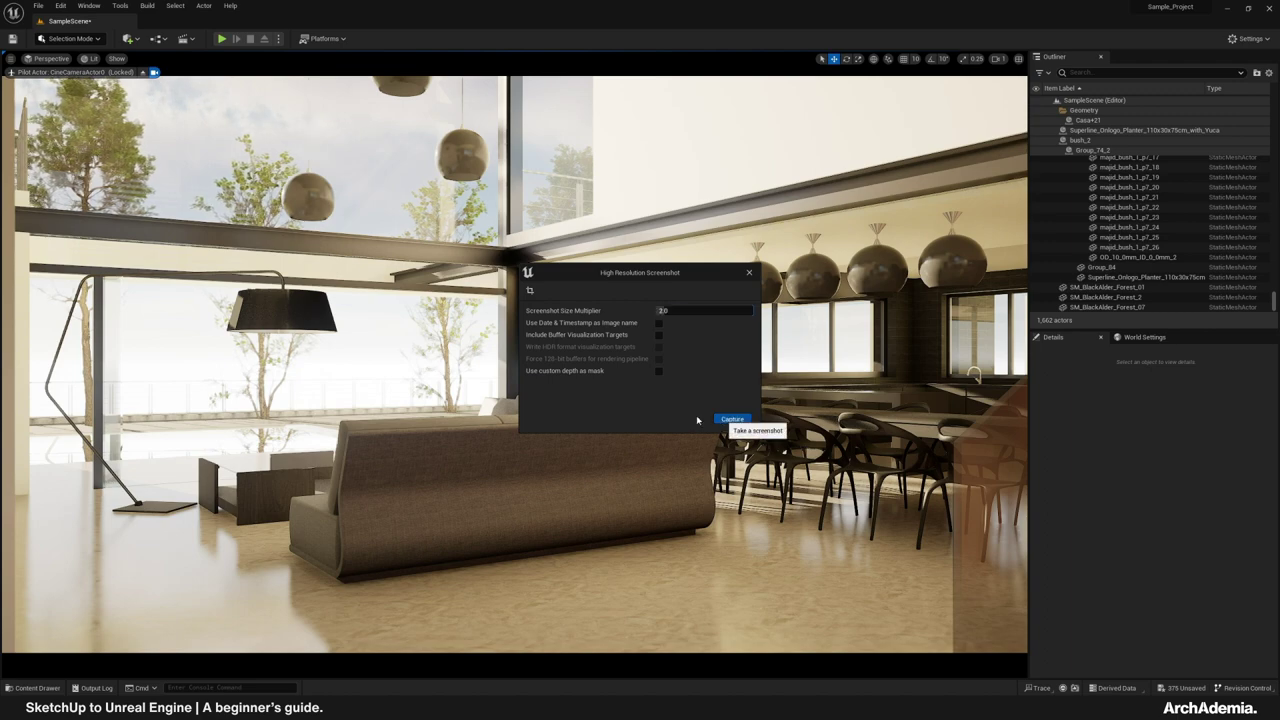
left_click(698, 419)
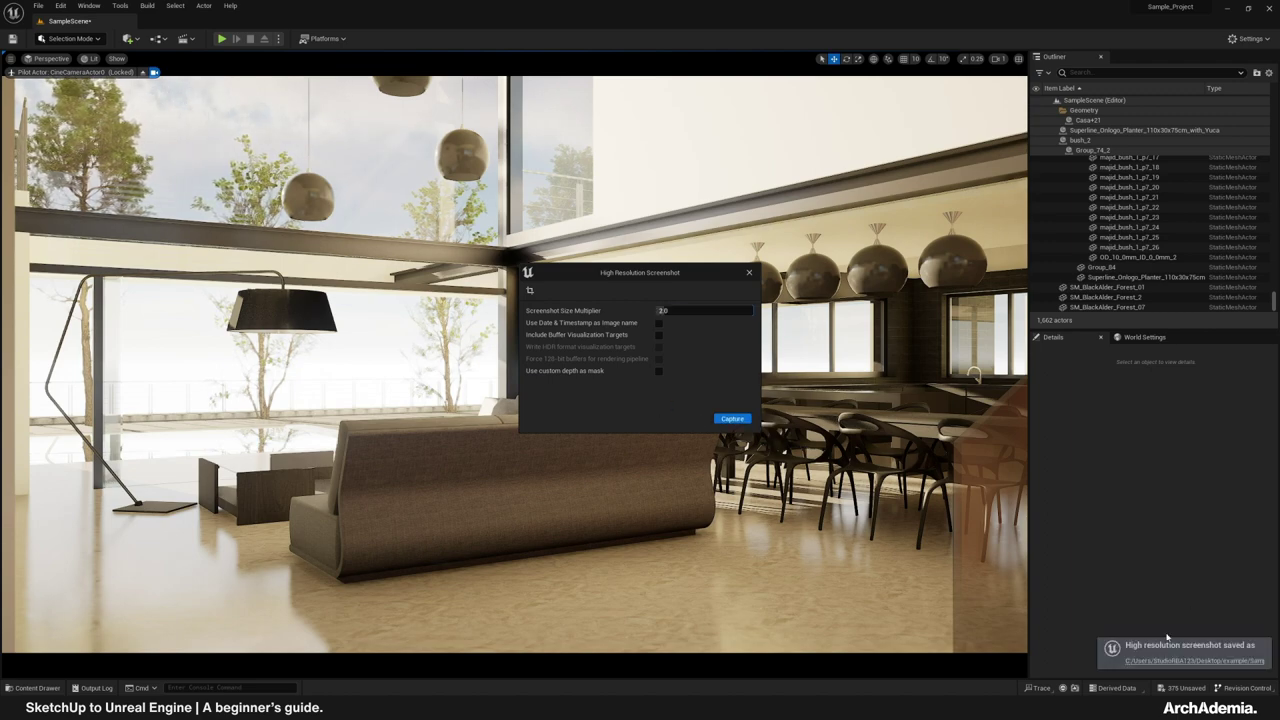
Open the newly saved HighresScreenshot00003.png from the screenshots folder in a maximized photo viewer.
left_click(1148, 661)
left_click(660, 282)
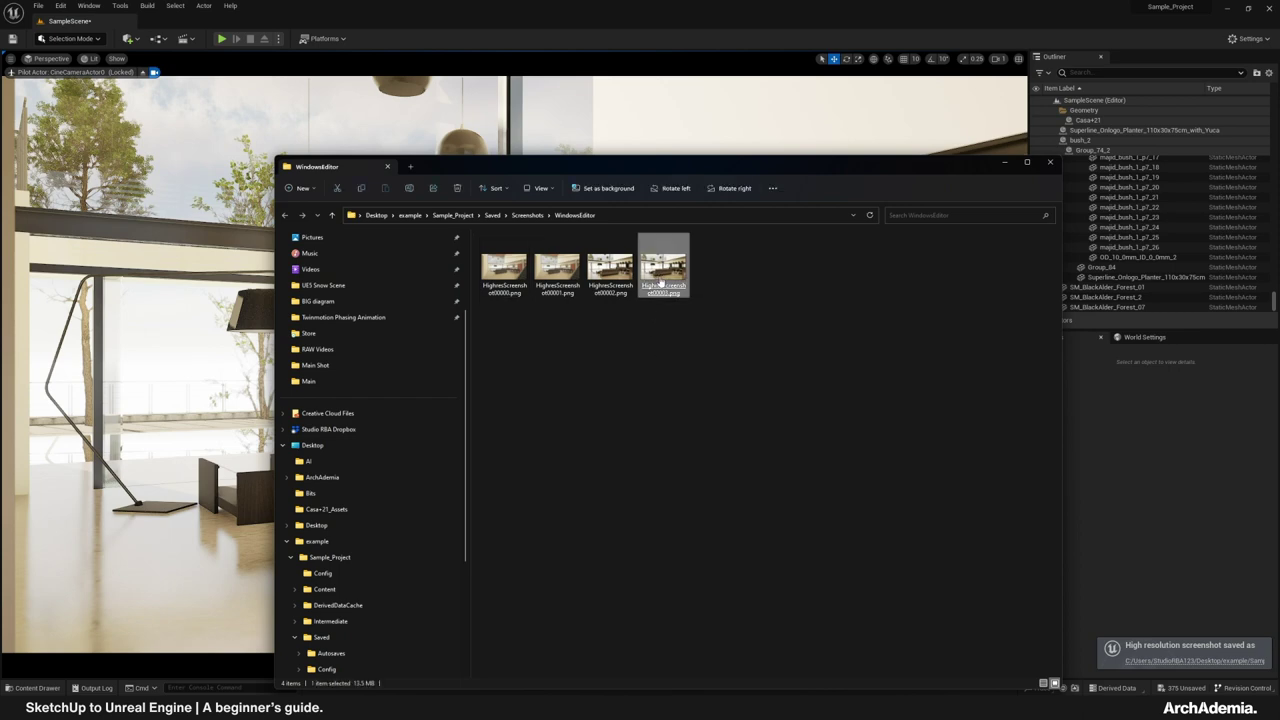
double_click(660, 282)
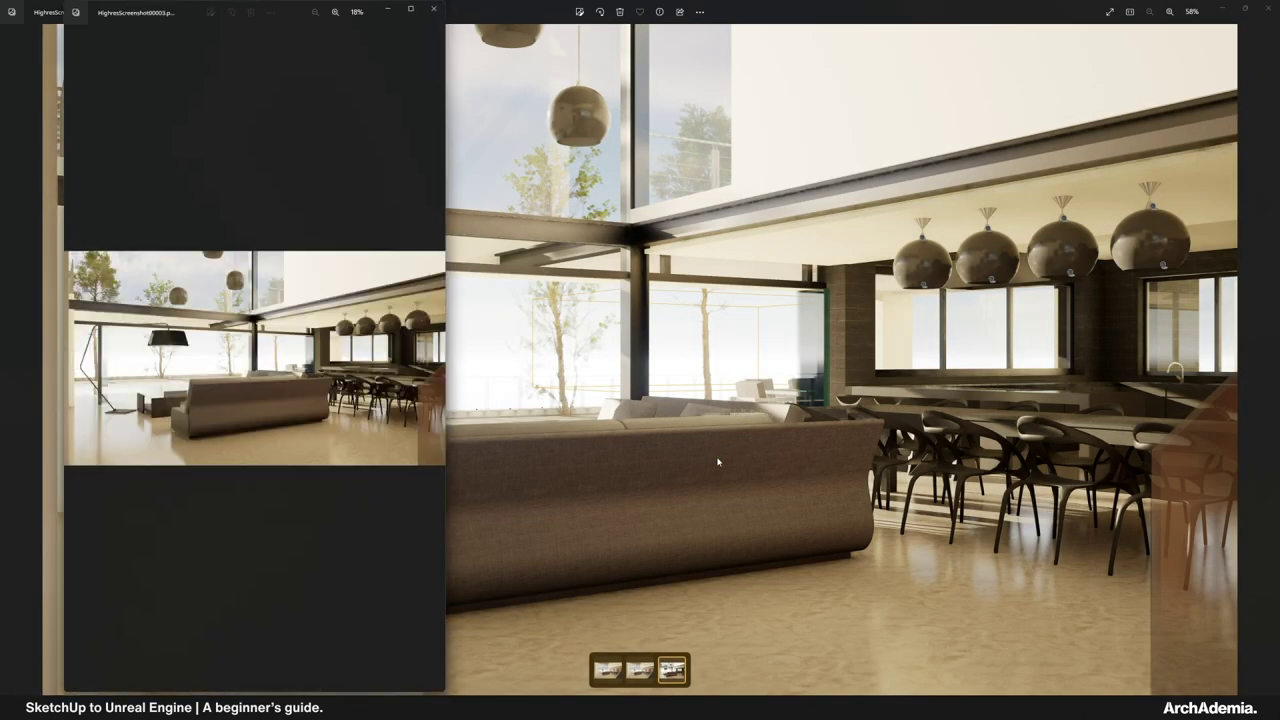
left_click(411, 9)
Compare HighresScreenshot00003.png with the earlier captures, and close the photo viewer and the screenshot dialog.
key("Left")
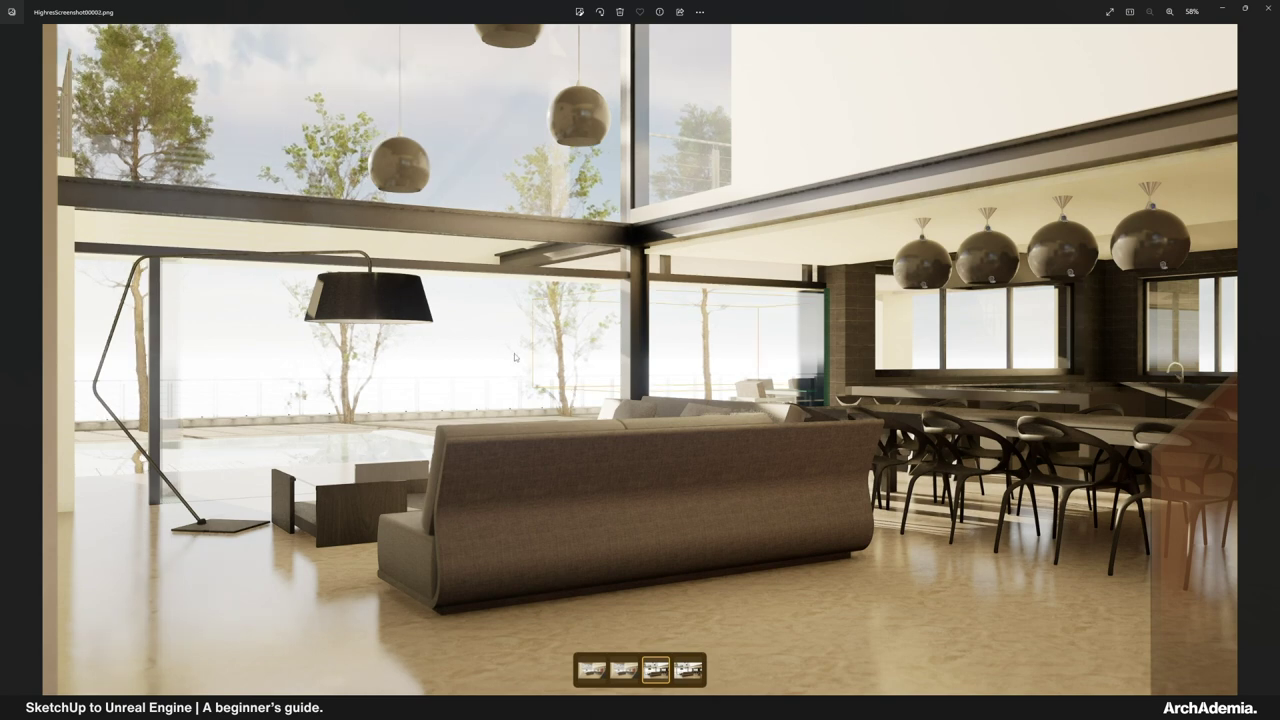
key("Right")
key("Left")
key("Left")
key("Right")
key("Right")
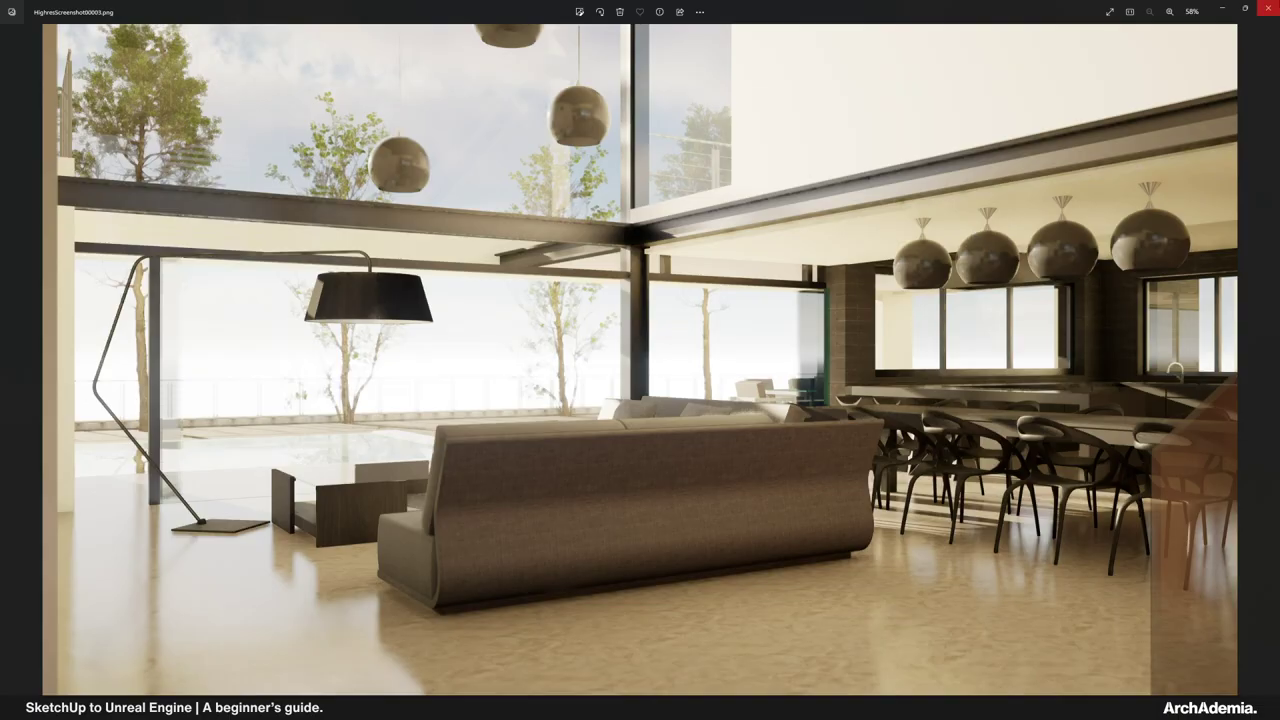
key("Left")
left_click(1272, 8)
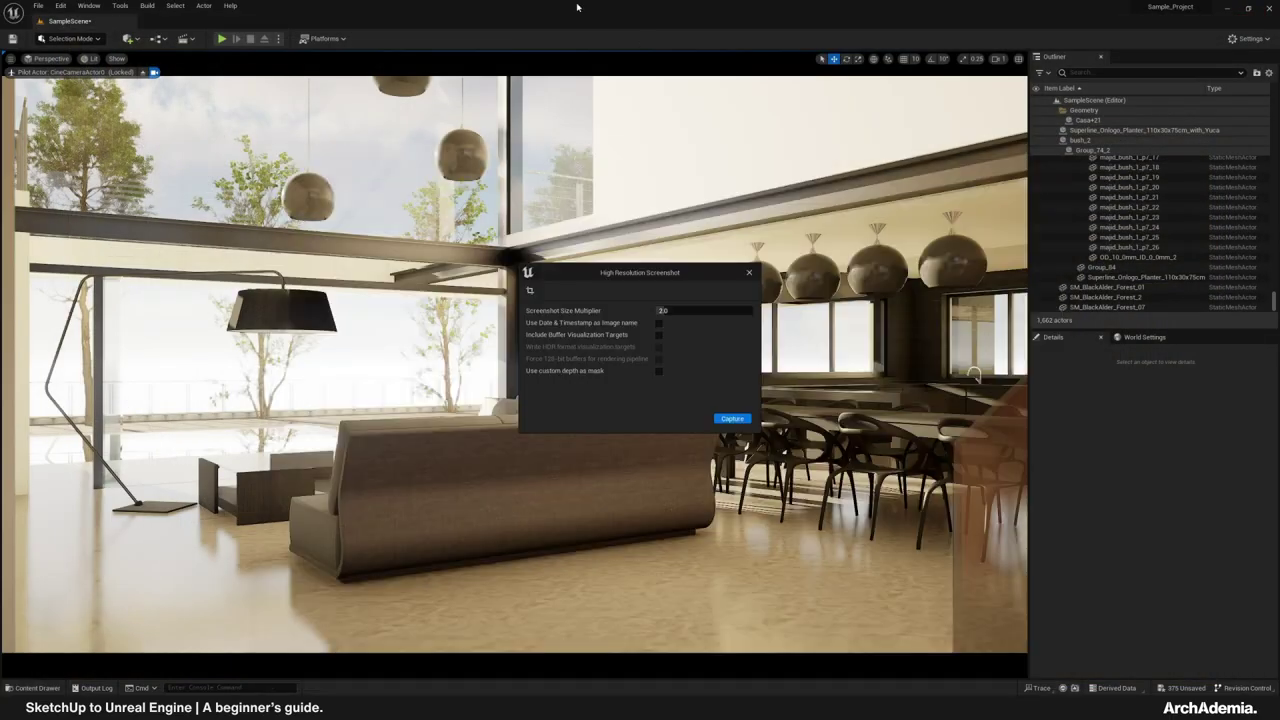
left_click(750, 273)
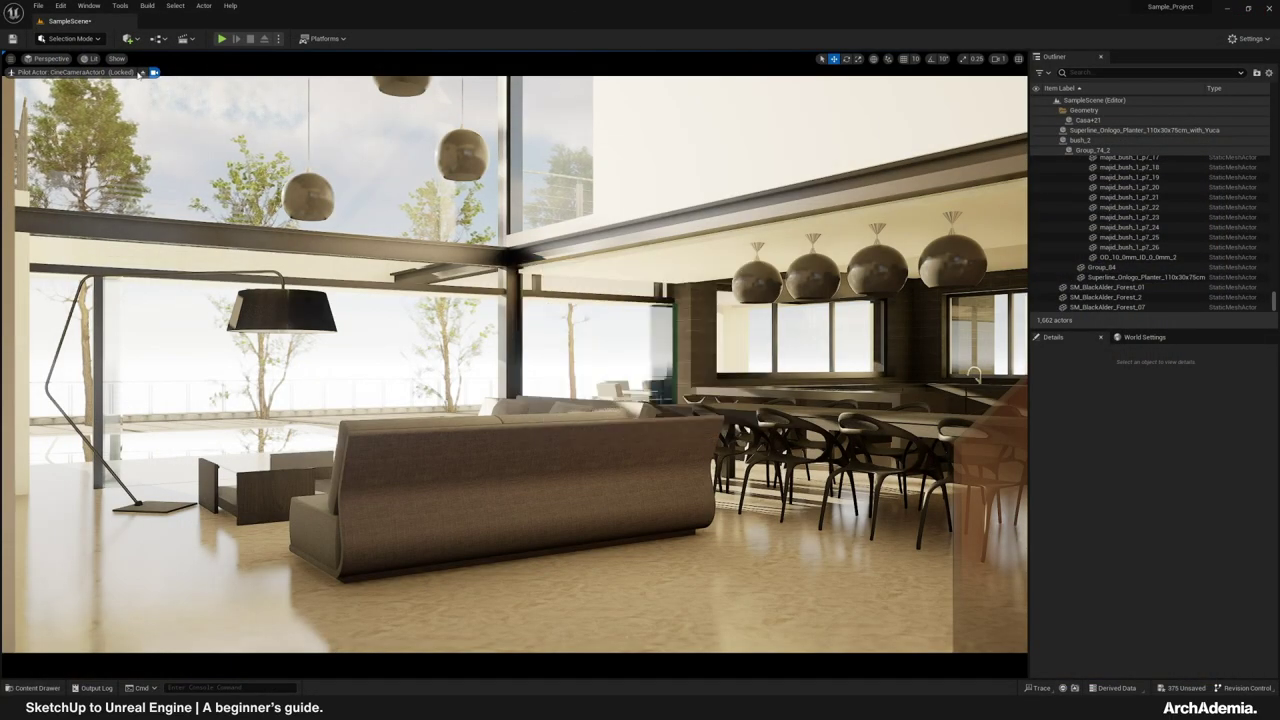
Preview the camera view with Path Tracing and return it to the Lit view mode.
left_click(91, 58)
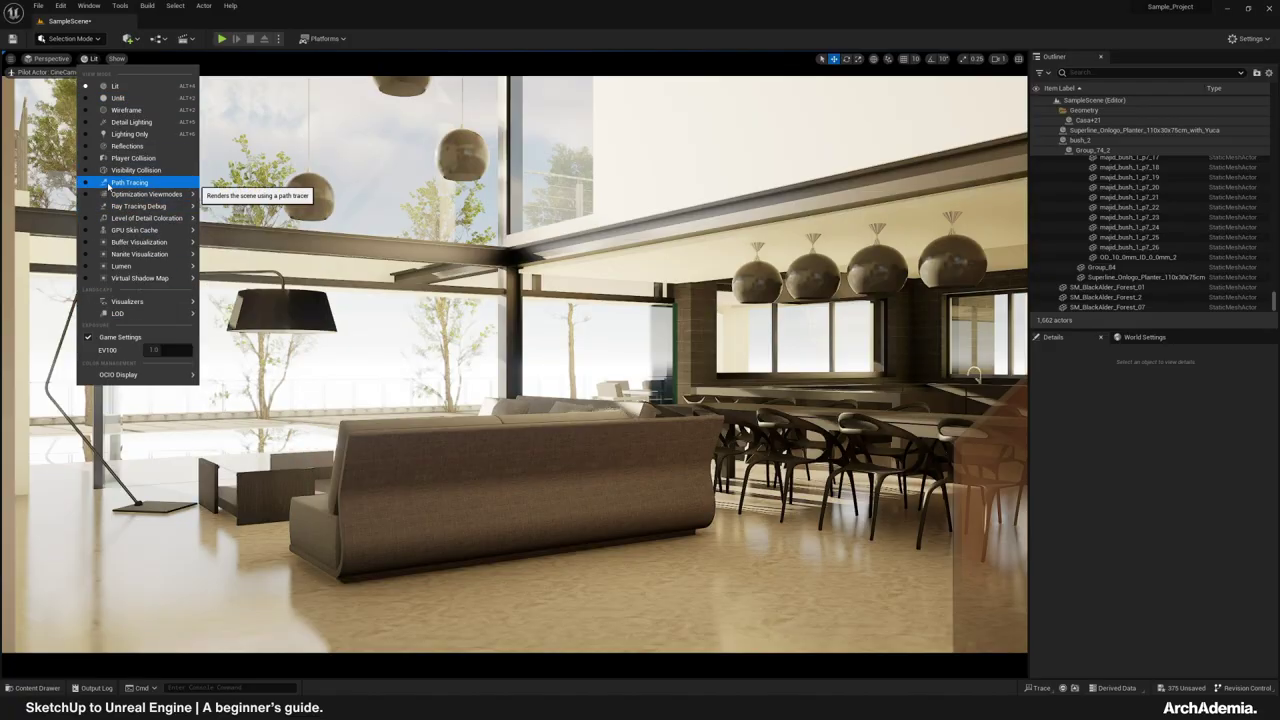
left_click(129, 182)
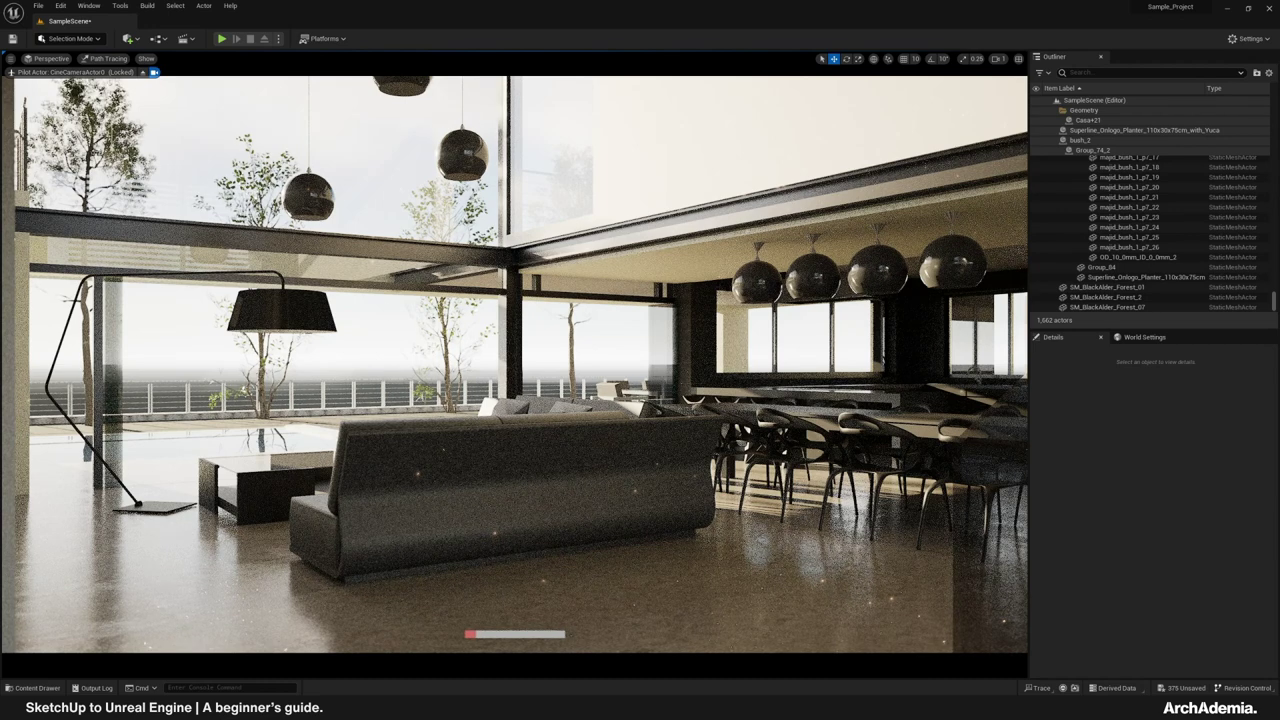
left_click(92, 60)
left_click(140, 86)
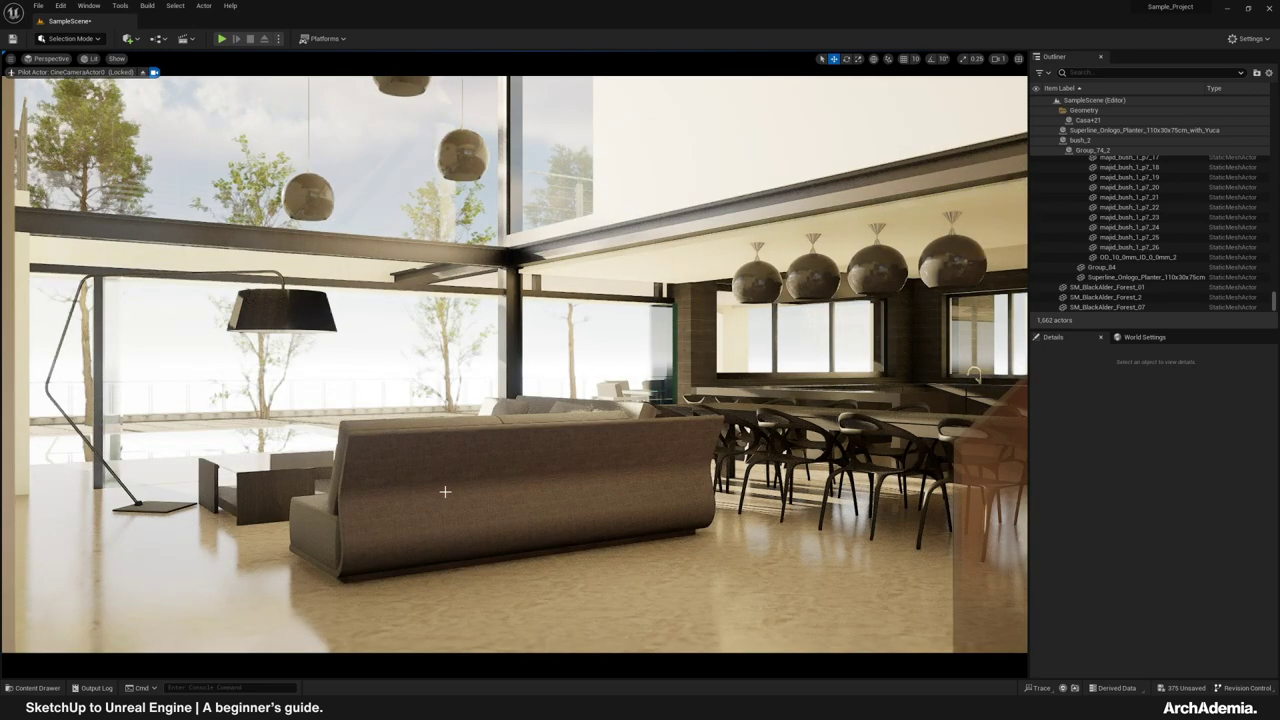